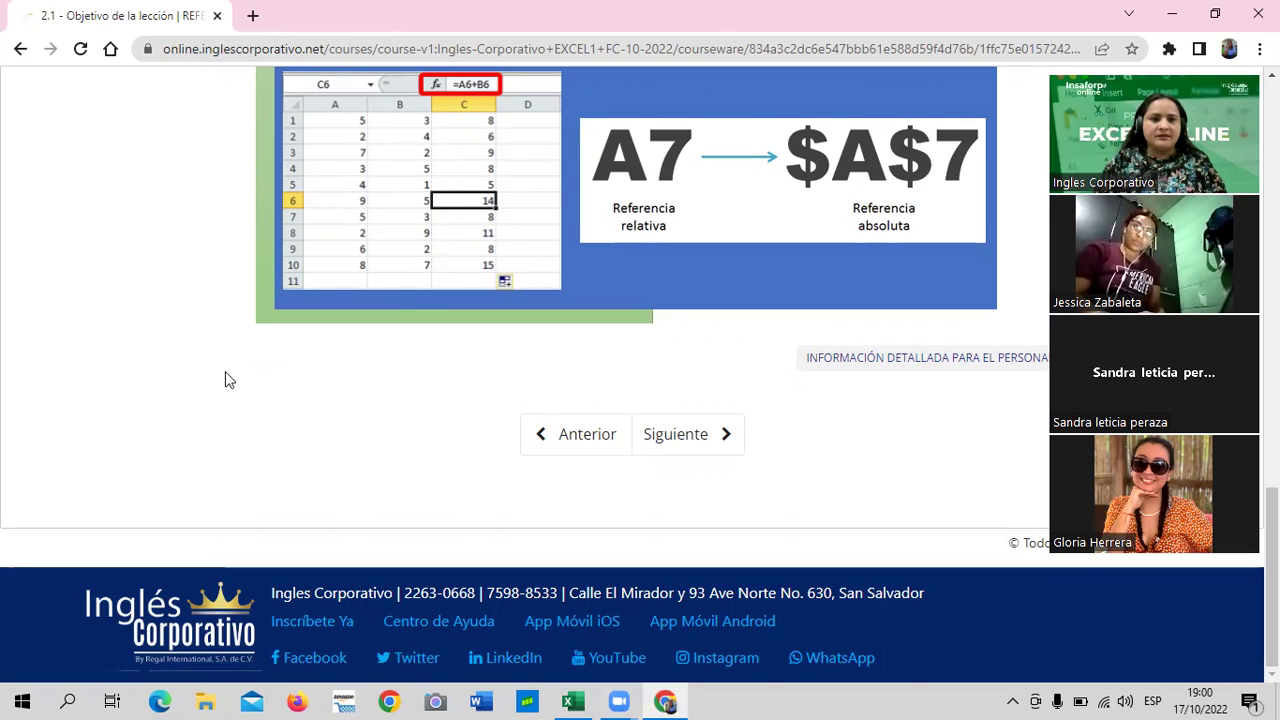
Scroll up and down the current Inglés Corporativo course page.
scroll(227, 380, "up", 3)
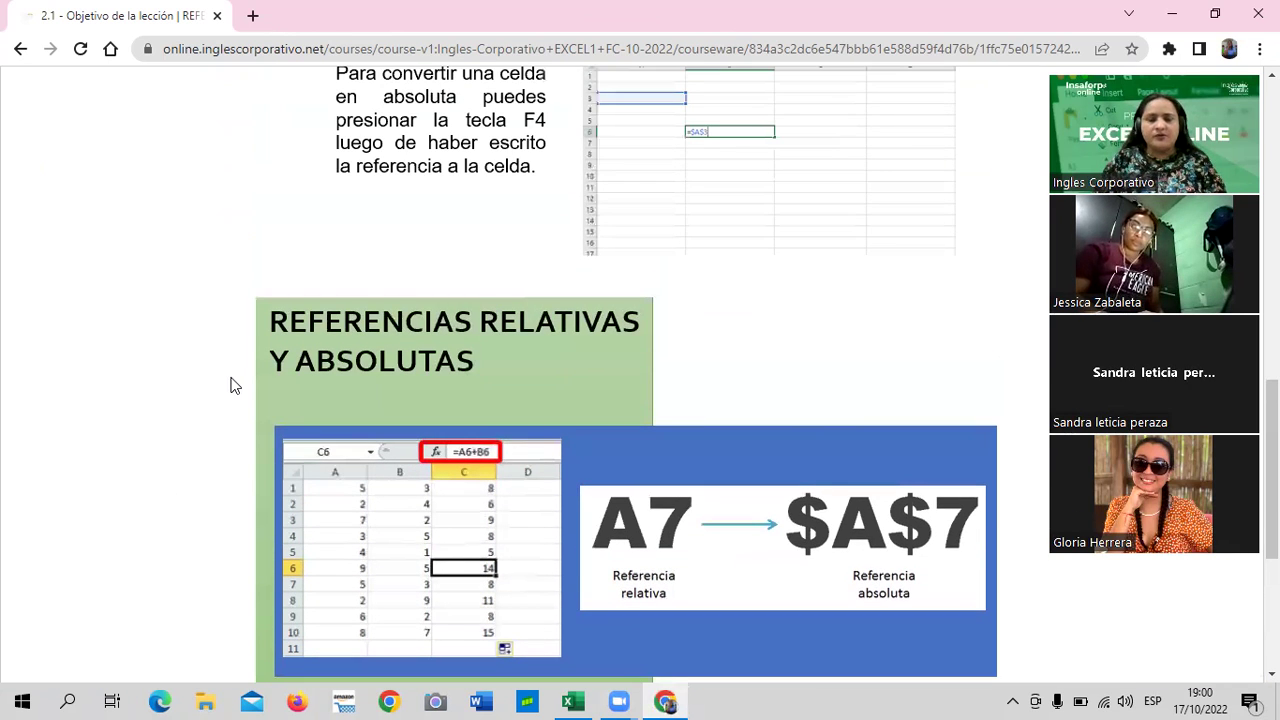
scroll(230, 385, "up", 4)
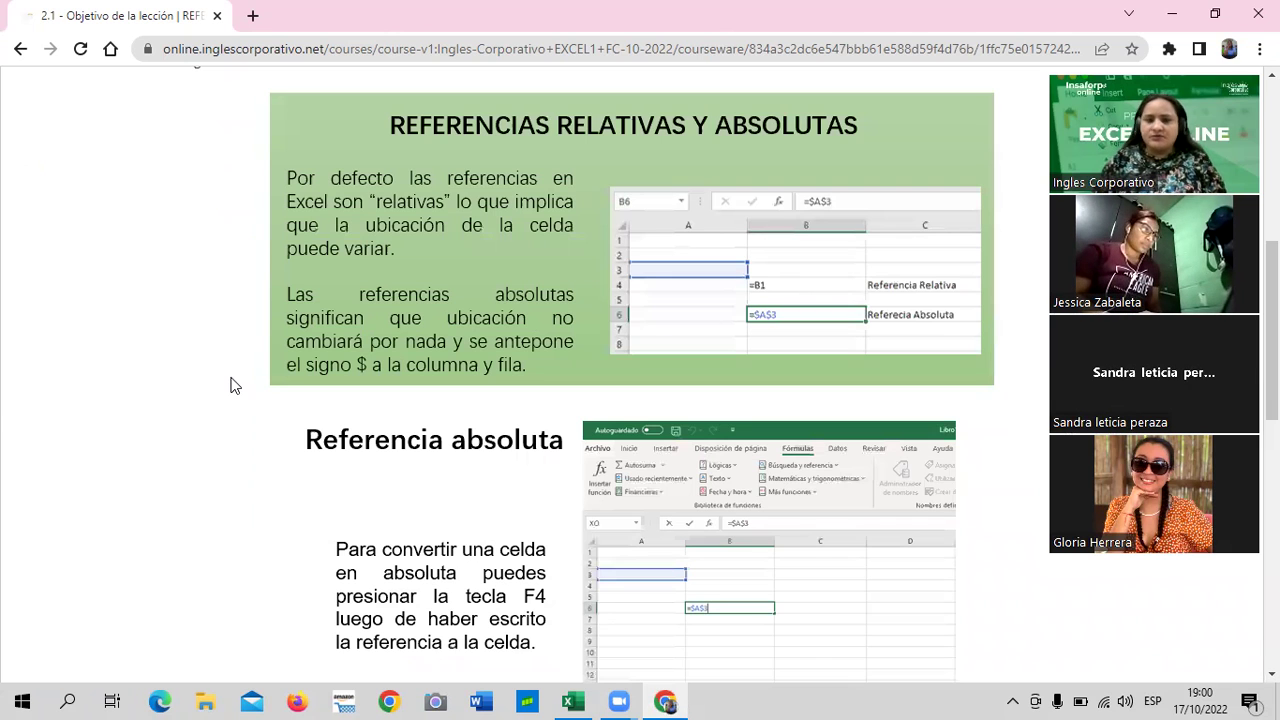
scroll(230, 385, "up", 5)
scroll(230, 385, "down", 3)
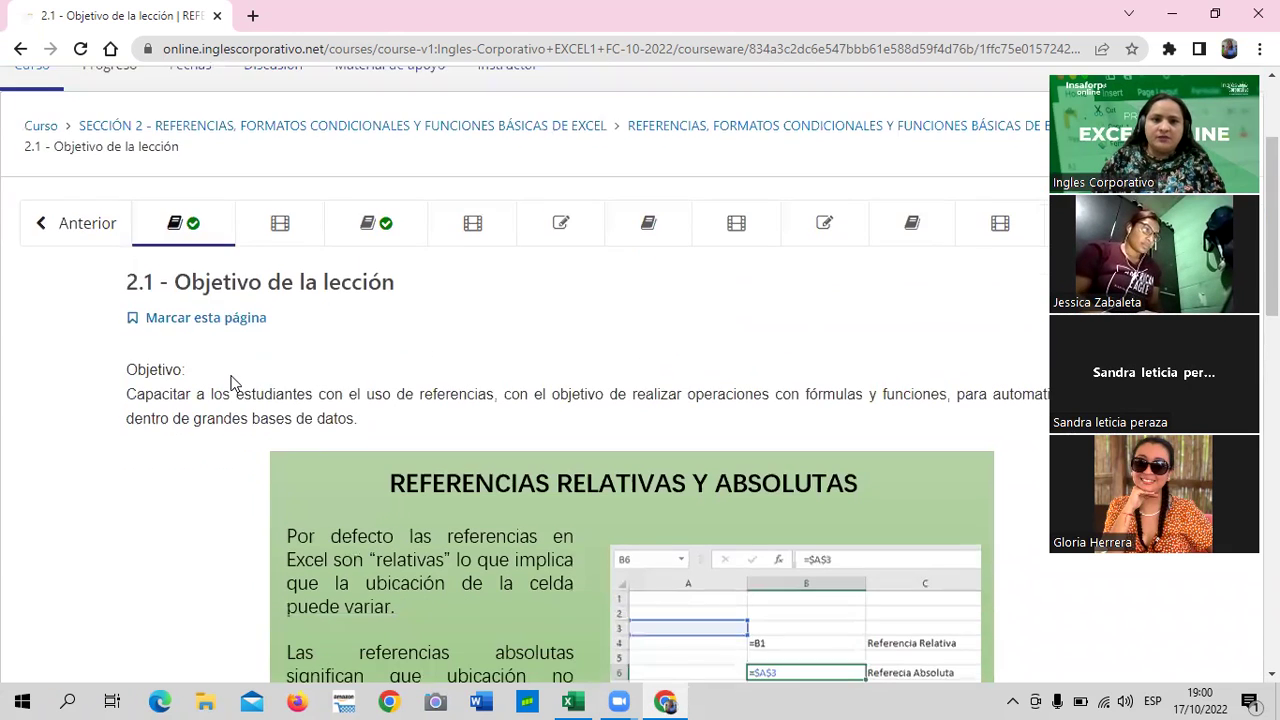
scroll(230, 384, "down", 1)
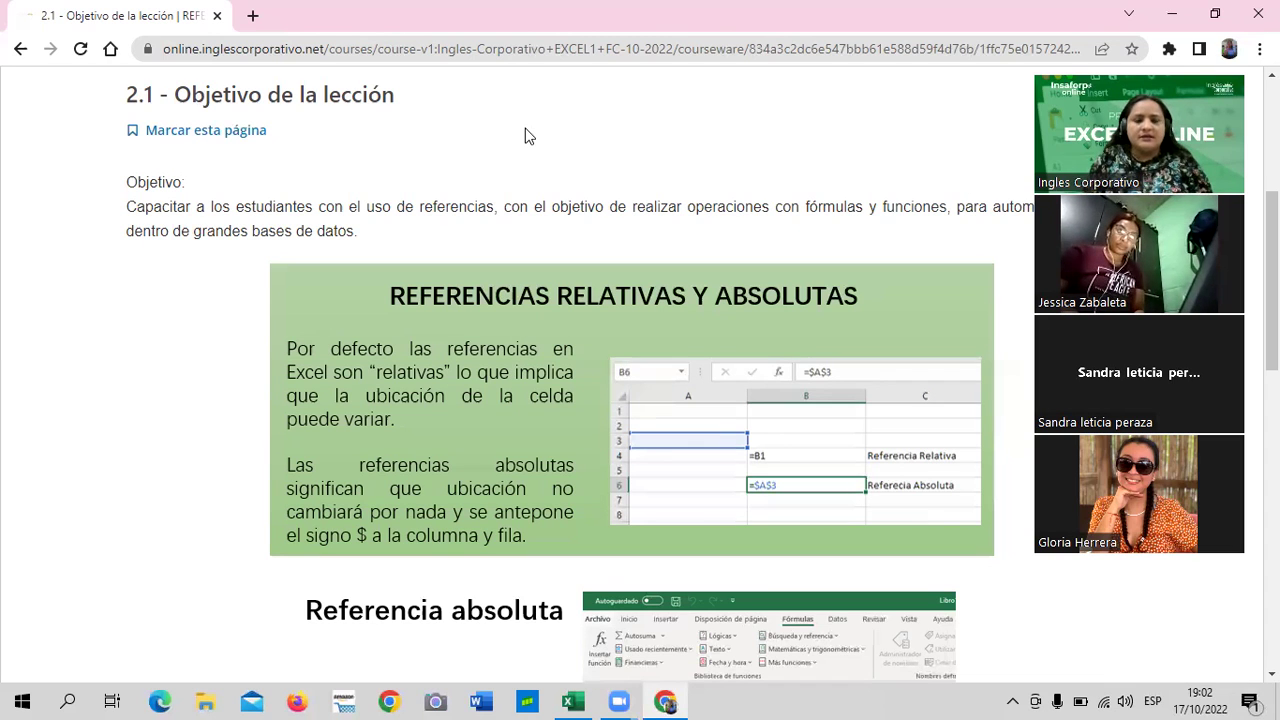
scroll(525, 133, "up", 2)
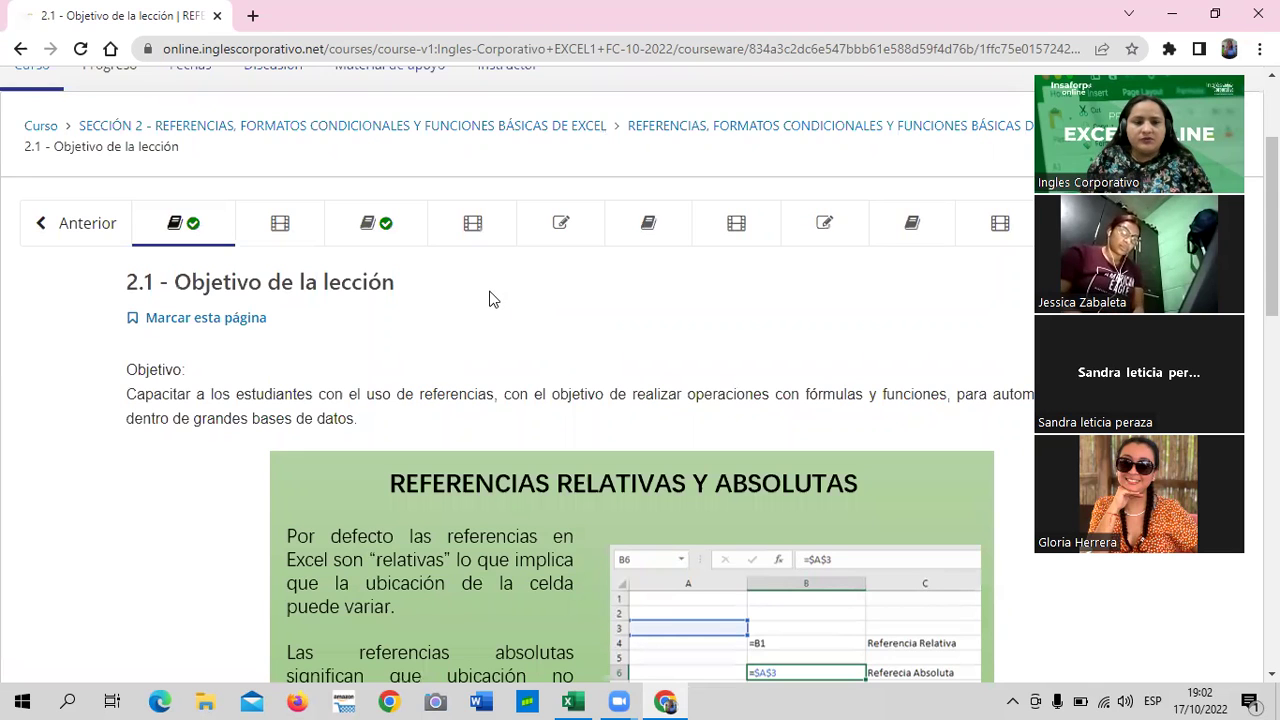
scroll(490, 325, "down", 1)
scroll(488, 322, "down", 3)
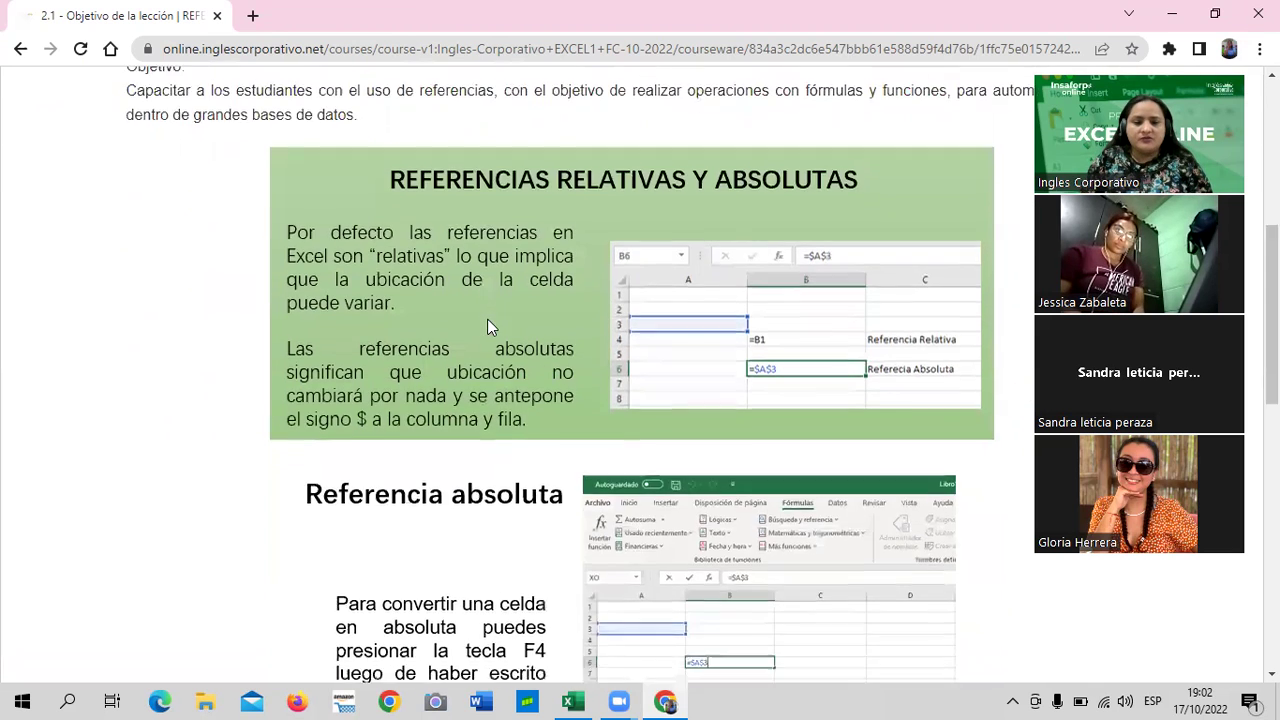
scroll(487, 319, "down", 3)
scroll(486, 340, "down", 2)
scroll(380, 437, "up", 2)
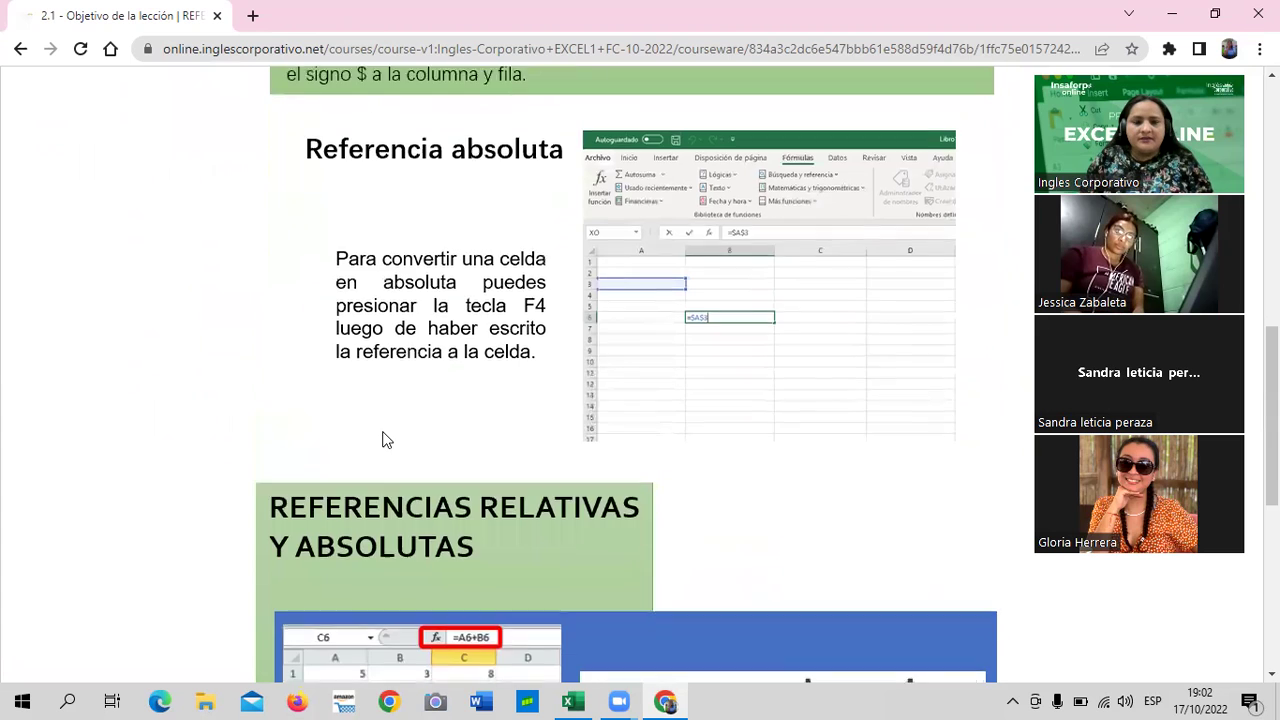
scroll(380, 437, "up", 3)
scroll(382, 427, "up", 3)
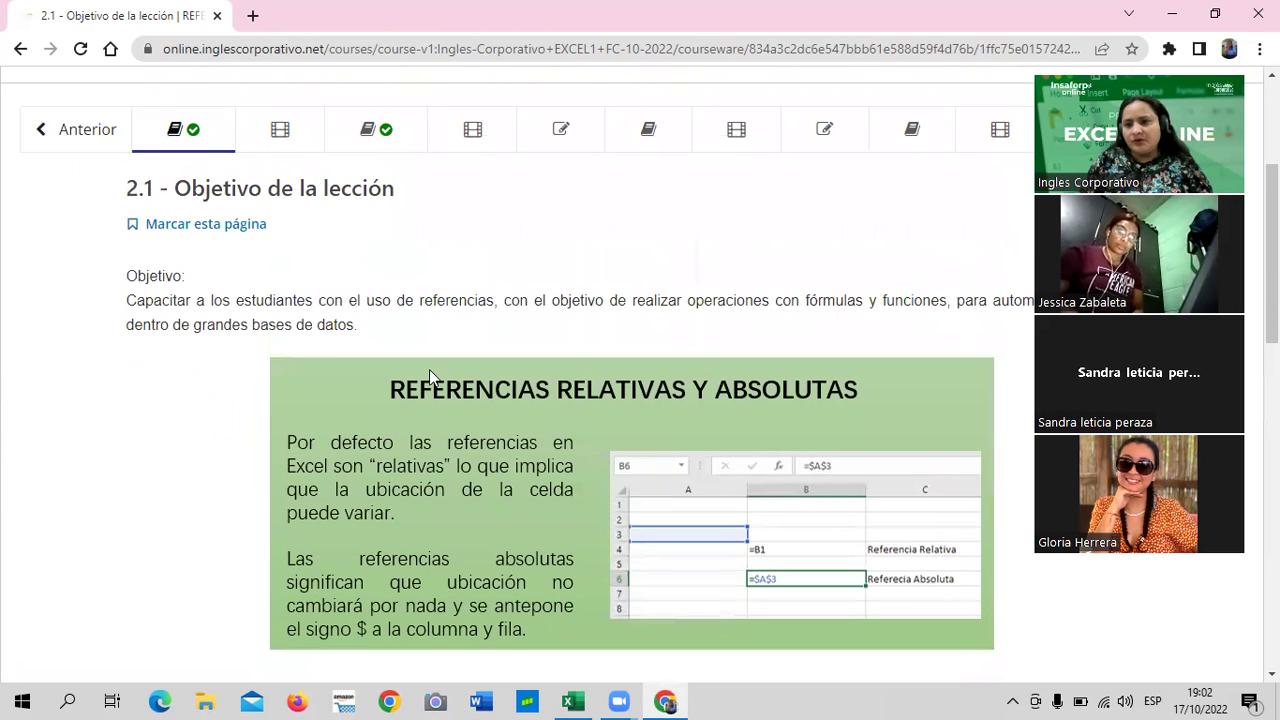
scroll(418, 345, "up", 1)
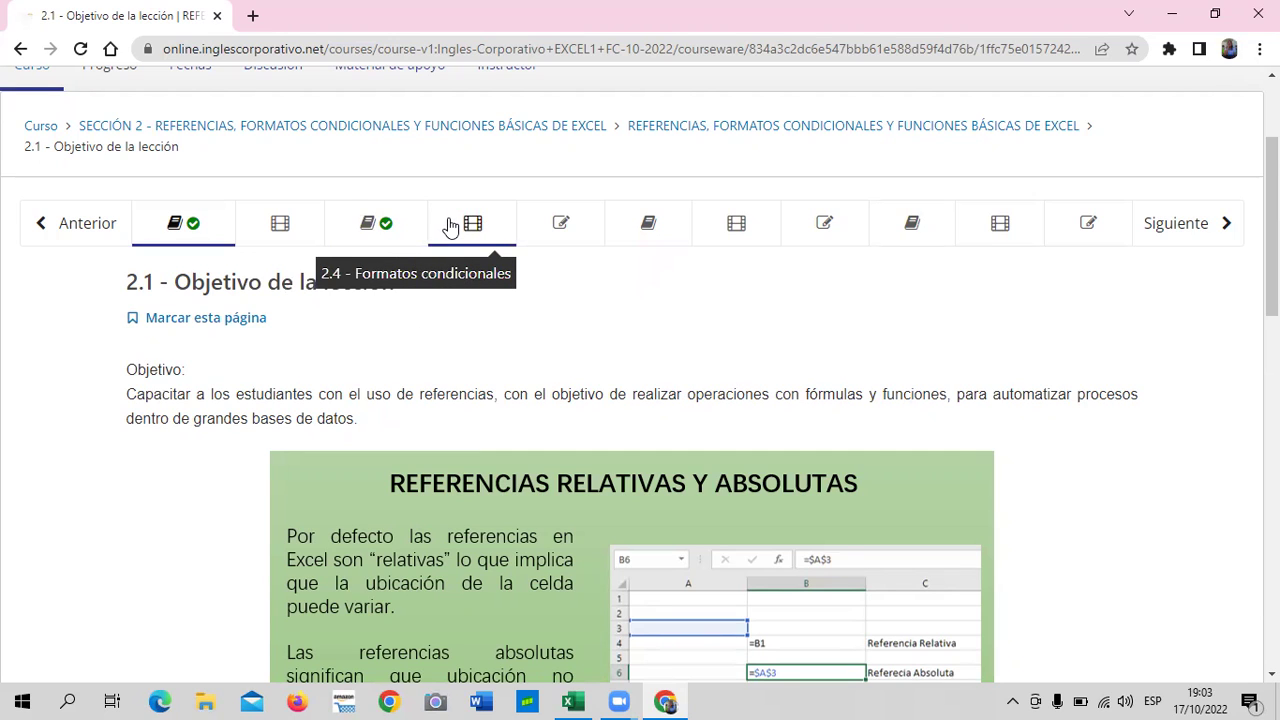
Open unit 2.4 Formatos condicionales and scroll down to its conditional-formatting video.
left_click(450, 228)
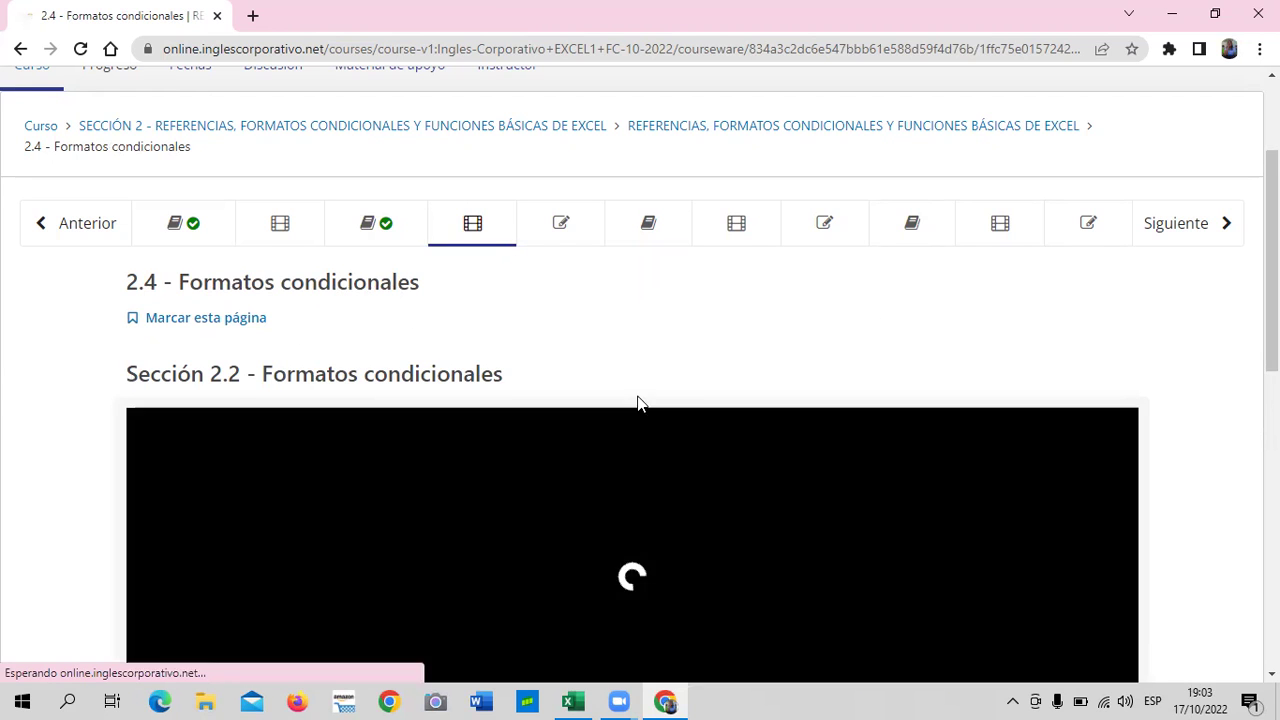
scroll(637, 402, "down", 2)
scroll(637, 402, "down", 2)
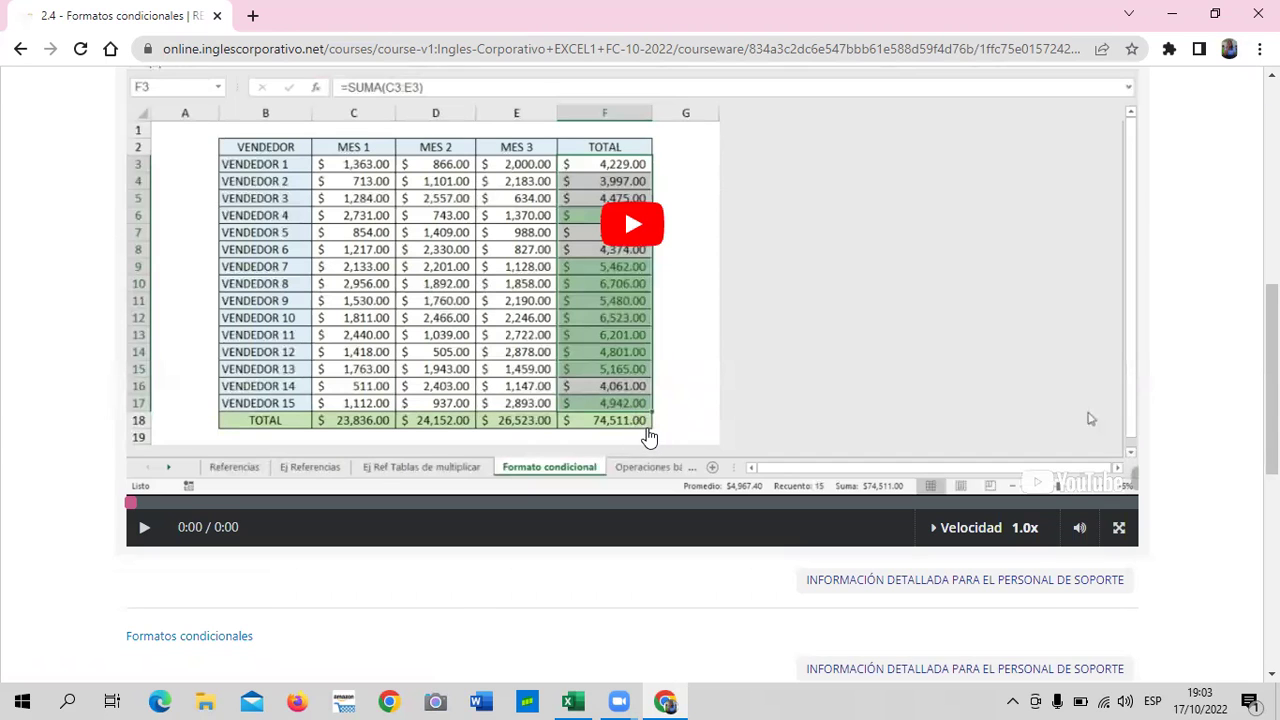
scroll(648, 436, "up", 3)
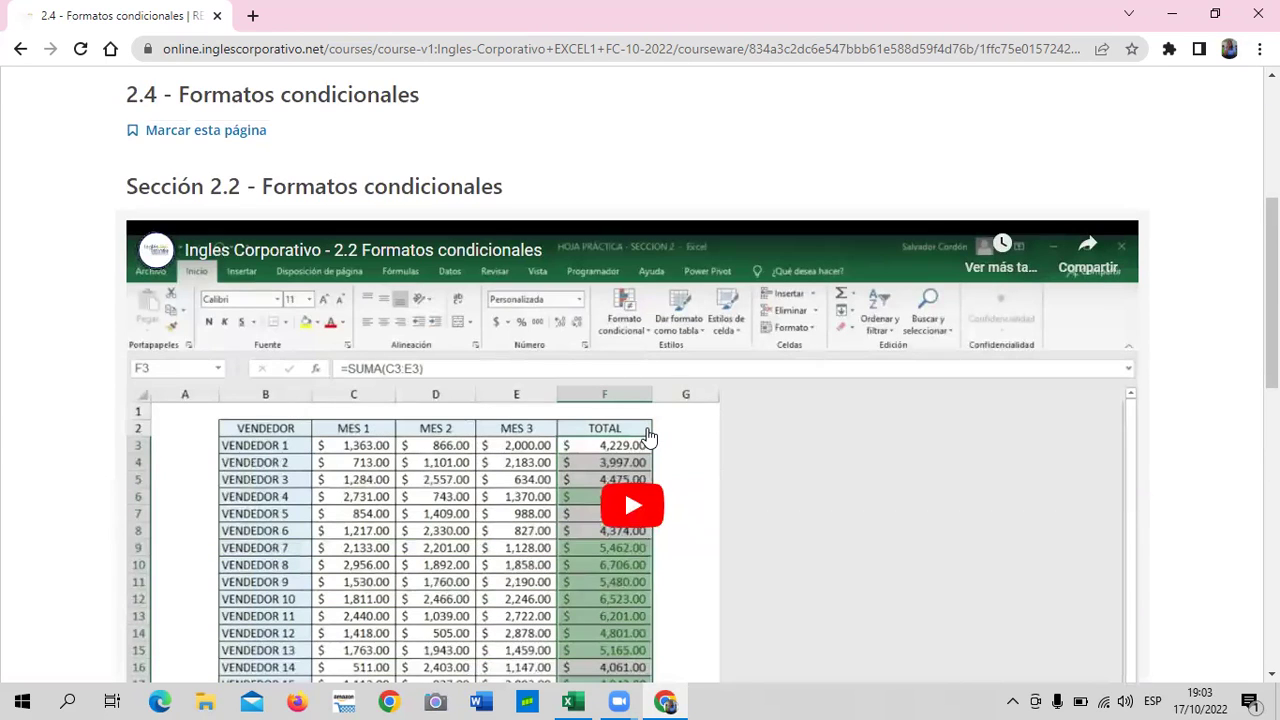
scroll(531, 300, "up", 2)
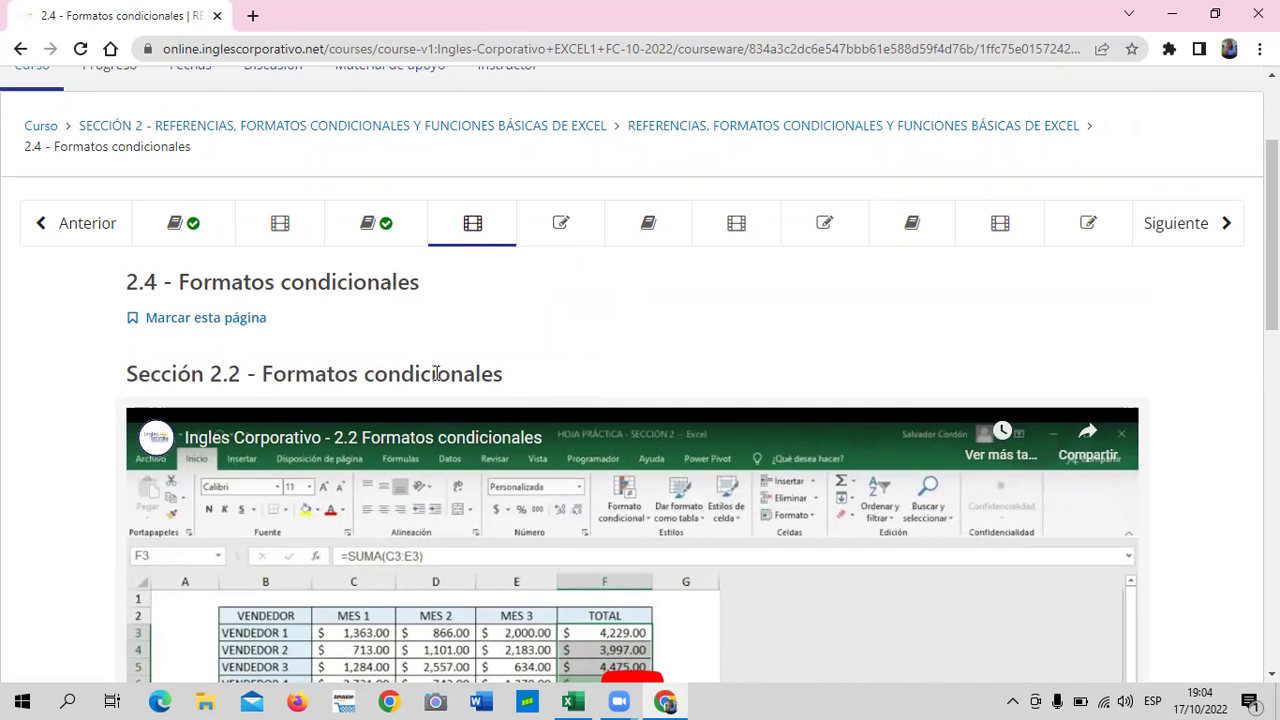
Open unit 2.5 Laboratorio and look through its 33-point quiz on Excel references.
left_click(591, 229)
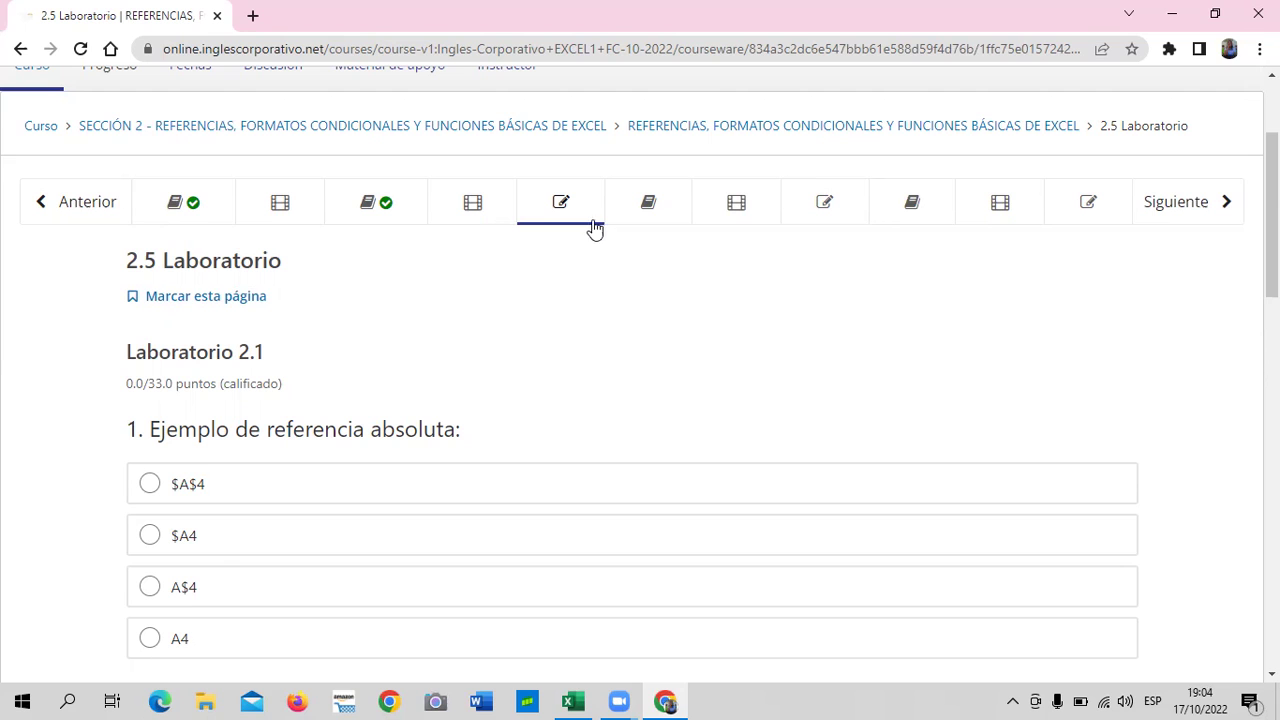
scroll(614, 283, "down", 4)
scroll(613, 281, "down", 2)
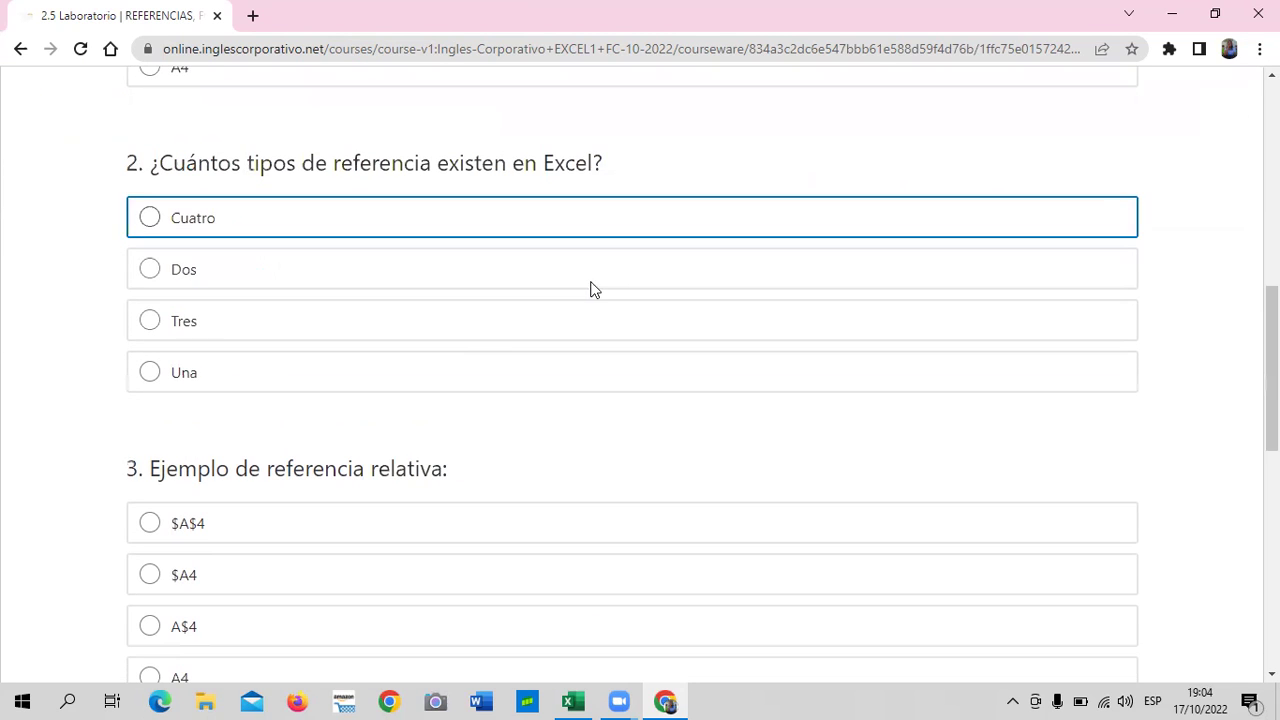
scroll(588, 289, "up", 8)
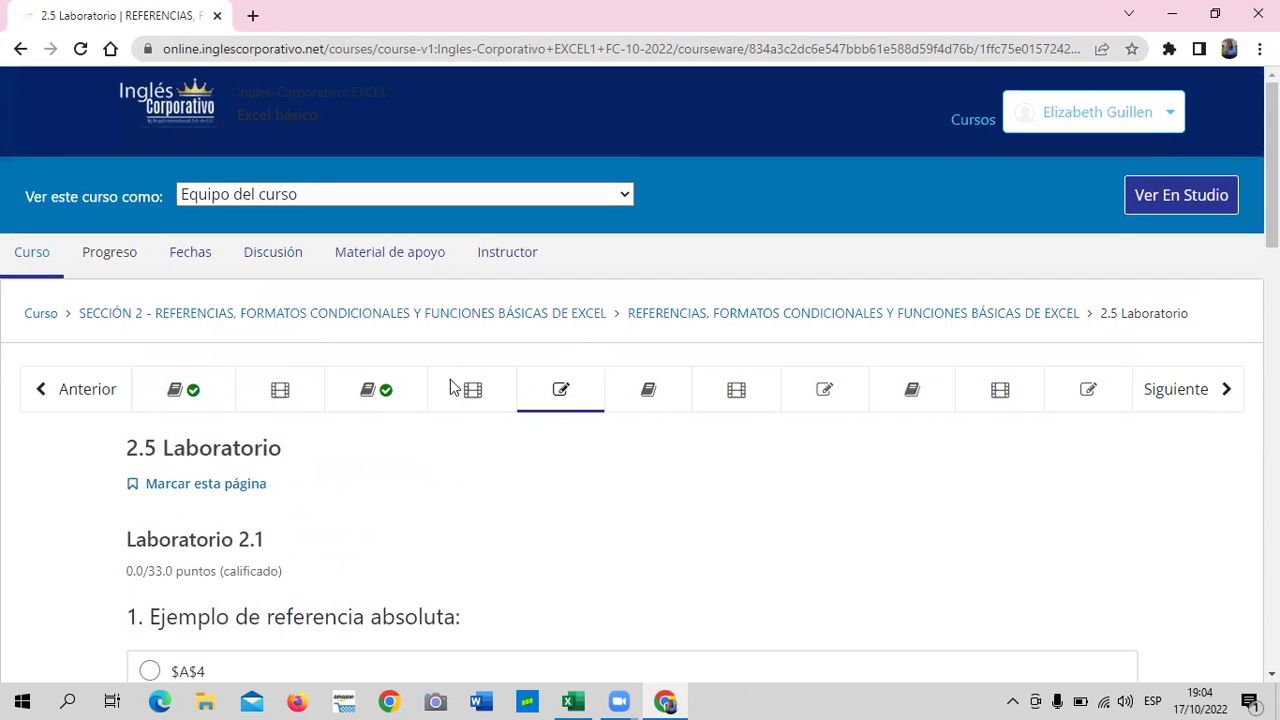
scroll(455, 427, "down", 1)
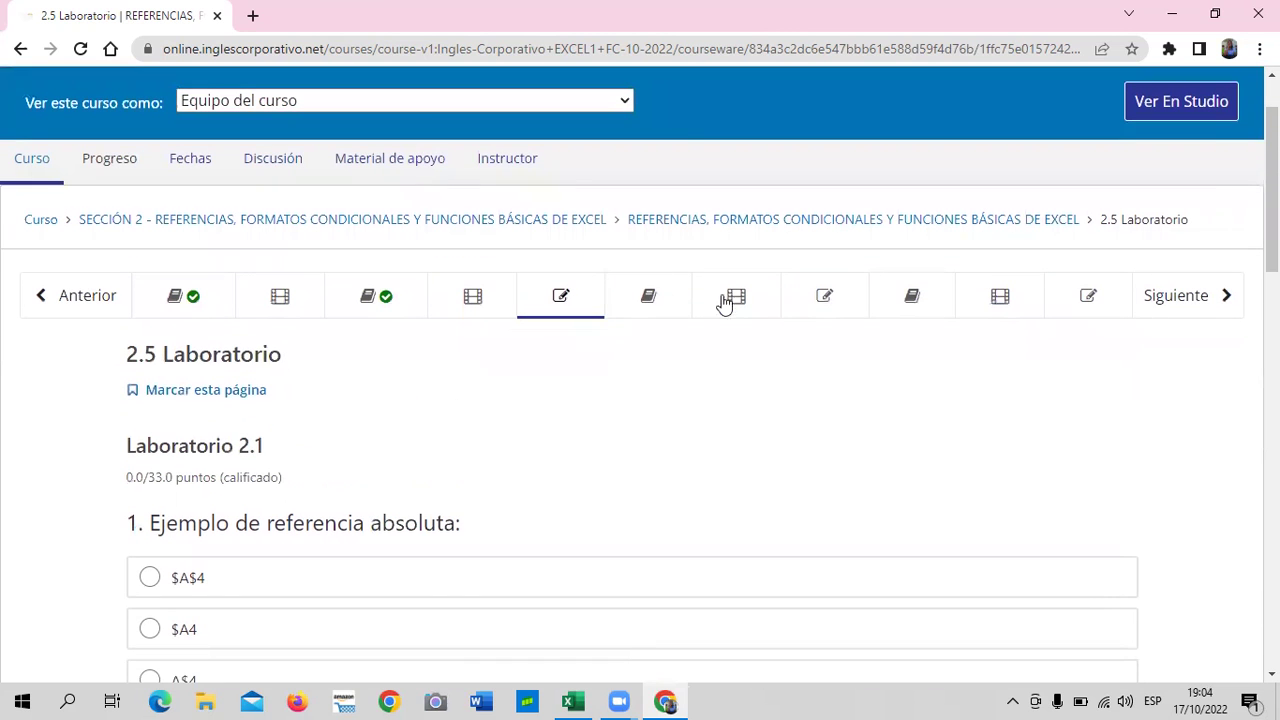
Open unit 2.6 and read its Administrador de nombres content on naming cells and ranges.
left_click(671, 297)
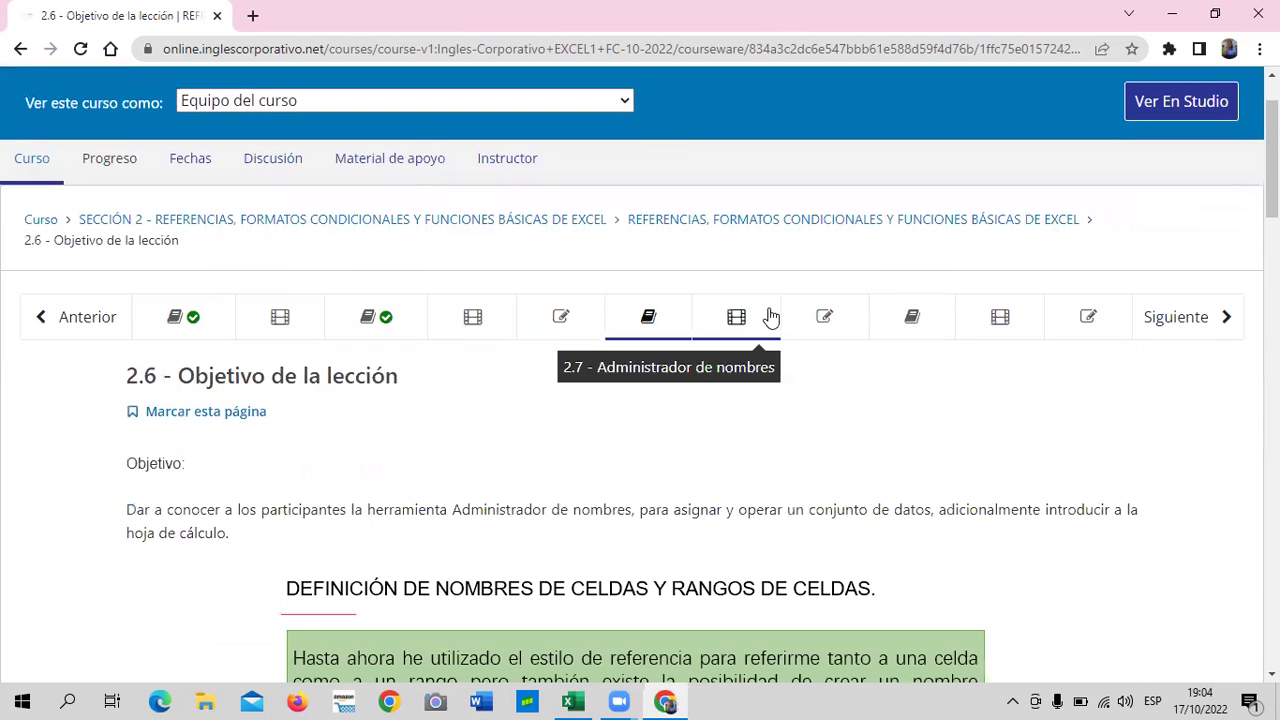
scroll(748, 368, "down", 2)
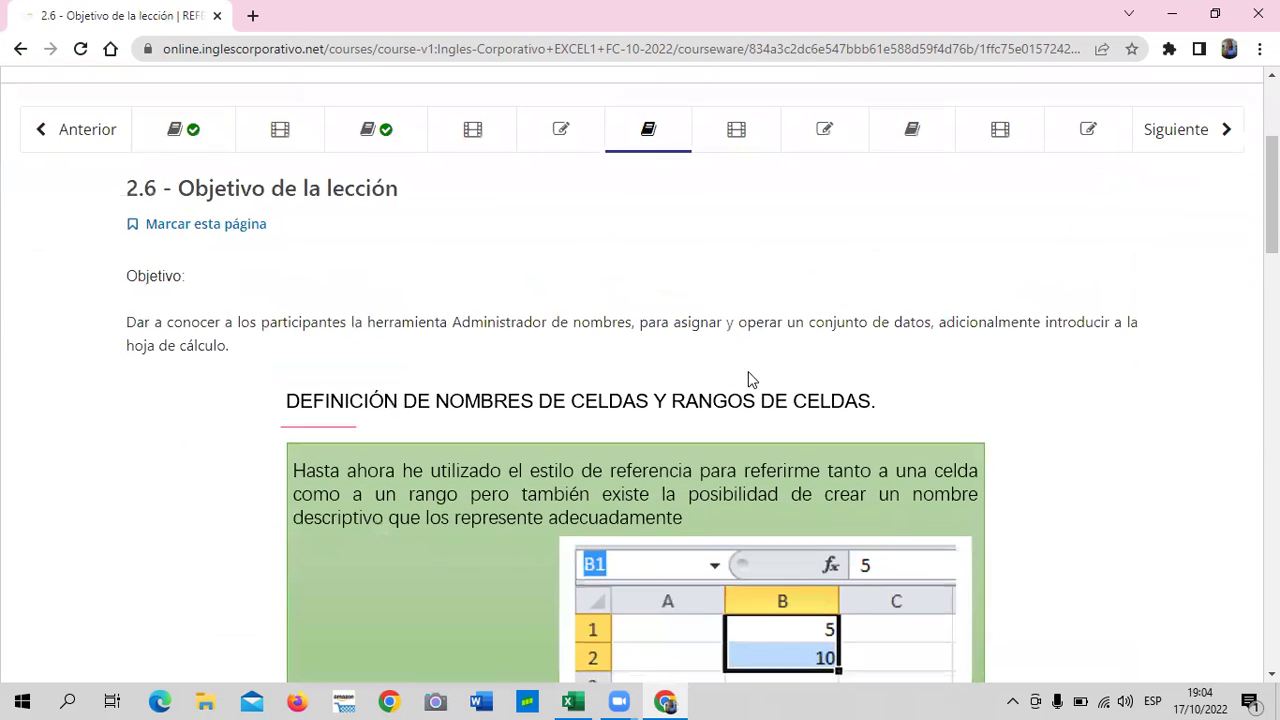
scroll(741, 369, "down", 2)
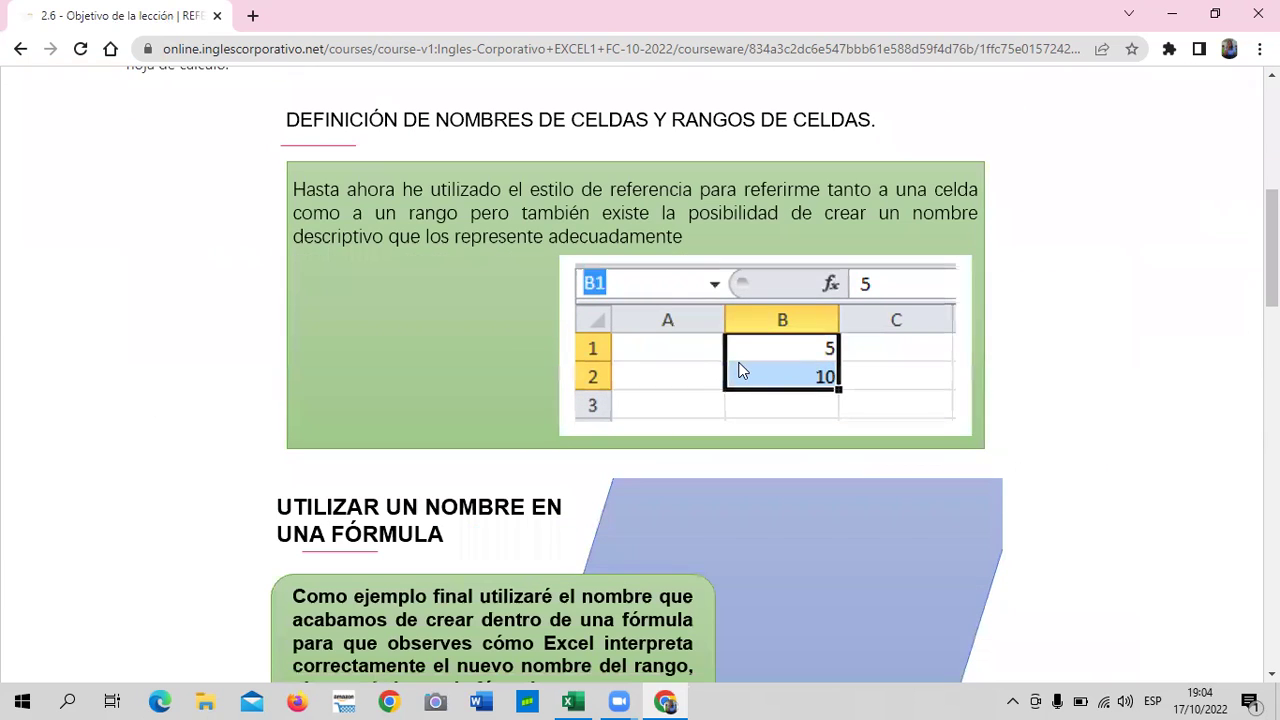
scroll(738, 369, "down", 2)
scroll(730, 372, "down", 2)
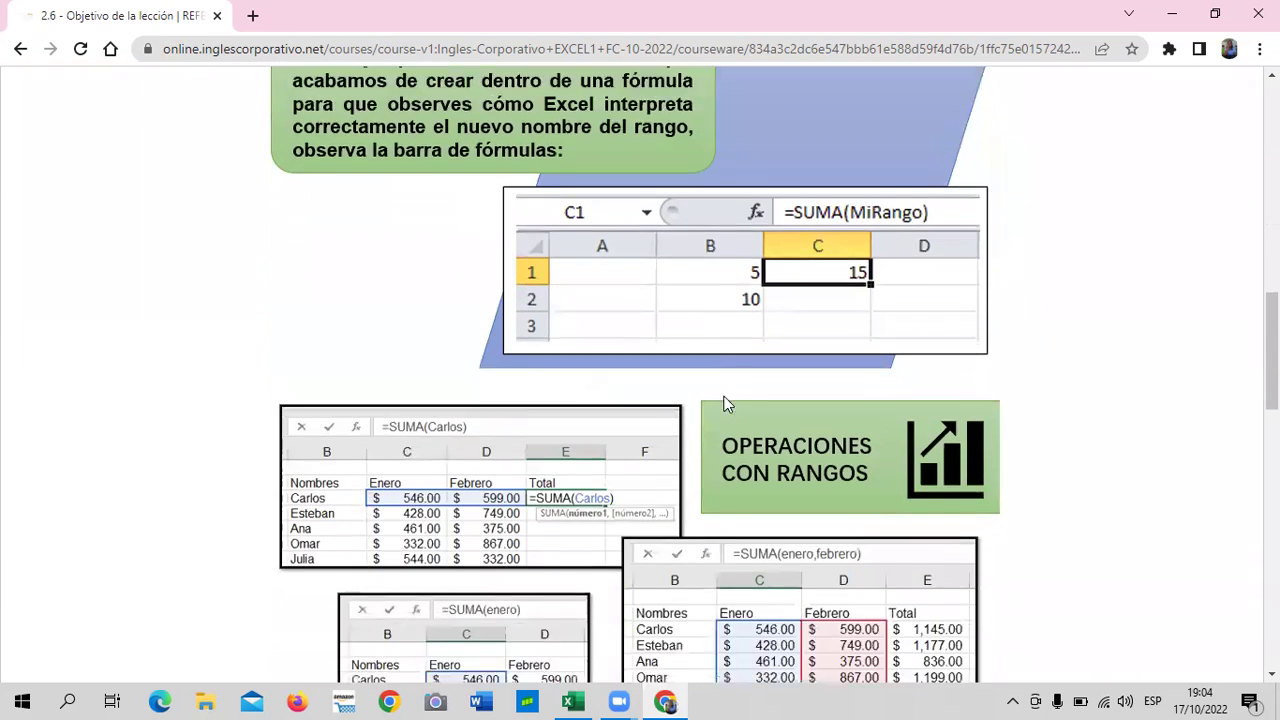
scroll(726, 404, "down", 2)
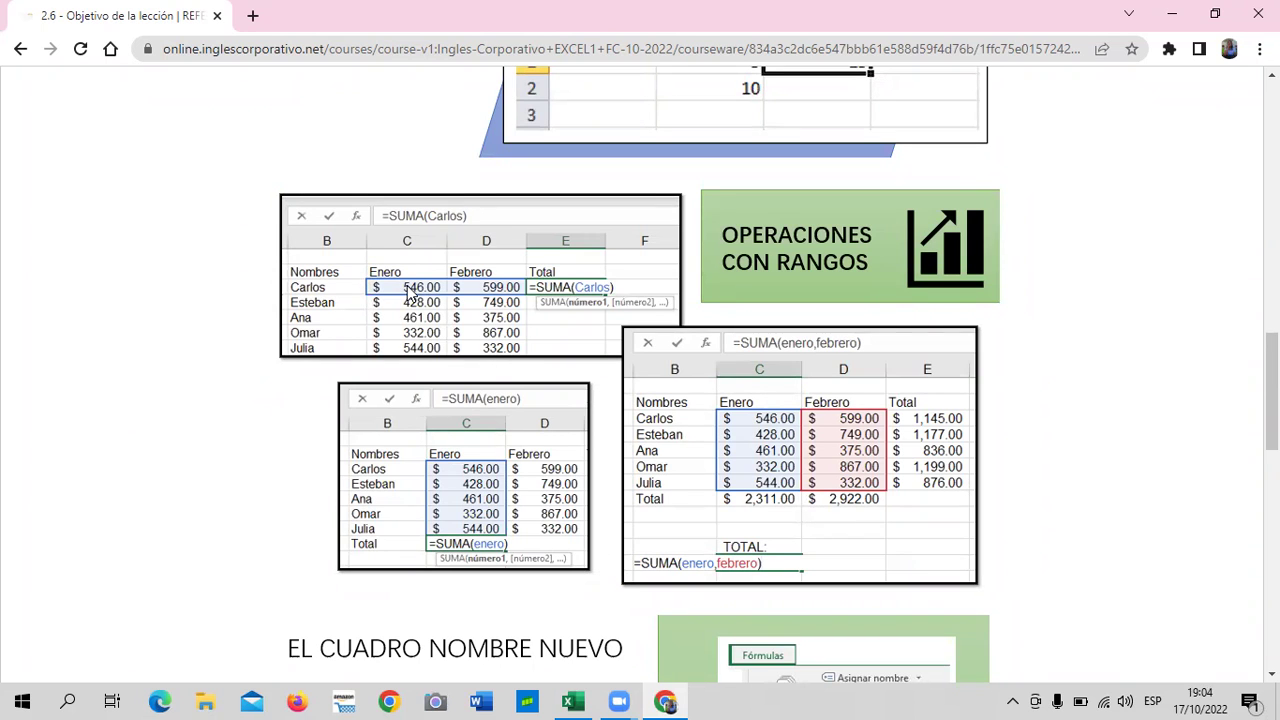
scroll(438, 335, "down", 2)
scroll(455, 360, "down", 1)
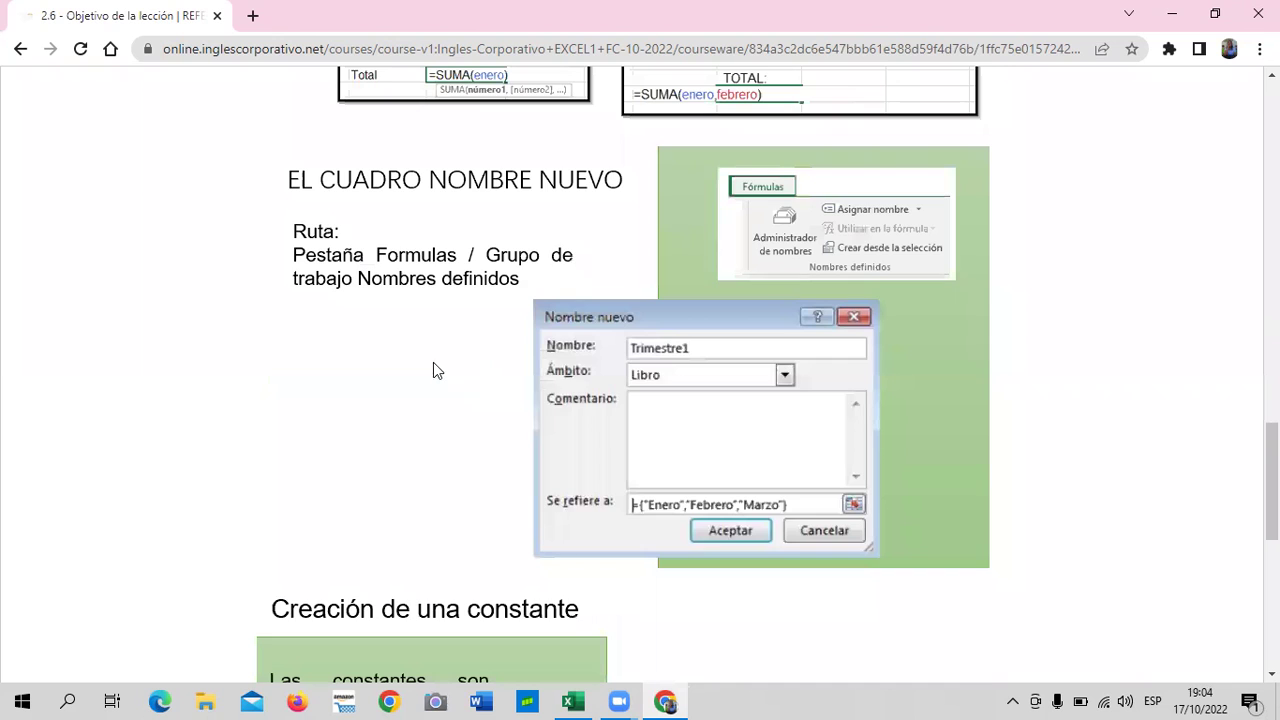
scroll(434, 371, "up", 4)
scroll(495, 478, "up", 5)
scroll(571, 434, "up", 8)
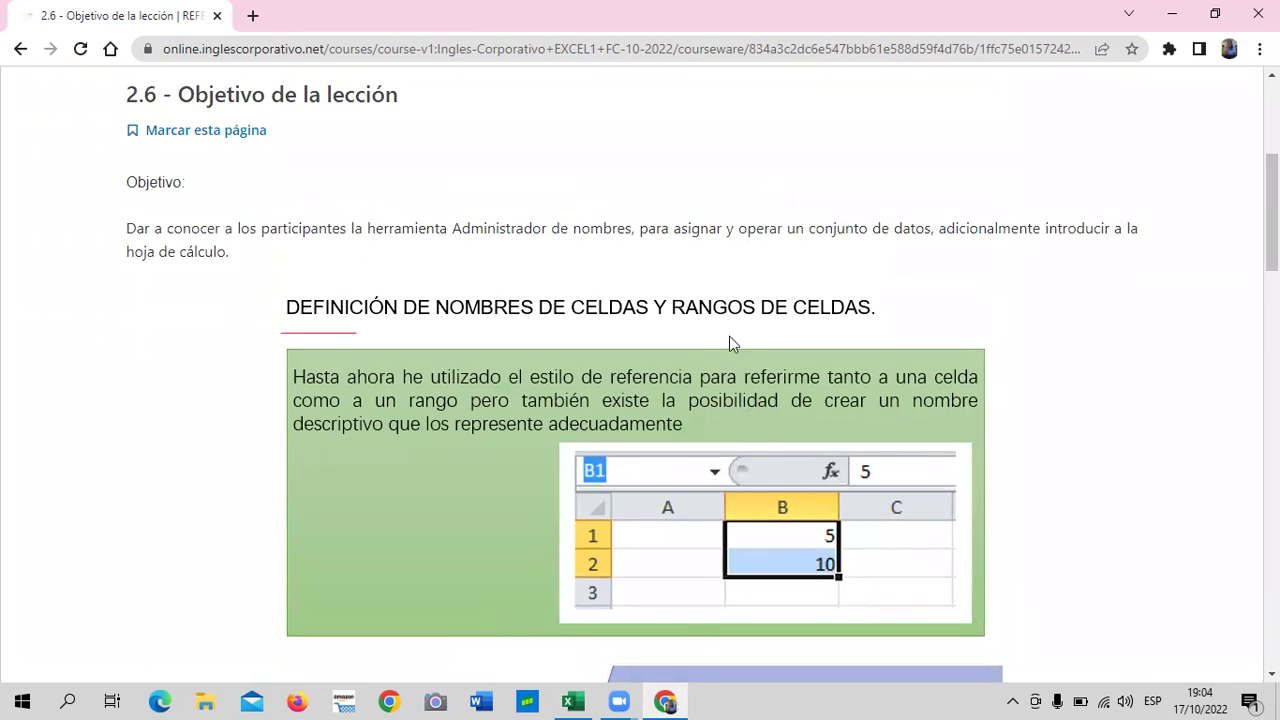
scroll(715, 345, "up", 2)
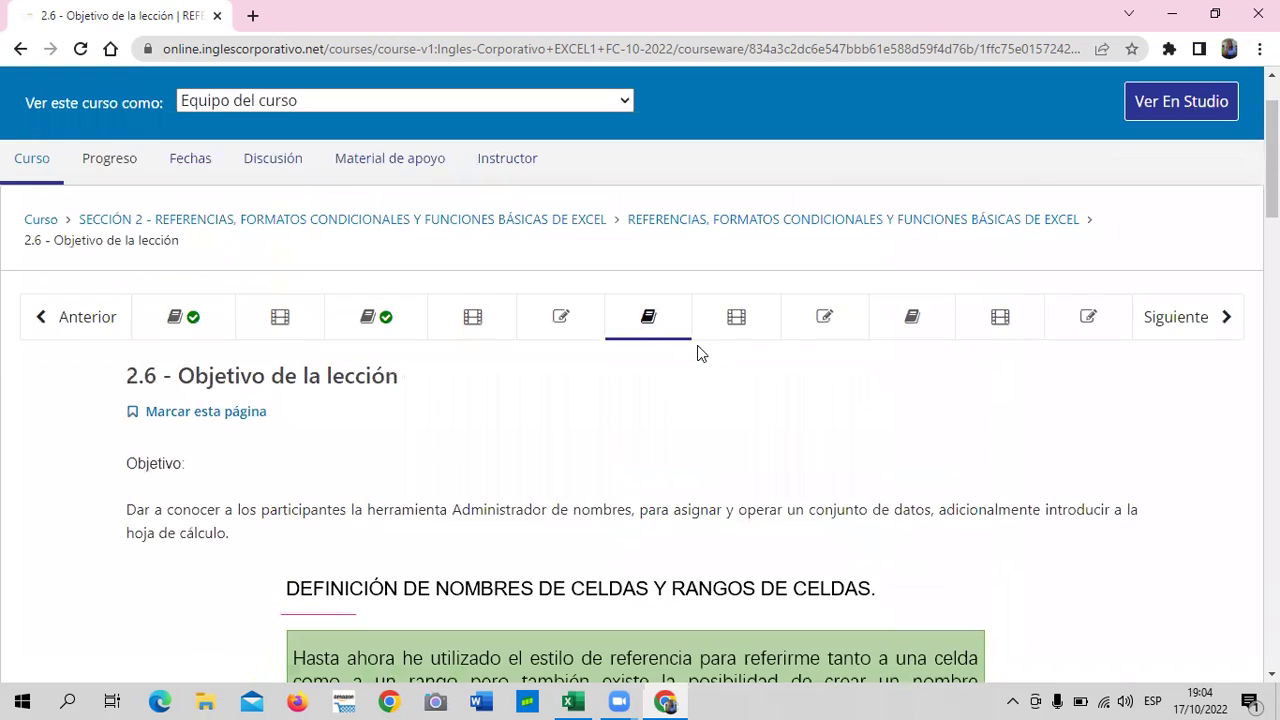
left_click(845, 328)
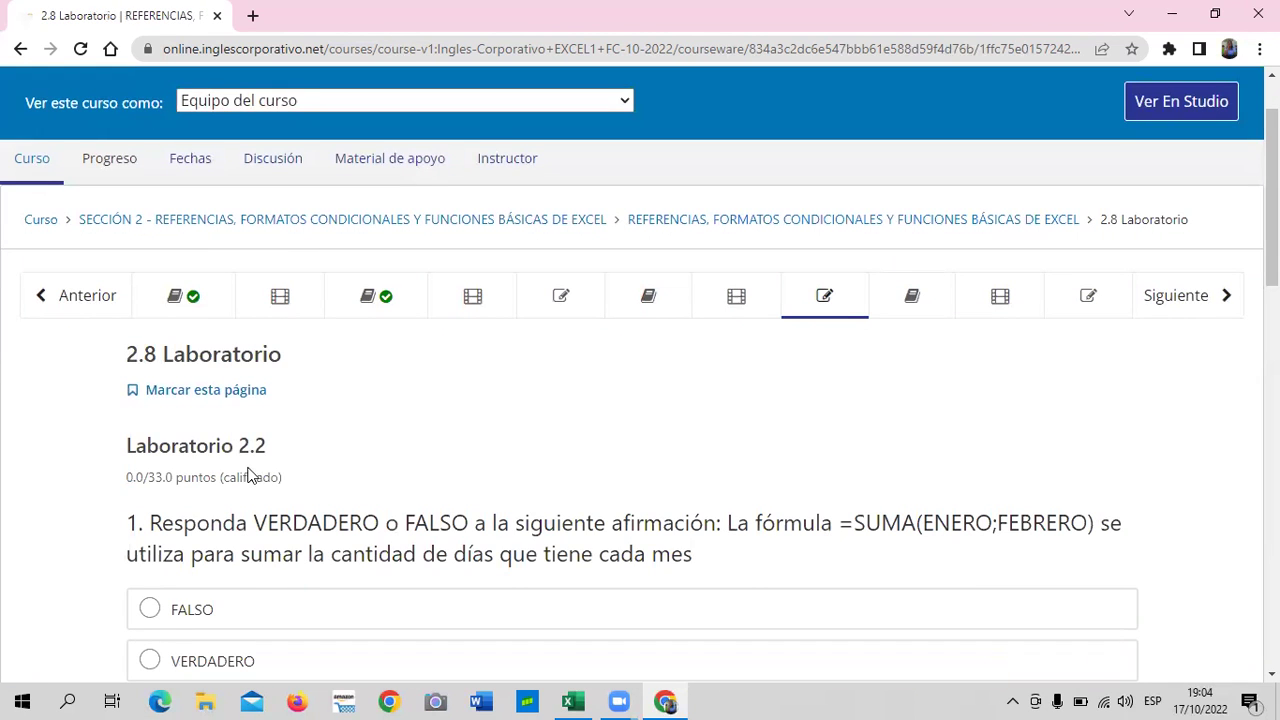
scroll(495, 529, "down", 1)
scroll(491, 521, "down", 4)
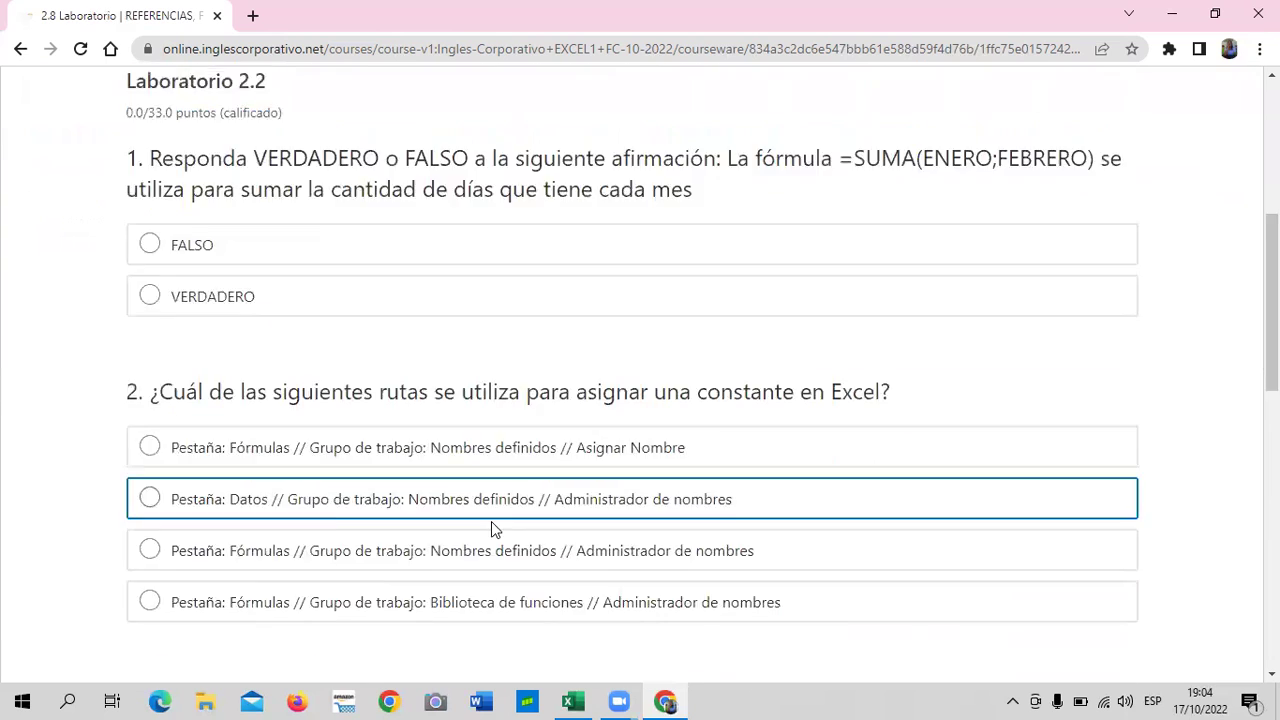
scroll(489, 523, "down", 4)
scroll(489, 523, "down", 4)
scroll(483, 538, "up", 10)
scroll(483, 538, "up", 3)
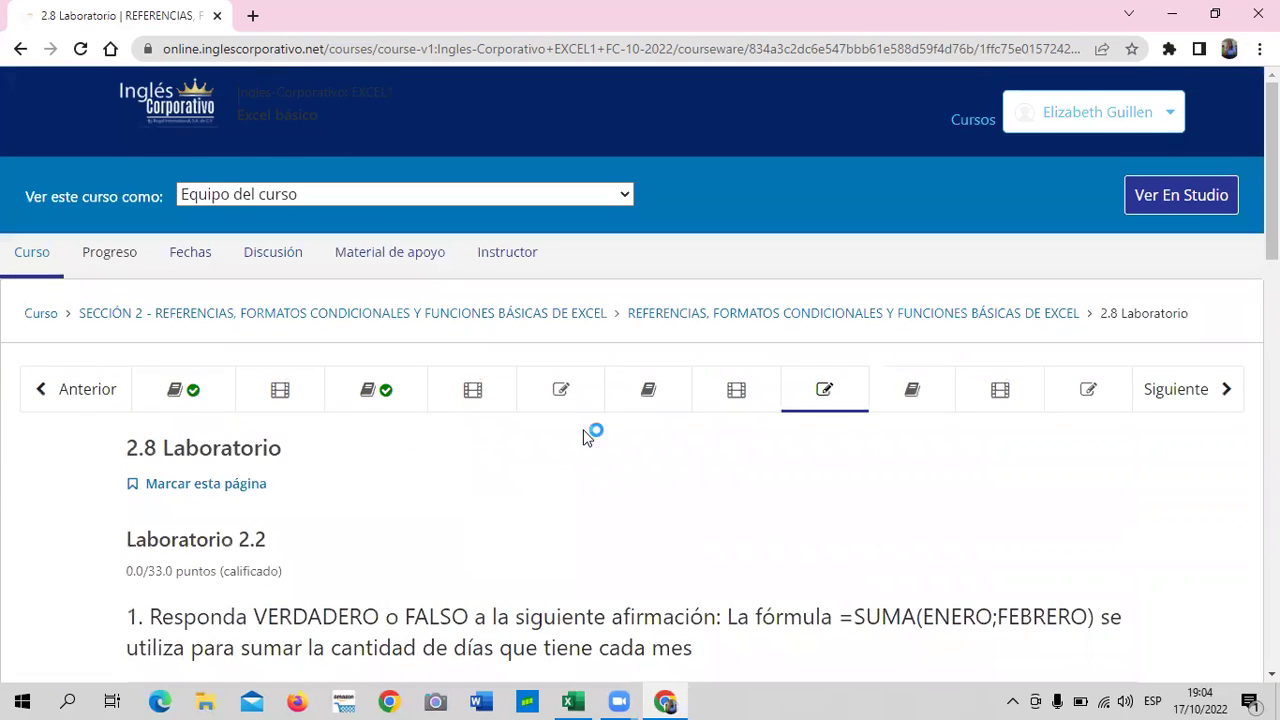
Open unit 2.10 Fórmulas y funciones básicas and view its video and practice-file link.
left_click(957, 390)
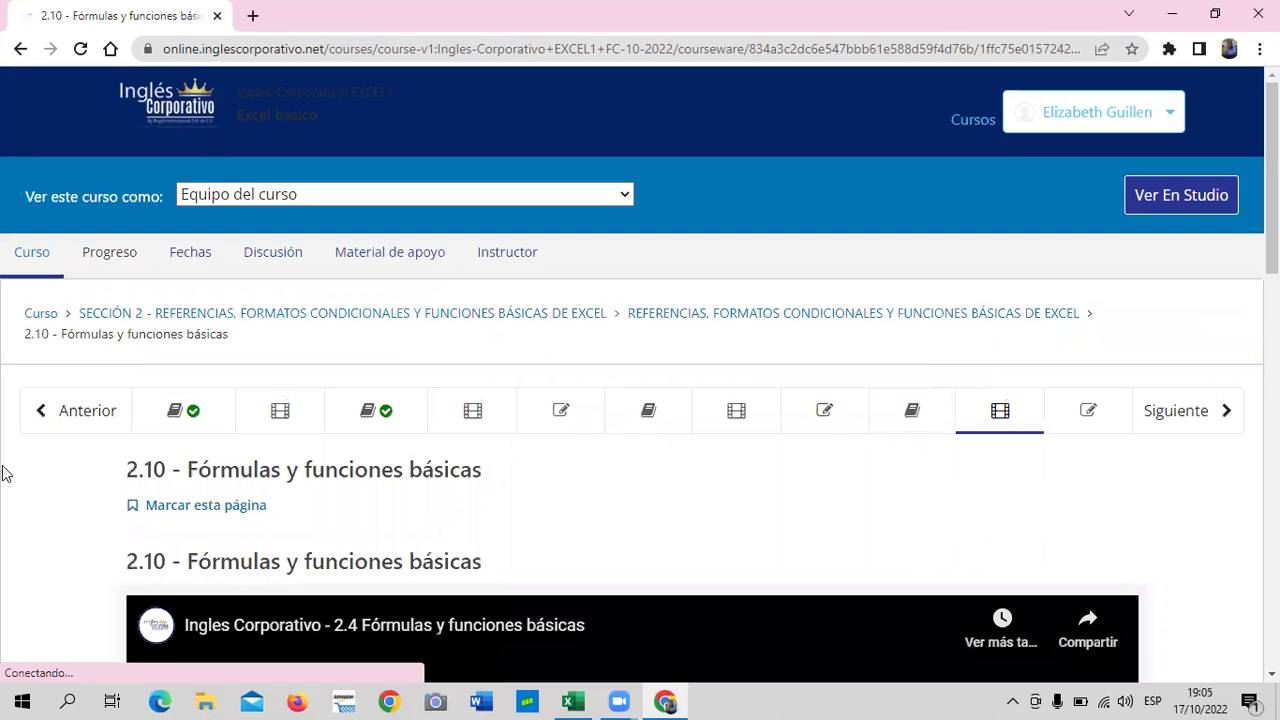
scroll(700, 512, "down", 4)
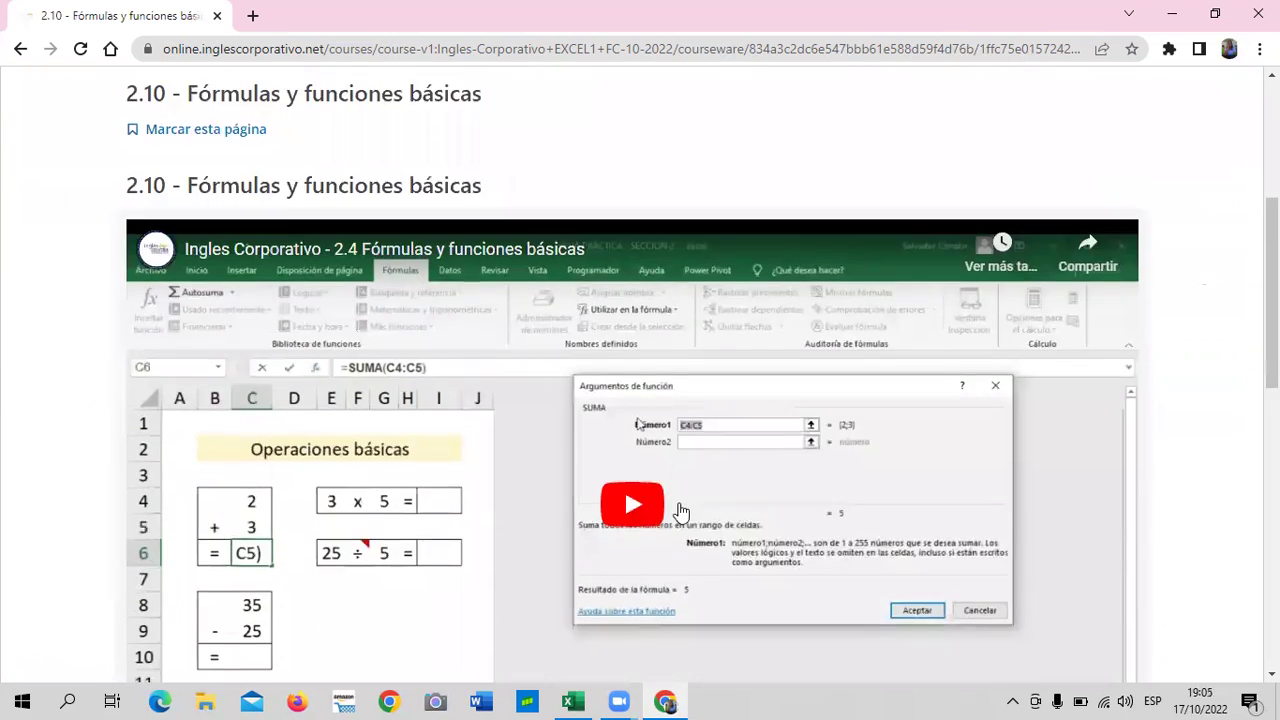
scroll(665, 505, "down", 3)
scroll(560, 480, "down", 3)
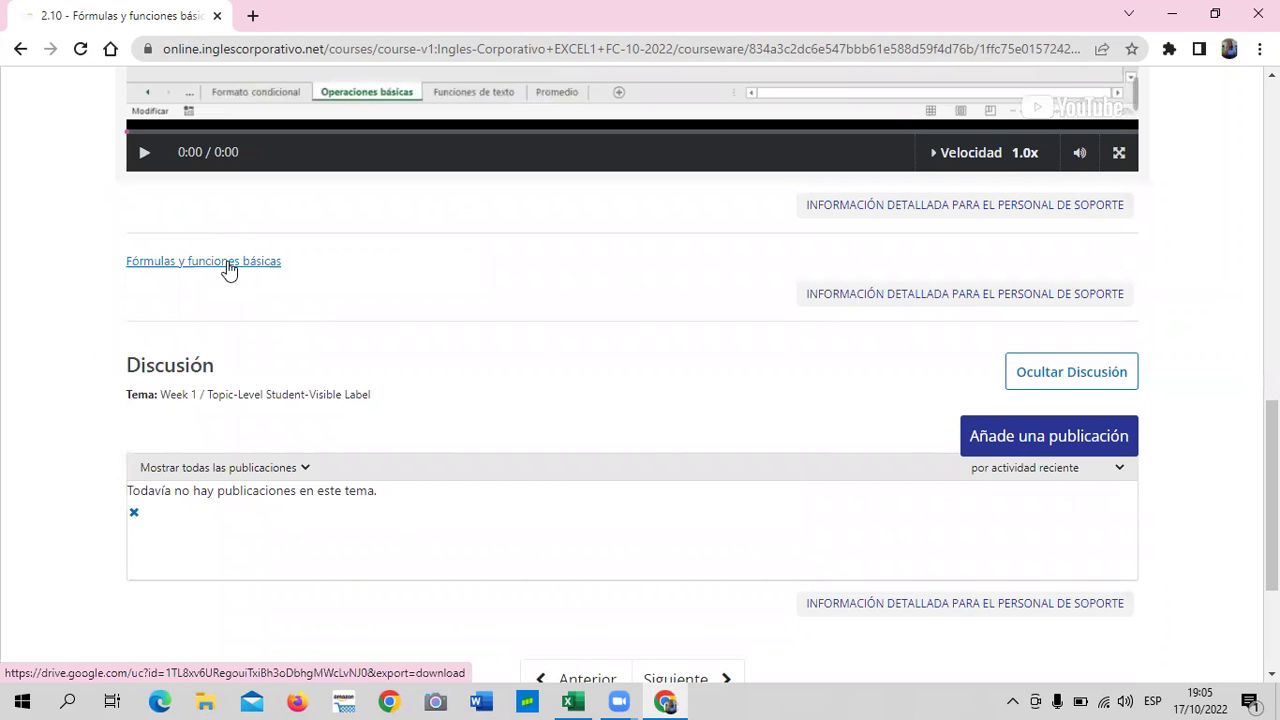
scroll(514, 360, "up", 3)
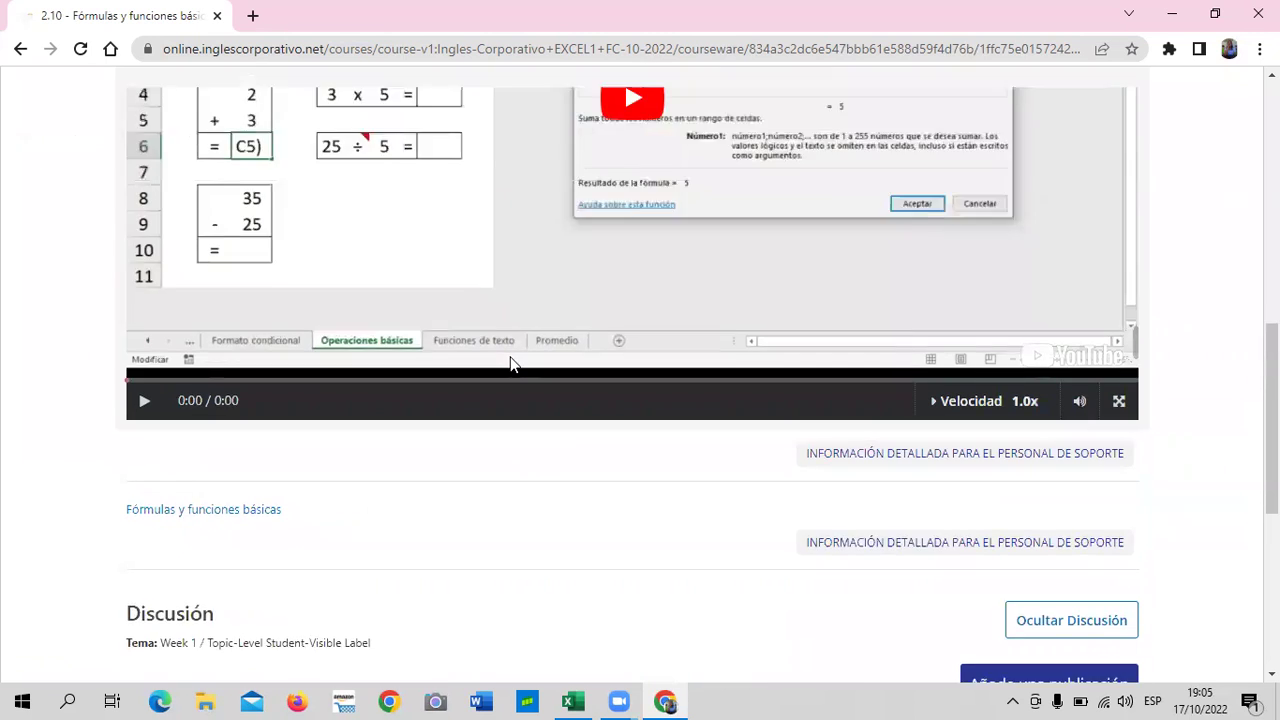
scroll(512, 364, "up", 1)
scroll(510, 364, "up", 3)
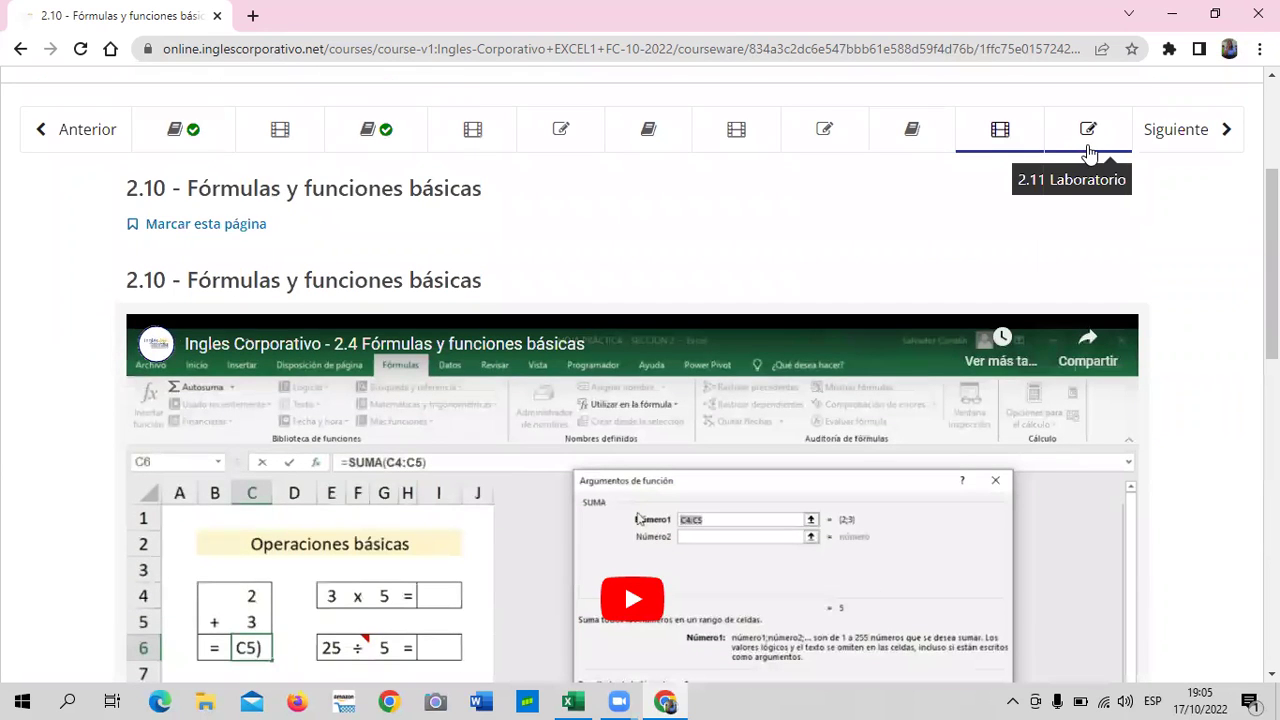
Advance to 2.11 Laboratorio and look through its 34-point formulas and functions quiz.
left_click(1188, 130)
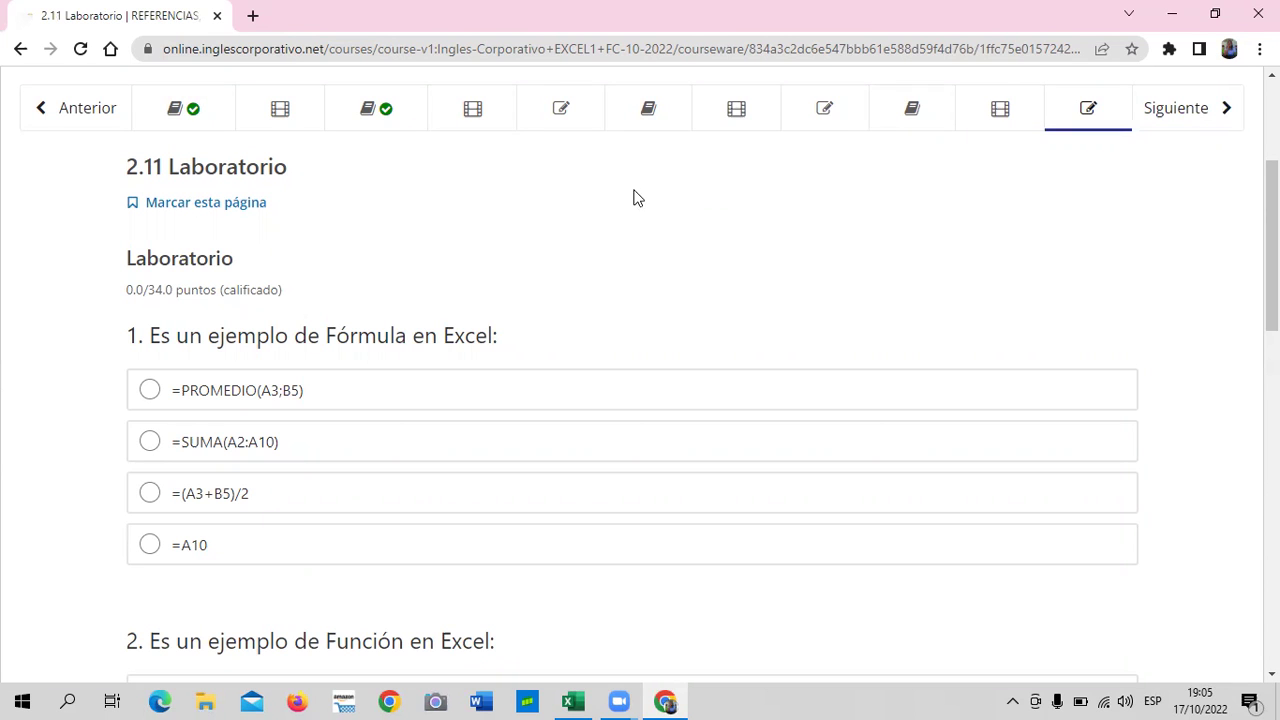
scroll(757, 257, "down", 4)
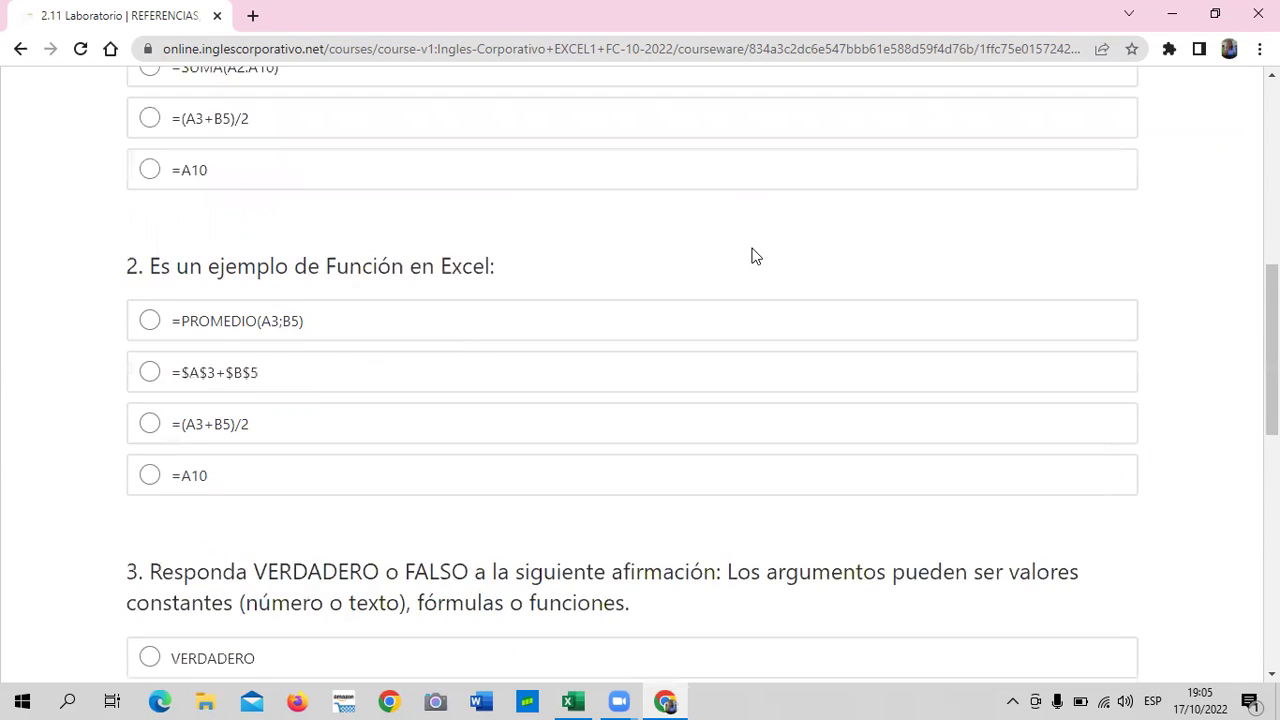
scroll(757, 257, "down", 2)
scroll(757, 257, "down", 5)
scroll(755, 256, "down", 2)
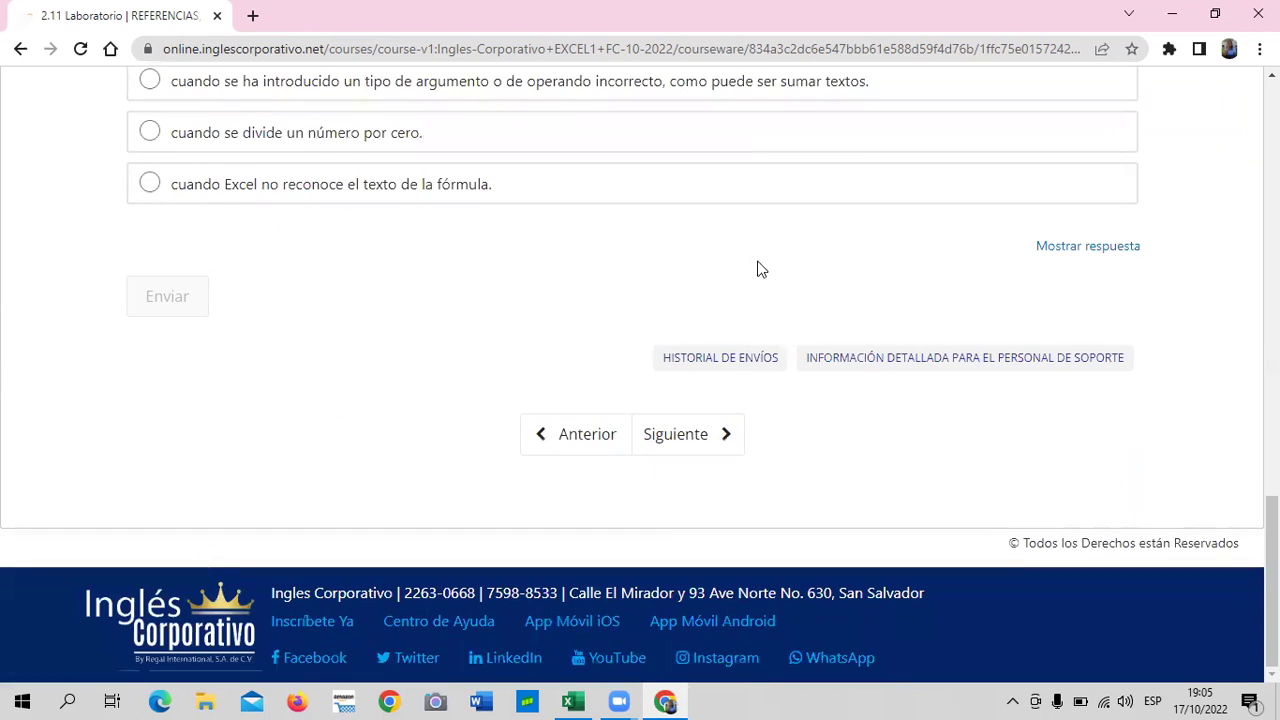
scroll(757, 269, "up", 4)
scroll(766, 291, "up", 3)
scroll(769, 291, "up", 4)
scroll(770, 291, "up", 3)
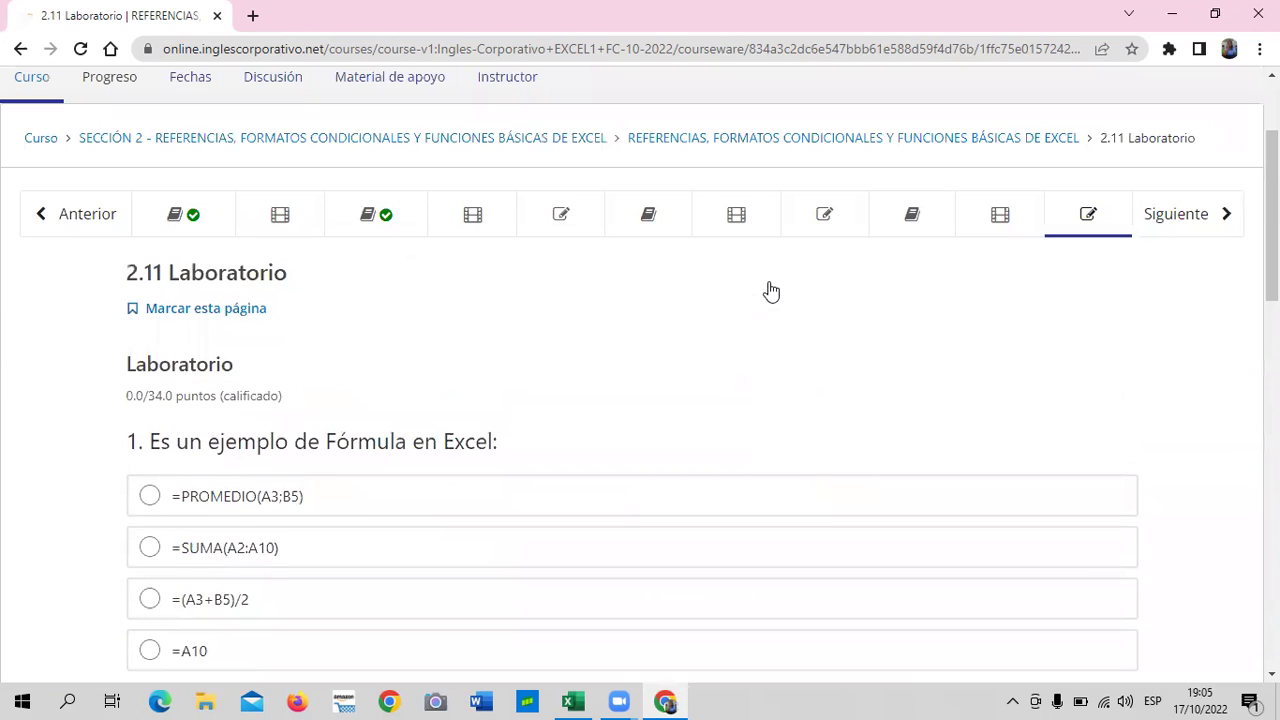
scroll(255, 275, "up", 1)
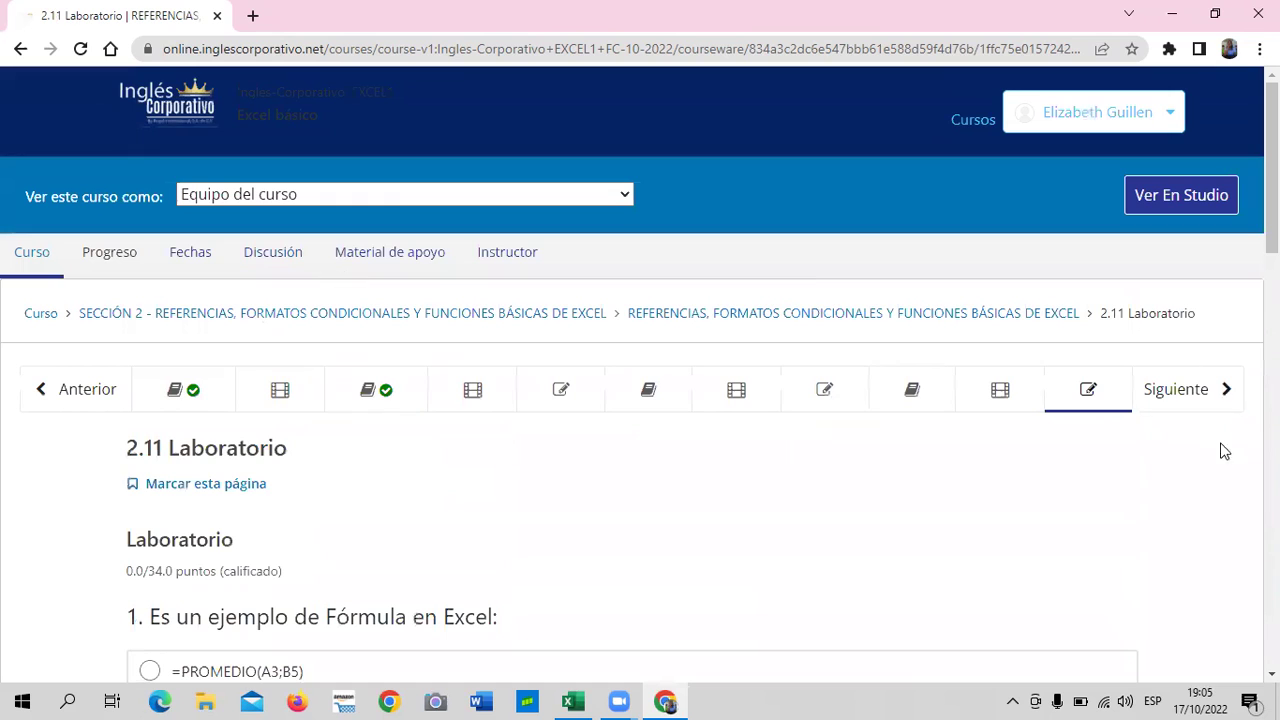
Open the Examen de Medio Curso and scroll down through its questions.
left_click(1157, 397)
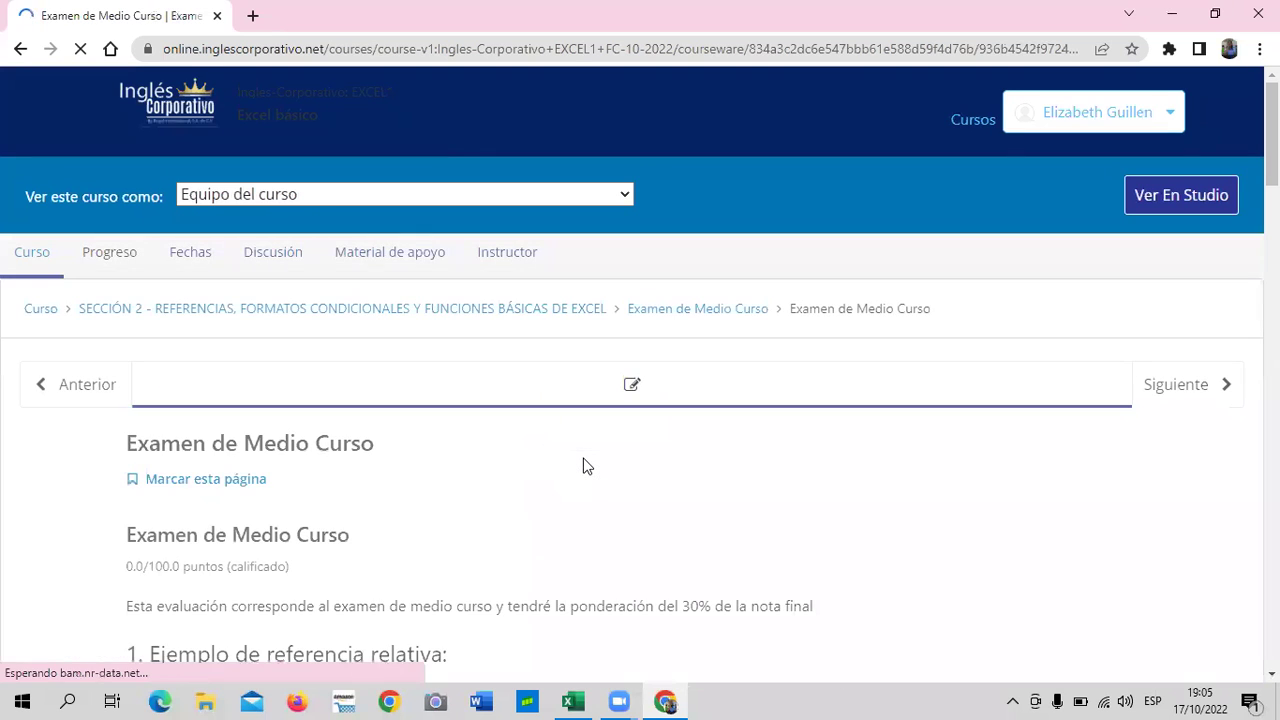
scroll(519, 490, "down", 1)
scroll(520, 483, "down", 3)
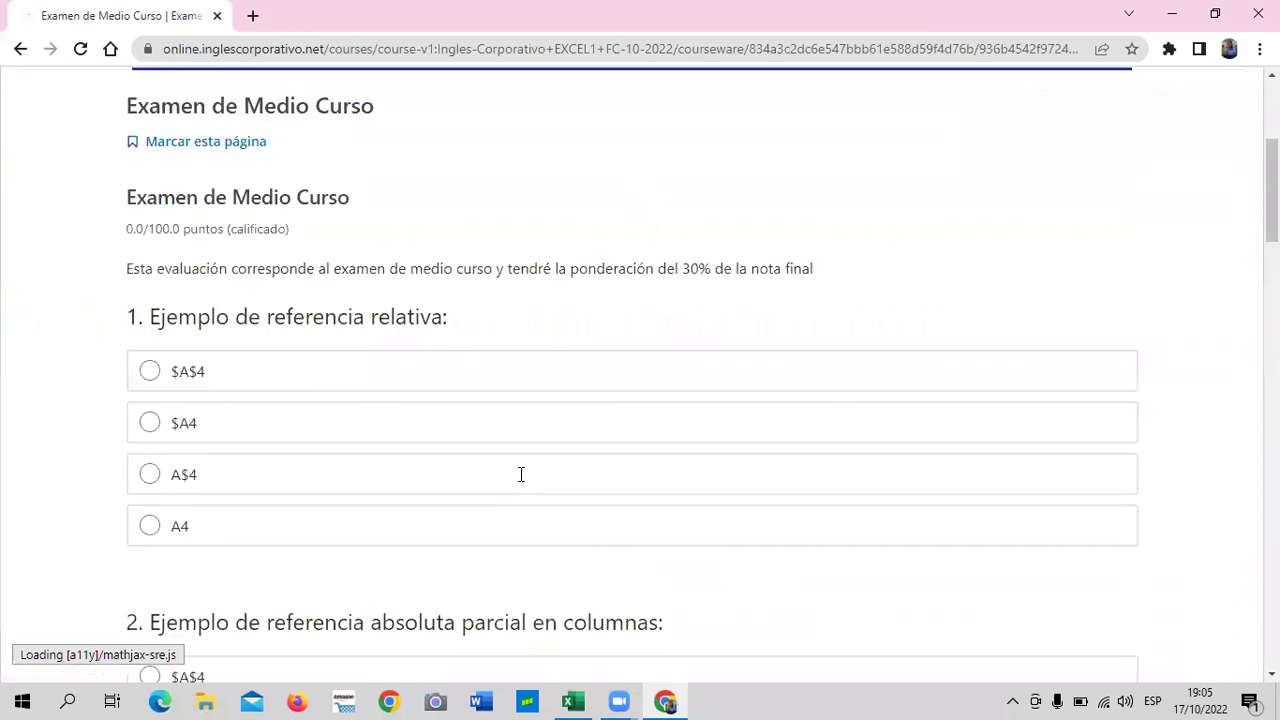
scroll(520, 474, "down", 5)
scroll(523, 483, "down", 5)
scroll(514, 484, "down", 5)
scroll(517, 478, "down", 5)
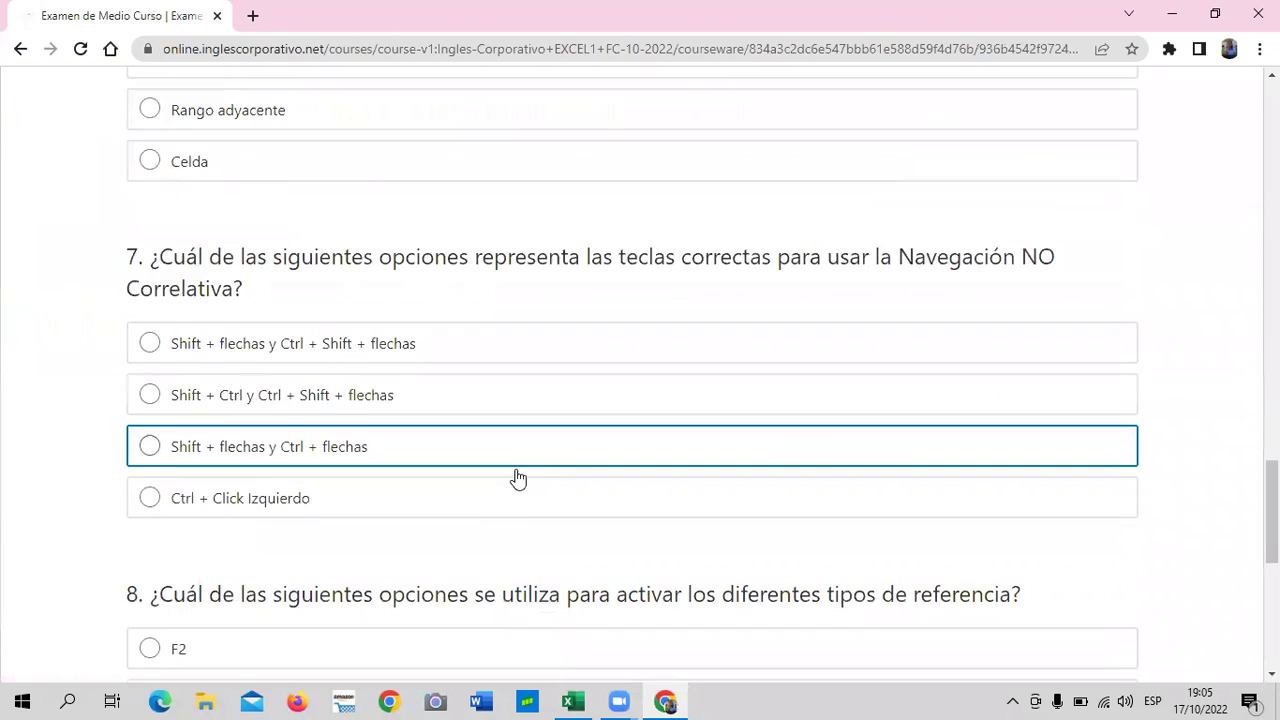
scroll(517, 475, "down", 5)
scroll(518, 474, "down", 1)
Scroll back up to the top of the 100-point midterm exam.
scroll(517, 474, "up", 3)
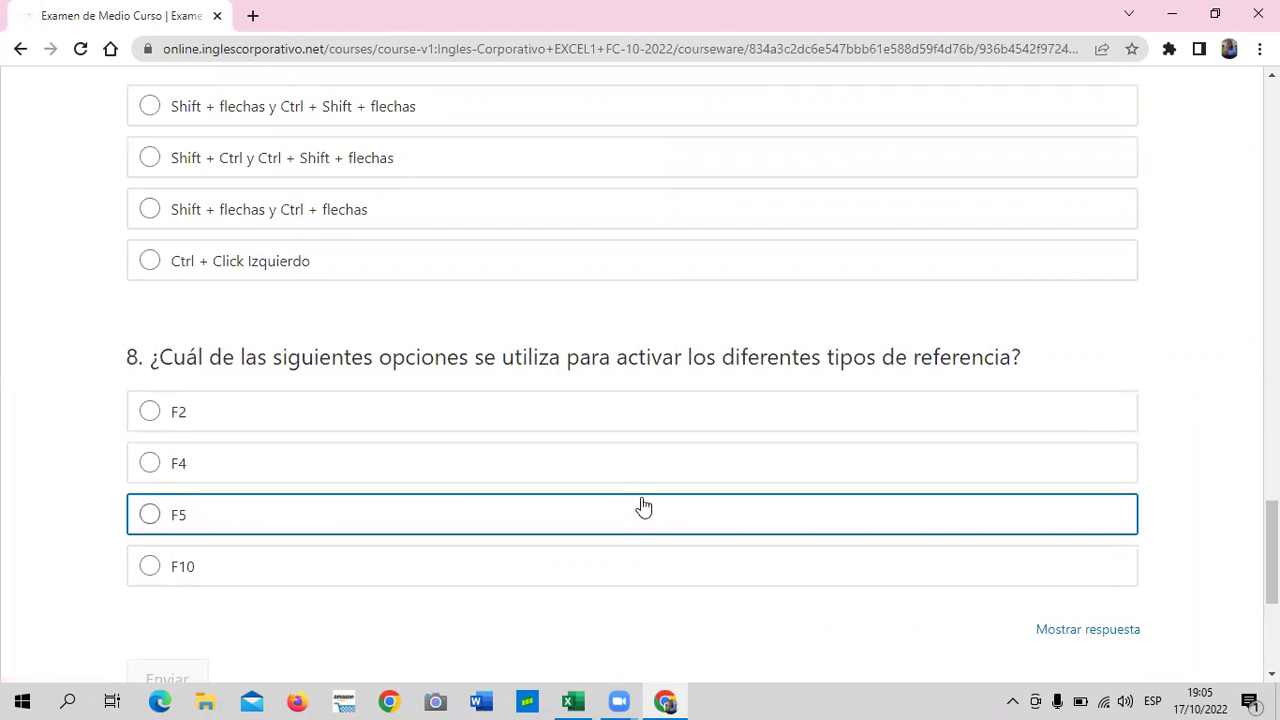
scroll(654, 509, "up", 3)
scroll(655, 507, "up", 2)
scroll(655, 507, "up", 3)
scroll(655, 505, "up", 6)
scroll(655, 505, "up", 6)
scroll(655, 503, "up", 4)
scroll(655, 503, "down", 3)
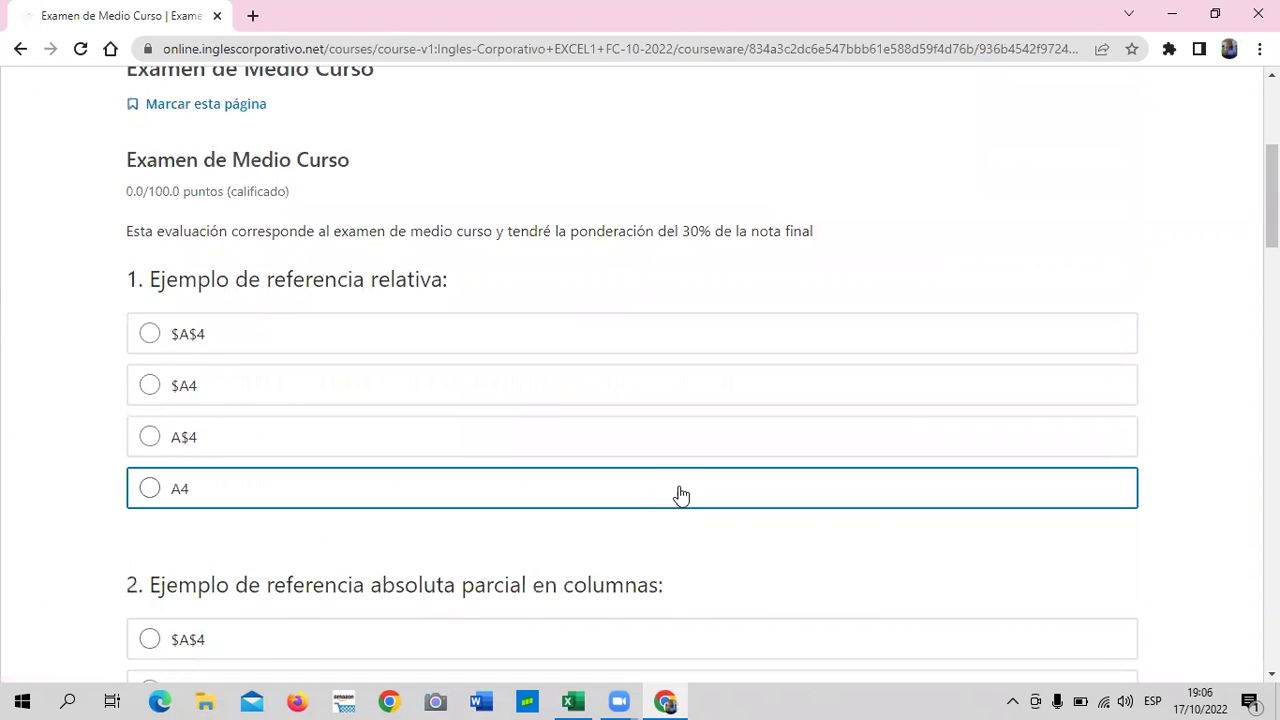
scroll(680, 494, "up", 4)
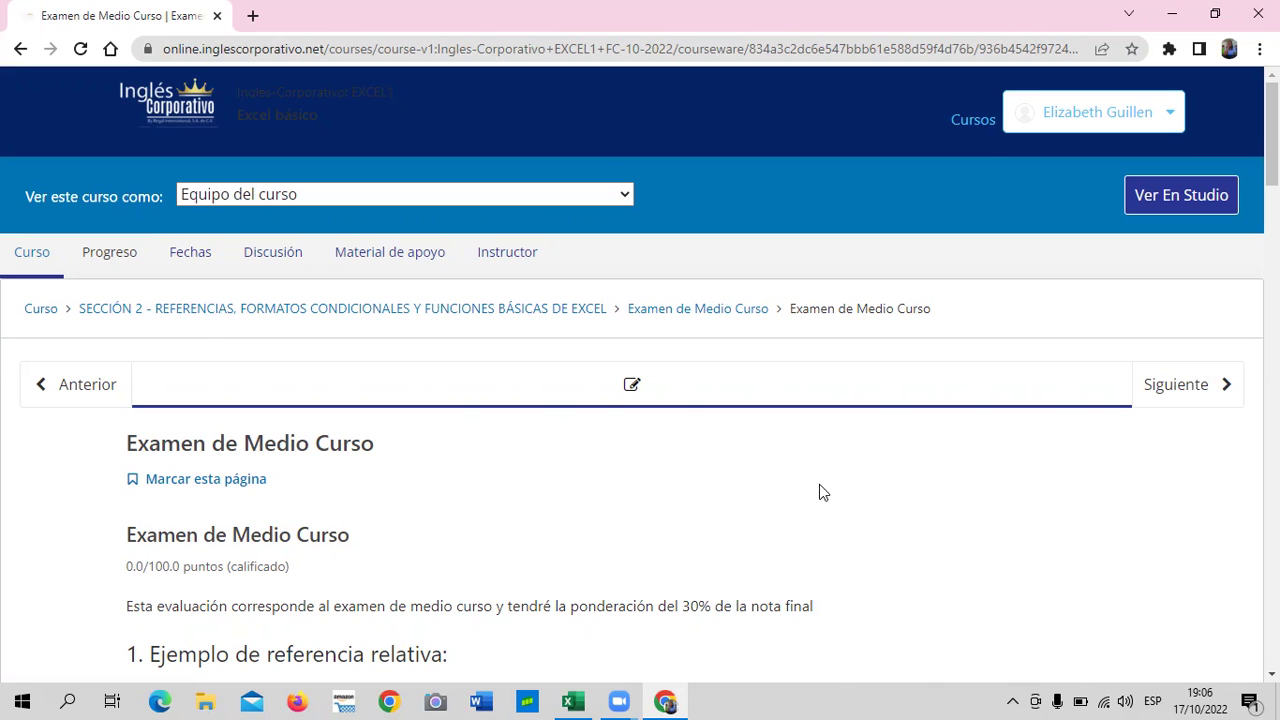
scroll(590, 475, "down", 3)
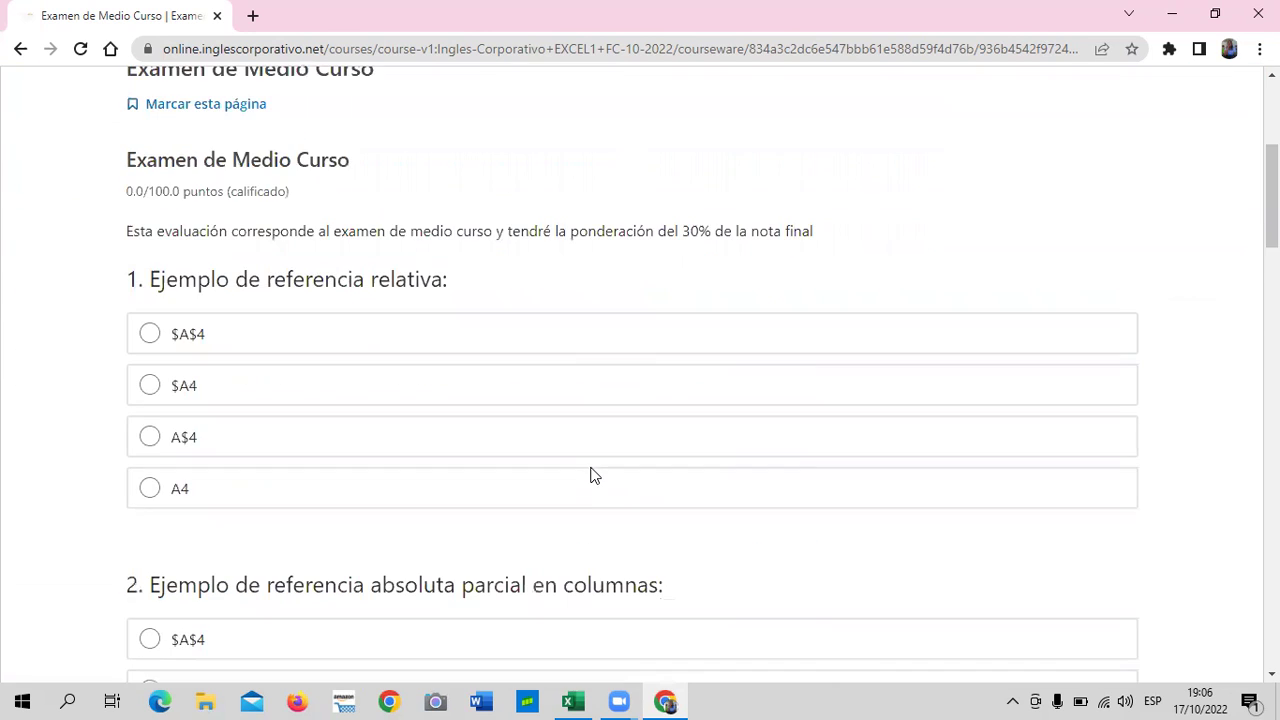
scroll(592, 477, "down", 2)
scroll(594, 479, "up", 4)
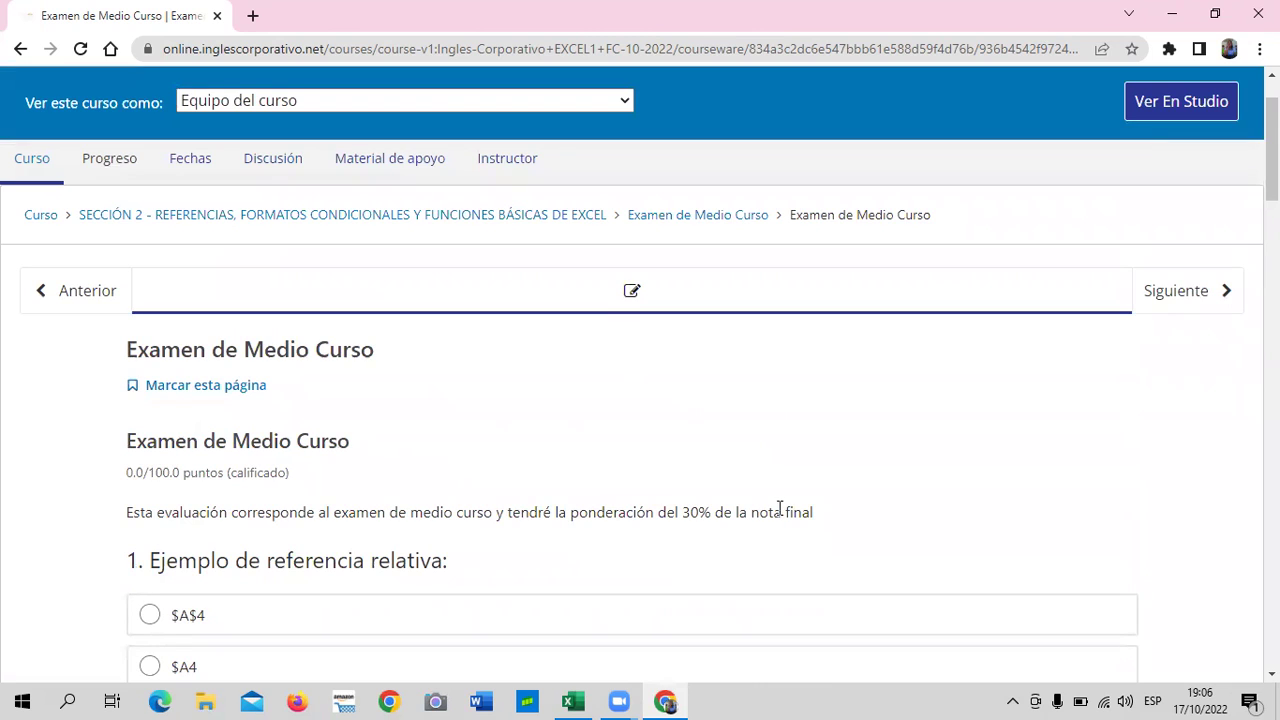
scroll(773, 515, "up", 1)
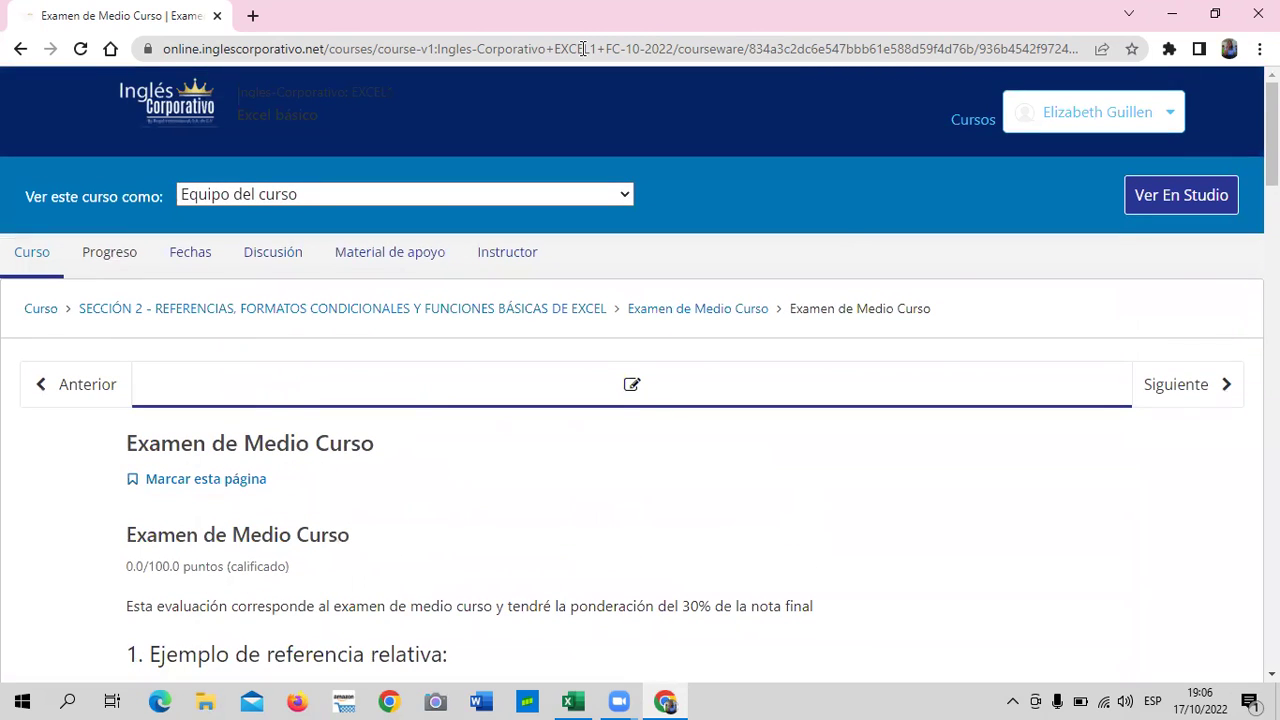
Check the Progreso chart (0% total, nothing scored), then return to the Curso outline.
left_click(125, 254)
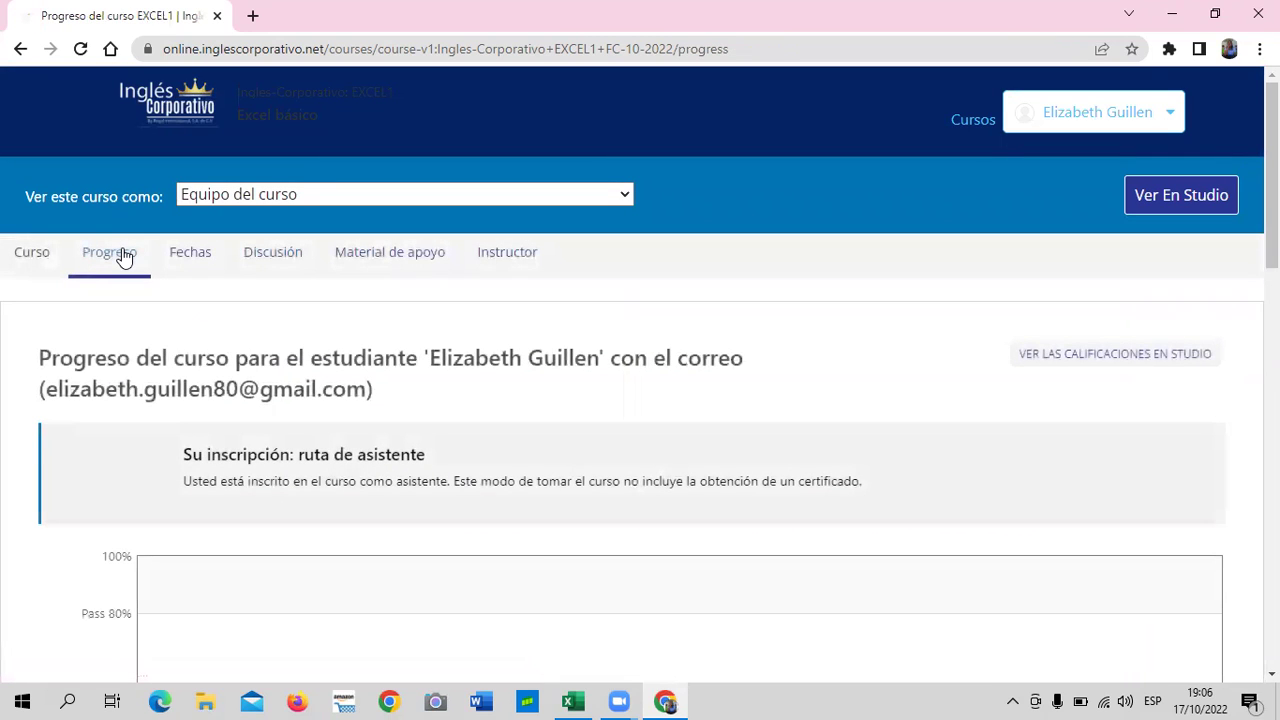
scroll(723, 497, "down", 7)
scroll(723, 497, "up", 3)
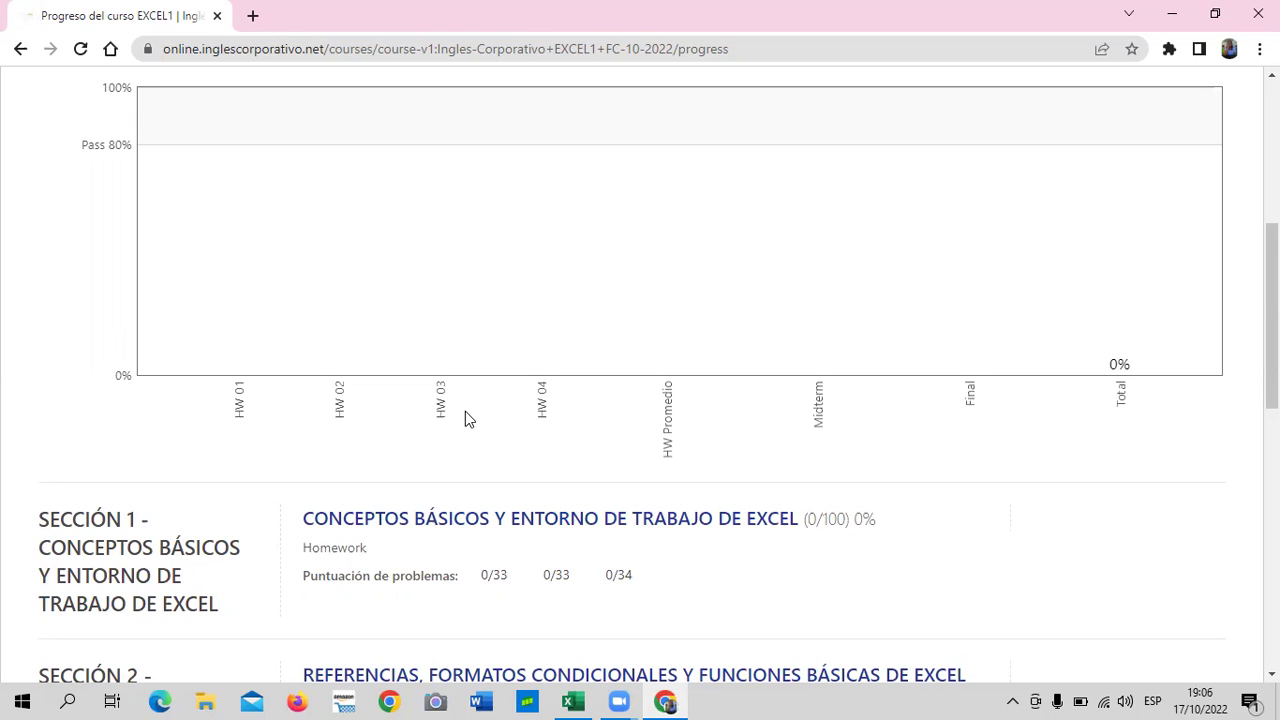
scroll(250, 560, "down", 4)
scroll(250, 560, "down", 3)
scroll(305, 583, "up", 5)
scroll(311, 566, "up", 6)
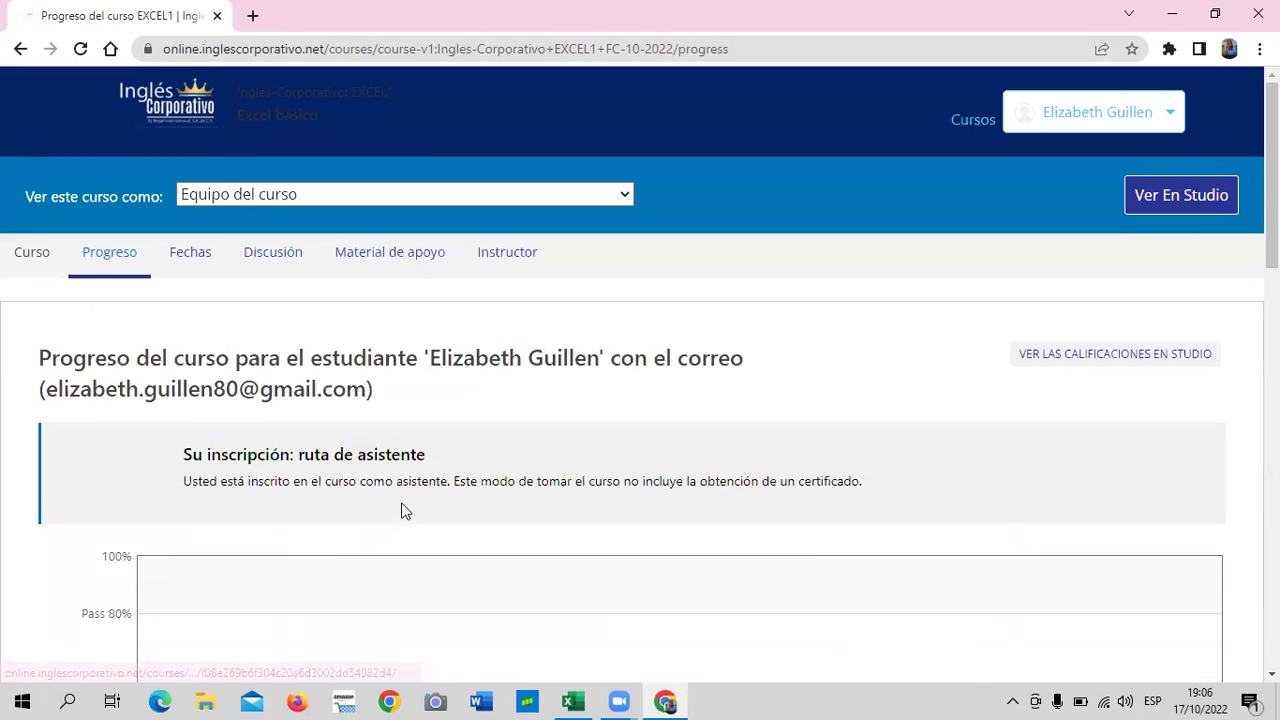
left_click(33, 255)
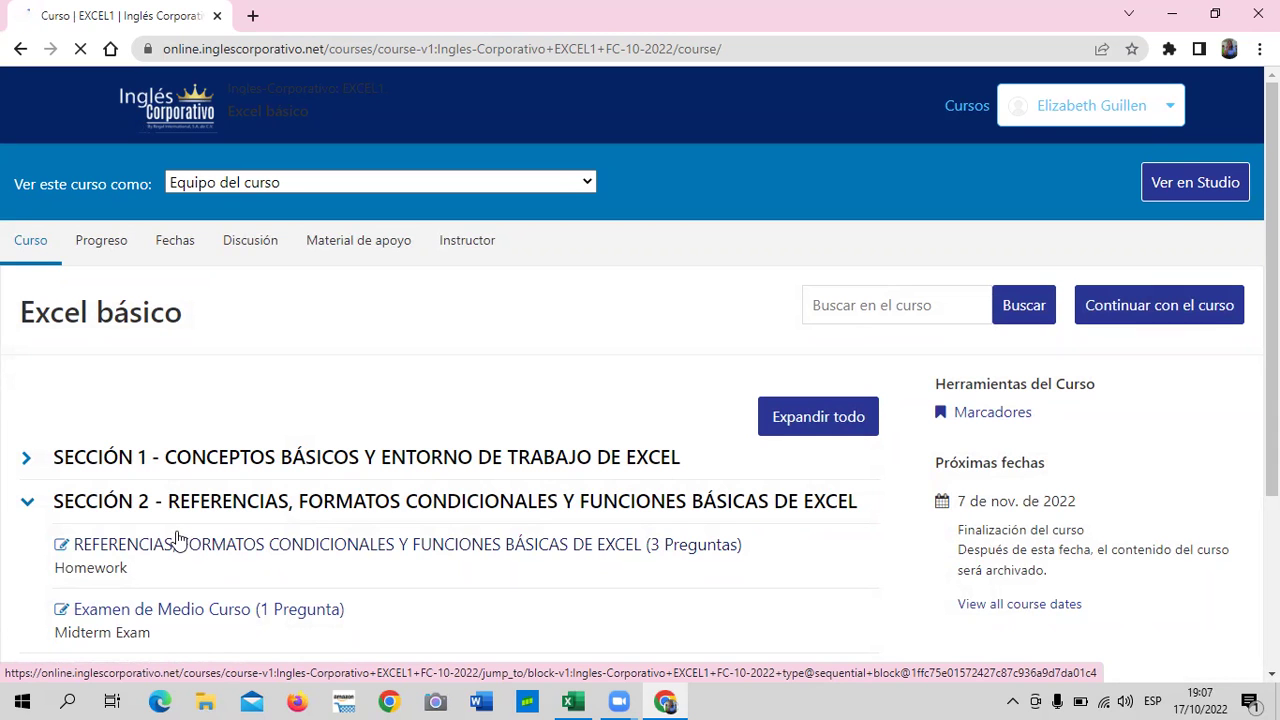
Reopen 2.11 Laboratorio from the Sección 2 outline and review its 0.0/34.0-point questions.
left_click(181, 541)
scroll(483, 487, "down", 2)
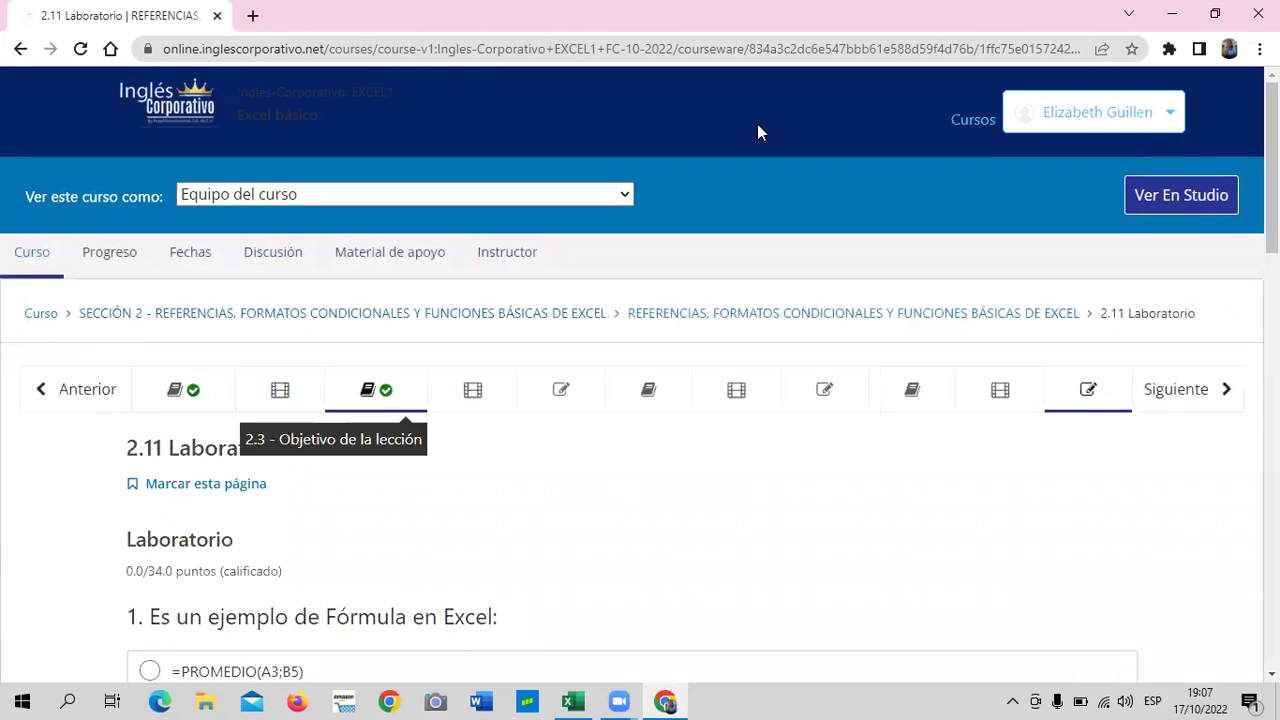
scroll(445, 532, "down", 2)
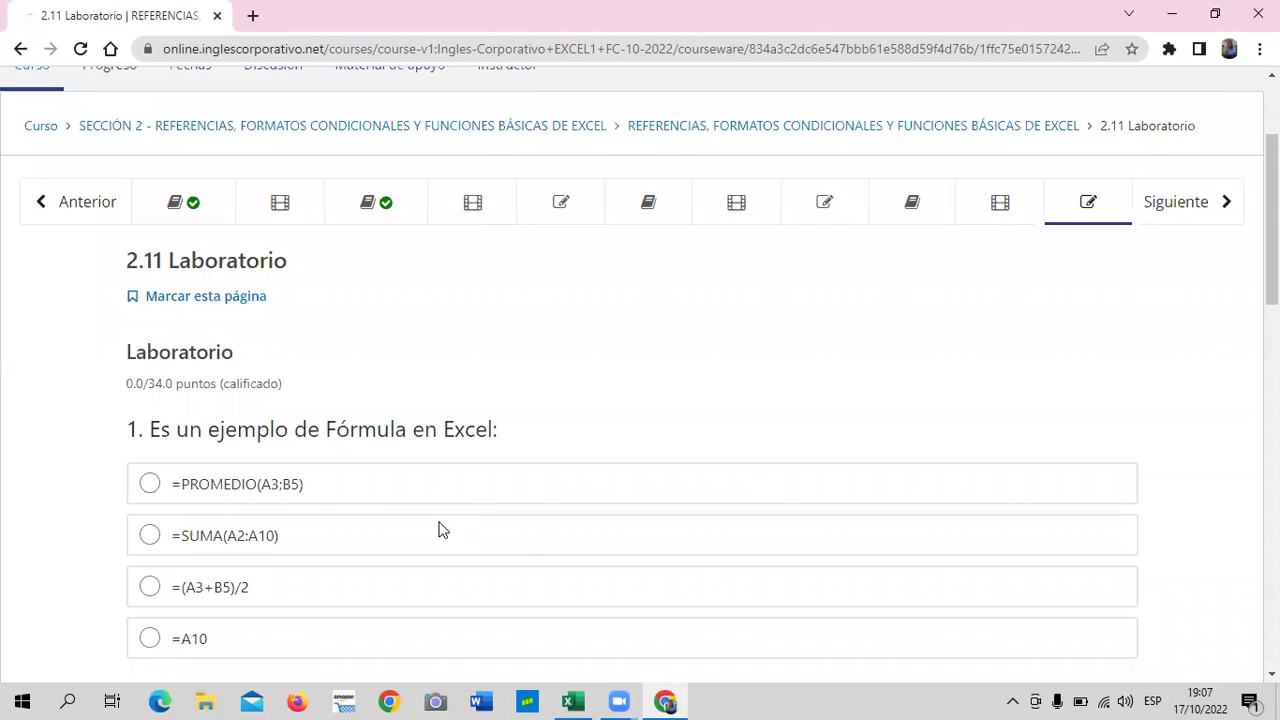
scroll(643, 453, "down", 3)
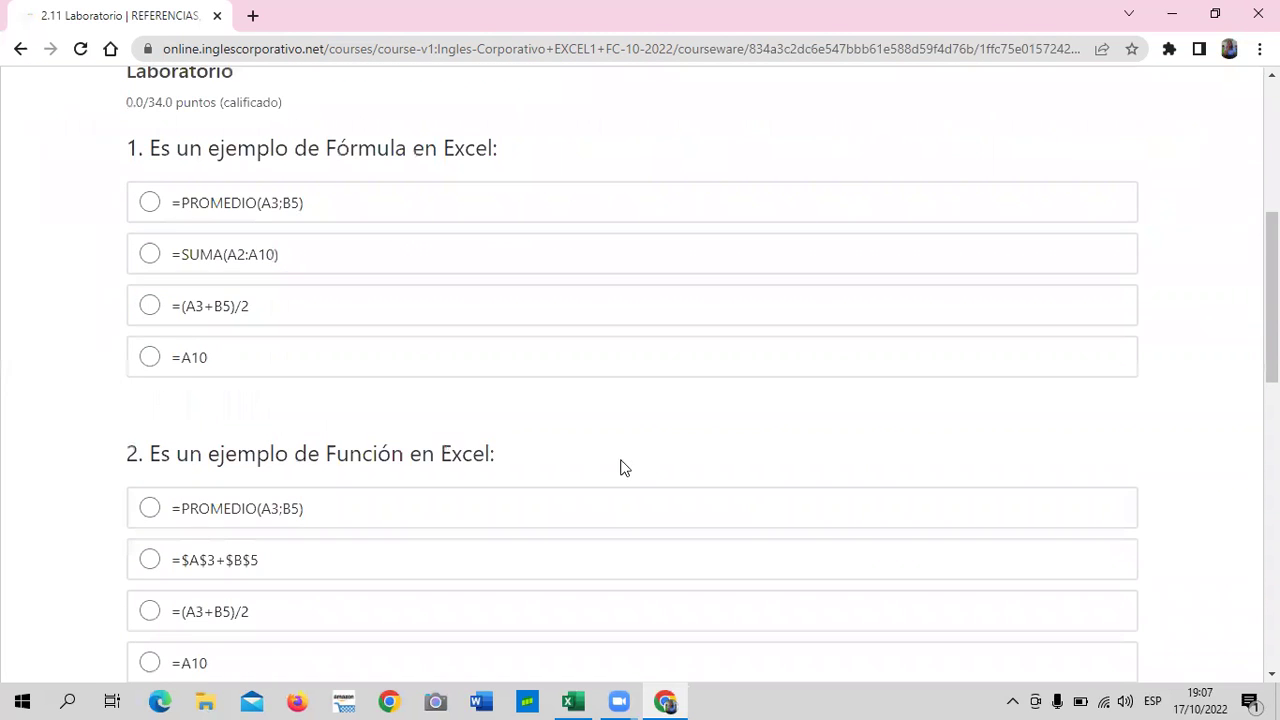
scroll(620, 466, "up", 5)
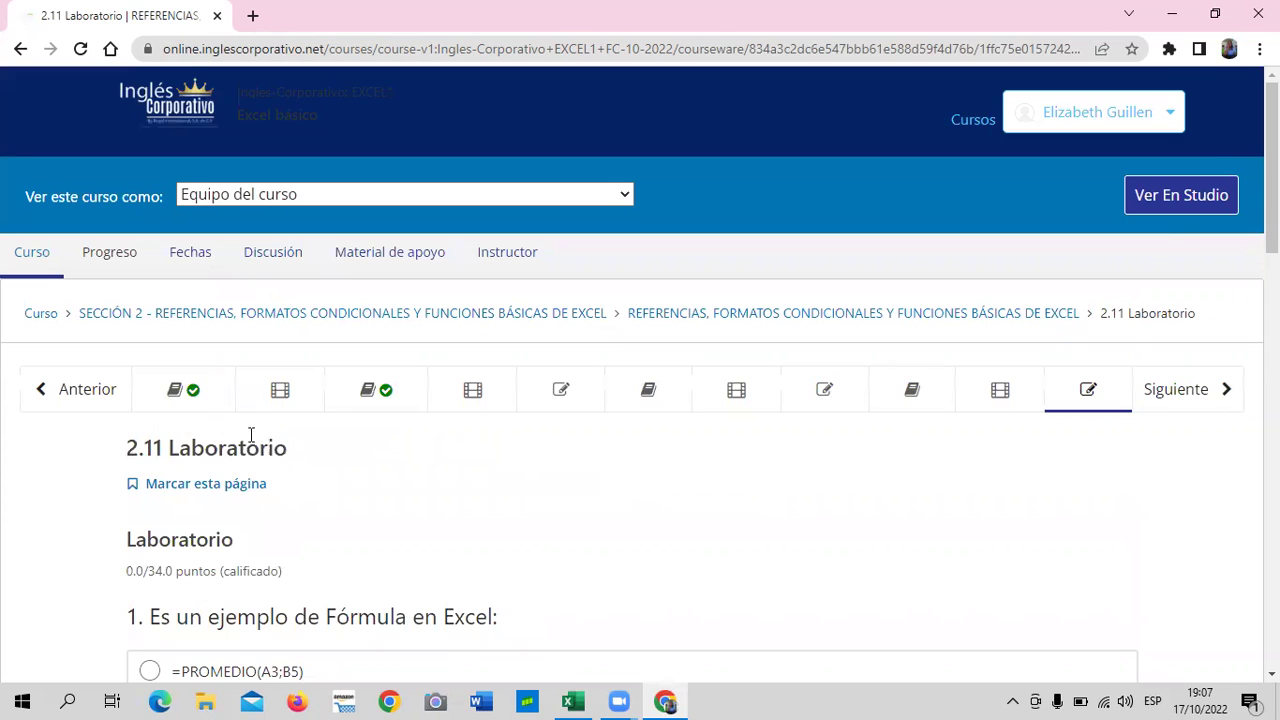
Open lesson 2.1 Objetivo de la lección from the first unit tab.
left_click(222, 383)
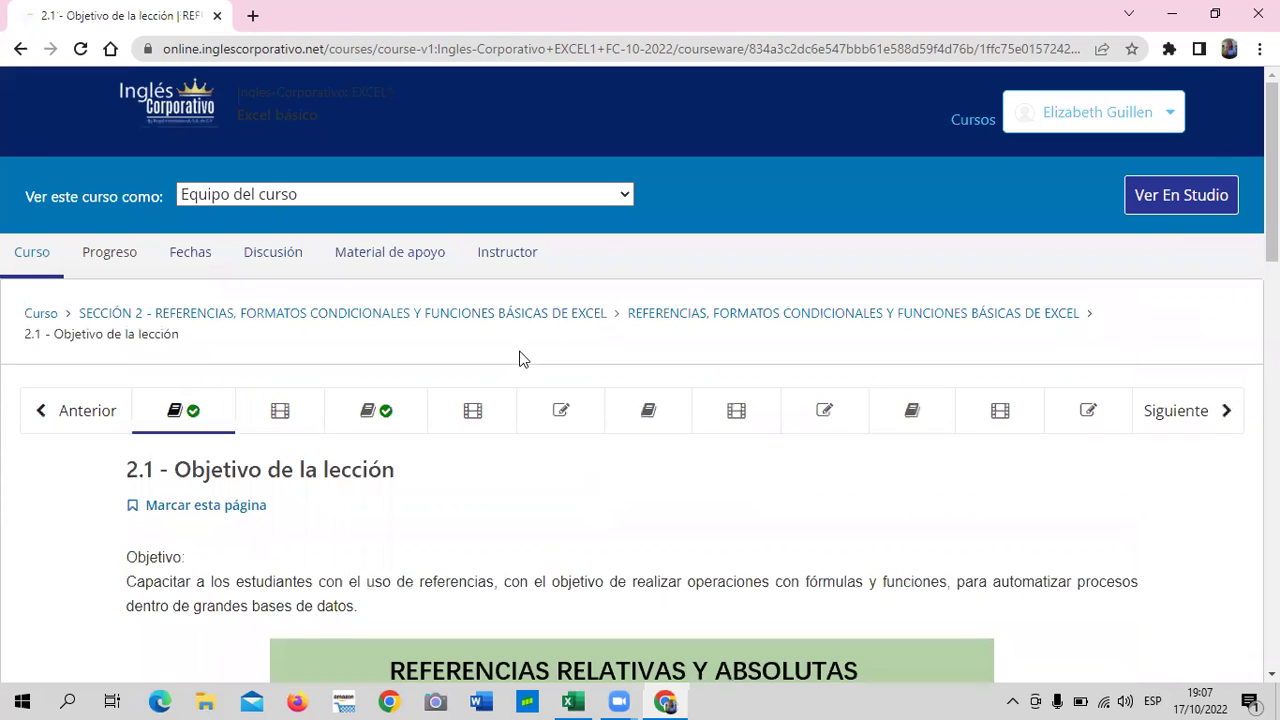
scroll(506, 421, "down", 2)
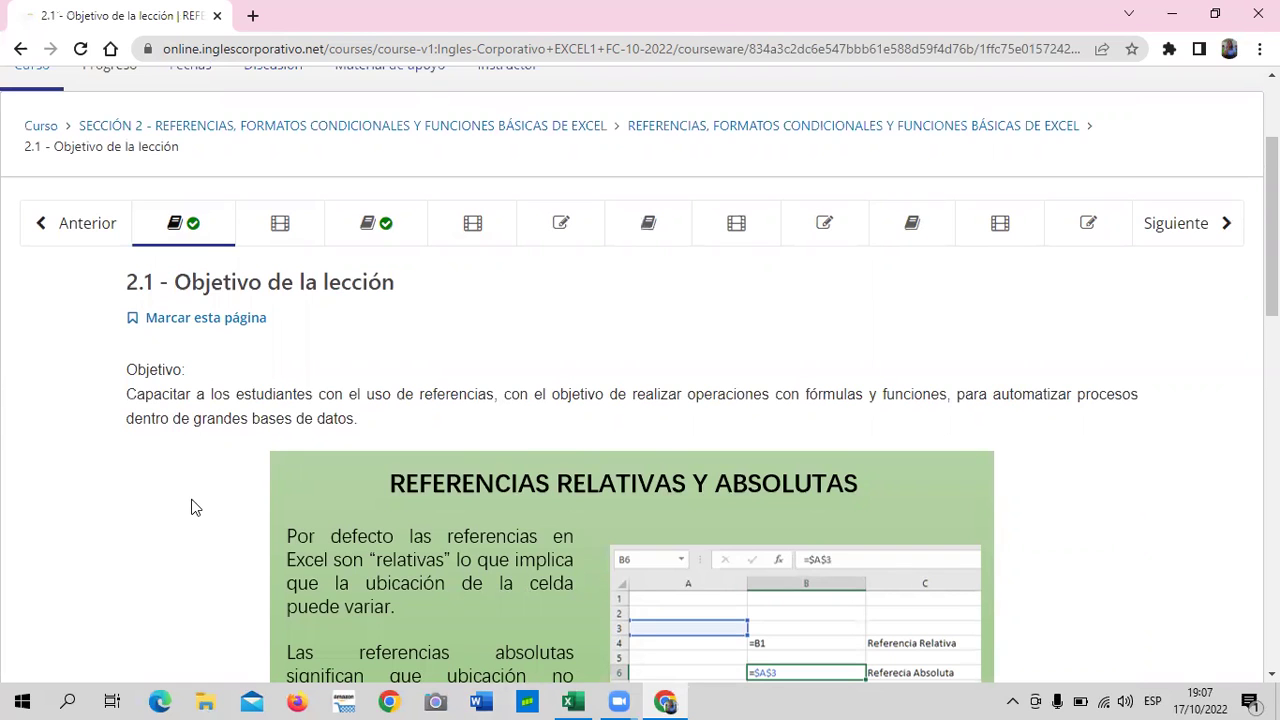
scroll(195, 507, "down", 4)
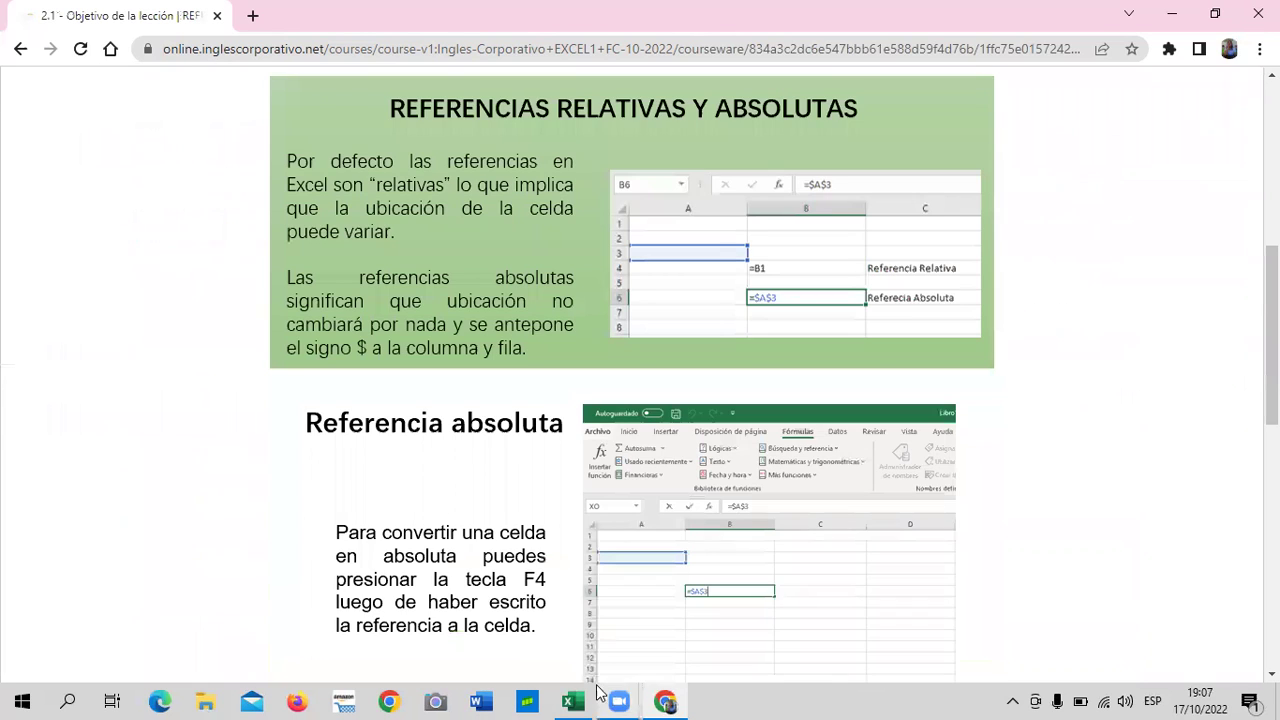
scroll(476, 548, "up", 2)
scroll(476, 548, "up", 2)
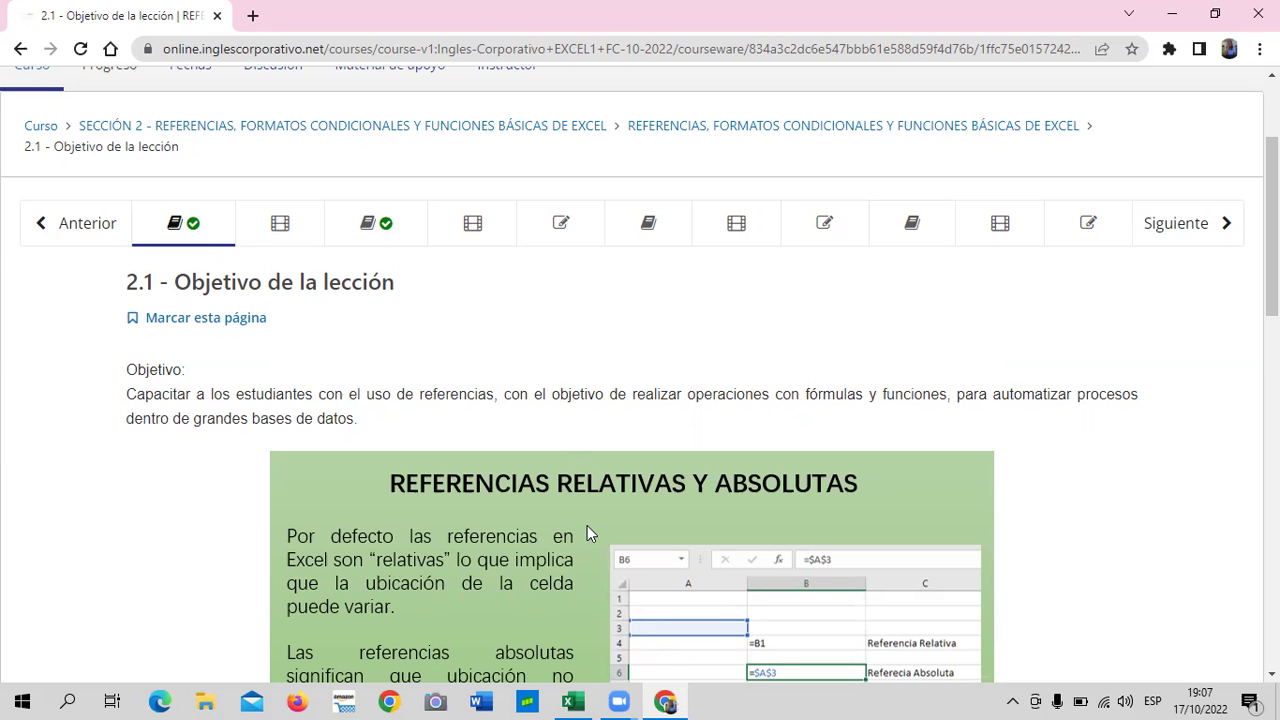
Scroll through the relative and absolute references slides and back up.
scroll(587, 527, "down", 4)
scroll(580, 525, "down", 2)
scroll(565, 518, "down", 2)
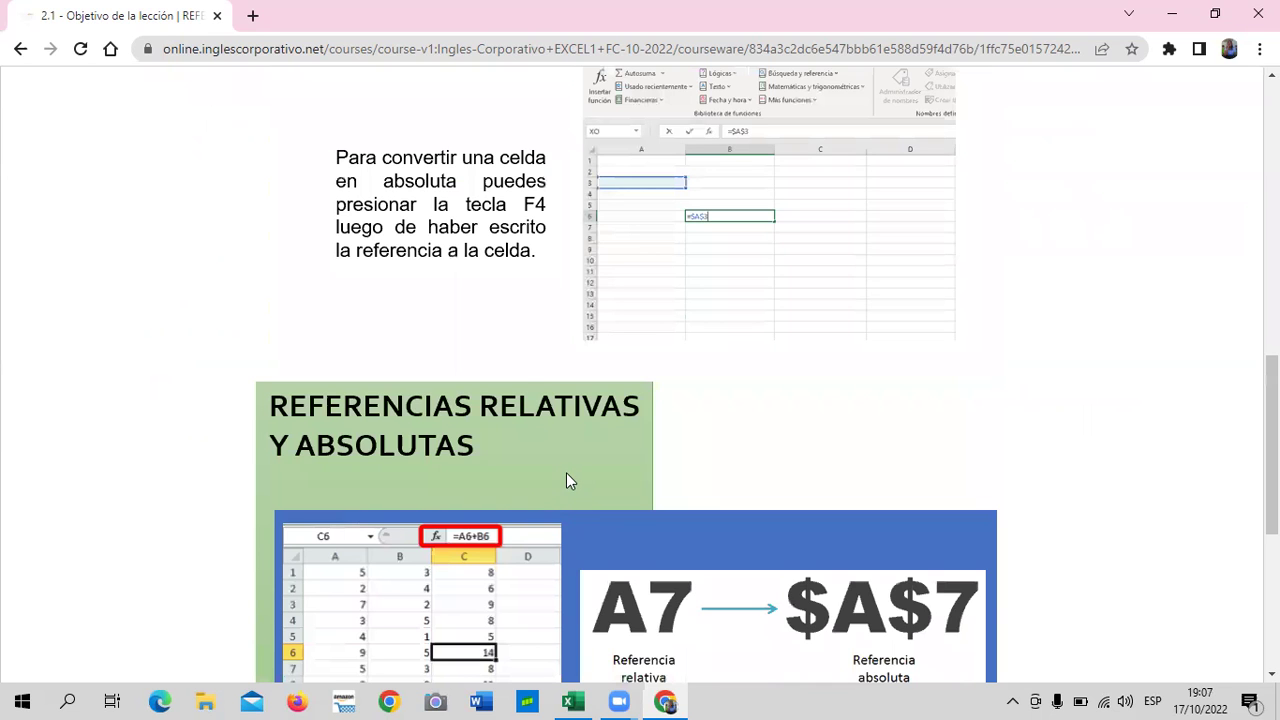
scroll(564, 480, "down", 2)
scroll(561, 482, "down", 2)
scroll(560, 483, "up", 1)
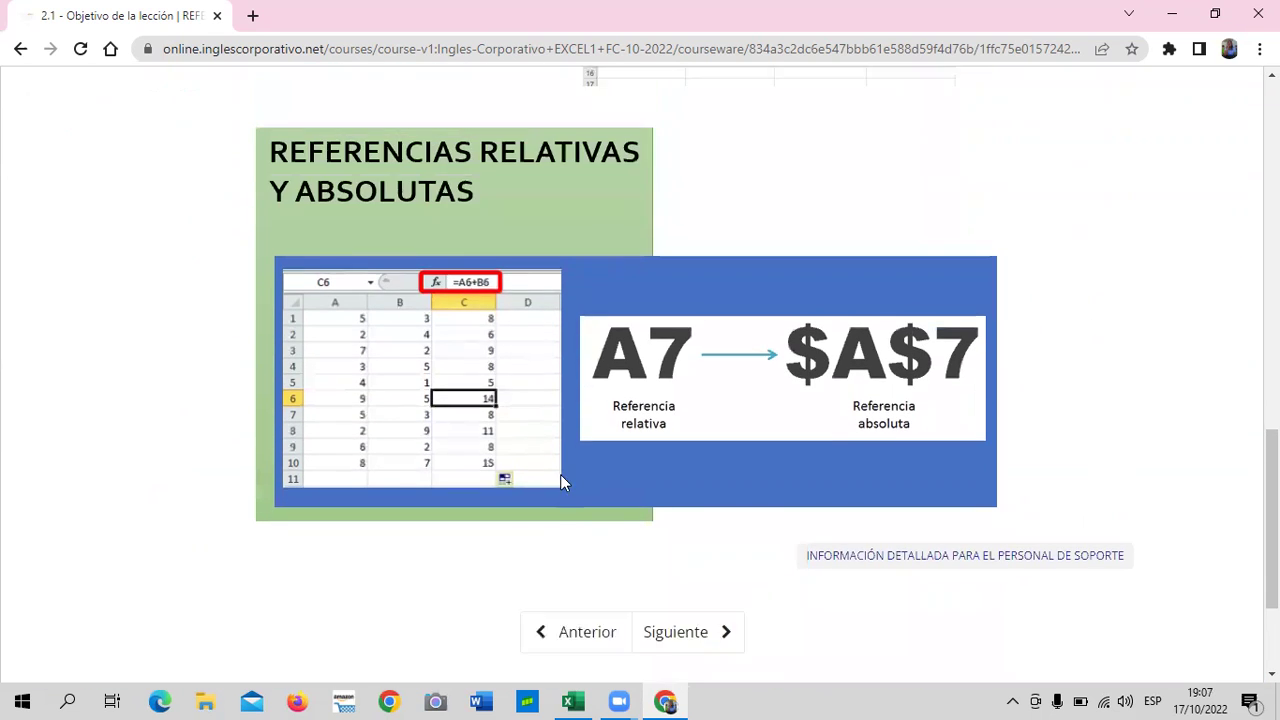
scroll(564, 478, "up", 2)
scroll(564, 478, "up", 1)
scroll(566, 472, "up", 2)
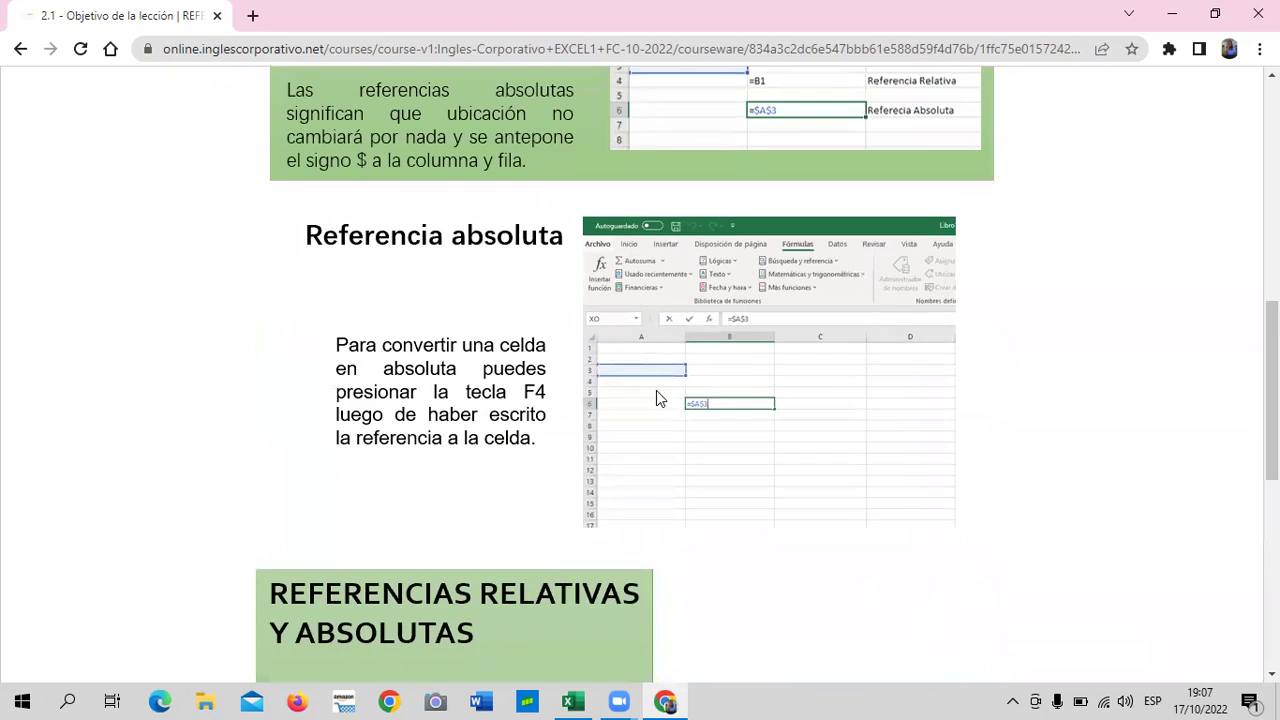
scroll(656, 394, "up", 2)
scroll(646, 403, "up", 3)
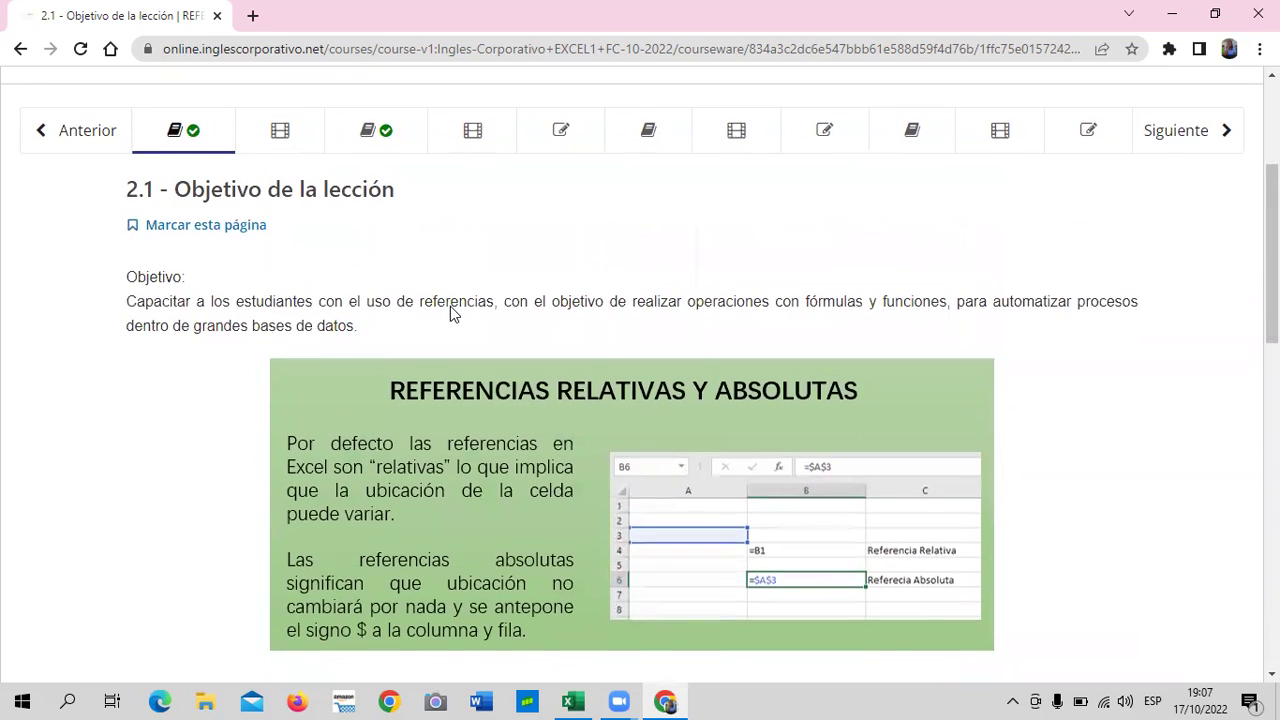
scroll(411, 294, "up", 2)
scroll(751, 462, "down", 1)
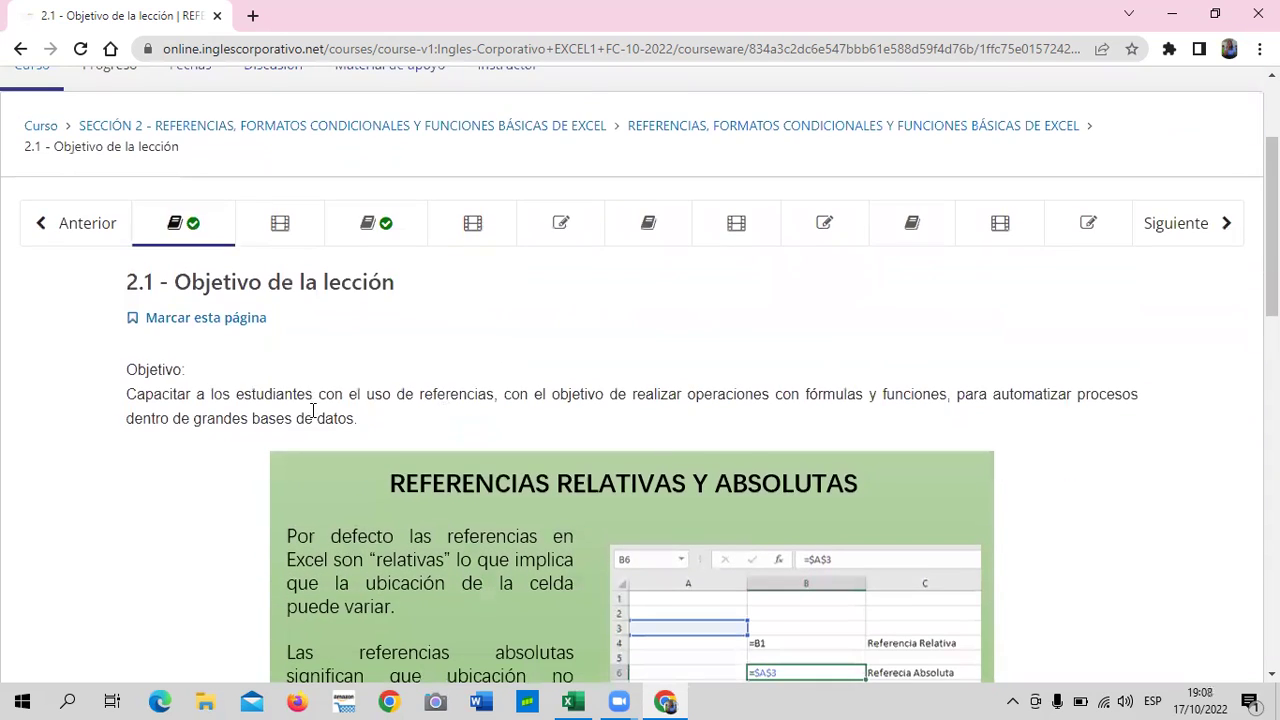
scroll(309, 409, "down", 2)
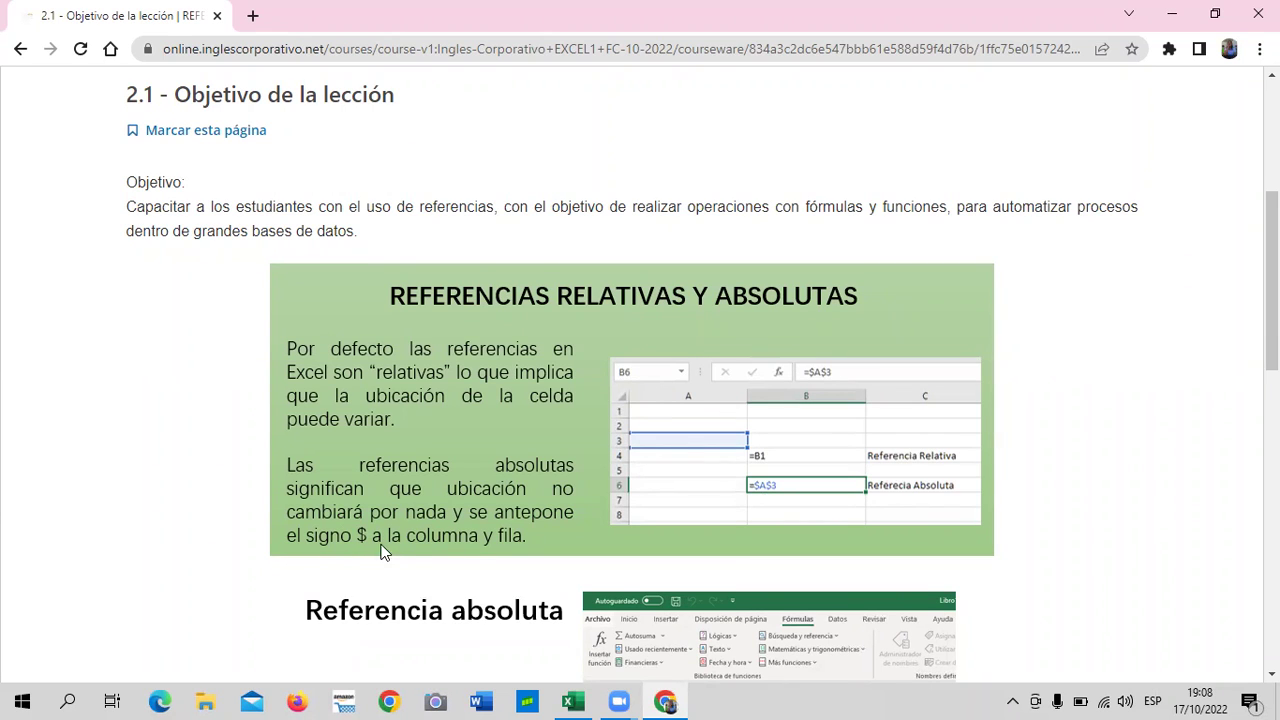
scroll(403, 544, "down", 3)
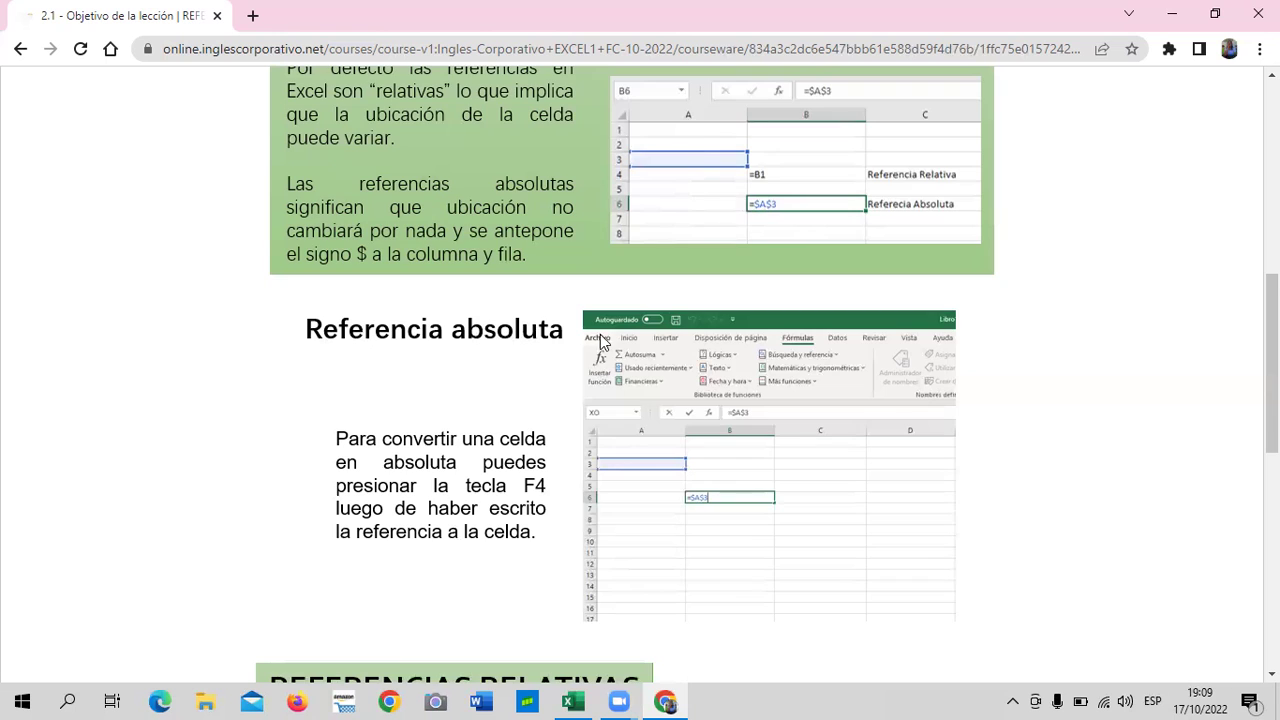
scroll(598, 345, "down", 1)
scroll(596, 351, "down", 1)
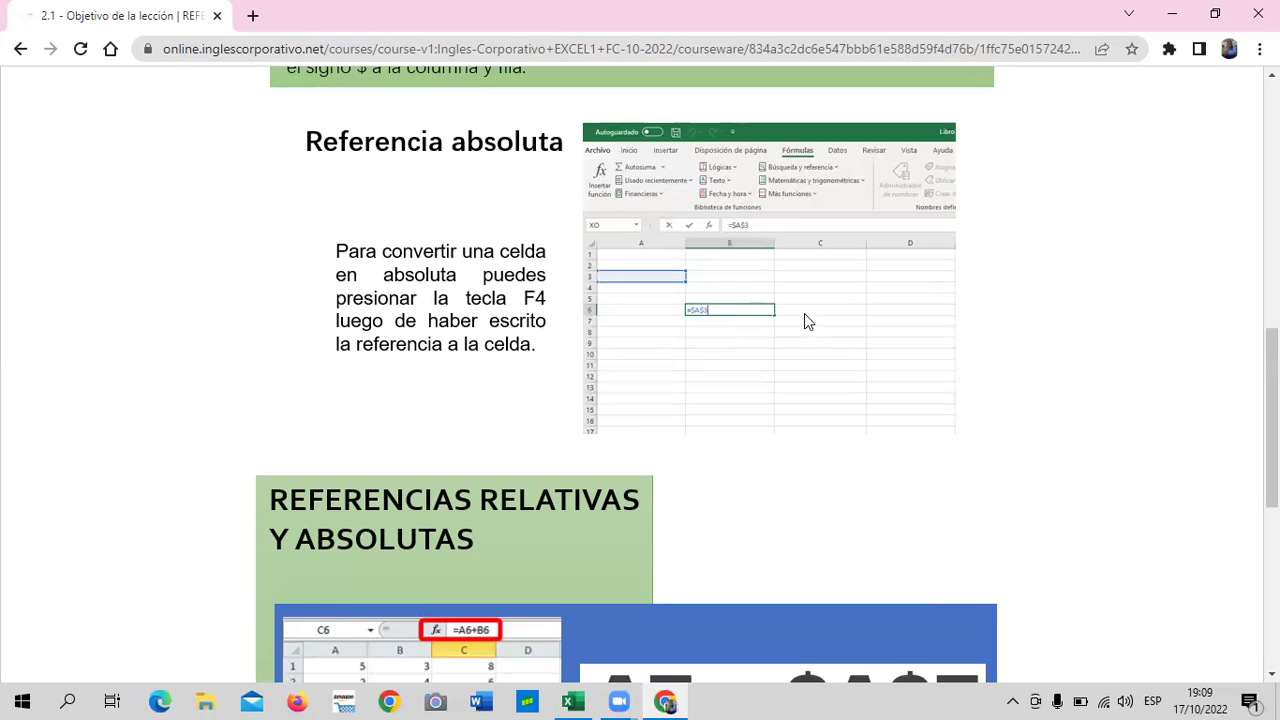
scroll(763, 334, "down", 3)
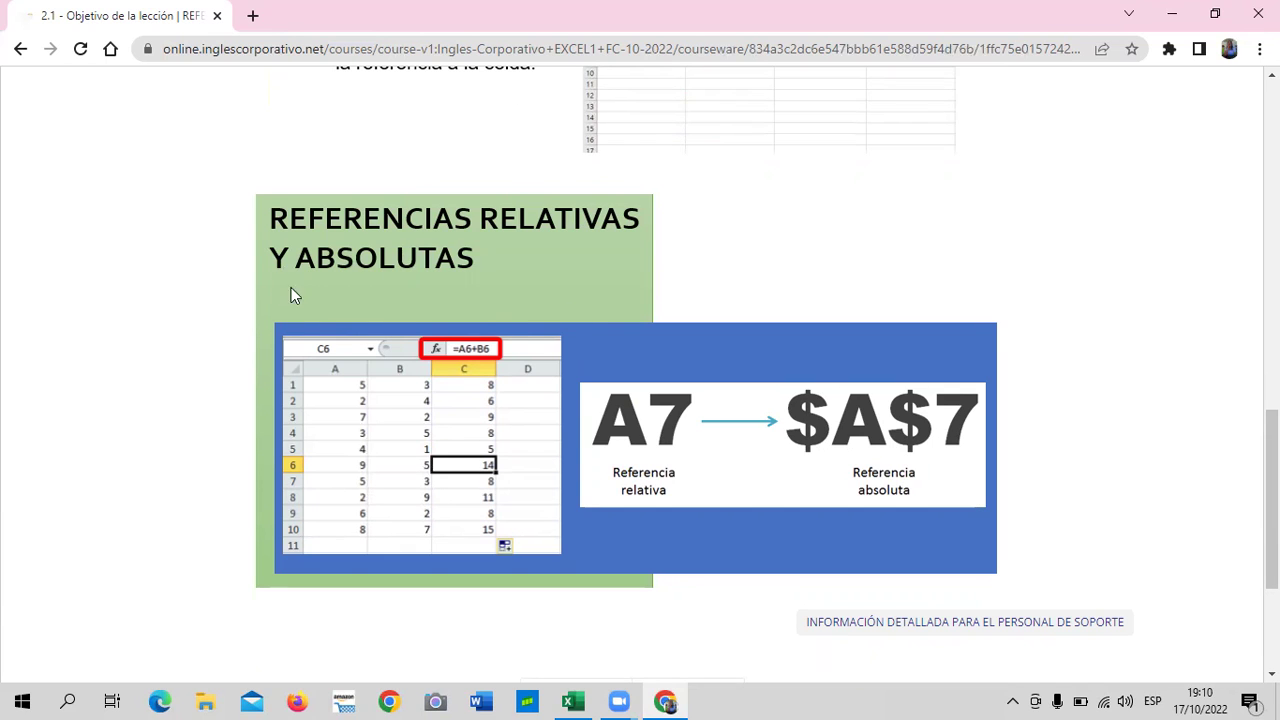
scroll(737, 389, "down", 1)
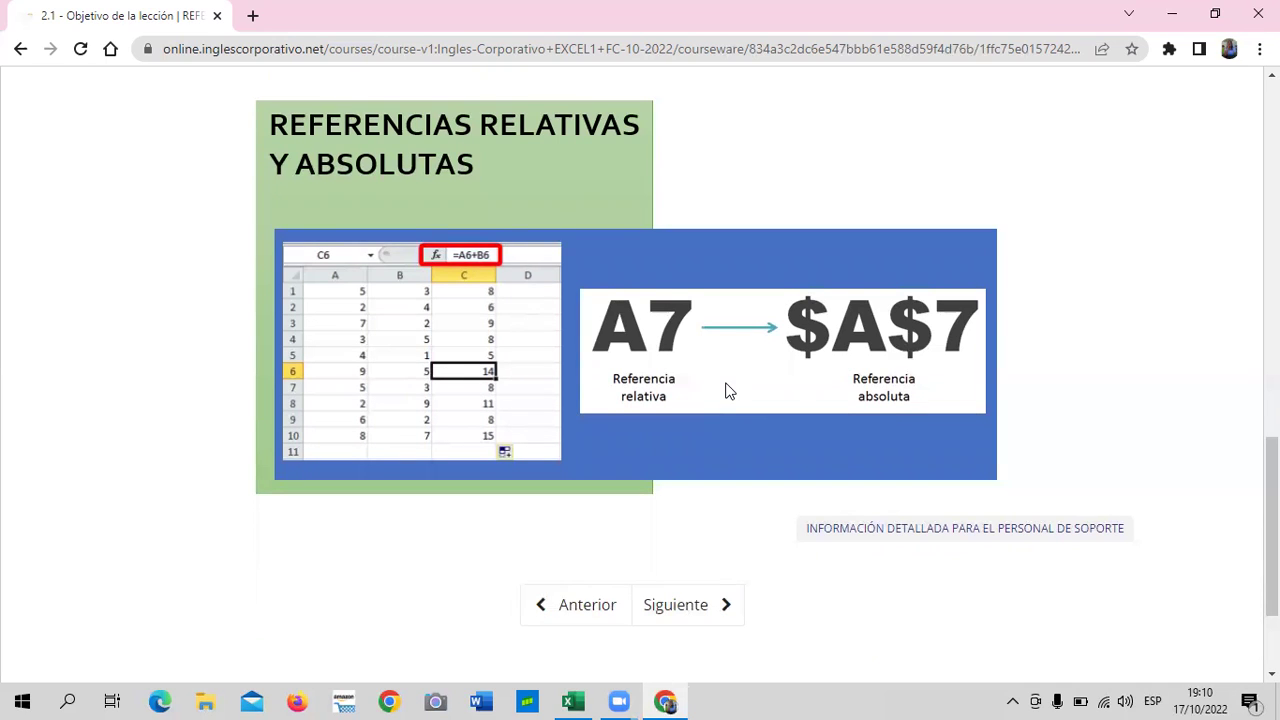
Go to lesson 2.2 Uso de referencias en Excel and play its video to the absolute-columns example.
left_click(686, 622)
scroll(684, 600, "down", 3)
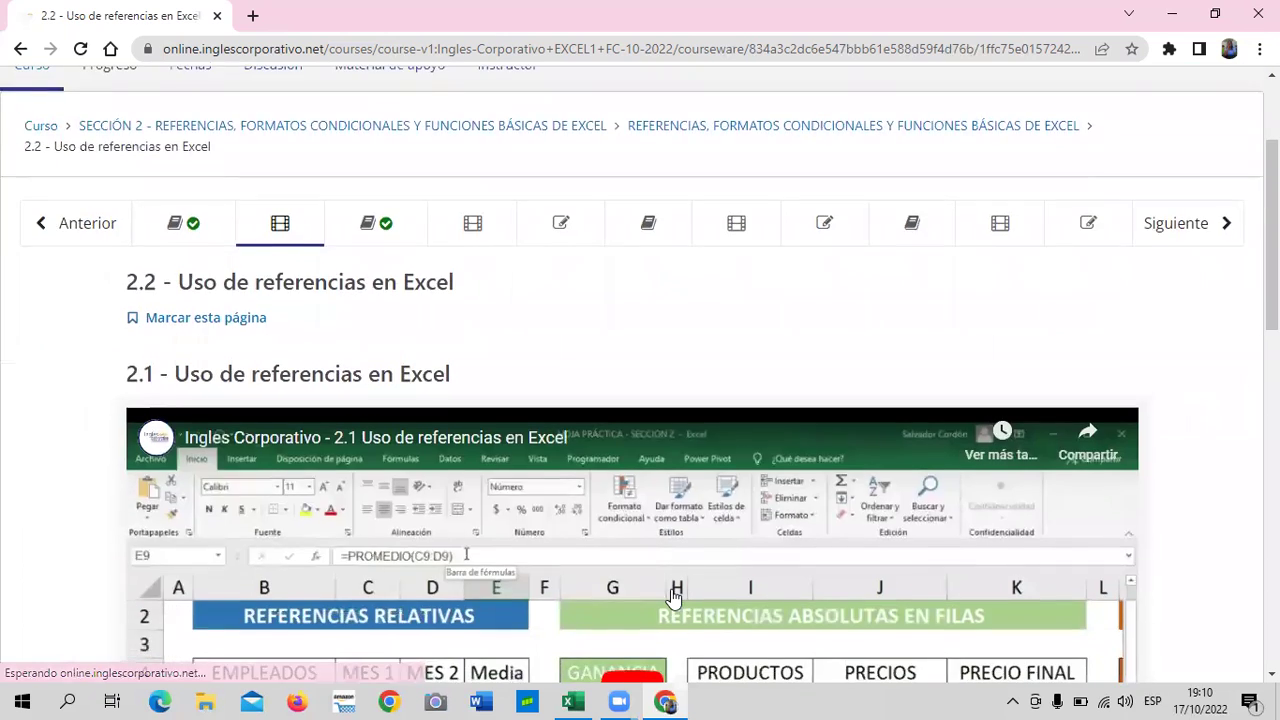
scroll(271, 364, "up", 1)
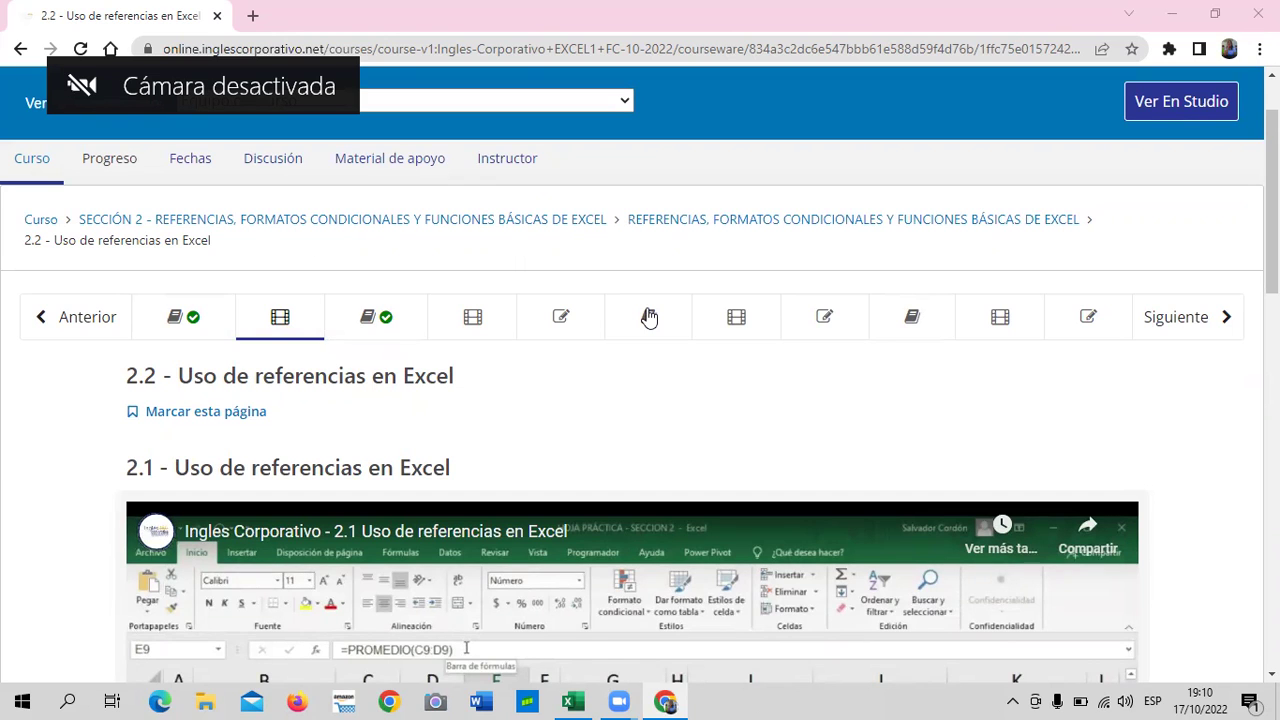
scroll(609, 465, "down", 4)
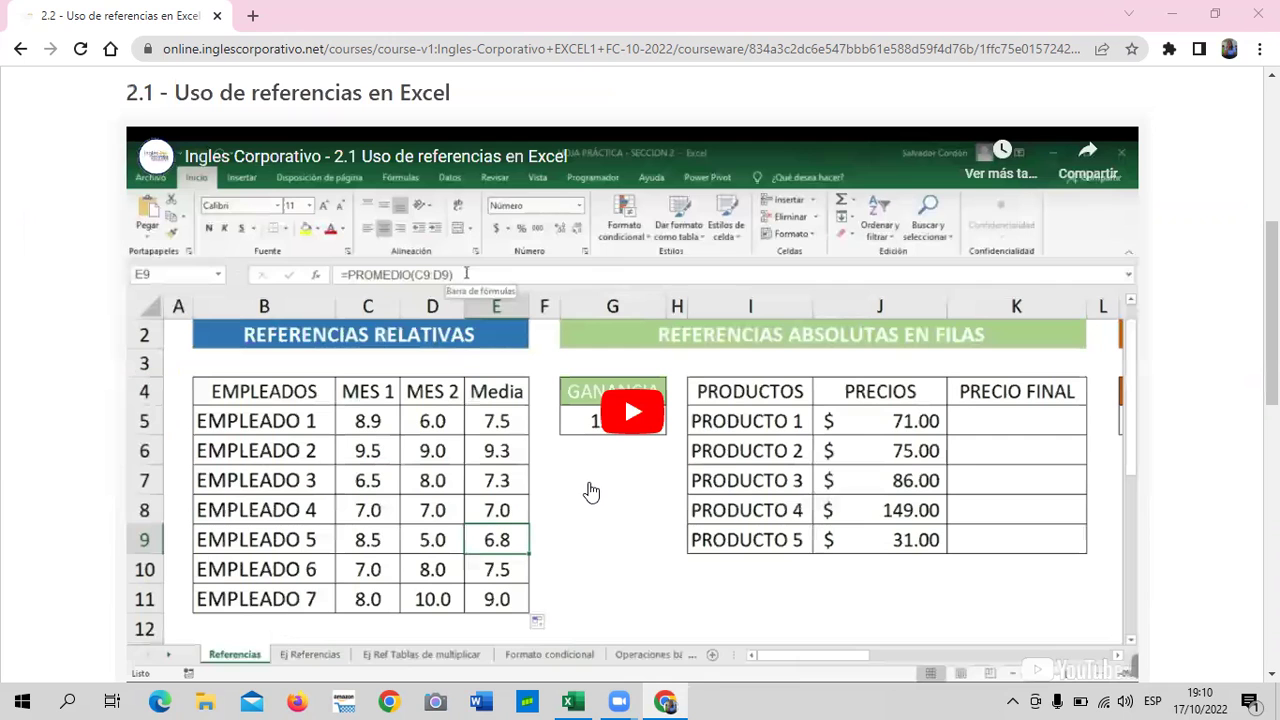
left_click(621, 405)
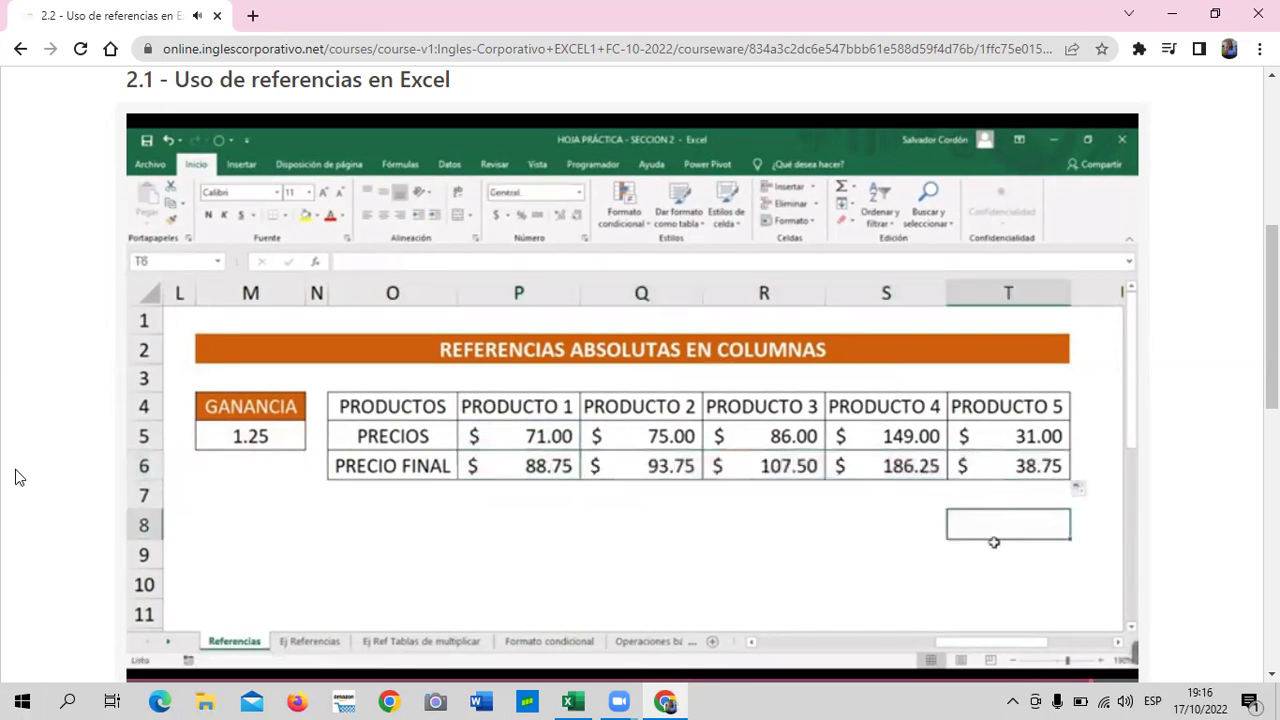
Download the PLANTILLA DE ACTIVIDADES SECCIÓN 2 Excel template from below the finished video.
scroll(558, 226, "down", 4)
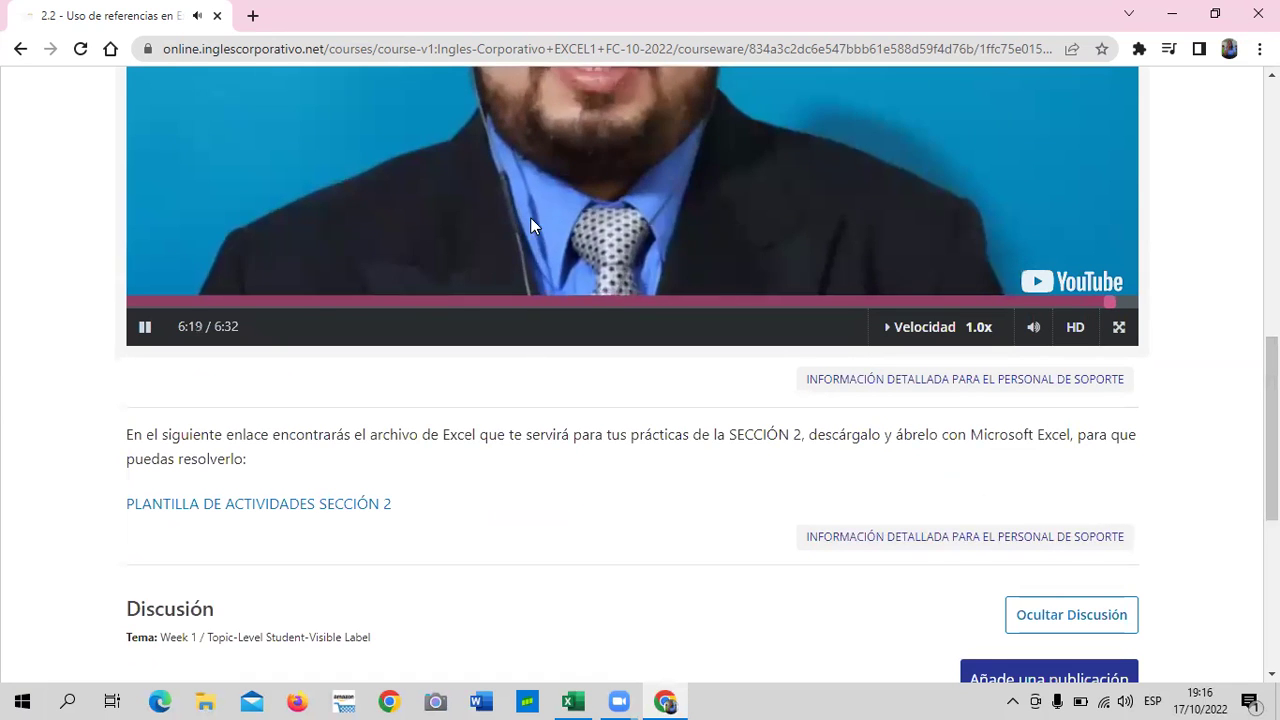
scroll(551, 244, "up", 3)
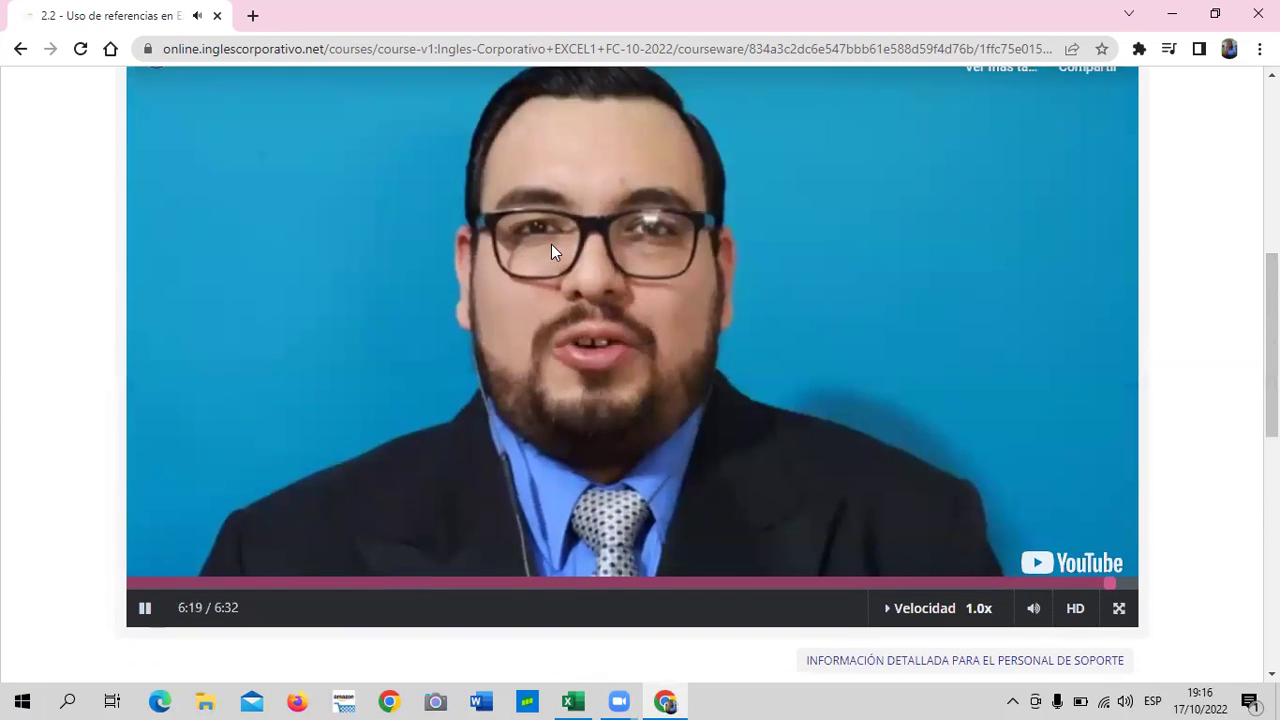
scroll(549, 242, "up", 2)
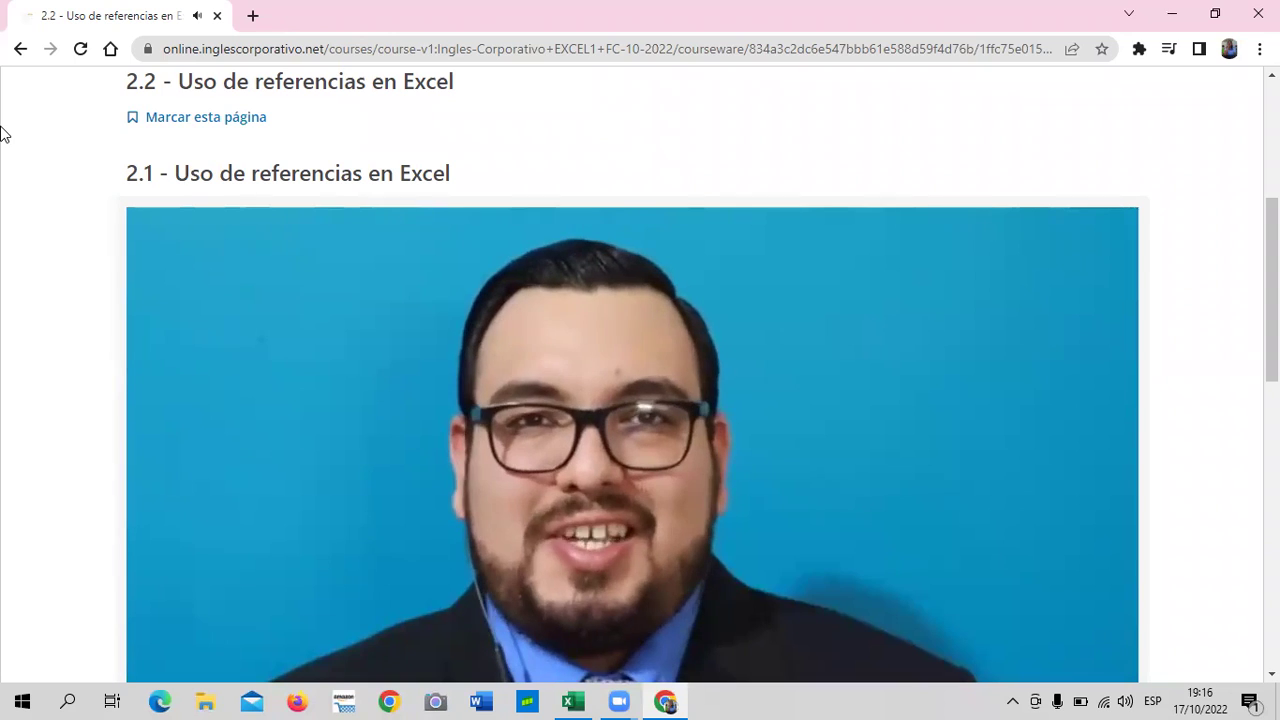
scroll(2, 133, "down", 4)
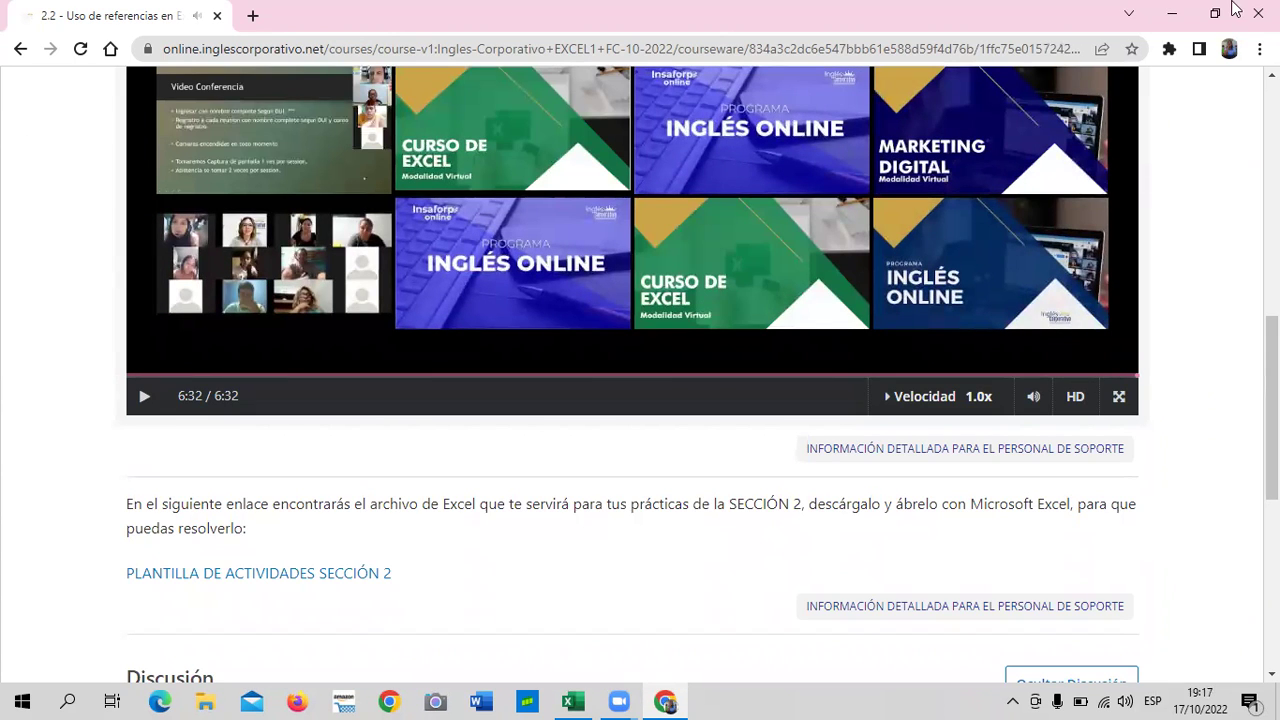
scroll(470, 650, "up", 8)
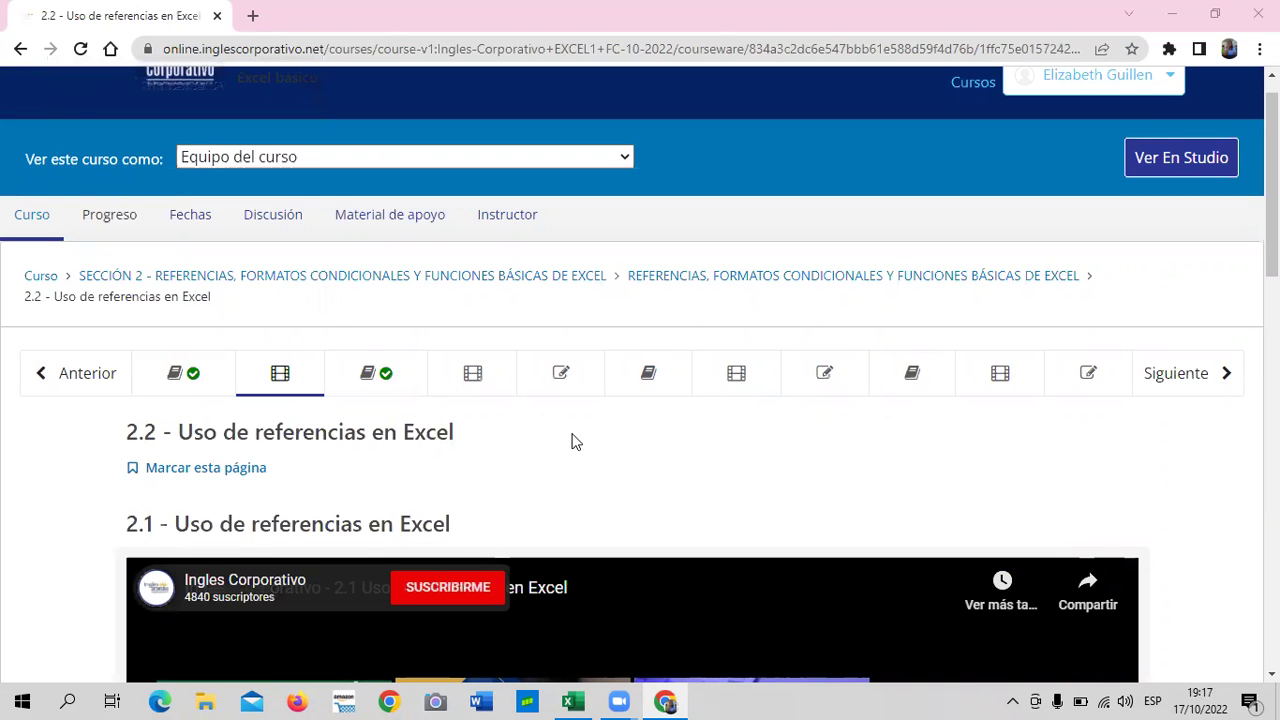
scroll(560, 480, "up", 1)
scroll(555, 480, "down", 3)
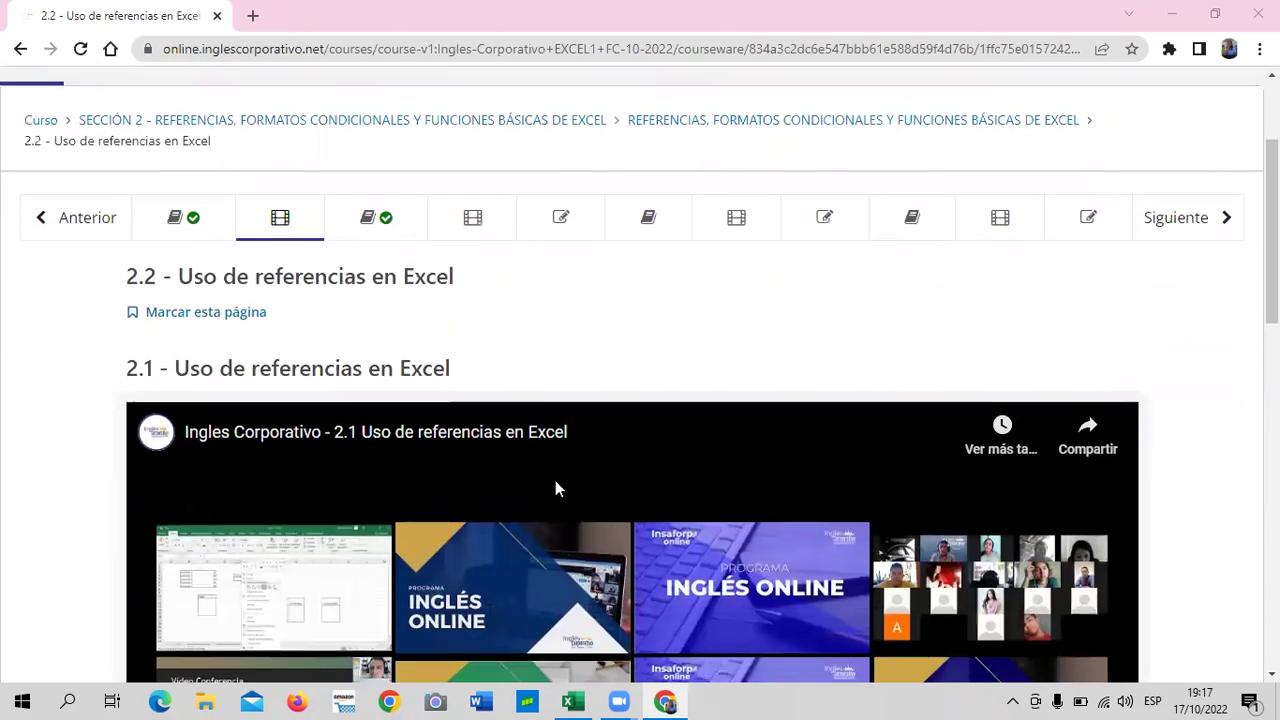
scroll(555, 490, "down", 1)
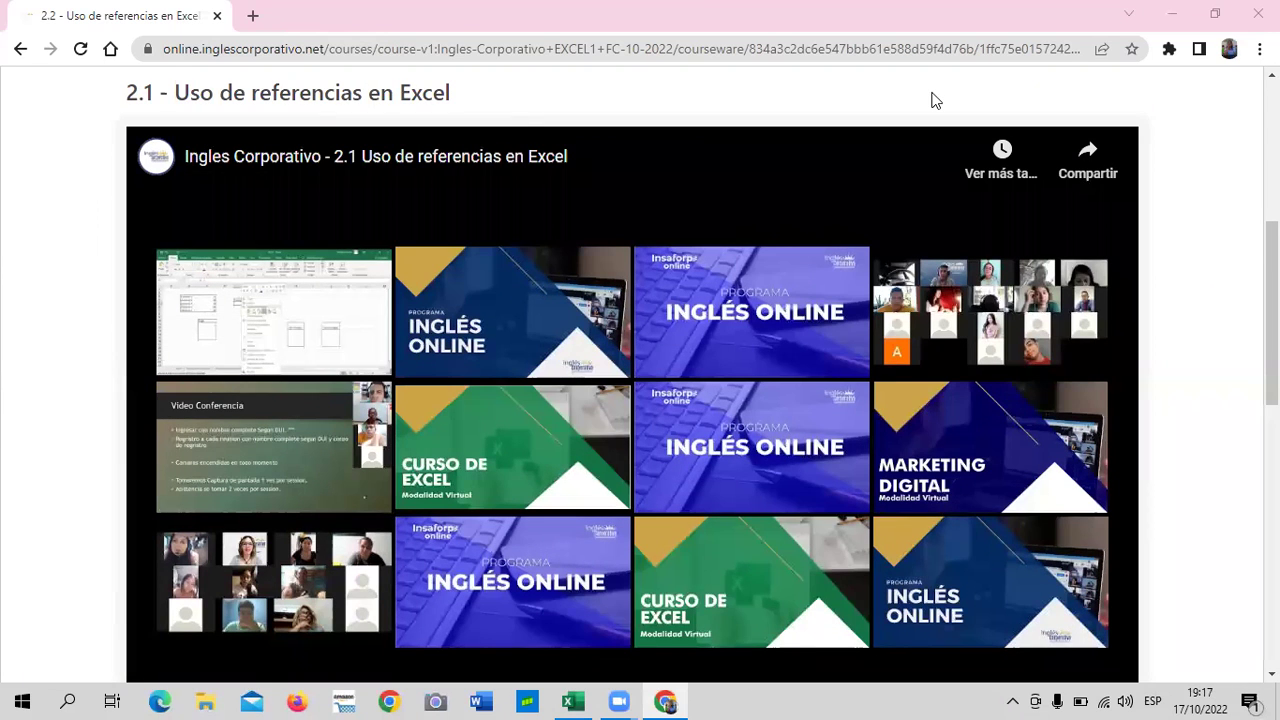
scroll(290, 420, "down", 5)
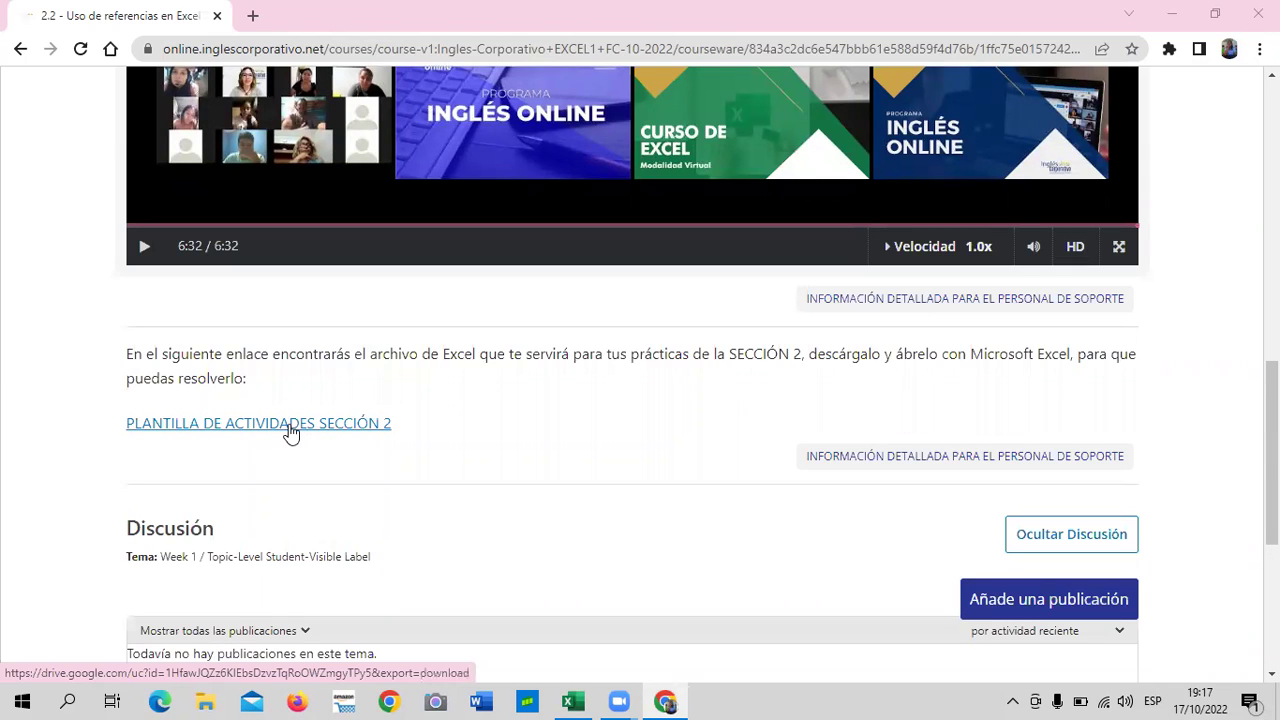
left_click(290, 432)
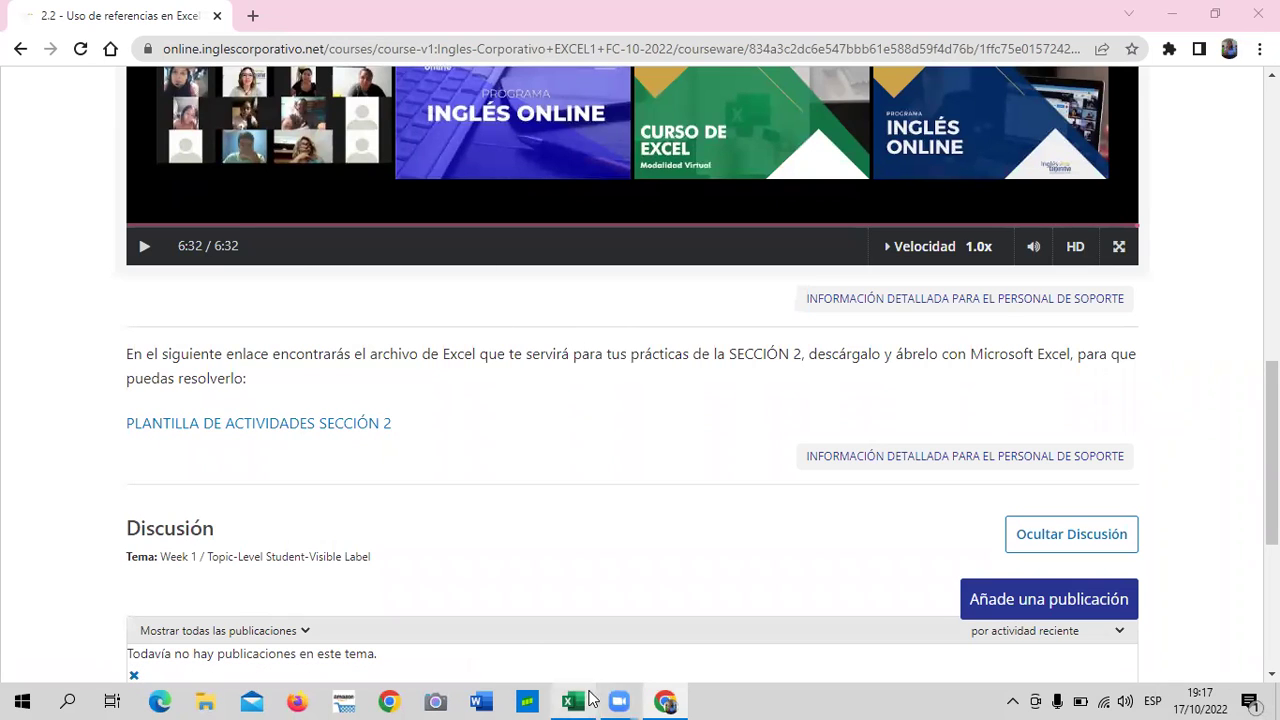
mouse_move(620, 698)
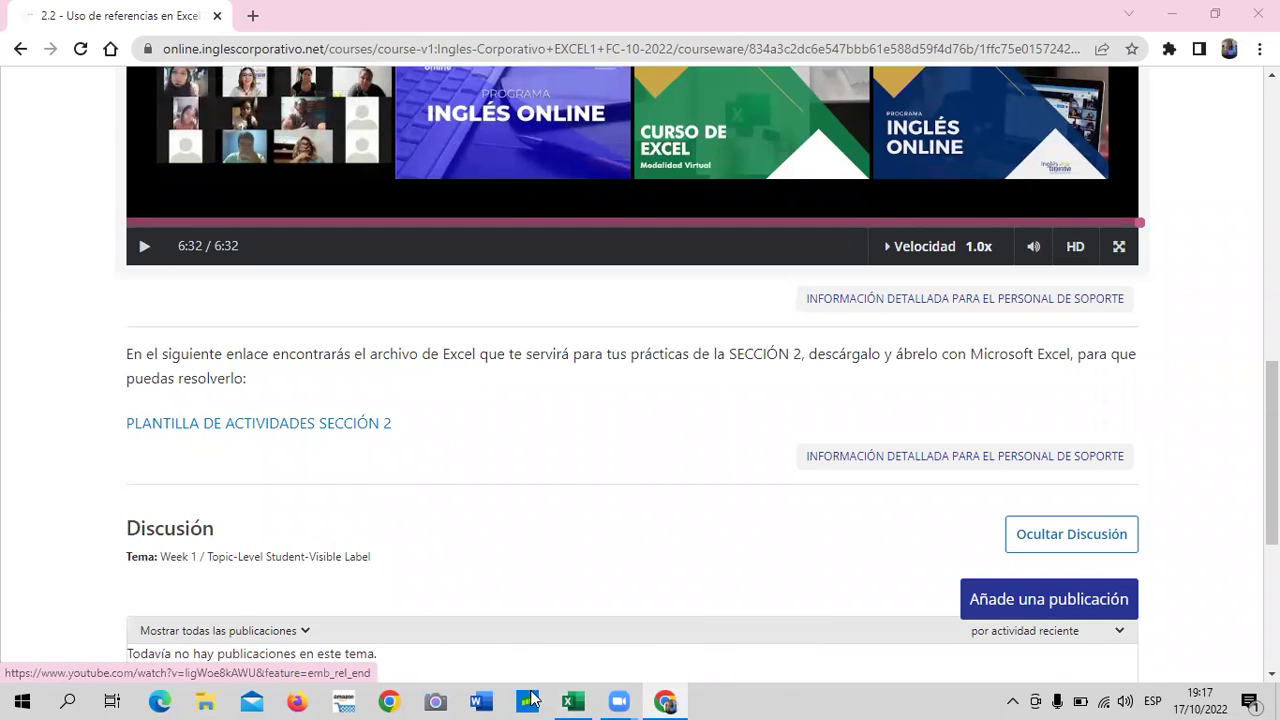
Bring the Referencias workbook in front of the browser and maximize its window.
left_click(572, 701)
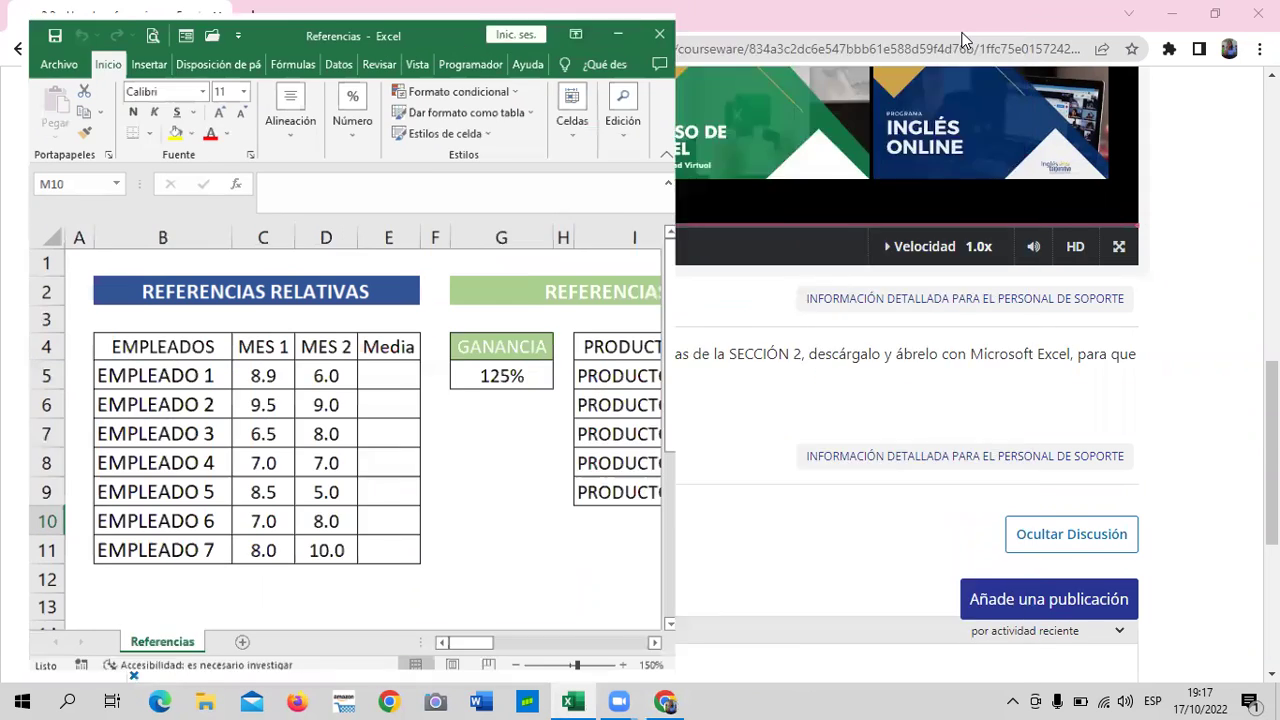
left_click_drag(935, 45, 697, 131)
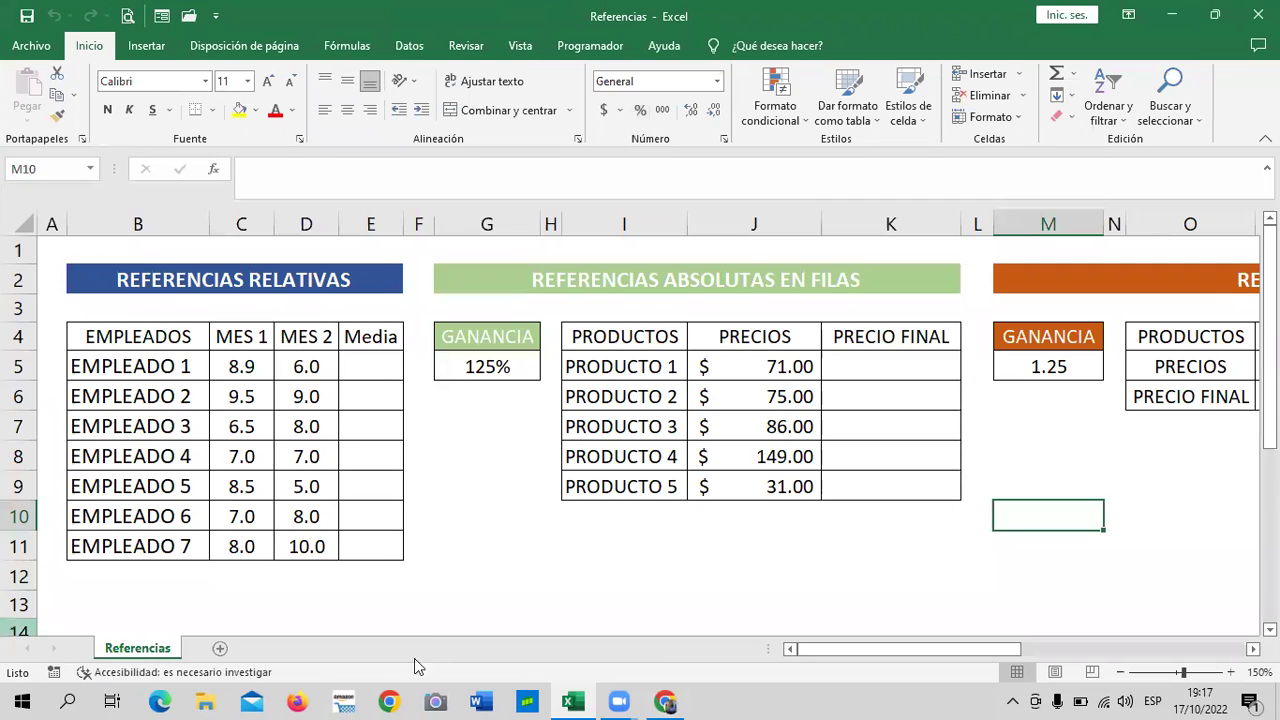
mouse_move(866, 650)
left_mouse_down()
mouse_move(1068, 658)
mouse_move(843, 655)
left_mouse_up()
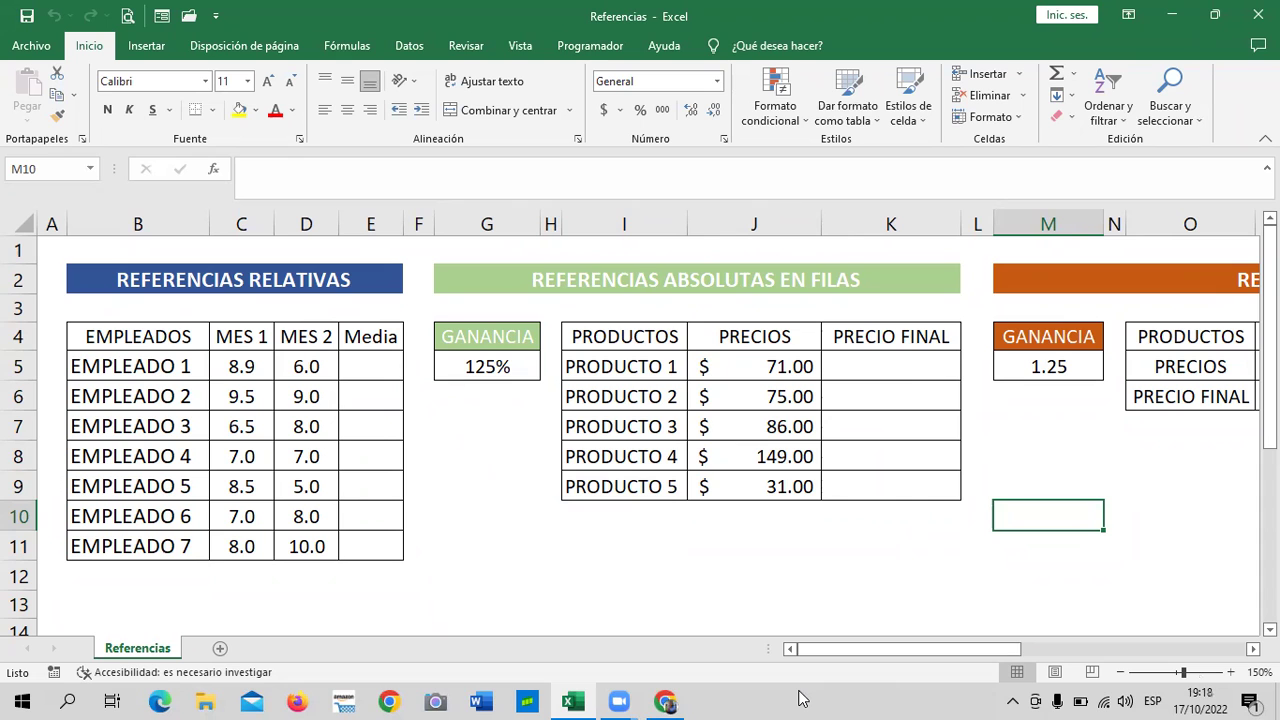
left_click_drag(980, 649, 1165, 657)
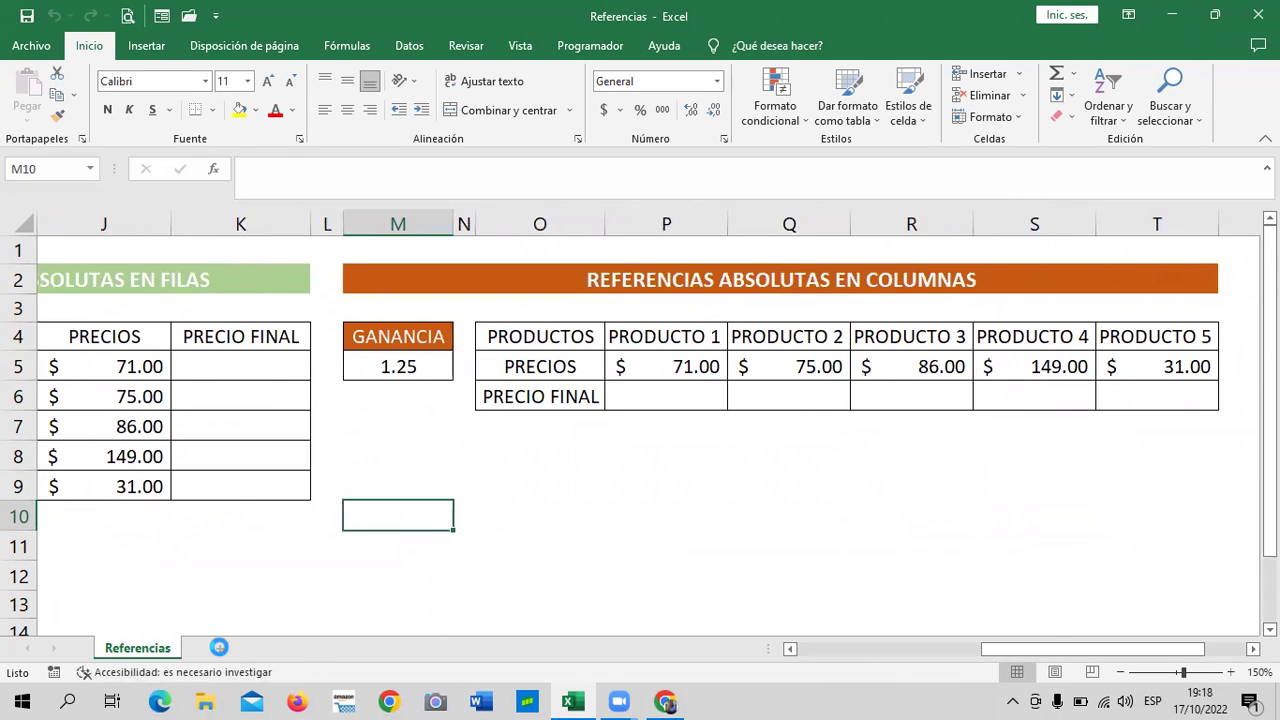
Insert a blank Hoja1 sheet and return to the Referencias sheet at column A.
key("shift+F11")
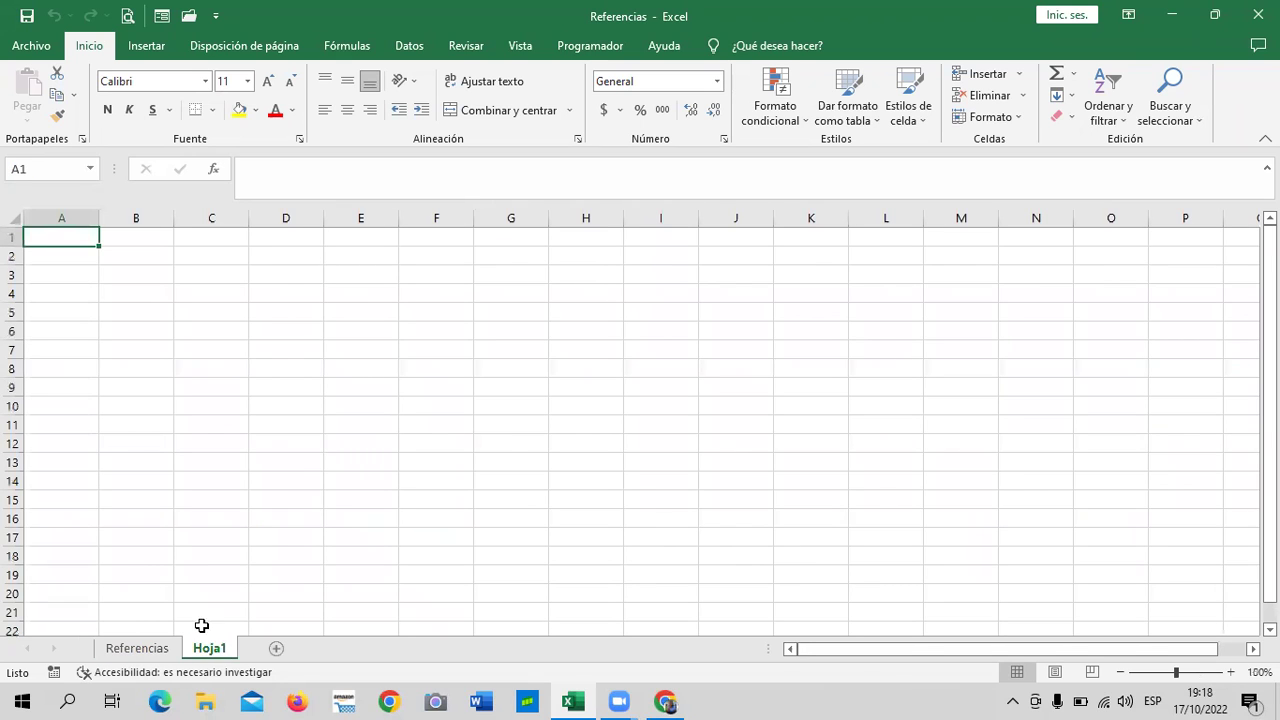
left_click(138, 650)
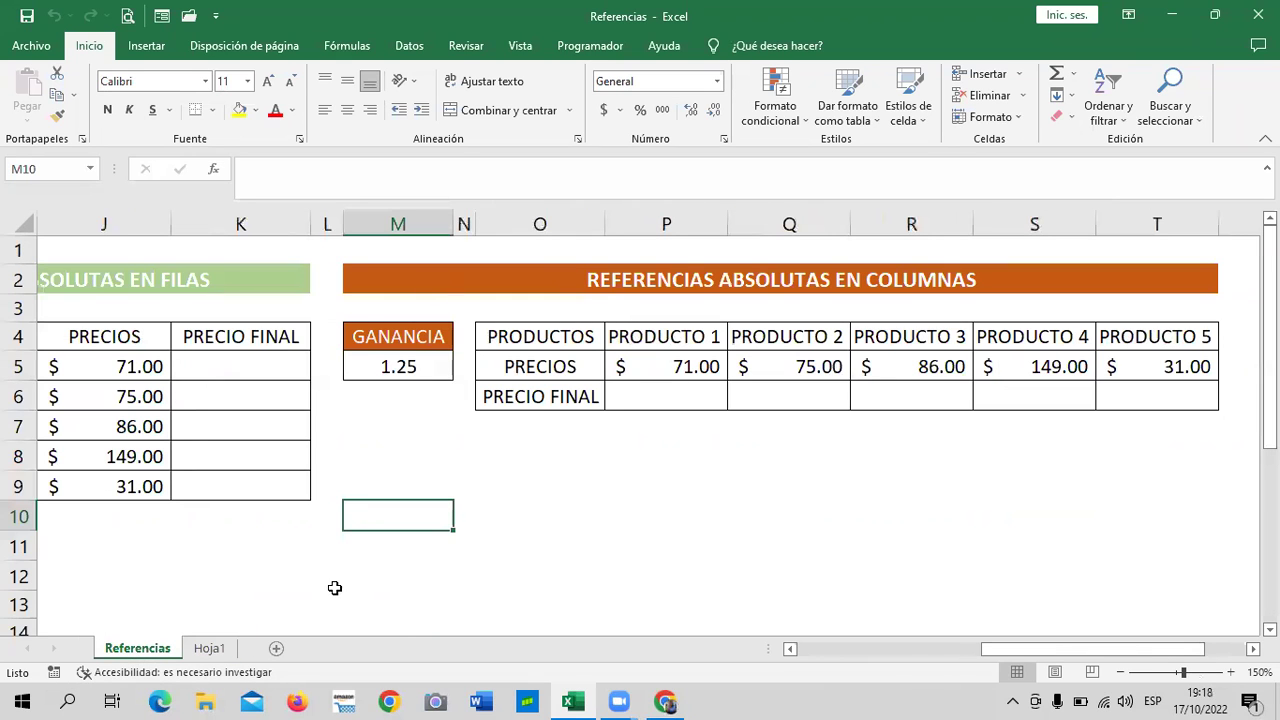
left_click_drag(1057, 649, 823, 651)
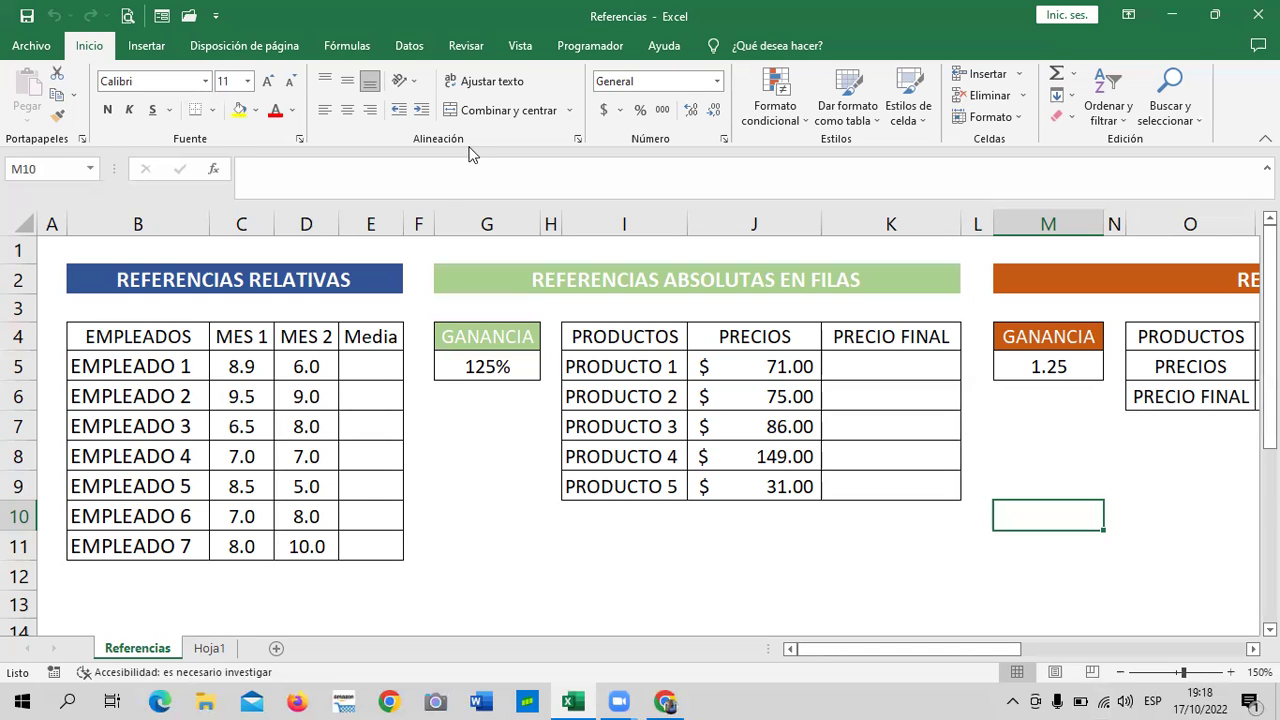
left_click(479, 452)
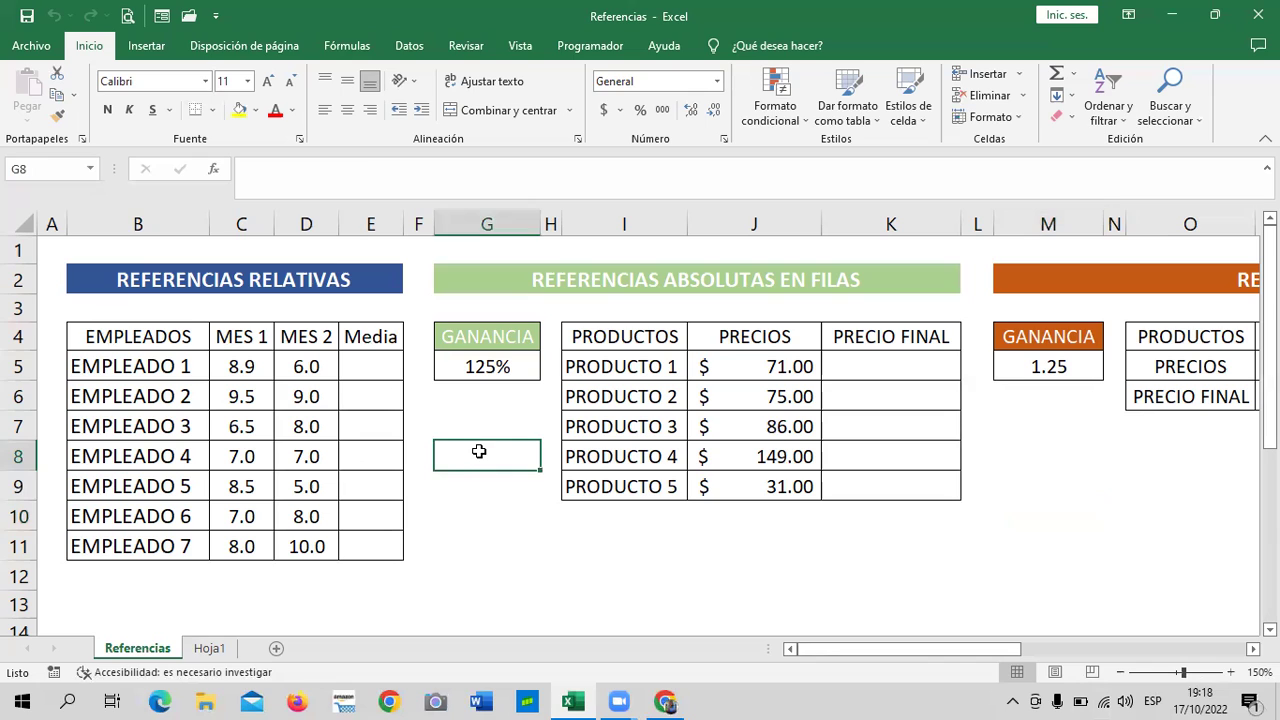
left_click(462, 397)
left_click(361, 360)
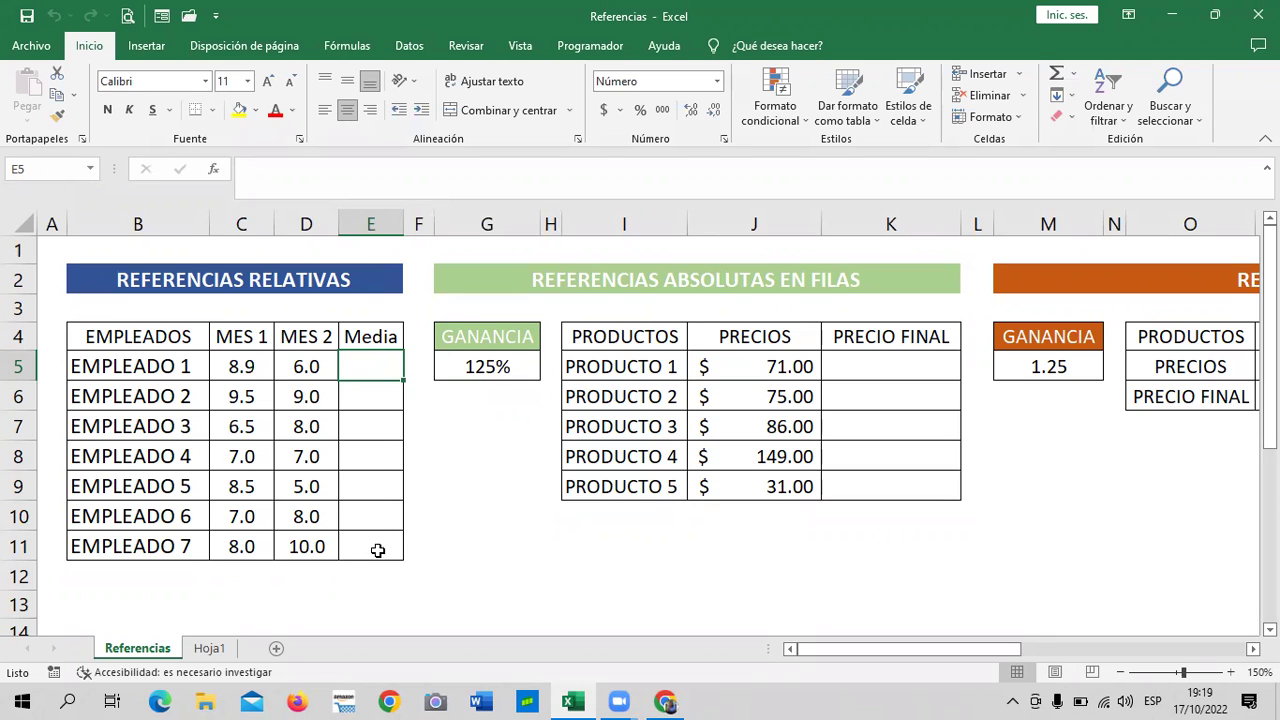
left_click(464, 520)
left_click(372, 360)
left_click(360, 396)
left_click(372, 358)
left_click_drag(403, 381, 387, 557)
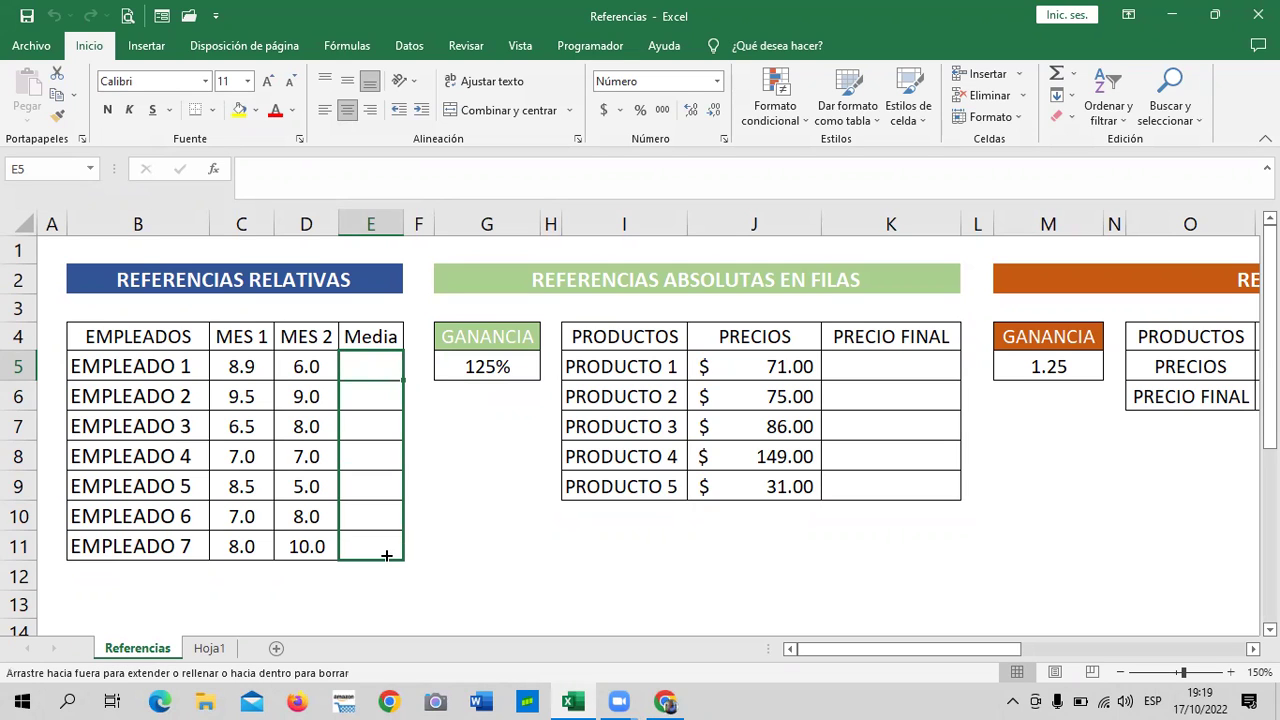
left_click(451, 457)
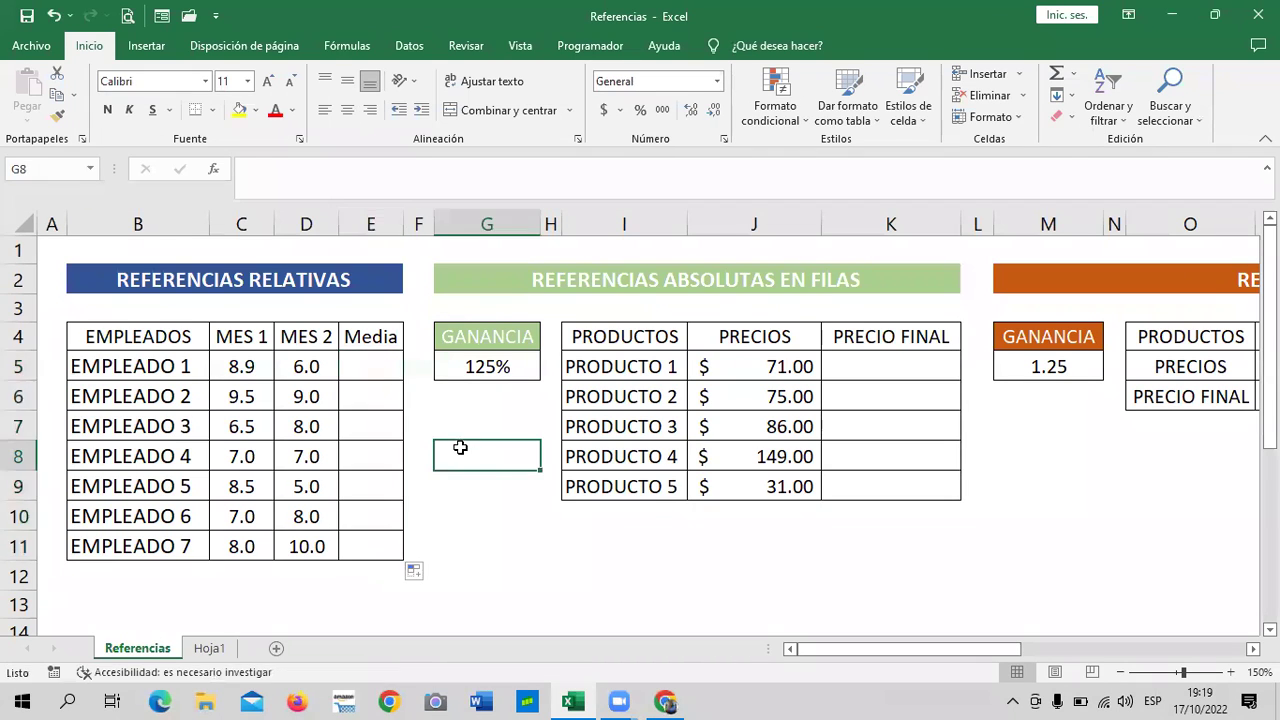
left_click(370, 368)
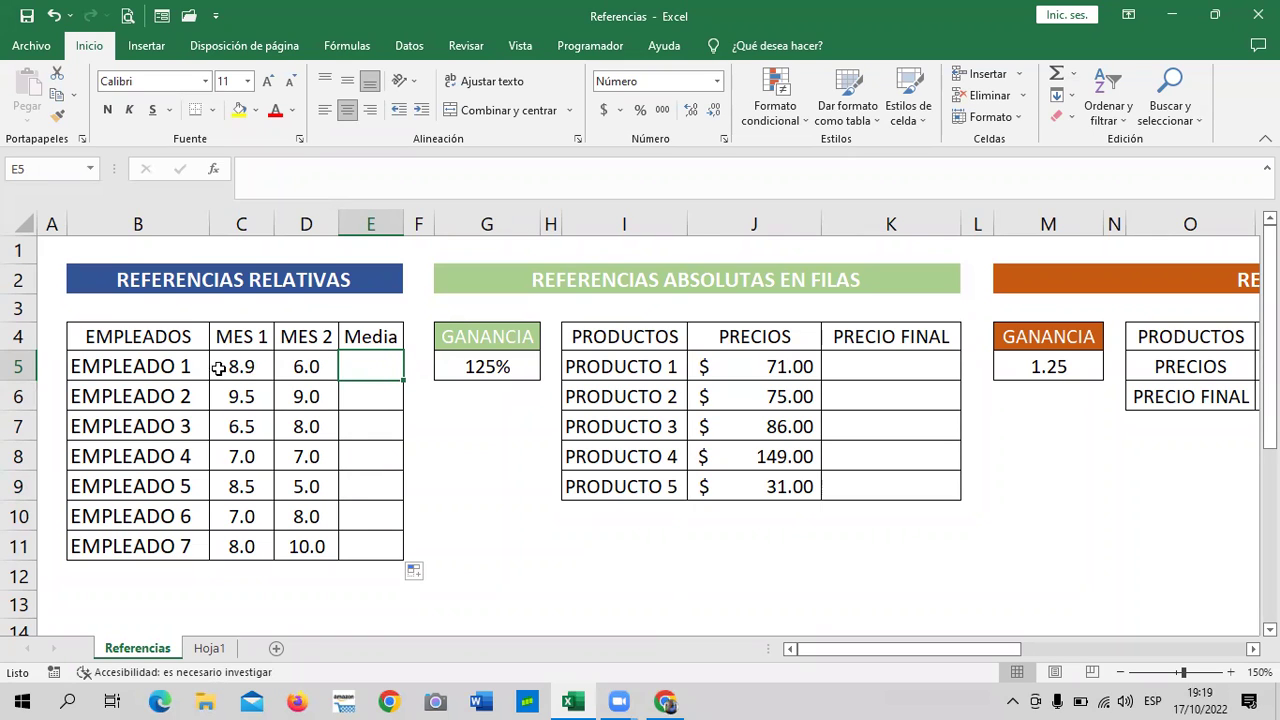
left_click(440, 434)
left_click(374, 376)
left_click_drag(487, 516, 487, 486)
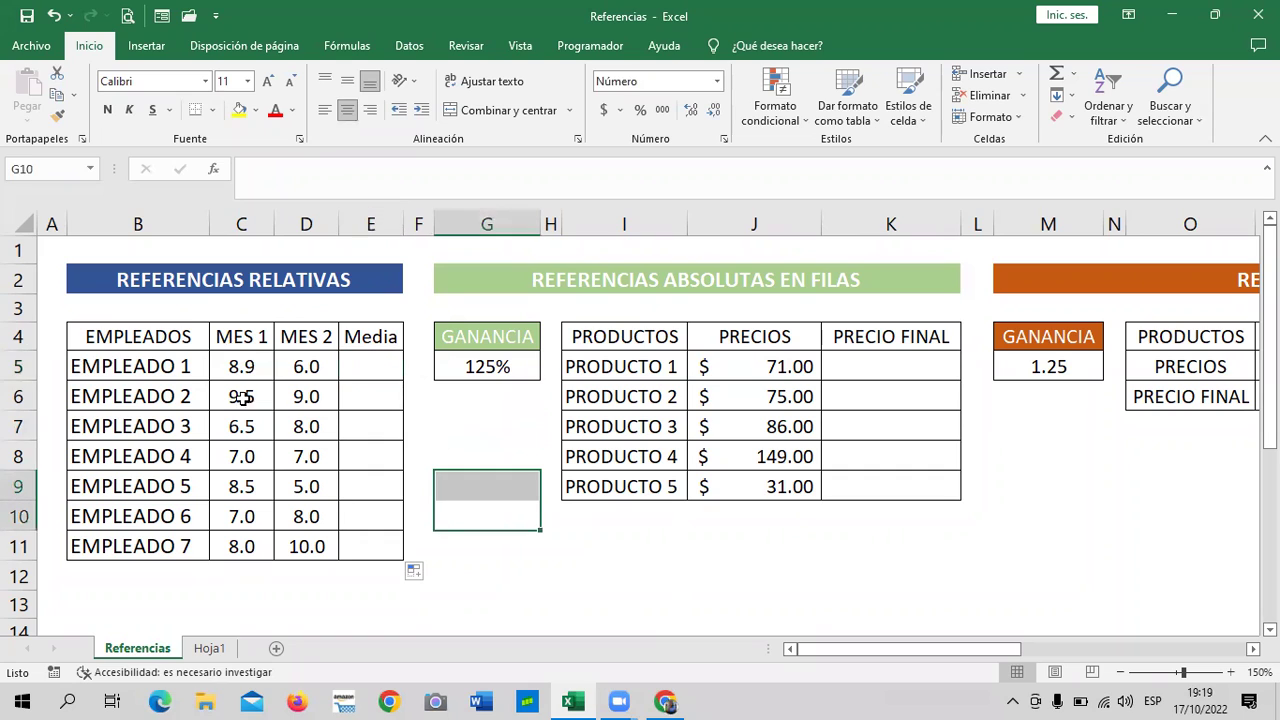
left_click(289, 366)
left_click(363, 362)
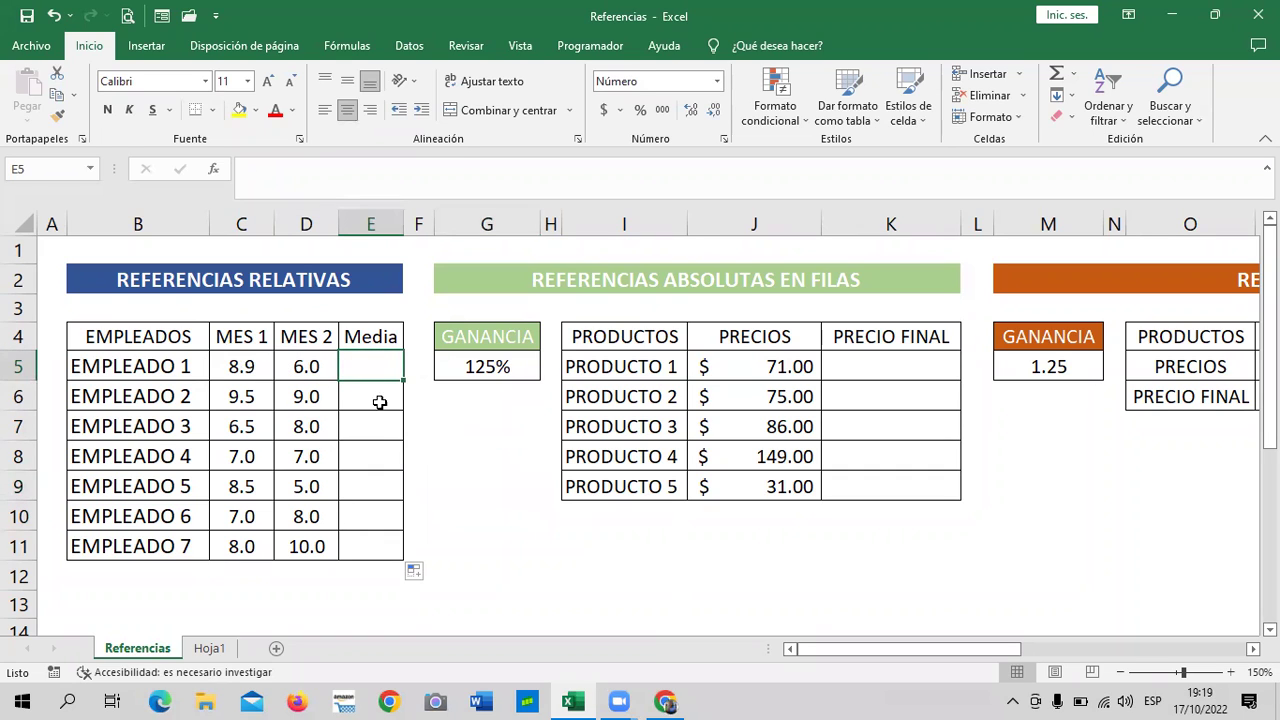
left_click(437, 446)
left_click(232, 366)
left_click(372, 366)
Enter =SUMA(C5;D5) in E5 so EMPLEADO 1's Media shows 14.9.
type("=suma")
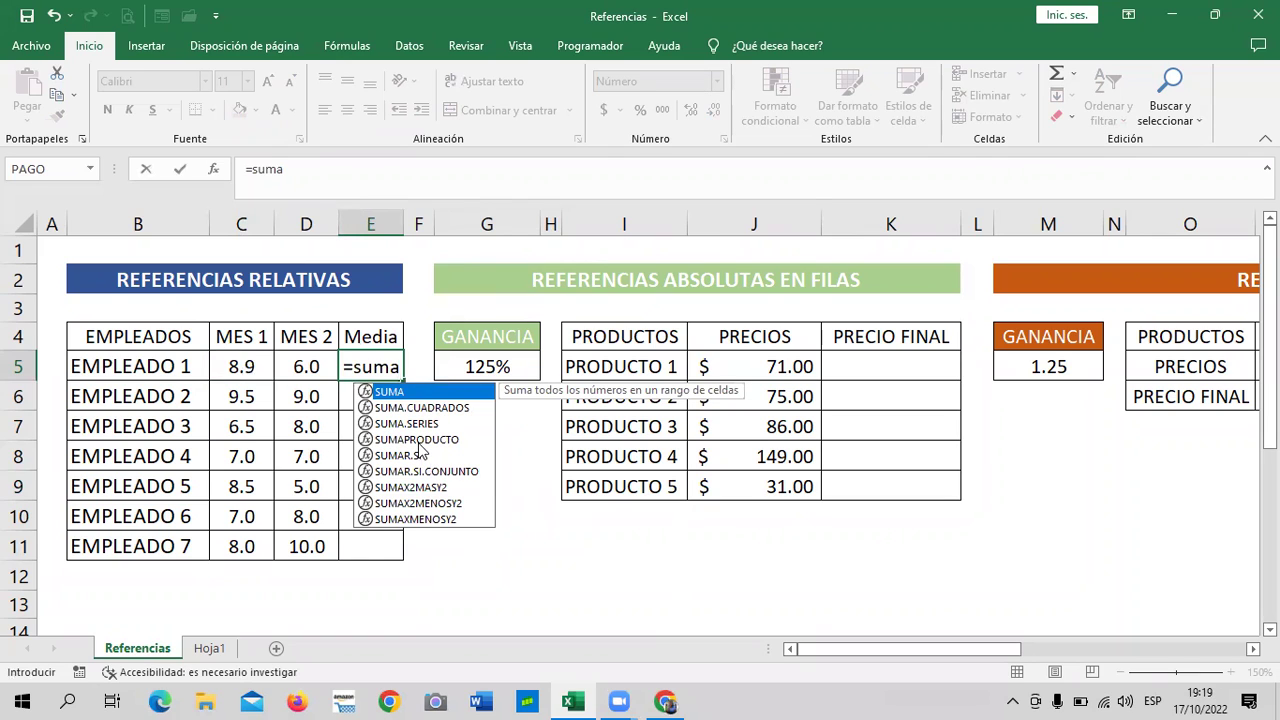
double_click(424, 394)
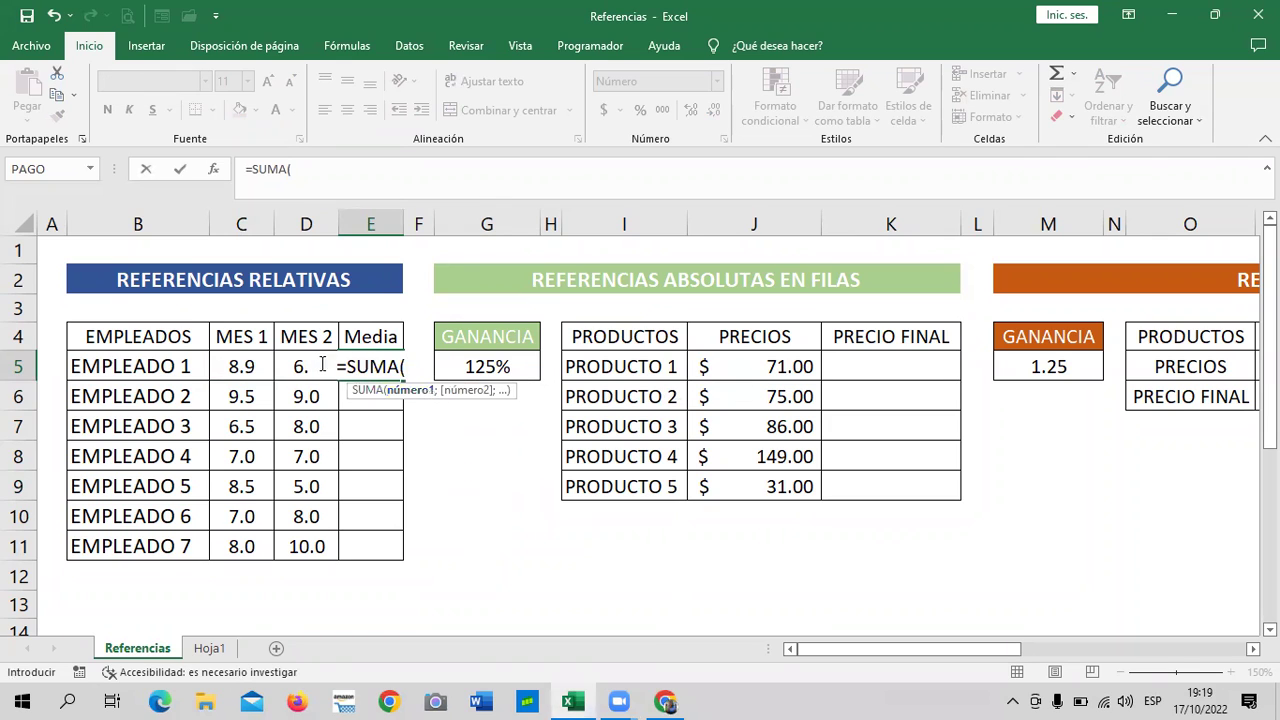
left_click(240, 366)
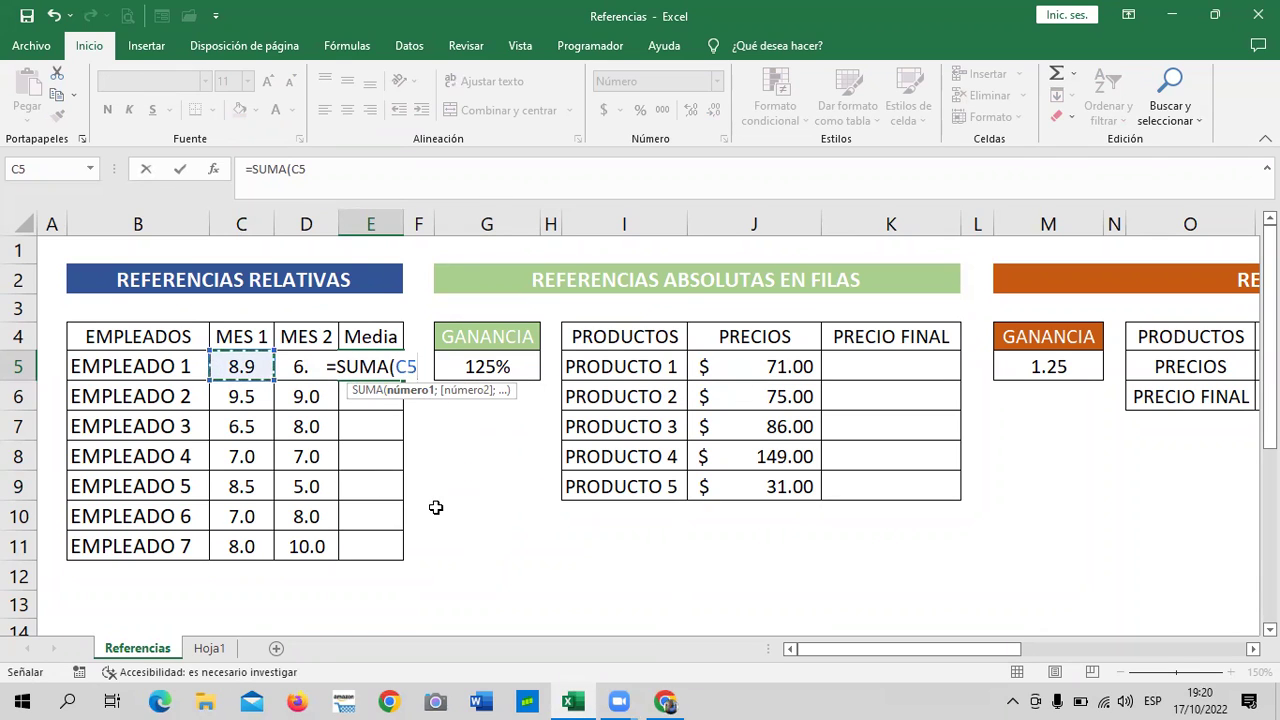
type(";")
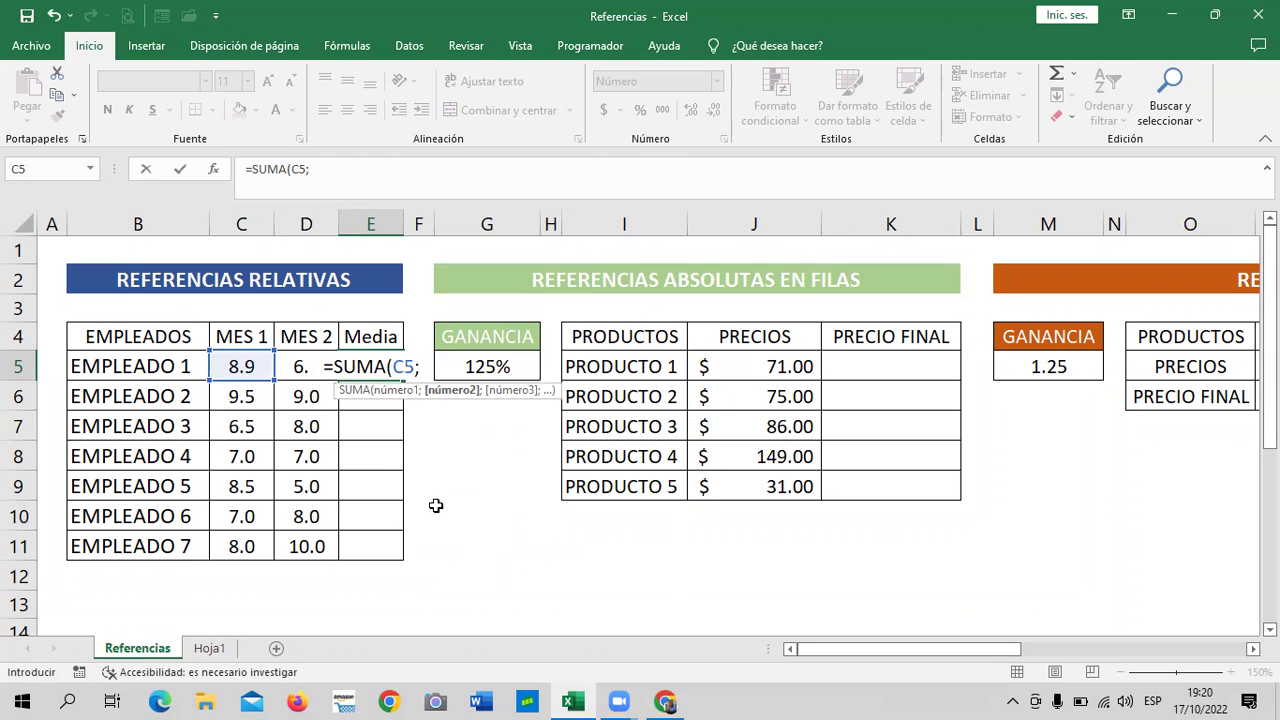
left_click(302, 366)
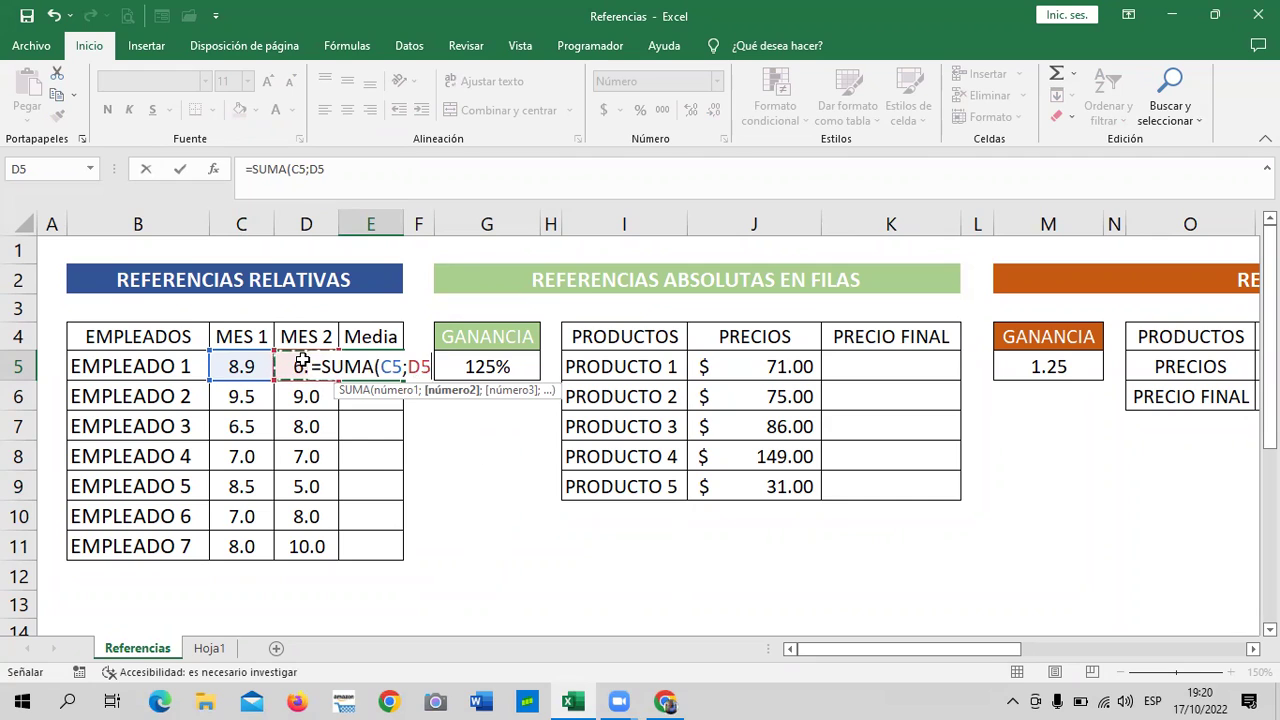
type(")")
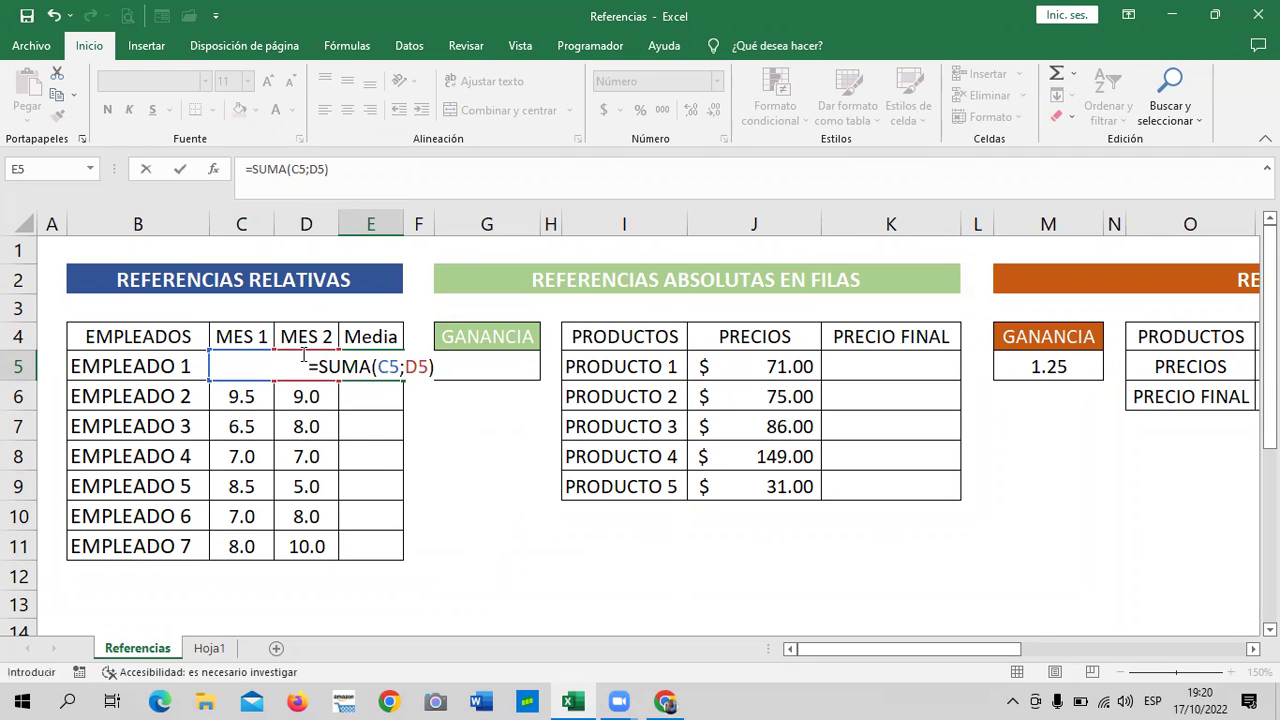
key("Return")
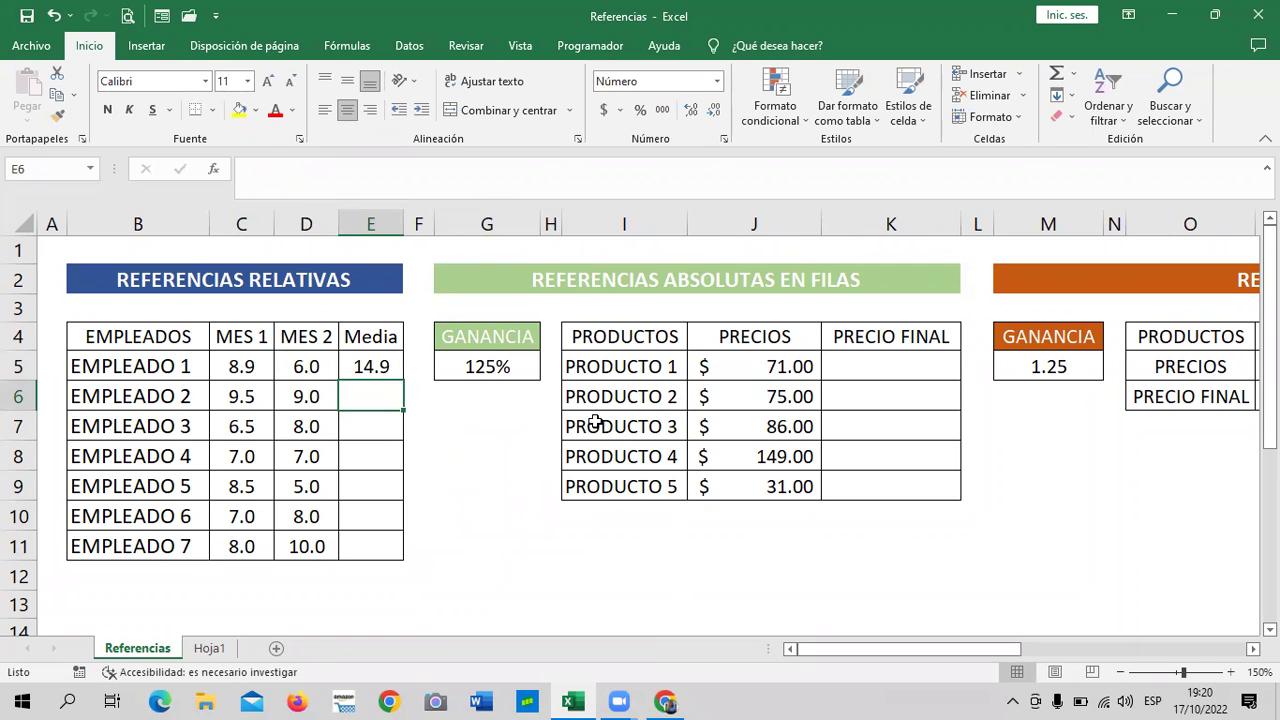
left_click(377, 359)
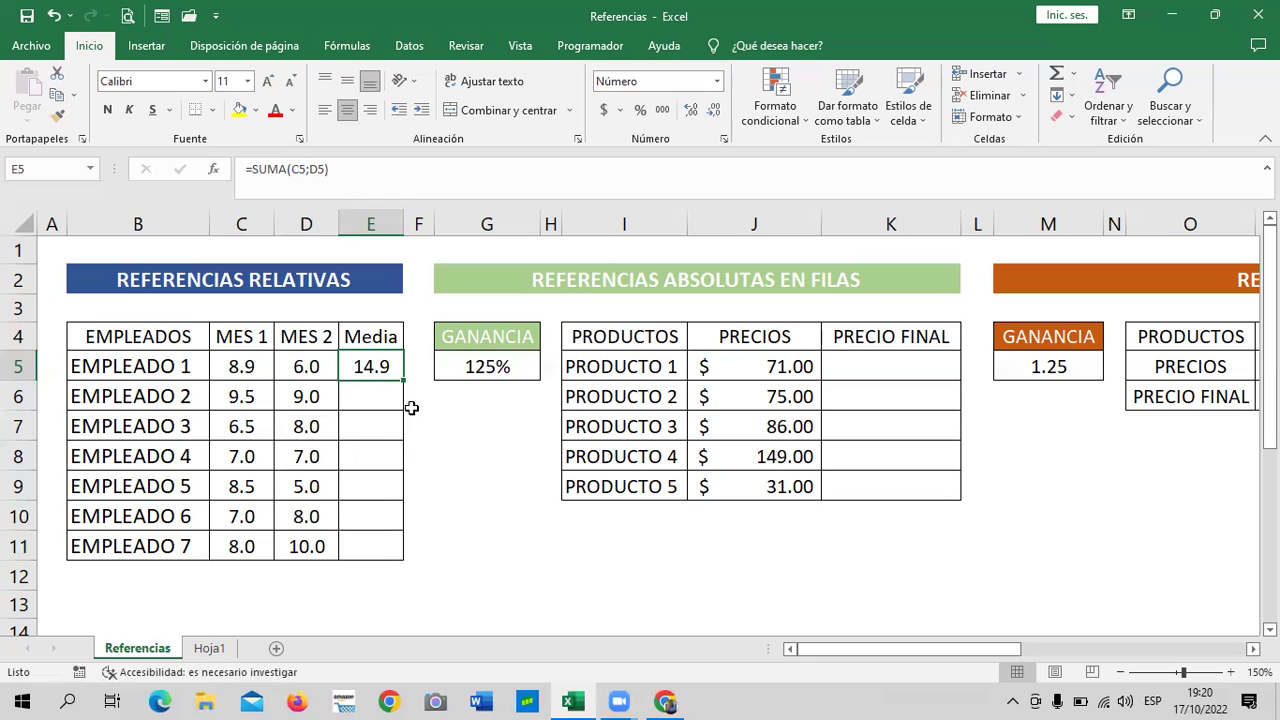
left_click_drag(403, 380, 403, 410)
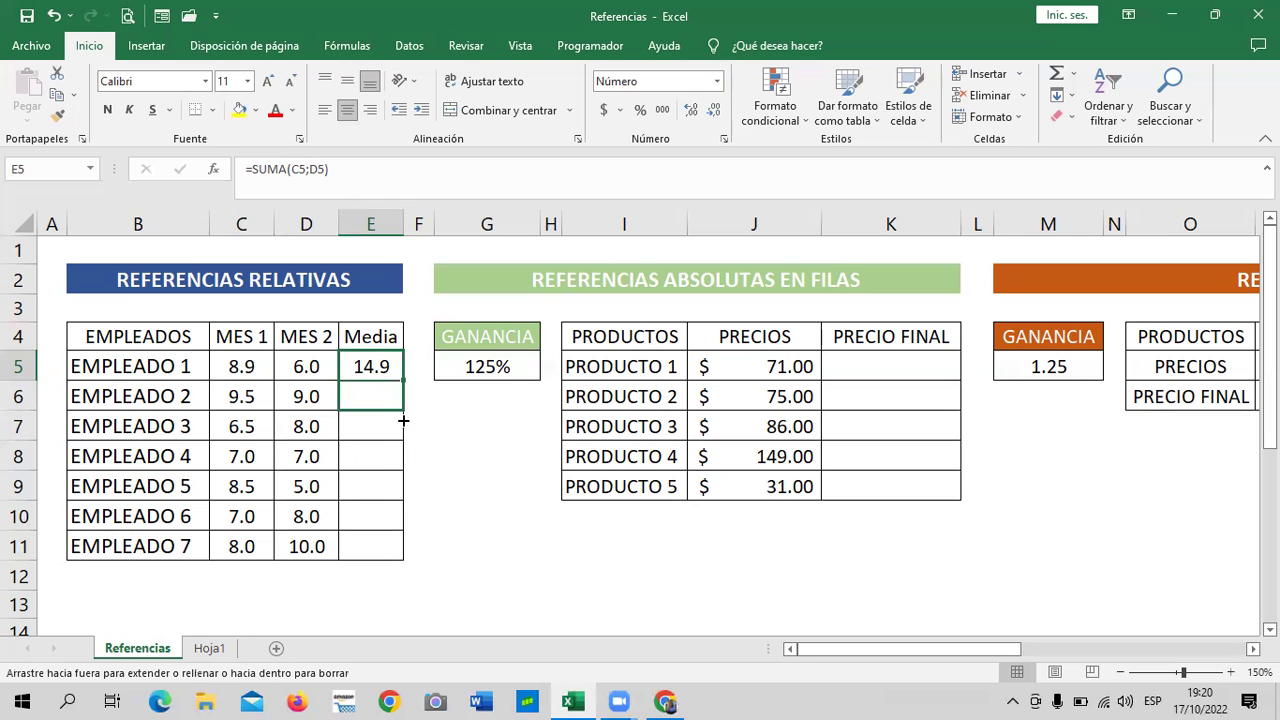
left_click_drag(403, 421, 389, 553)
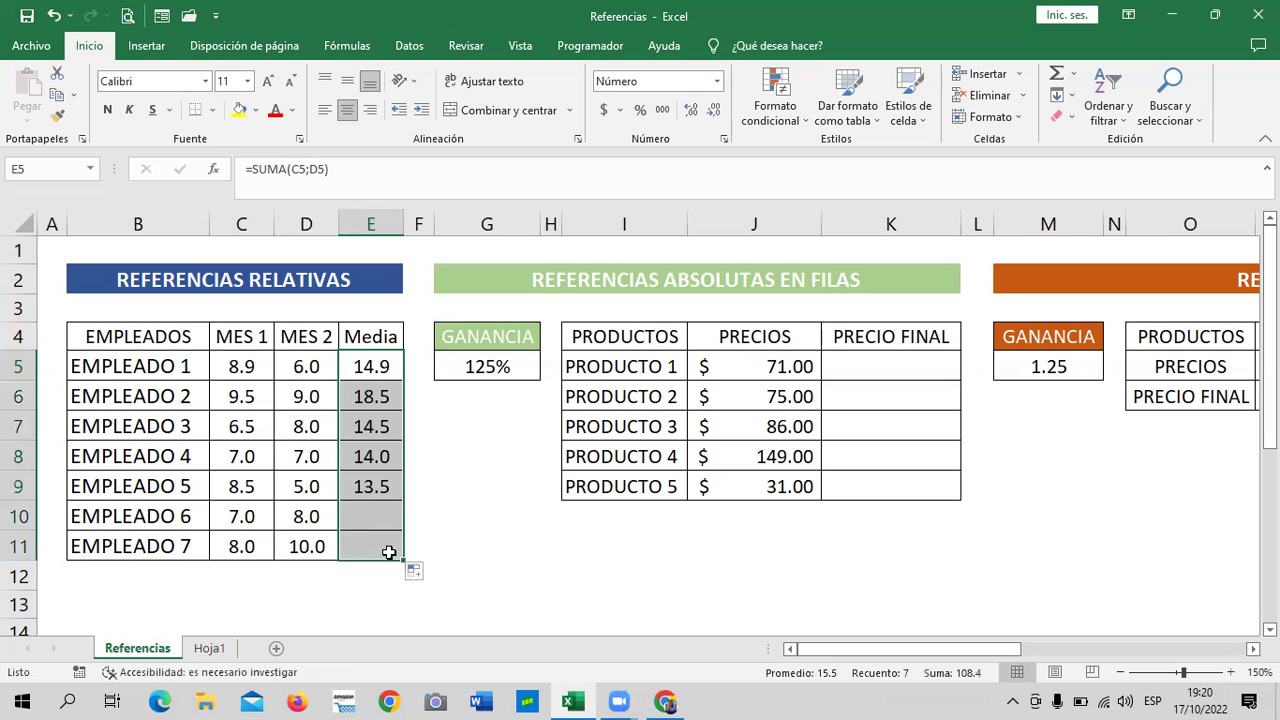
left_click(385, 547)
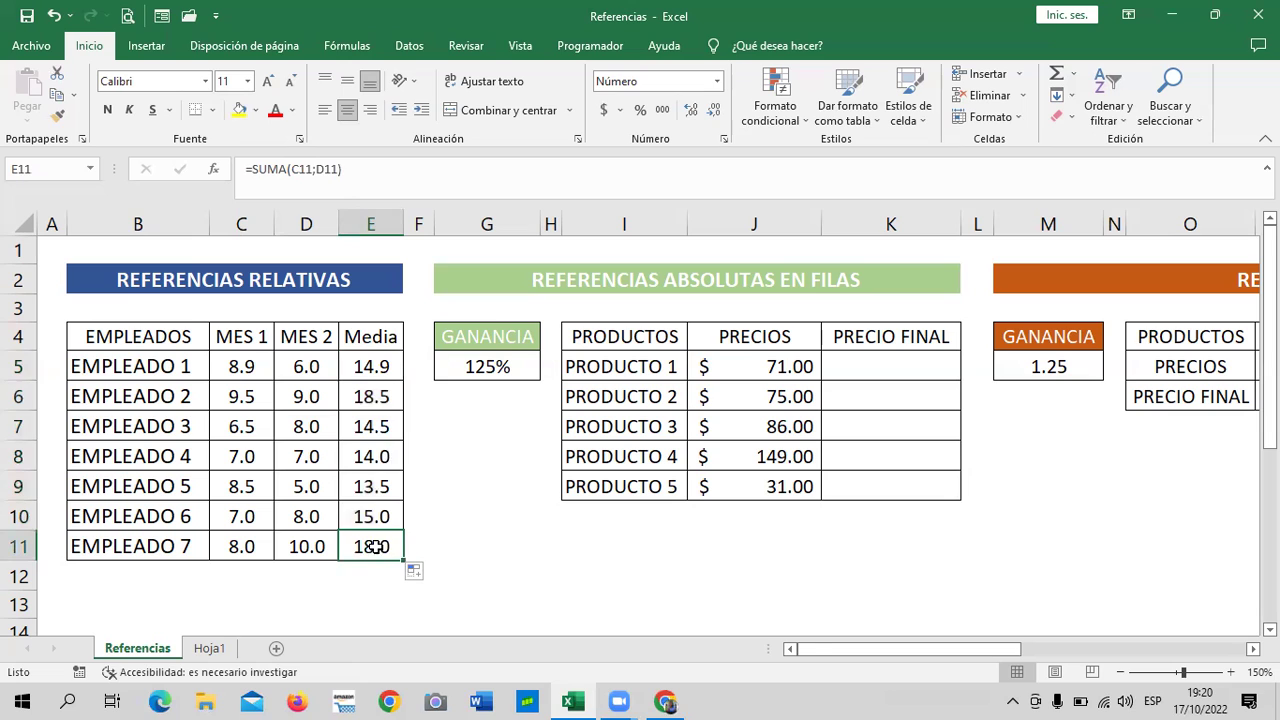
left_click(373, 360)
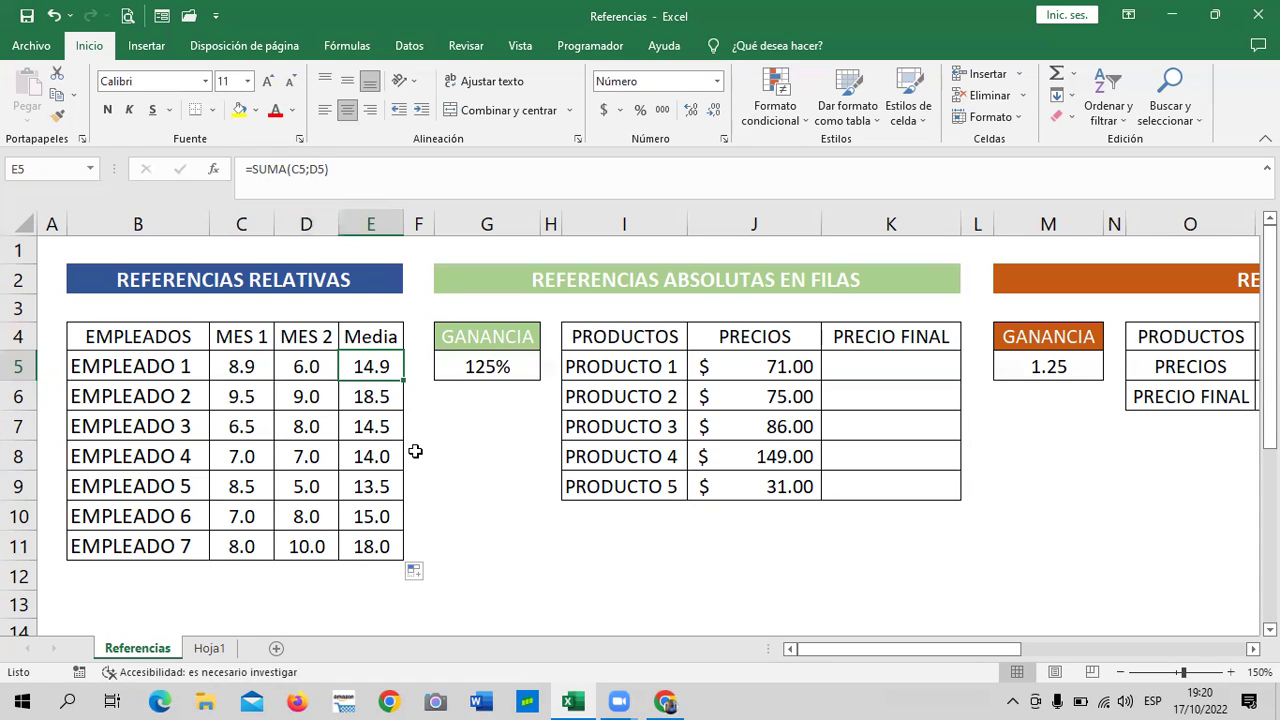
left_click(372, 395)
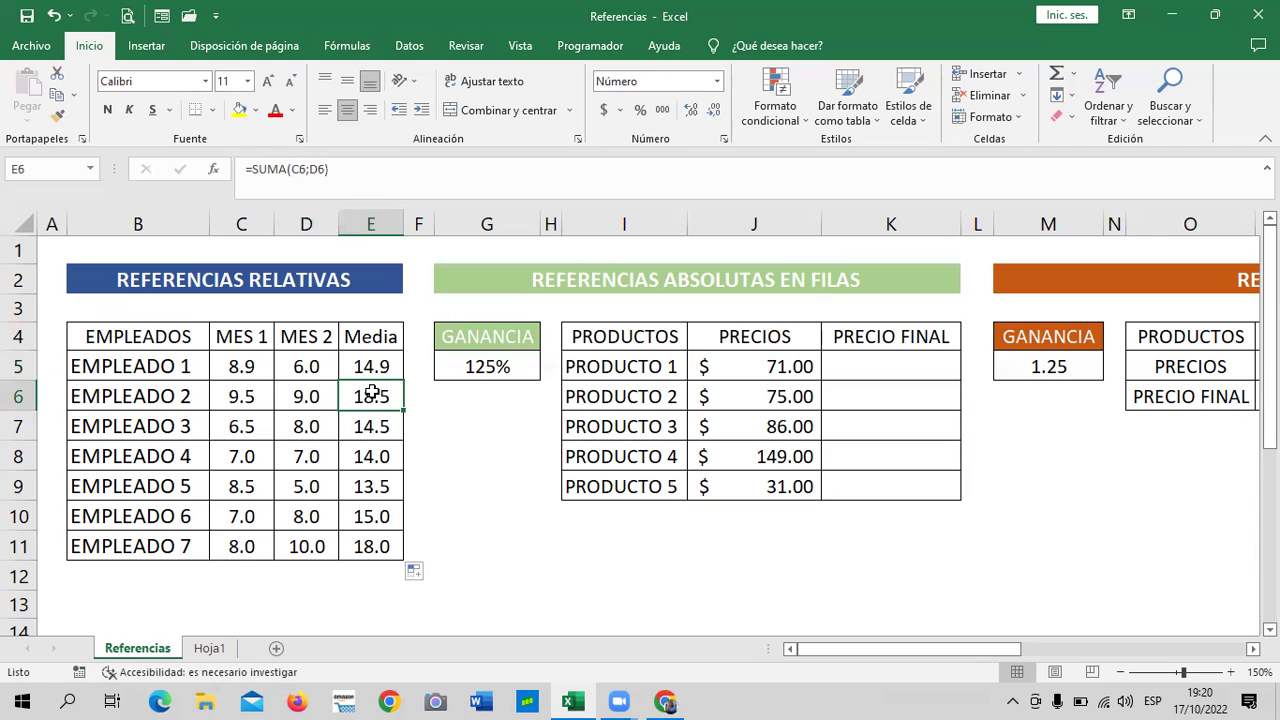
left_click(381, 448)
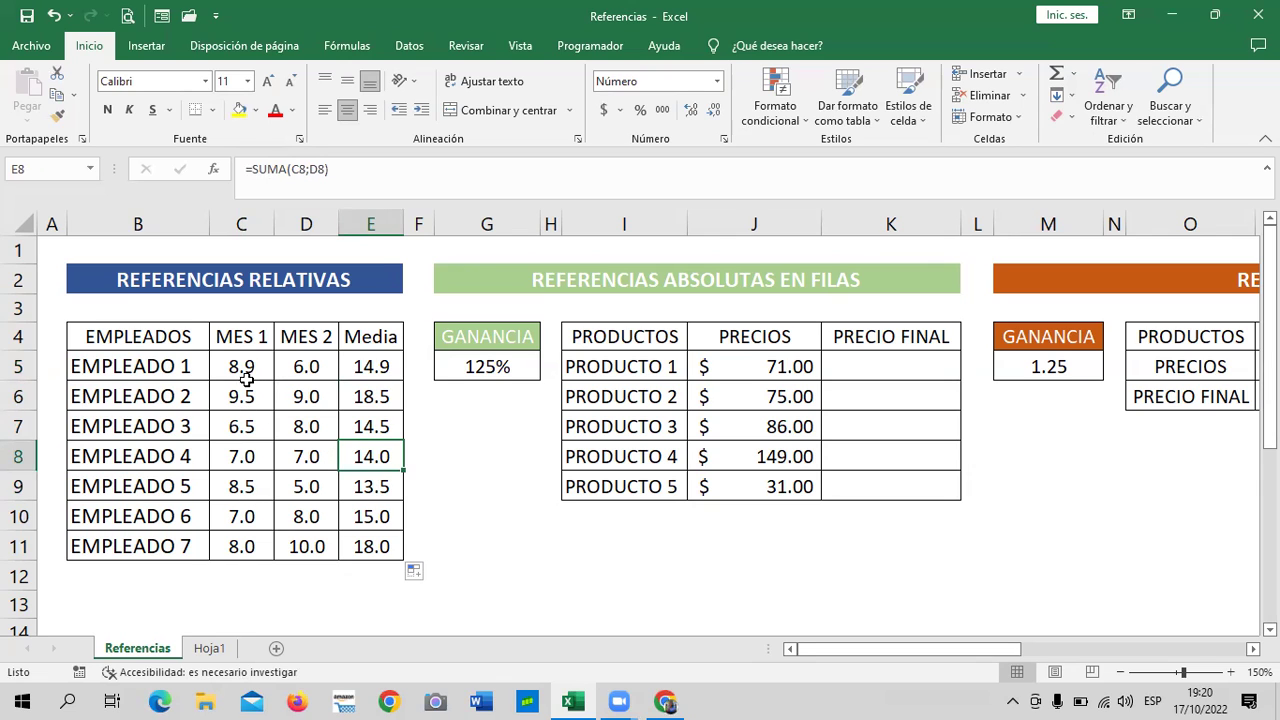
left_click(243, 364)
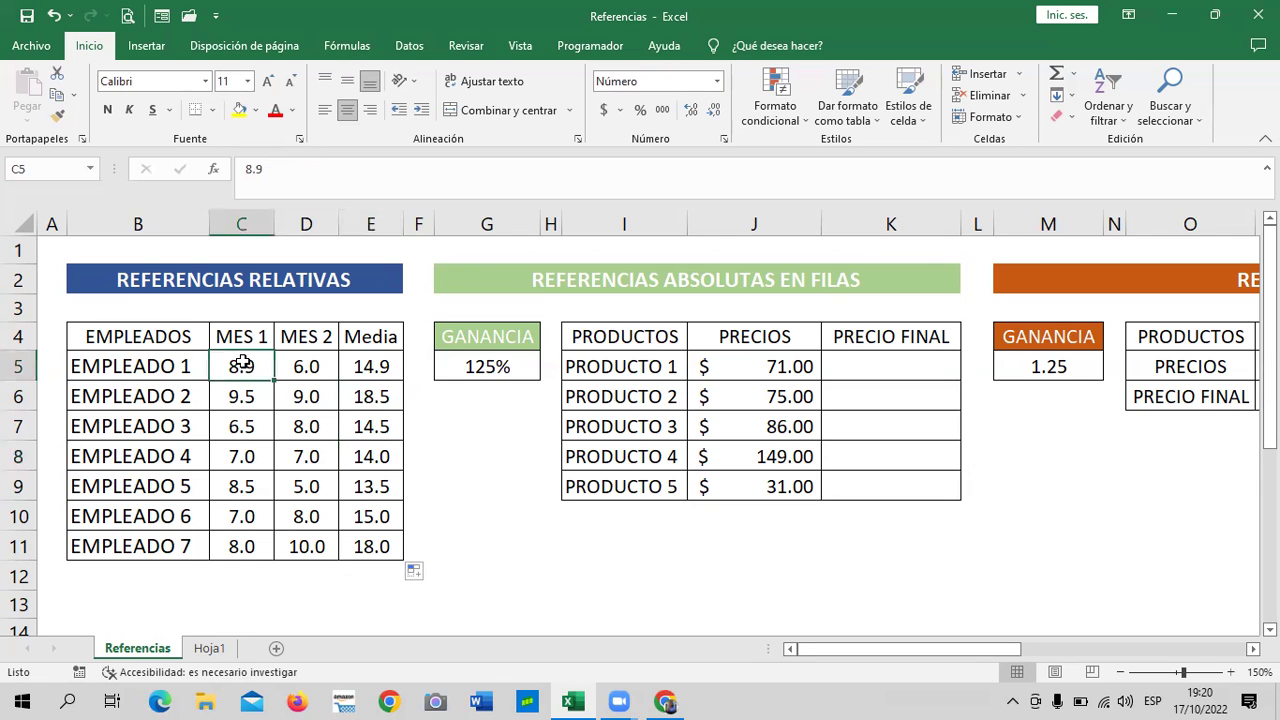
left_click(364, 456)
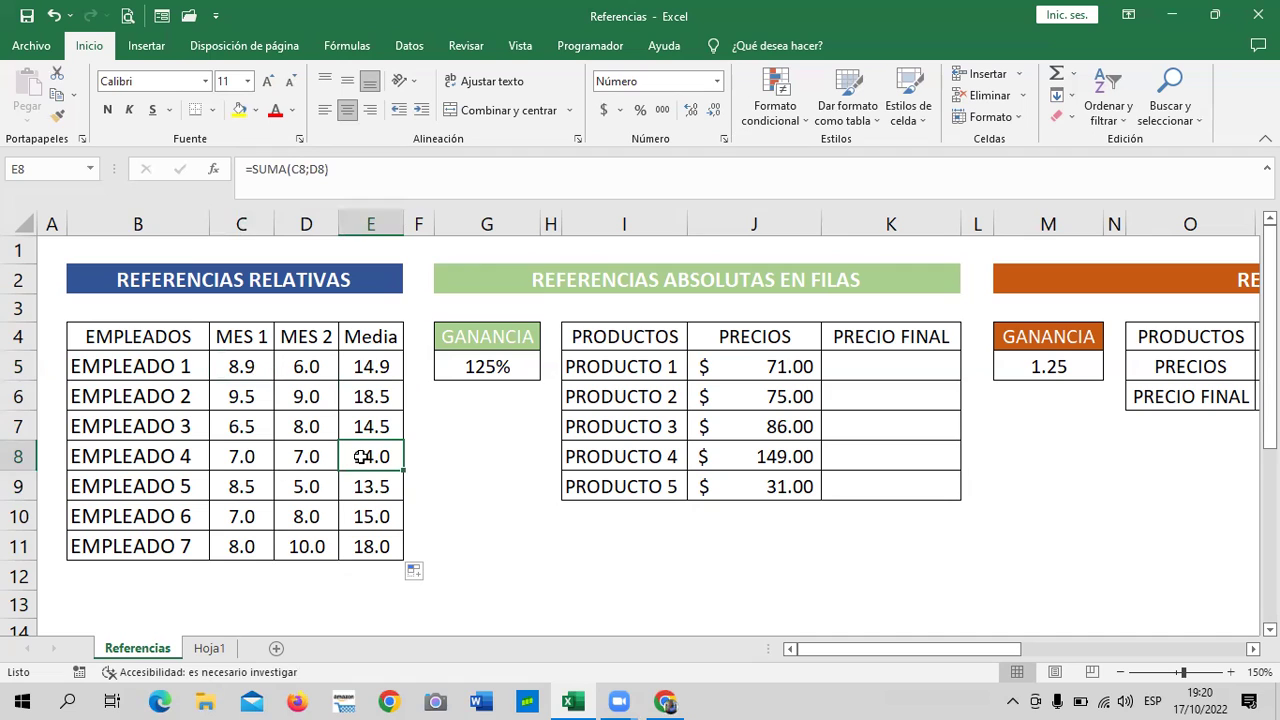
left_click(405, 162)
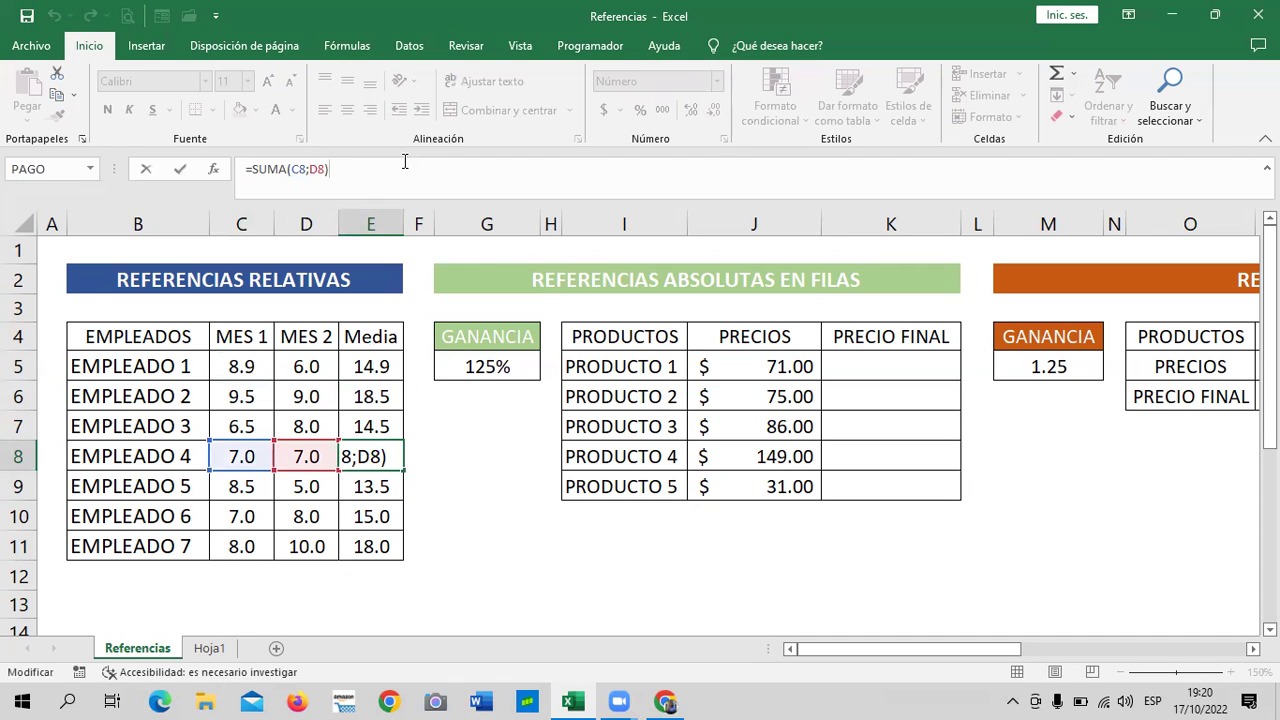
left_click(377, 545)
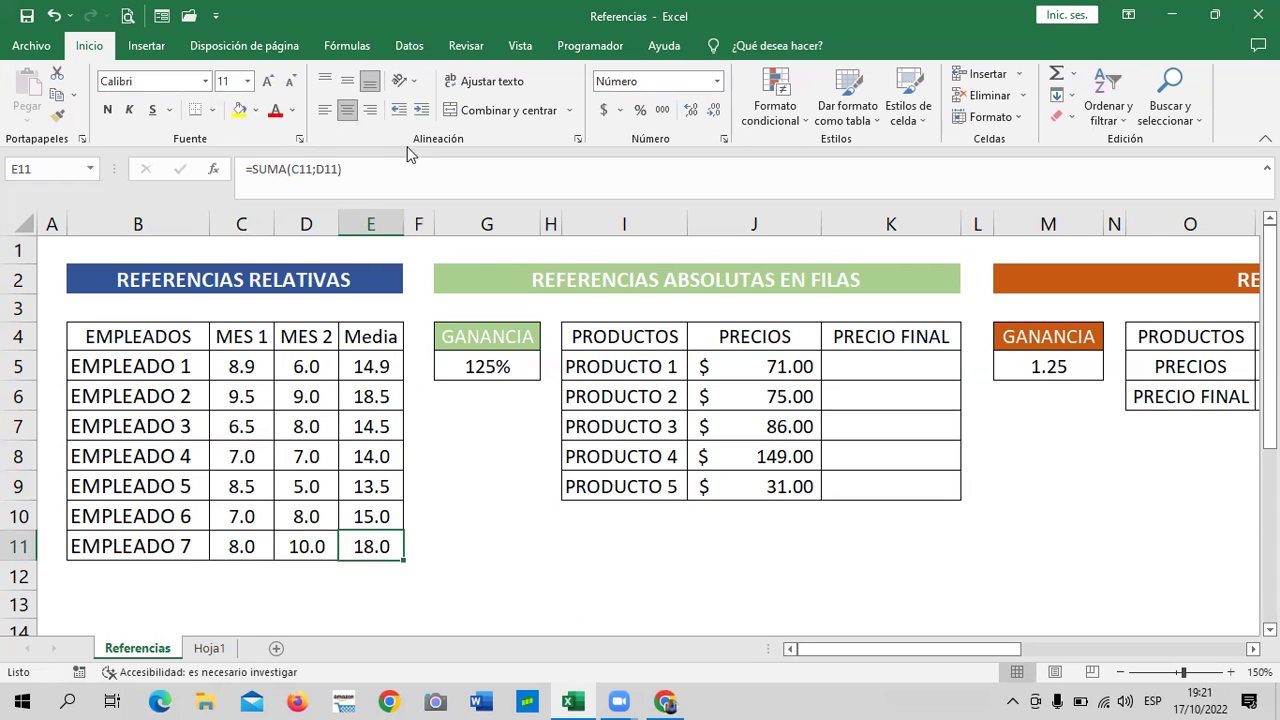
left_click(392, 169)
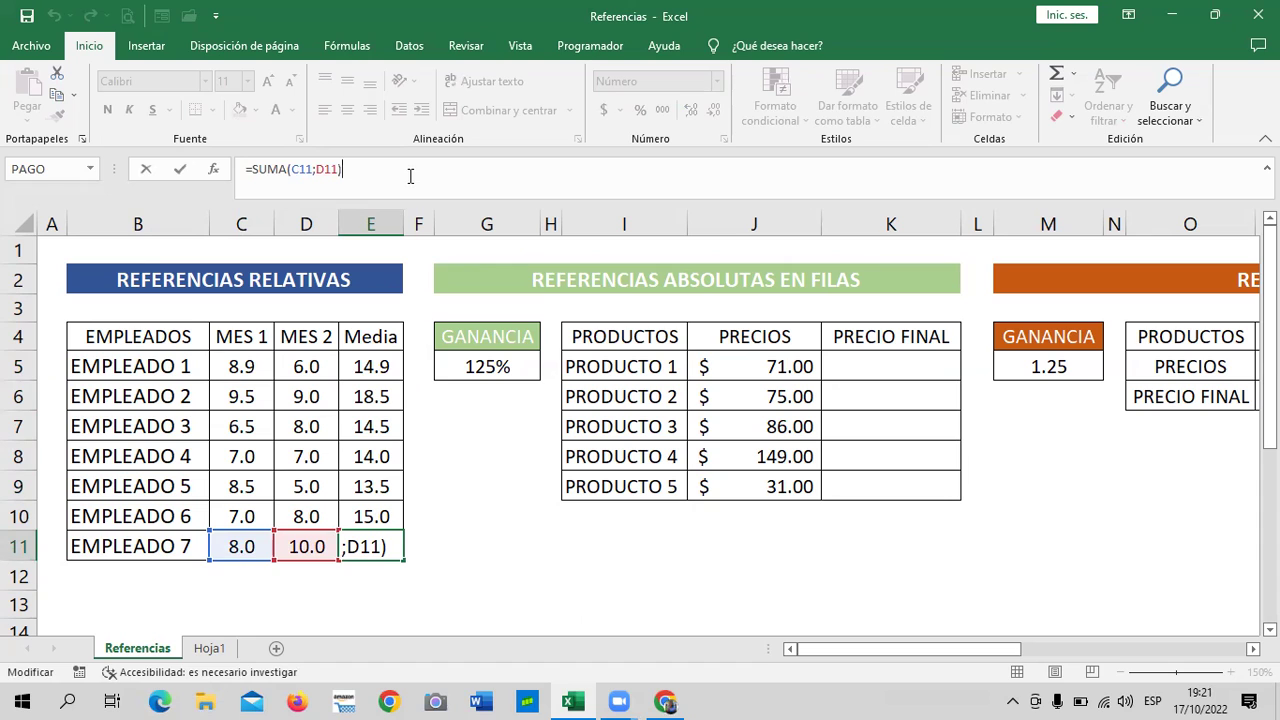
key("Return")
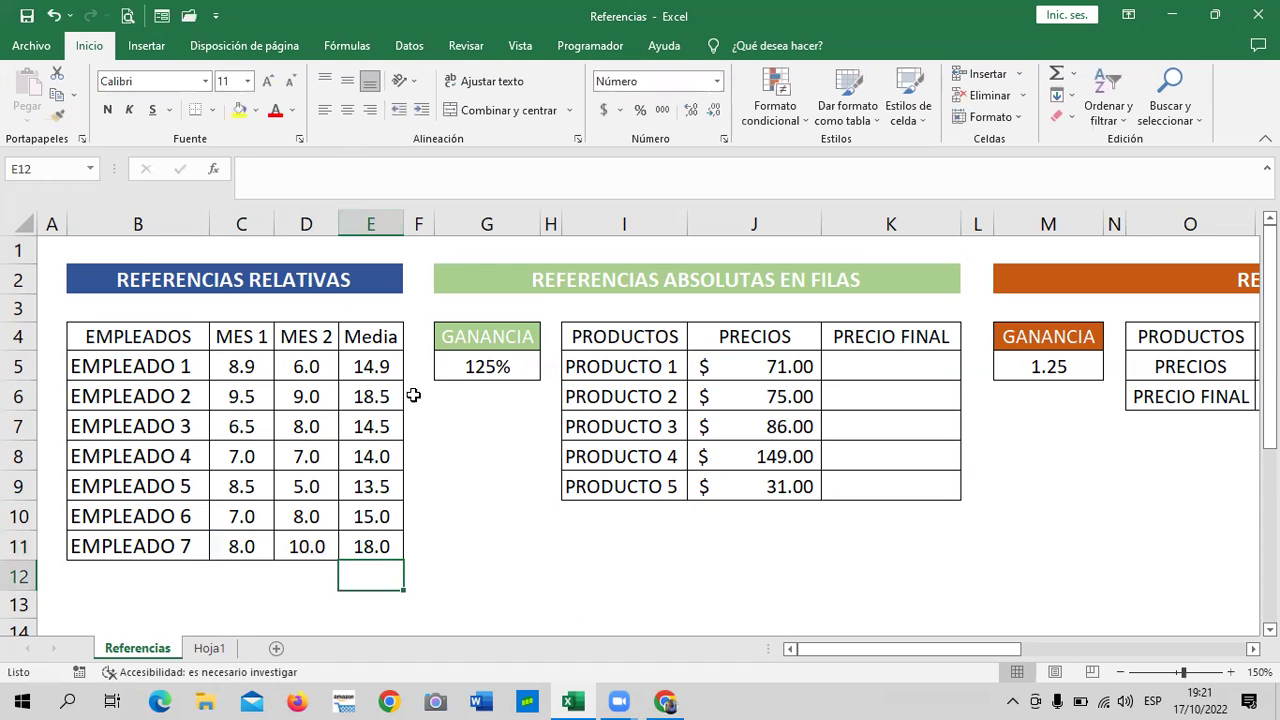
Delete the SUMA values in Media cells E5 through E11.
left_click(458, 420)
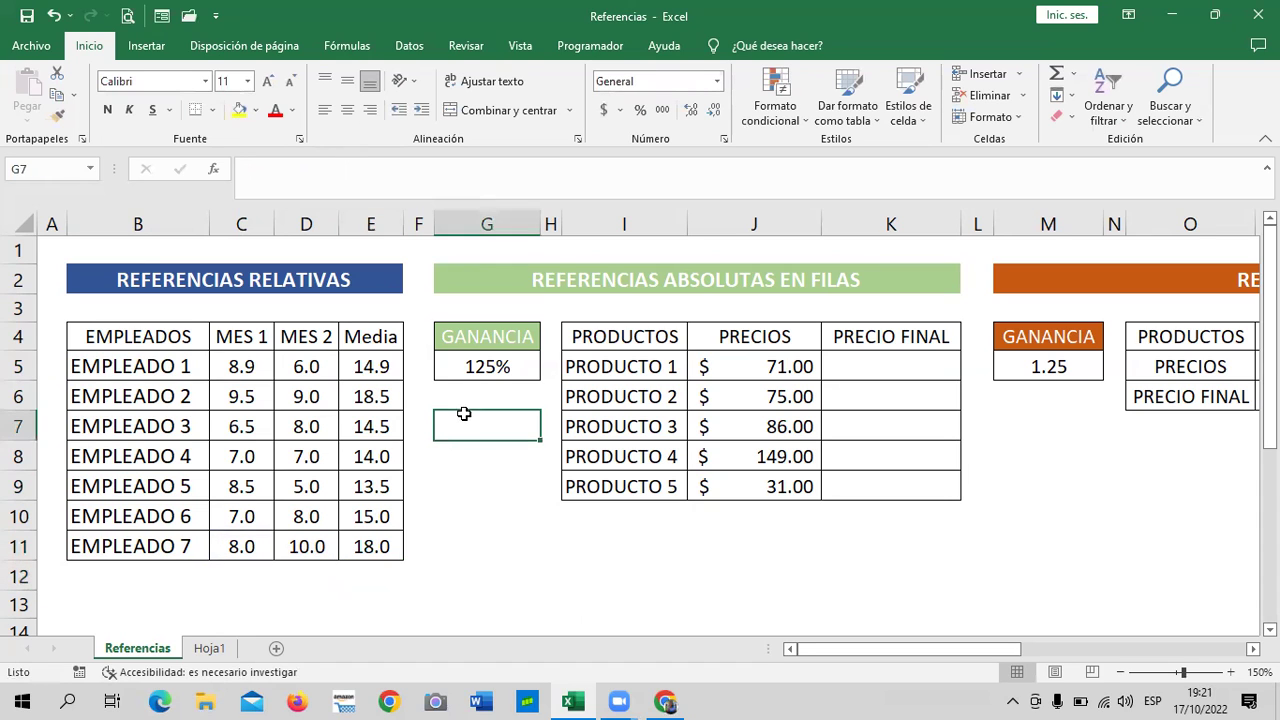
left_click(370, 363)
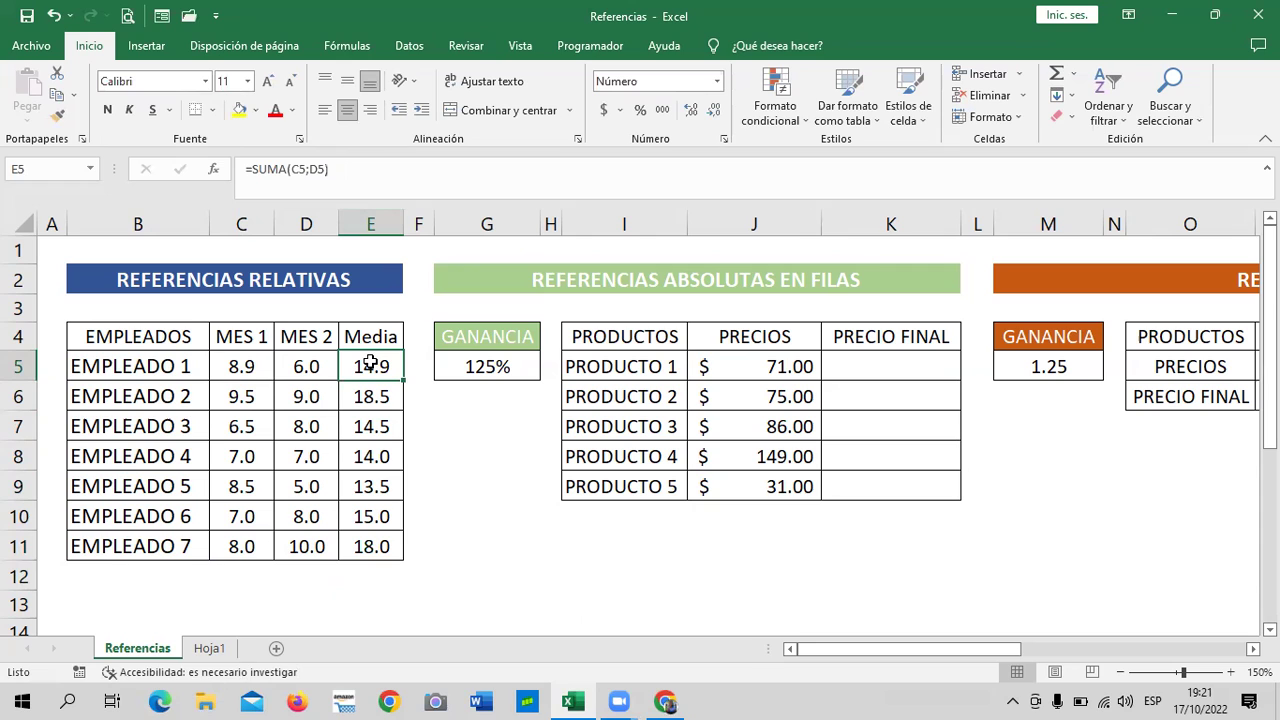
left_click(440, 480)
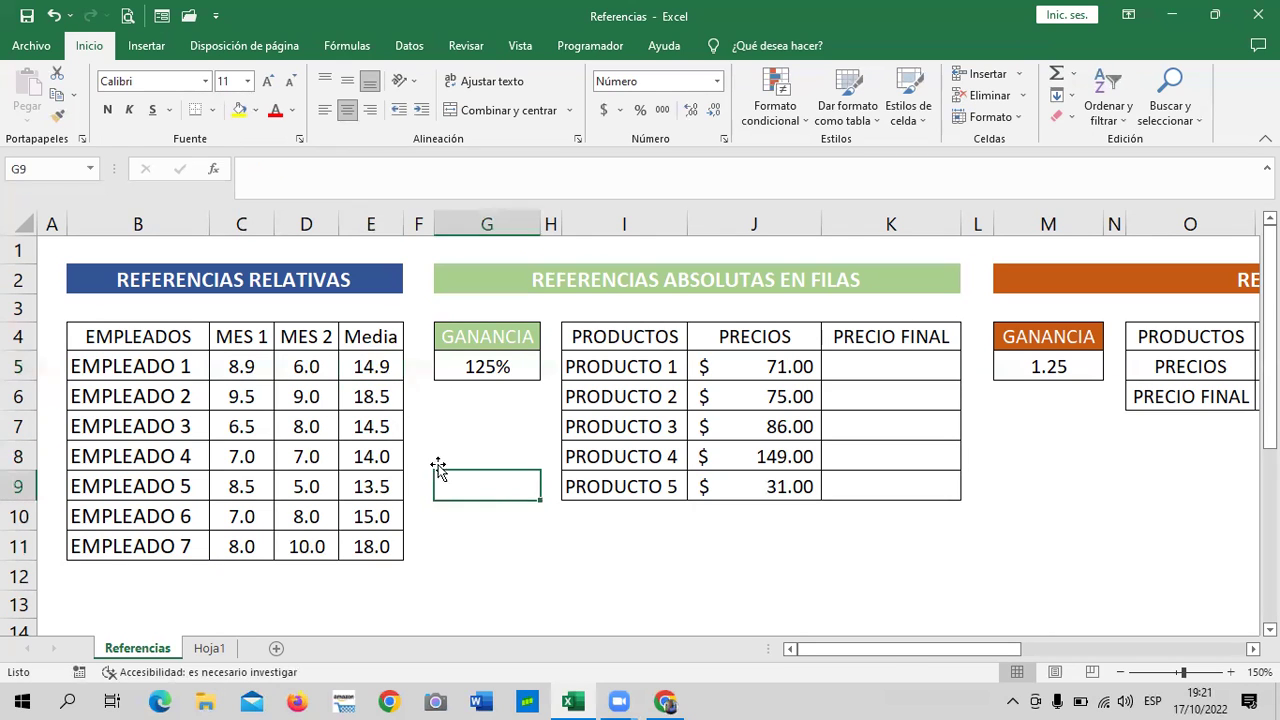
left_click_drag(370, 363, 360, 543)
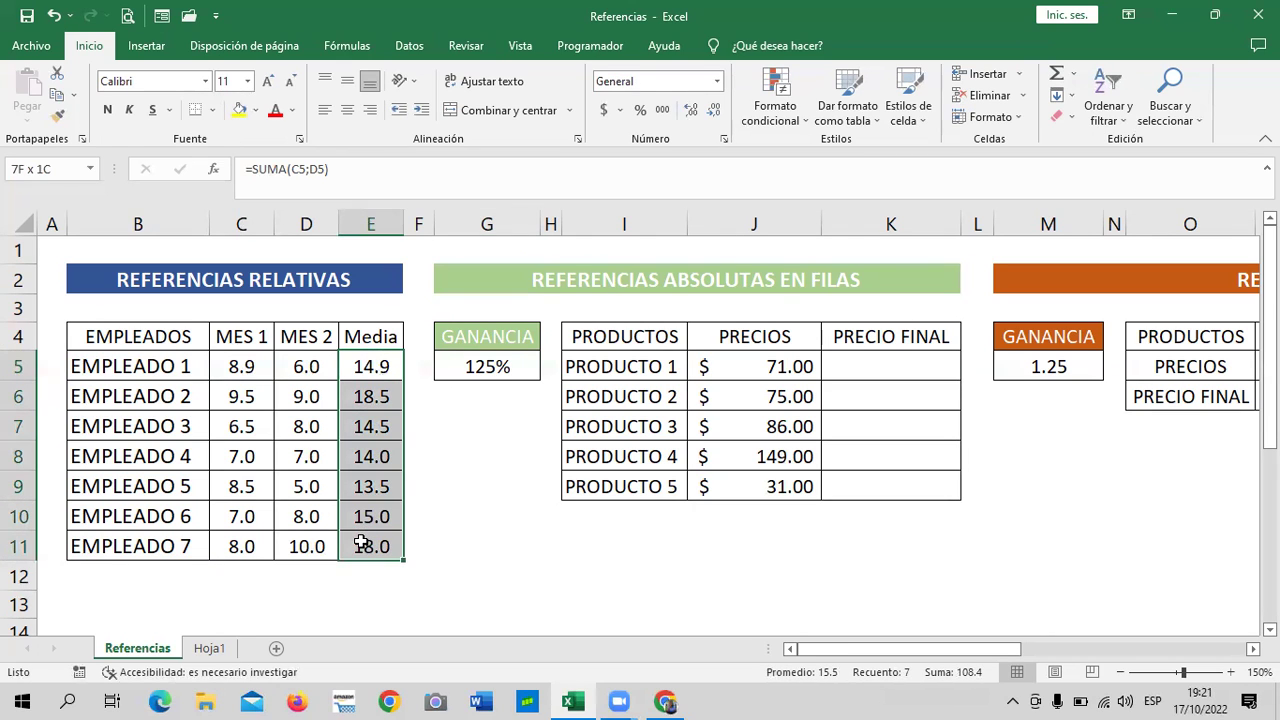
key("BackSpace")
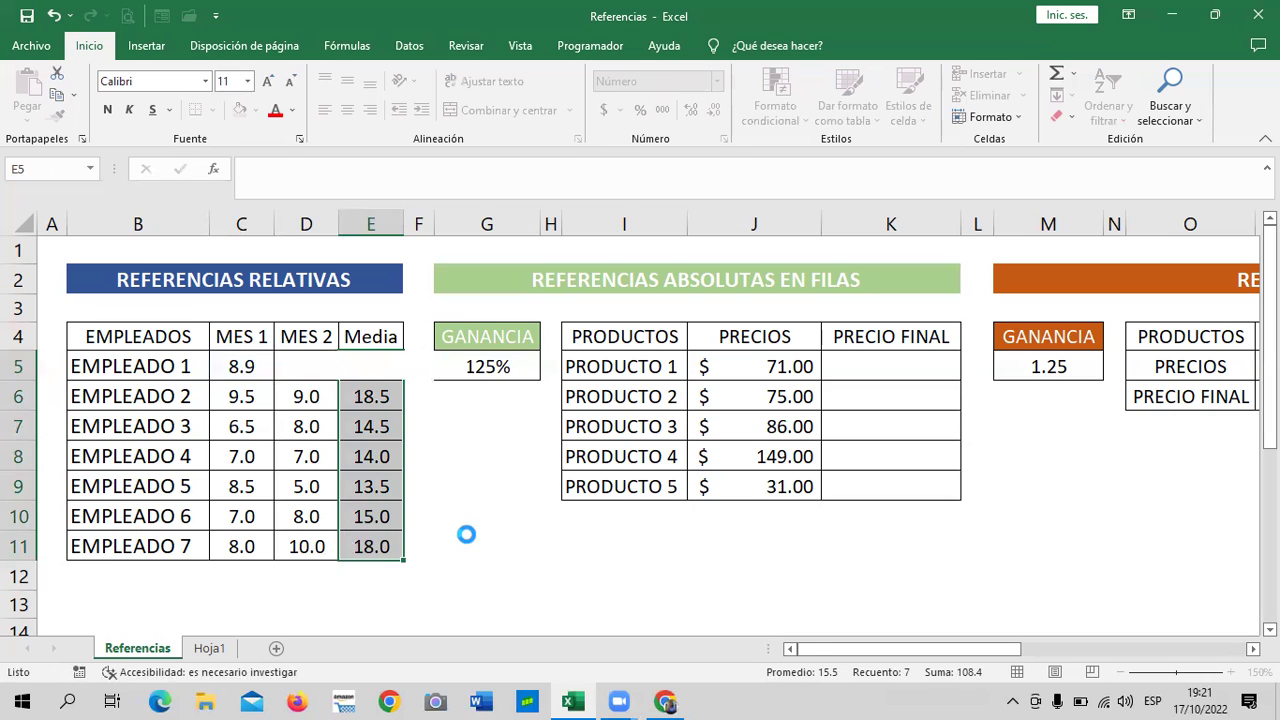
left_click(467, 537)
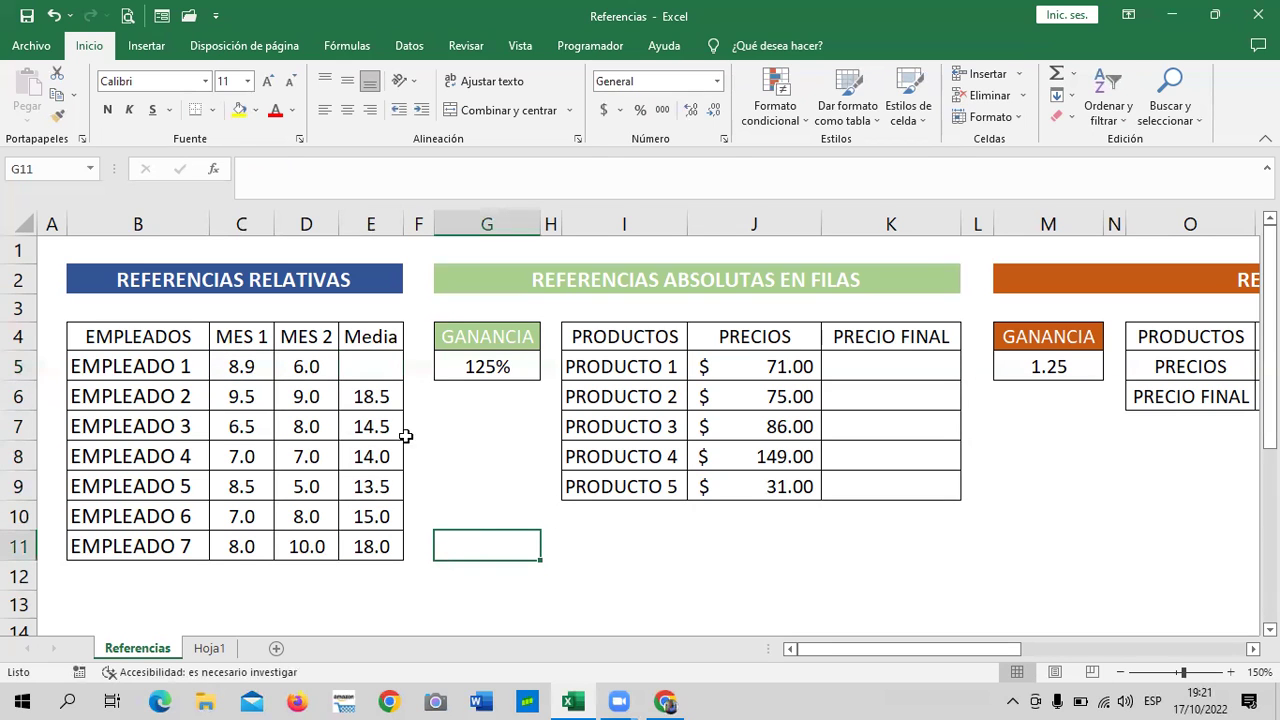
left_click_drag(372, 390, 390, 545)
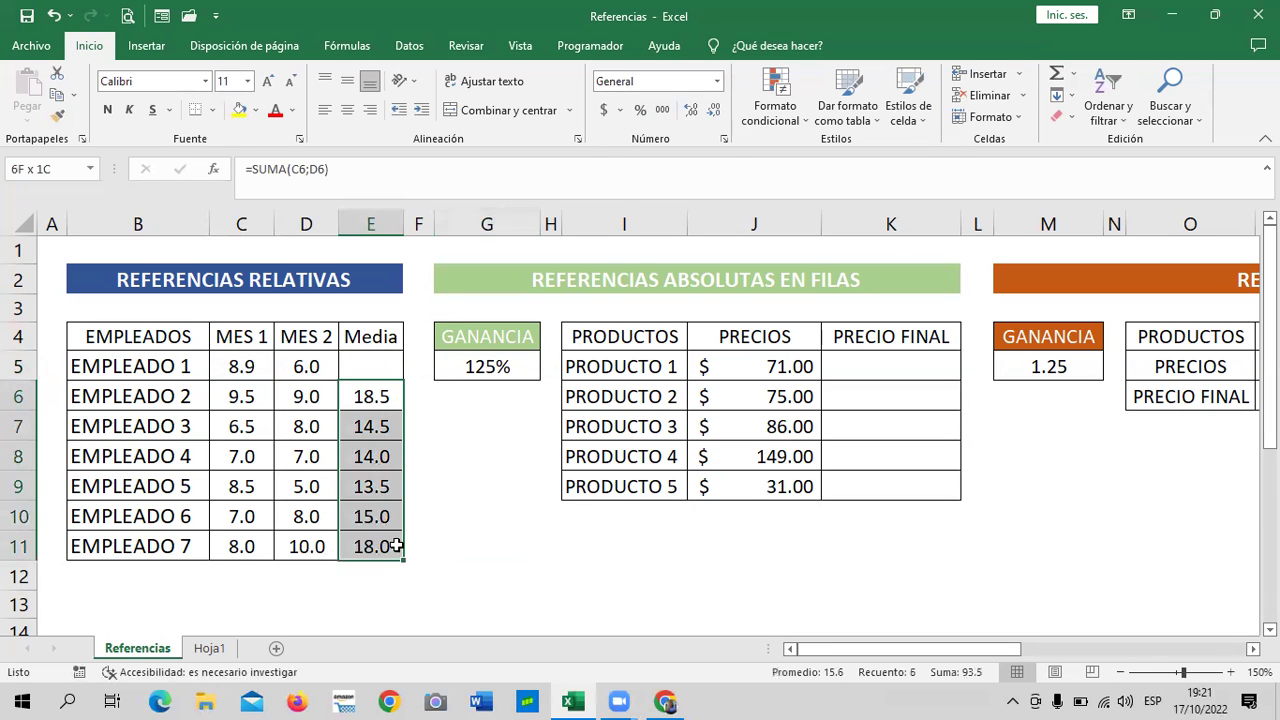
key("Delete")
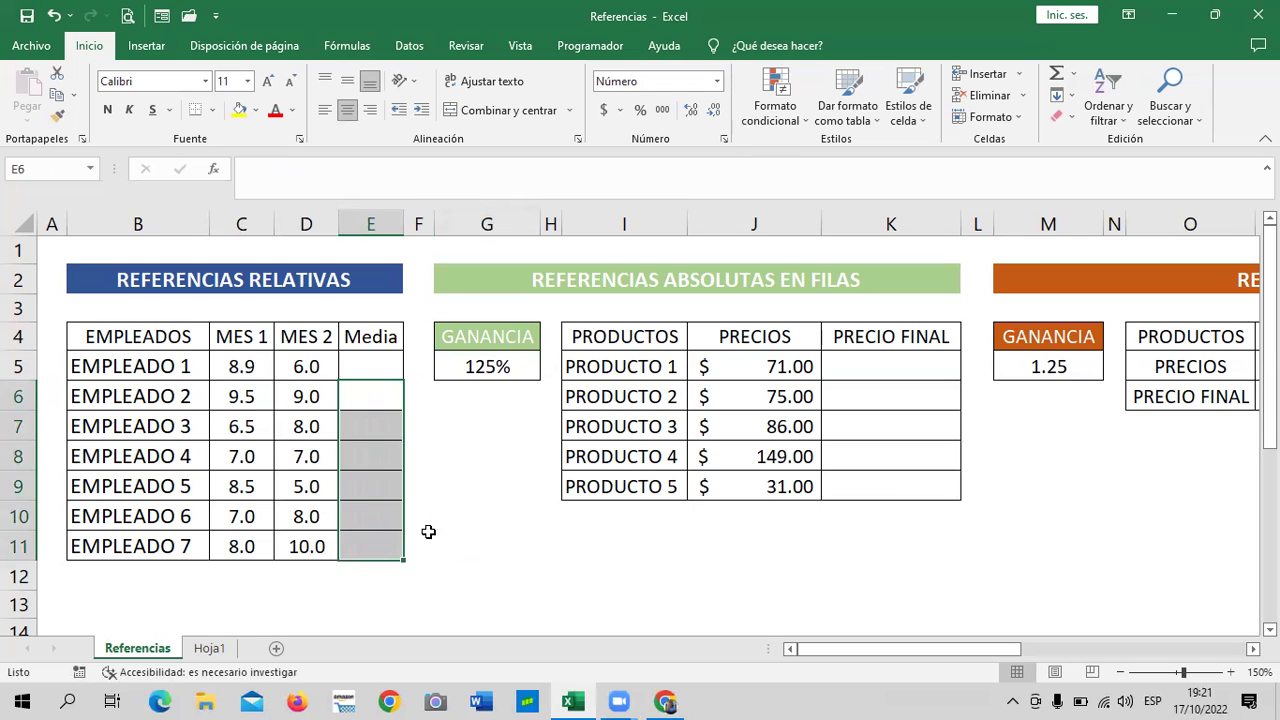
left_click(475, 488)
left_click(378, 366)
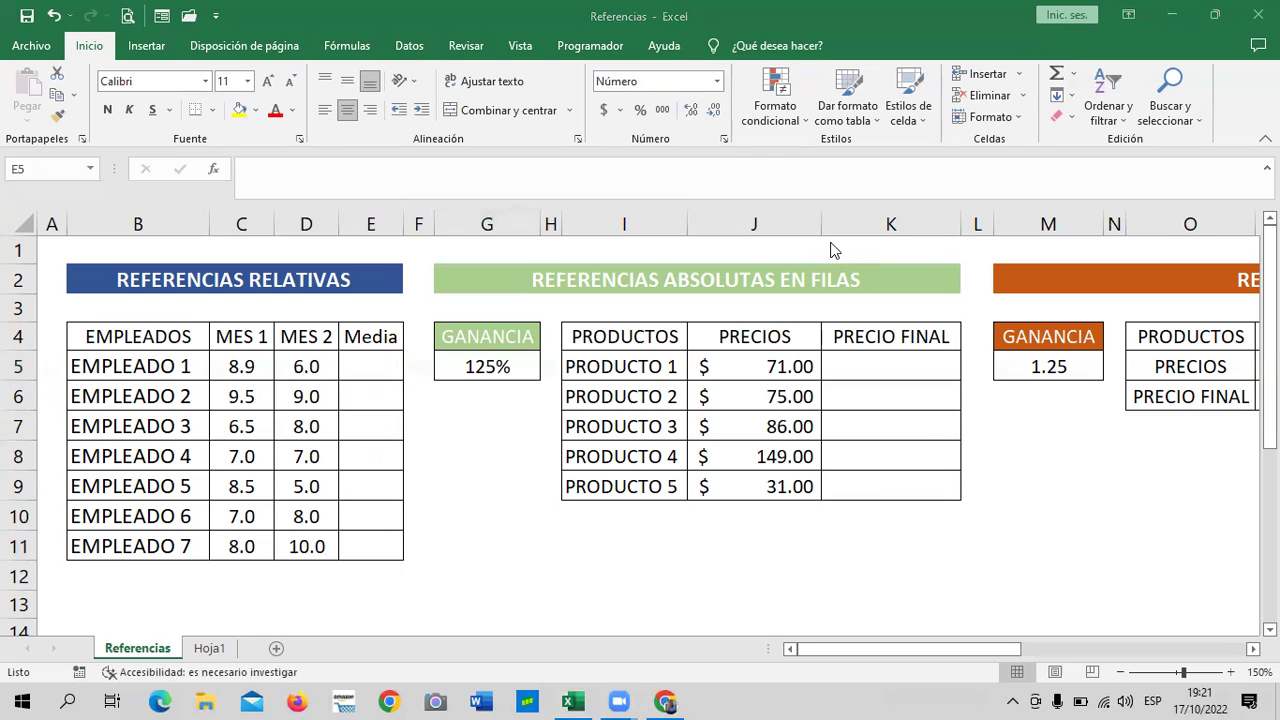
left_click(489, 411)
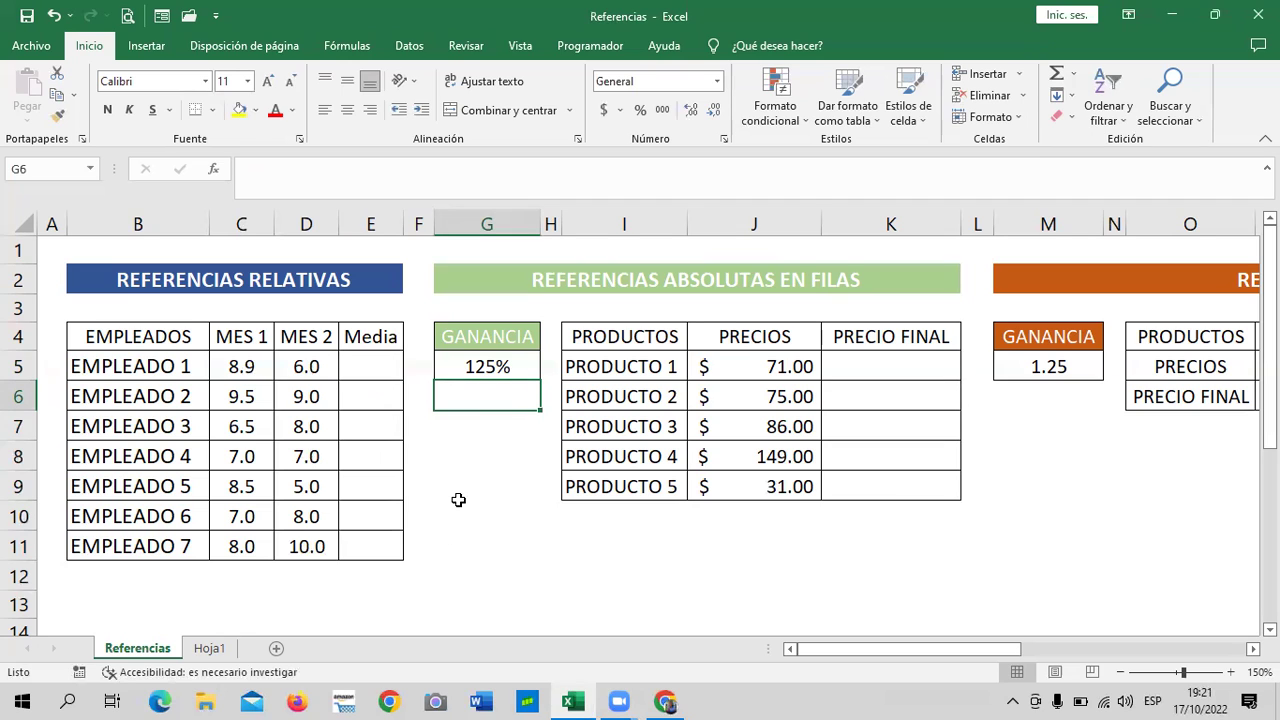
Re-enter =SUMA(c5;d5) in E5, typing the cell references in the formula bar.
left_click(381, 371)
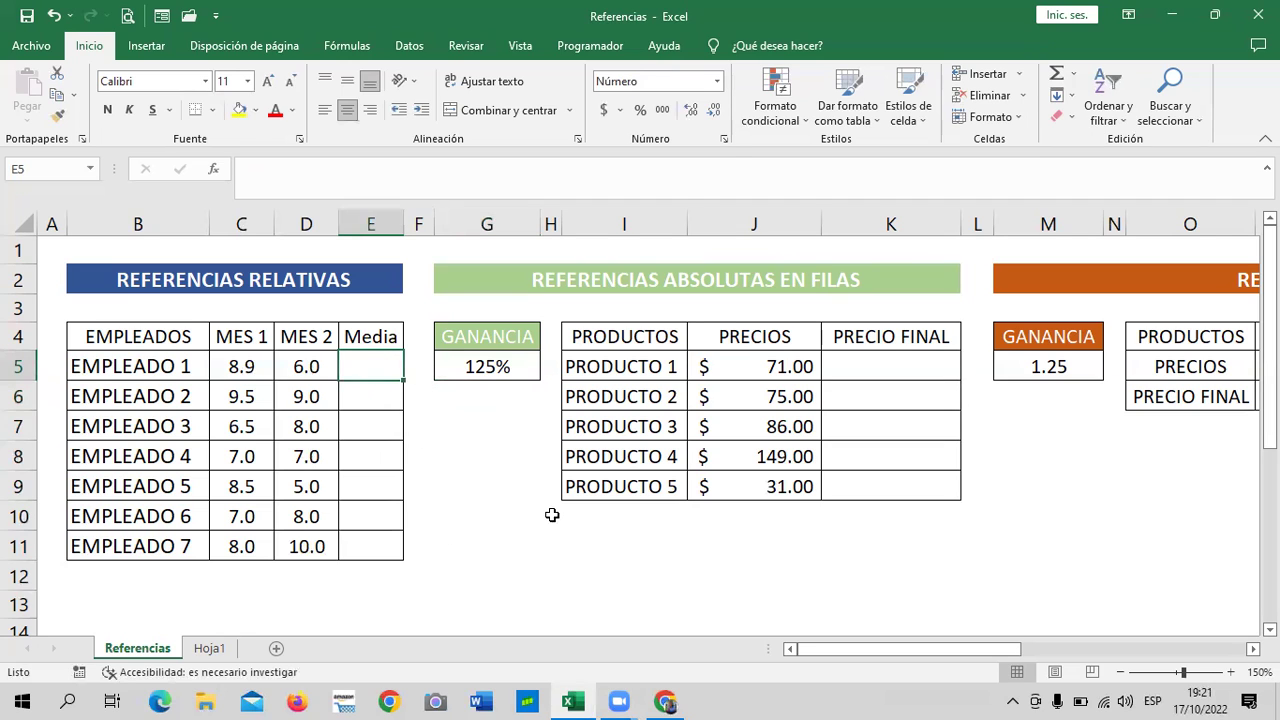
type("=")
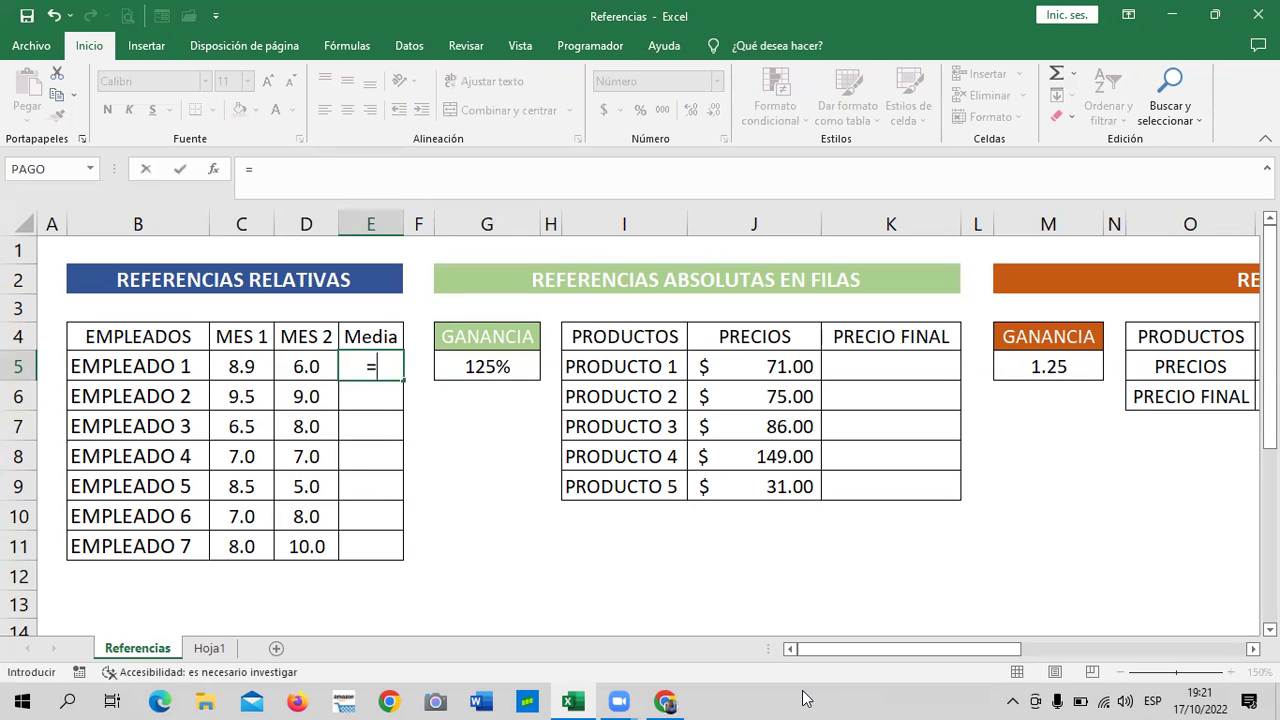
type("suma")
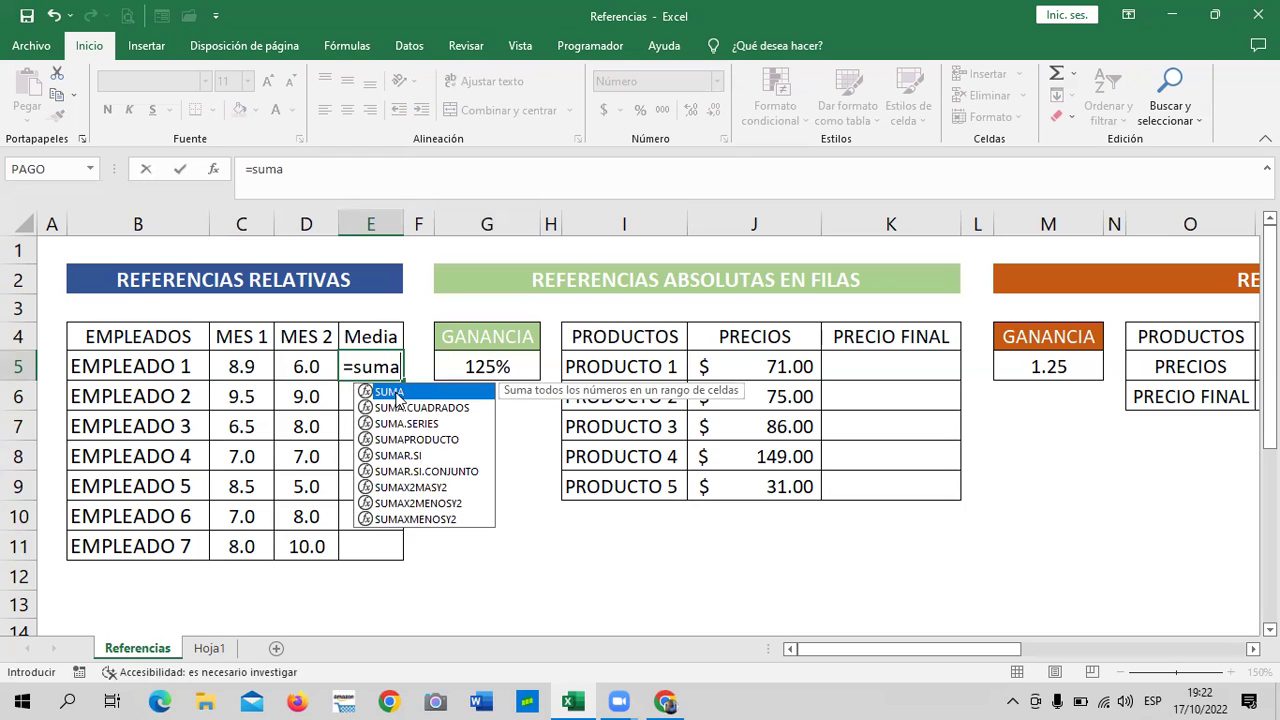
double_click(451, 394)
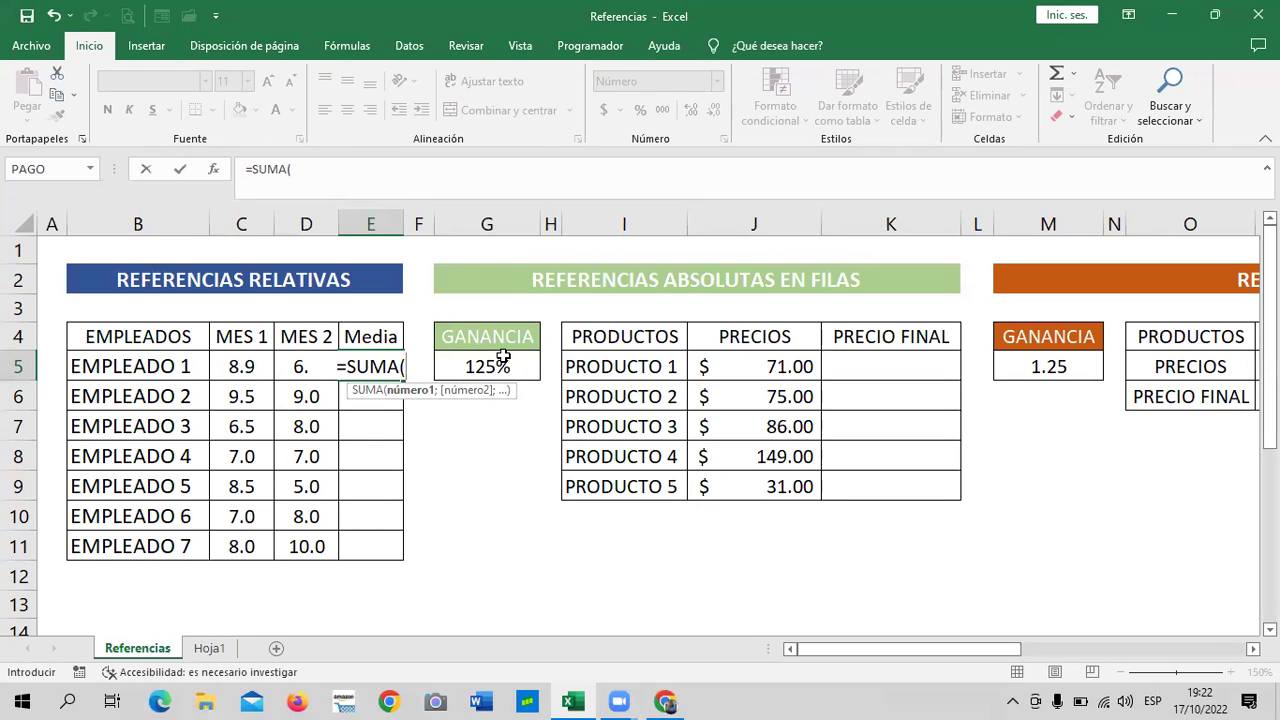
left_click(233, 363)
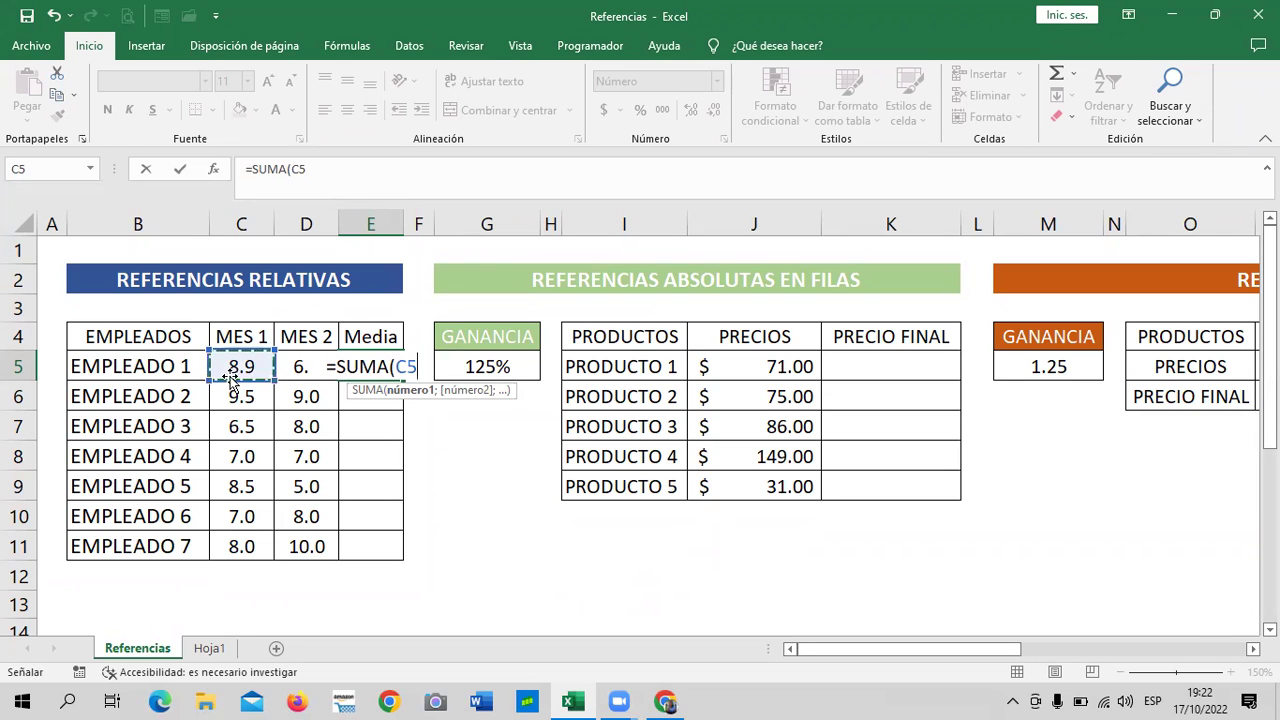
left_click(378, 172)
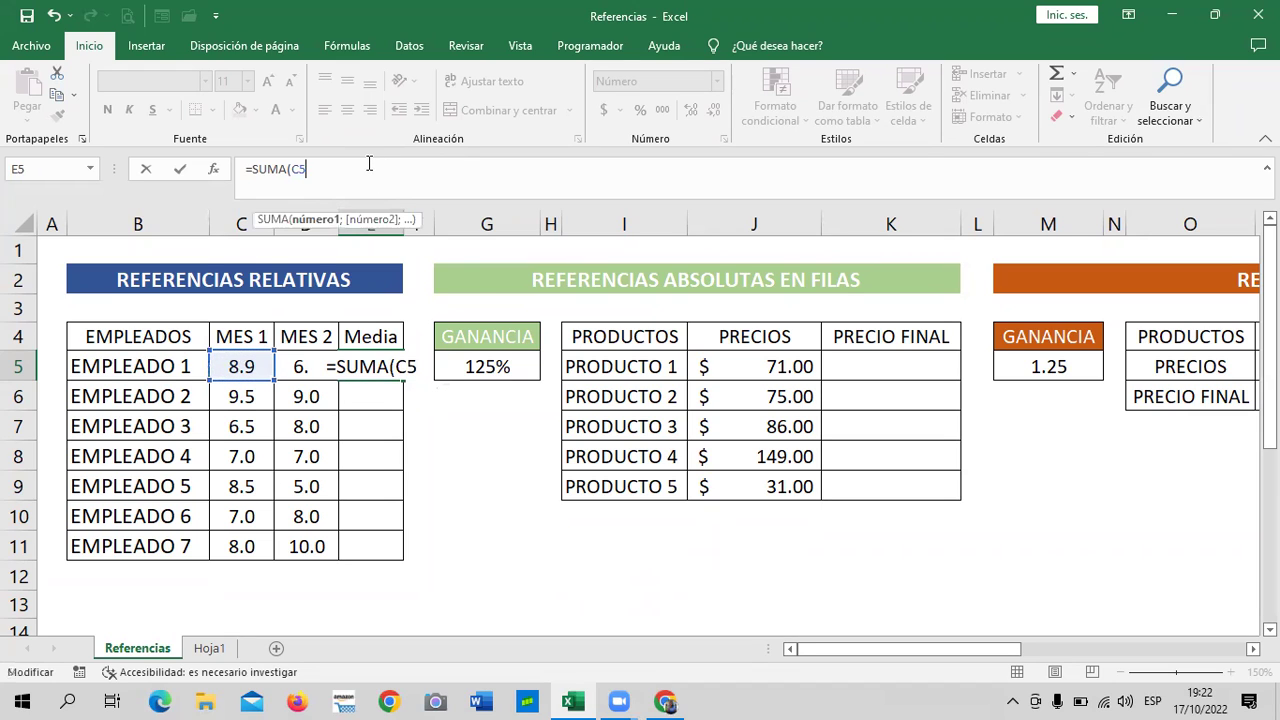
key("BackSpace")
key("BackSpace")
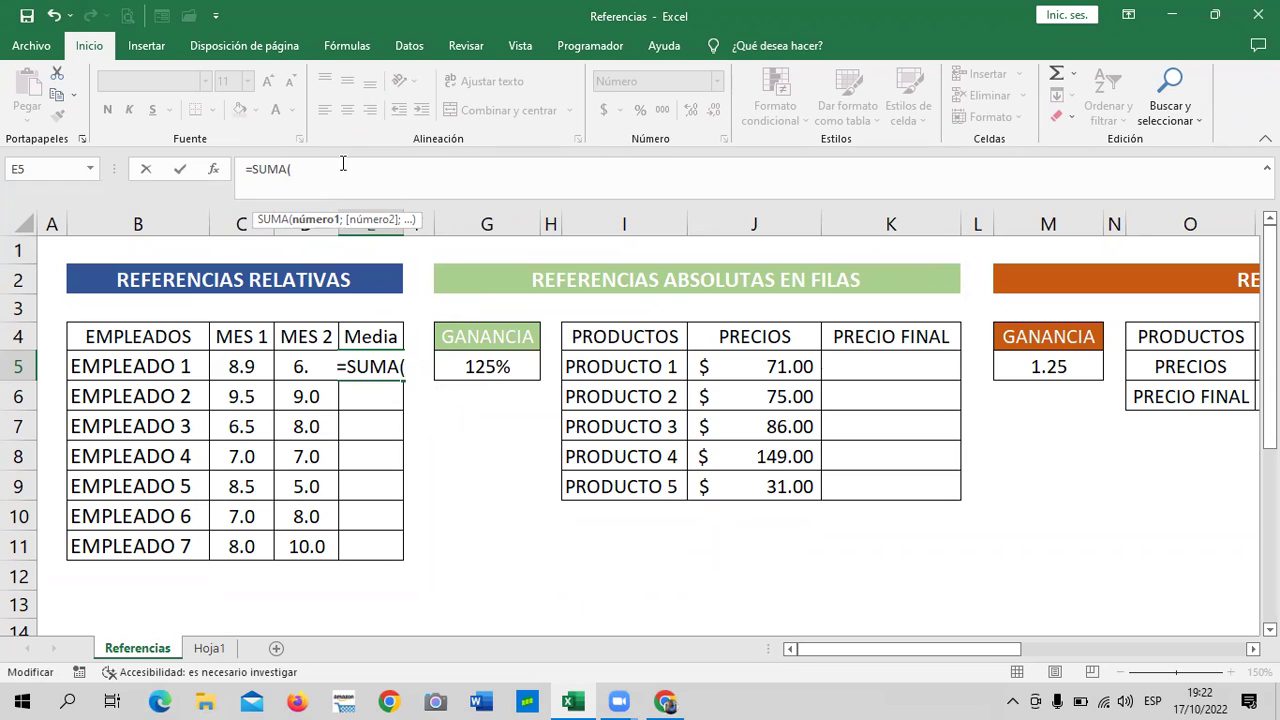
type("c5")
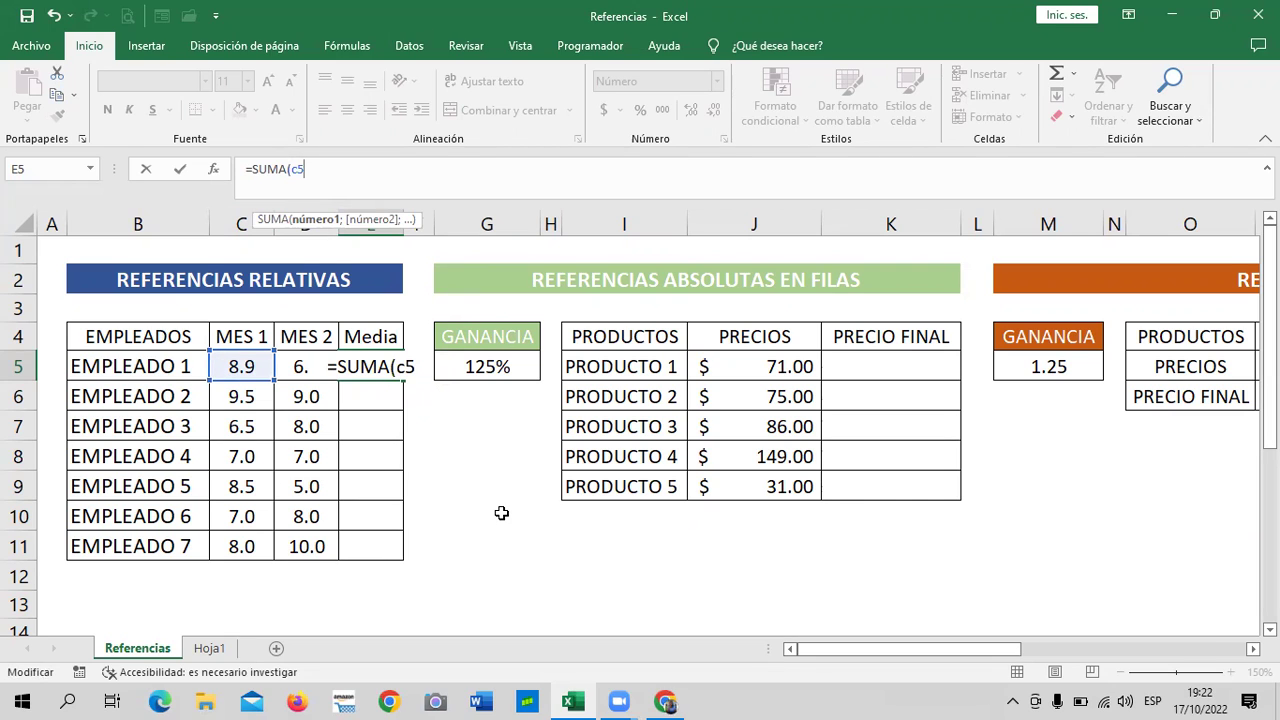
type(";")
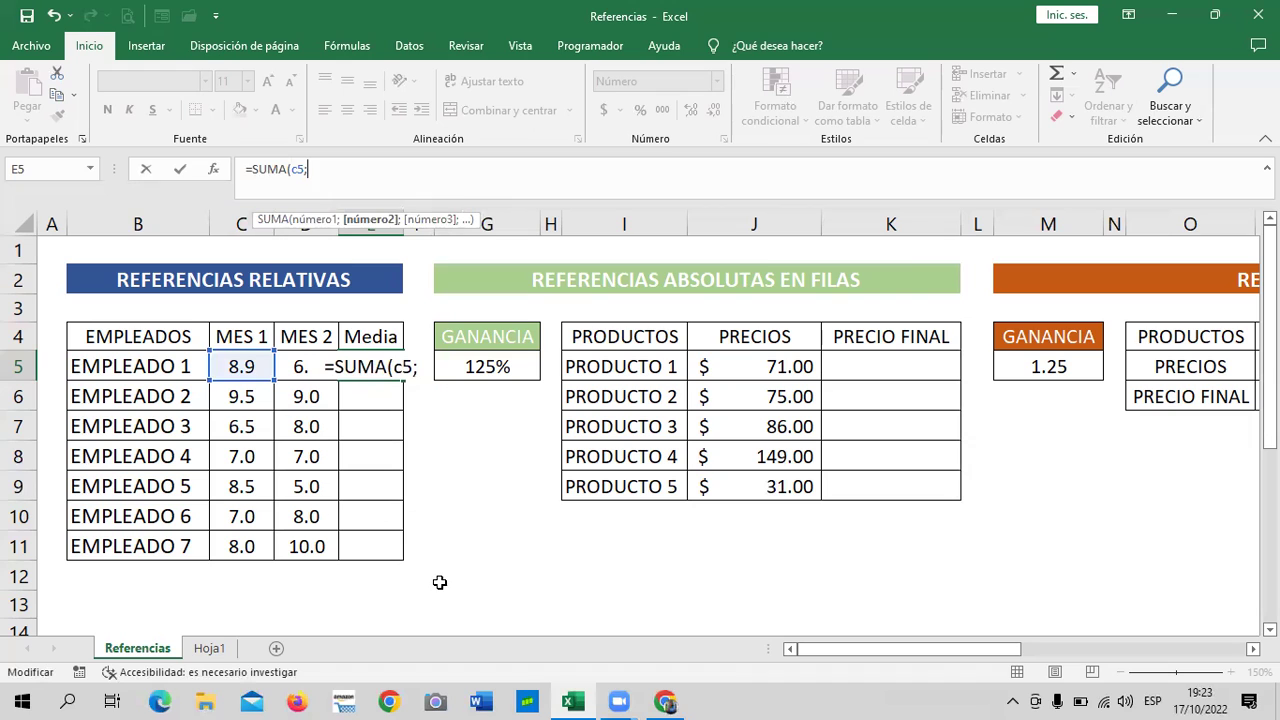
type("d")
type("5")
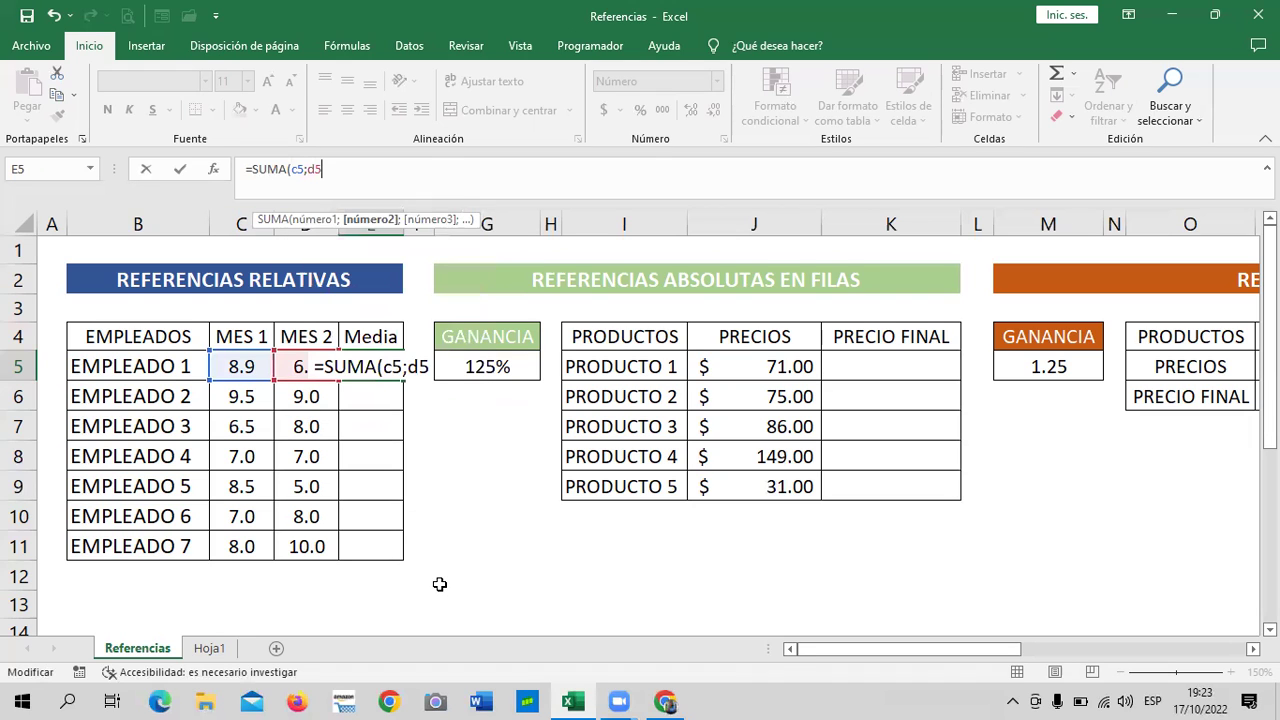
type(")")
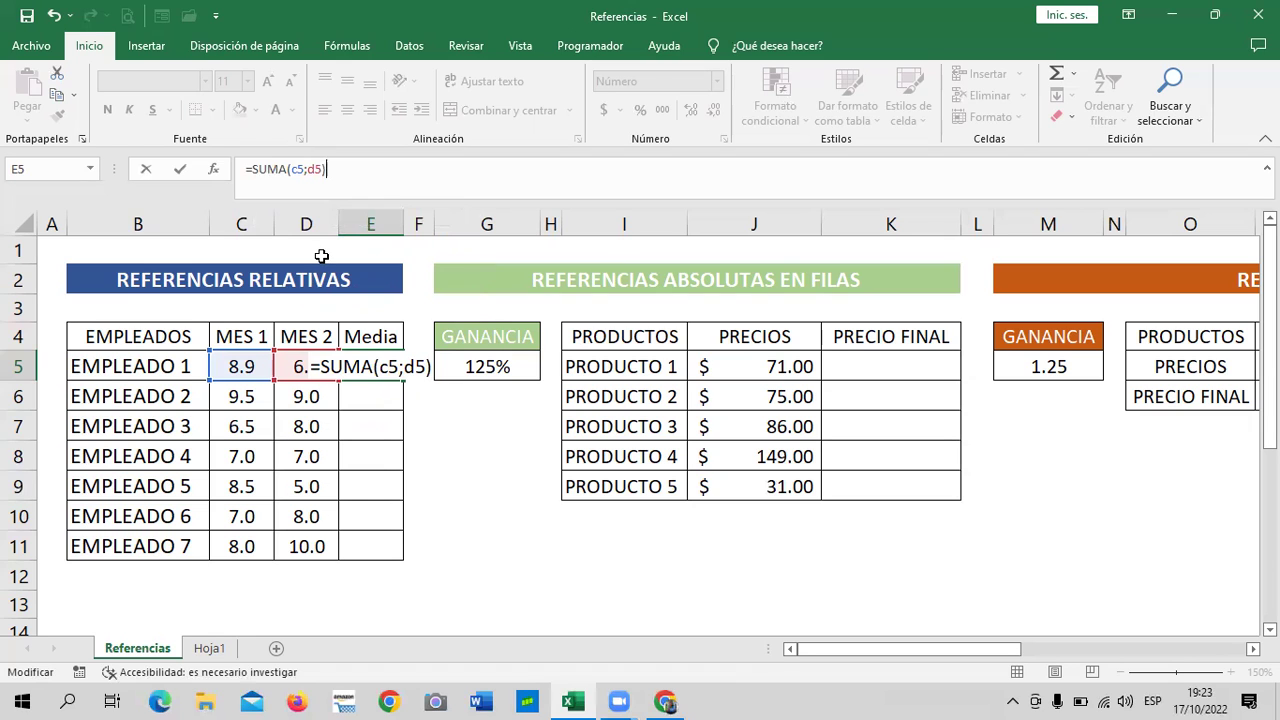
key("Return")
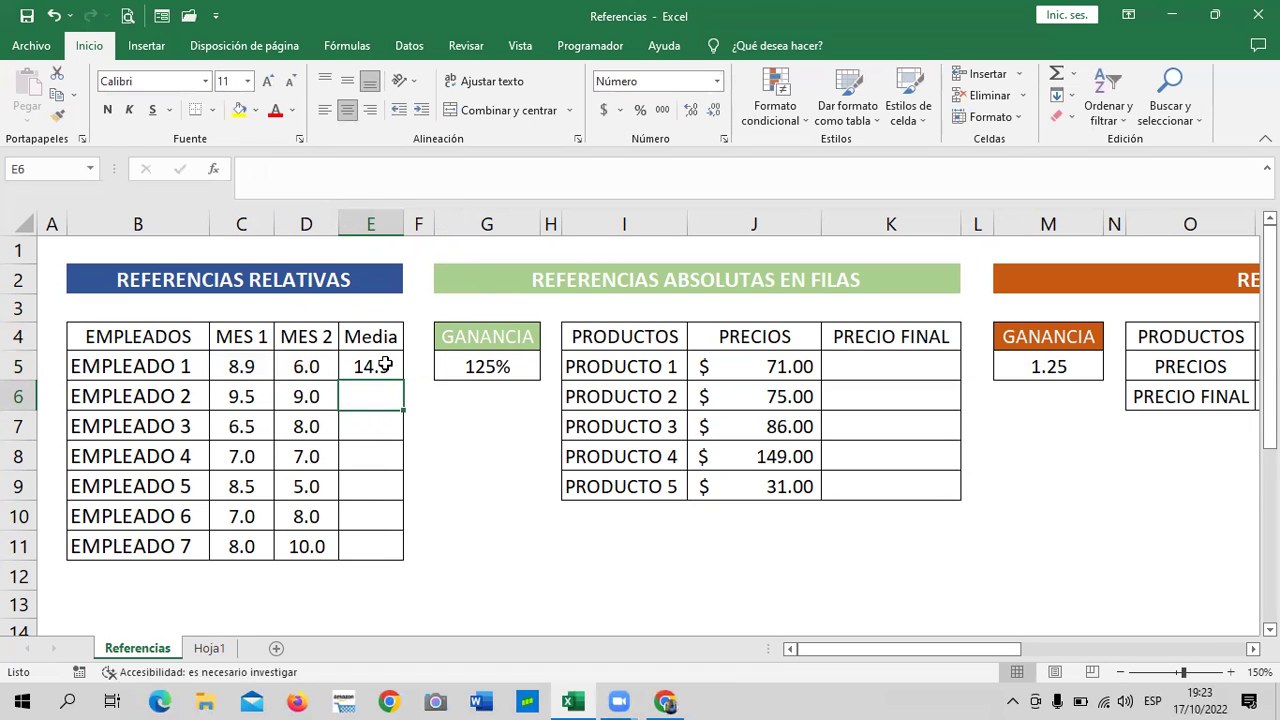
Change E5's formula to =SUMA(C5:D5) and check it against the C5 and D5 values.
left_click(383, 366)
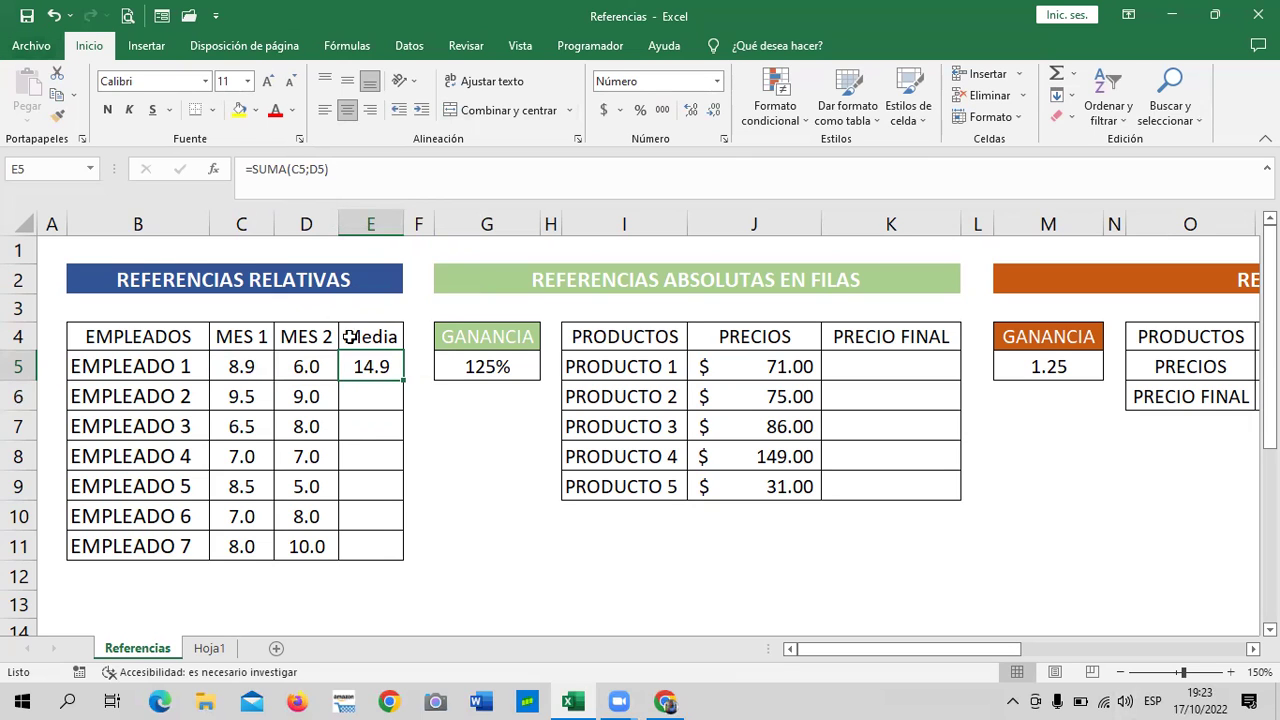
left_click(309, 169)
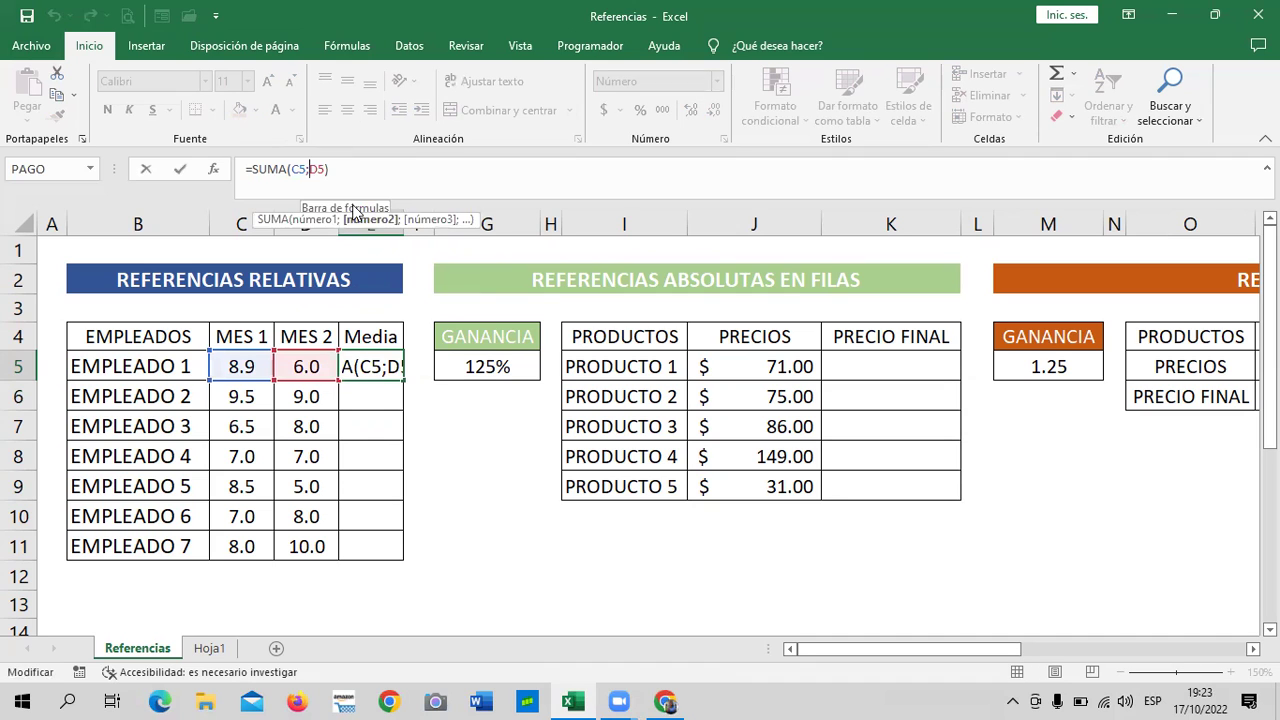
key("BackSpace")
type(":")
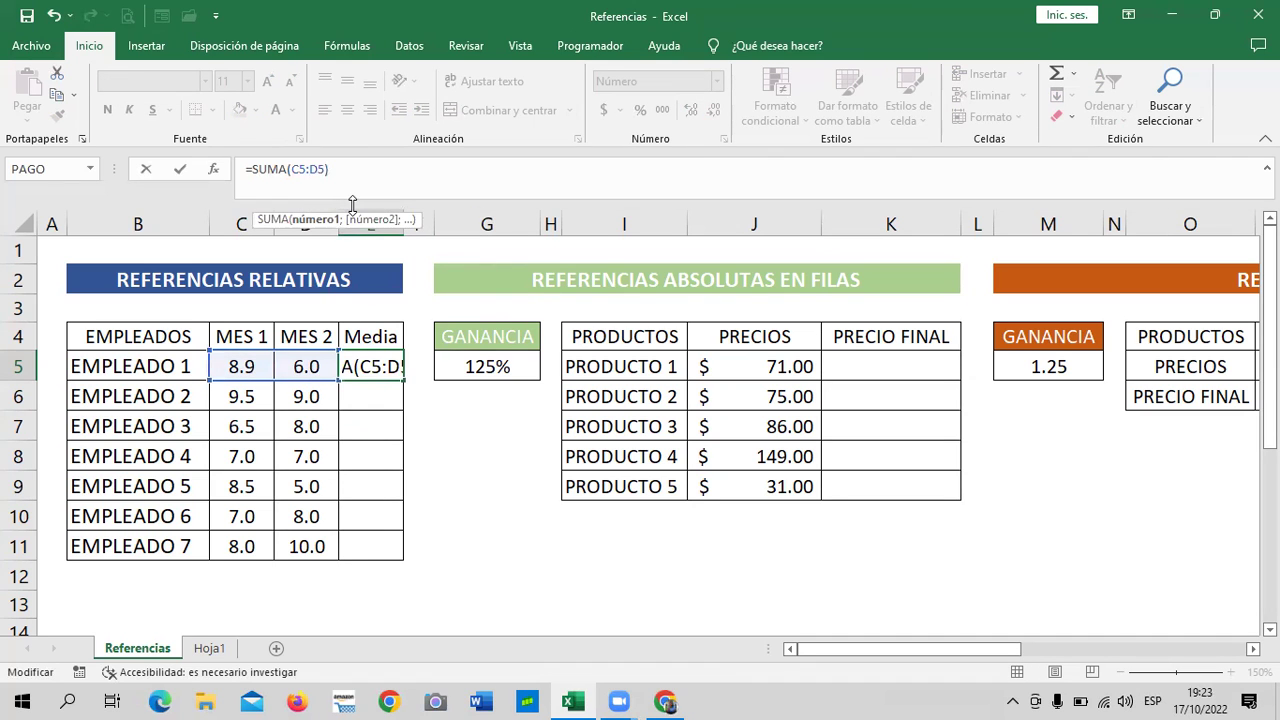
key("Return")
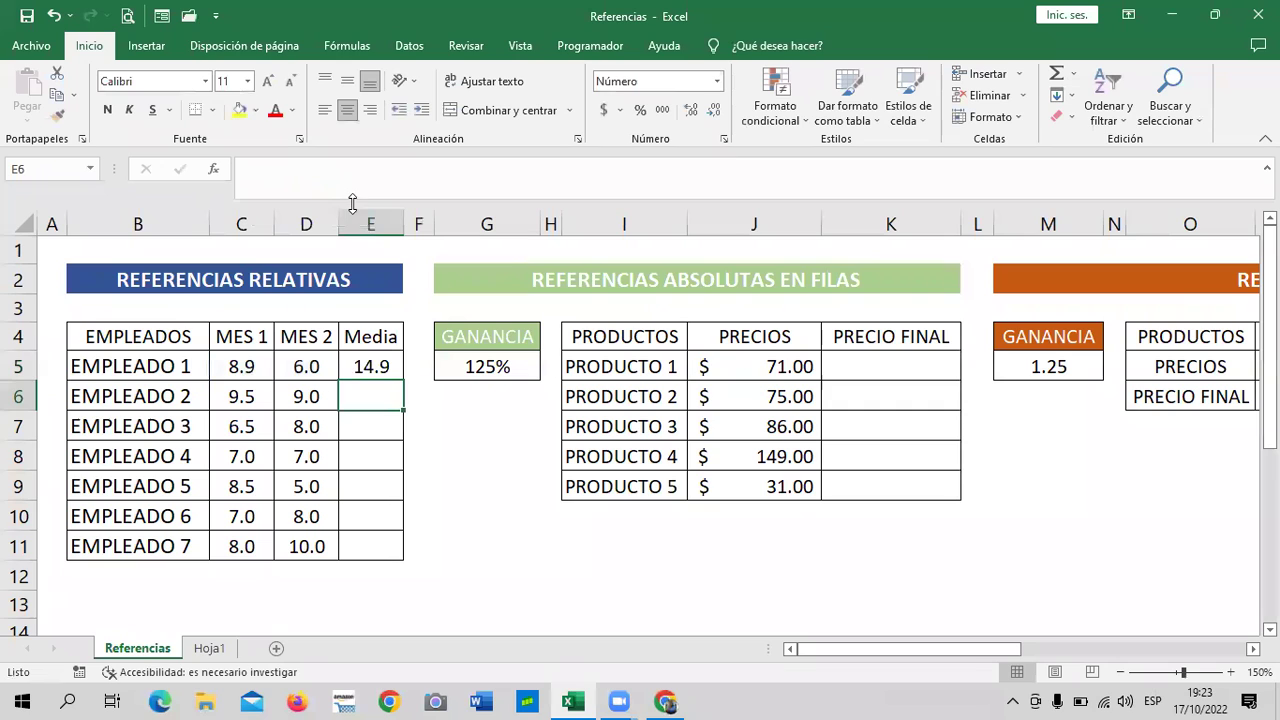
left_click(378, 366)
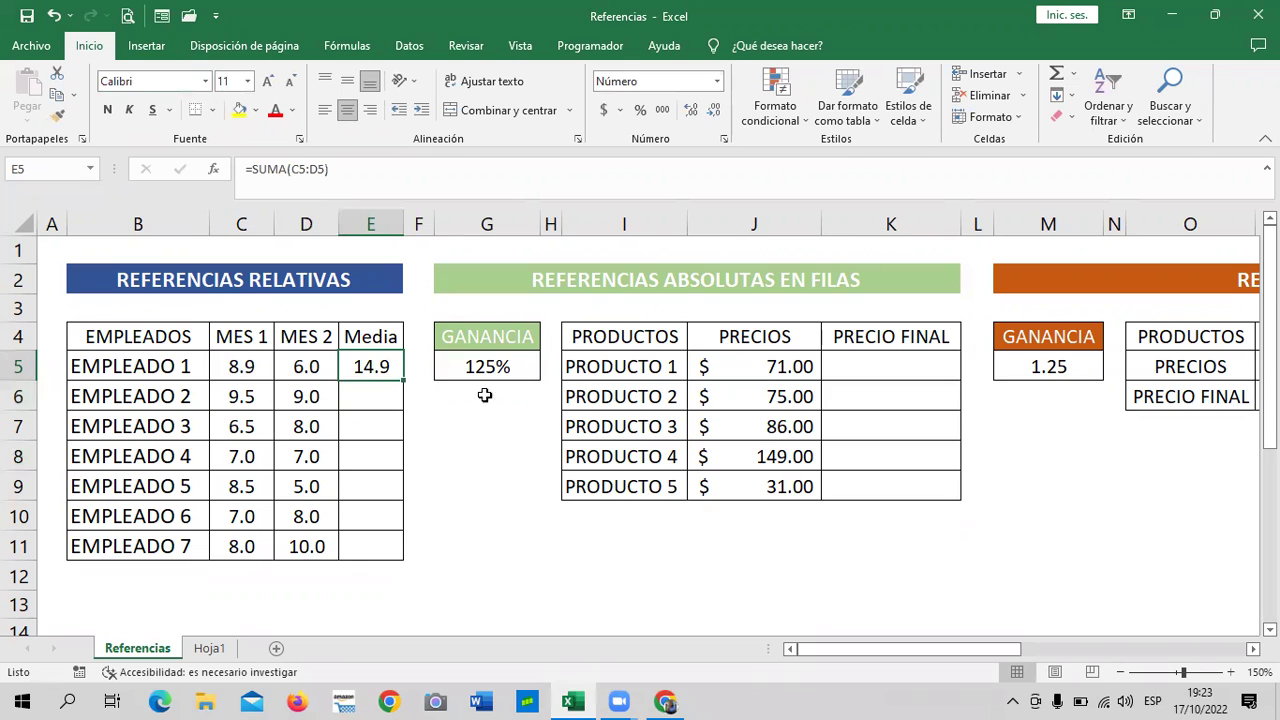
left_click(245, 365)
left_click(315, 366)
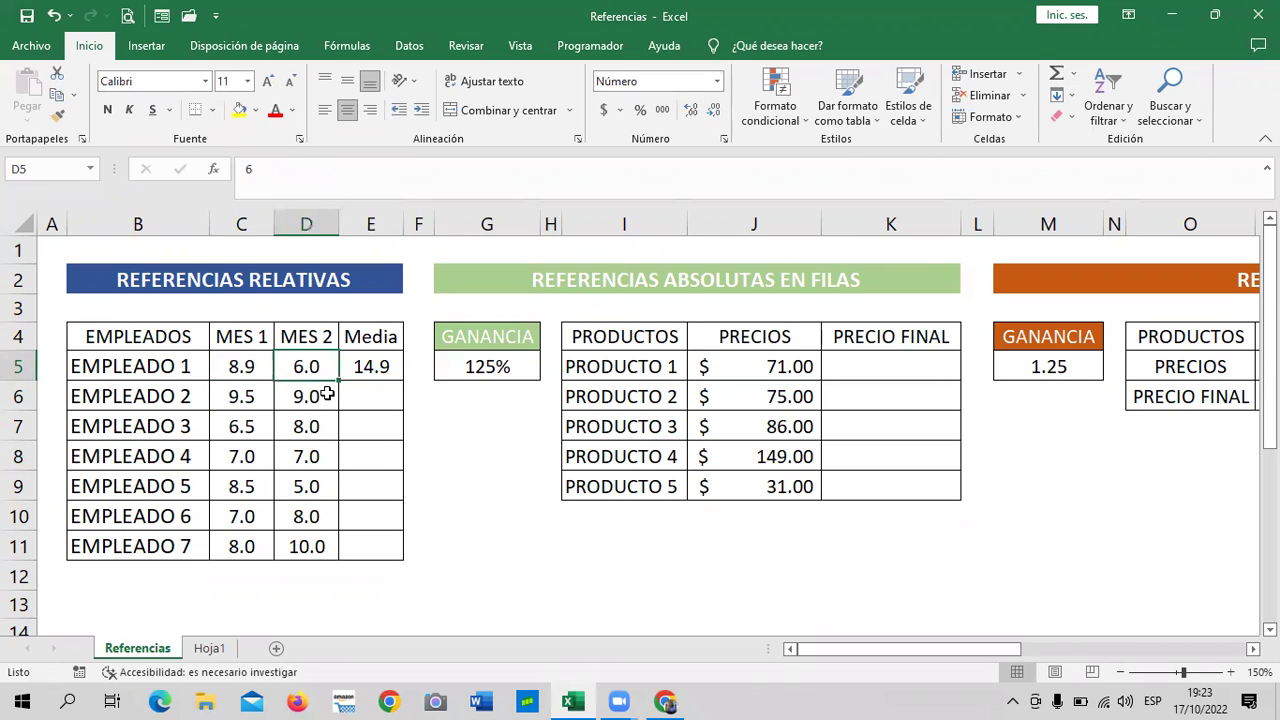
On Hoja1, enter 10 in each cell from B2 through F2.
left_click(210, 650)
left_click(392, 308)
left_click(136, 254)
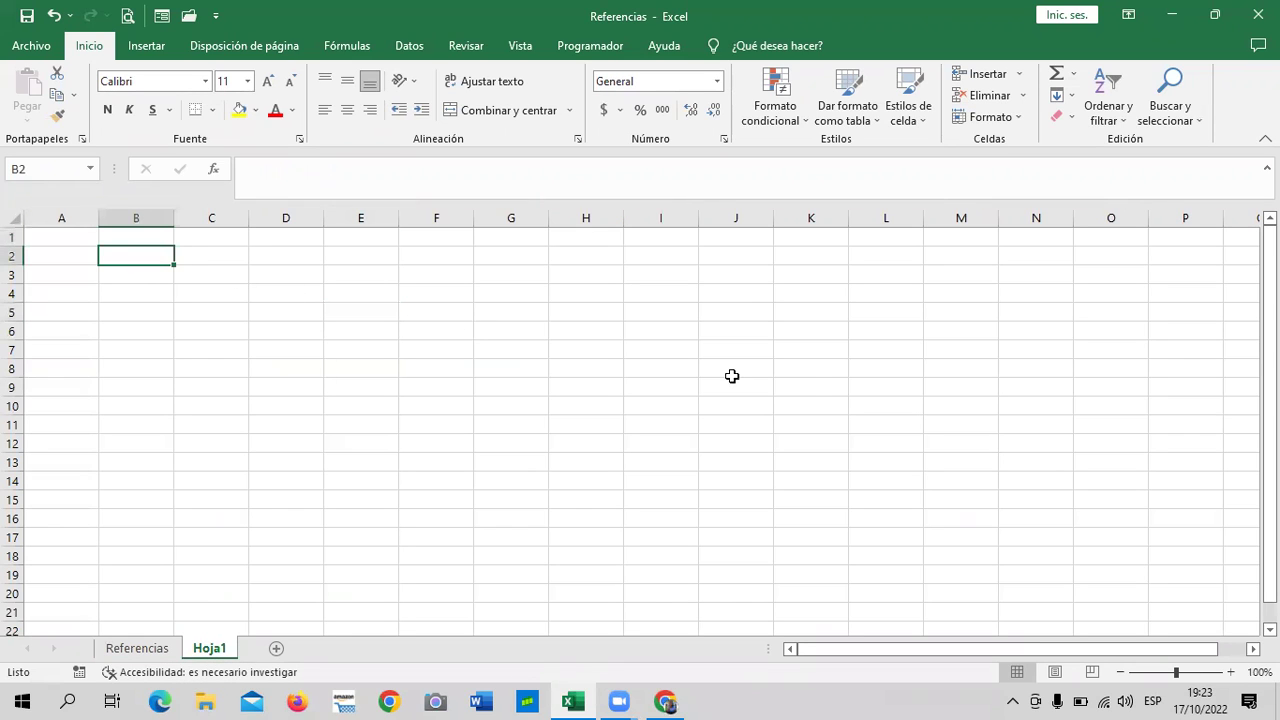
type("10")
key("Tab")
type("10")
key("Tab")
type("10")
key("Tab")
type("10")
key("Tab")
type("10")
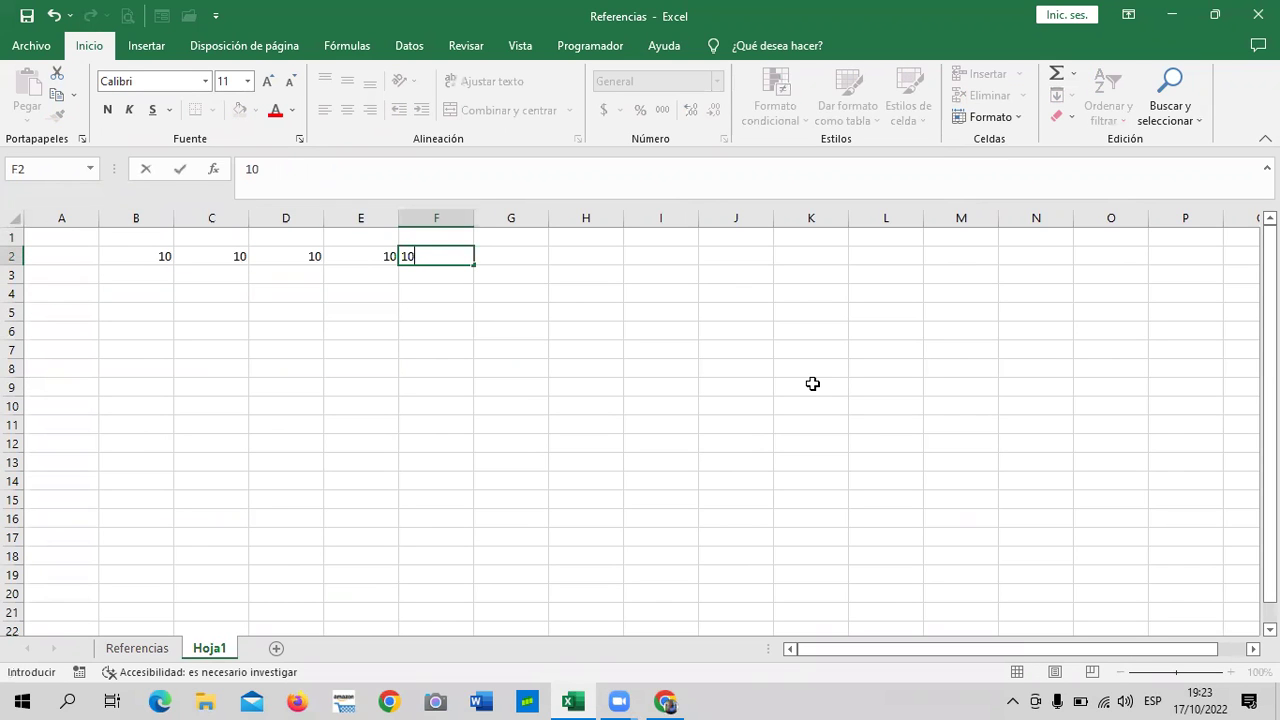
left_click(760, 384)
Total B2:F2 in G2 with =SUMA(B2:F2), showing 50.
left_click(502, 262)
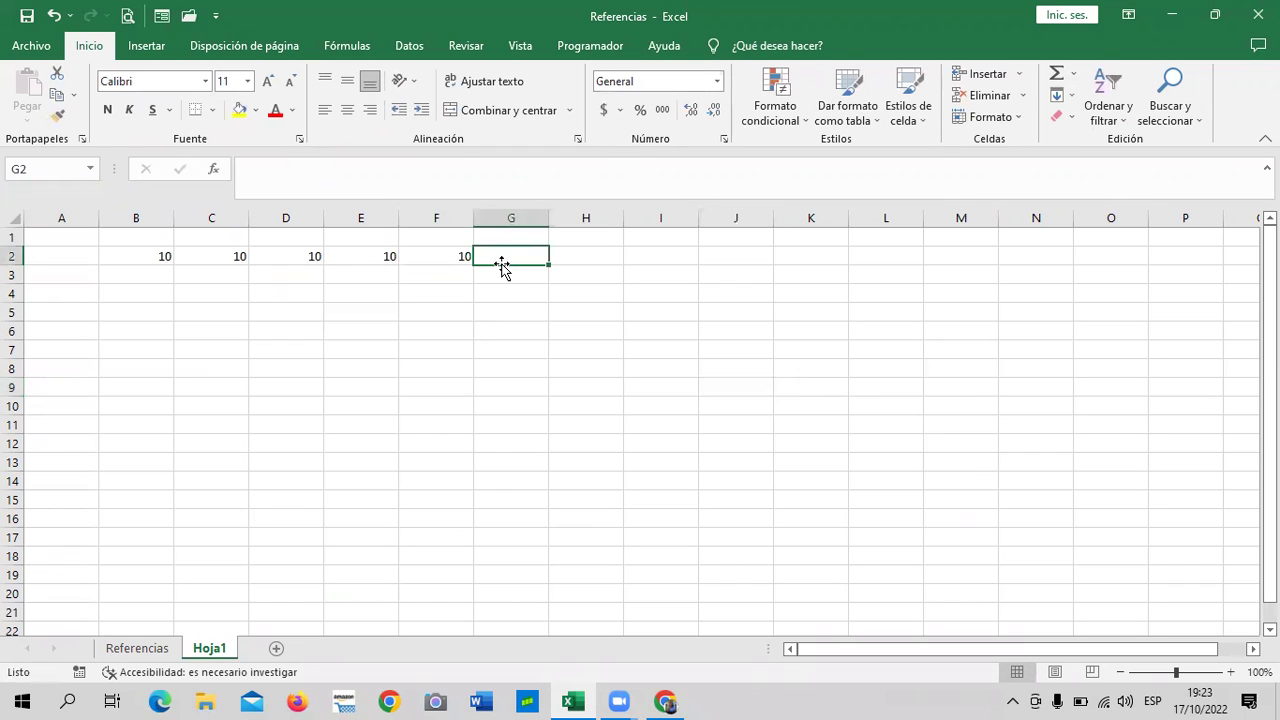
type("=su")
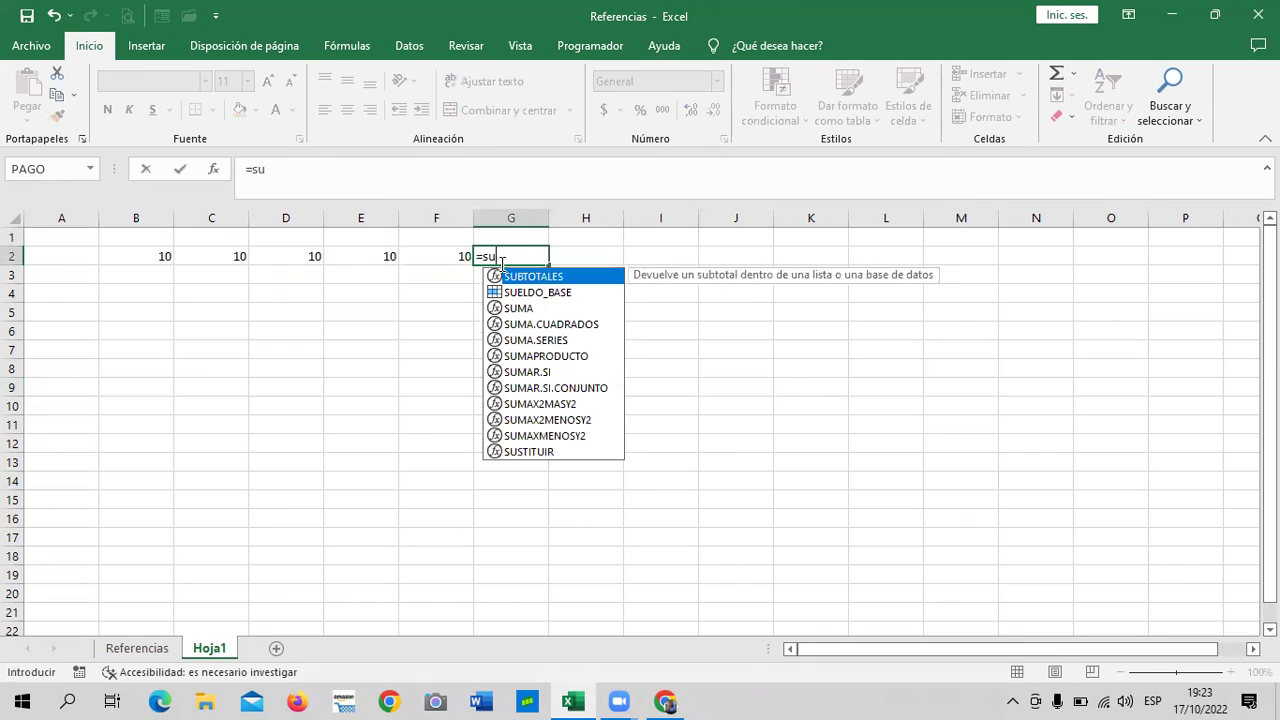
type("ma")
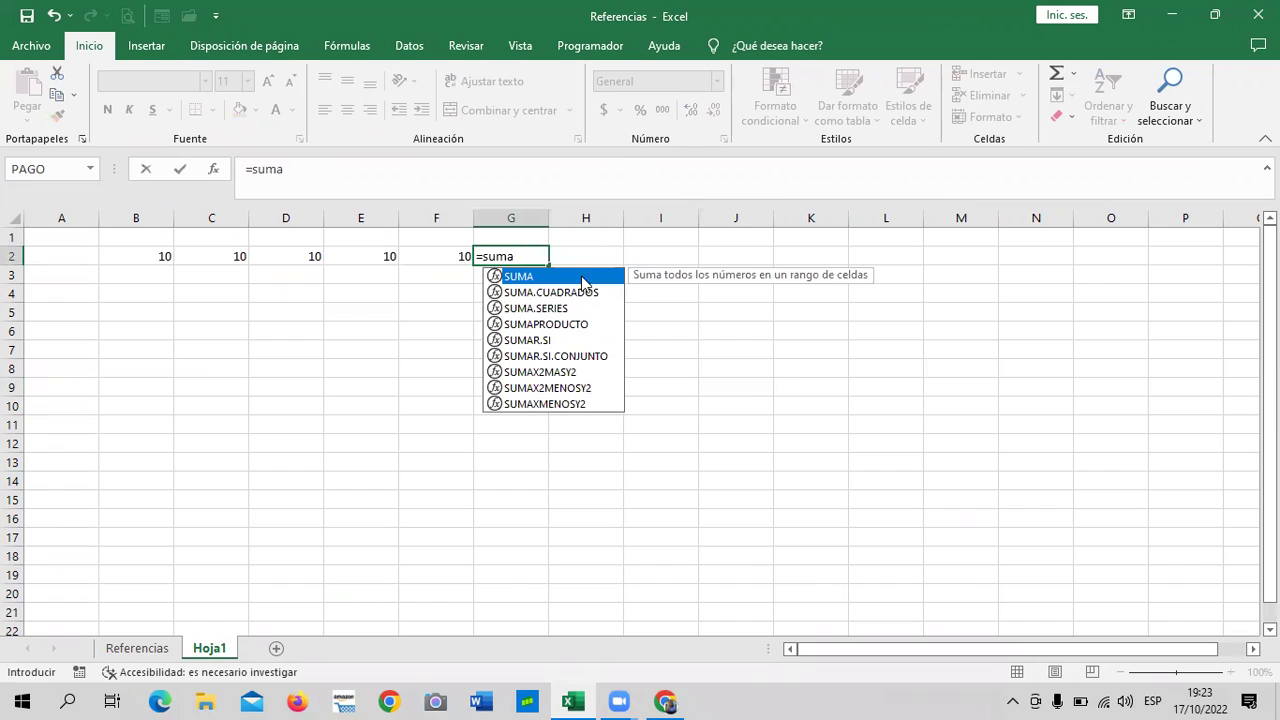
double_click(580, 274)
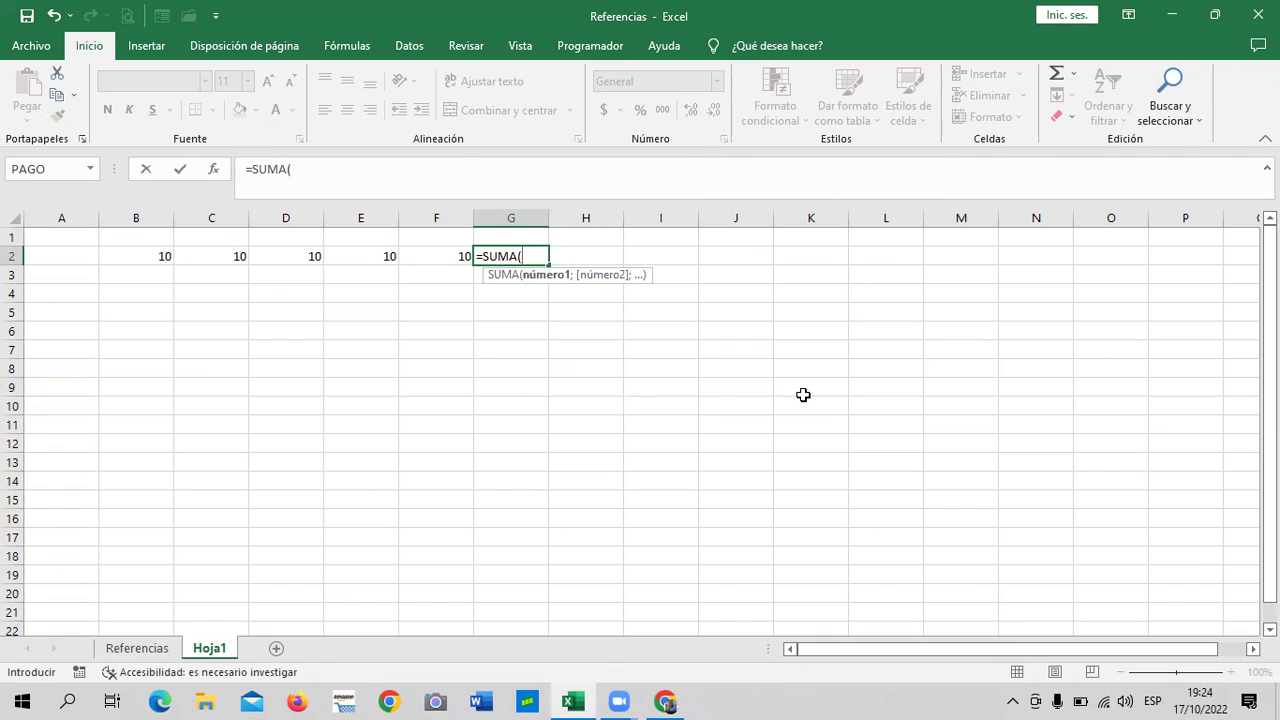
left_click(143, 254)
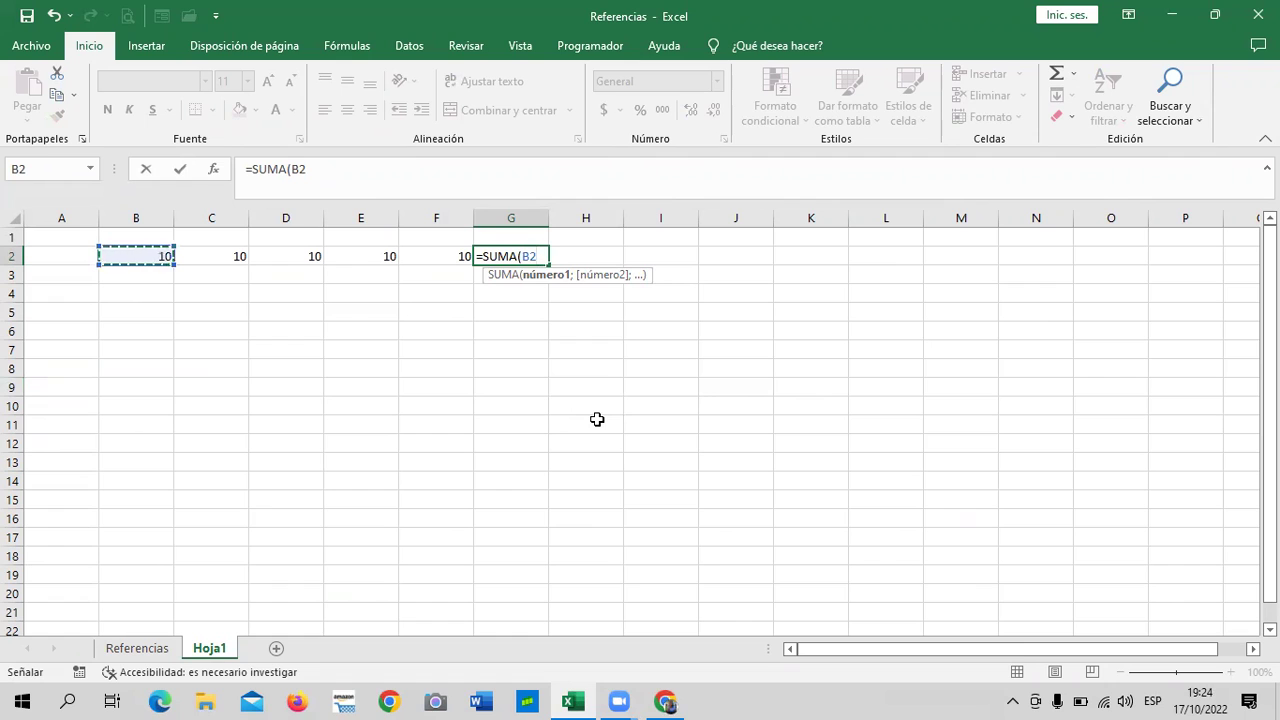
key("F8")
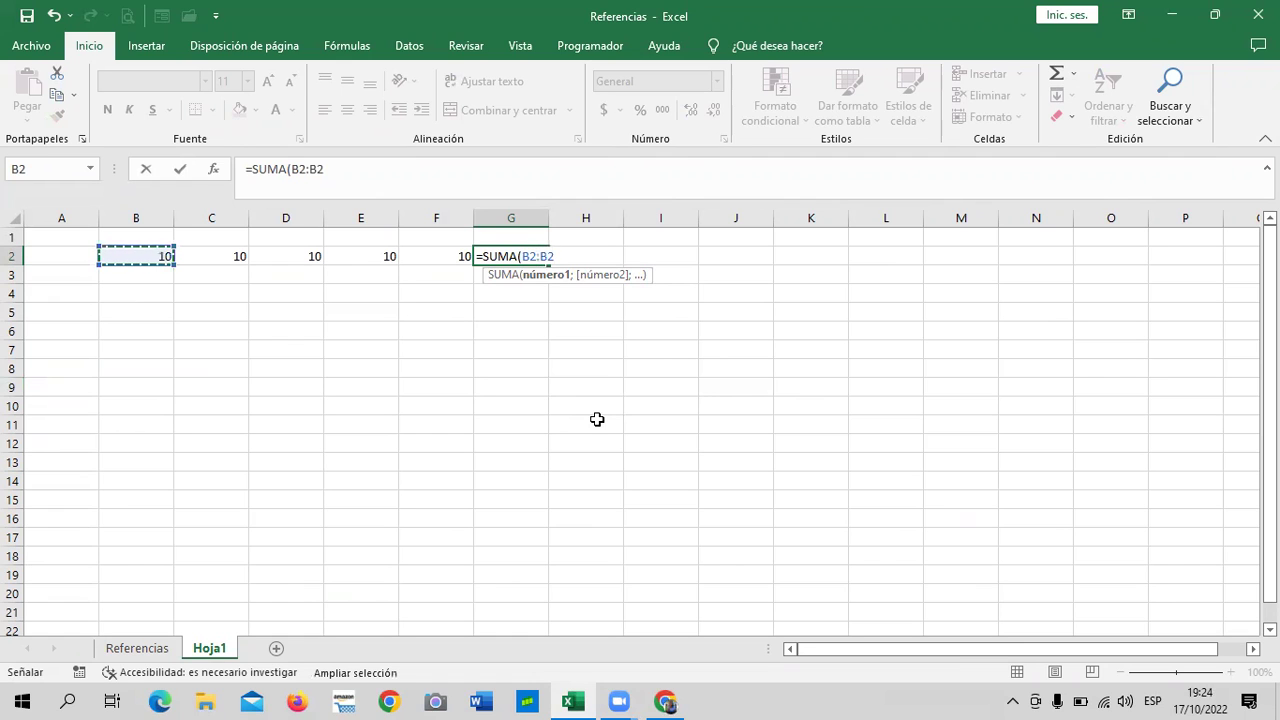
left_click(365, 172)
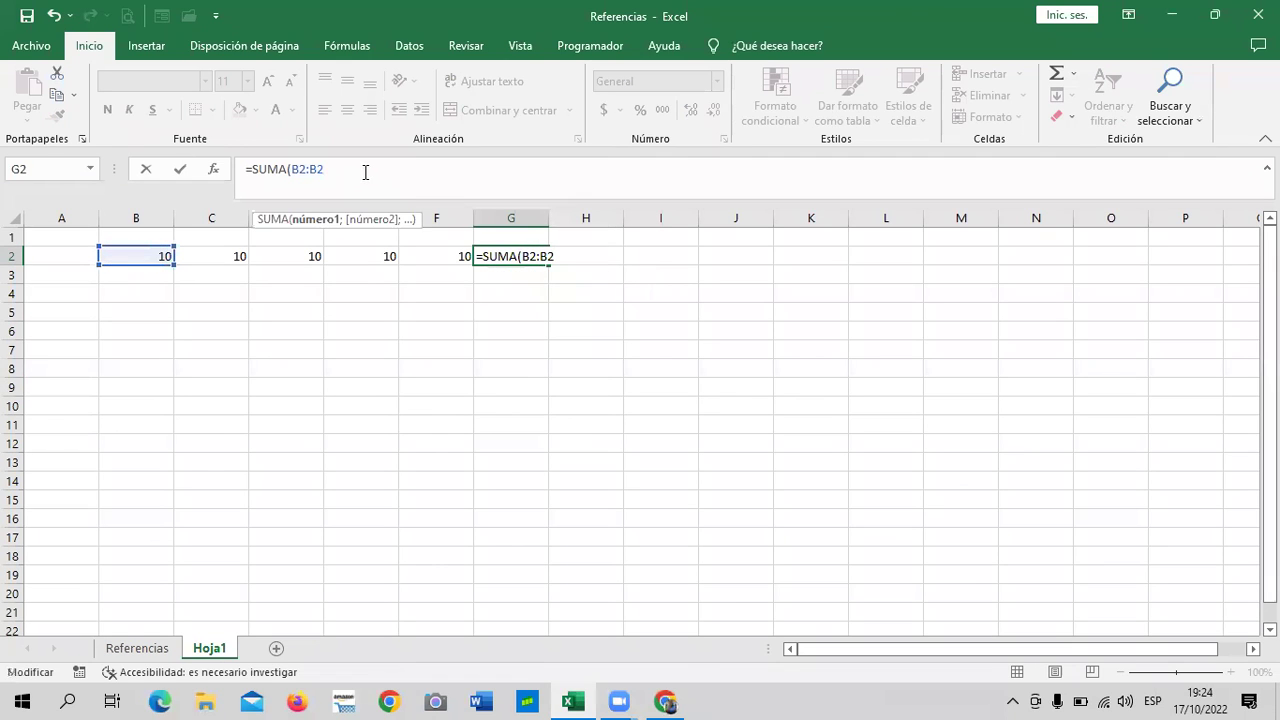
key("BackSpace")
left_click(441, 253)
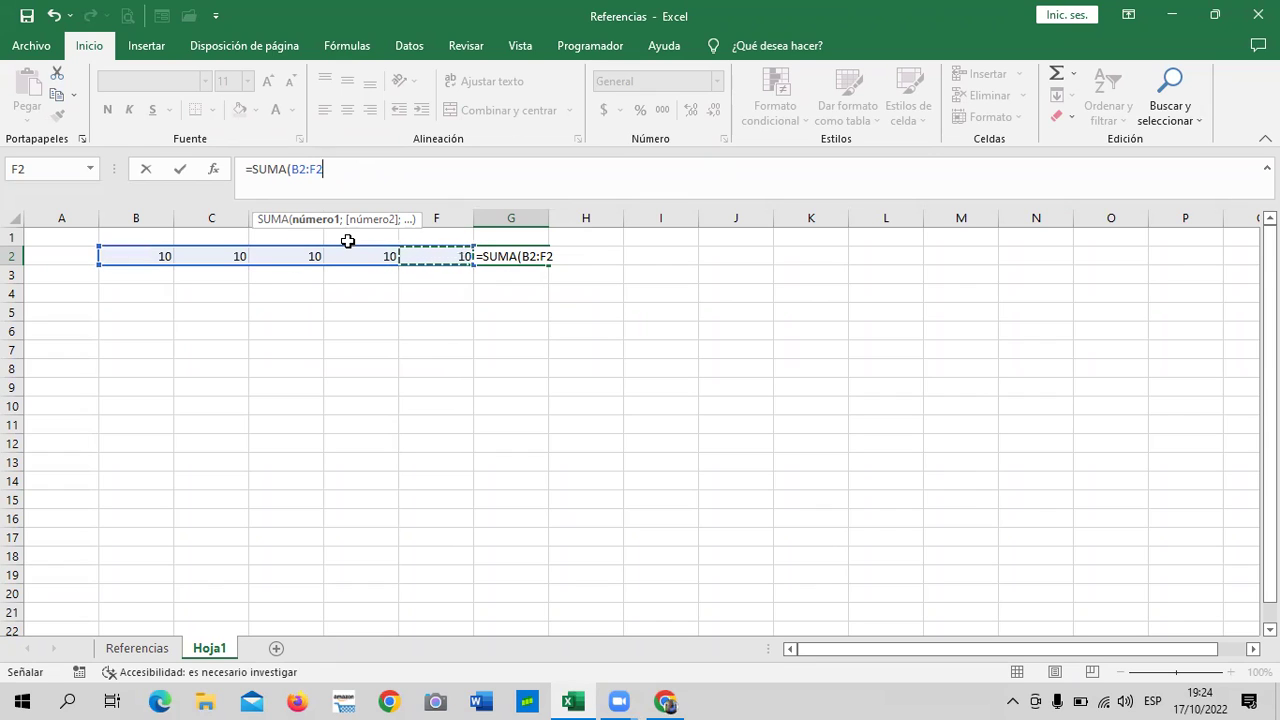
type(")")
key("Return")
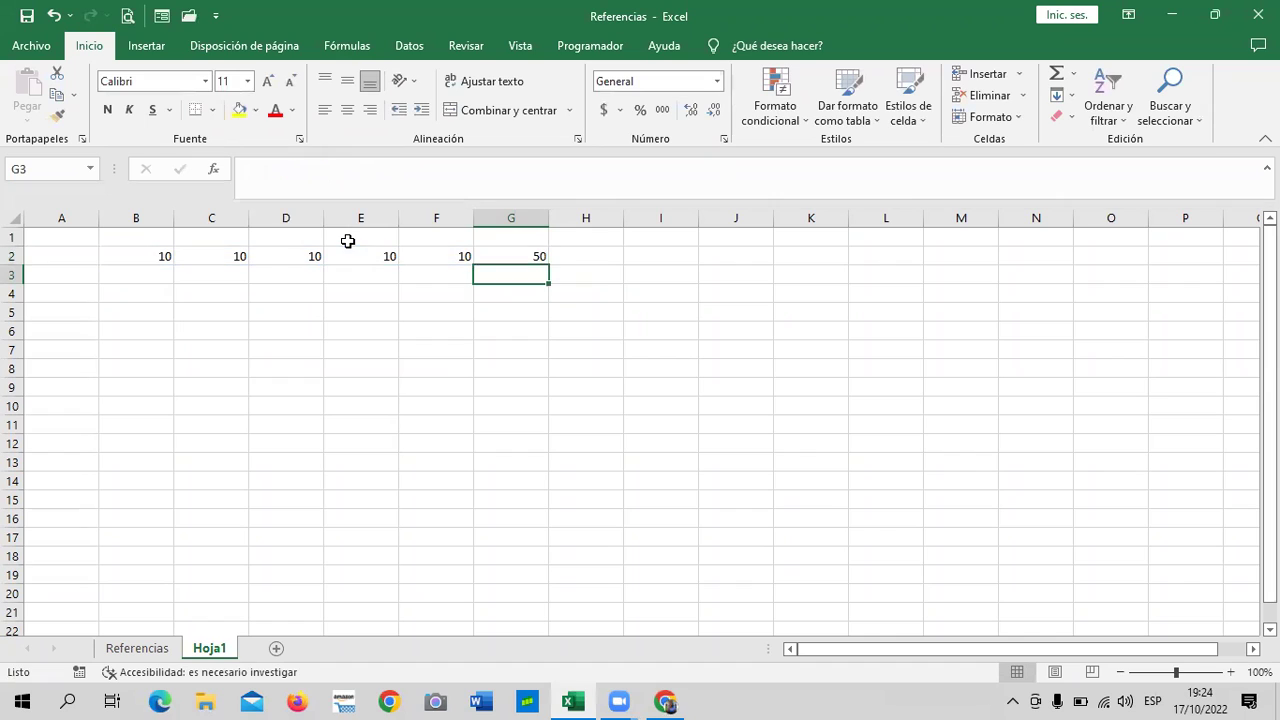
left_click(503, 254)
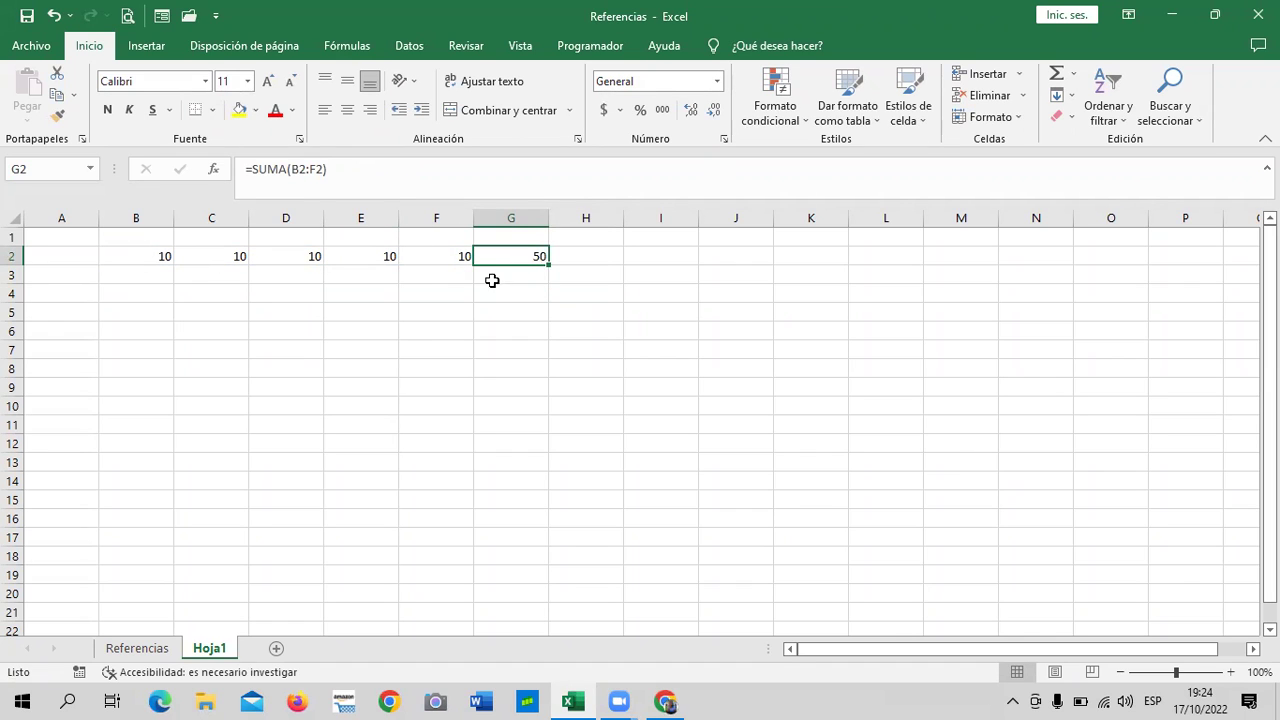
left_click(151, 309)
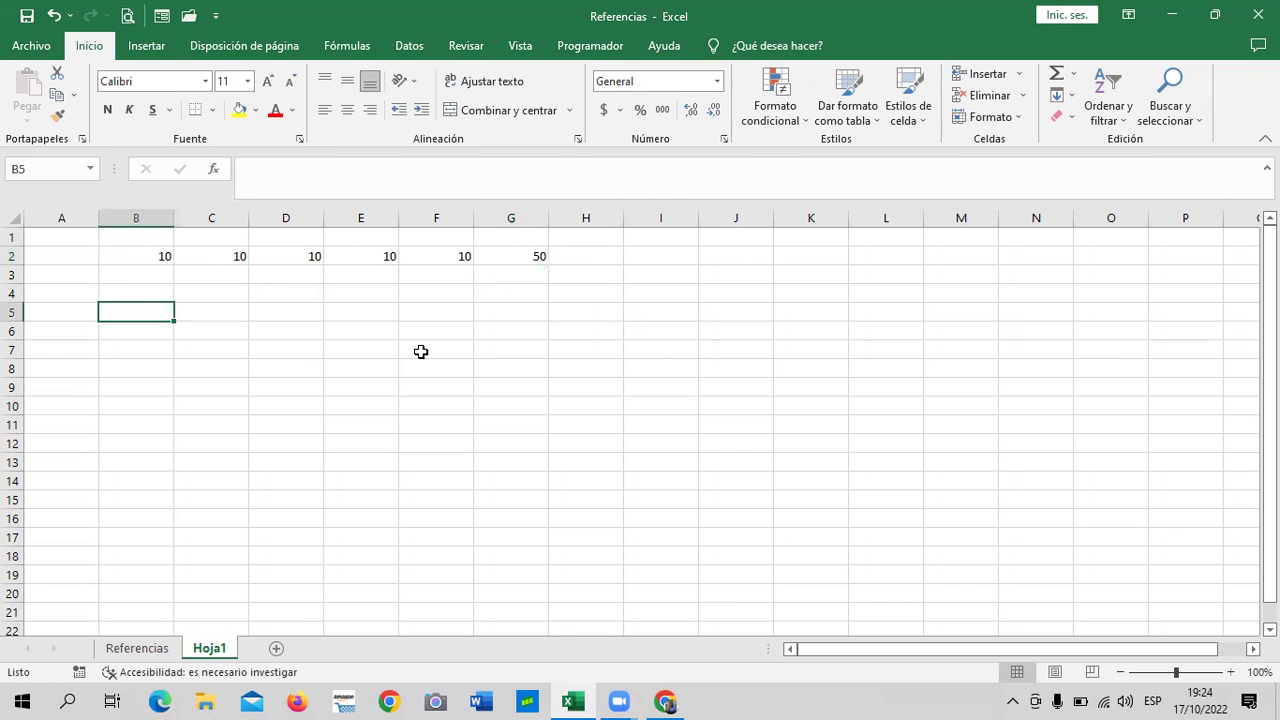
Enter 10 in each cell from B5 through F5.
type("10")
key("Tab")
type("10")
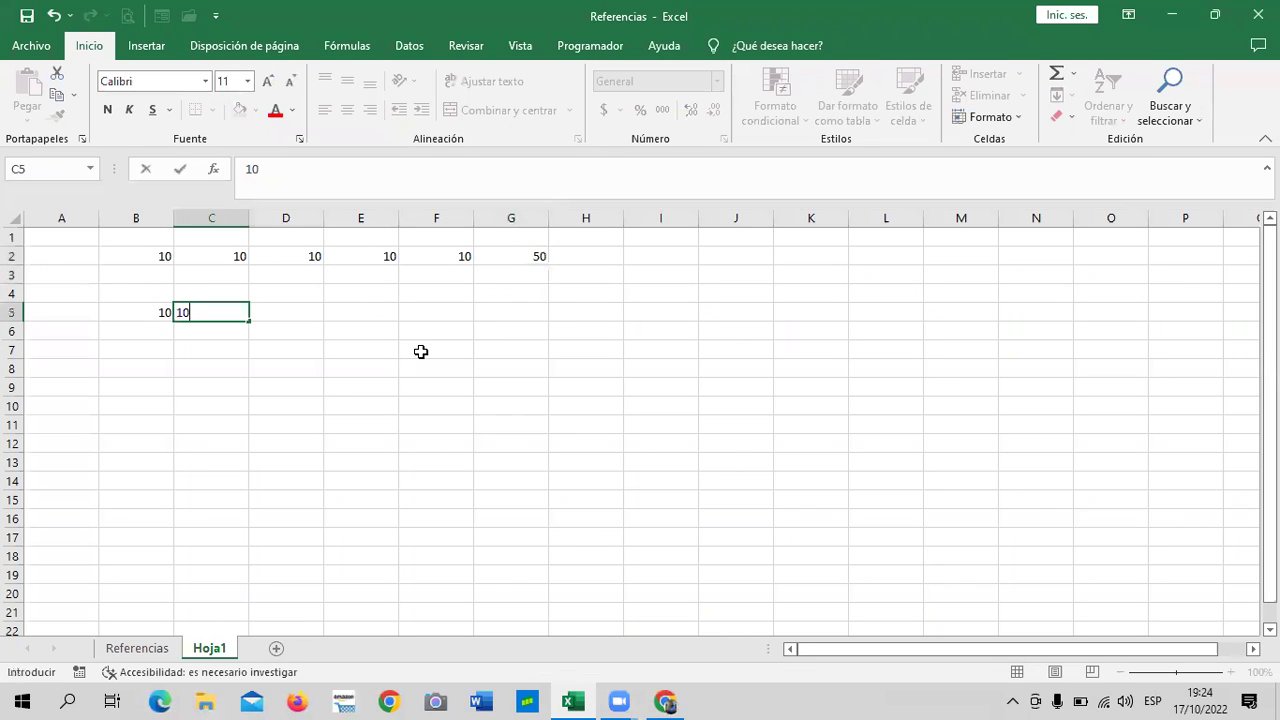
key("Tab")
type("10")
key("Tab")
type("10")
key("Tab")
type("10")
key("Tab")
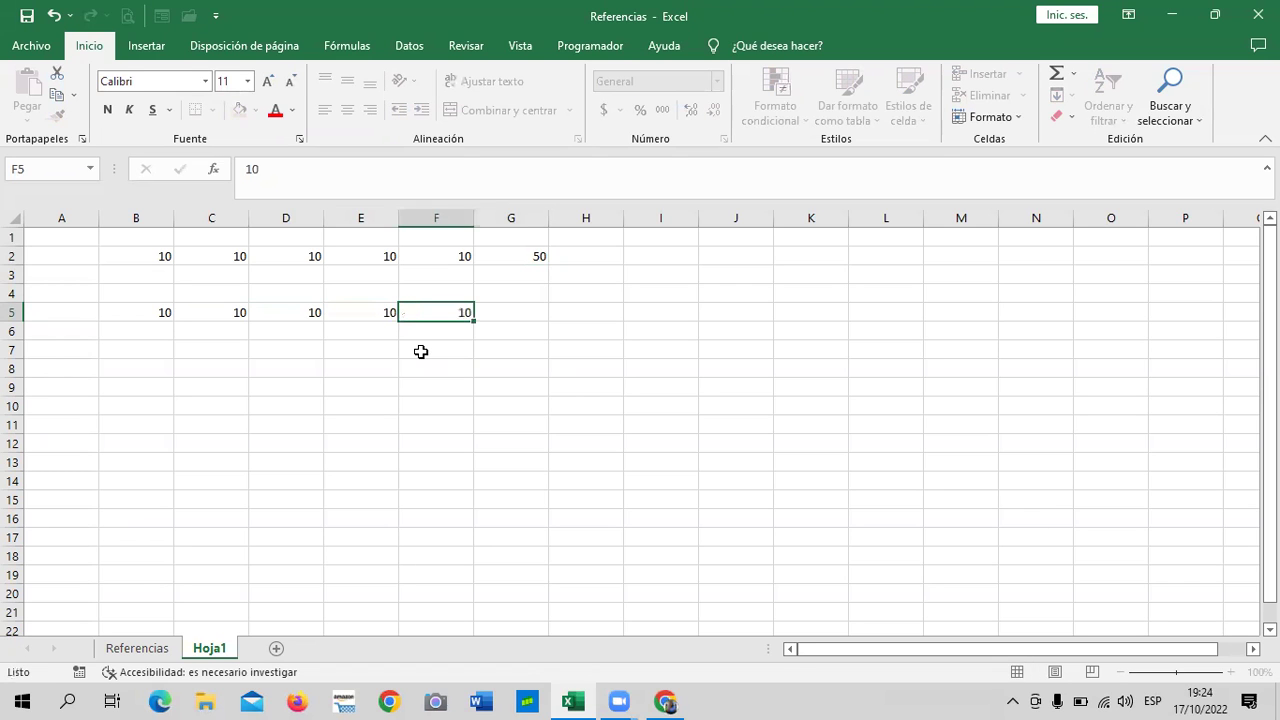
Sum only B5, D5 and F5 in G5 with =SUMA(B5;D5;F5), giving 30.
type("=")
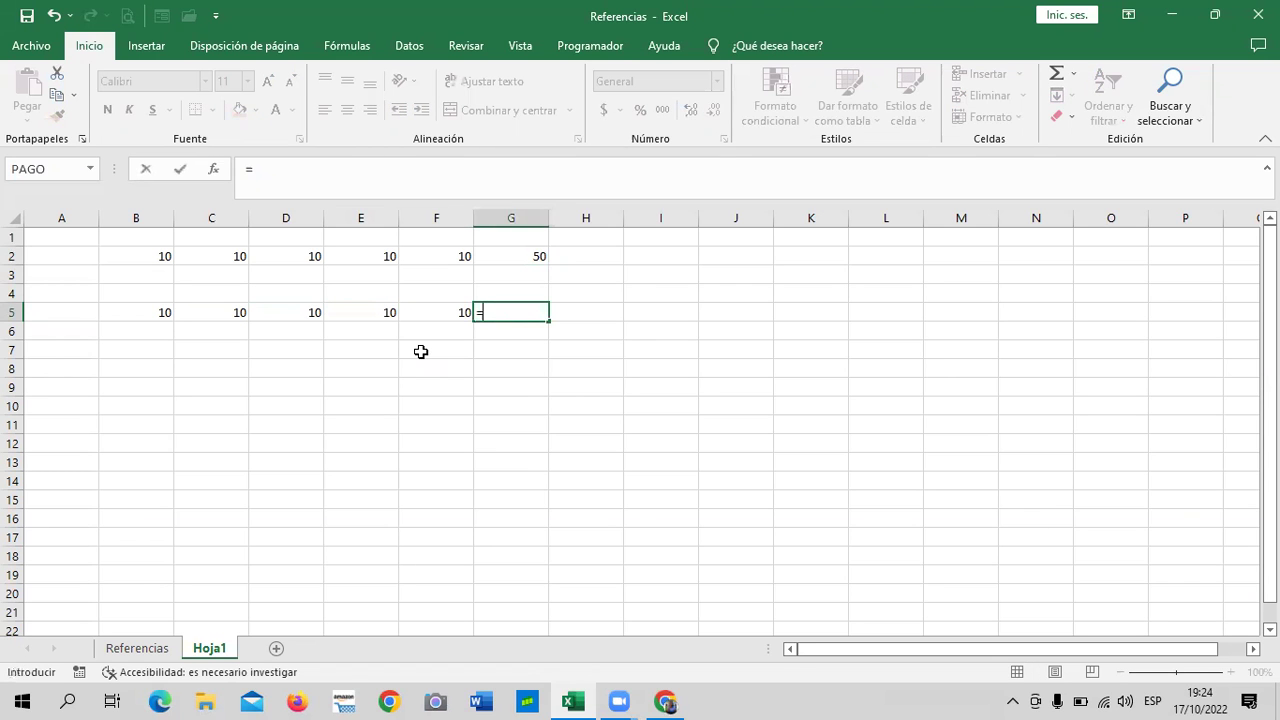
type("suma")
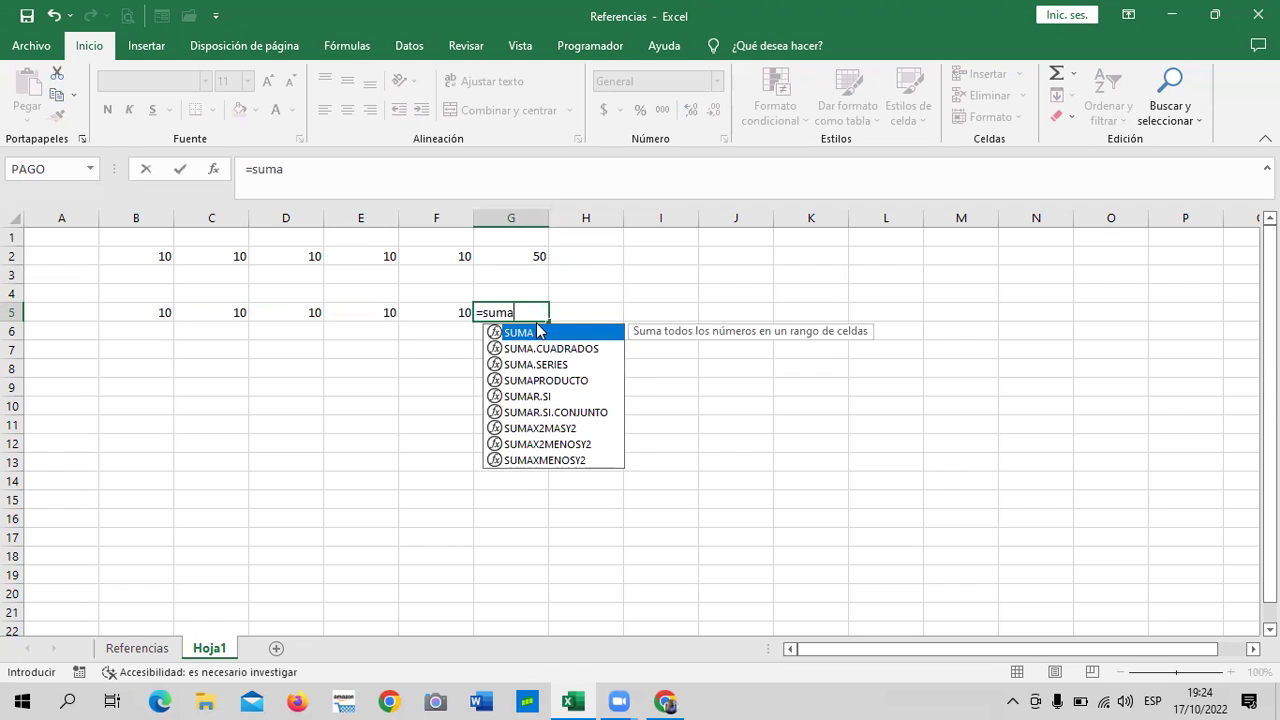
double_click(538, 333)
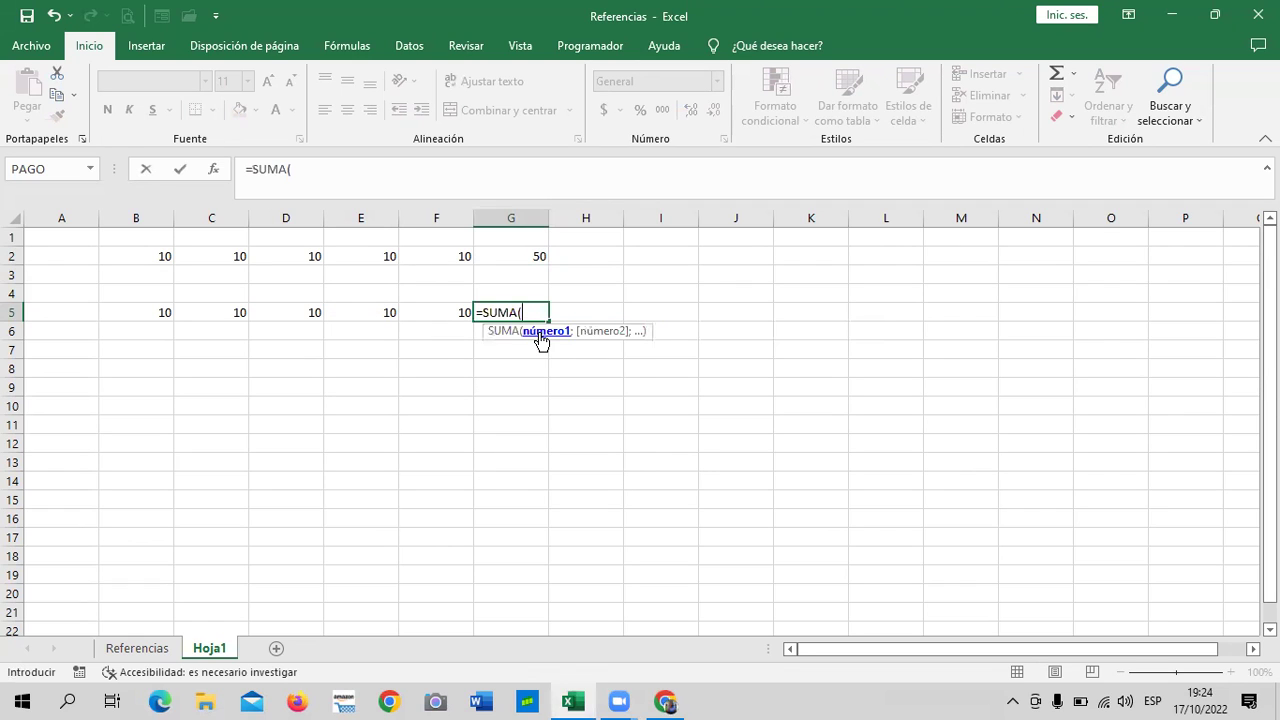
left_click(167, 312)
type(";")
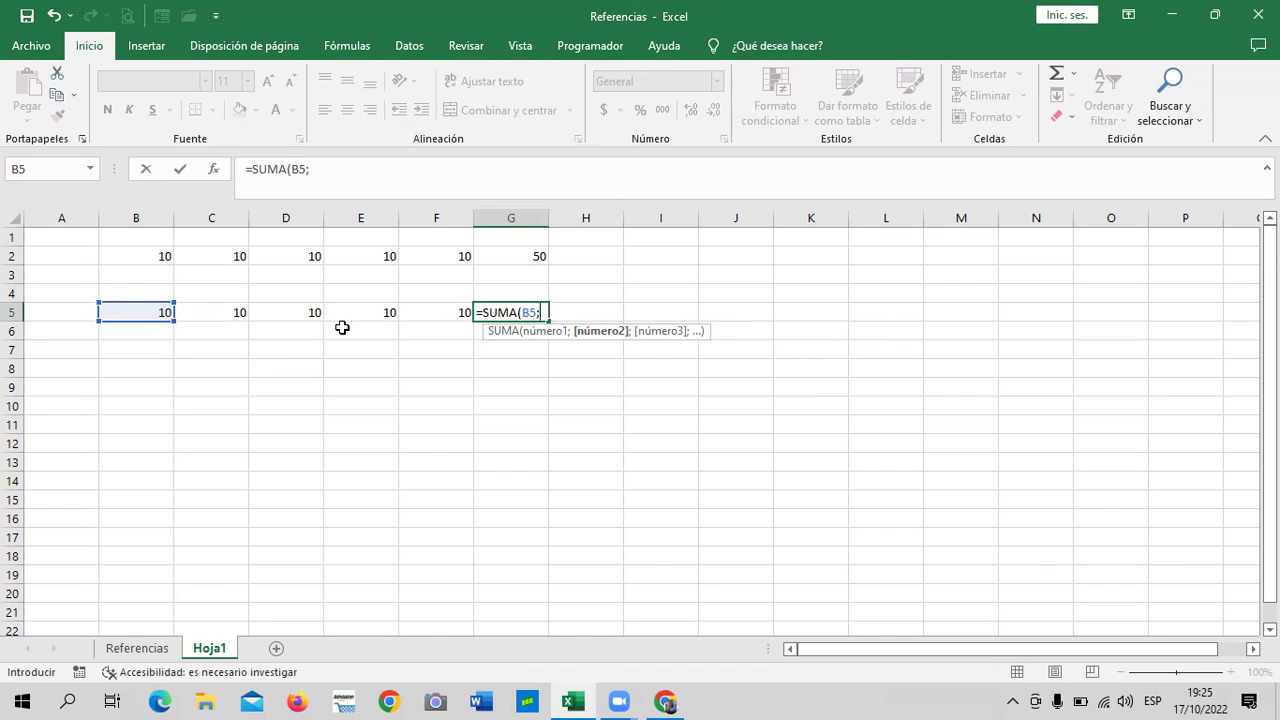
left_click(301, 312)
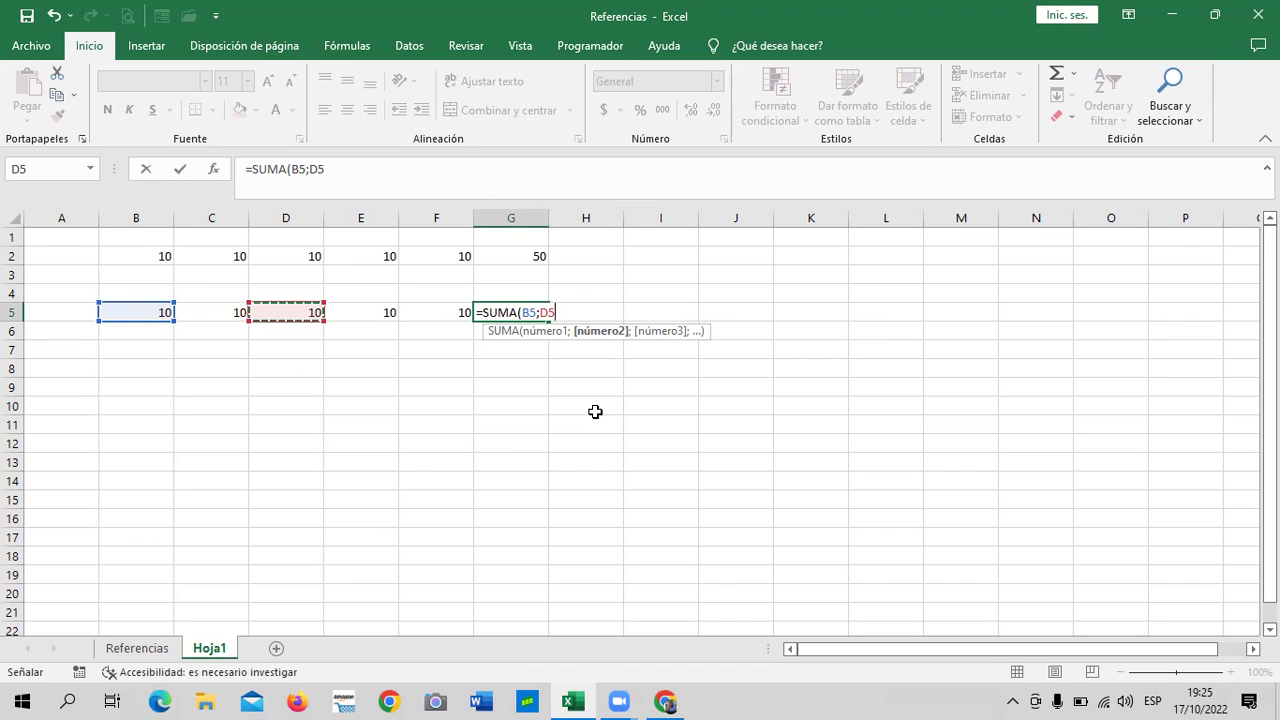
type(";")
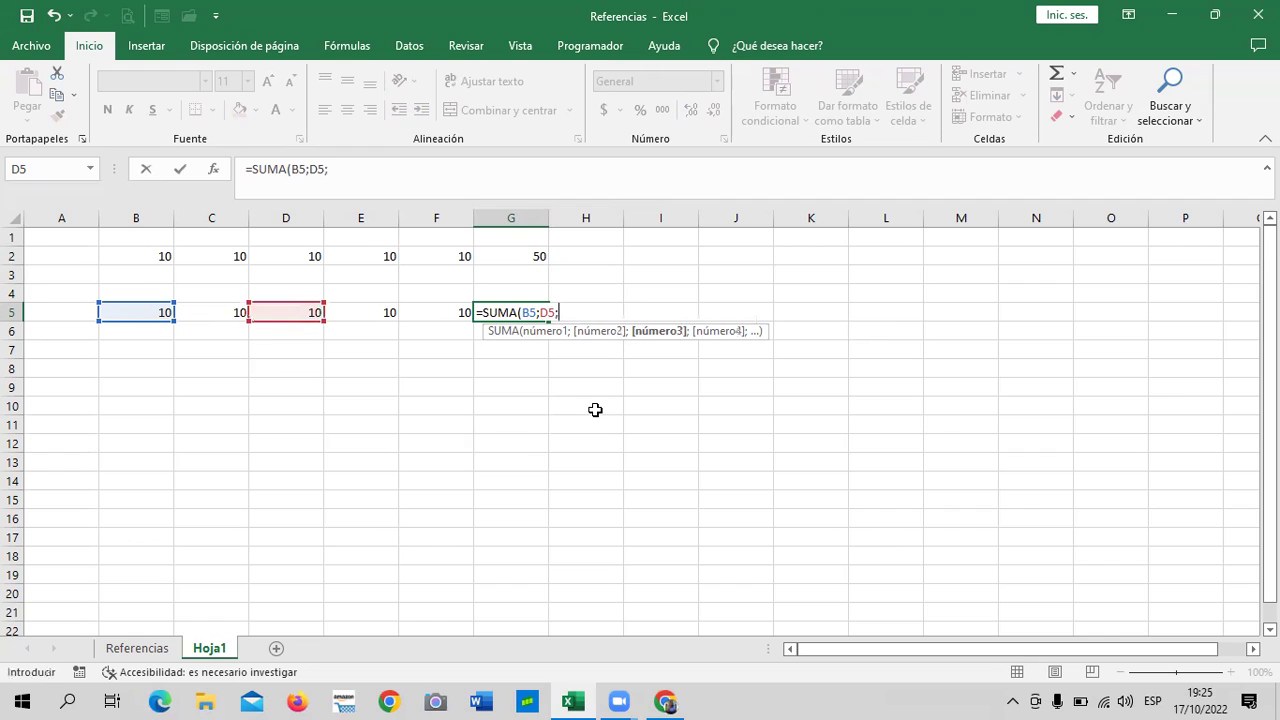
left_click(443, 312)
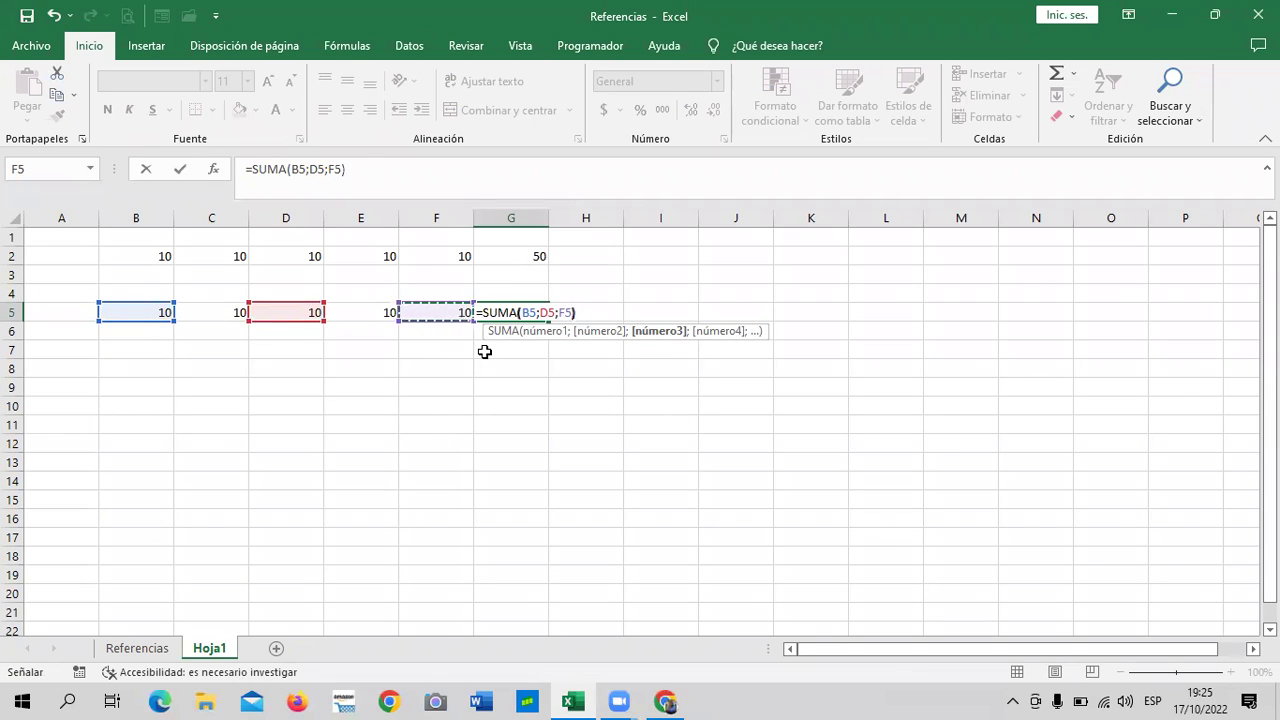
type(")")
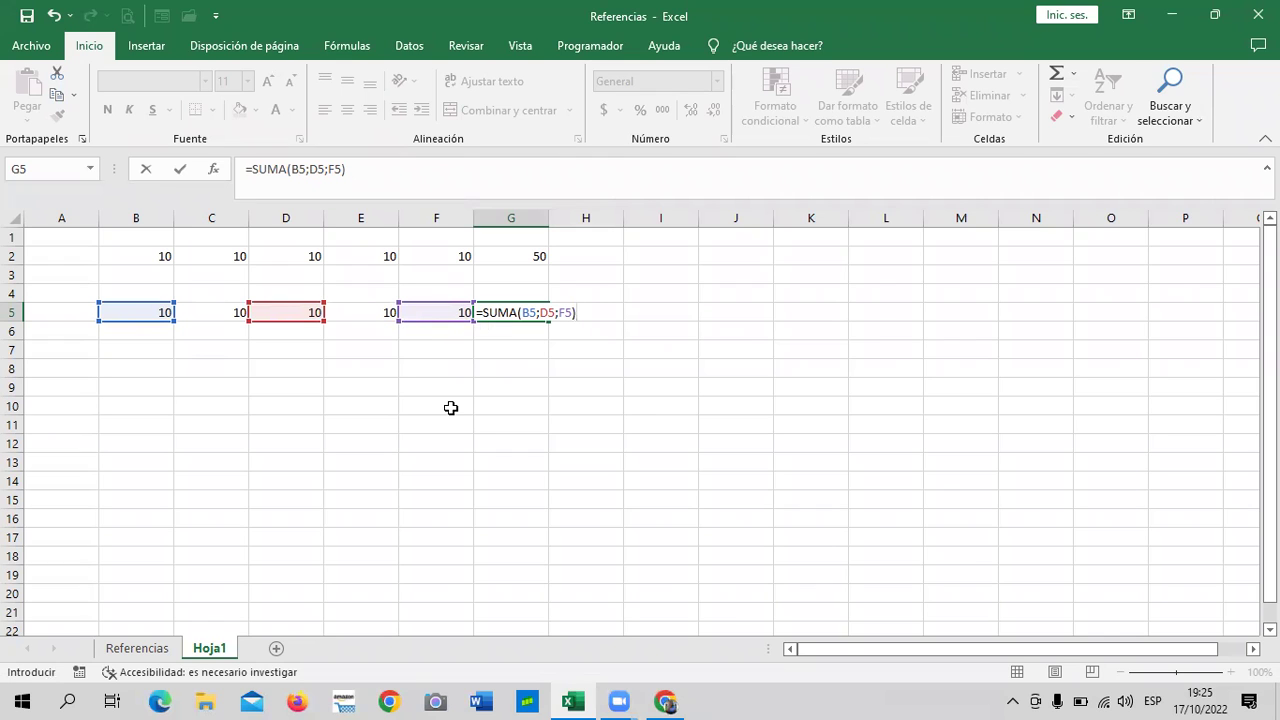
key("Return")
left_click(650, 330)
left_click(502, 297)
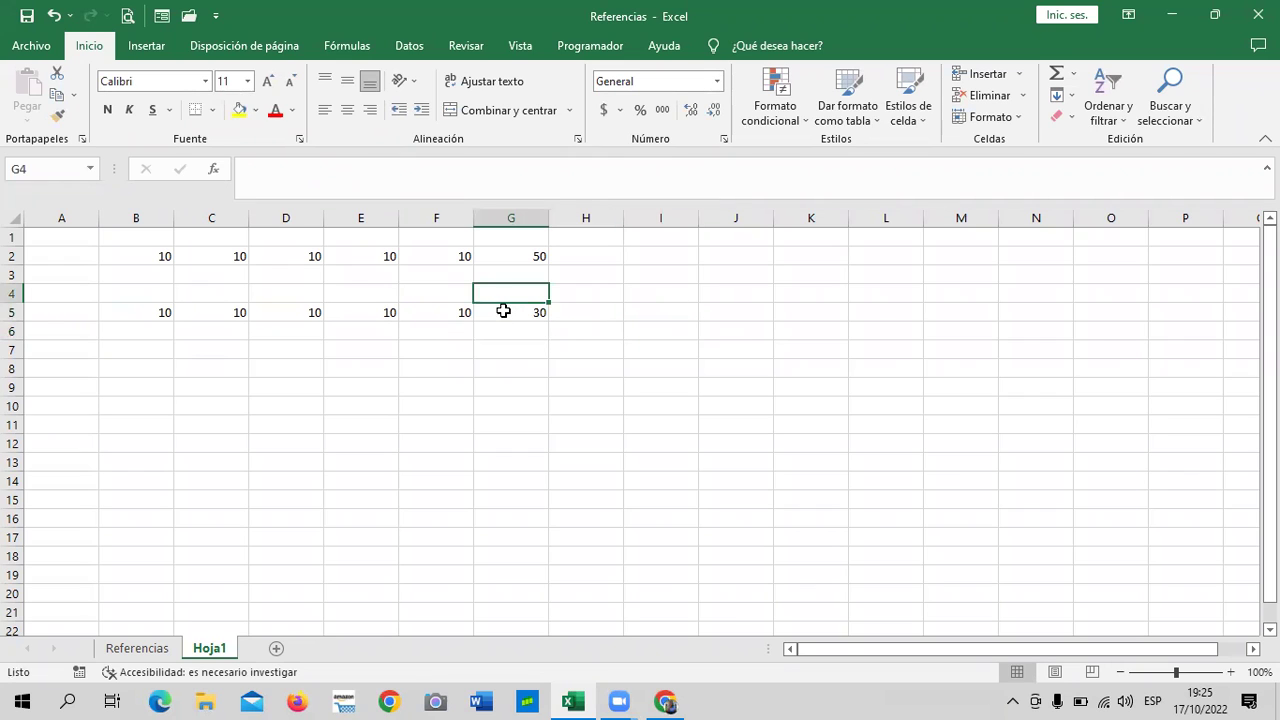
left_click(500, 310)
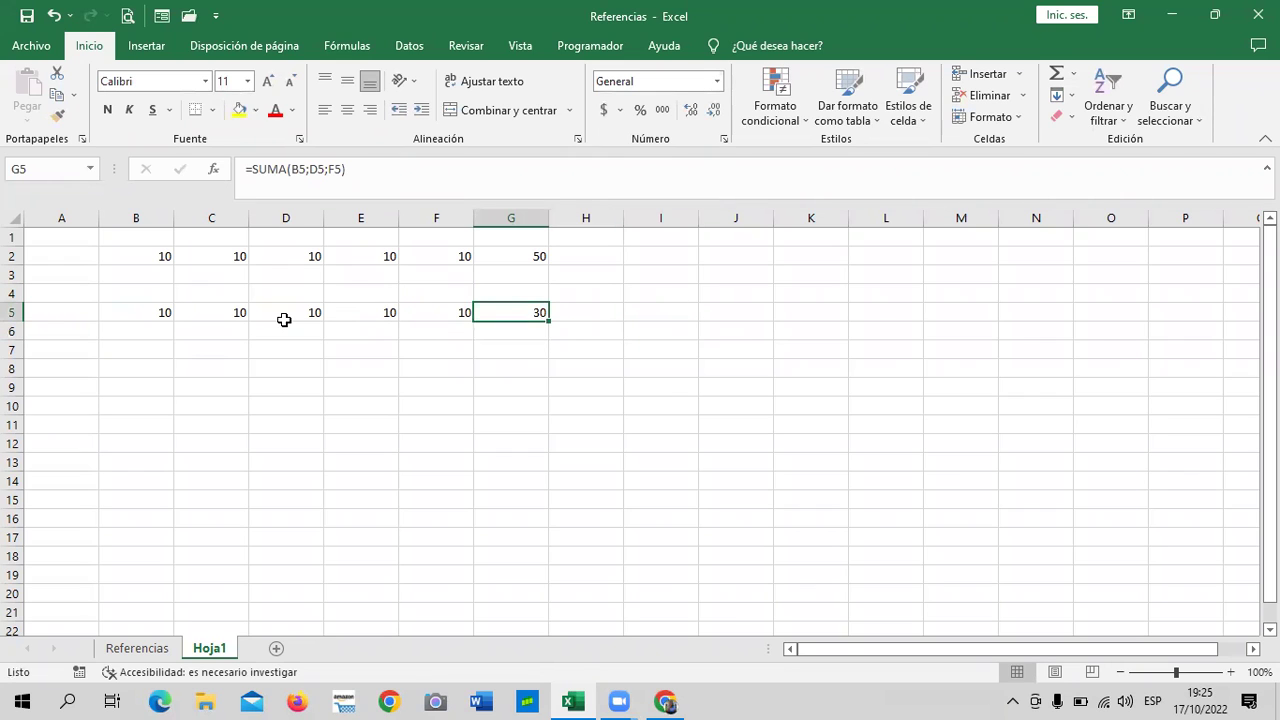
left_click(219, 310)
left_click(286, 309)
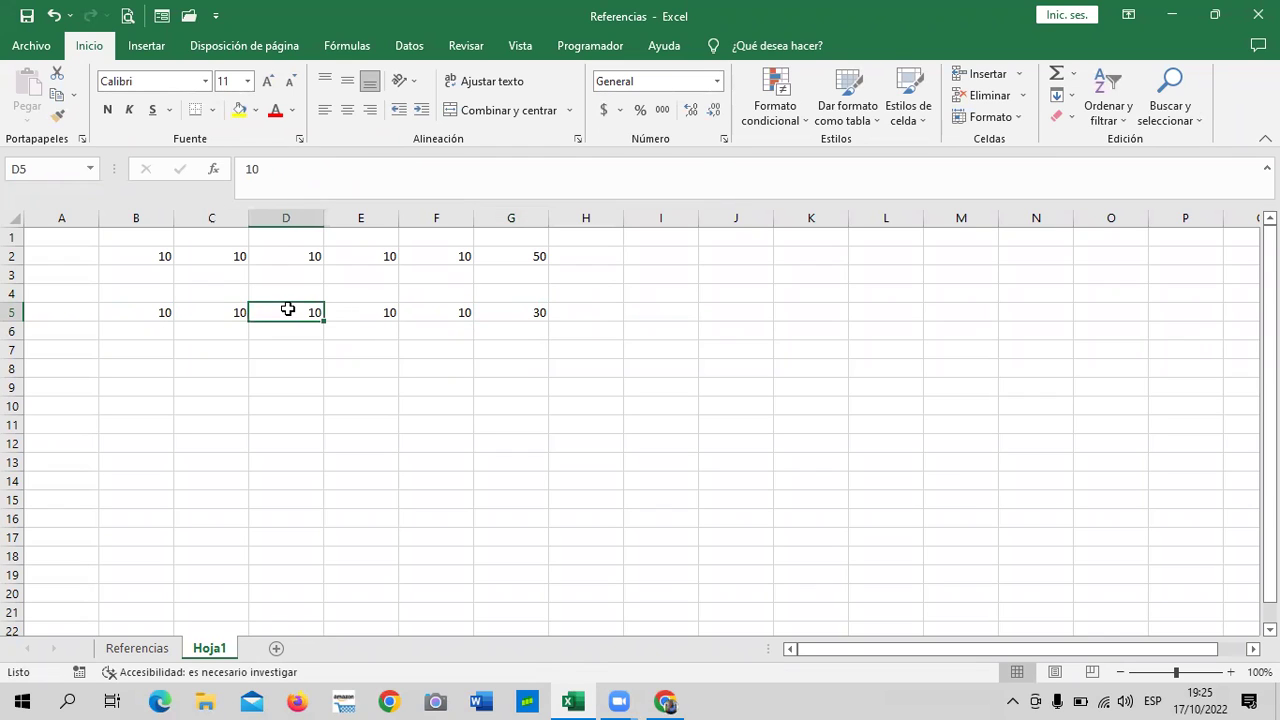
left_click(368, 311)
left_click(284, 312)
left_click(237, 312)
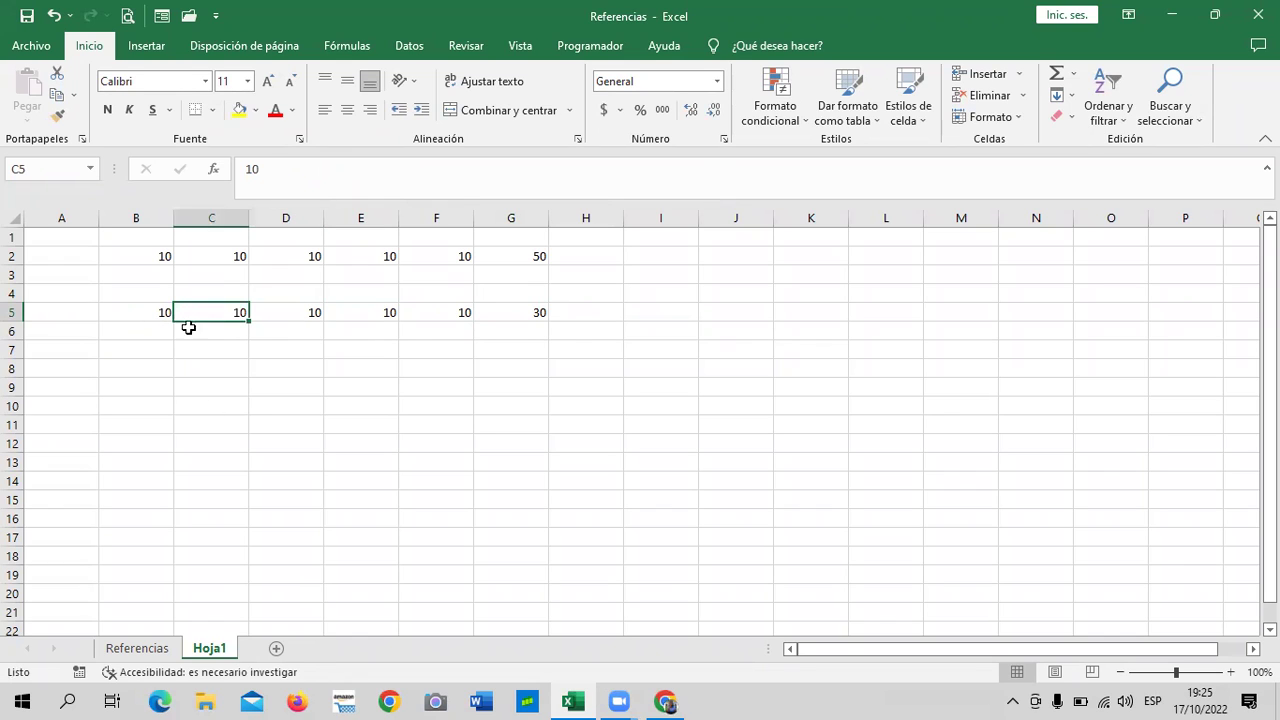
left_click(133, 312)
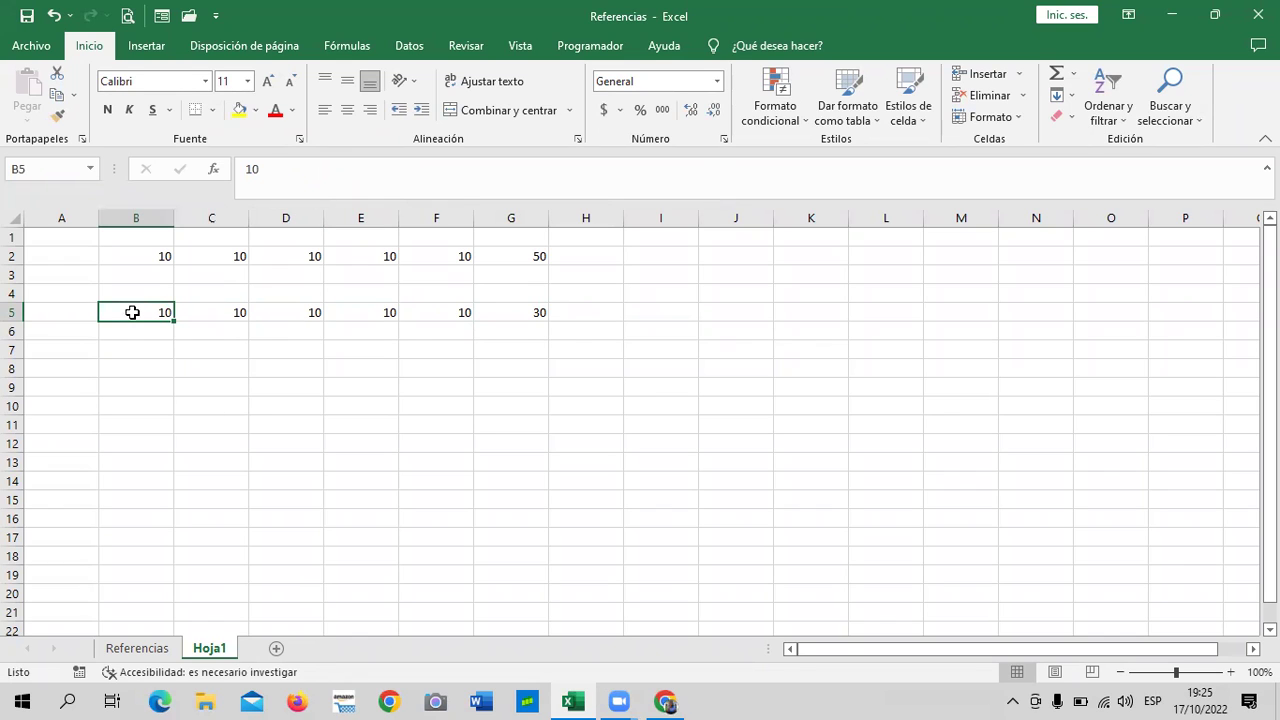
left_click(234, 310)
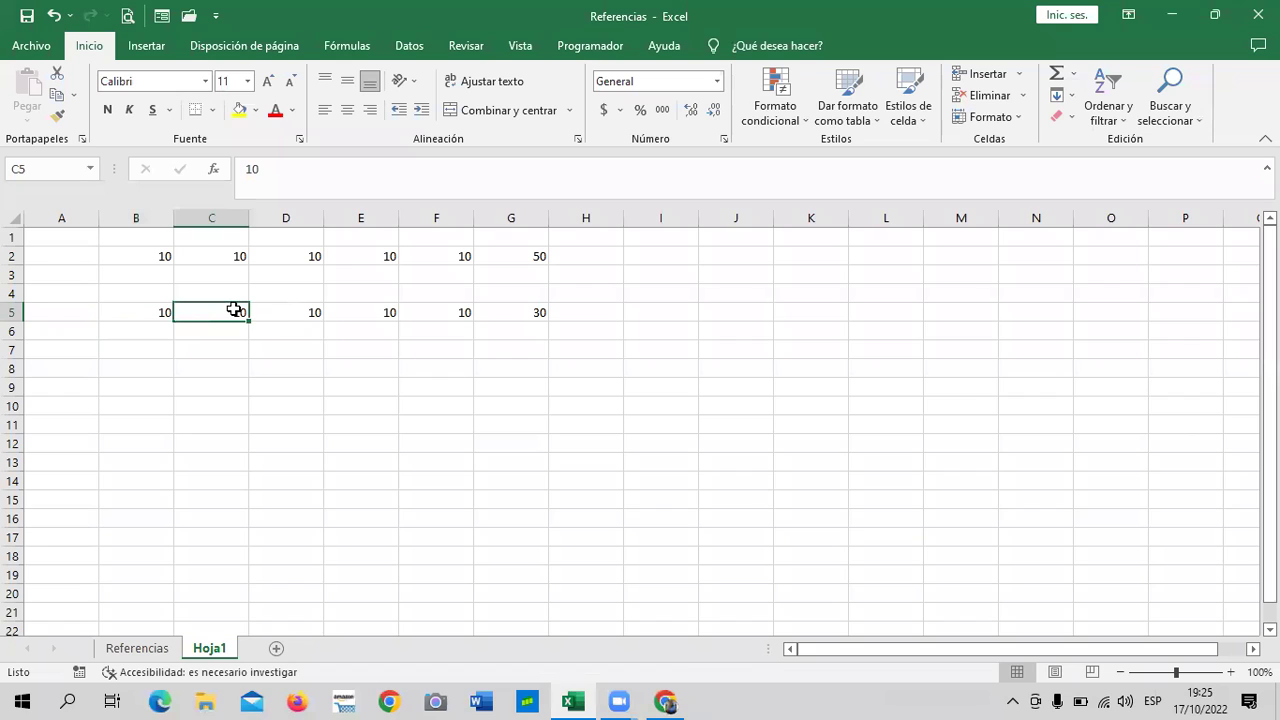
left_click(292, 308)
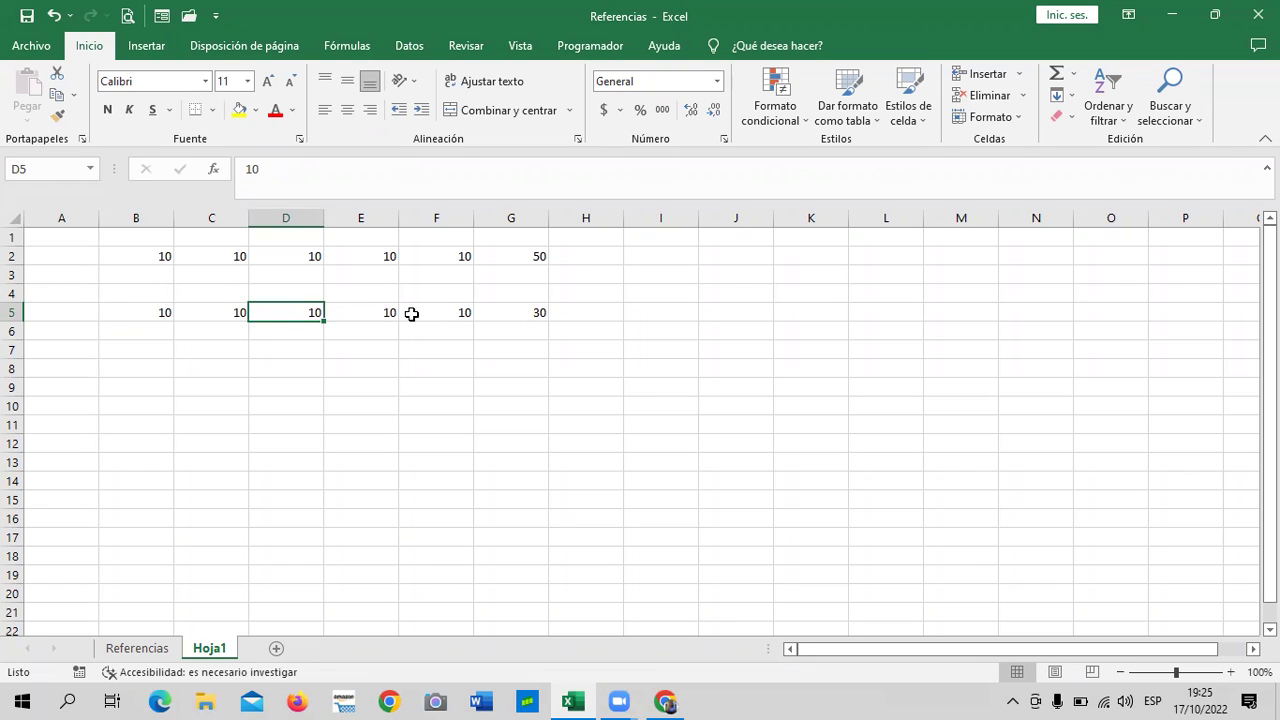
left_click(514, 308)
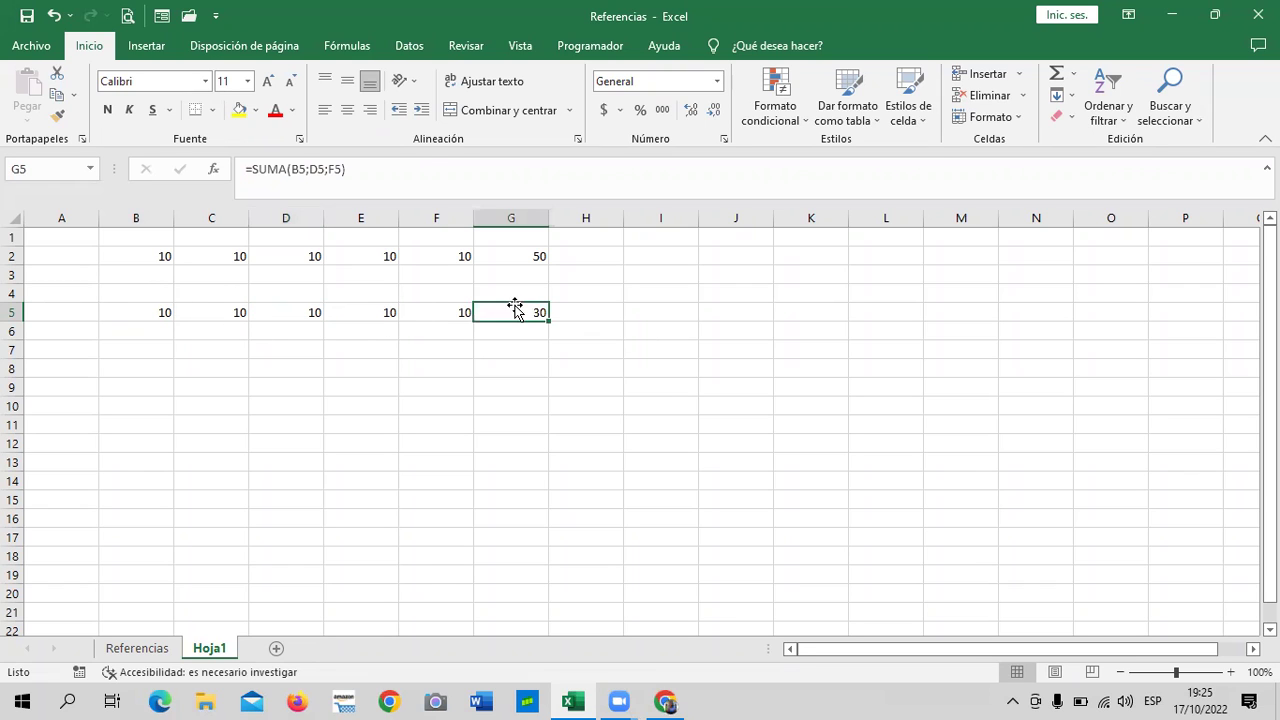
left_click(428, 162)
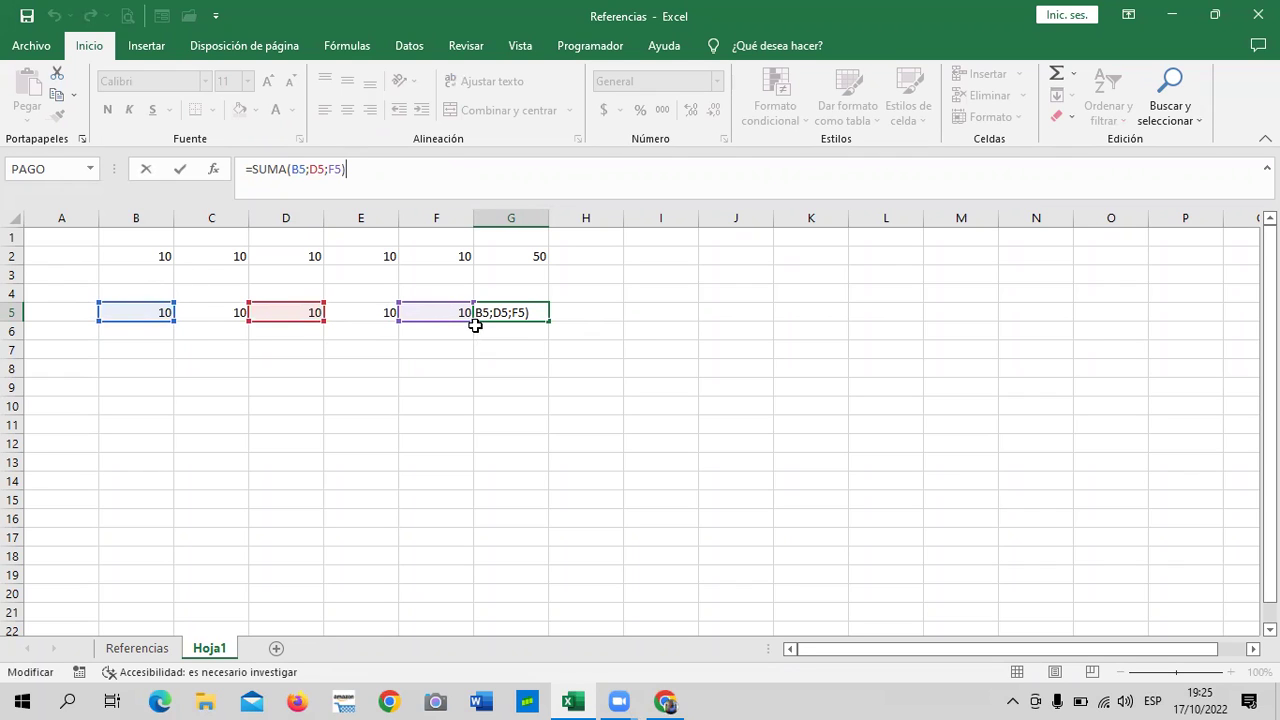
key("Return")
left_click(514, 256)
left_click(428, 170)
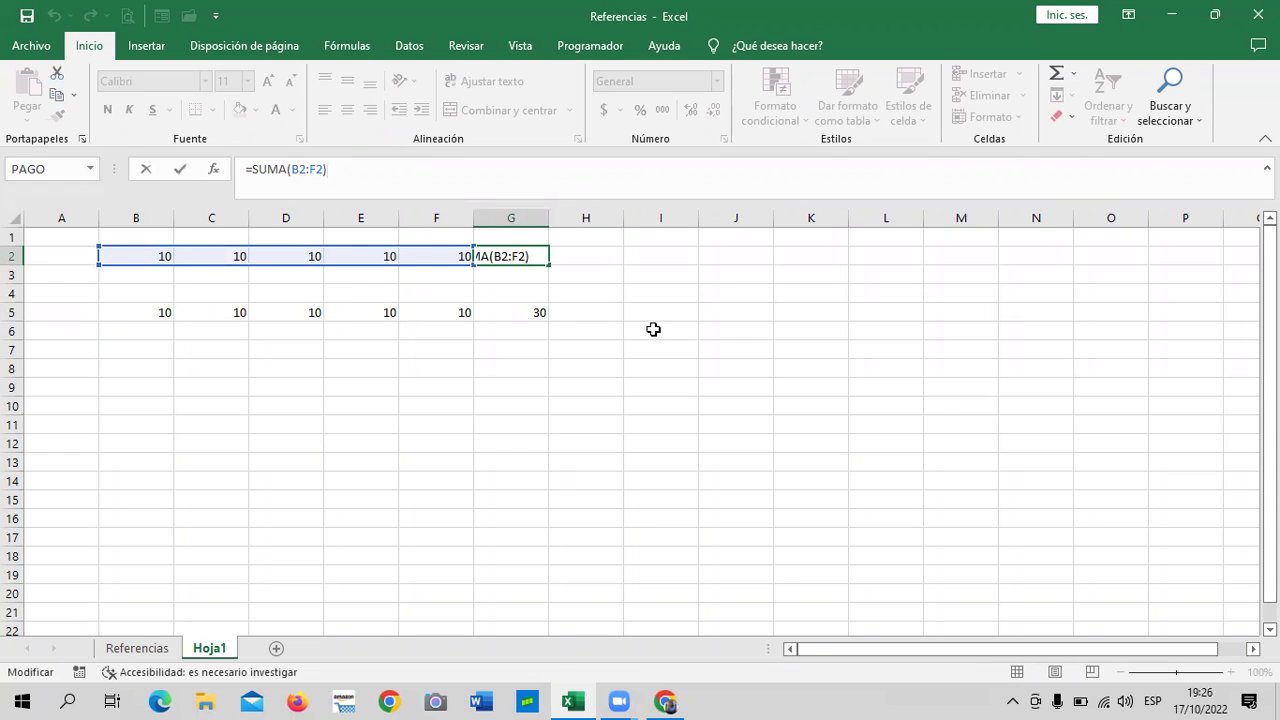
key("Return")
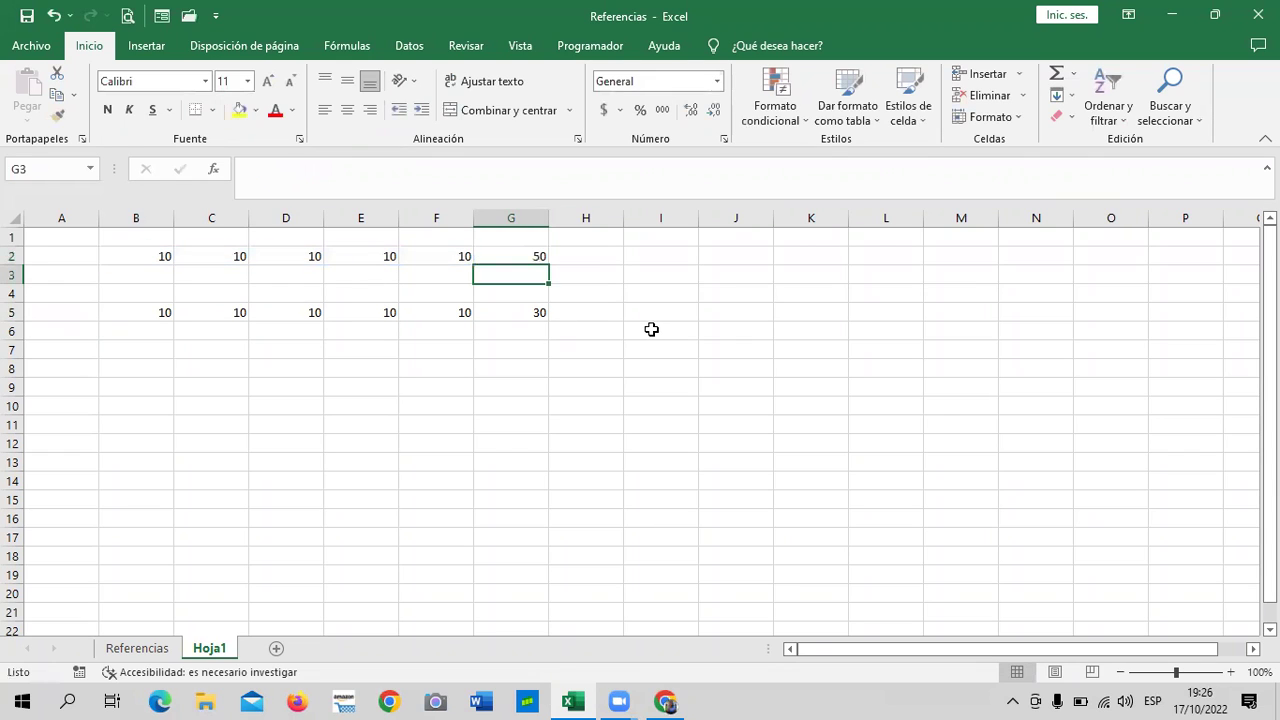
left_click(514, 305)
left_click(513, 254)
left_click(509, 313)
left_click(511, 250)
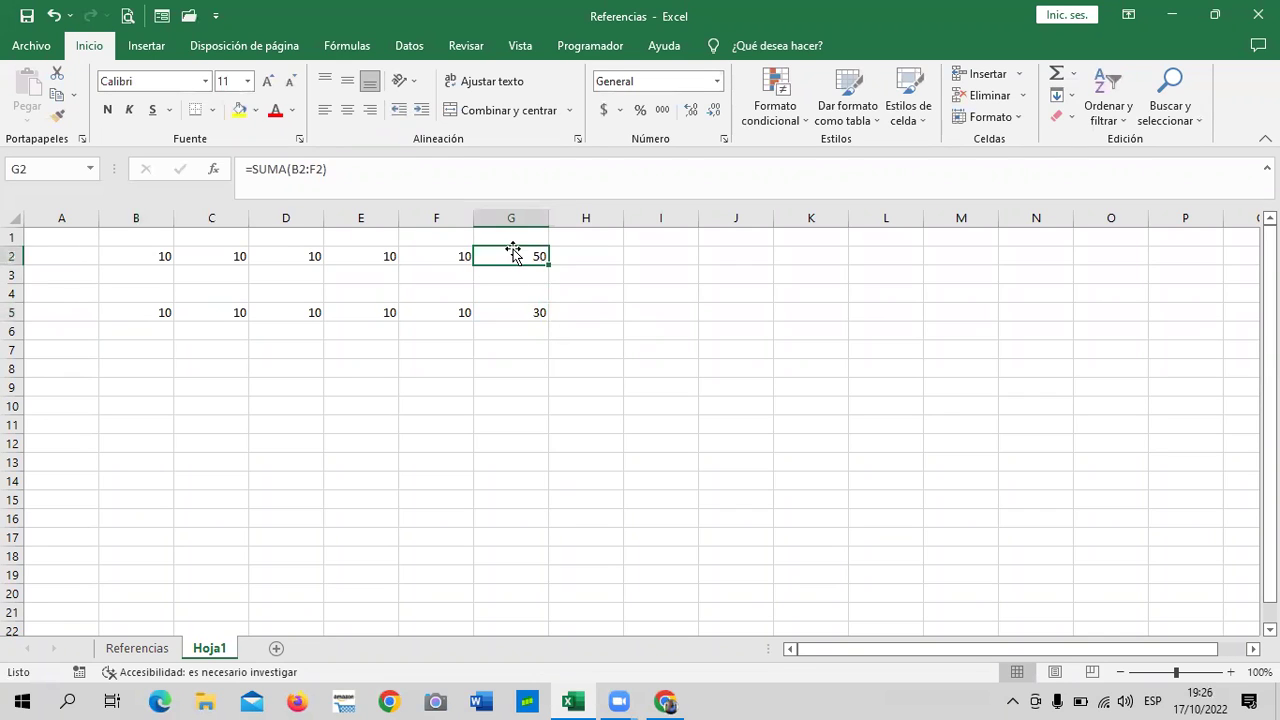
left_click(501, 317)
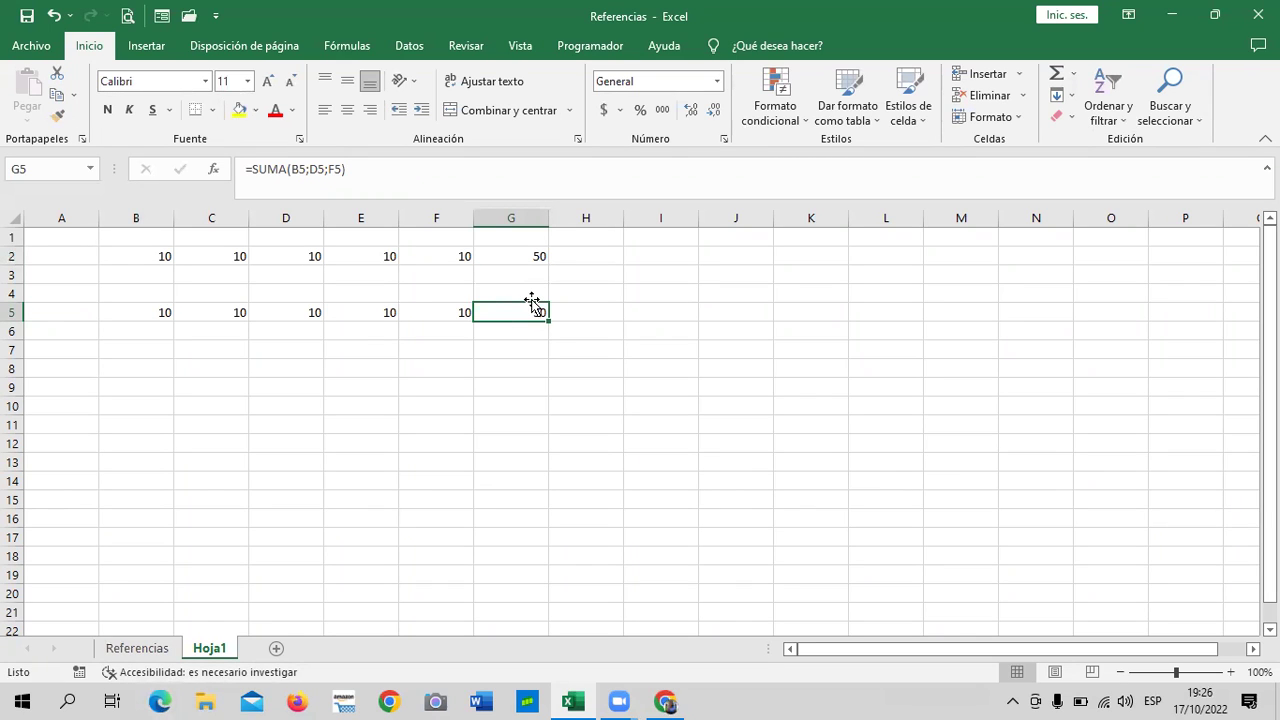
left_click(504, 257)
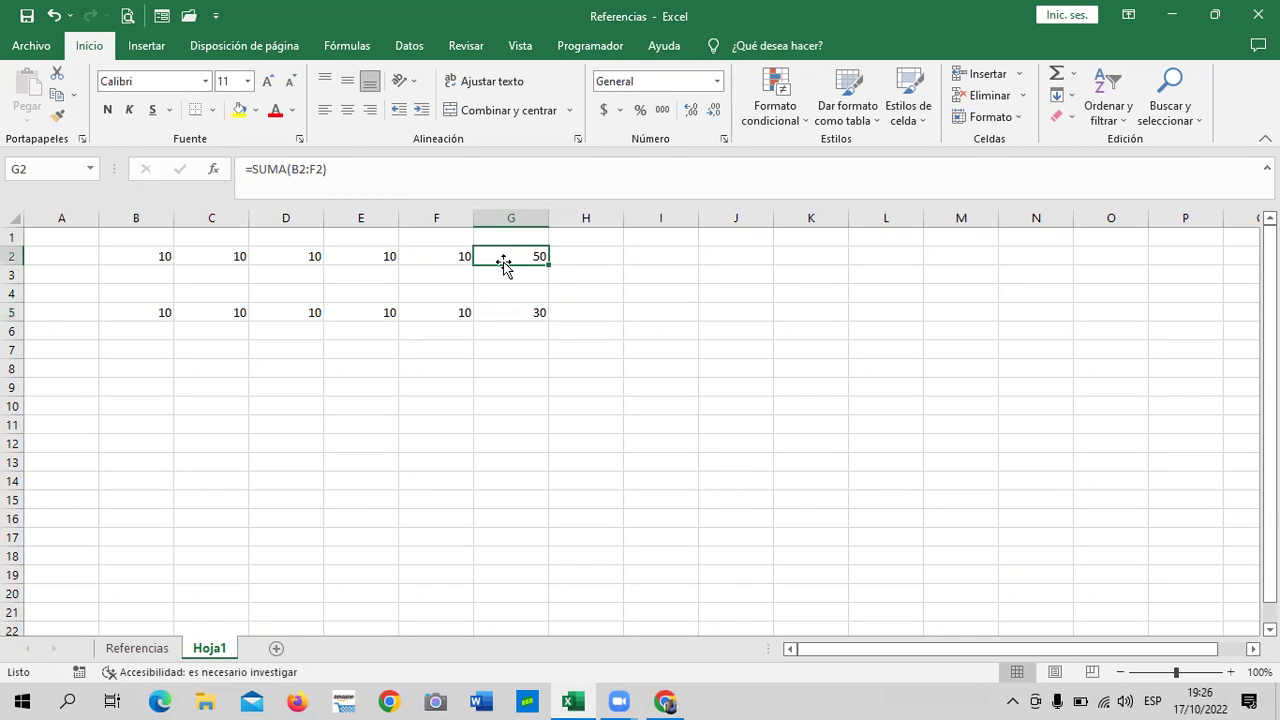
left_click(492, 314)
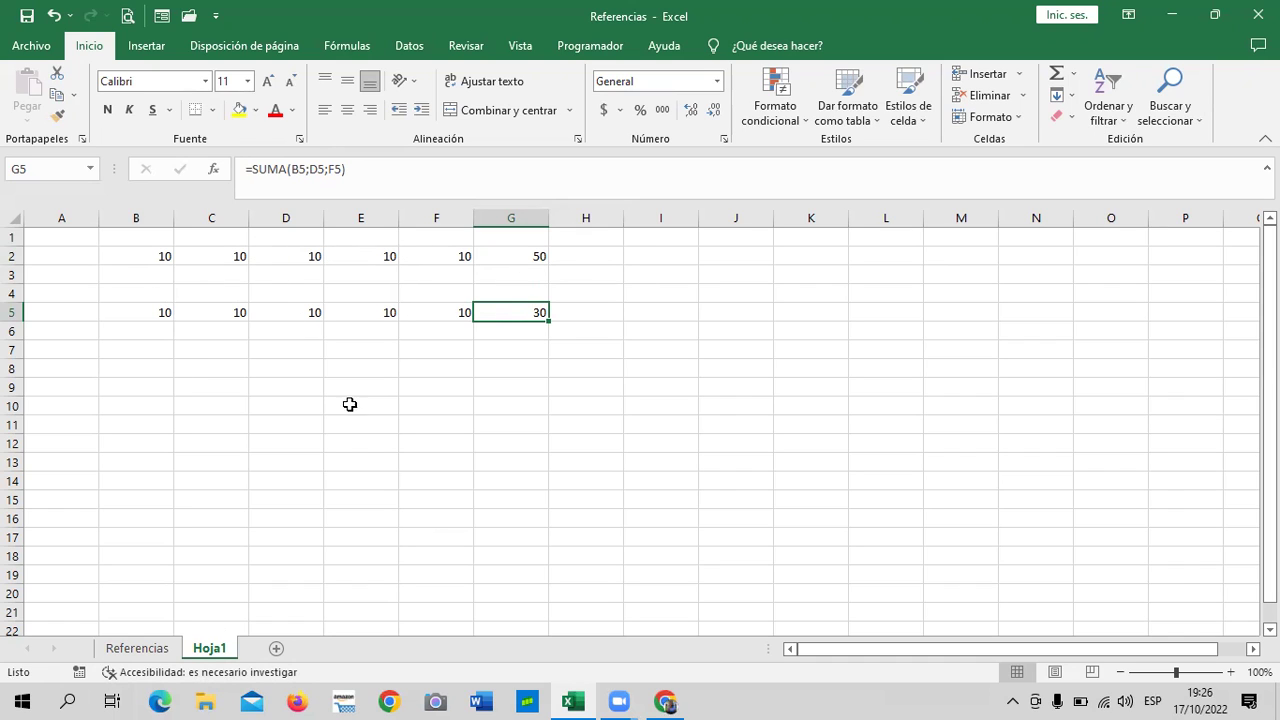
On Referencias, review EMPLEADO 1's month values and reconfirm E5's =SUMA(C5:D5) formula.
left_click(138, 648)
left_click(438, 504)
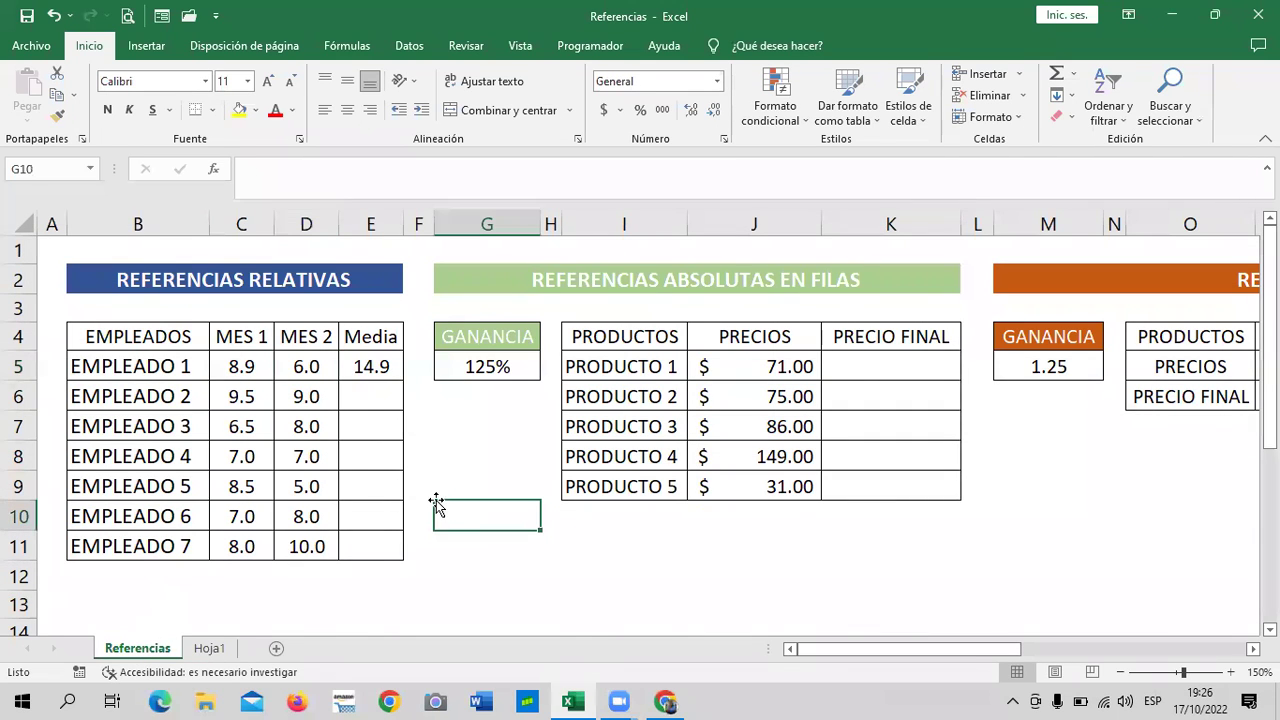
left_click(257, 366)
left_click(313, 367)
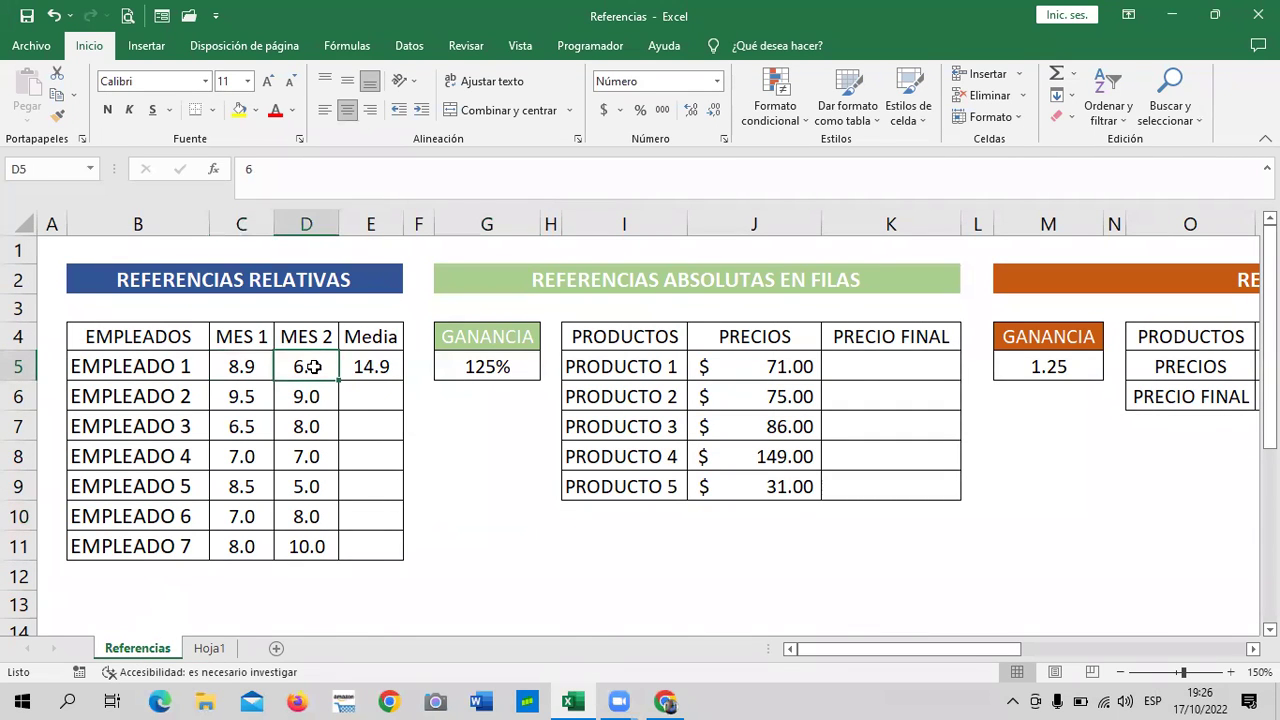
left_click(368, 367)
left_click(405, 168)
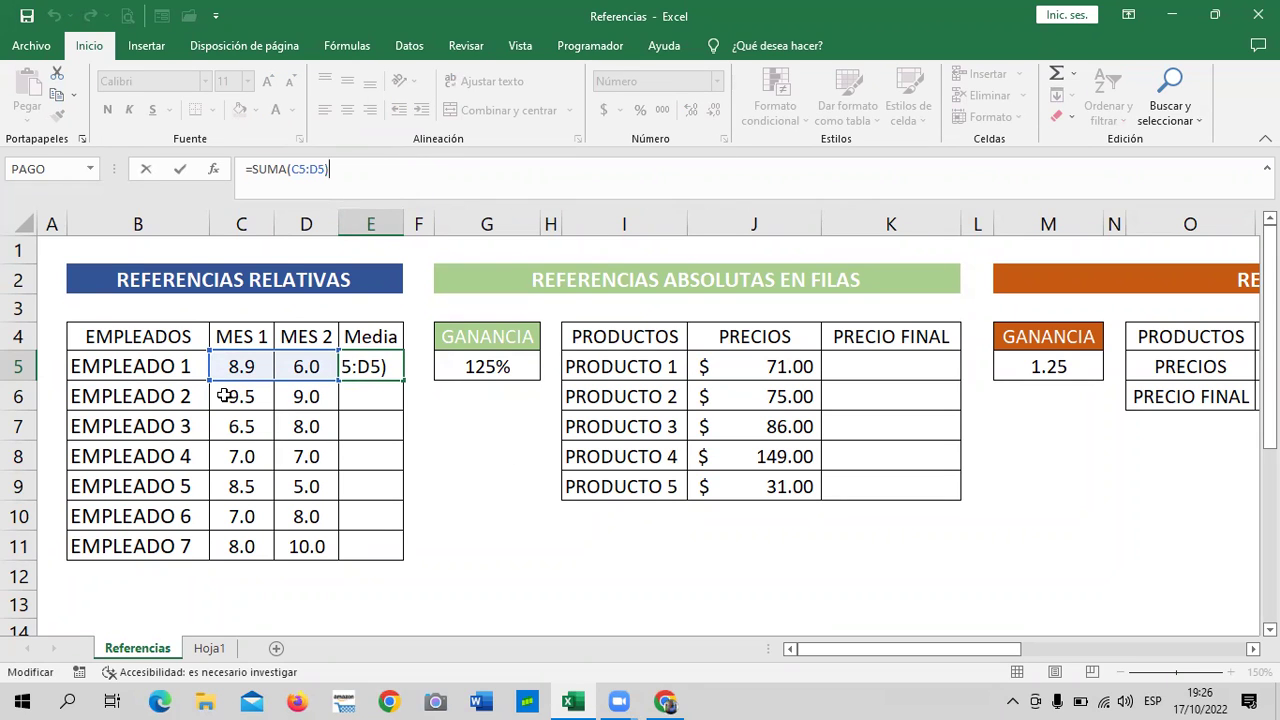
key("Return")
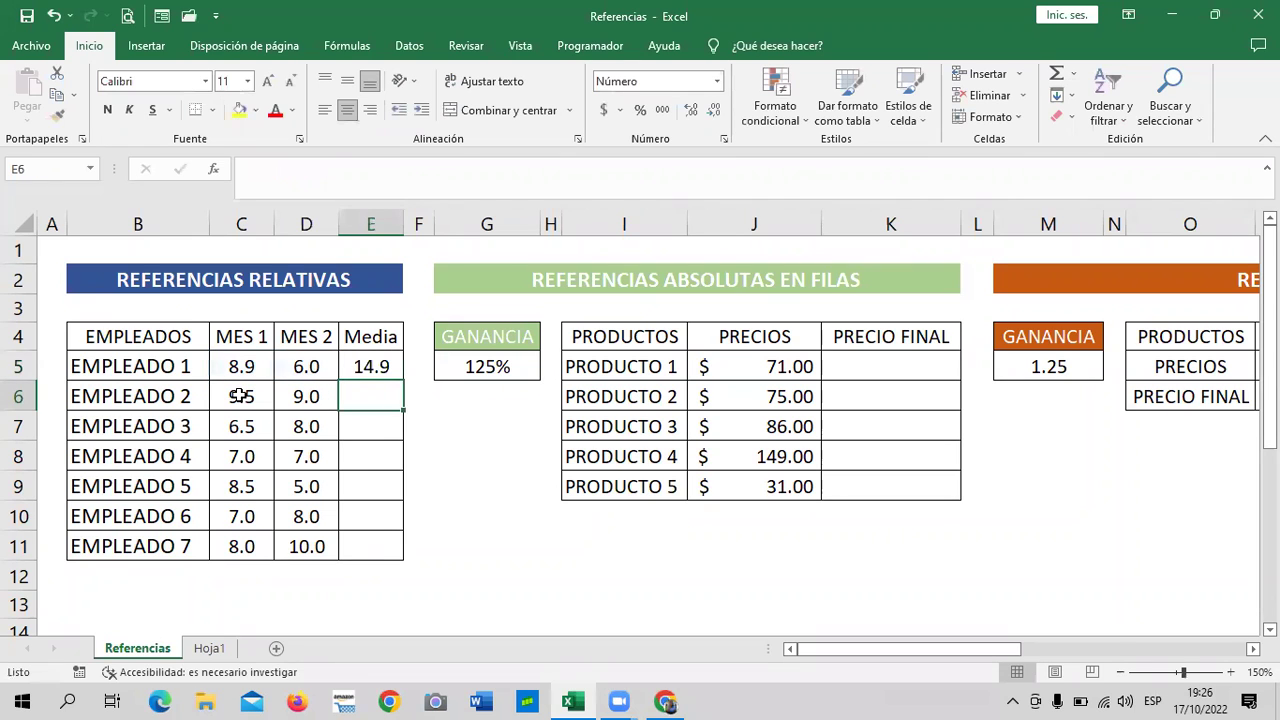
left_click(386, 358)
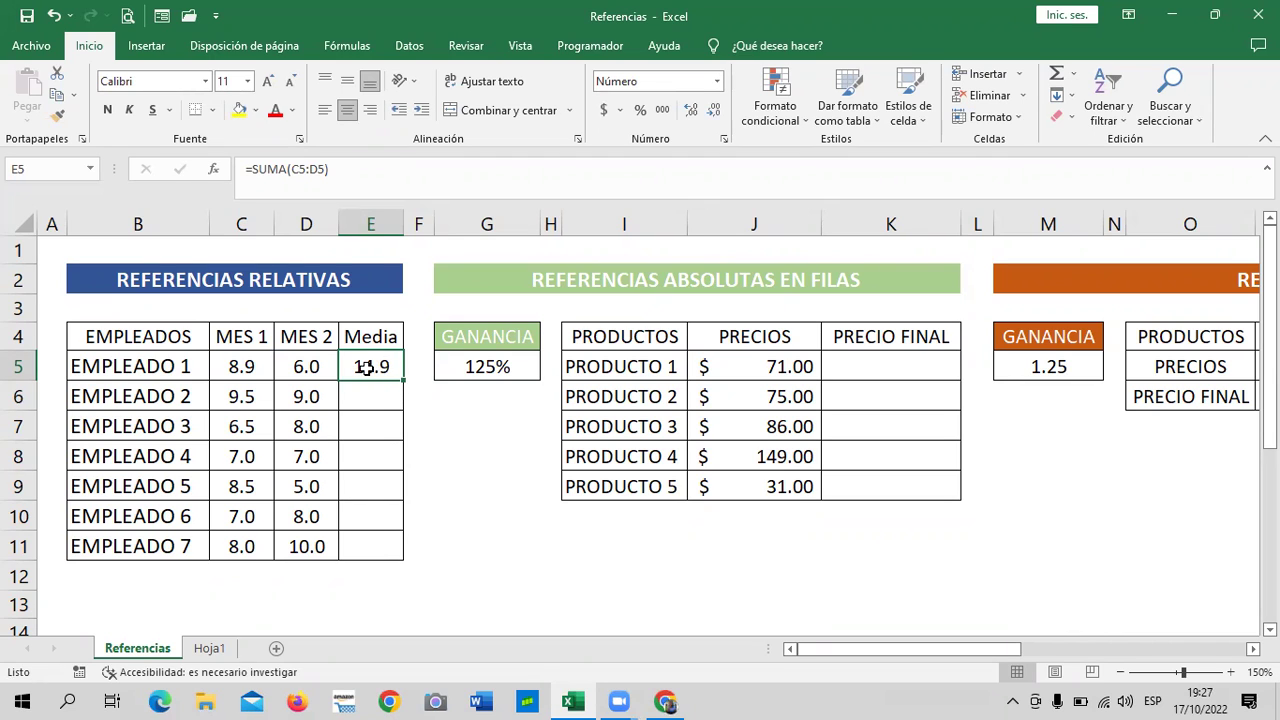
Fill E5's formula down to E11 and spot-check the copied Media results.
left_click(446, 406)
left_click(380, 366)
left_click_drag(405, 381, 406, 562)
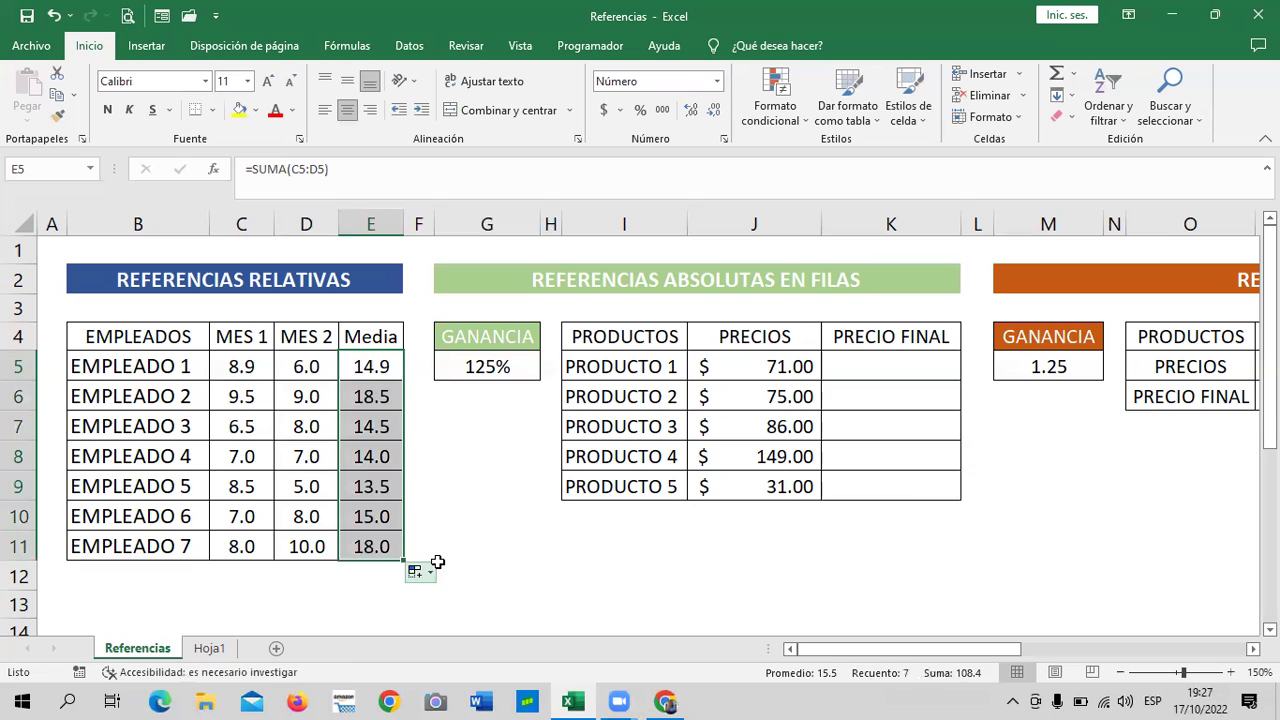
left_click(471, 546)
left_click(372, 553)
left_click(365, 366)
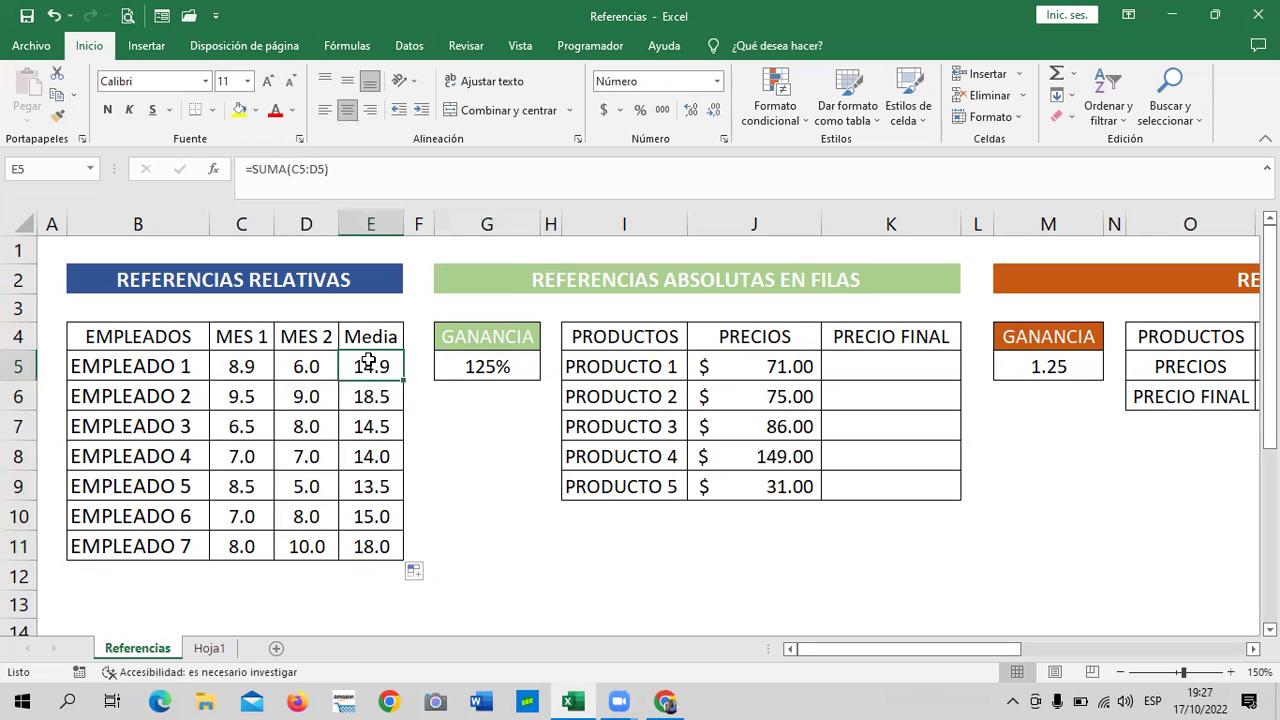
left_click(370, 424)
left_click_drag(235, 462, 240, 515)
left_click(375, 487)
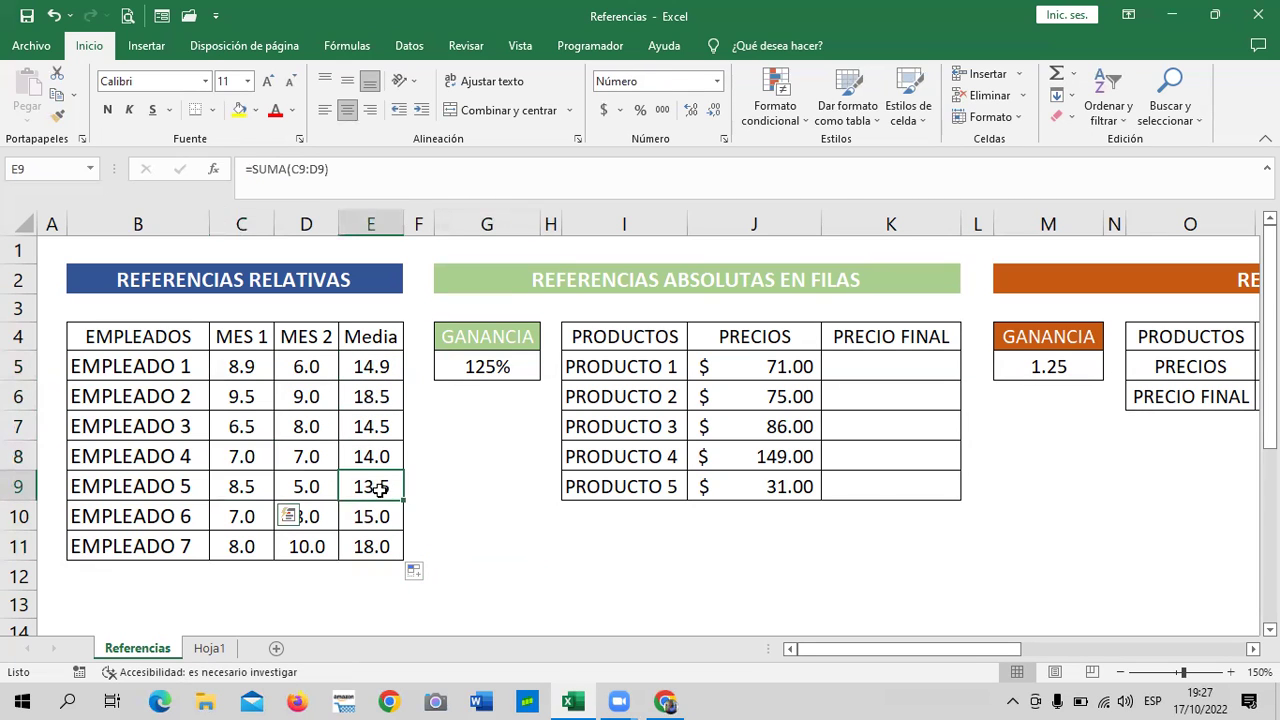
left_click(240, 545)
left_click(378, 546)
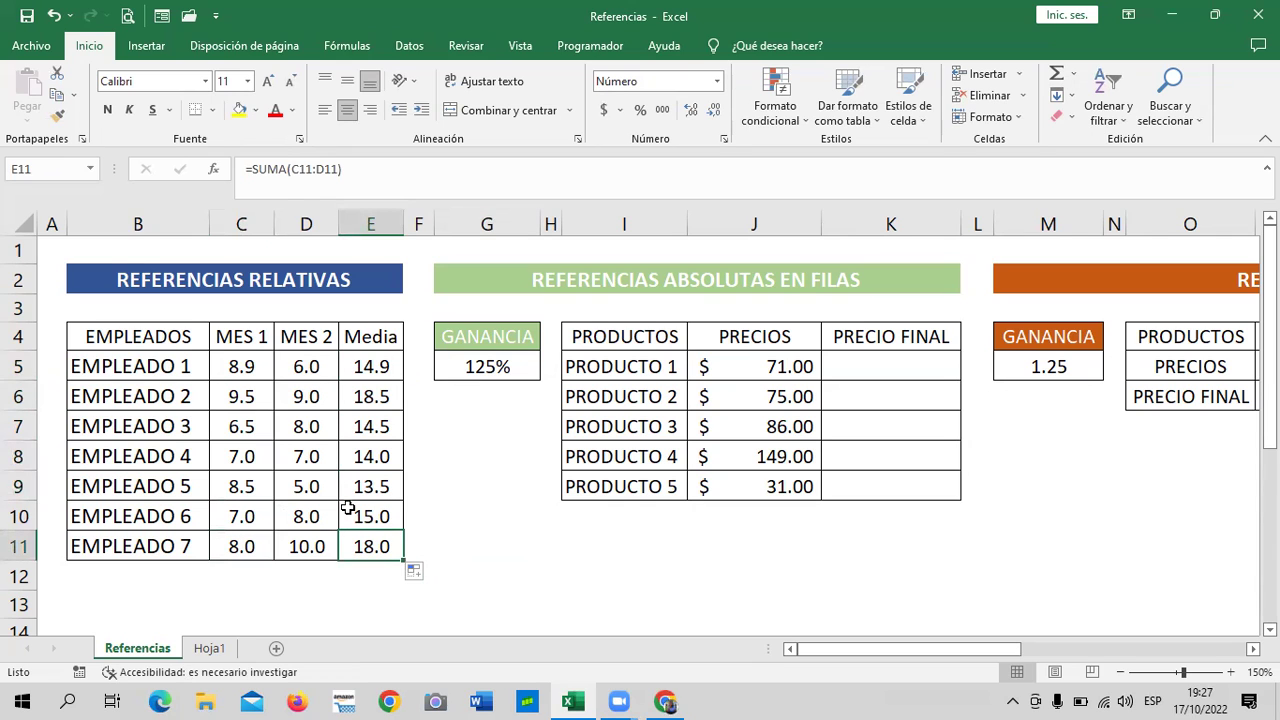
left_click(373, 489)
Inspect the Media formulas in E8, E11 and E7, confirming E7 reads =SUMA(C7:D7).
left_click(375, 450)
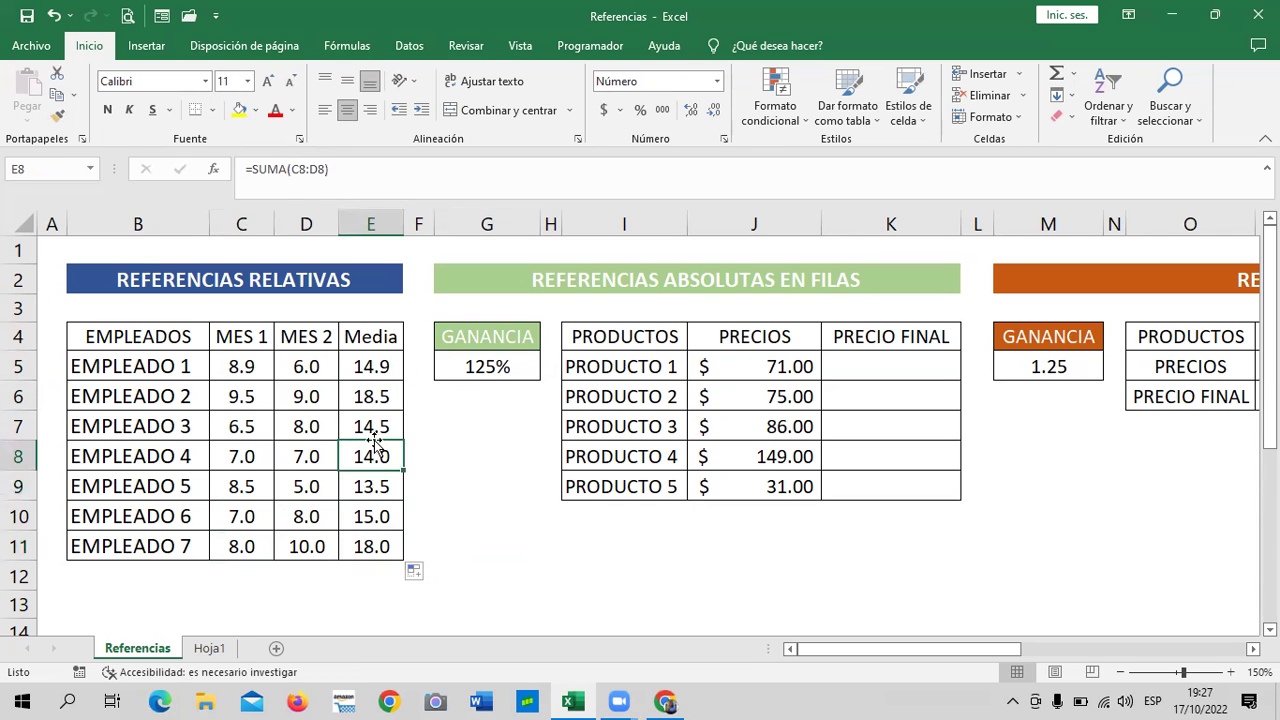
left_click(410, 167)
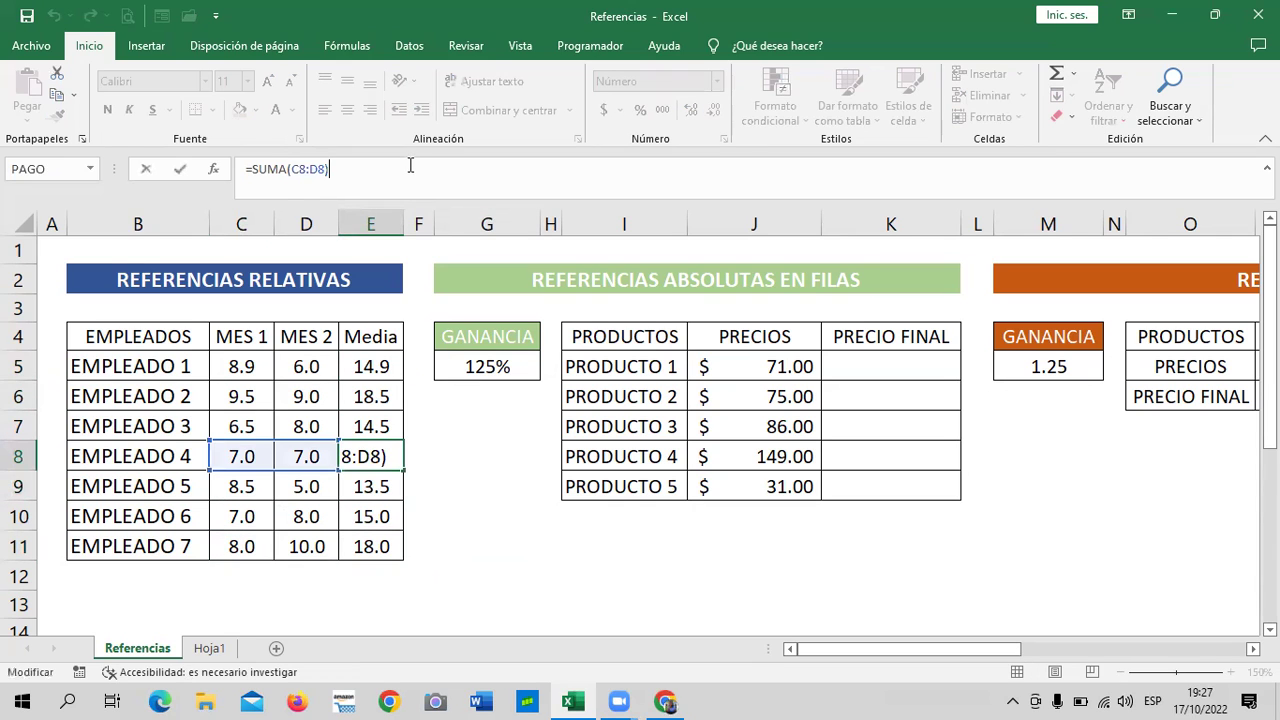
left_click(366, 546)
left_click(403, 169)
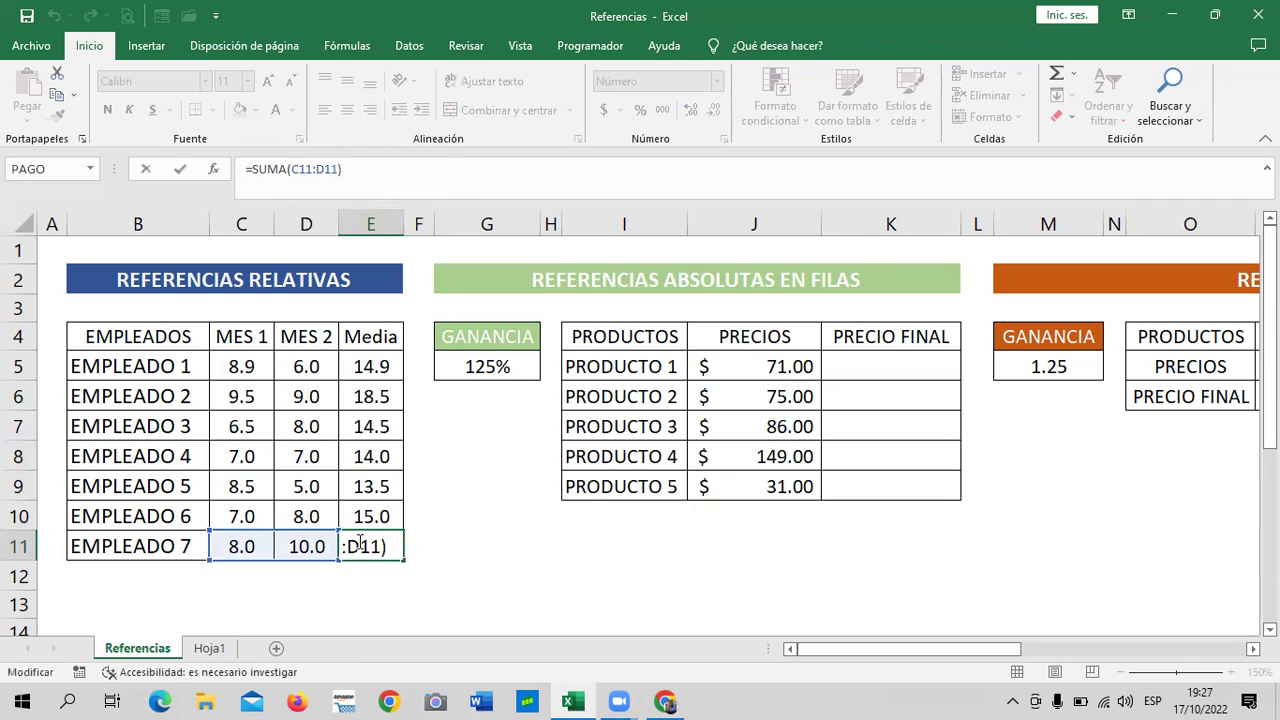
left_click(378, 426)
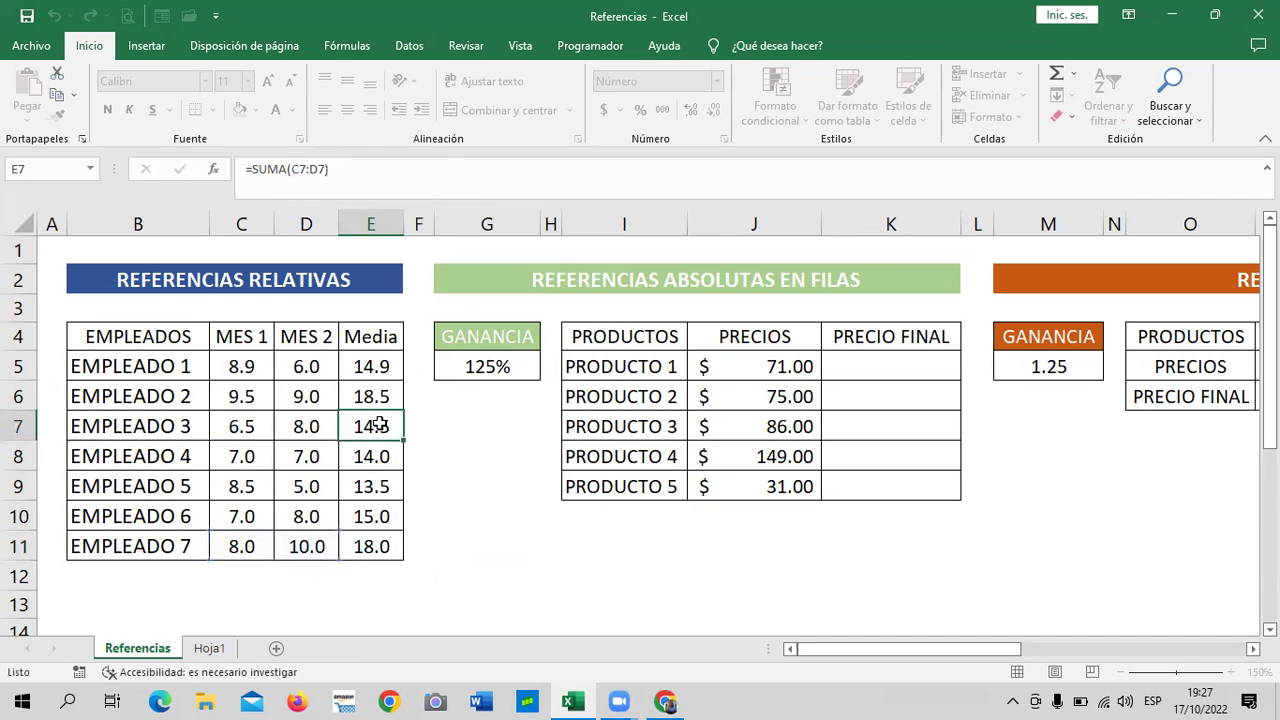
left_click(416, 168)
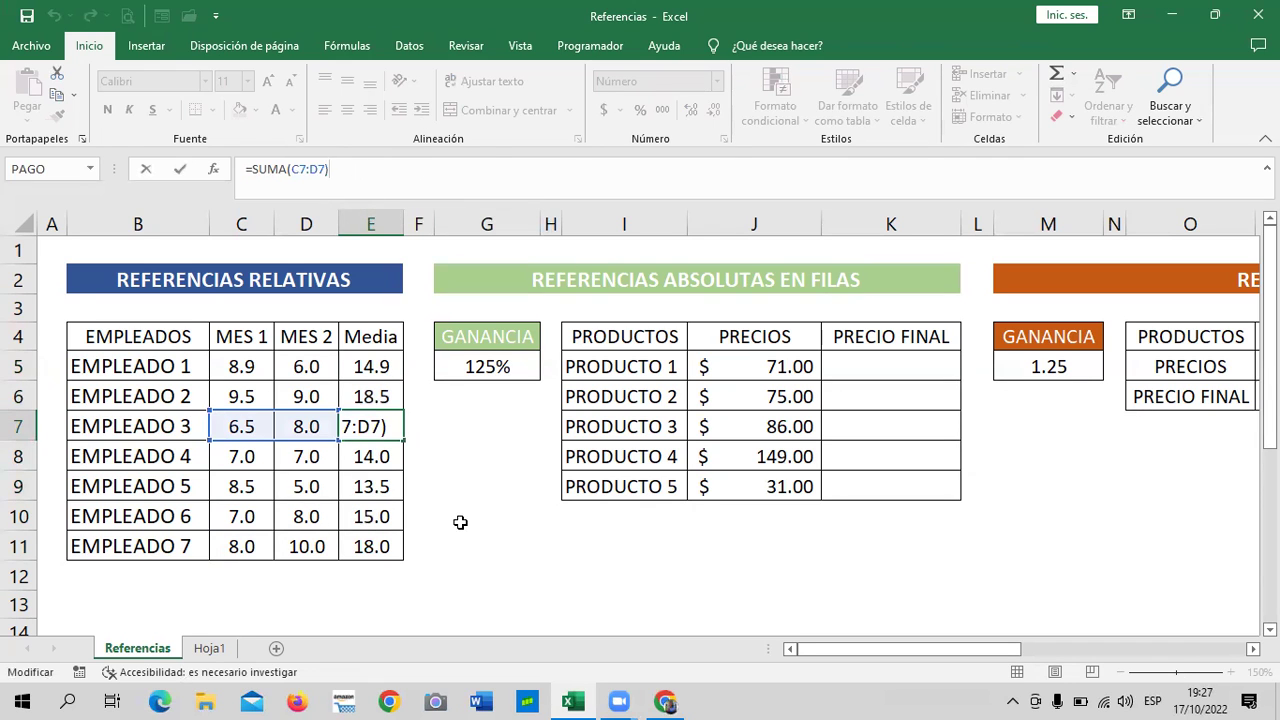
left_click(456, 519)
left_click(354, 368)
left_click_drag(403, 380, 392, 546)
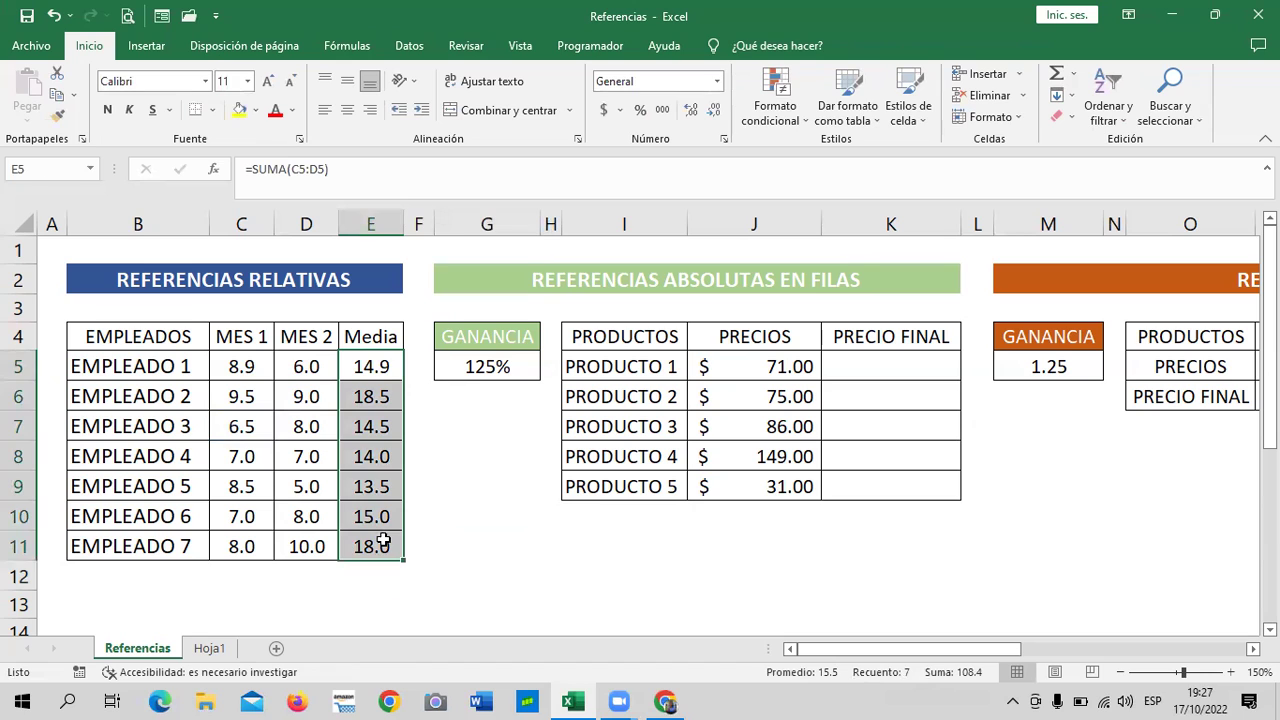
Clear E5:E11, then enter =PROMEDIO(C5:D5) in E5, averaging EMPLEADO 1 to 7.5.
key("Delete")
left_click(486, 478)
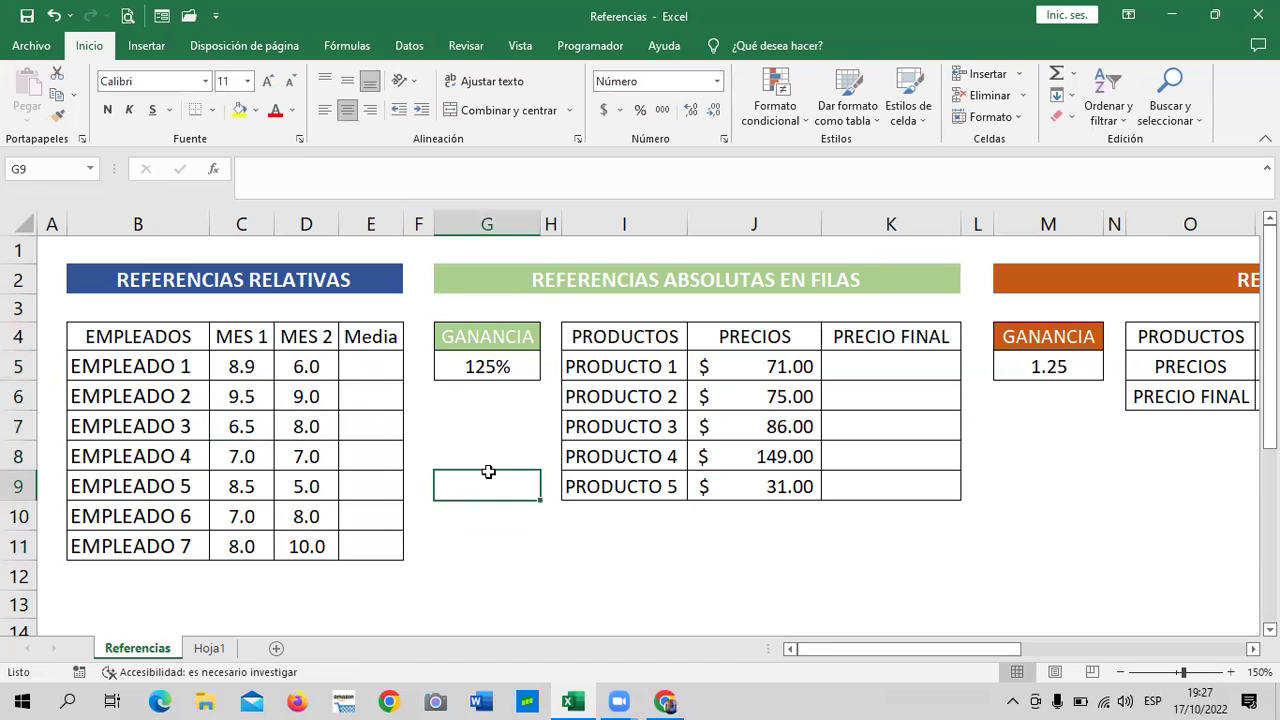
left_click(387, 370)
type("=promedio")
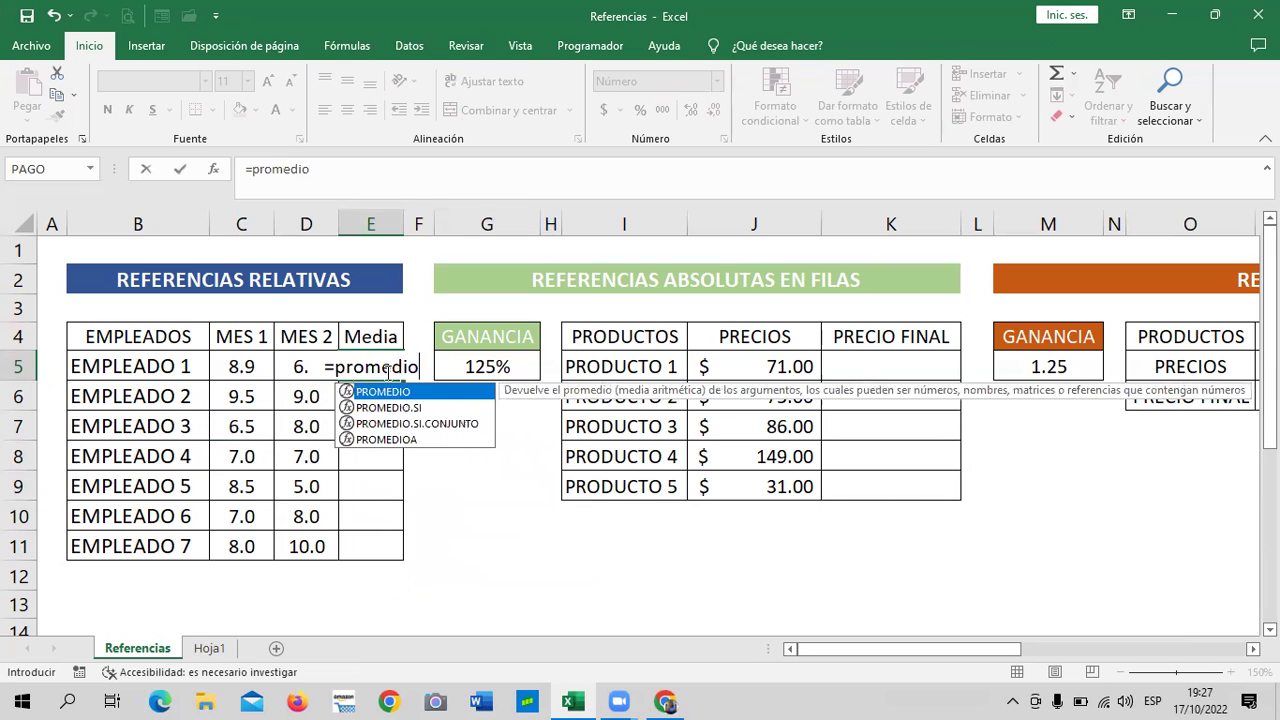
double_click(385, 392)
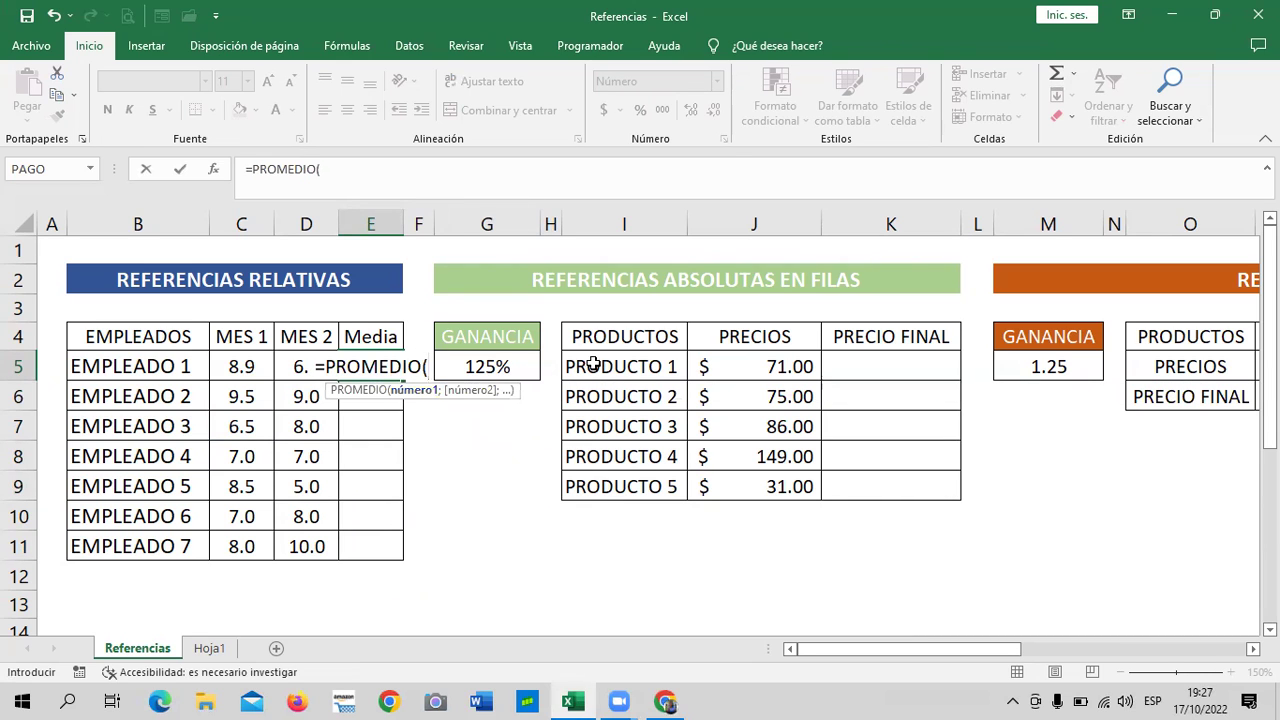
left_click_drag(228, 366, 295, 362)
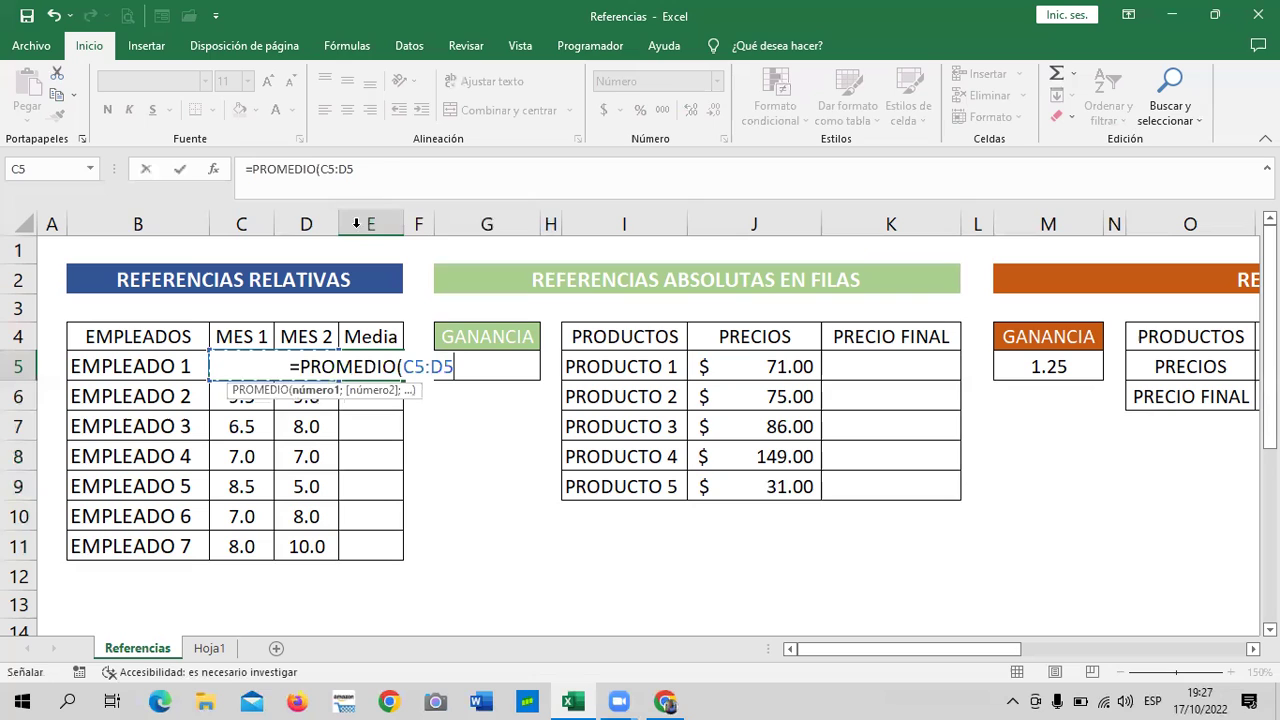
left_click(401, 170)
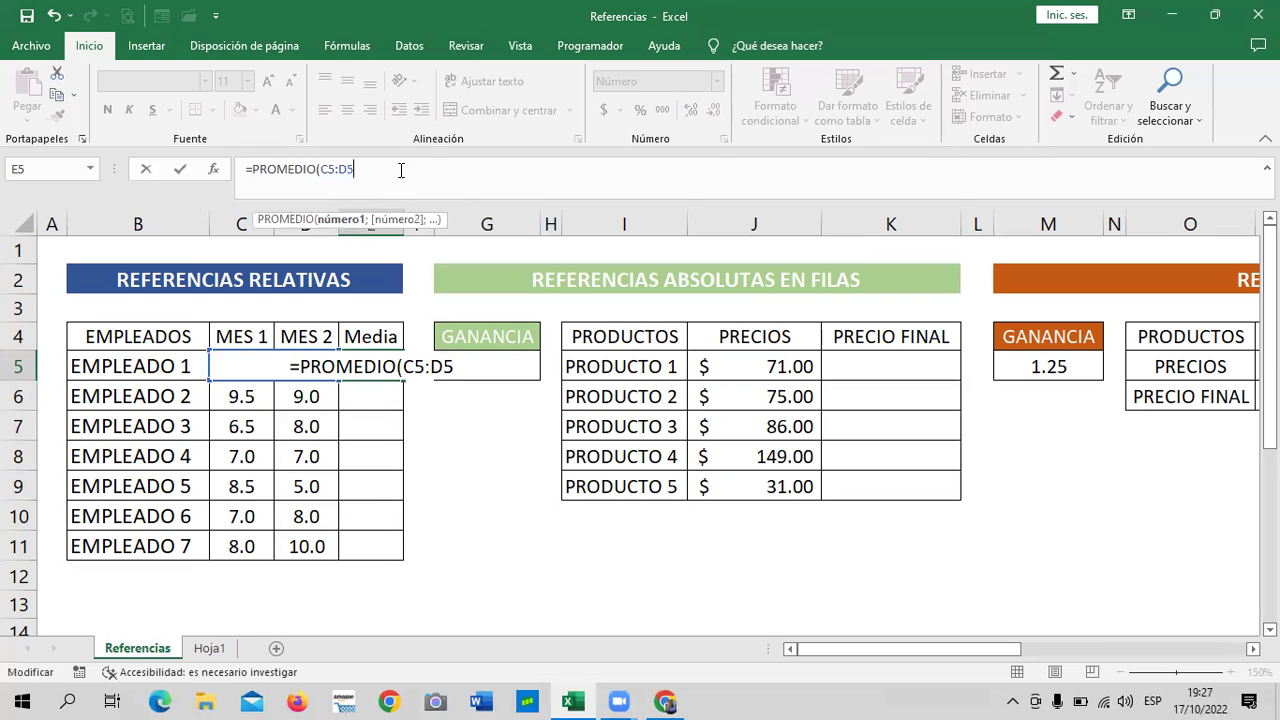
type(")")
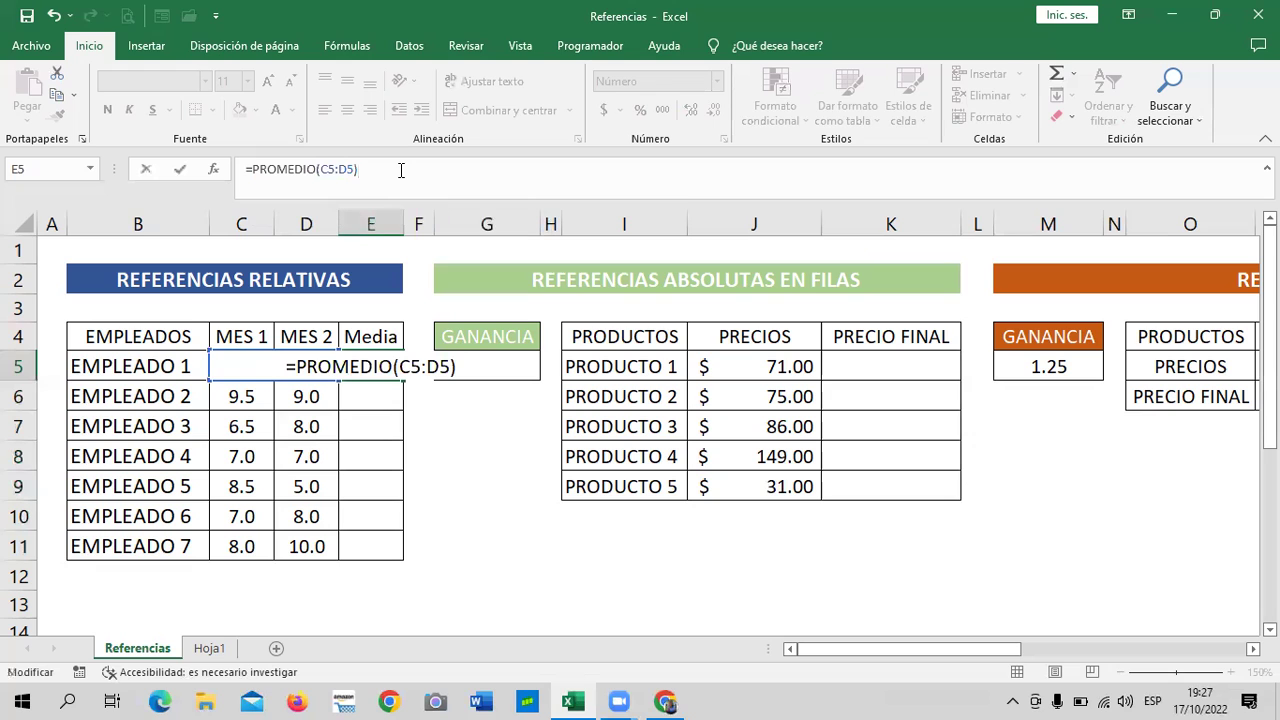
key("Return")
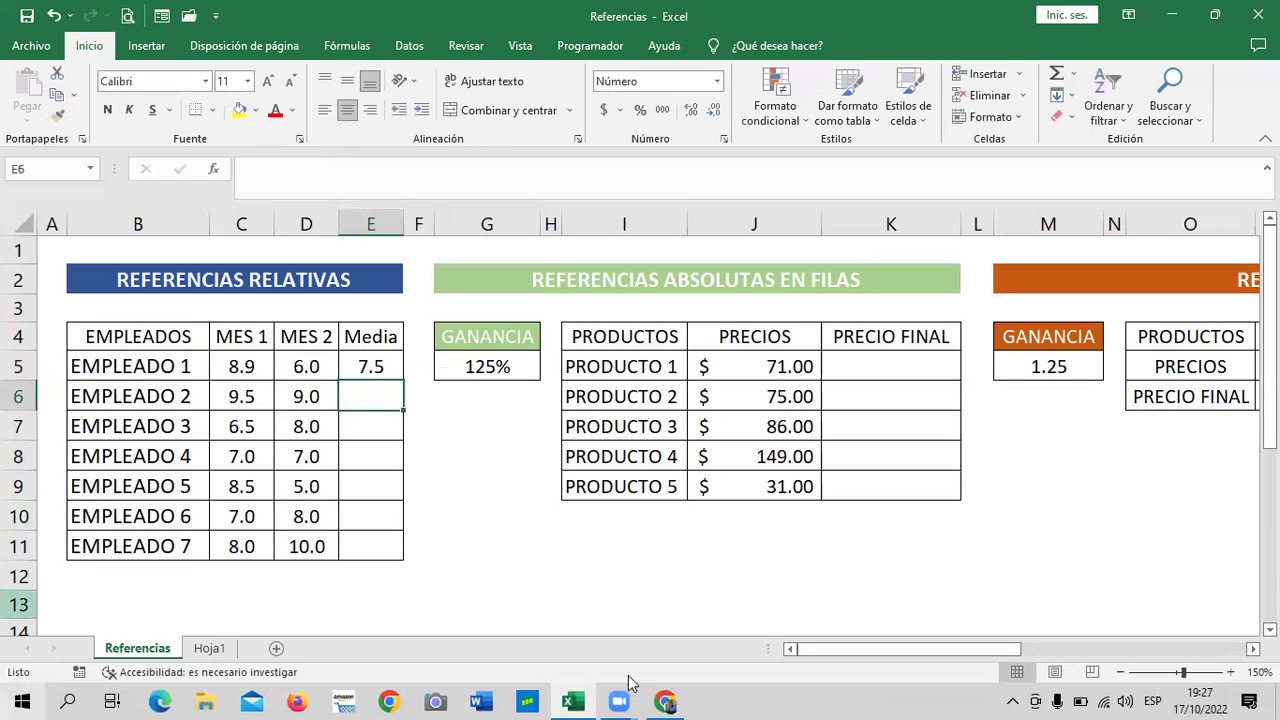
left_click(361, 365)
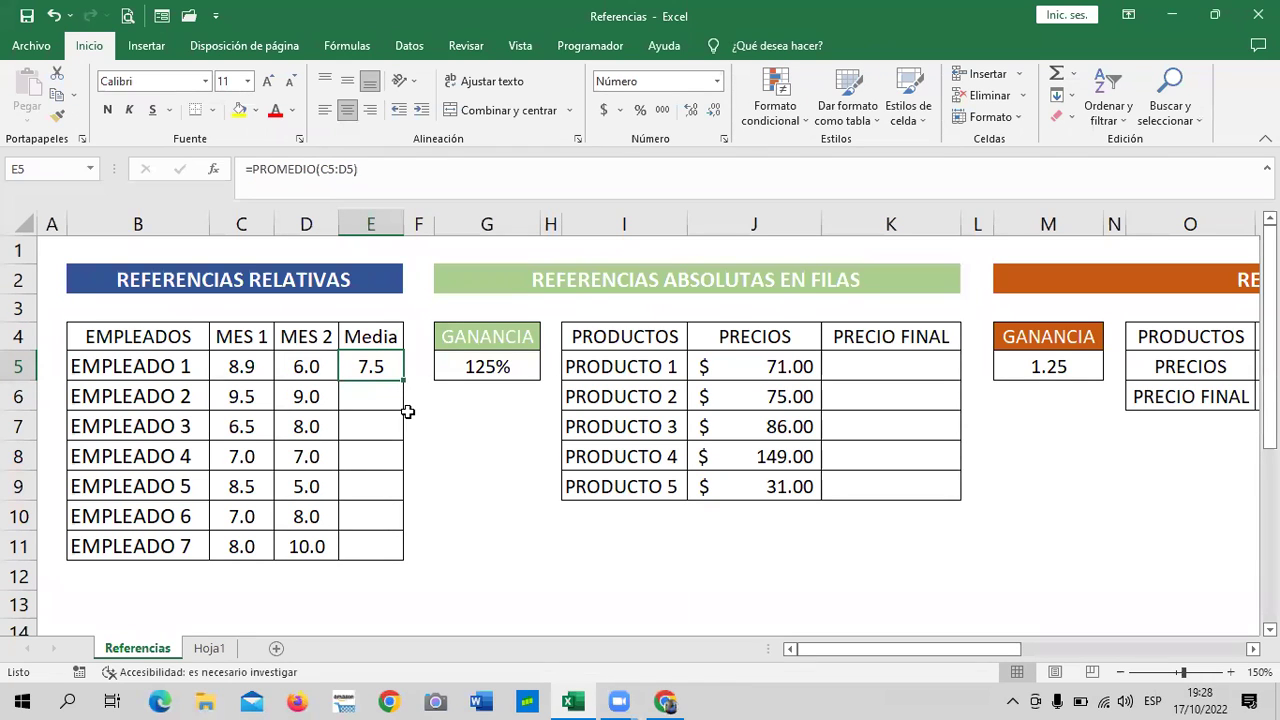
Undo the stray fill of the Media column so E7 is empty again.
left_click_drag(403, 381, 401, 562)
left_click(464, 516)
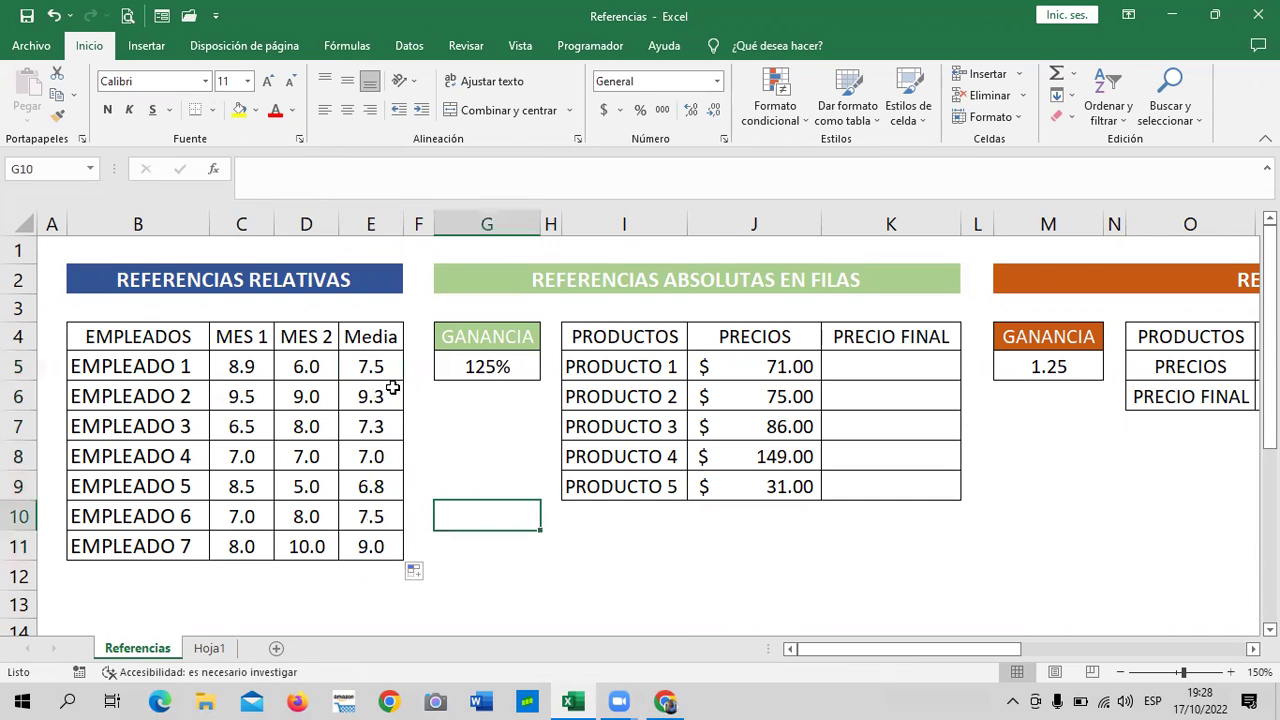
left_click(54, 18)
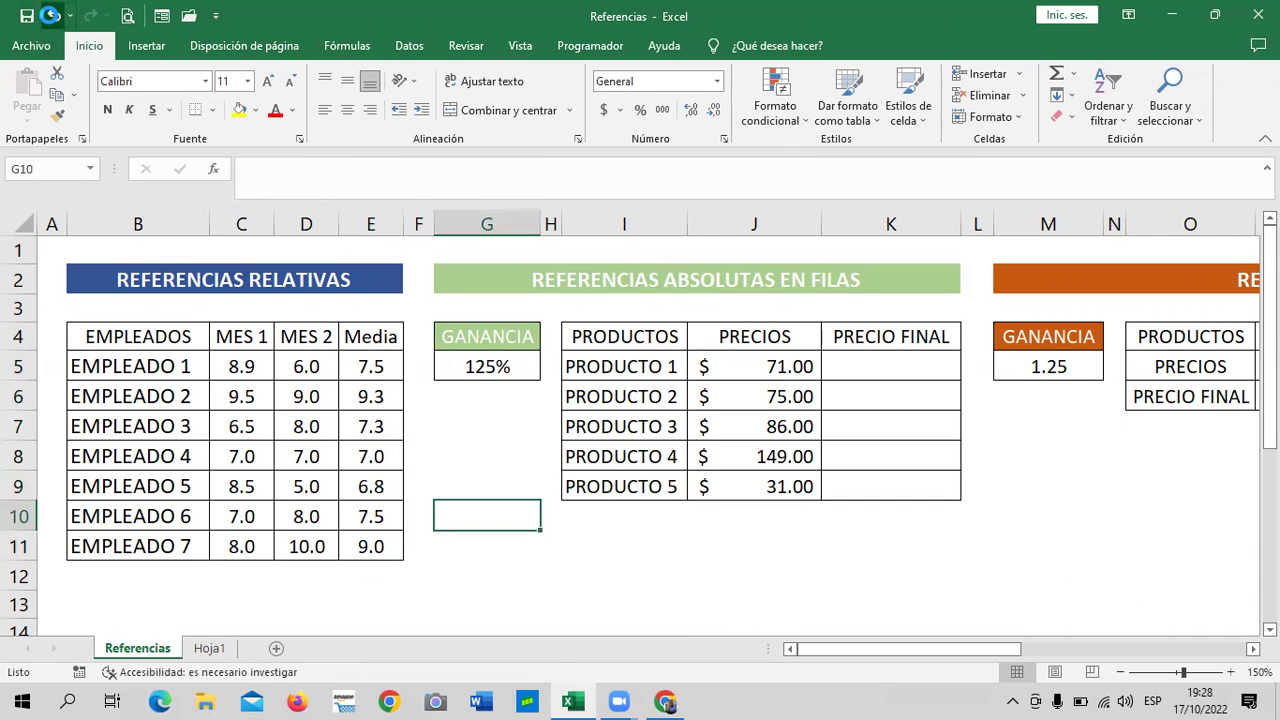
left_click(371, 426)
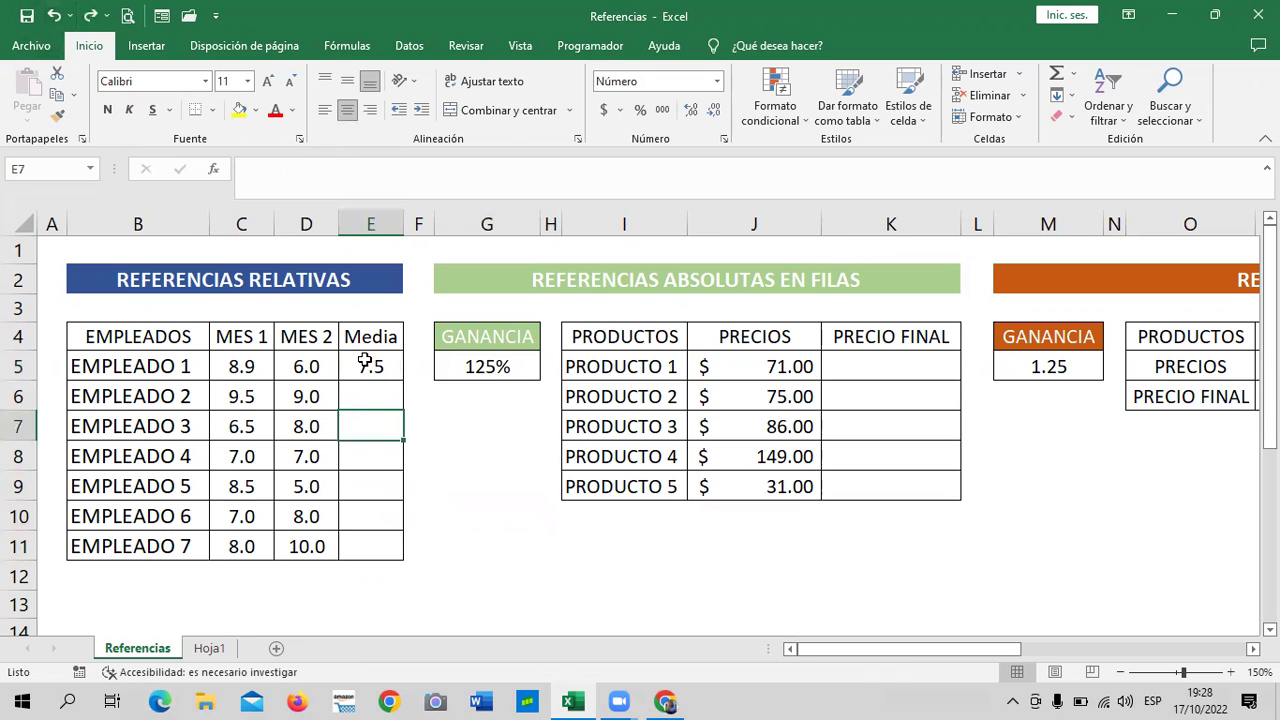
Fill E5's PROMEDIO average formula down the Media column through E11.
left_click_drag(366, 366, 361, 536)
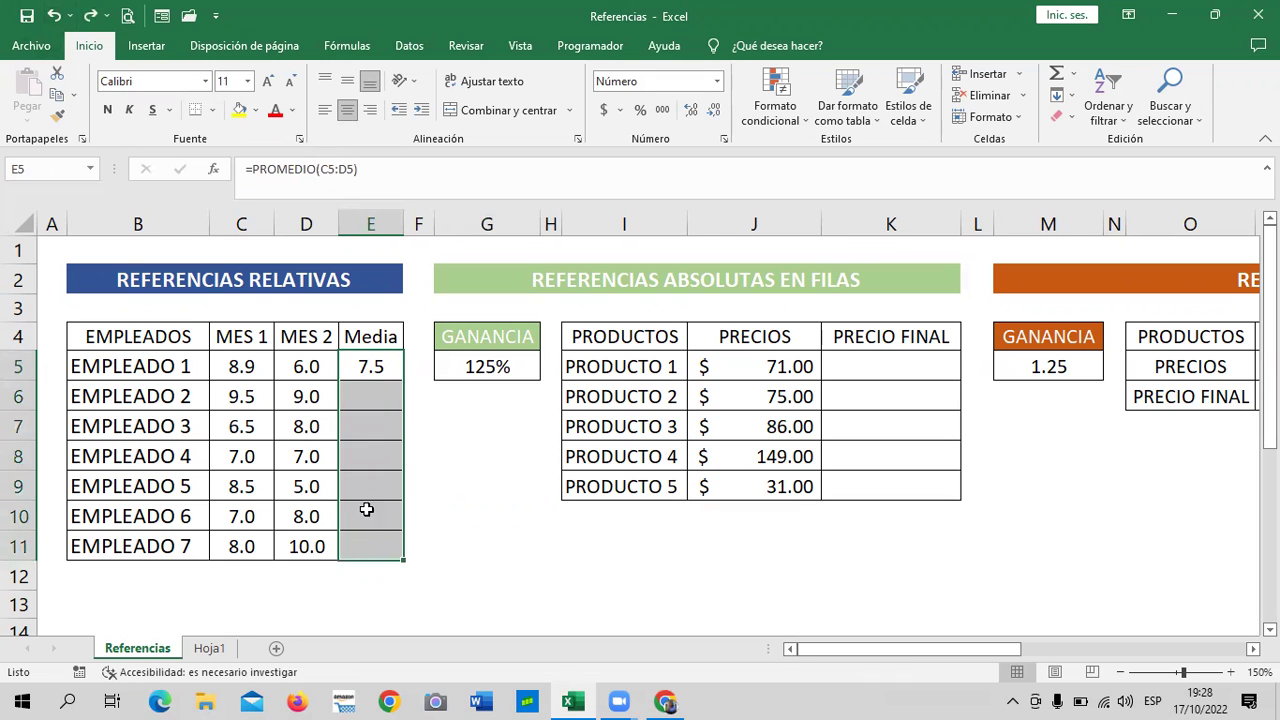
left_click(450, 510)
left_click(362, 368)
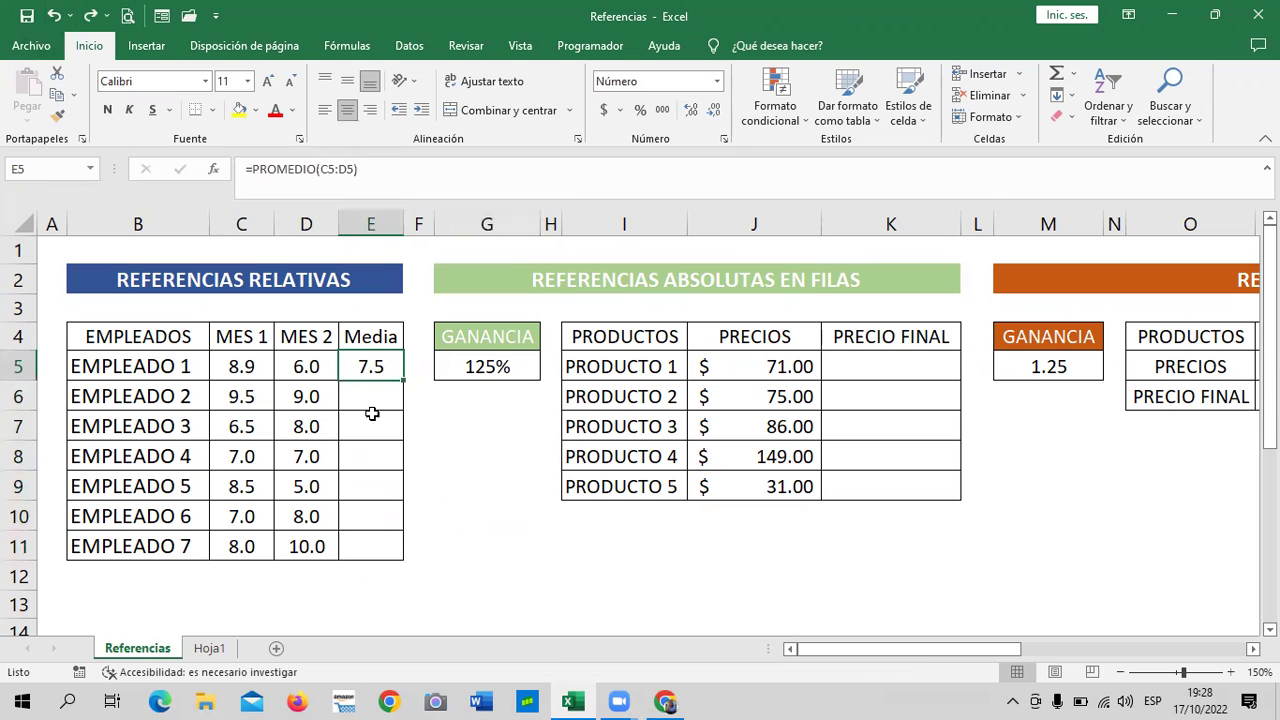
left_click(438, 418)
left_click(372, 368)
left_click_drag(362, 364, 362, 546)
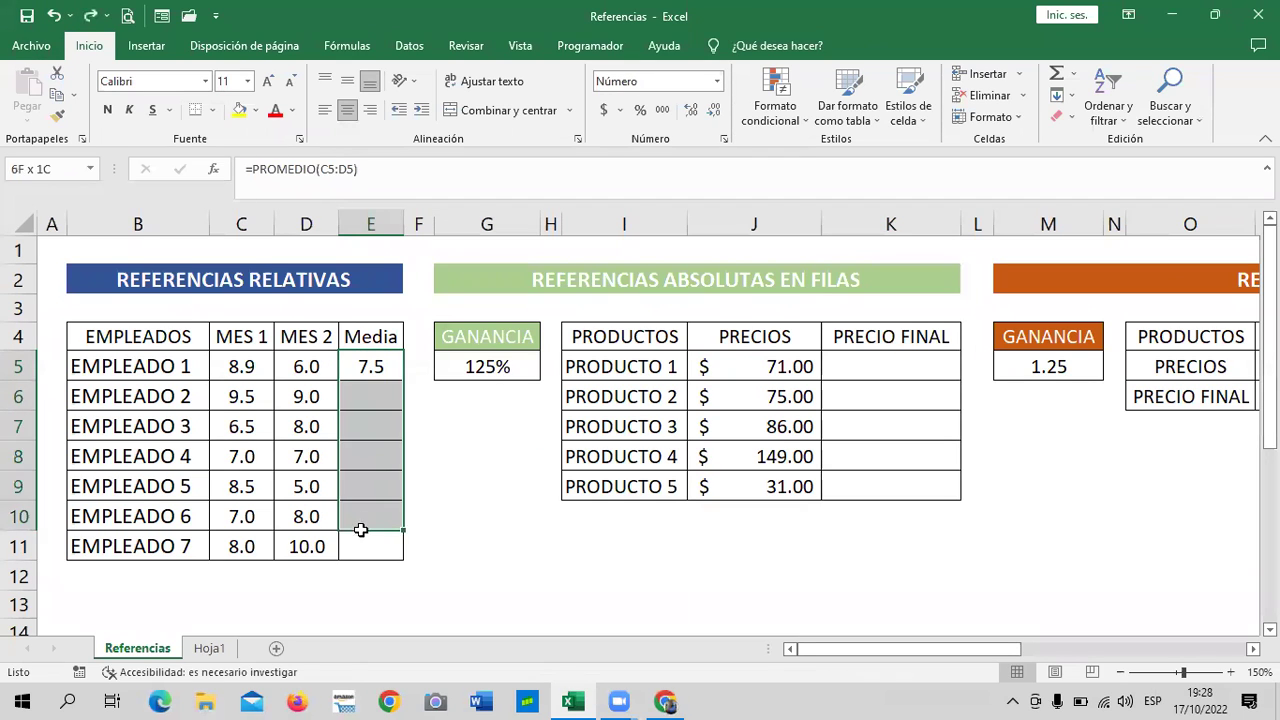
left_click(485, 503)
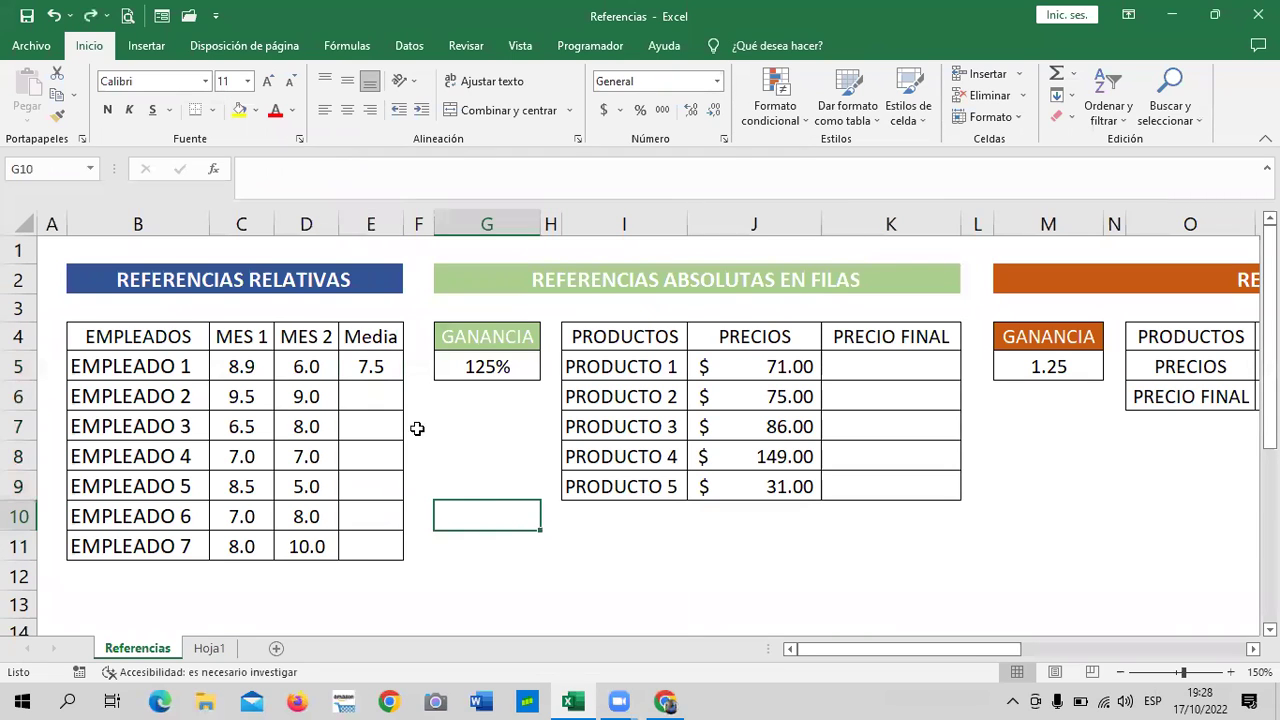
left_click(371, 367)
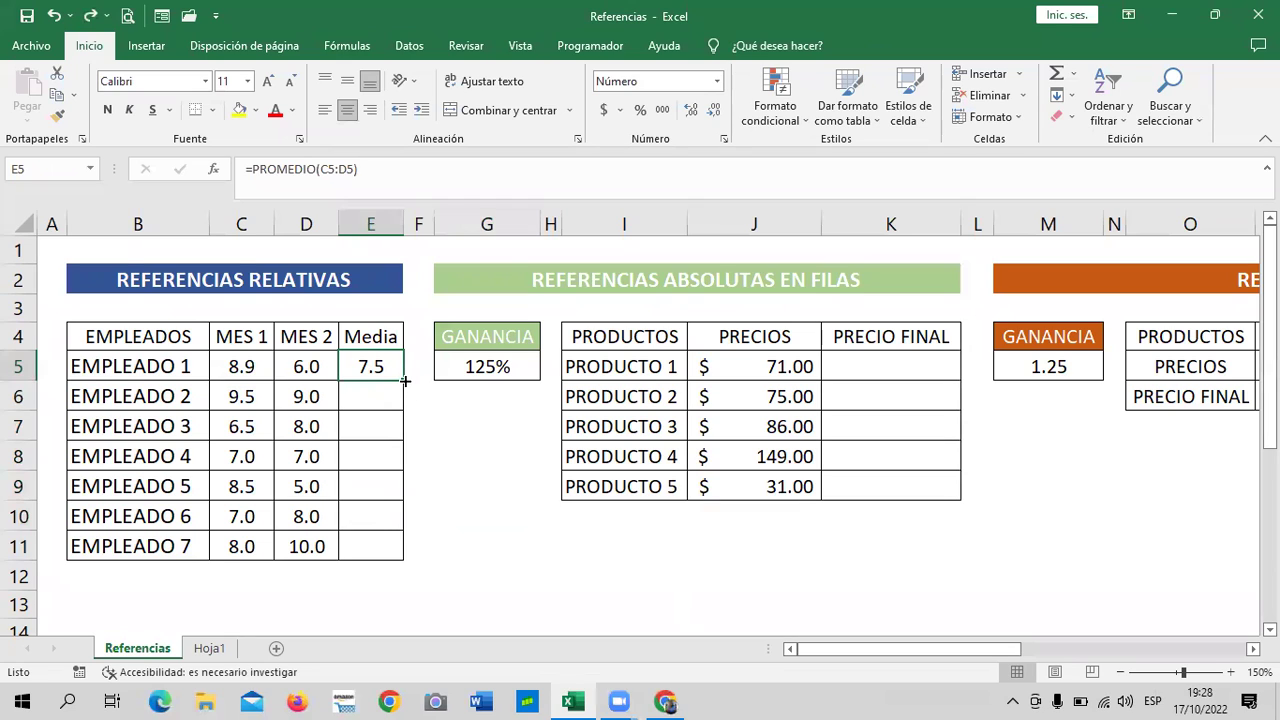
left_click_drag(405, 381, 405, 381)
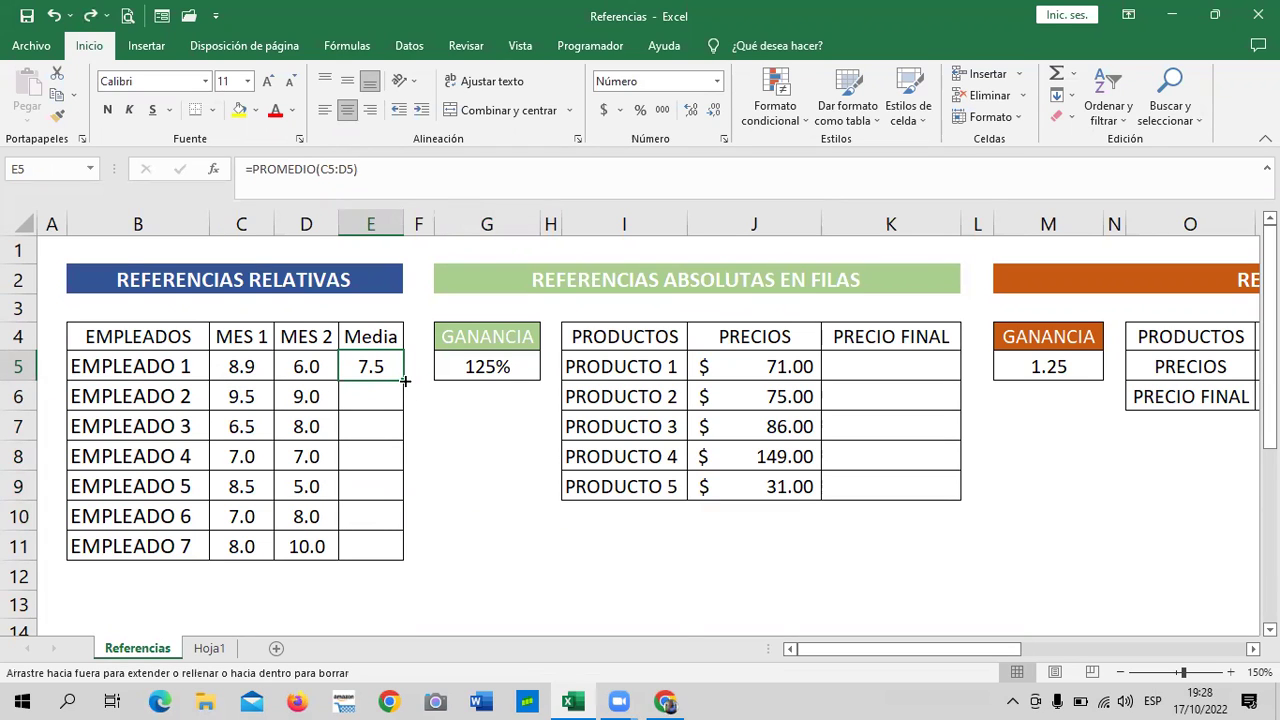
left_click_drag(405, 381, 398, 541)
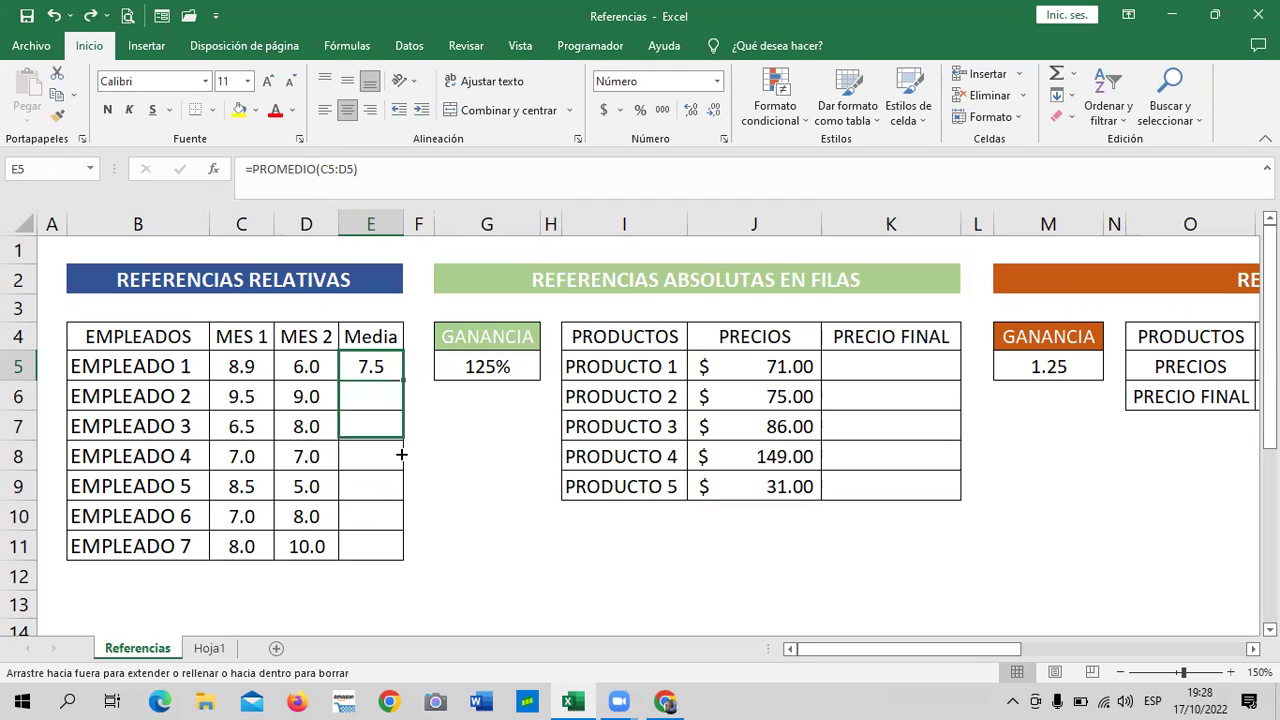
left_click(437, 550)
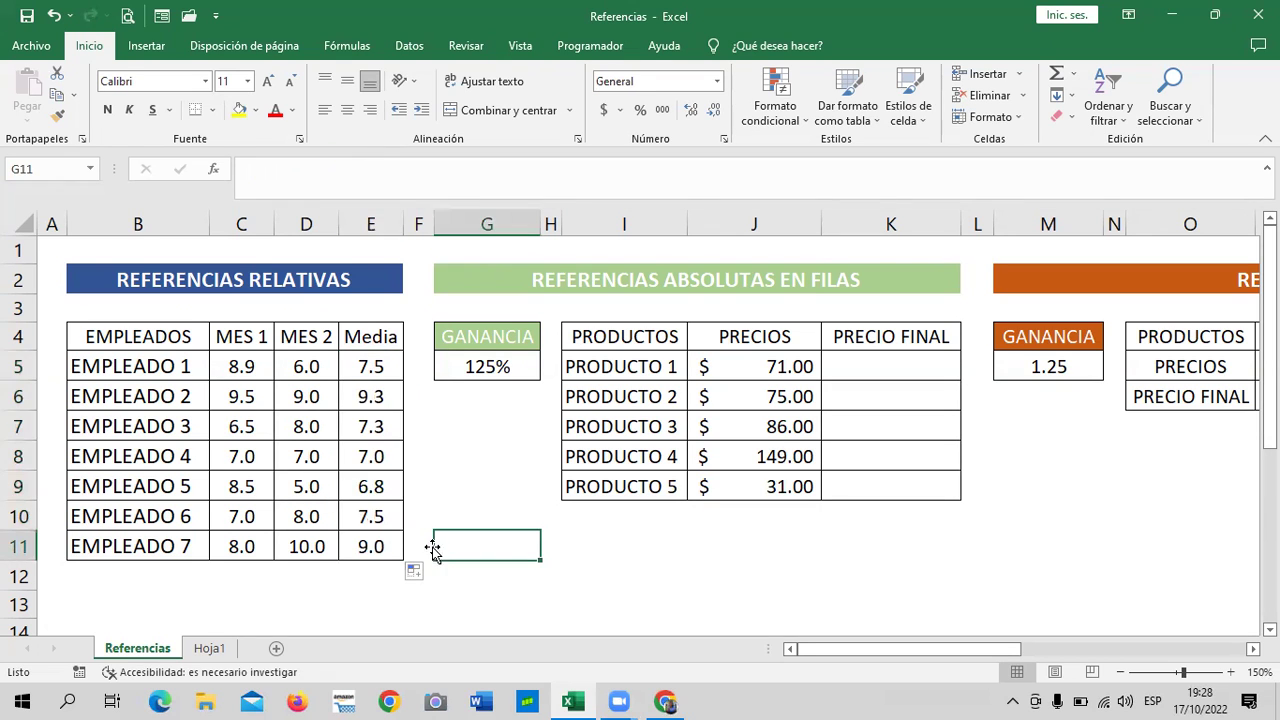
Verify the copied average formulas in cells E6 through E11.
left_click(367, 541)
left_click(368, 517)
left_click(366, 486)
left_click(368, 426)
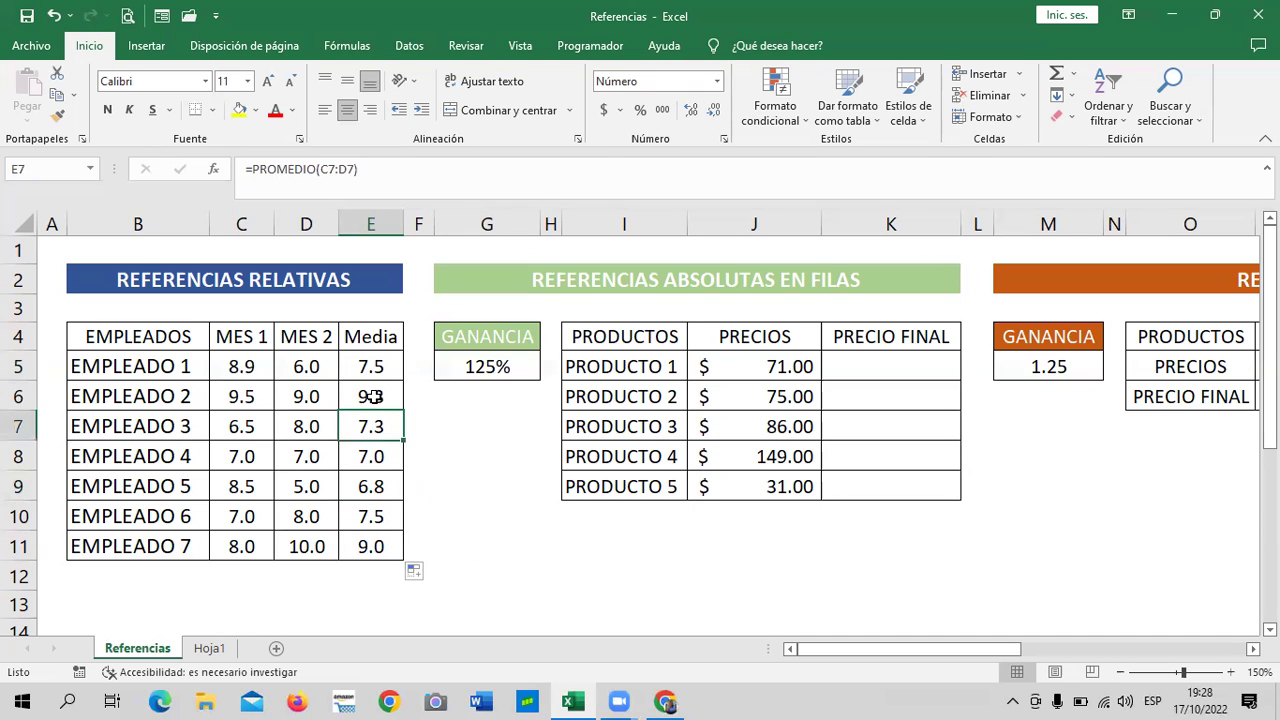
left_click(372, 396)
key("Down")
key("Down")
key("Down")
key("Down")
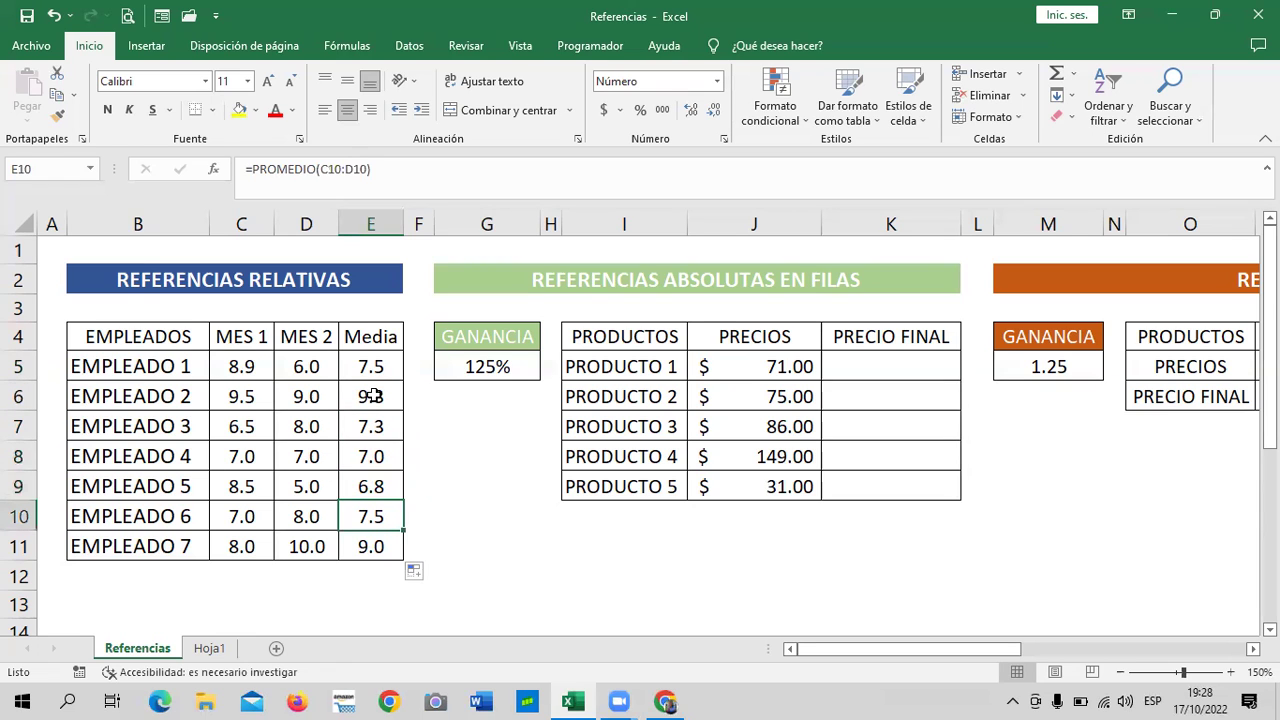
key("Down")
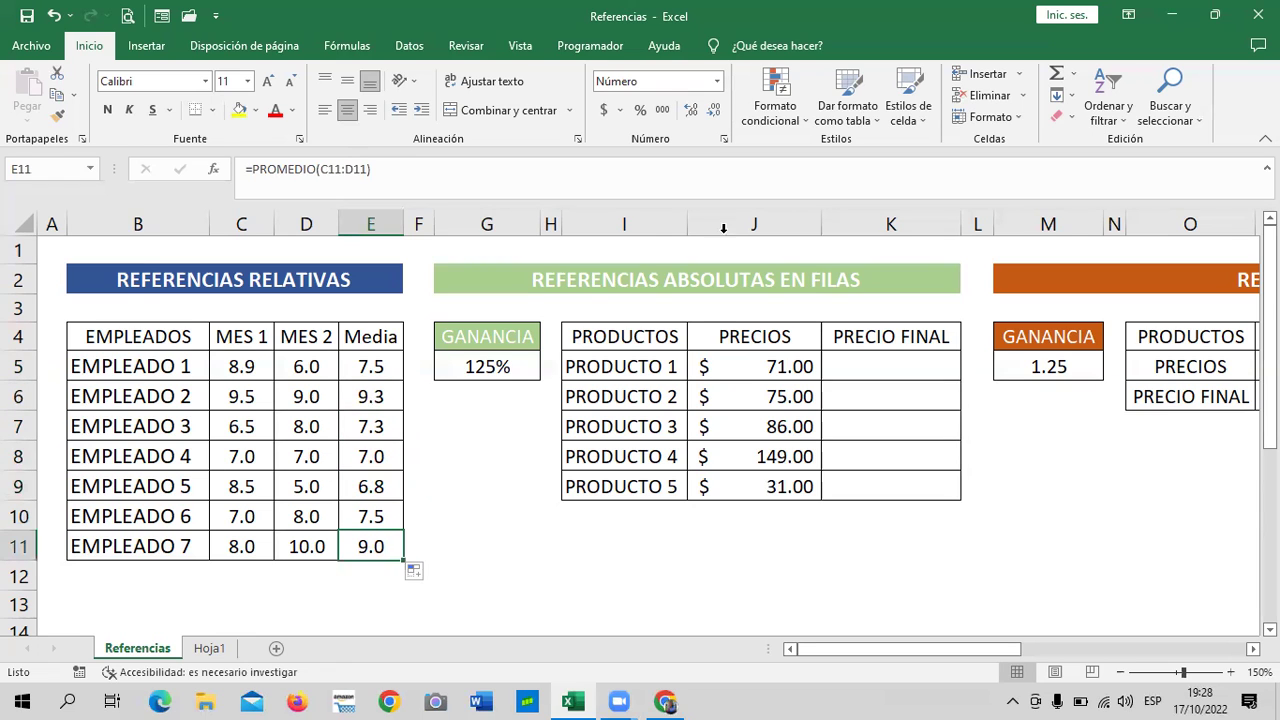
left_click(383, 451)
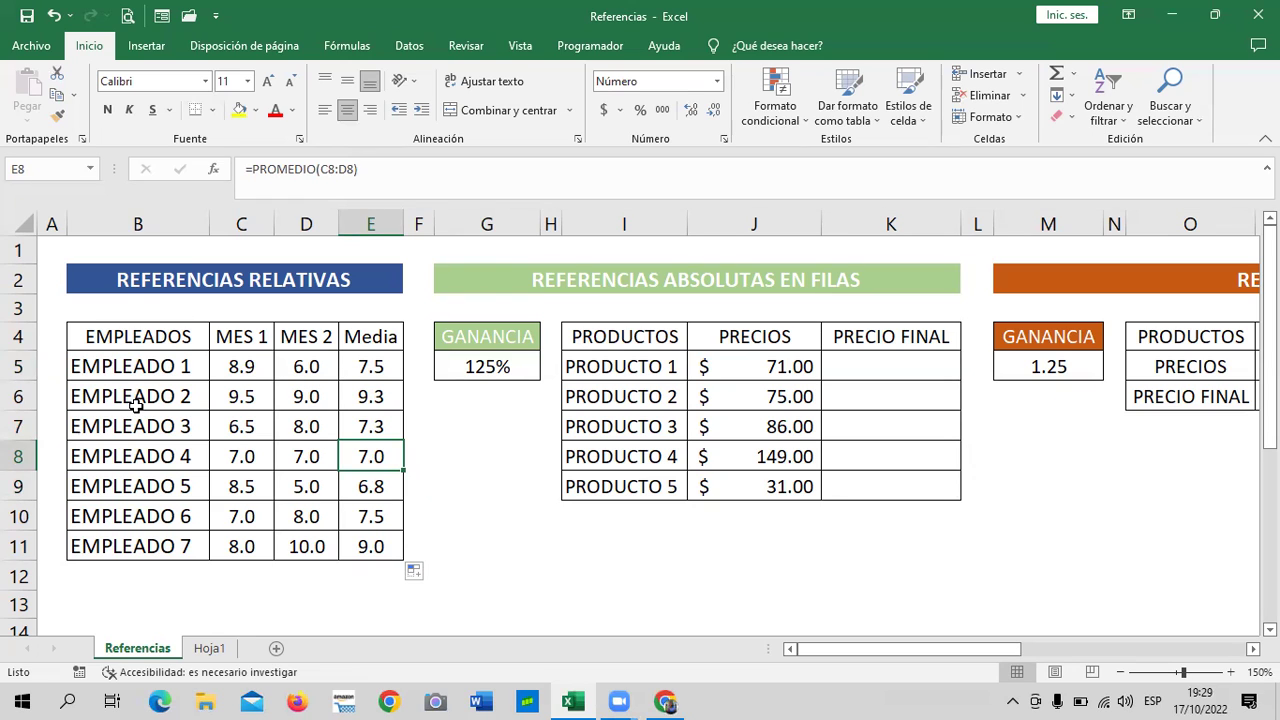
left_click(497, 480)
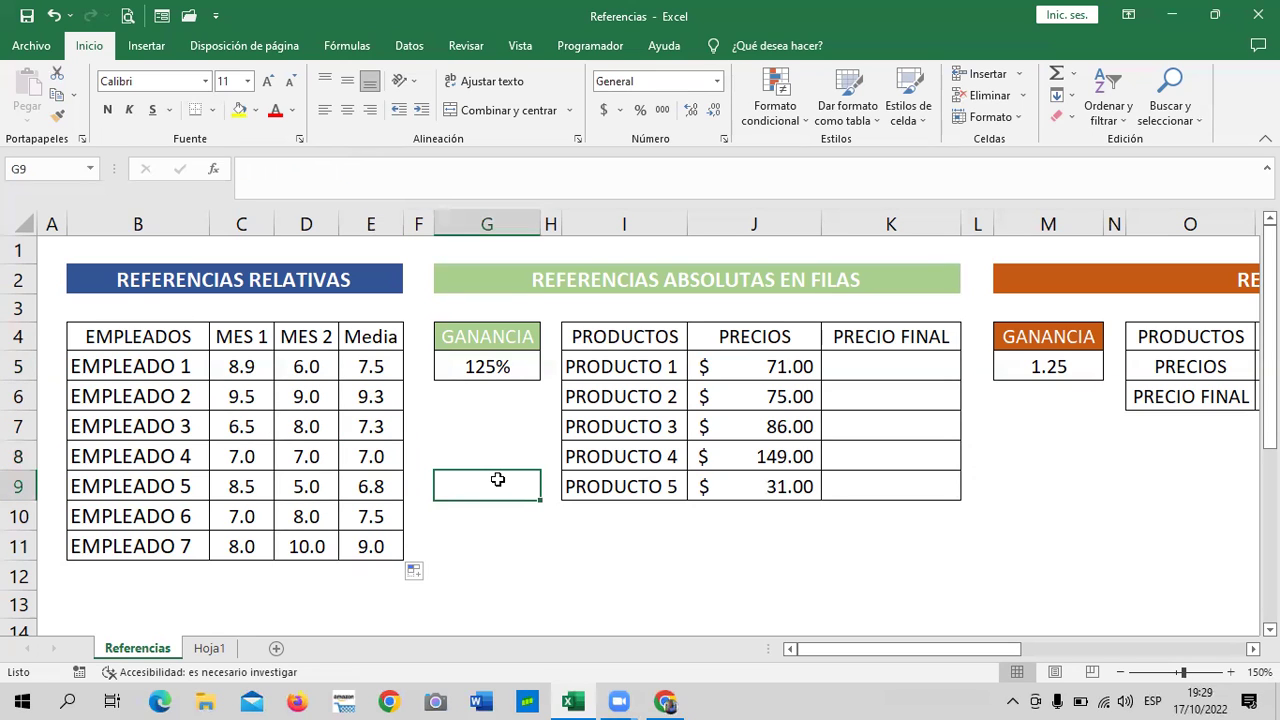
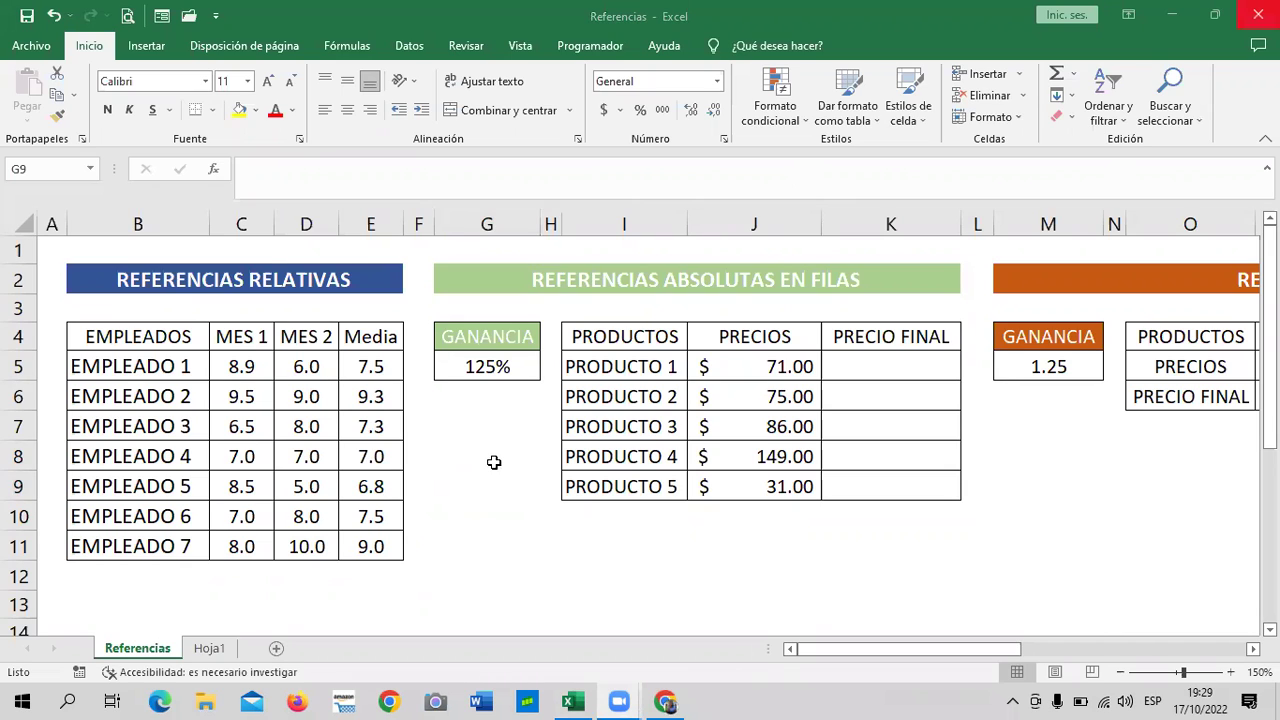
Inspect which cells EMPLEADO 1's Media average formula in E5 references.
left_click(370, 366)
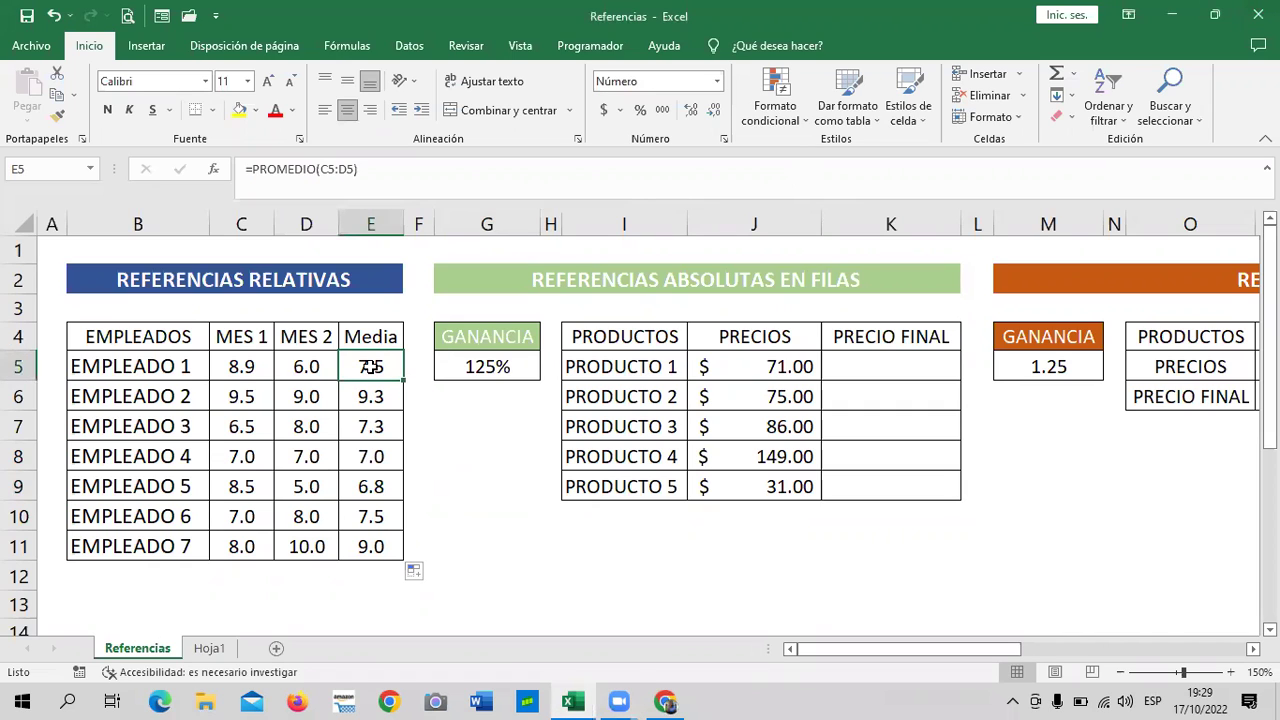
left_click(400, 172)
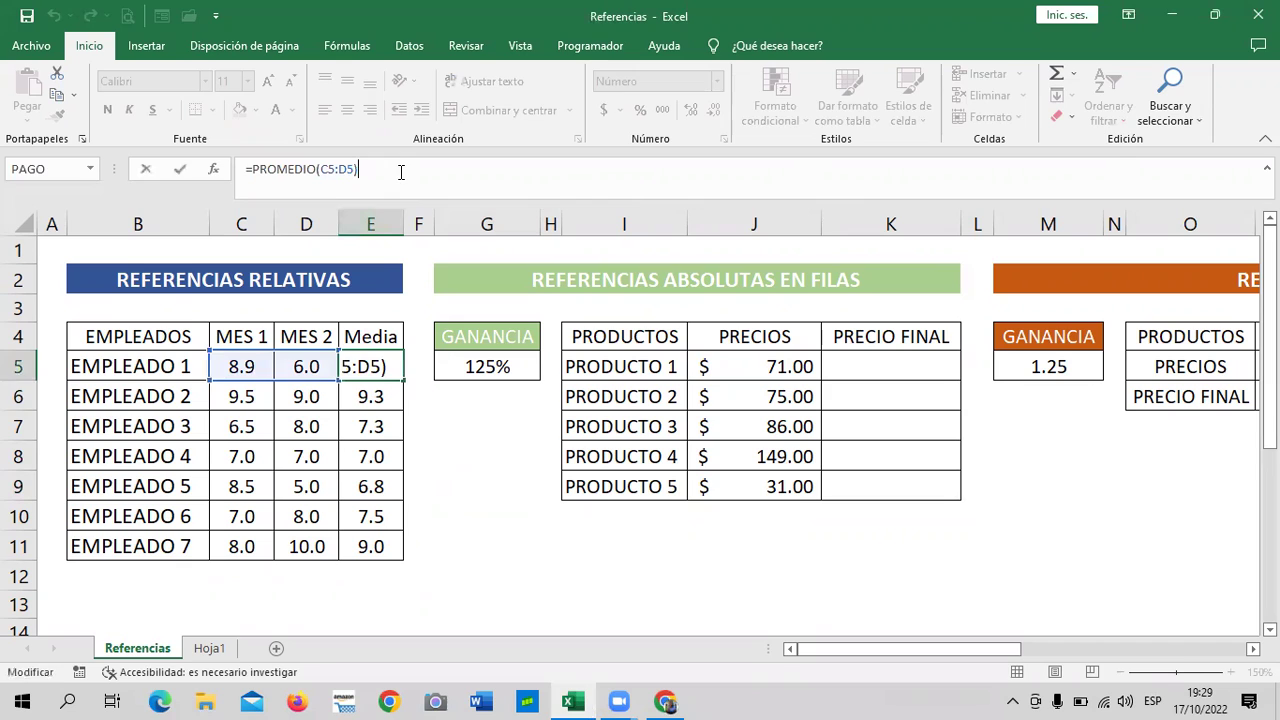
key("Return")
left_click(364, 368)
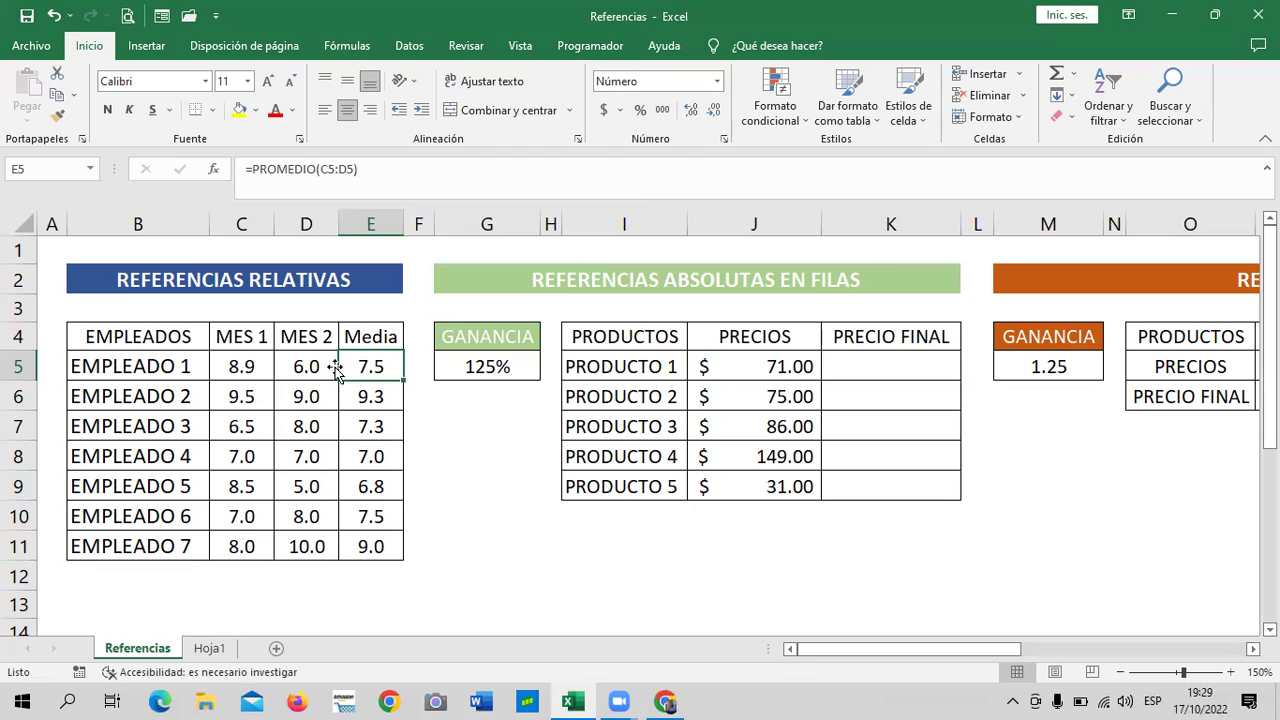
left_click(409, 168)
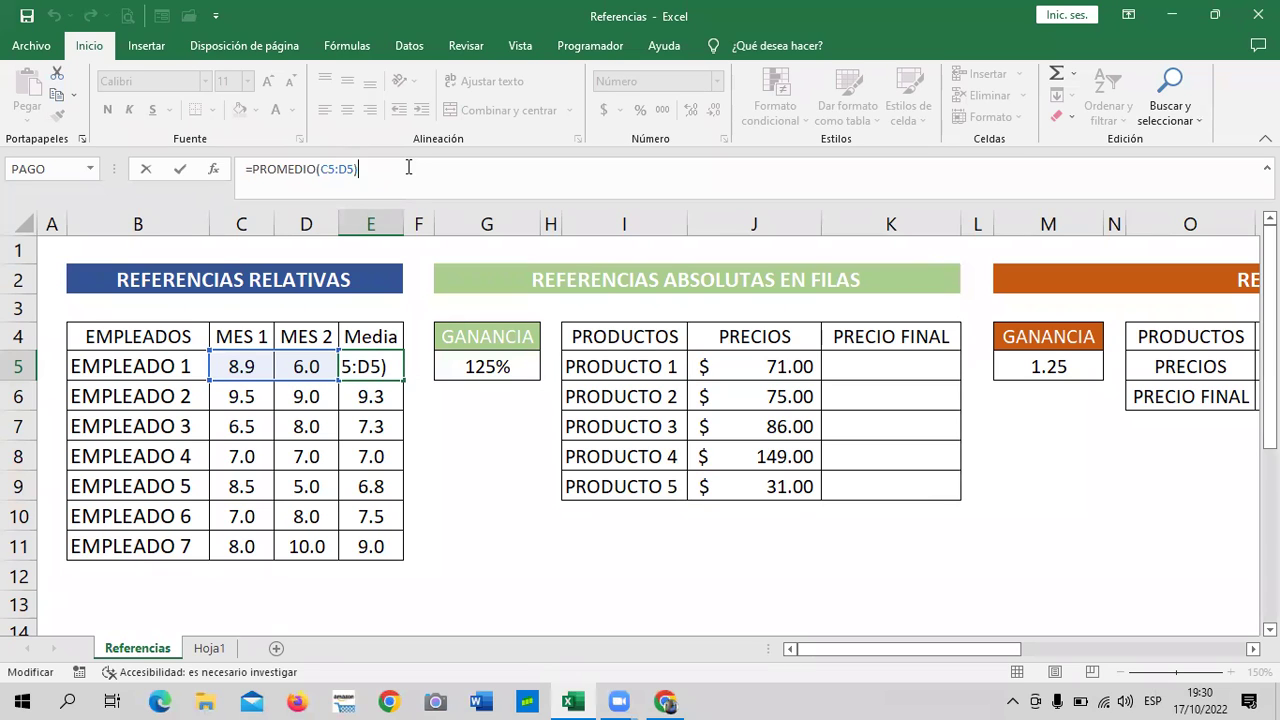
key("Return")
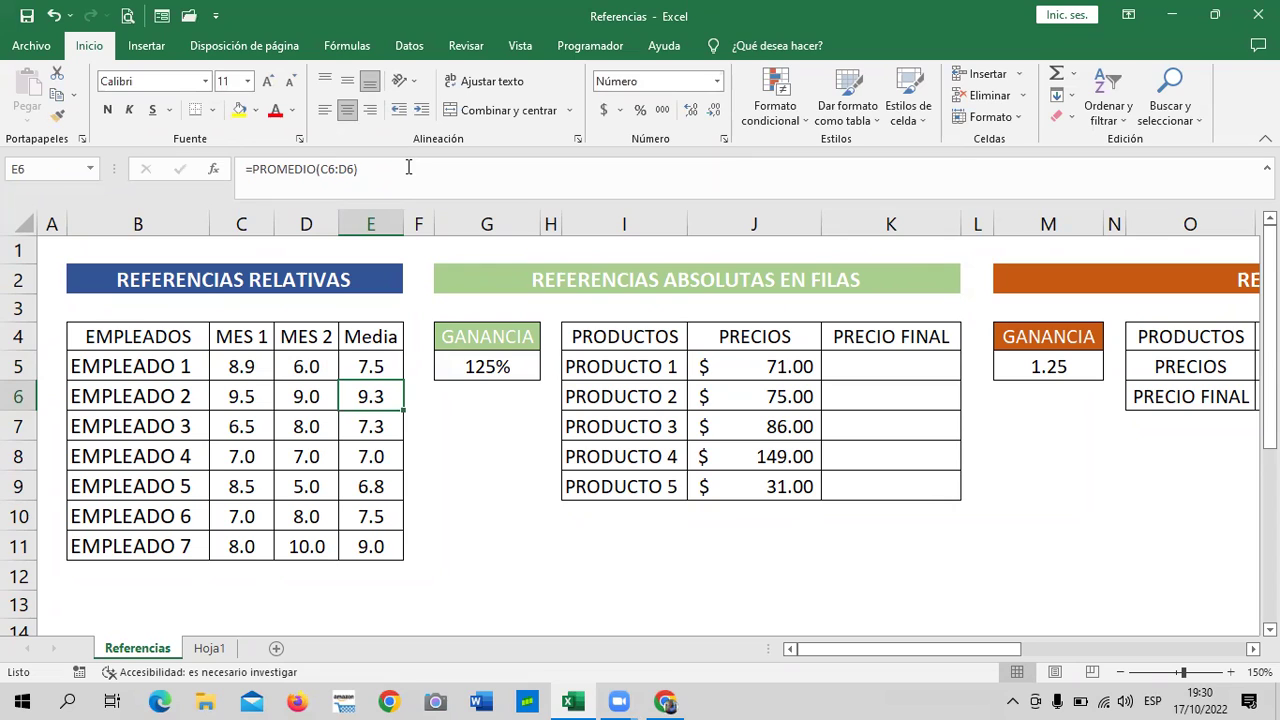
left_click(503, 369)
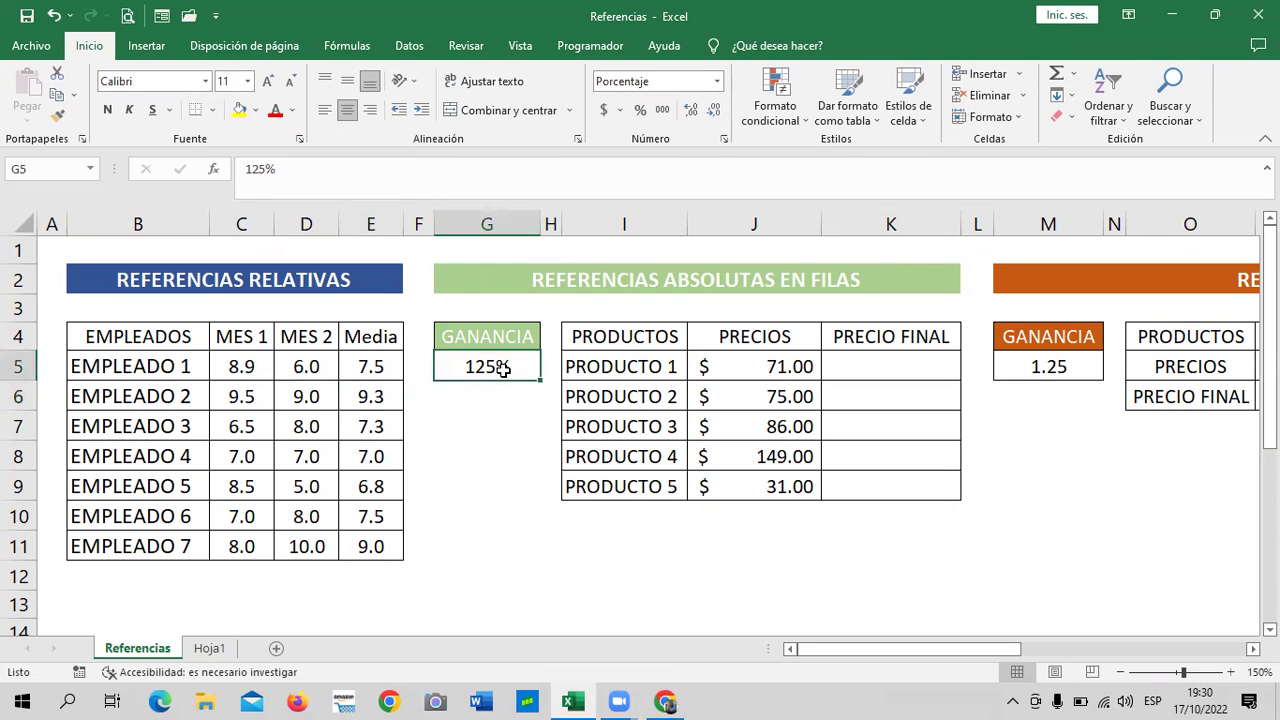
left_click(457, 492)
left_click(384, 366)
left_click(431, 168)
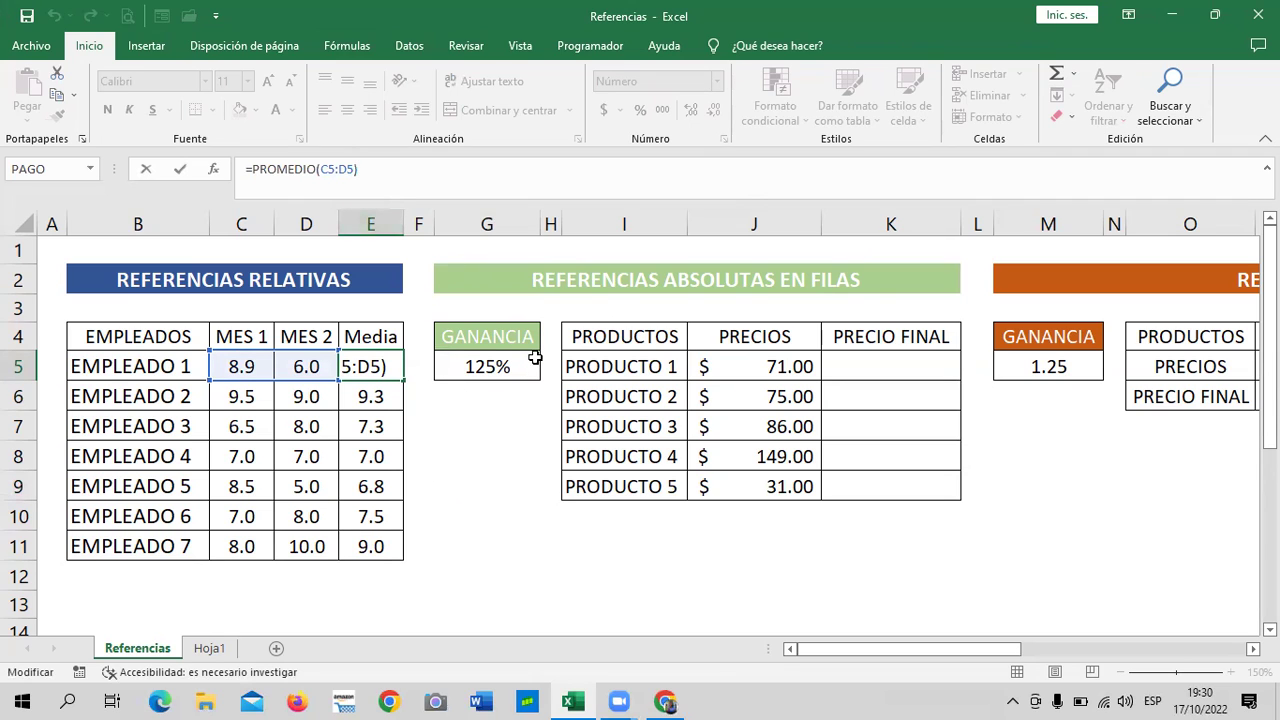
key("Return")
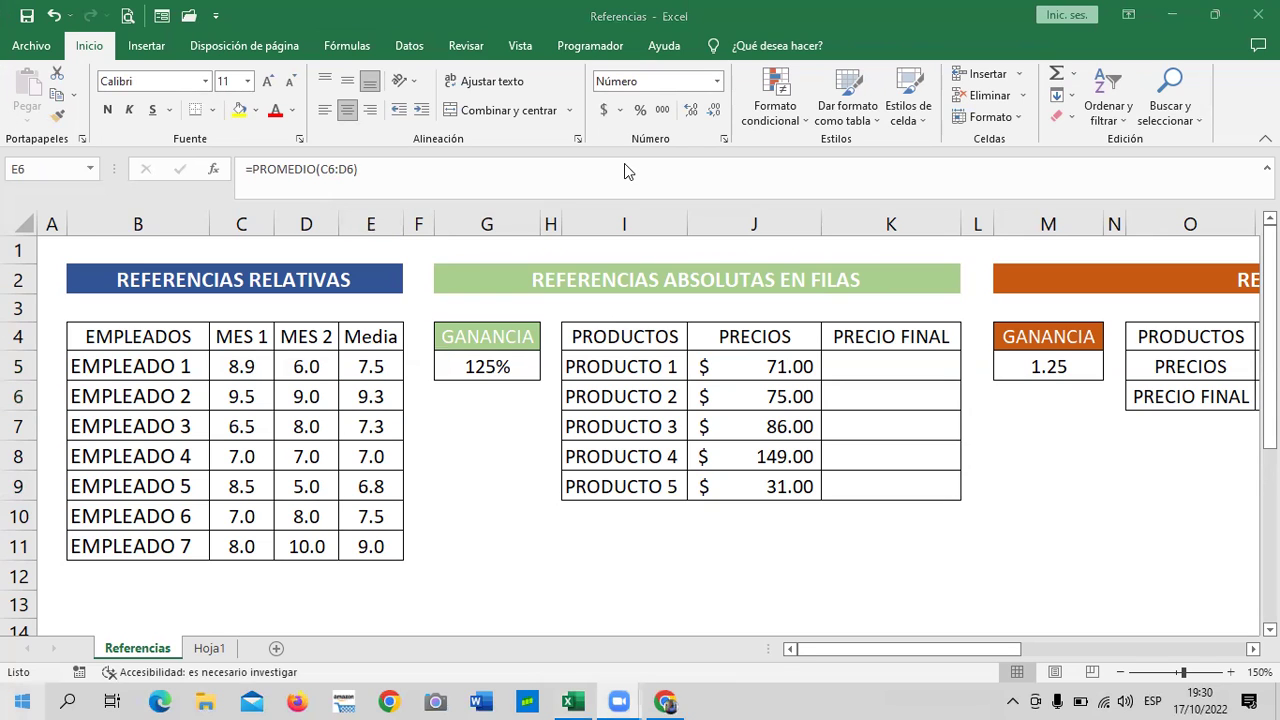
Bring the workbook back to the front, scroll over and select the 125% ganancia cell G5.
left_click(569, 700)
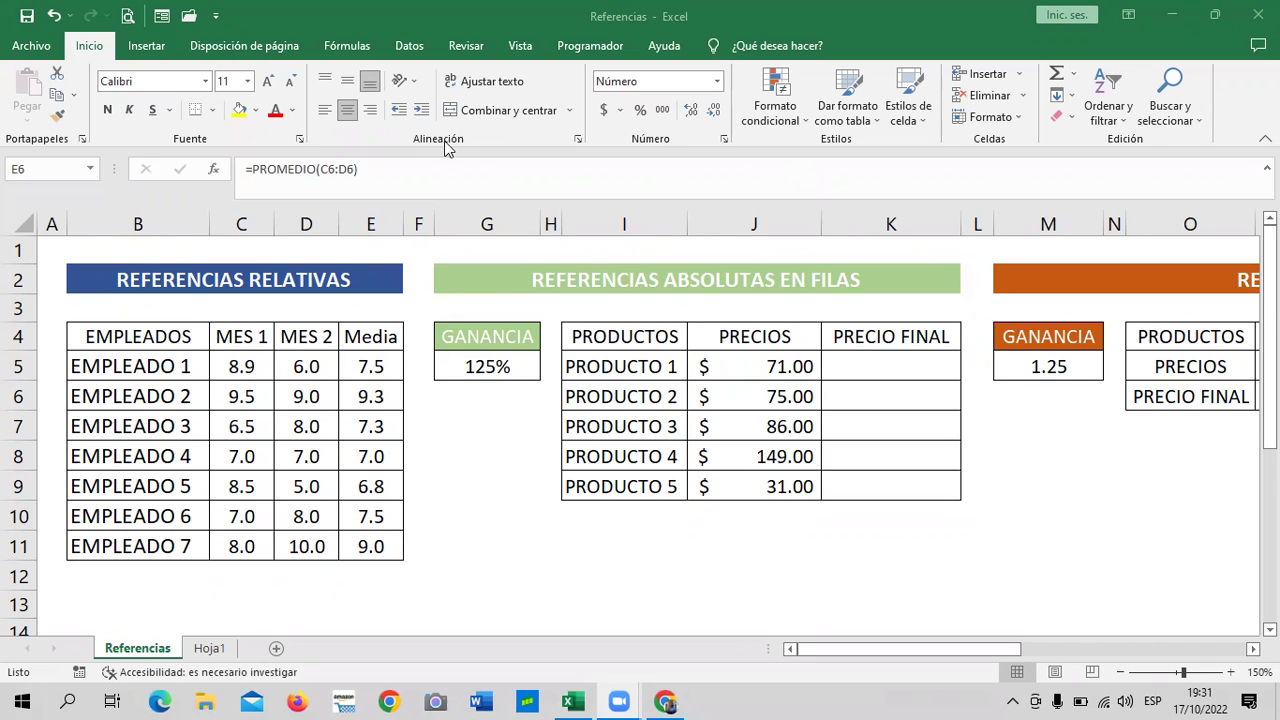
left_click_drag(937, 652, 984, 654)
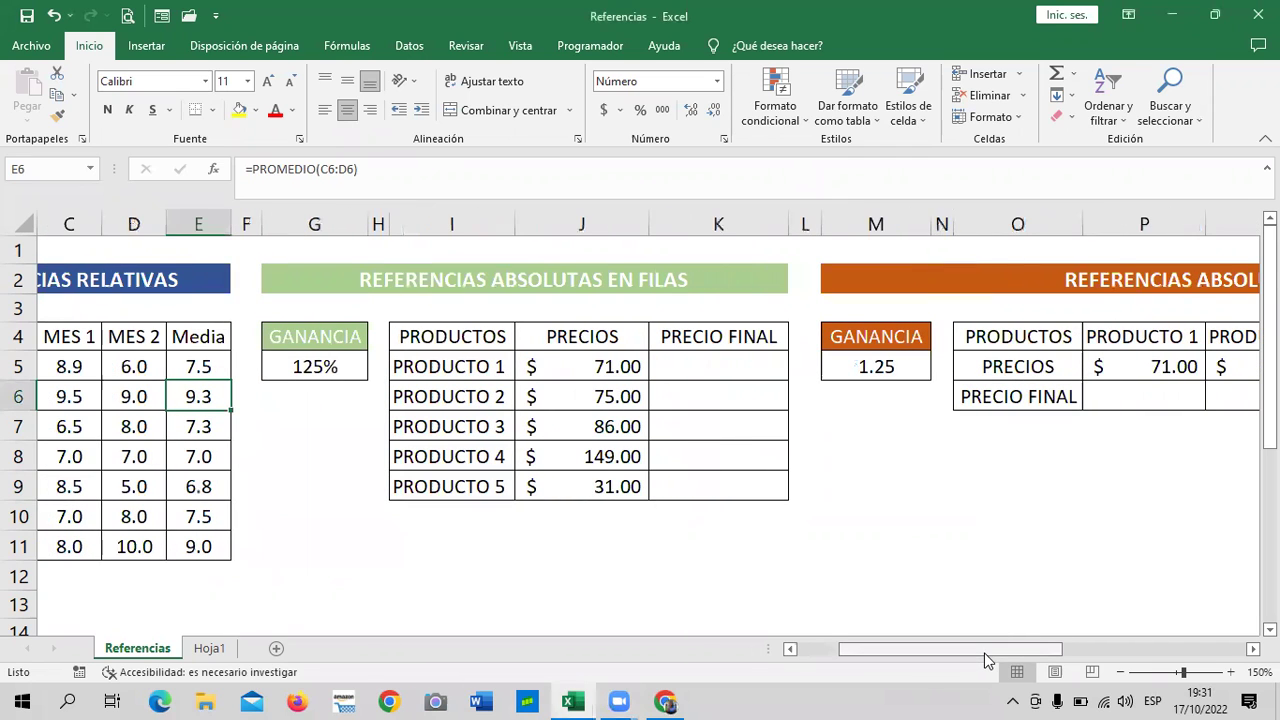
left_click_drag(984, 652, 1003, 655)
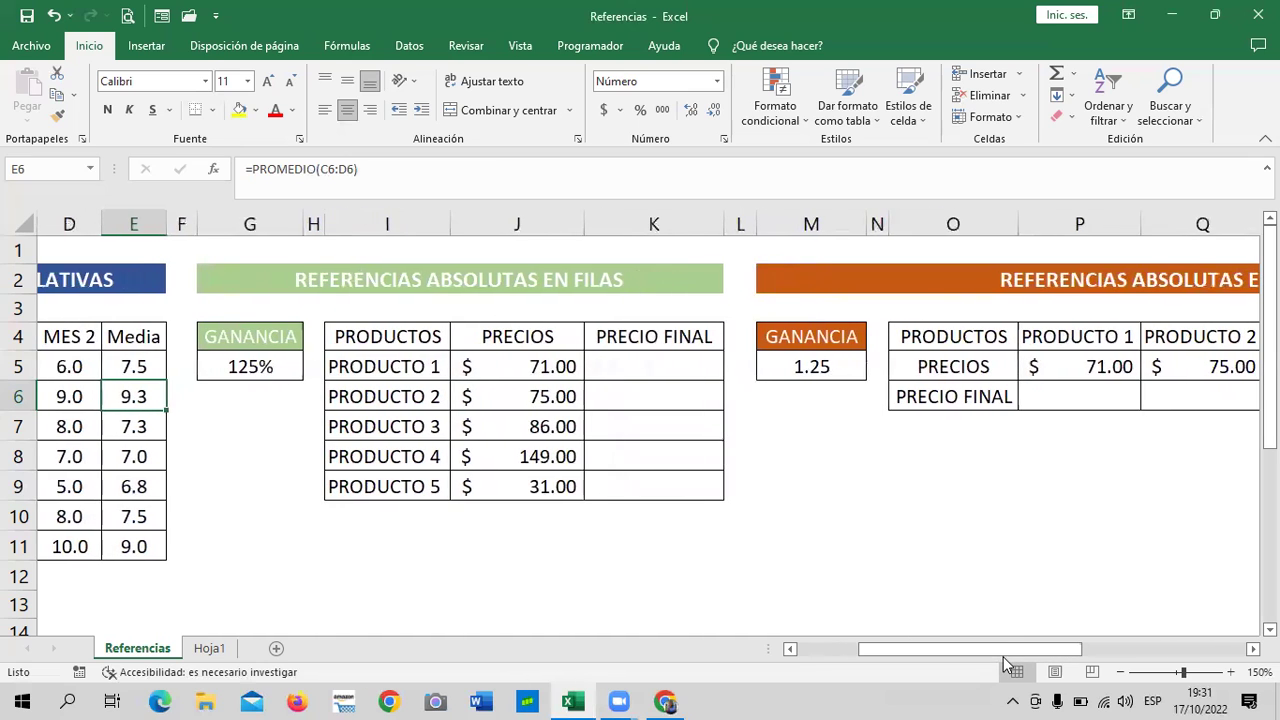
left_click(880, 517)
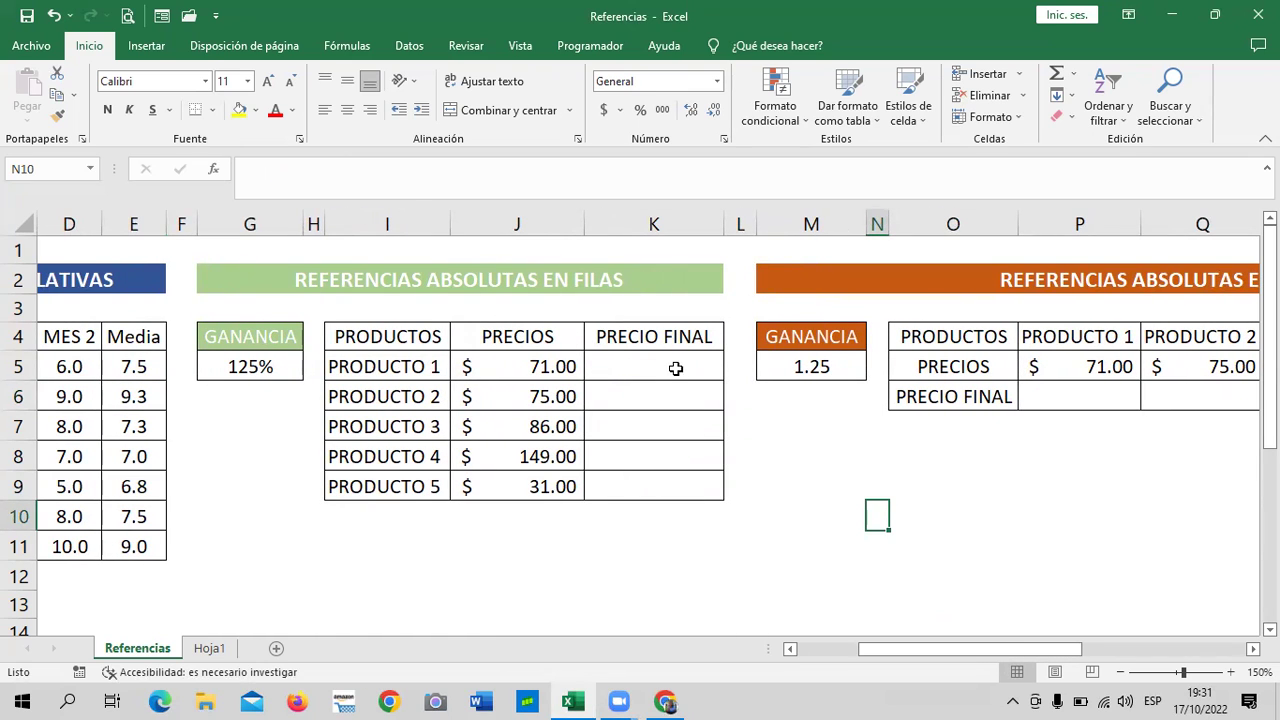
left_click(798, 488)
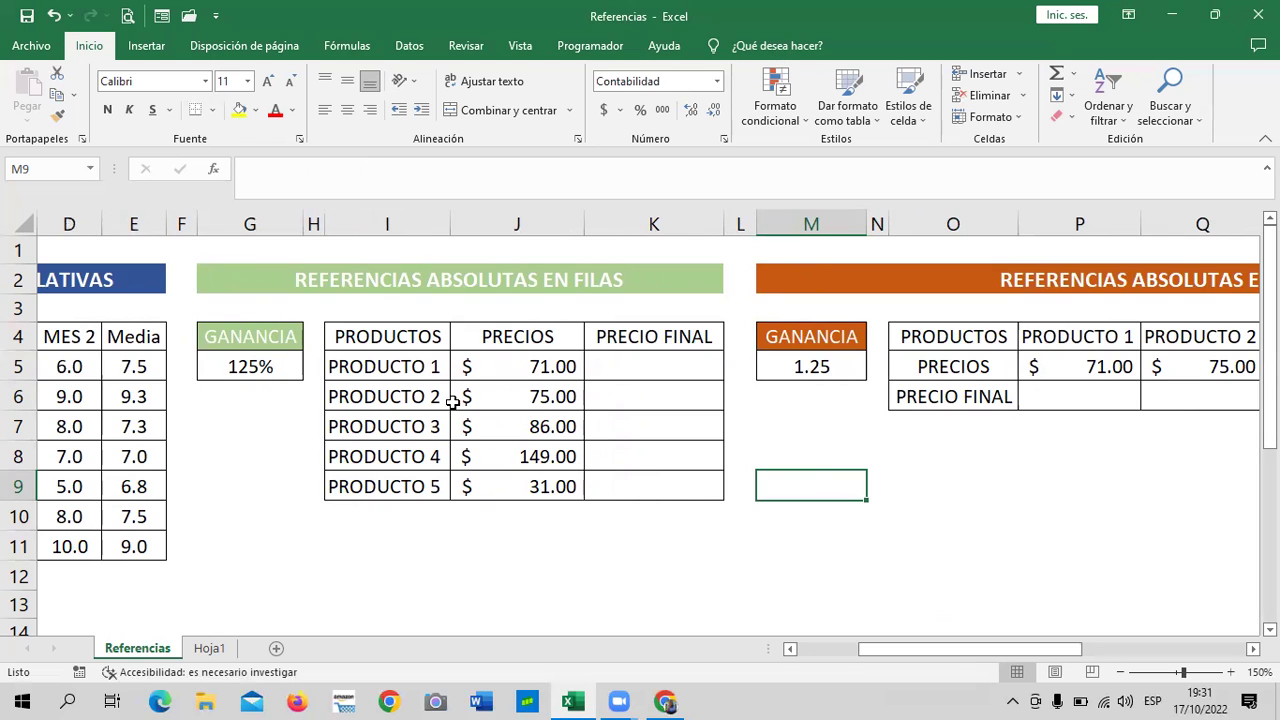
left_click_drag(251, 445, 251, 436)
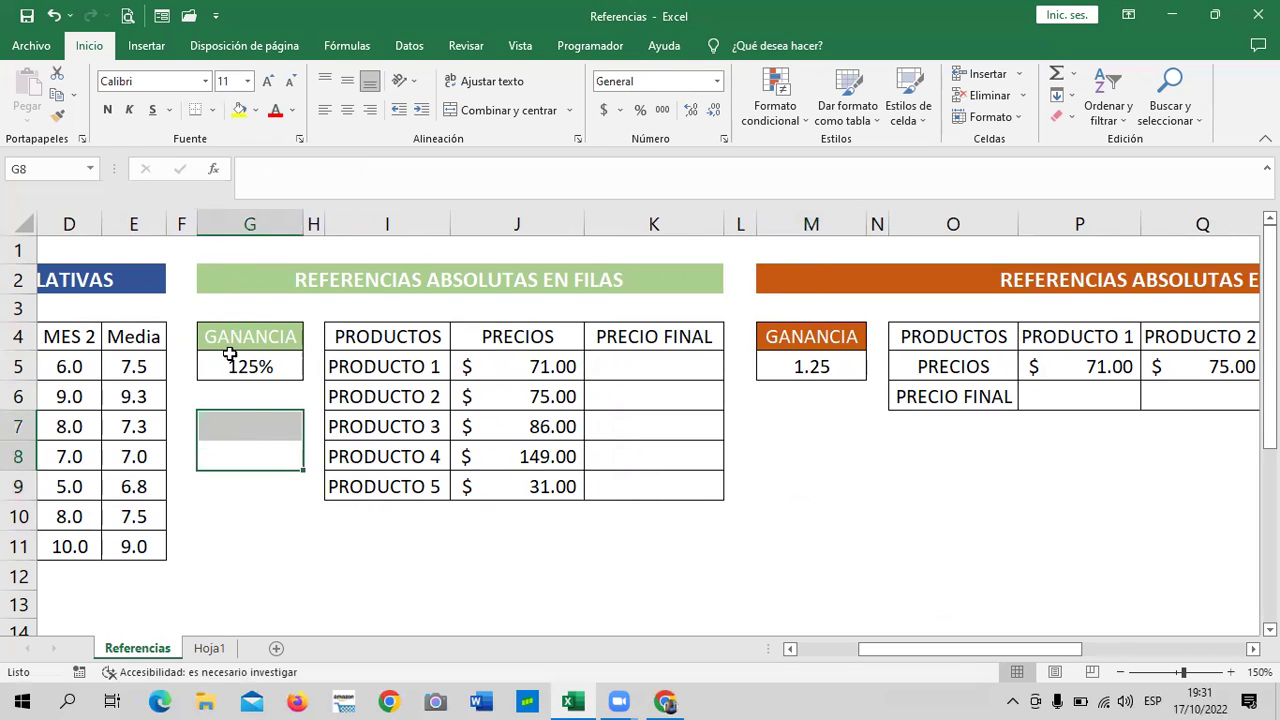
left_click(228, 355)
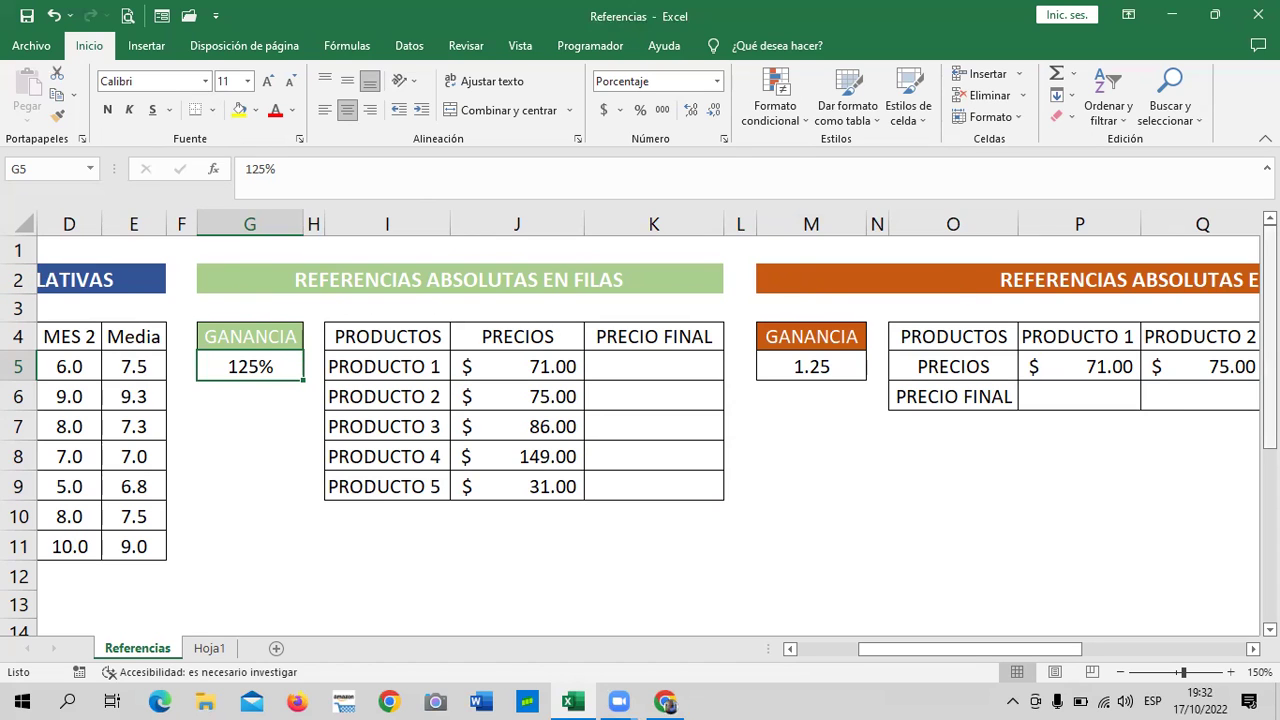
left_click_drag(1045, 652, 985, 646)
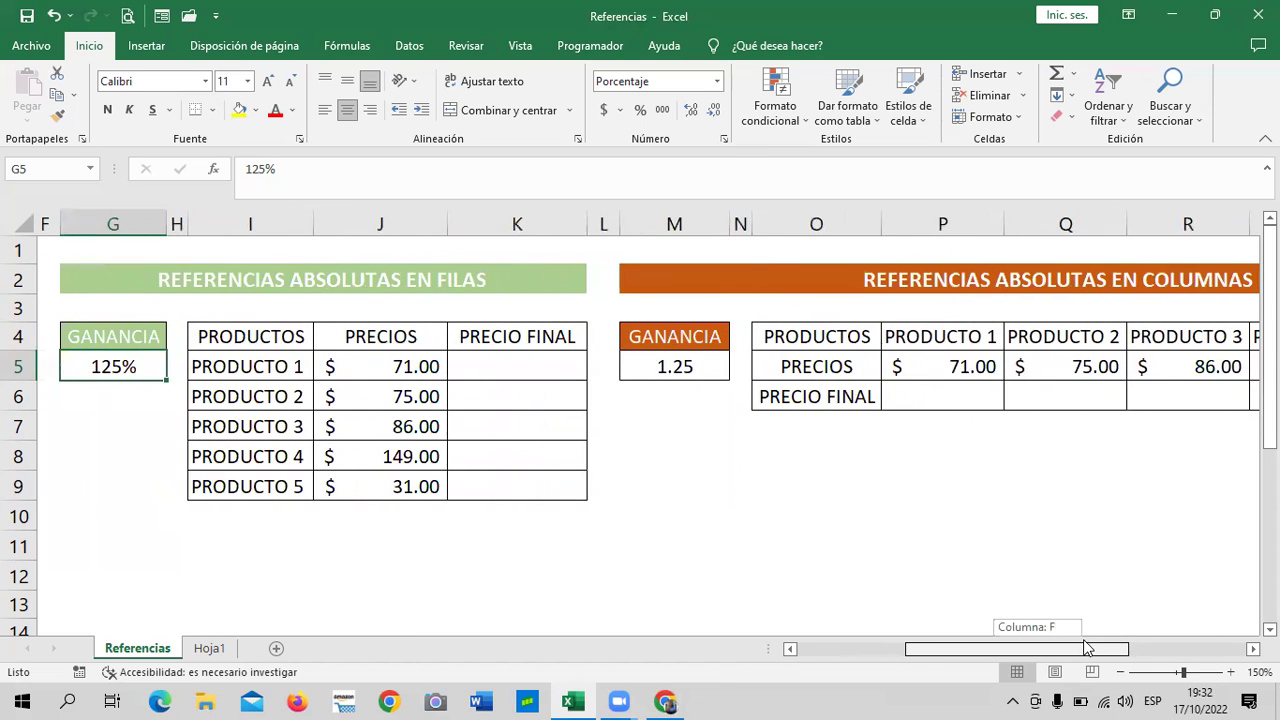
left_click_drag(985, 646, 1087, 648)
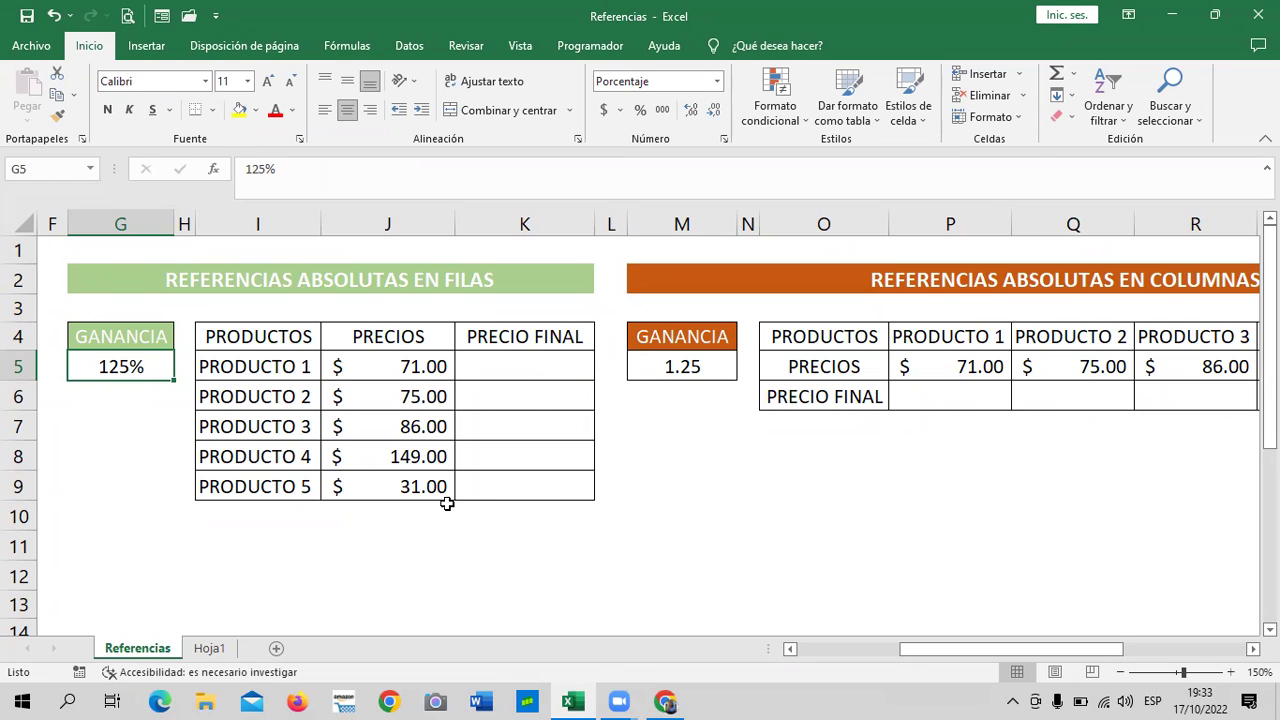
Check the PRODUCTO prices and 125% ganancia, then start a formula with = in K5.
left_click(419, 489)
left_click(399, 457)
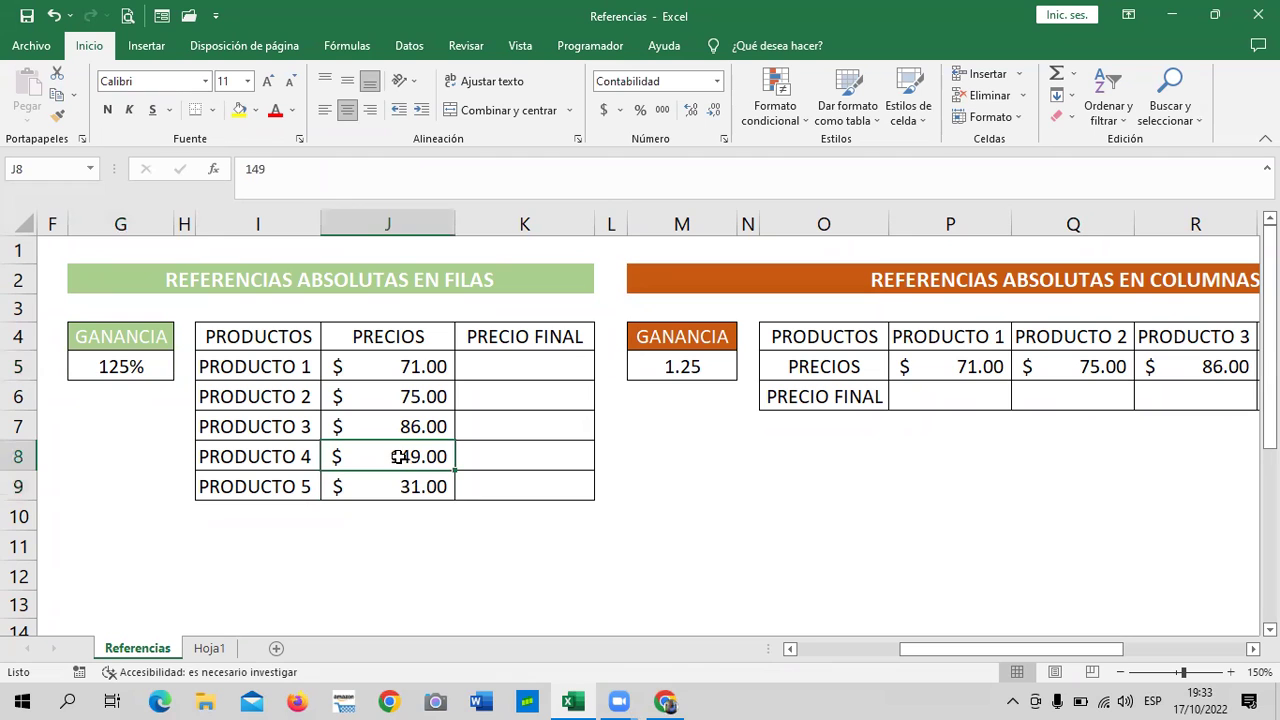
left_click(393, 426)
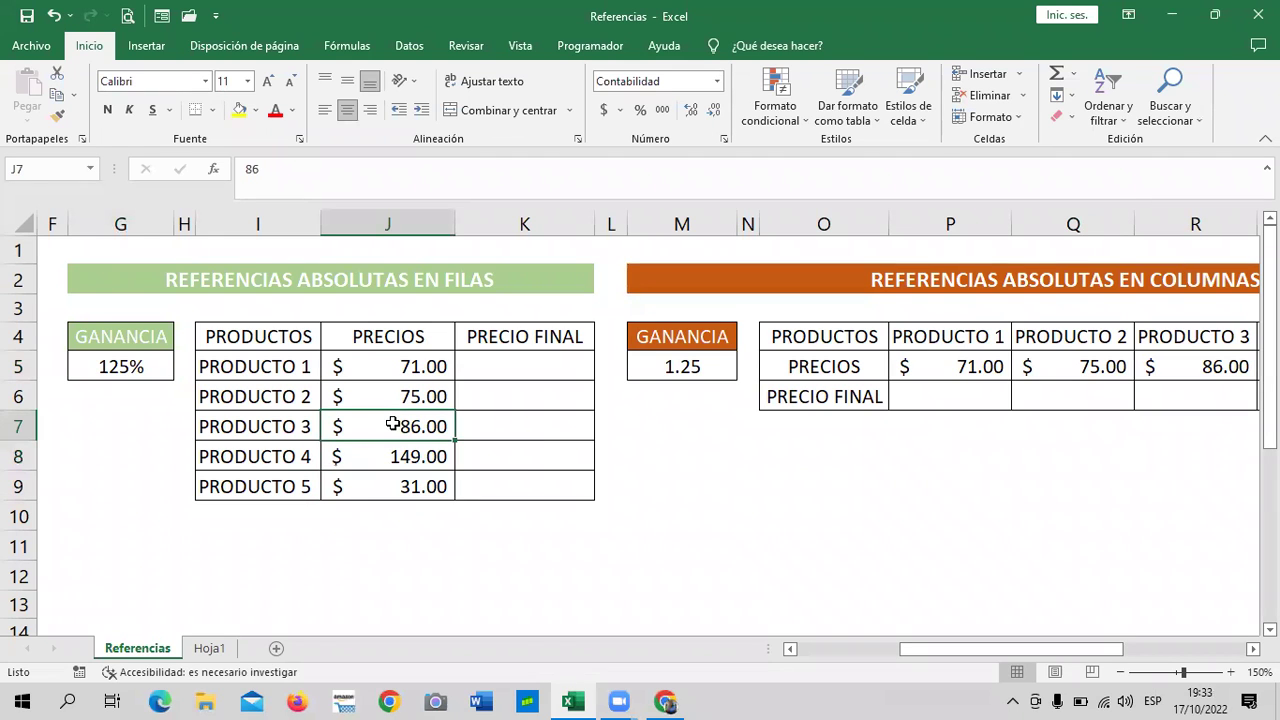
left_click(386, 396)
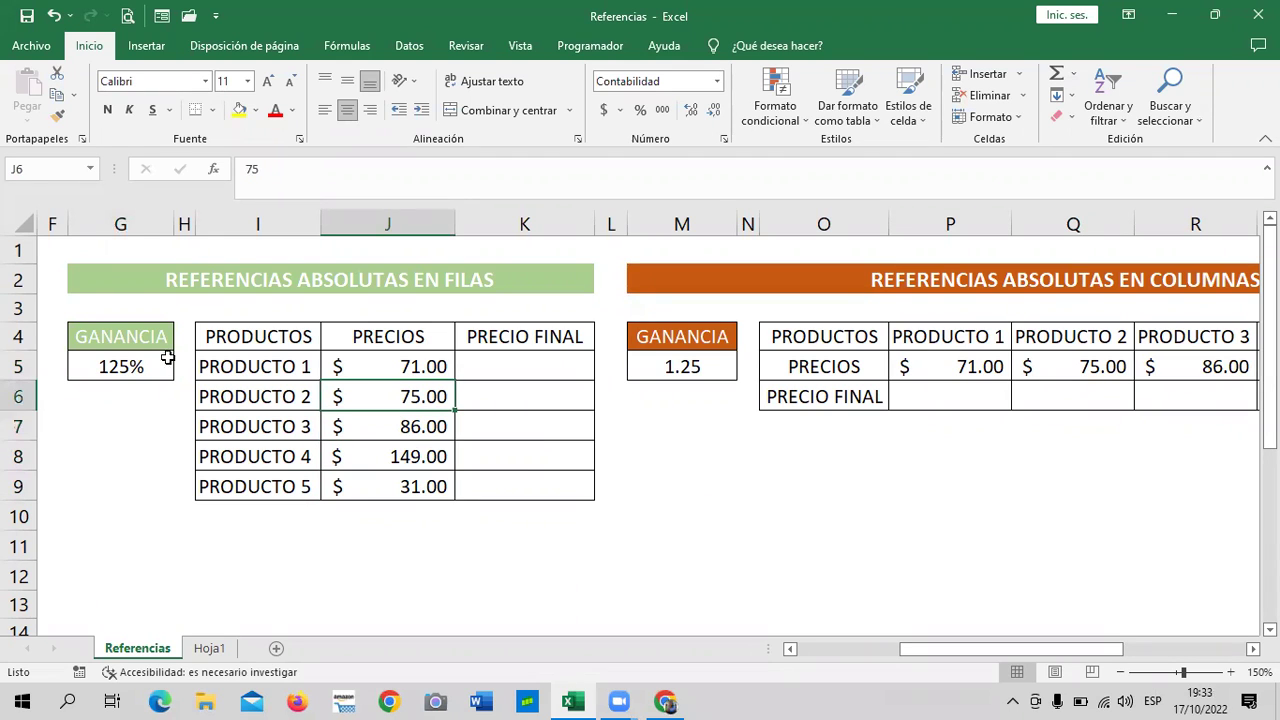
left_click(823, 543)
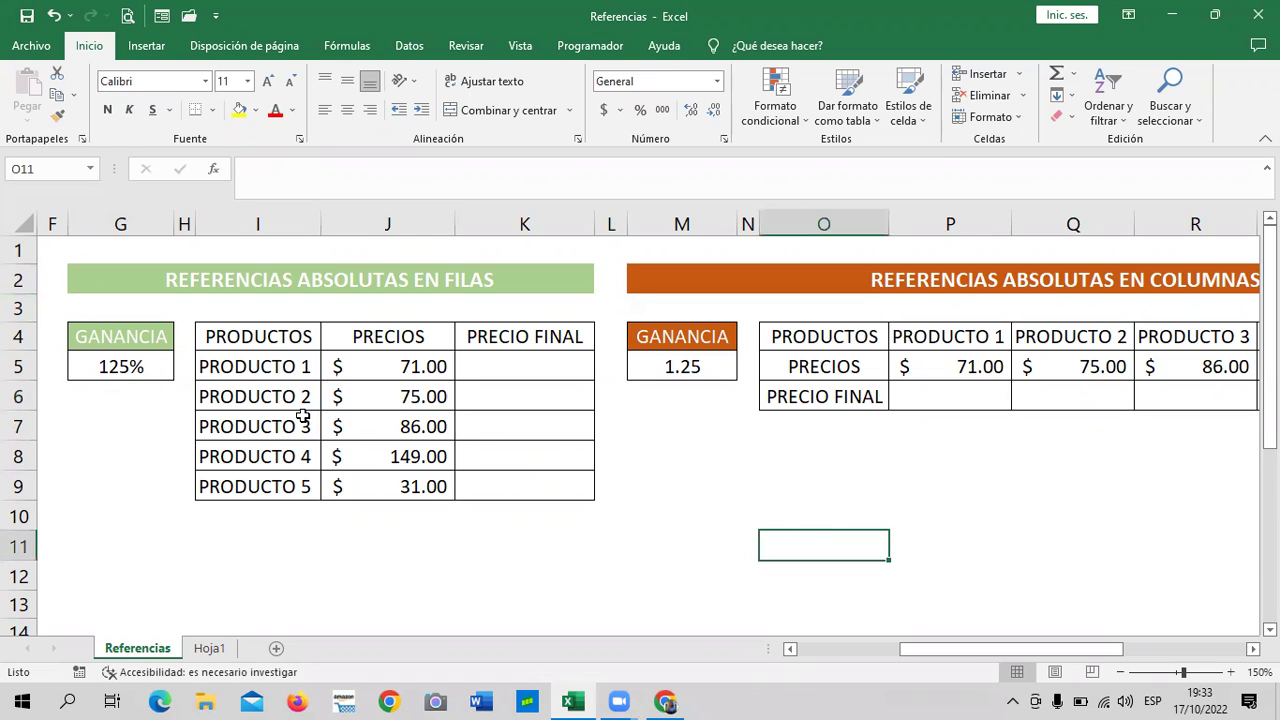
left_click(129, 366)
left_click(769, 547)
left_click(548, 373)
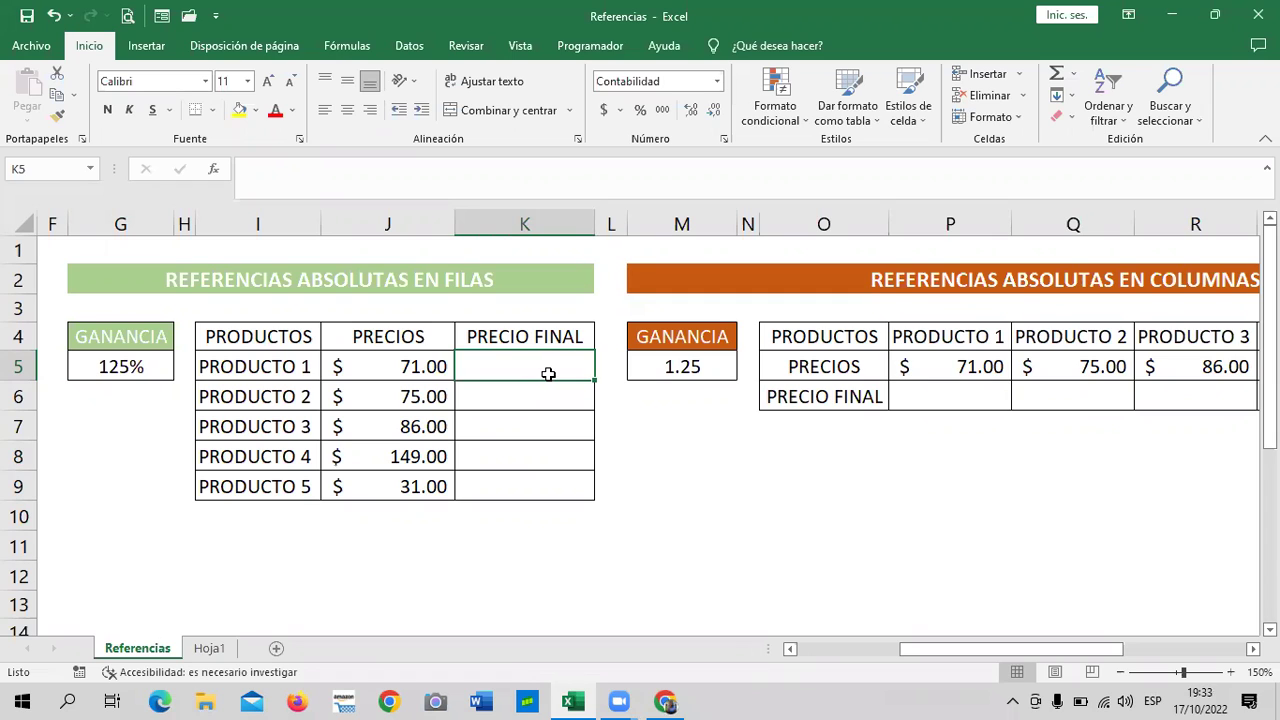
type("=")
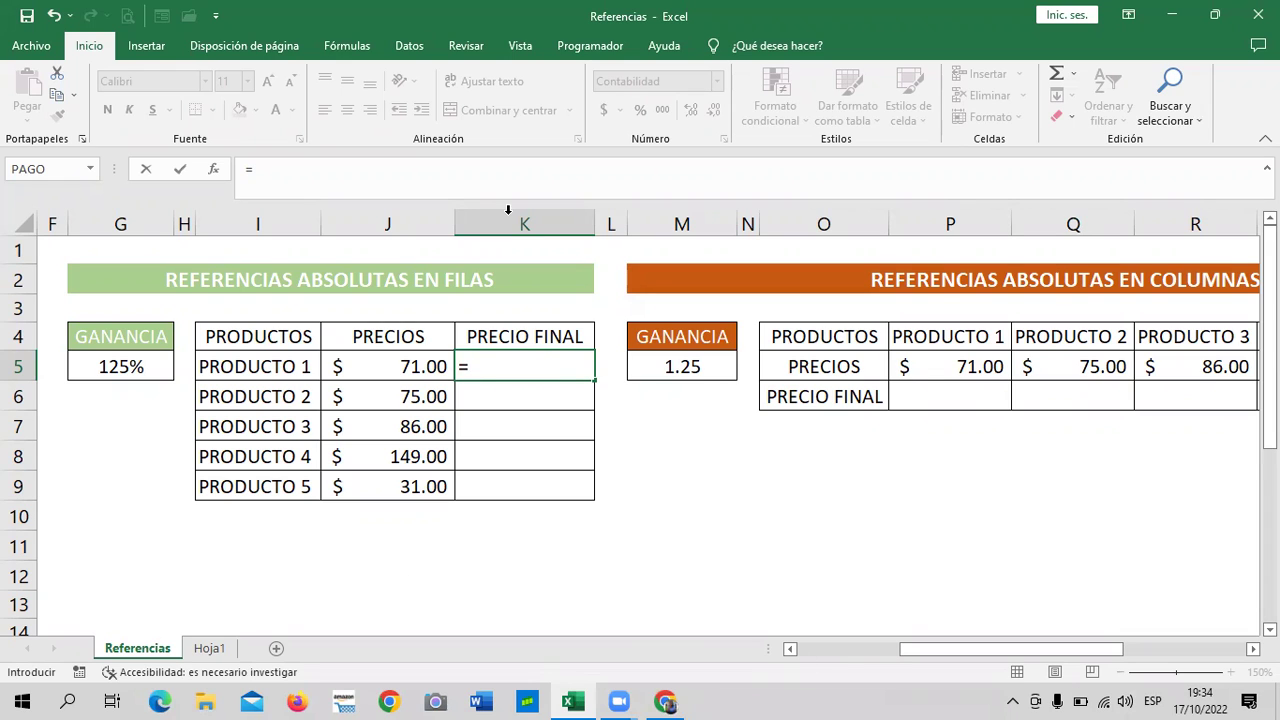
Enter =J5*G5 in K5 so PRODUCTO 1's final price shows $88.75.
left_click(385, 366)
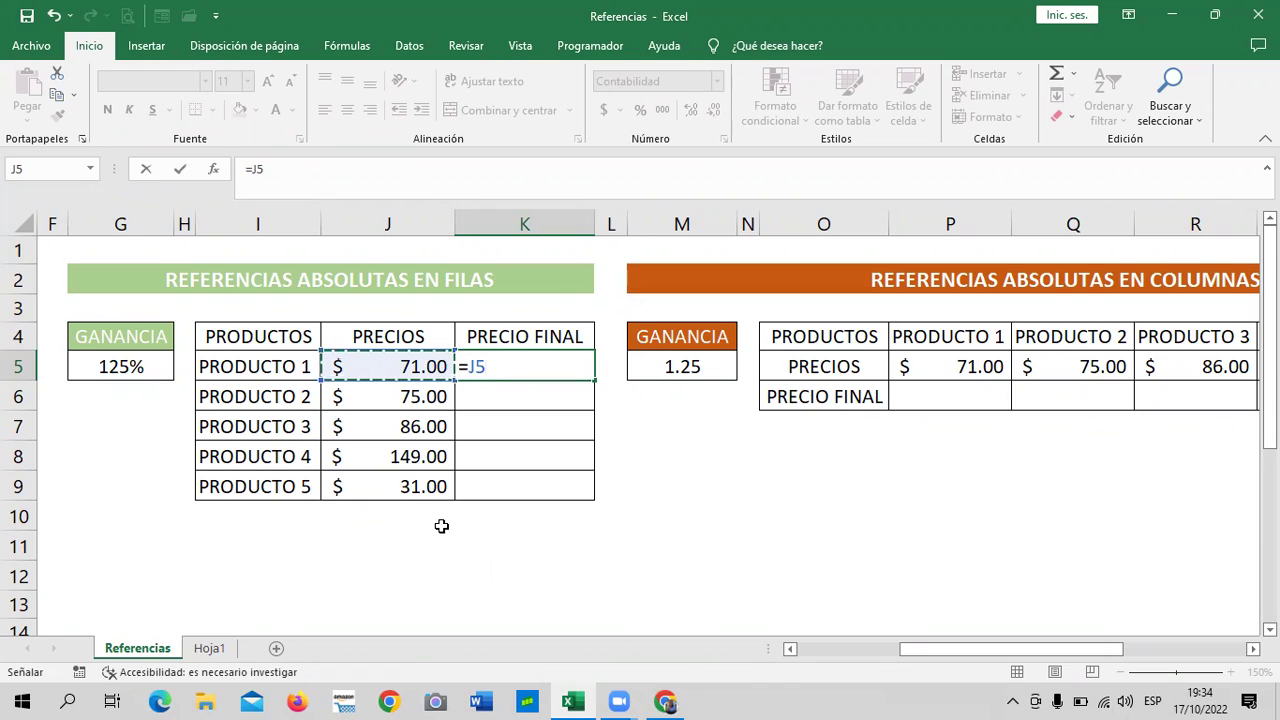
type("*")
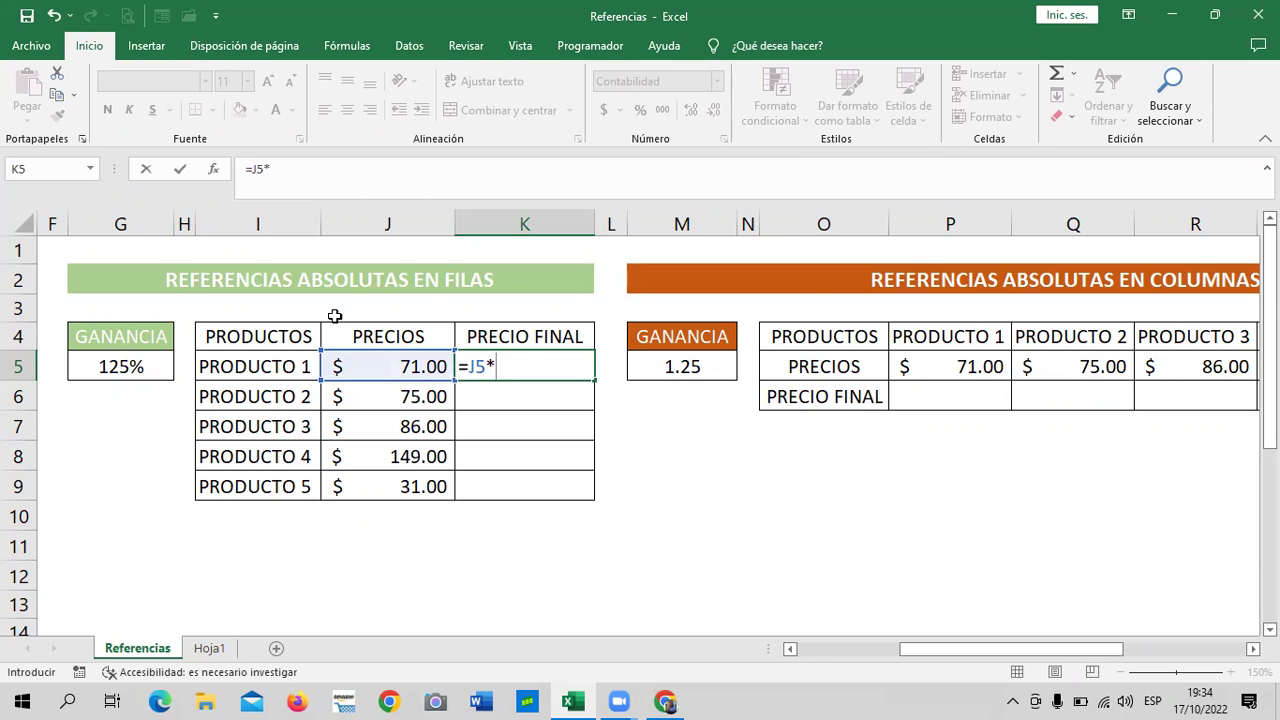
left_click(141, 367)
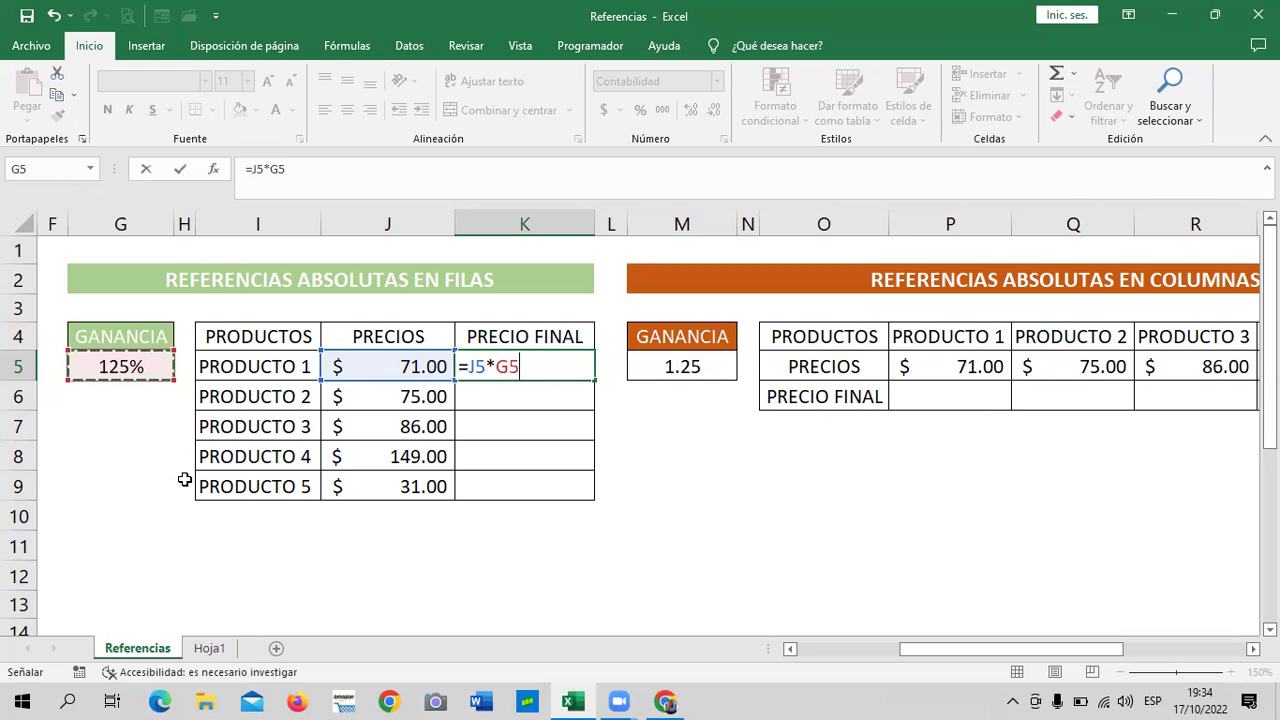
key("Return")
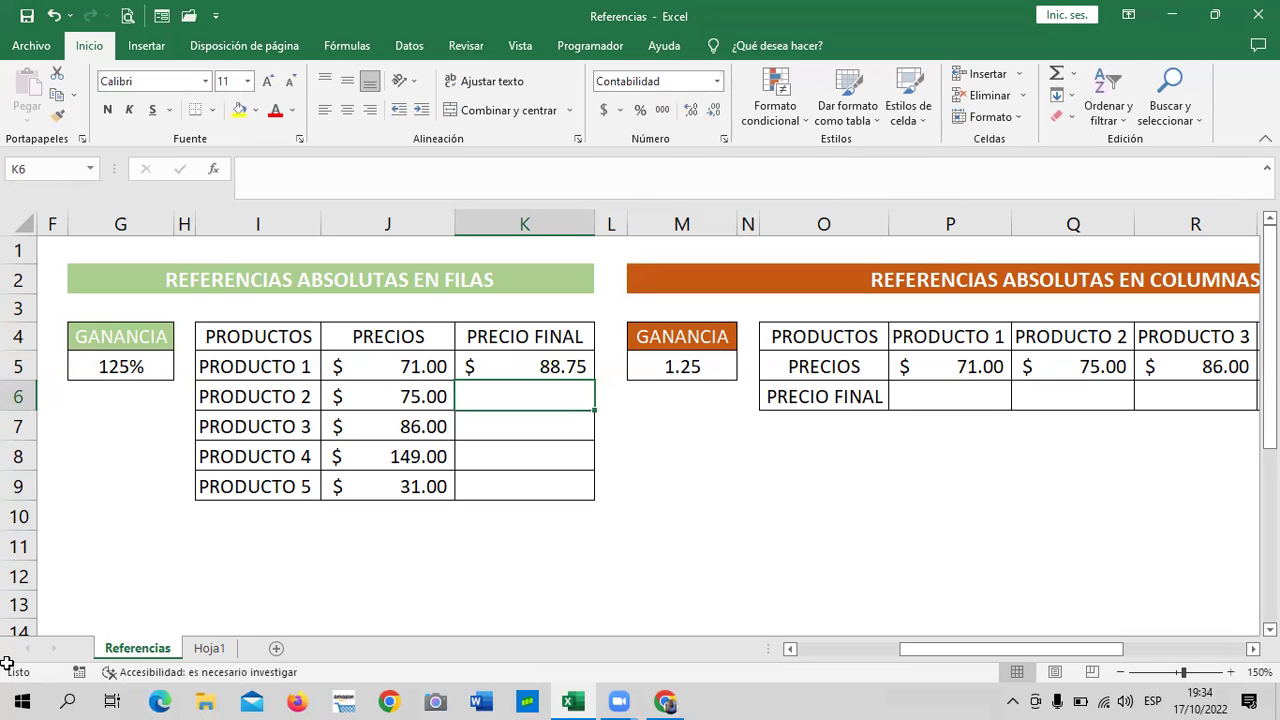
left_click(534, 367)
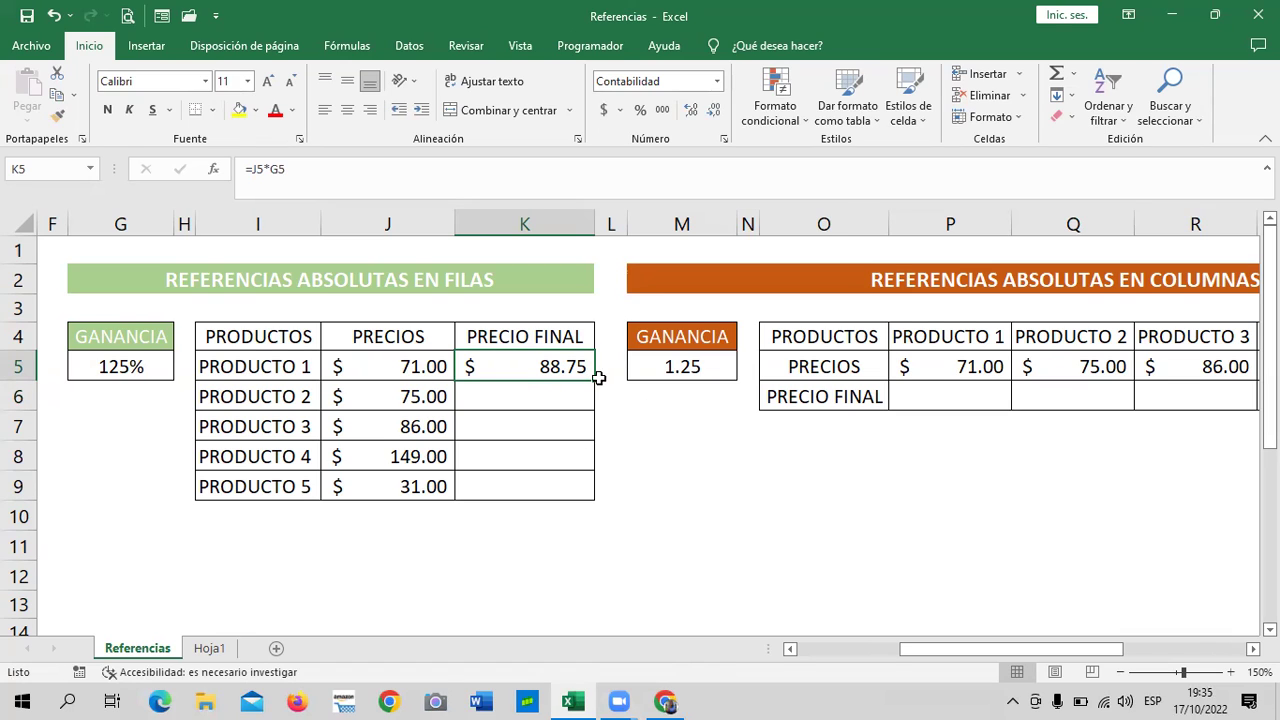
left_click_drag(595, 381, 596, 497)
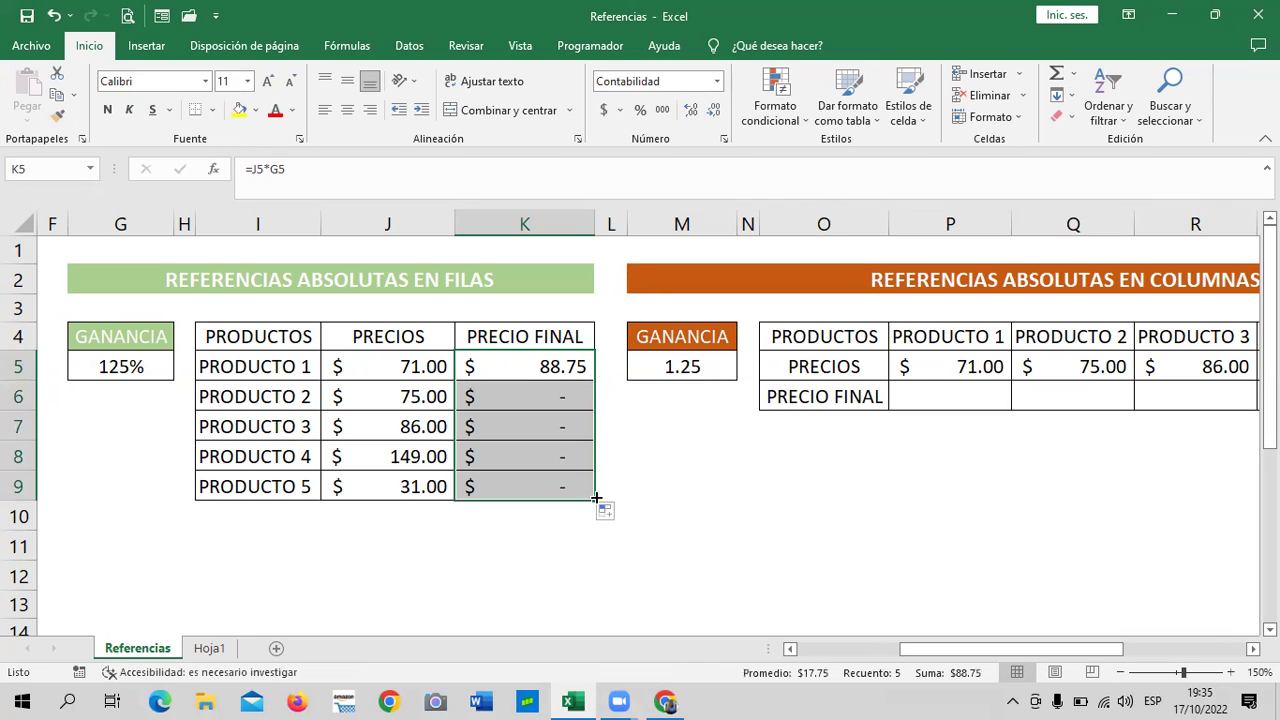
left_click(635, 465)
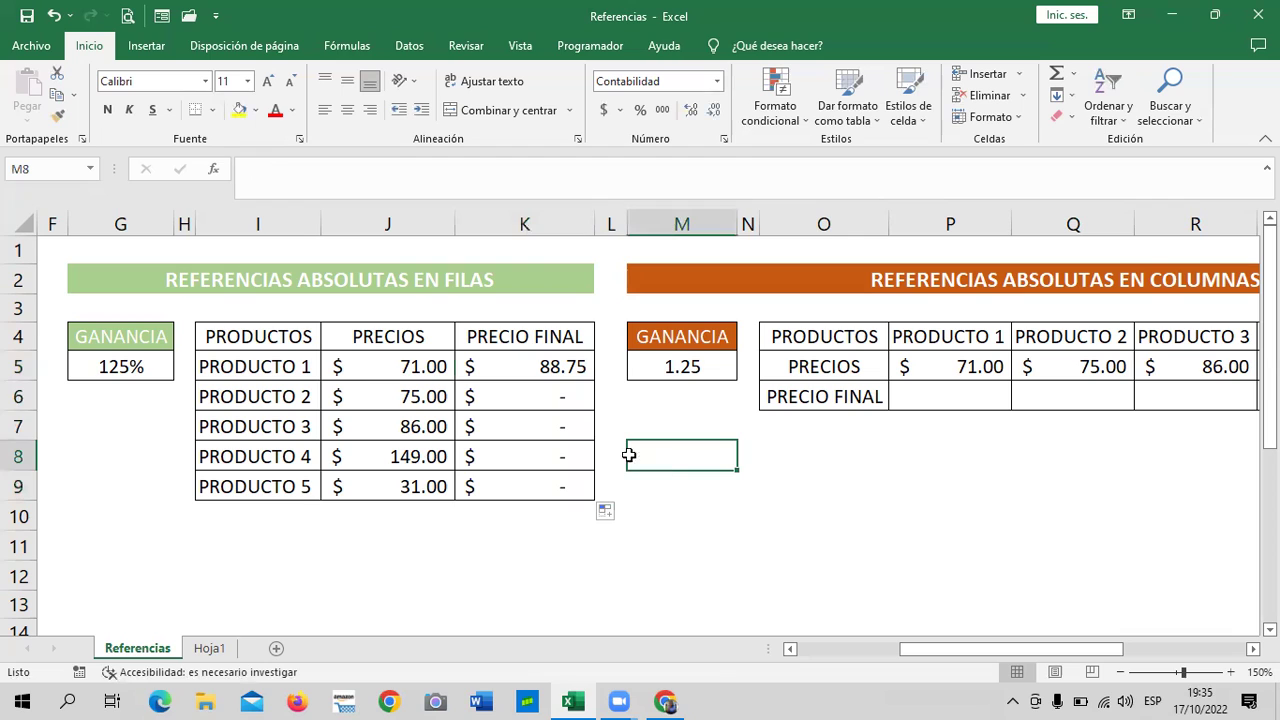
left_click(380, 392)
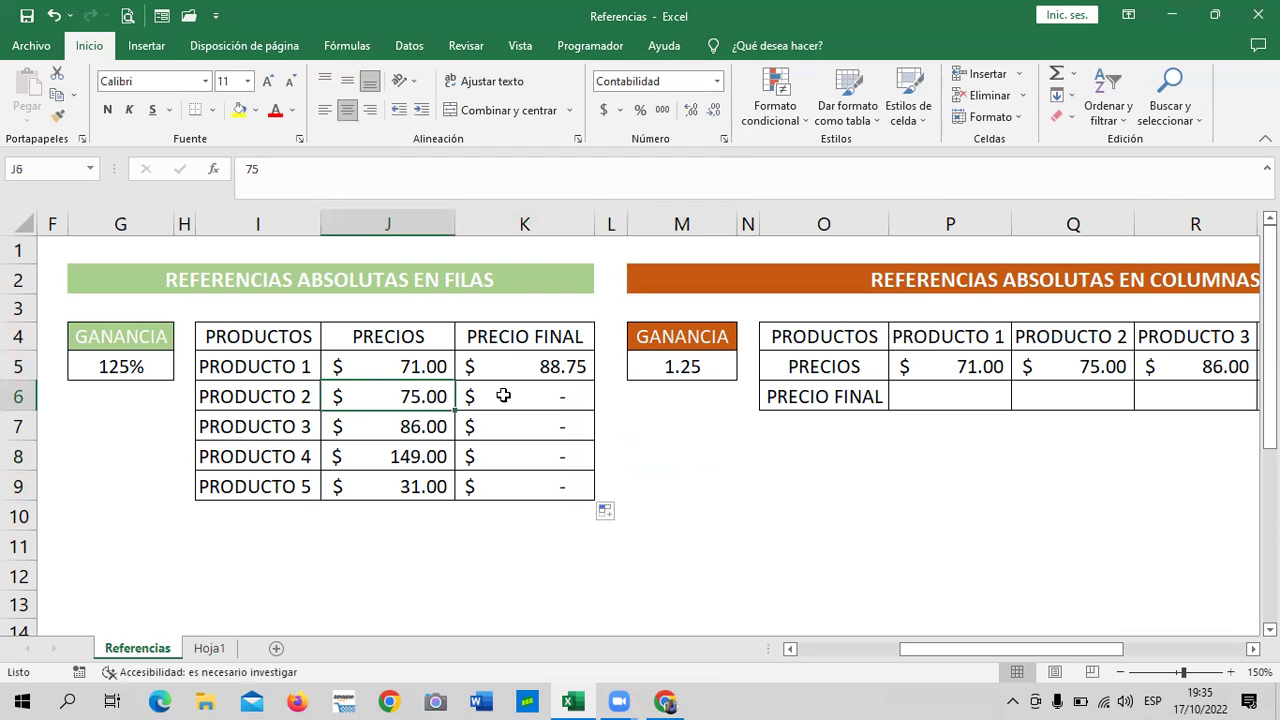
left_click(535, 392)
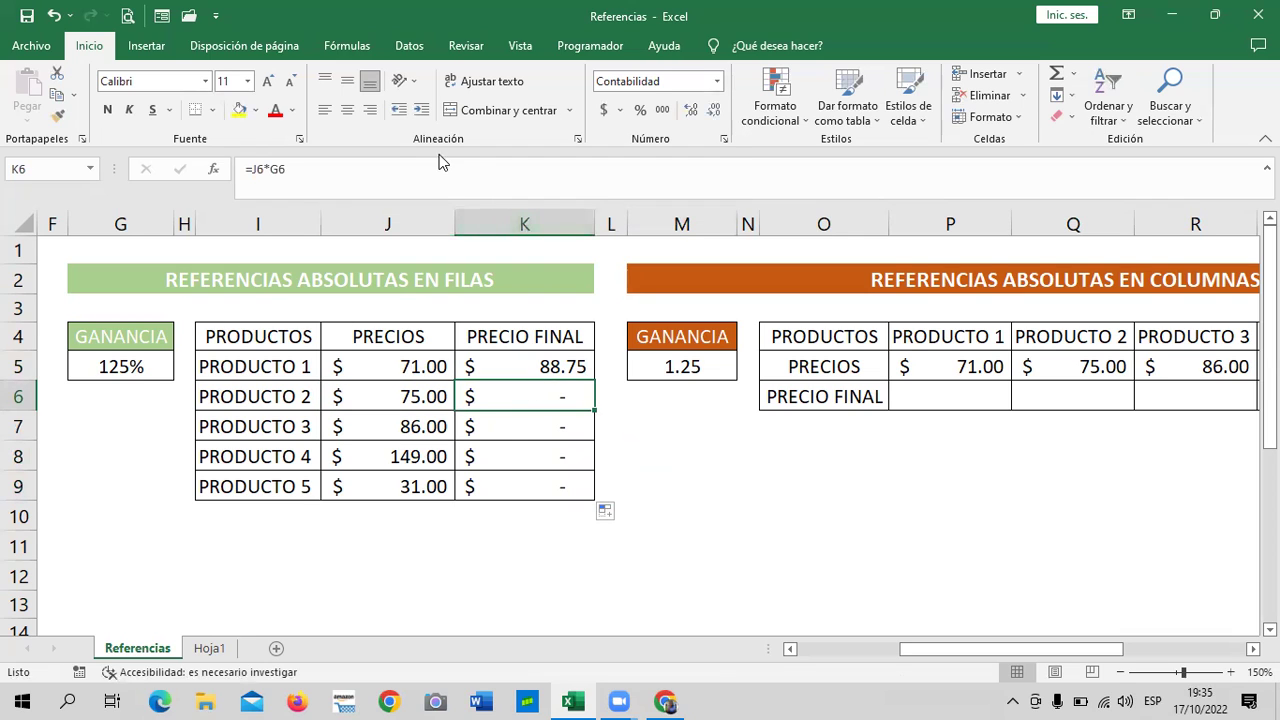
left_click(507, 430)
left_click(500, 450)
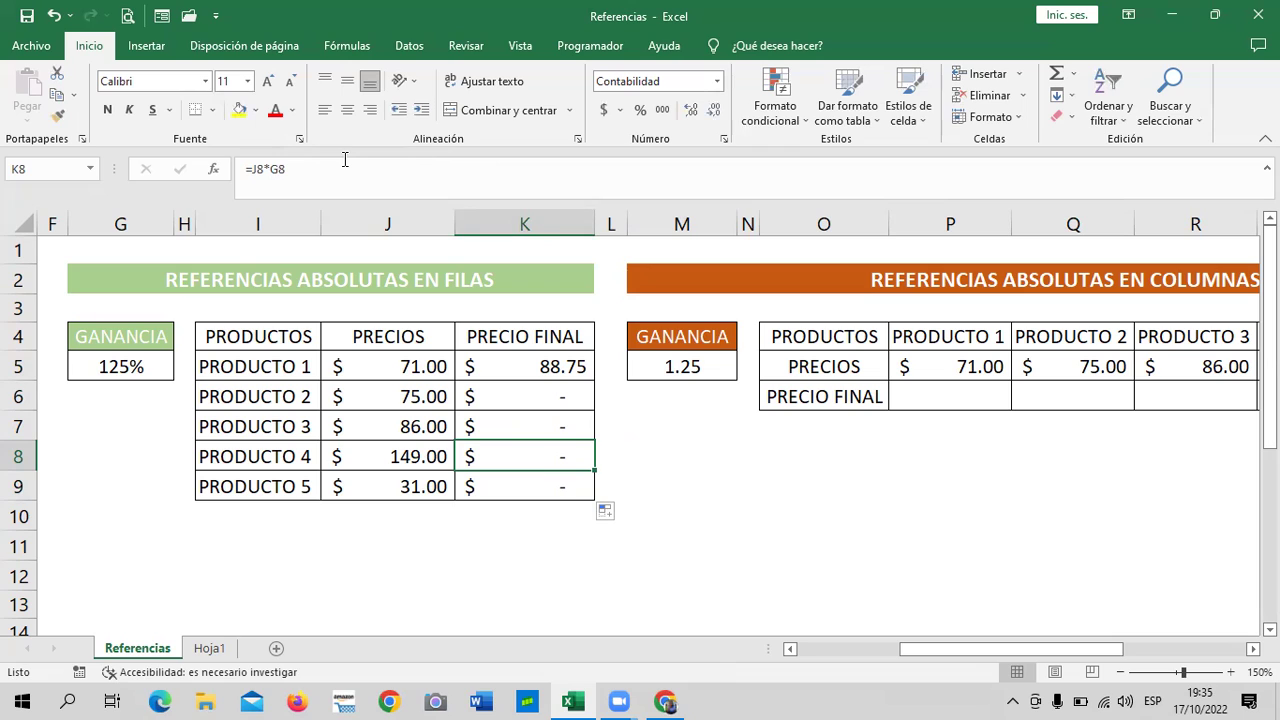
left_click(108, 446)
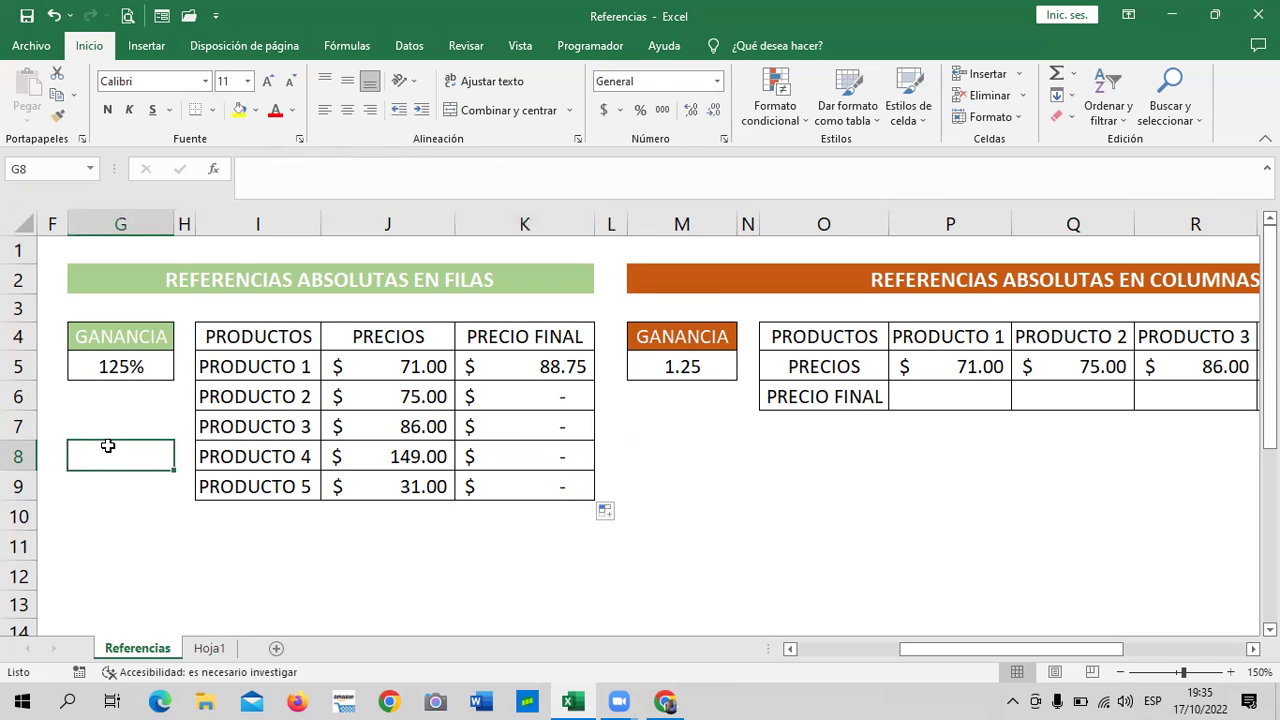
left_click(566, 392)
left_click(510, 426)
left_click(510, 453)
left_click(500, 489)
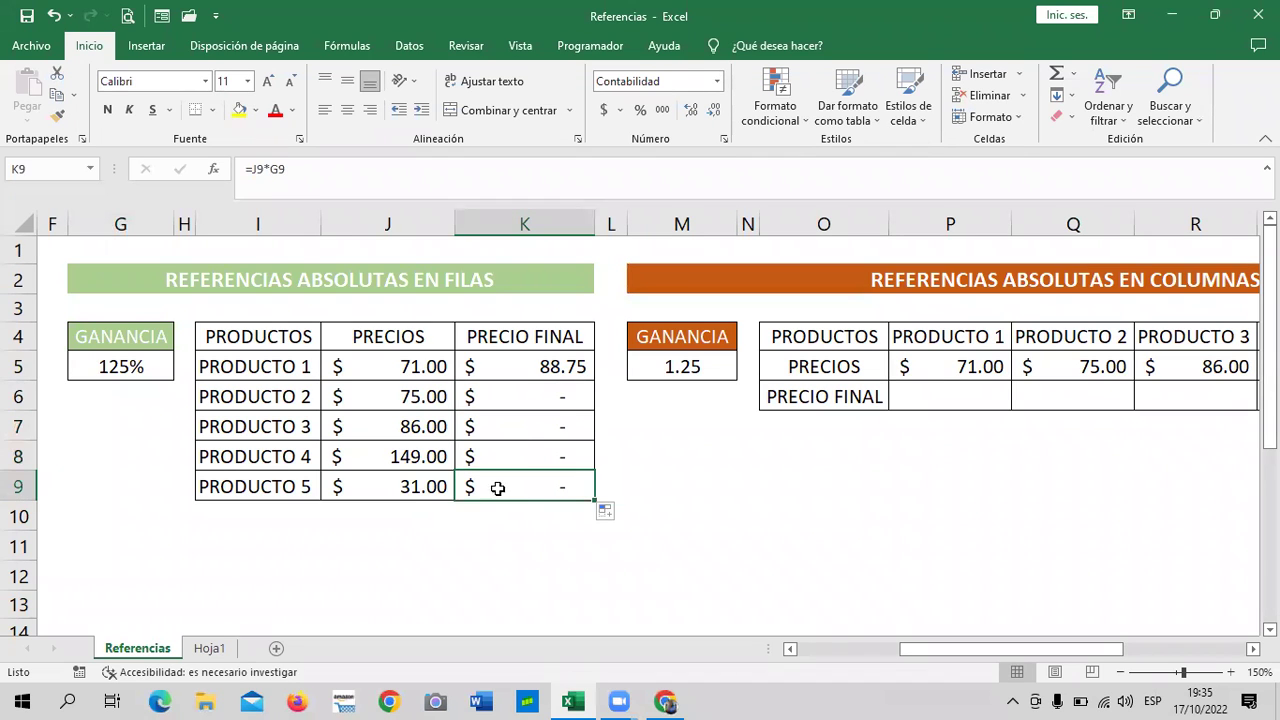
left_click(507, 450)
left_click(509, 392)
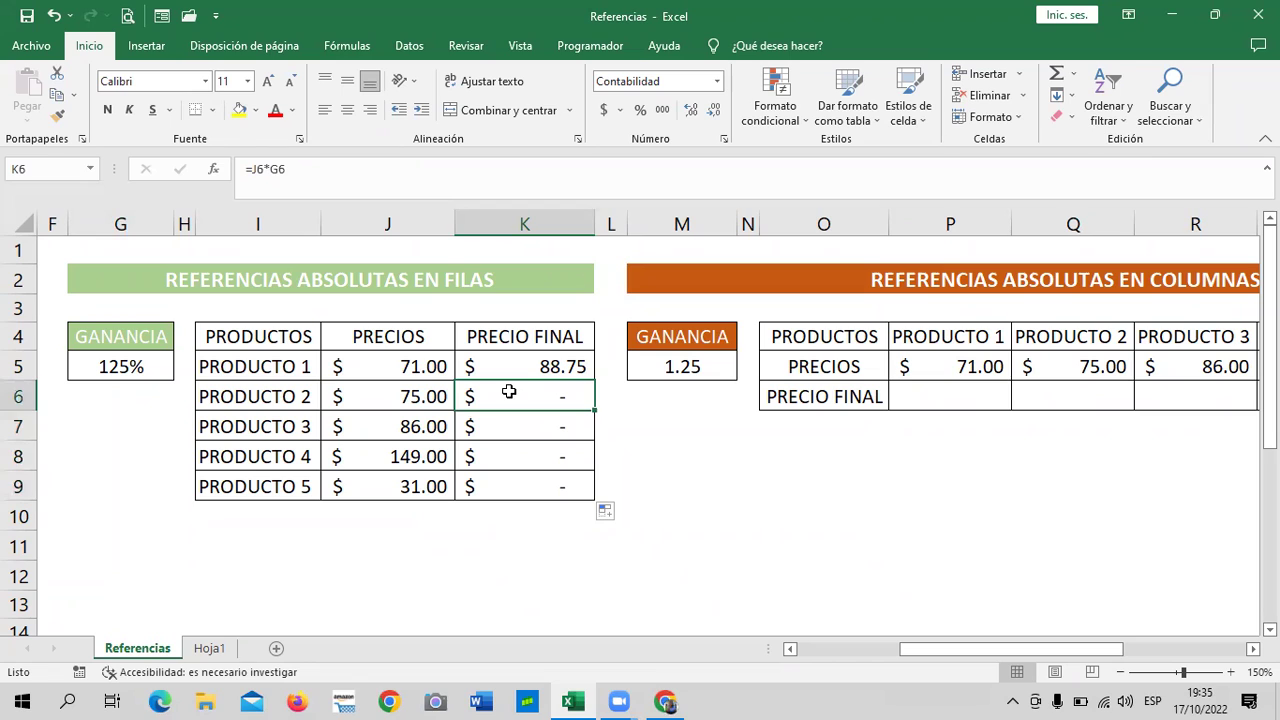
left_click(568, 366)
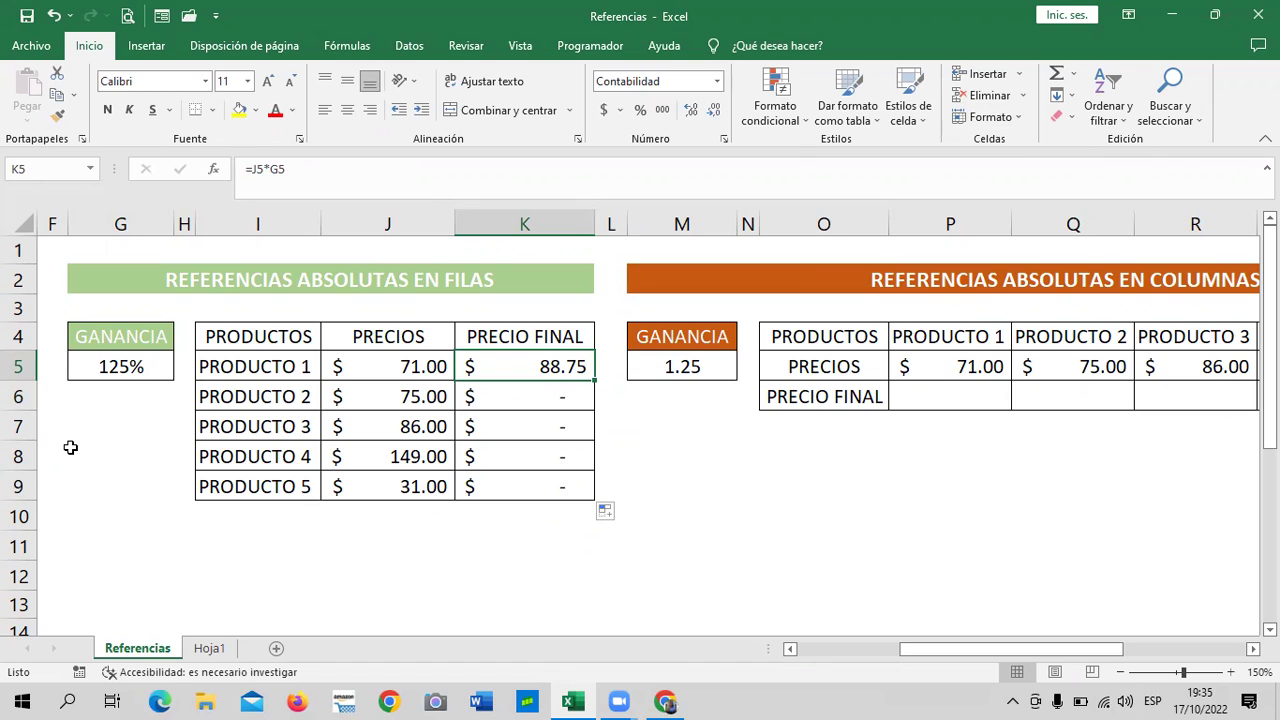
double_click(492, 366)
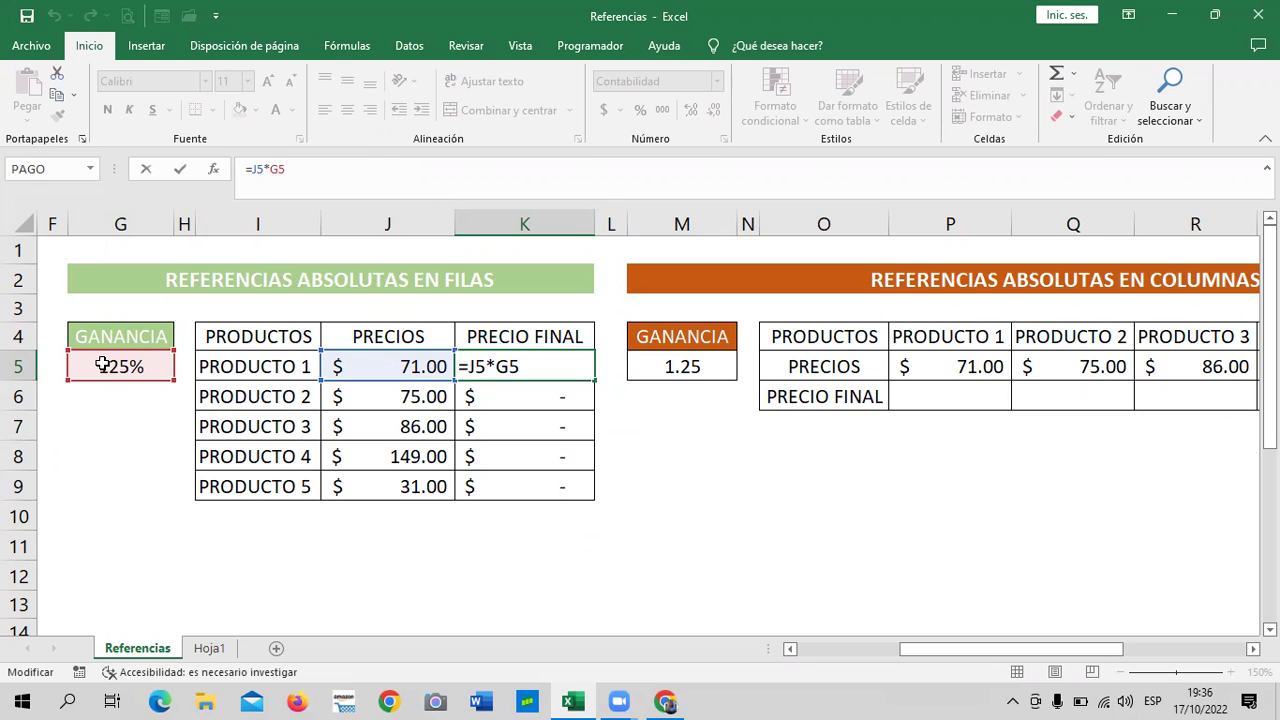
key("Return")
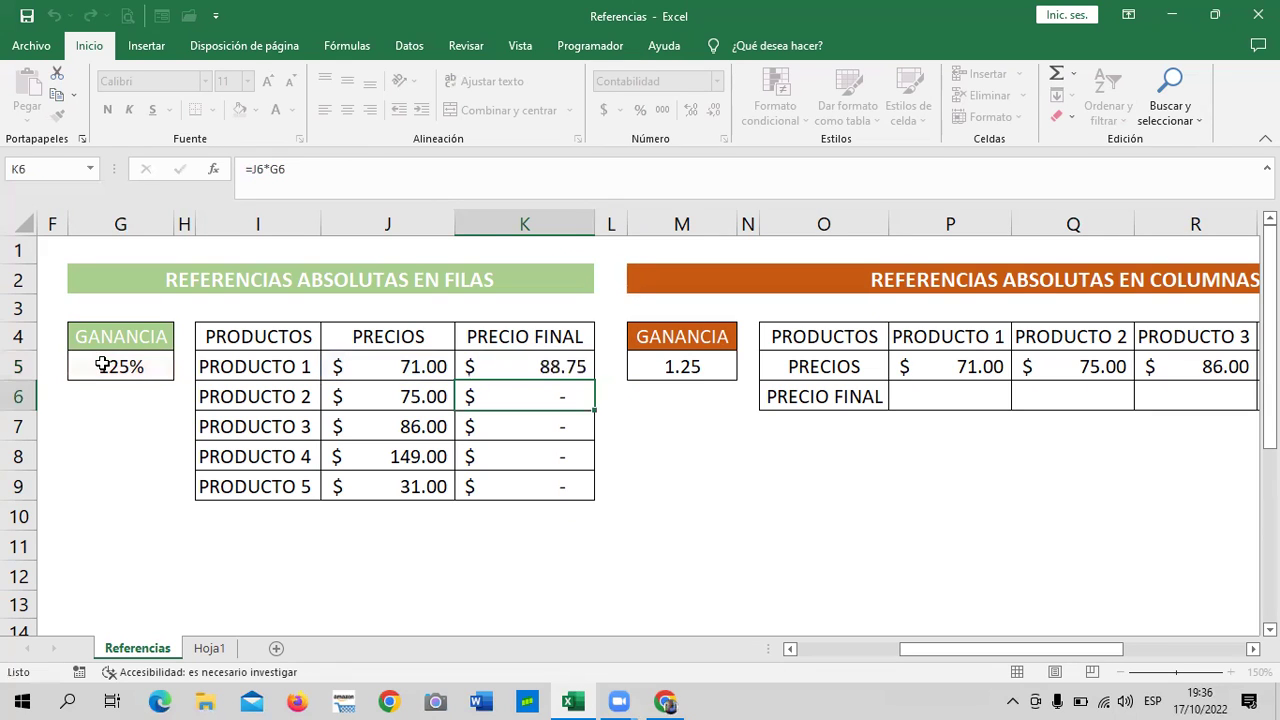
left_click(14, 365)
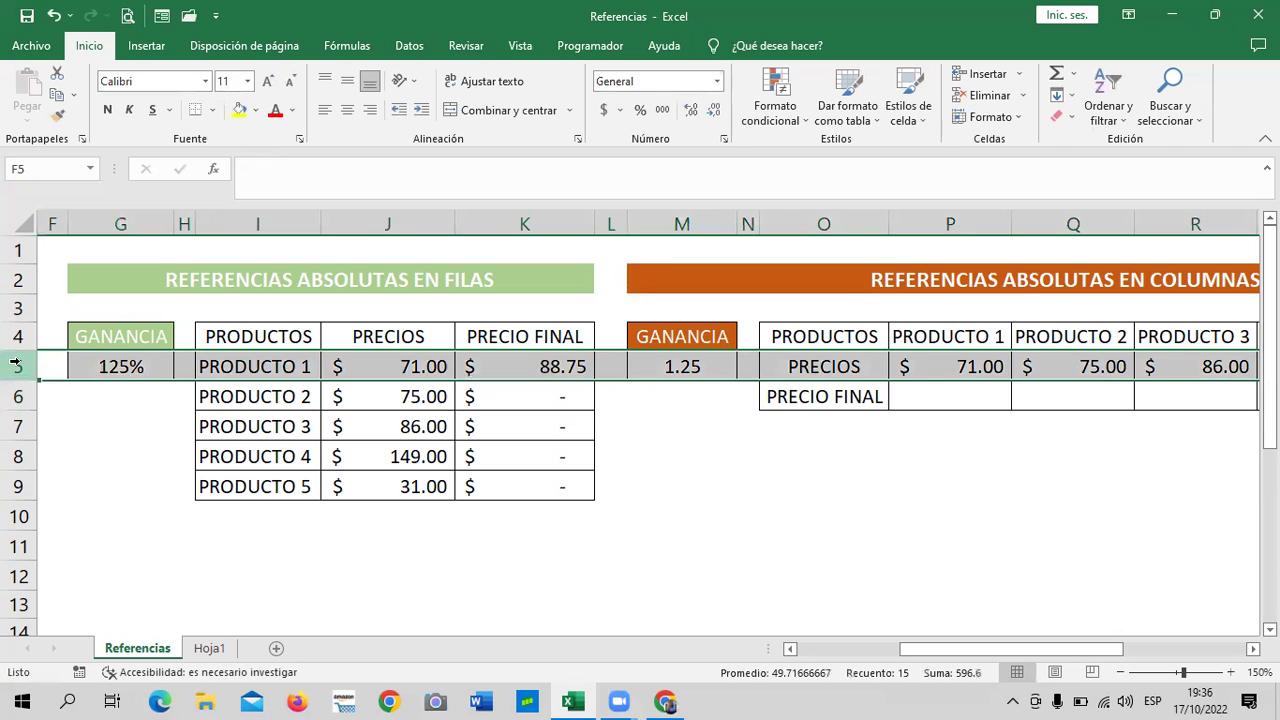
left_click(910, 512)
left_click(526, 395)
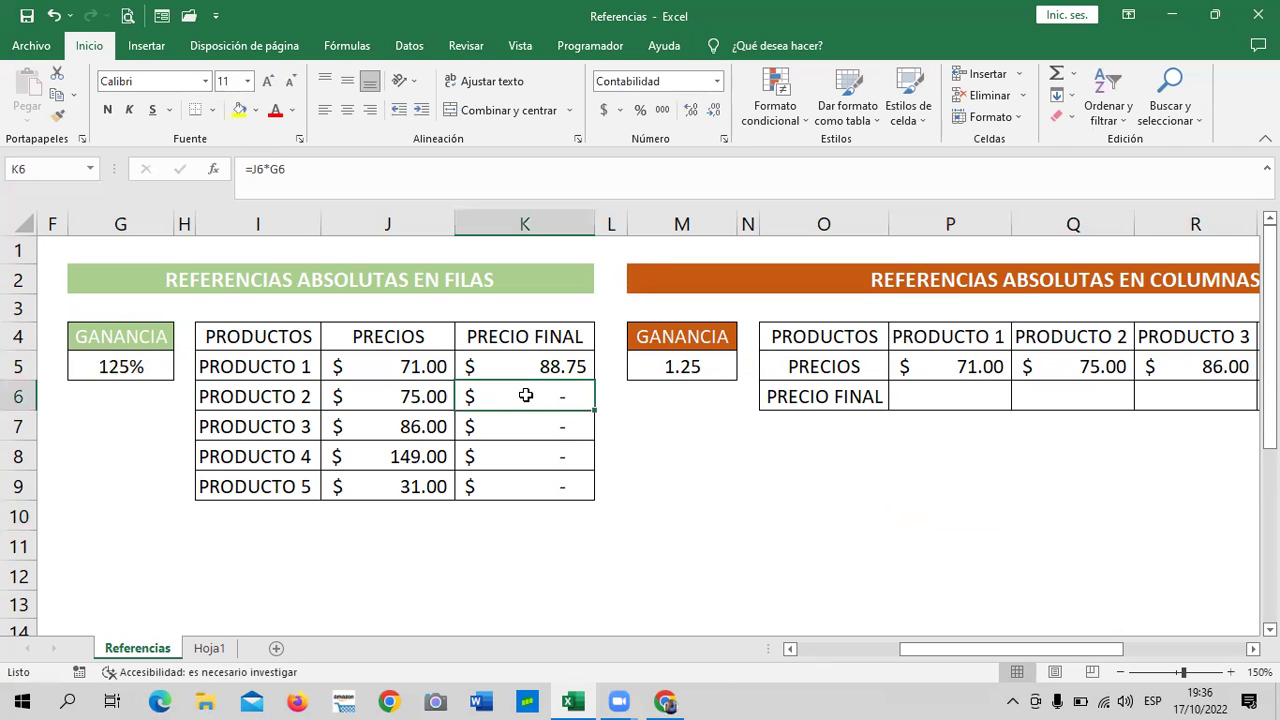
left_click(379, 167)
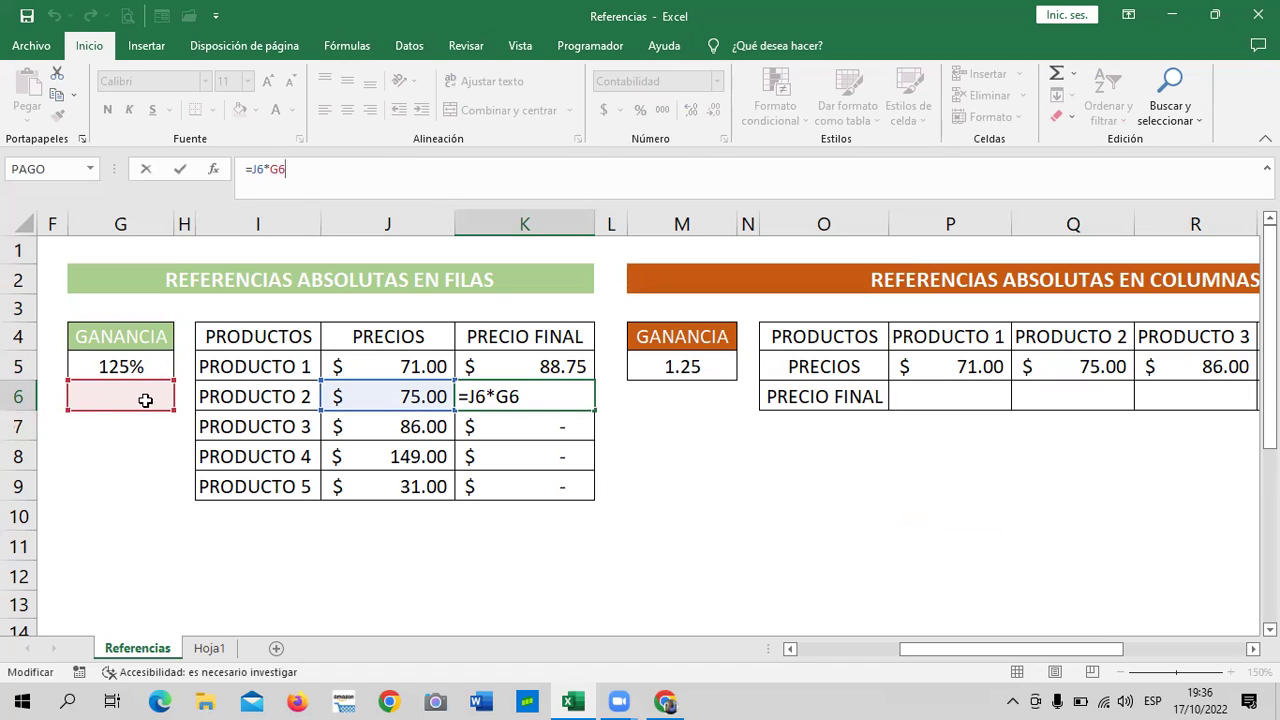
left_click(485, 424)
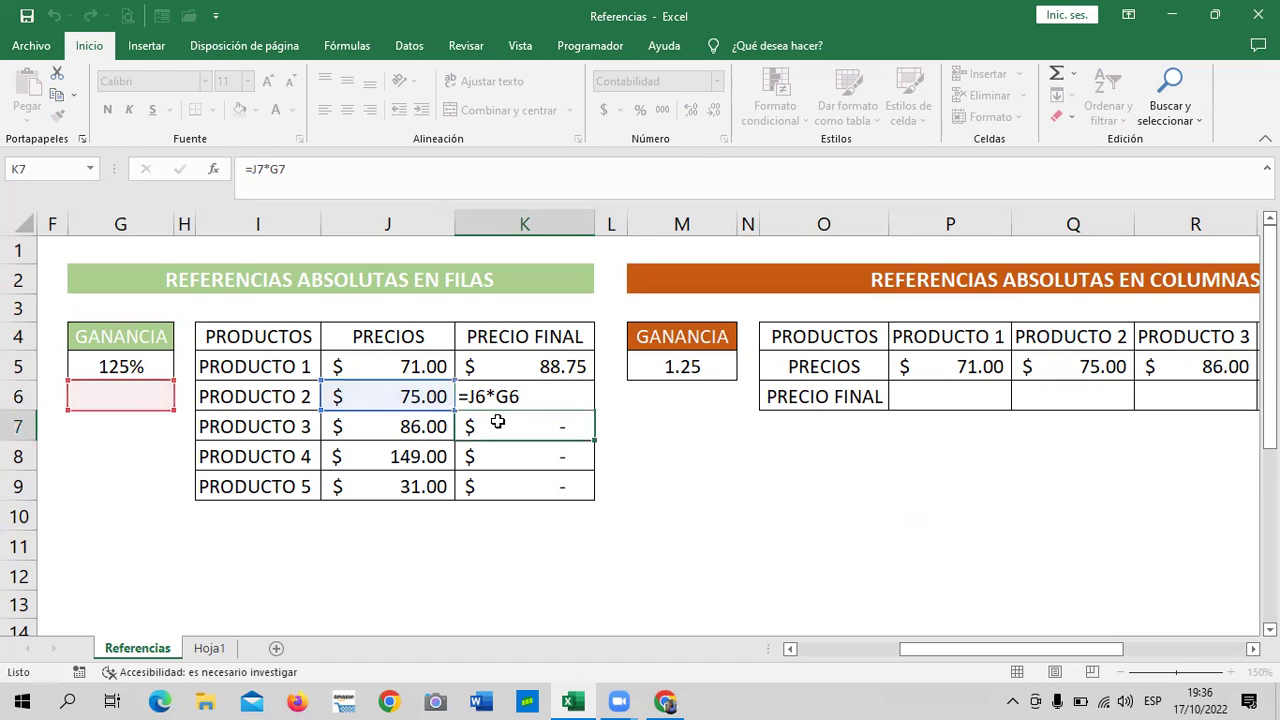
left_click(366, 167)
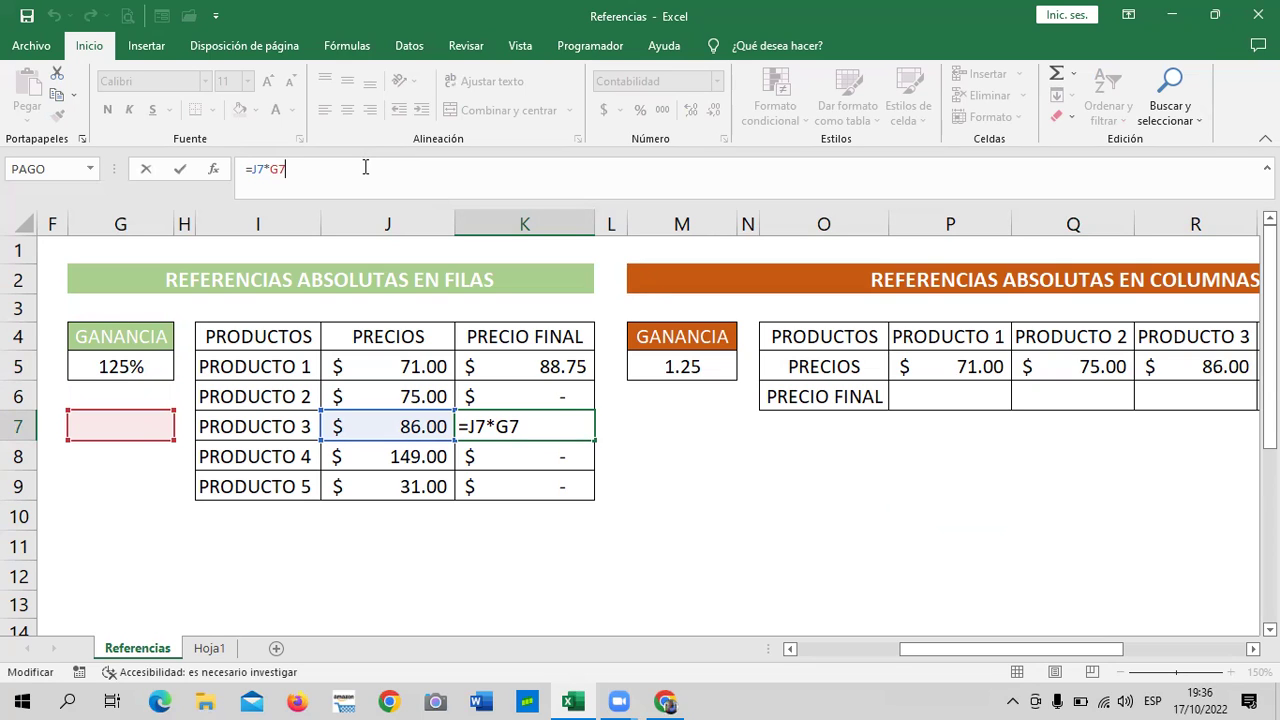
left_click(563, 488)
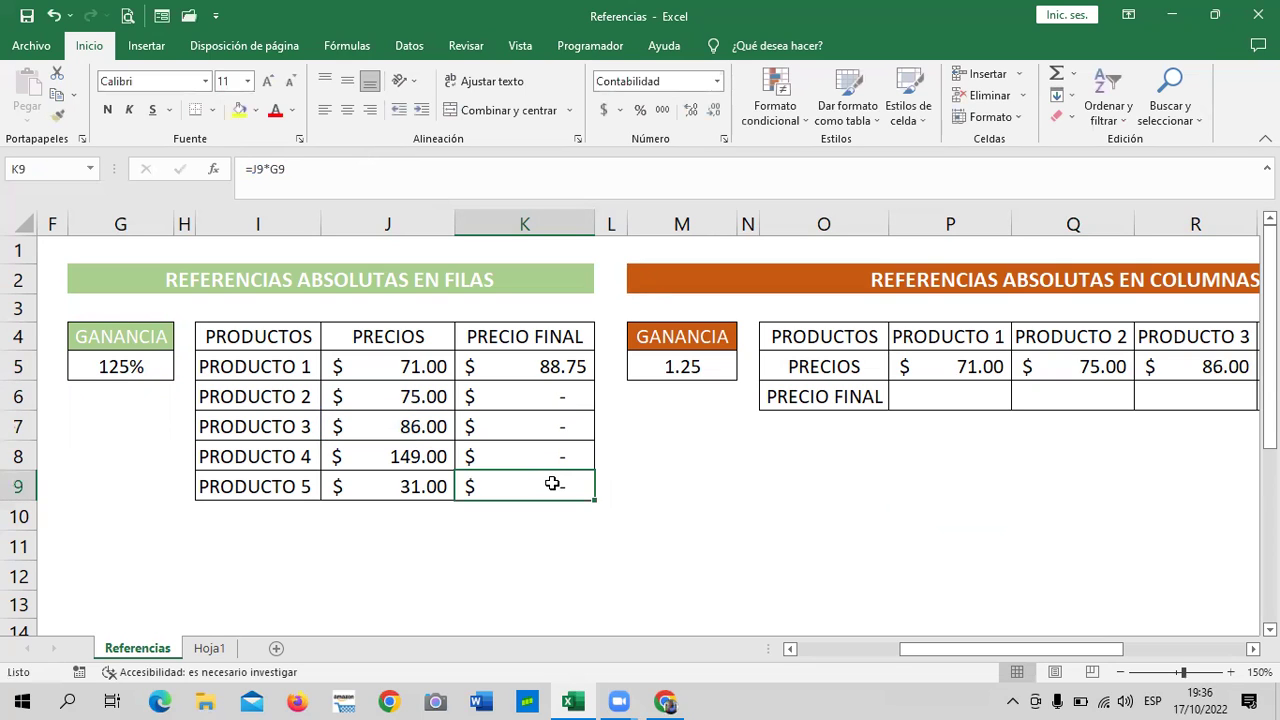
left_click(322, 167)
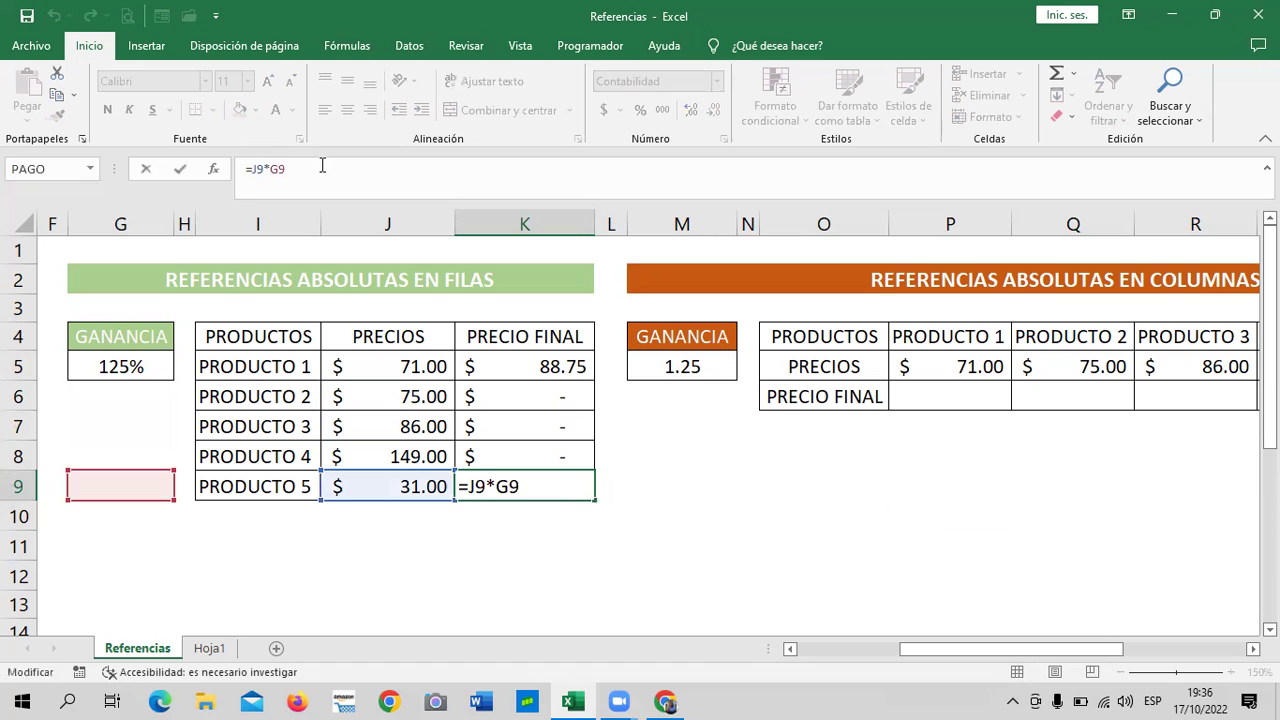
left_click(672, 544)
key("Escape")
left_click(540, 362)
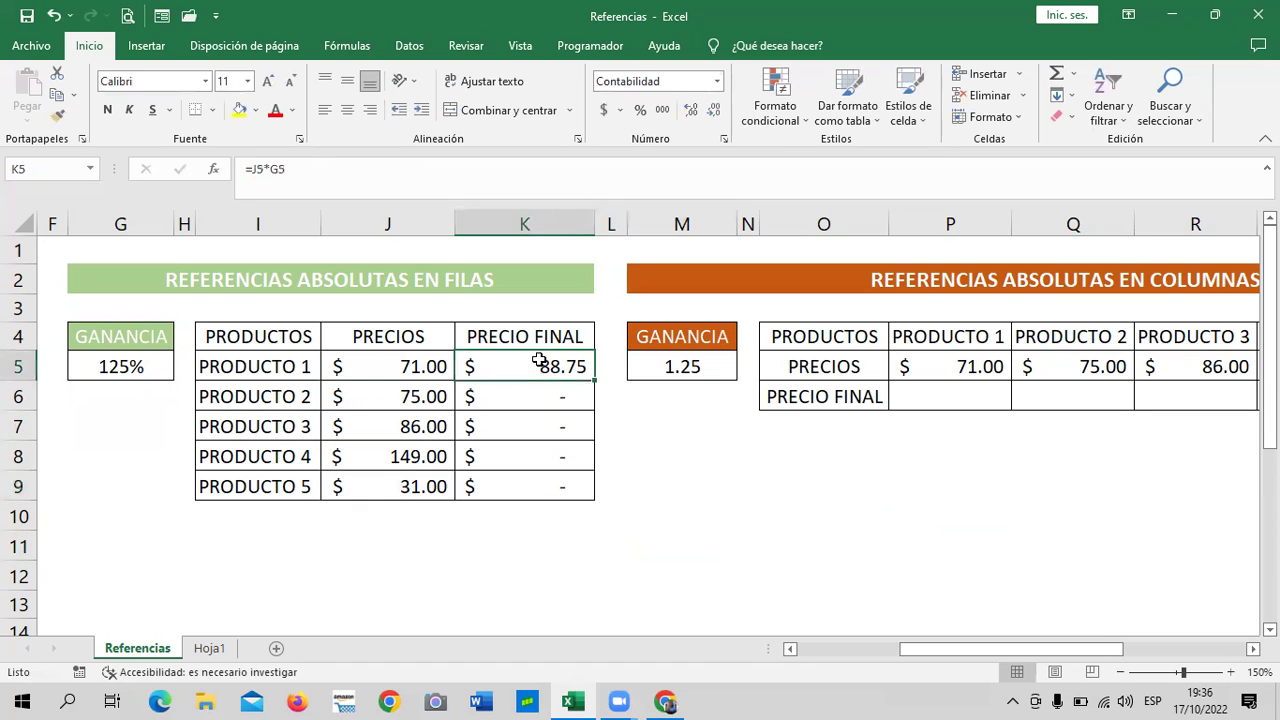
Edit K5's formula to =J5*G$5 so only the ganancia row stays fixed.
left_click(271, 168)
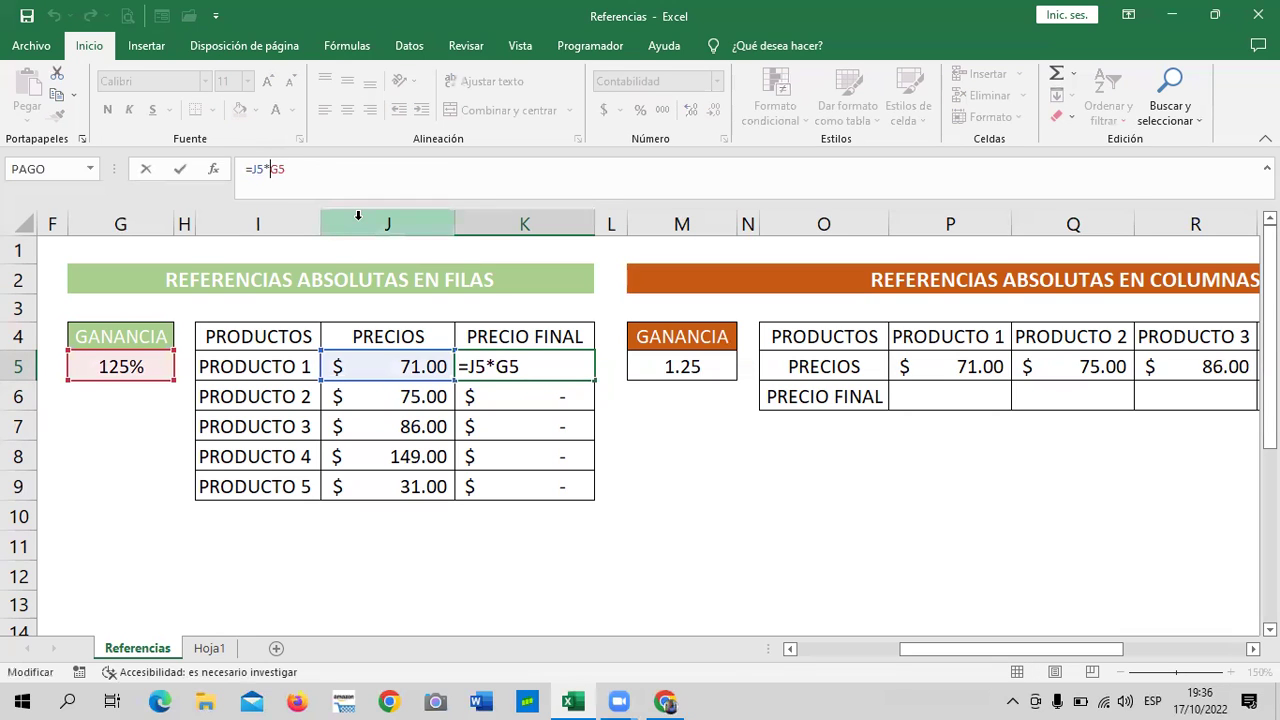
key("XF86MonBrightnessDown")
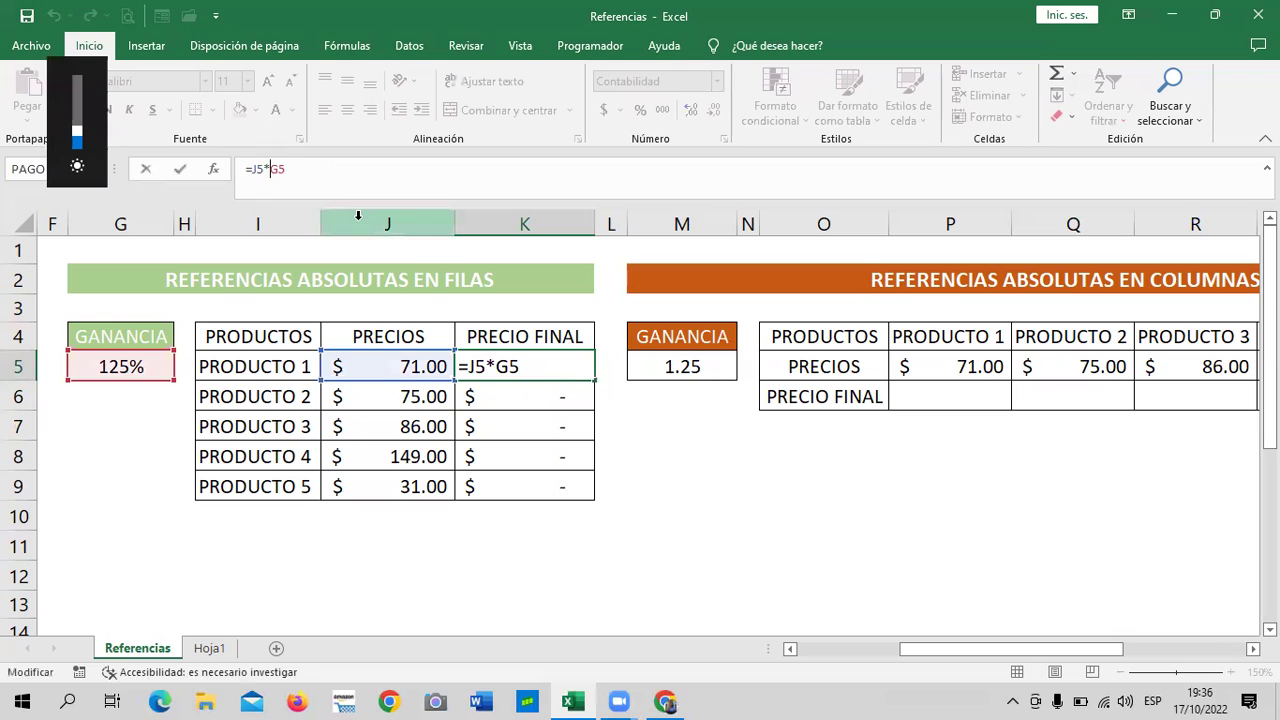
key("XF86MonBrightnessUp")
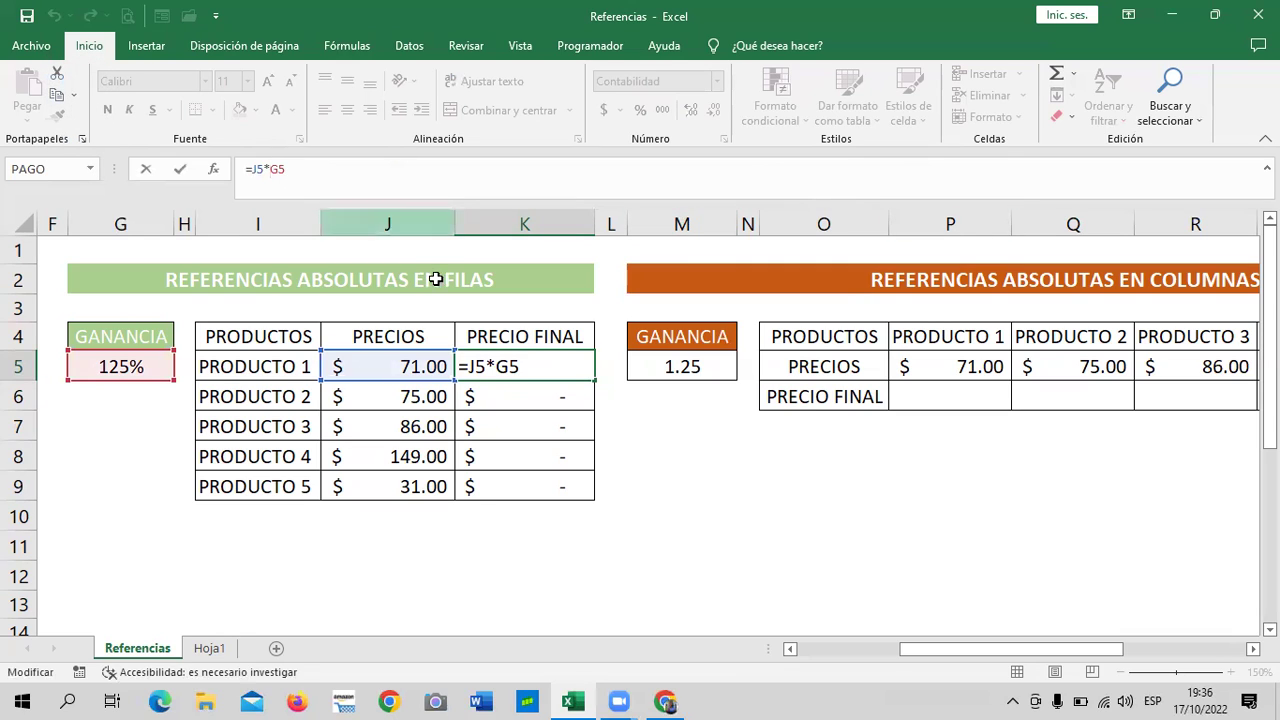
left_click(322, 178)
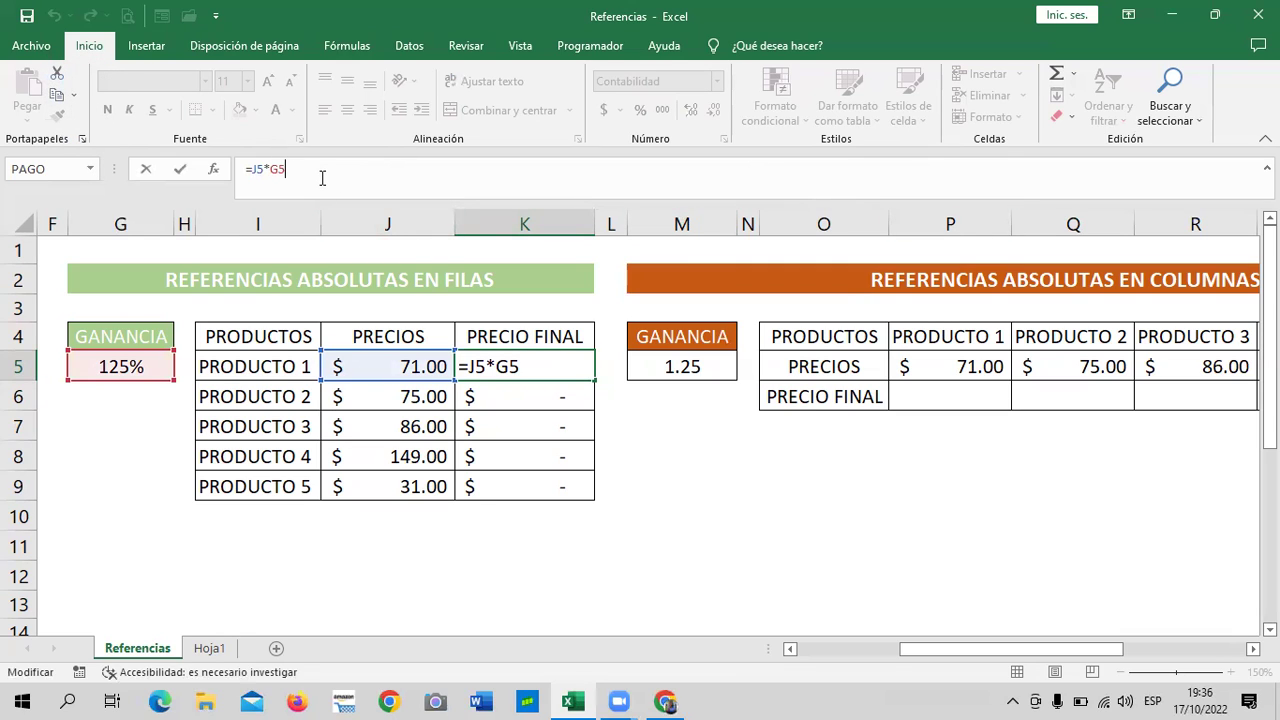
left_click(271, 185)
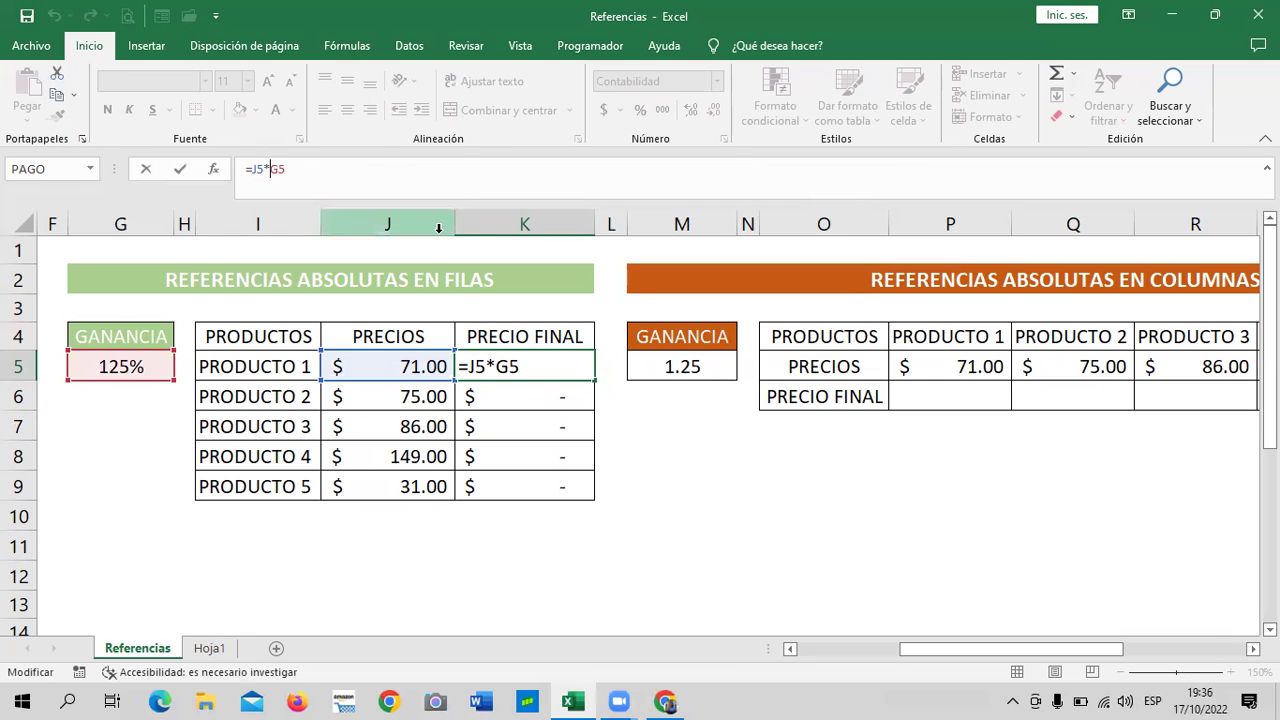
key("XF86MonBrightnessDown")
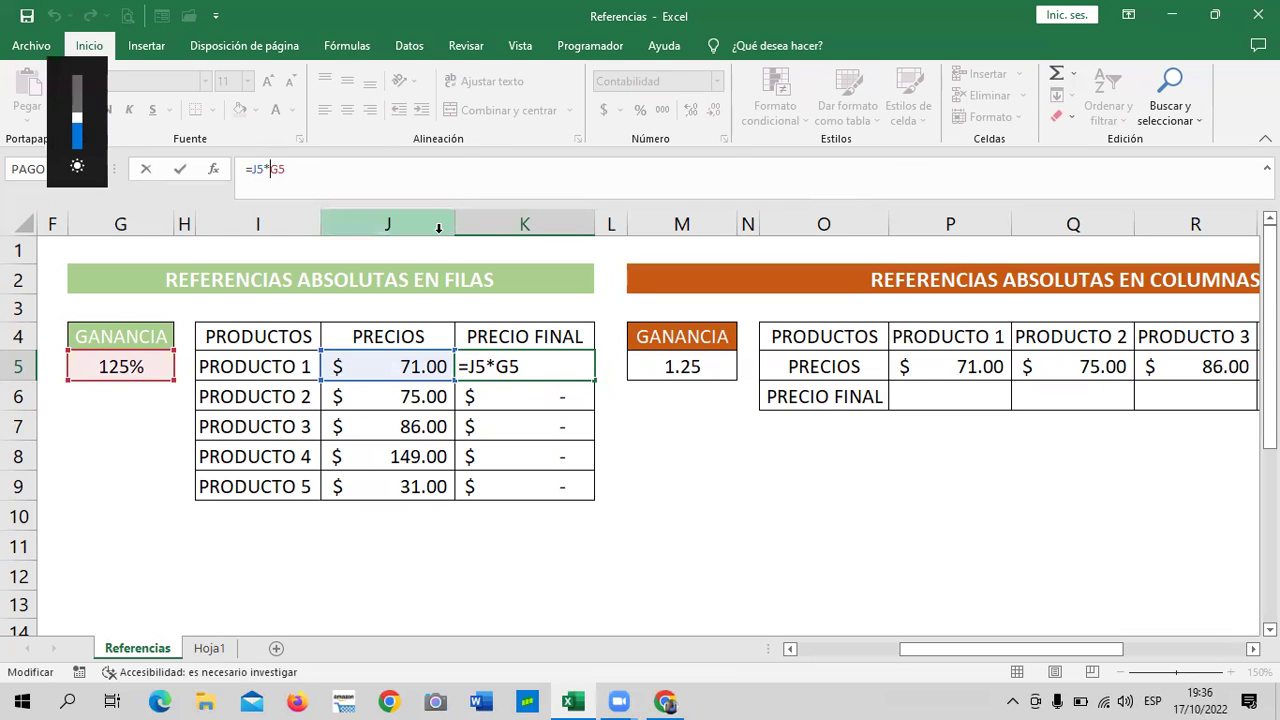
key("alt")
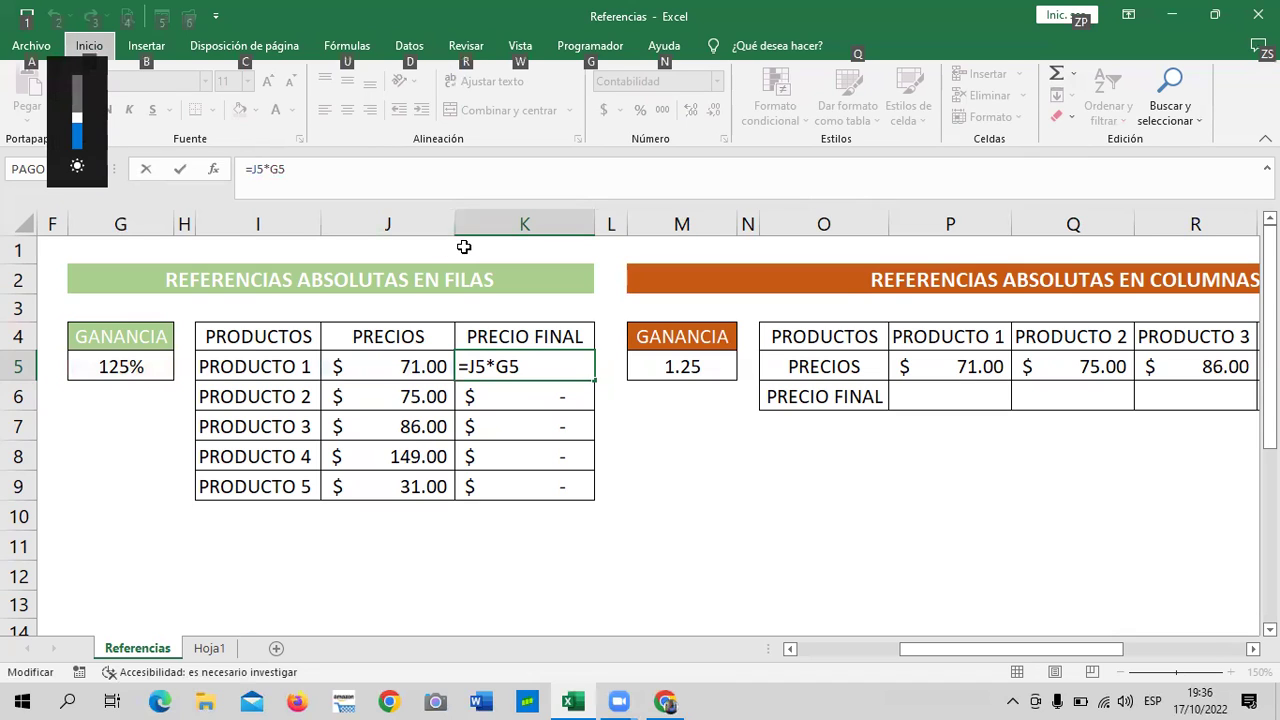
left_click(271, 169)
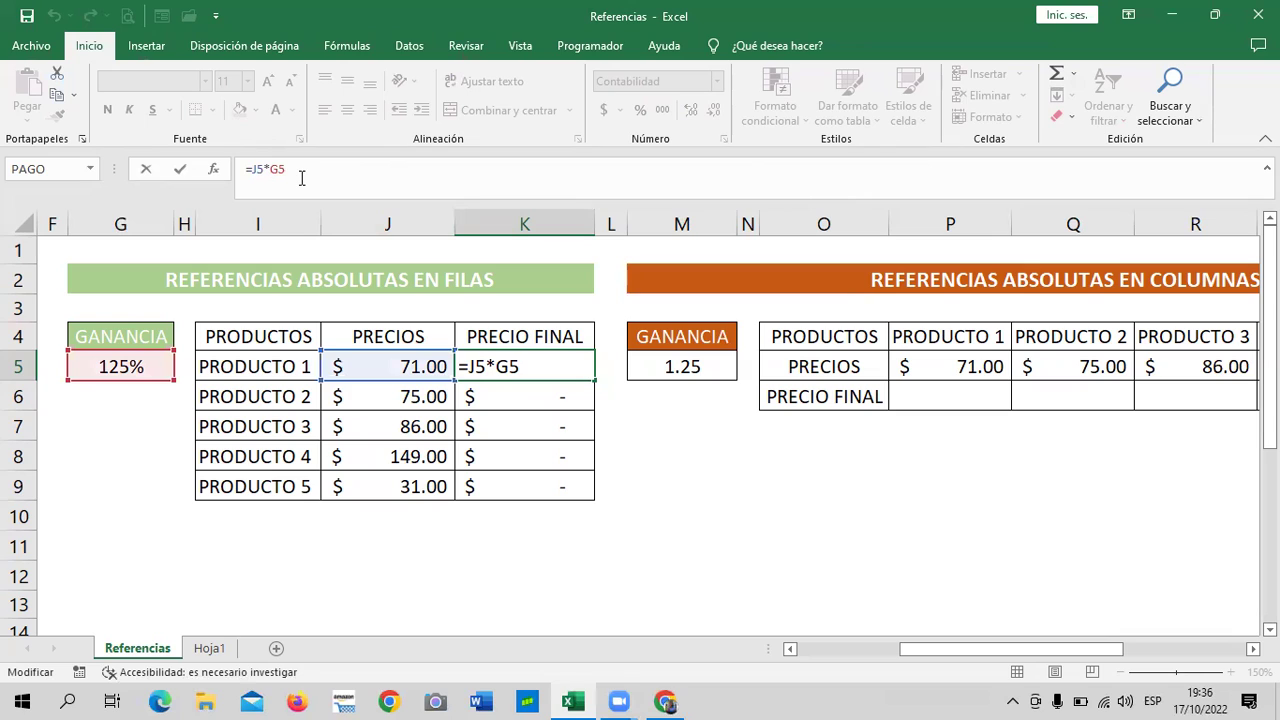
type("$G")
type("$")
key("XF86MonBrightnessDown")
key("Delete")
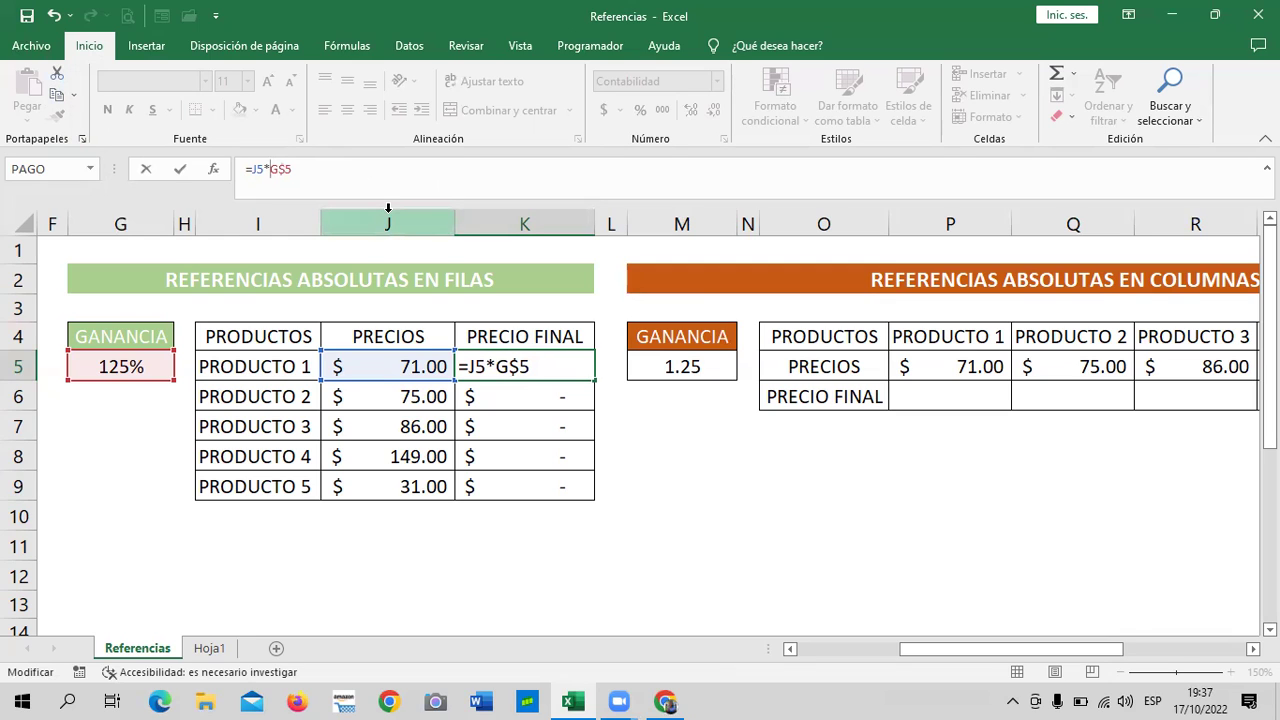
key("Return")
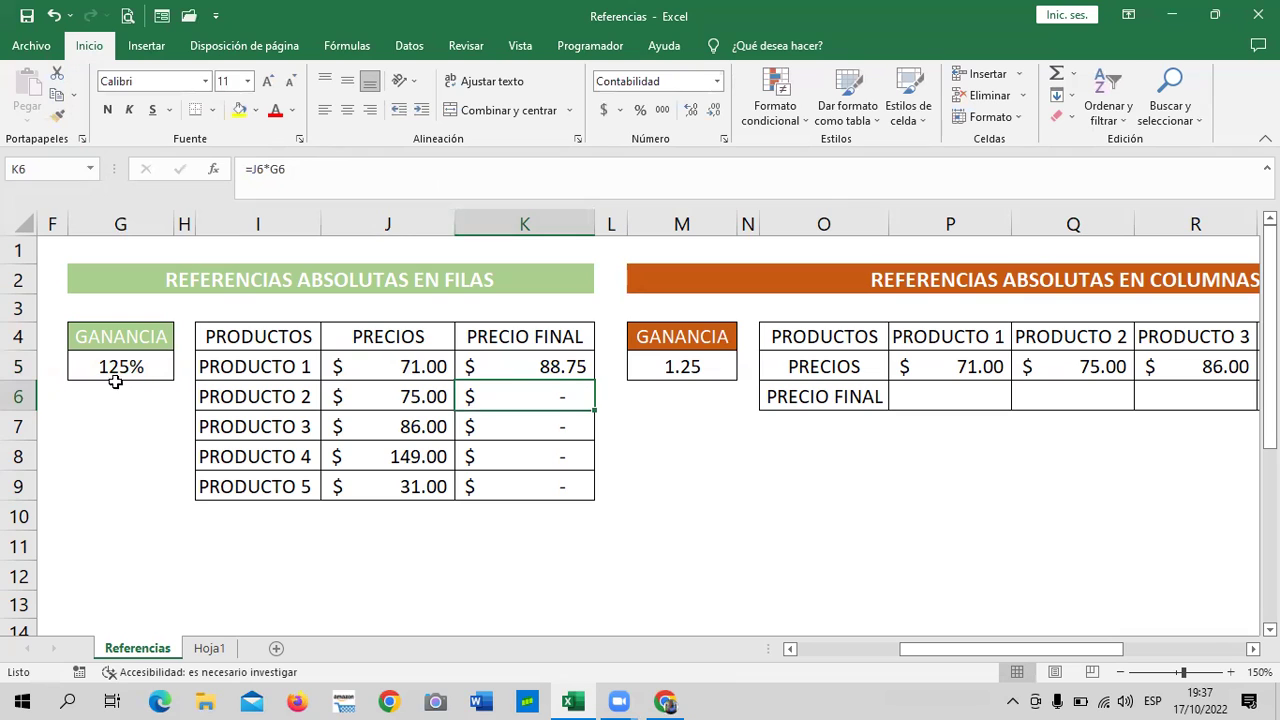
Confirm =J5*G$5 in K5 and fill it down through K9.
left_click(117, 366)
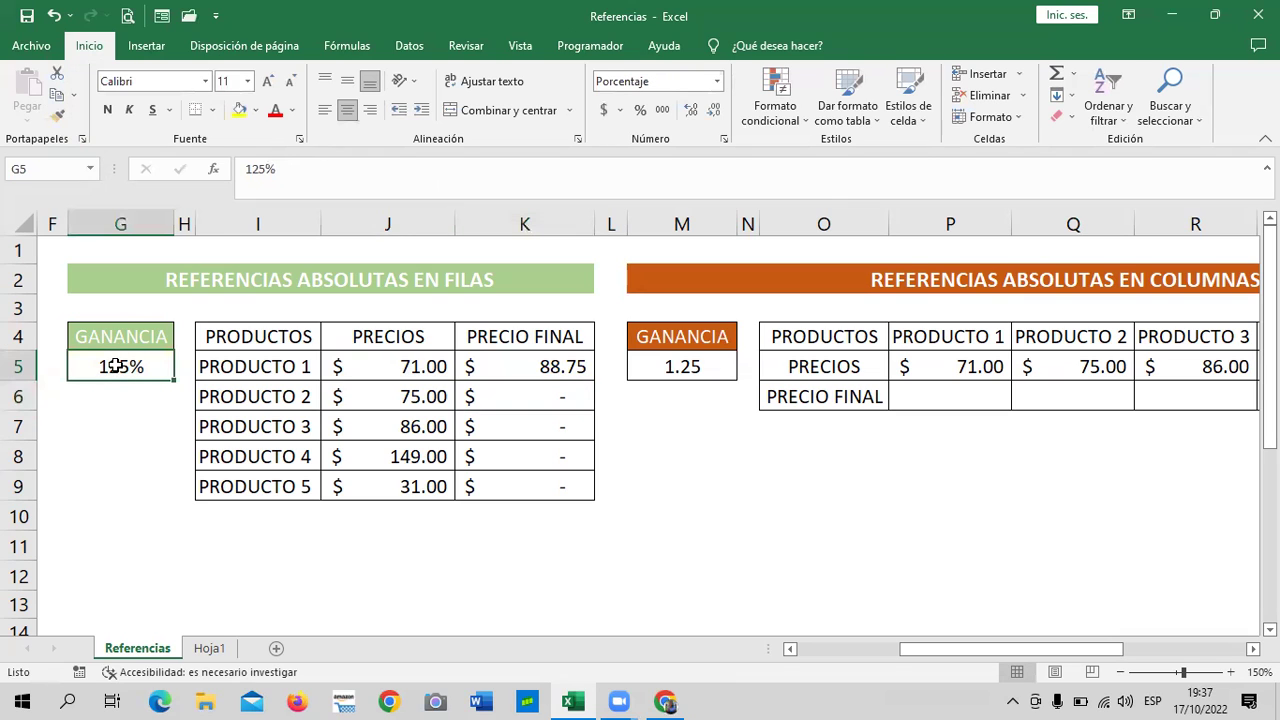
left_click(294, 171)
left_click(531, 364)
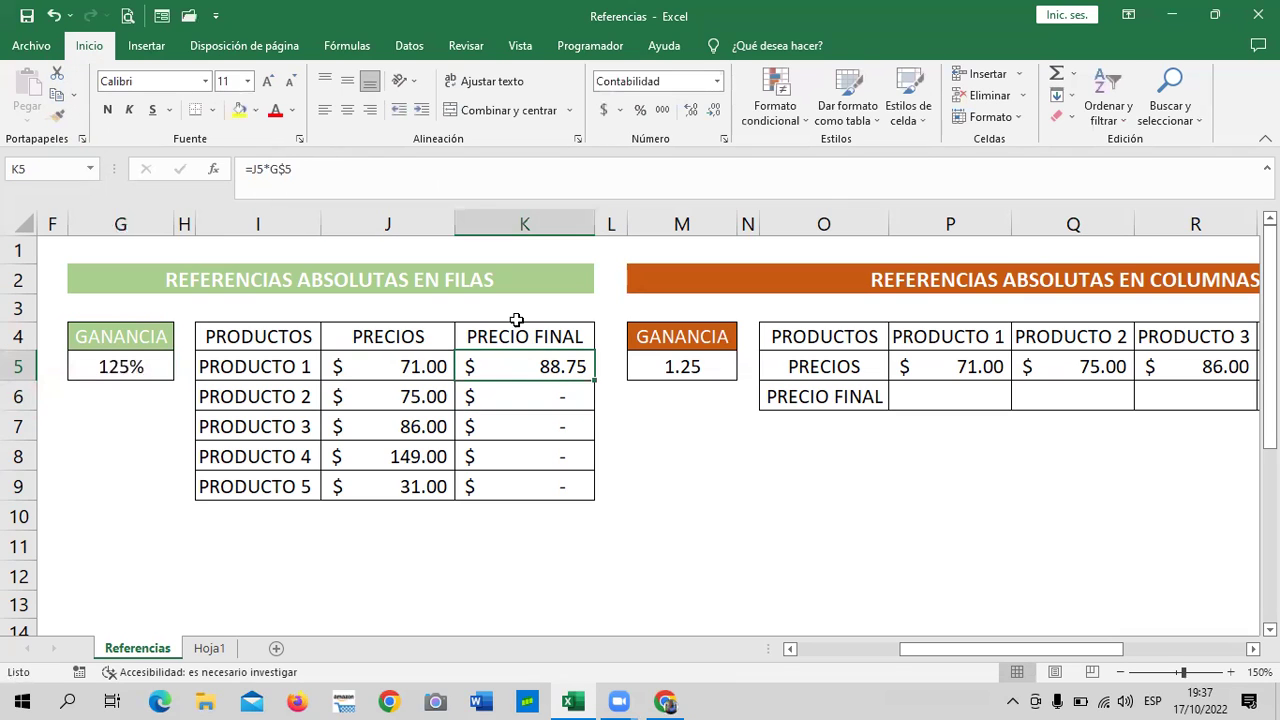
left_click(367, 166)
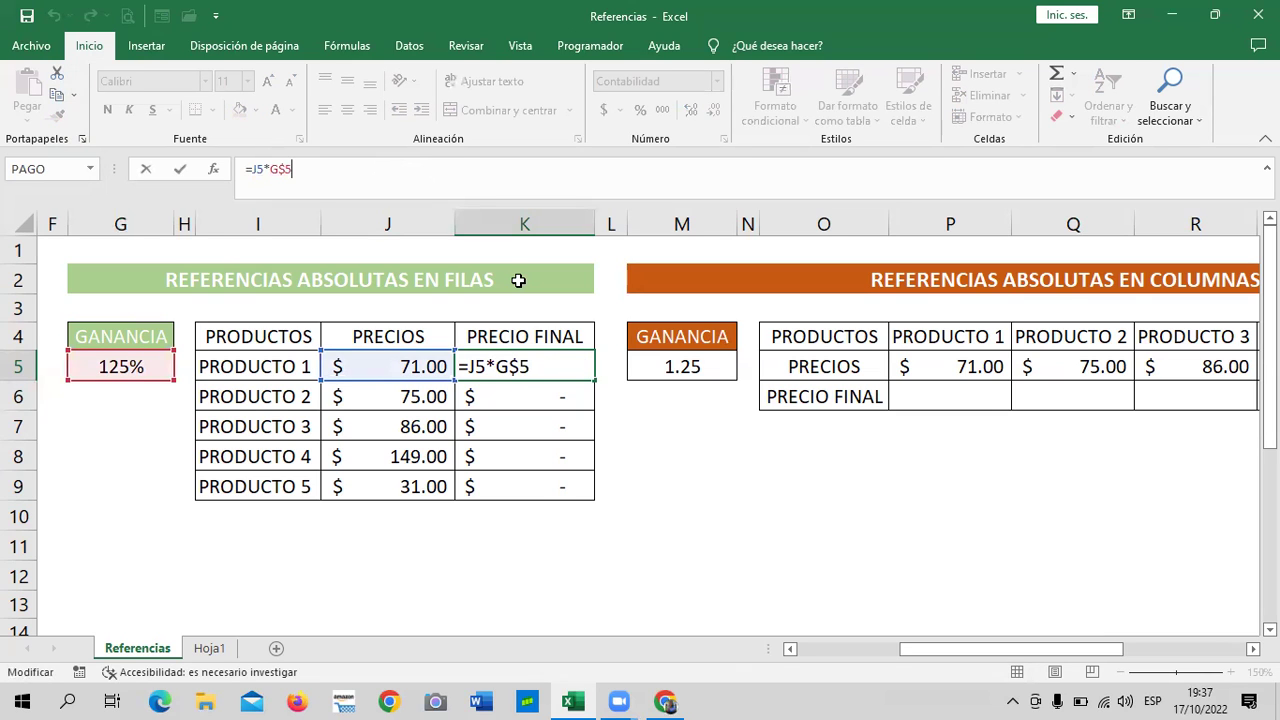
key("Return")
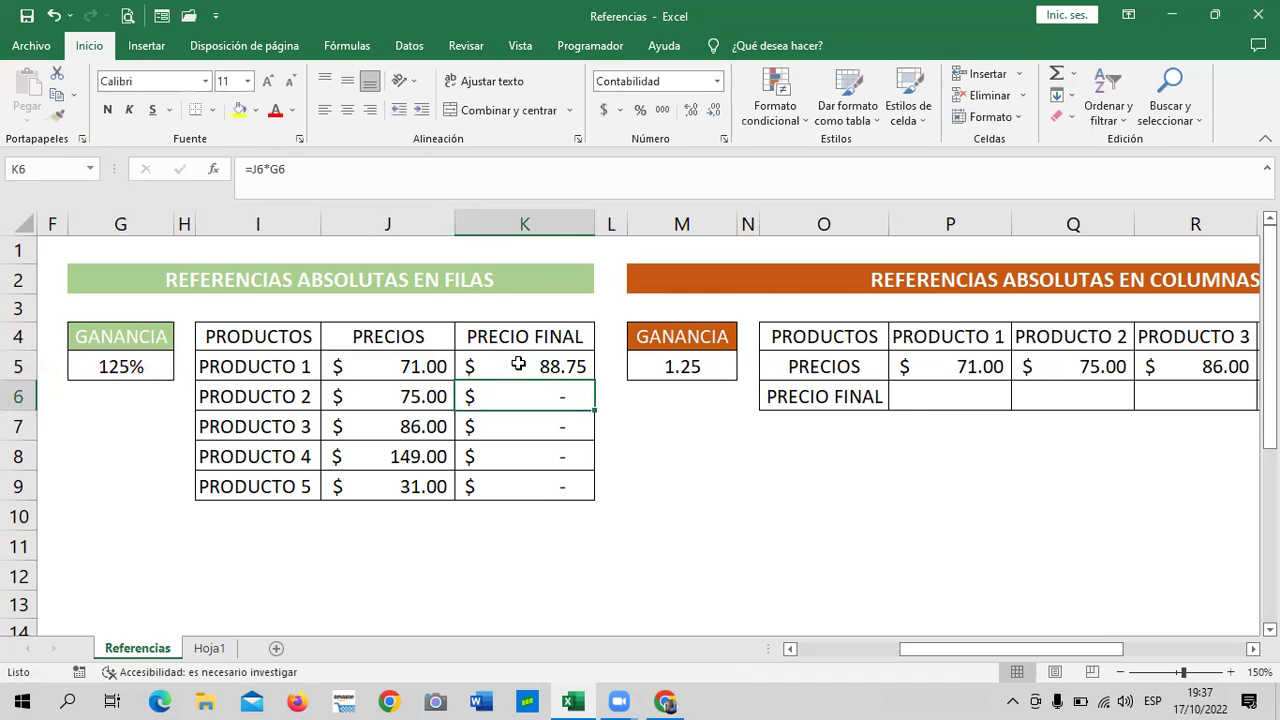
left_click(520, 366)
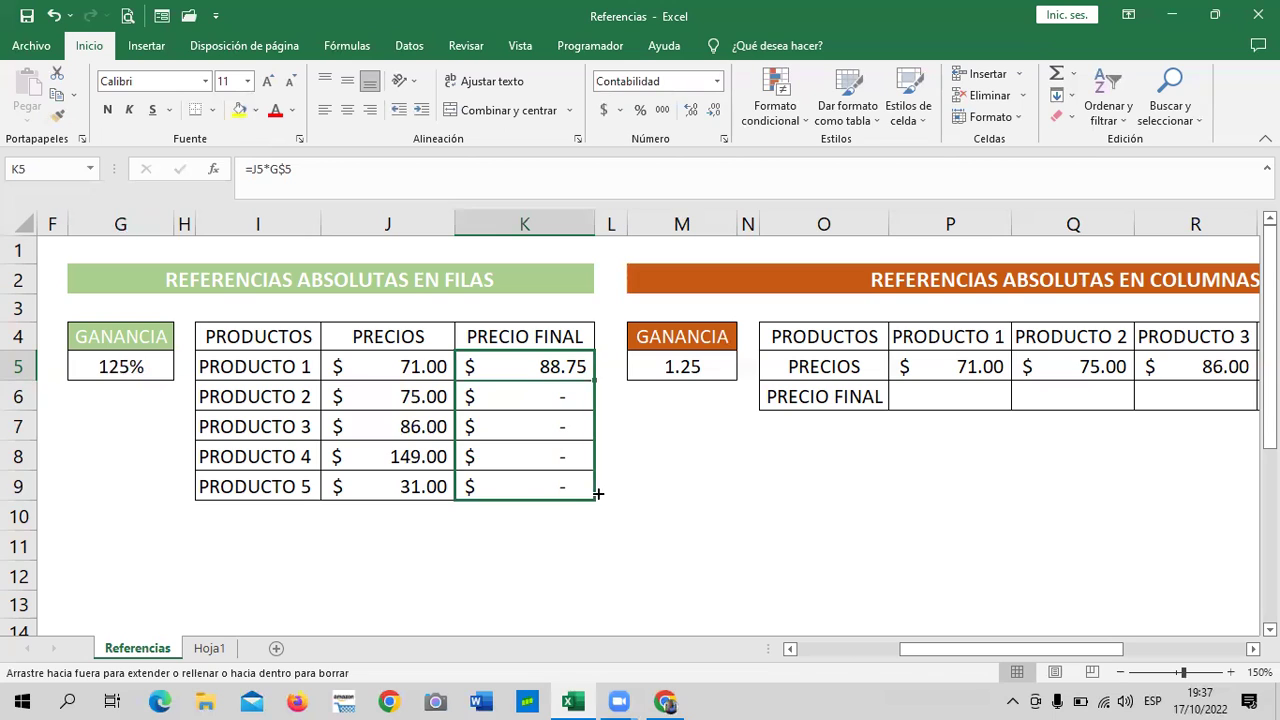
left_click_drag(594, 382, 594, 497)
Inspect the copied formulas in K9, K8 and K7, confirming they reference G$5.
left_click(705, 465)
left_click(571, 484)
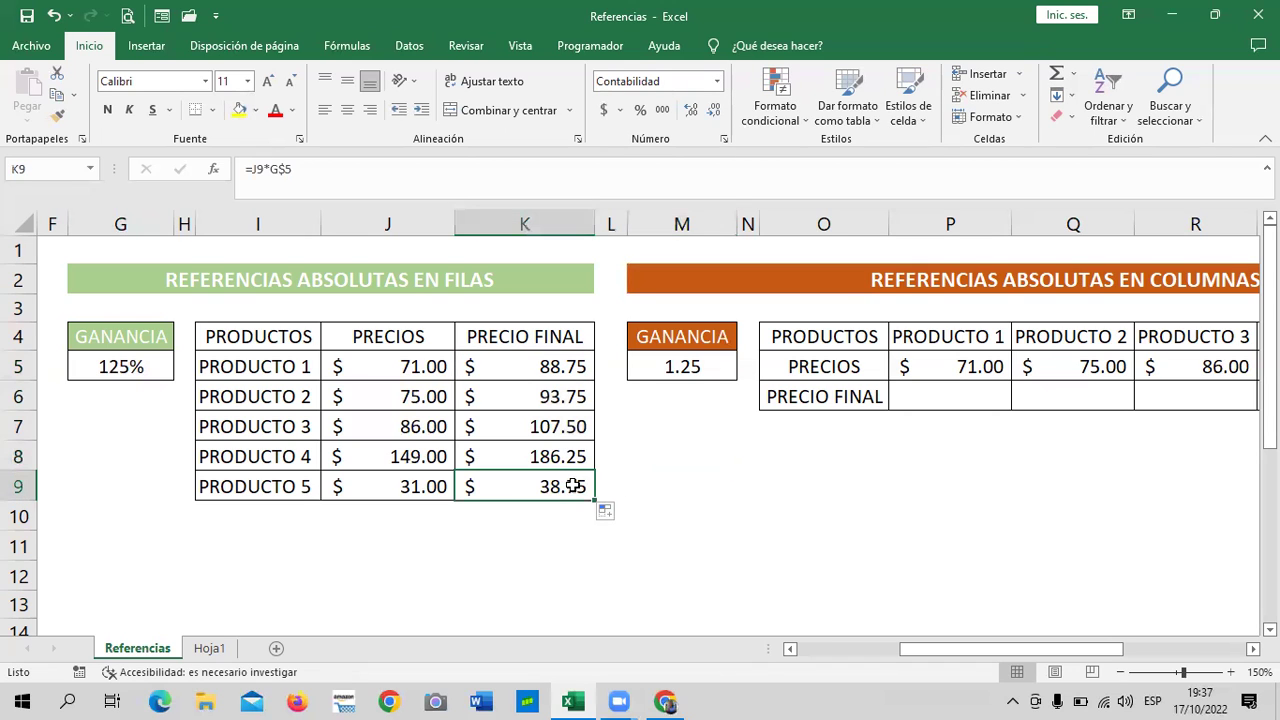
left_click(414, 170)
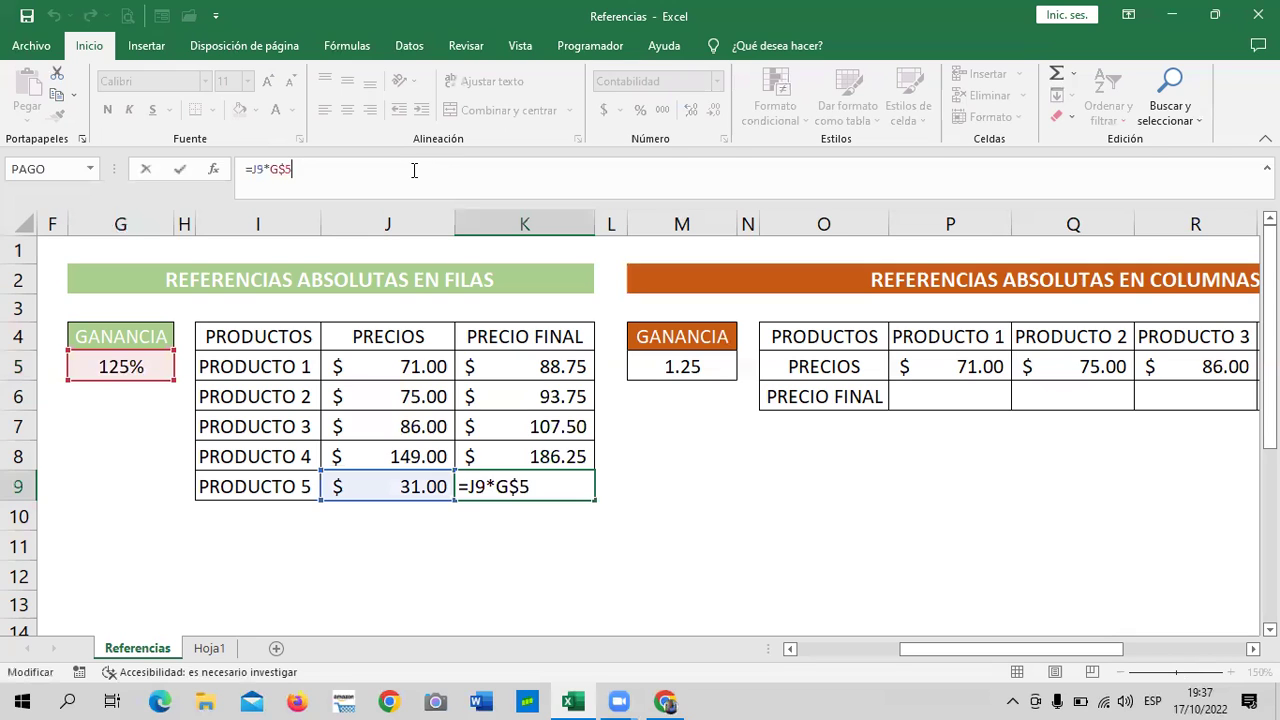
key("Return")
left_click(530, 458)
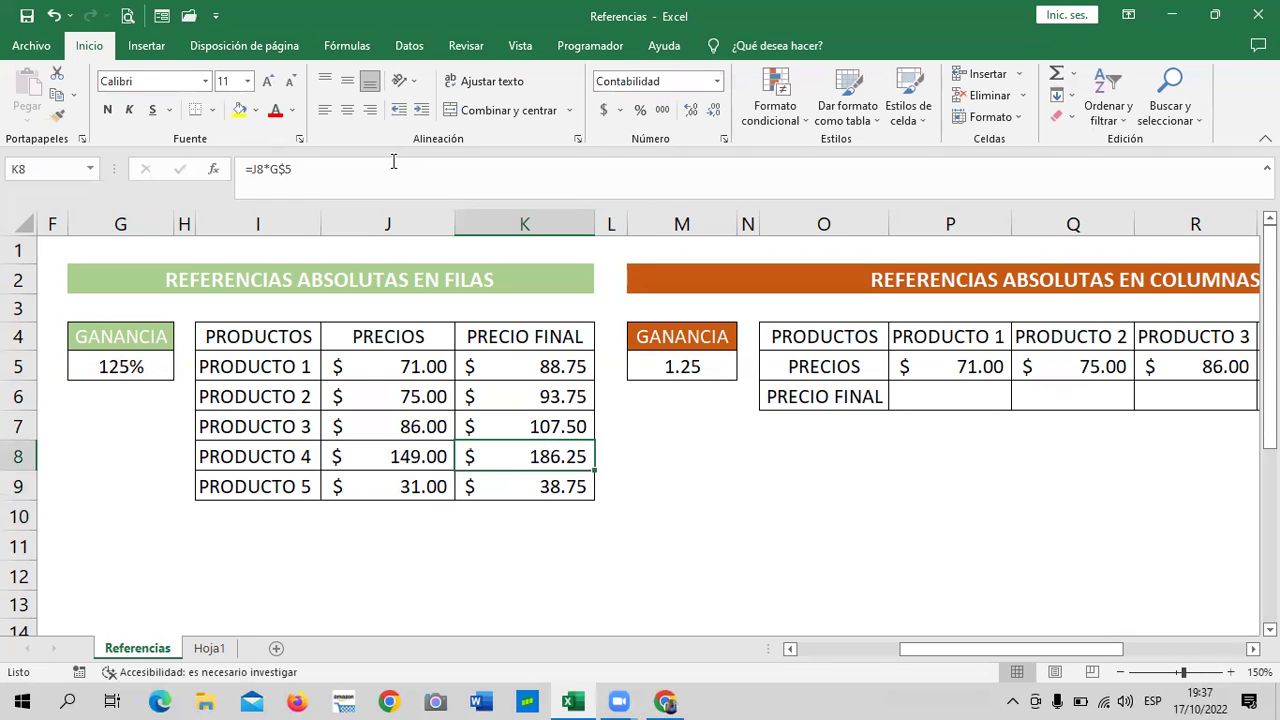
left_click(394, 178)
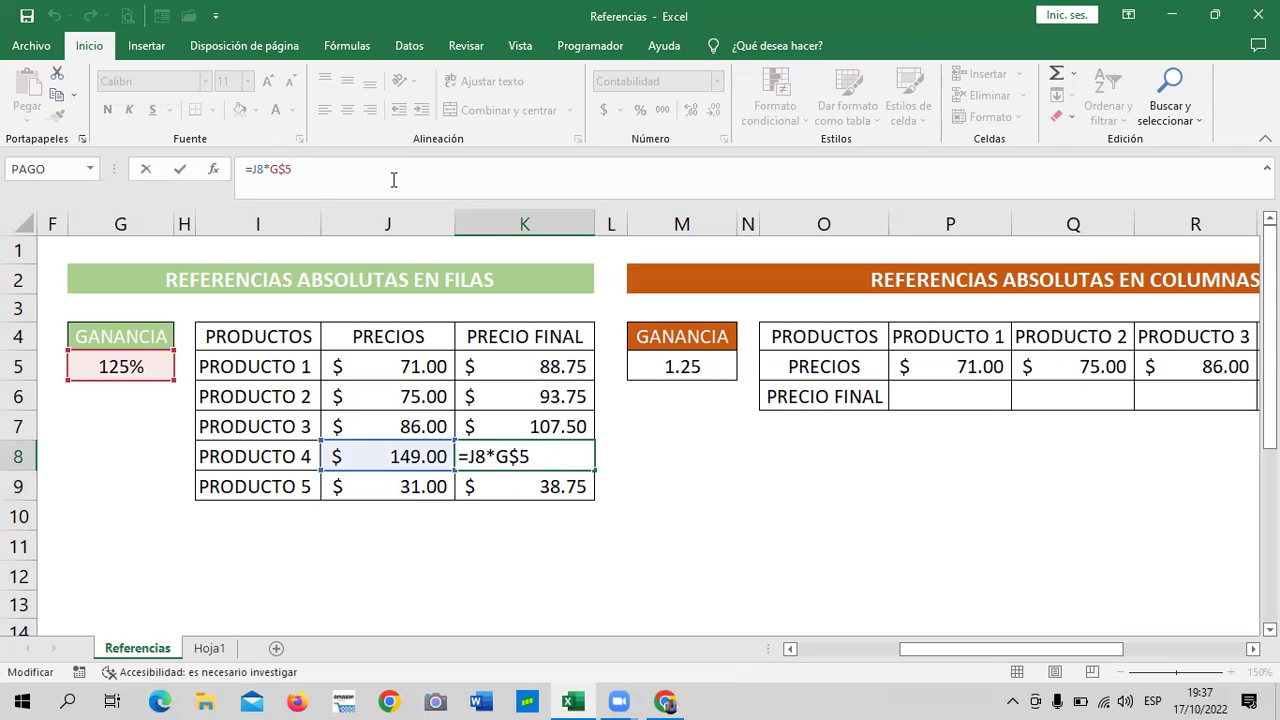
key("Return")
left_click(483, 427)
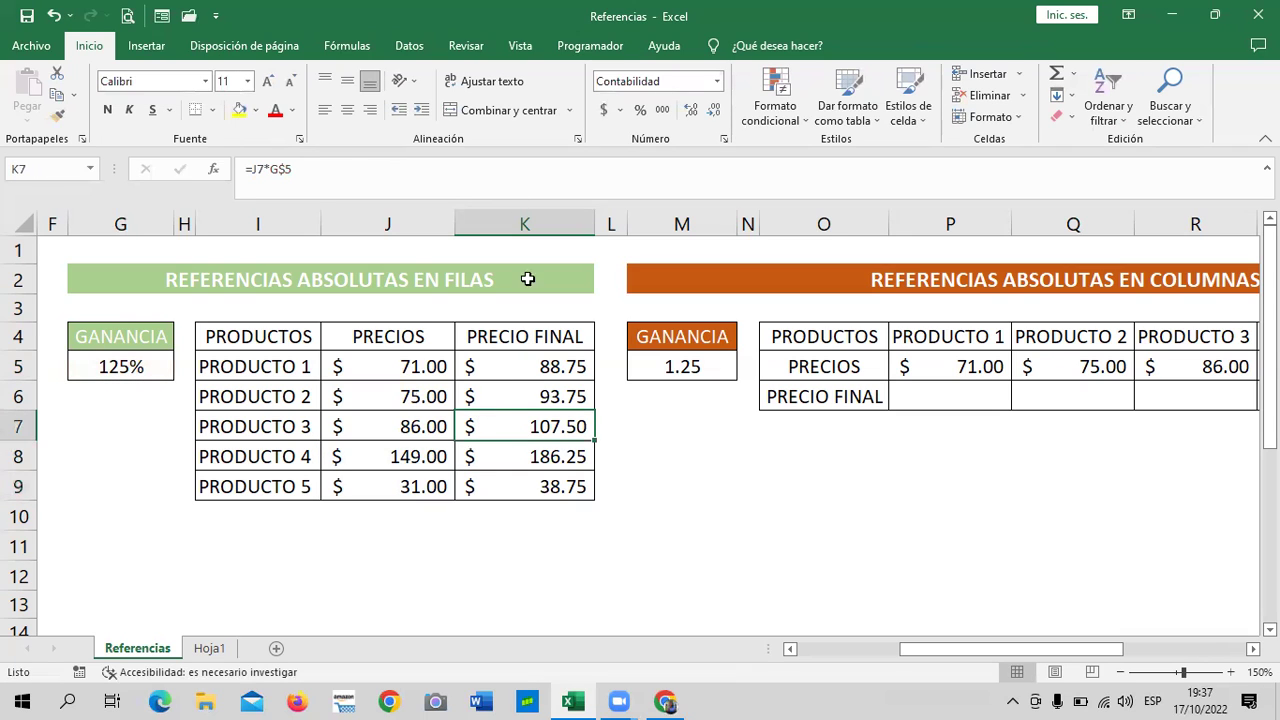
left_click(380, 167)
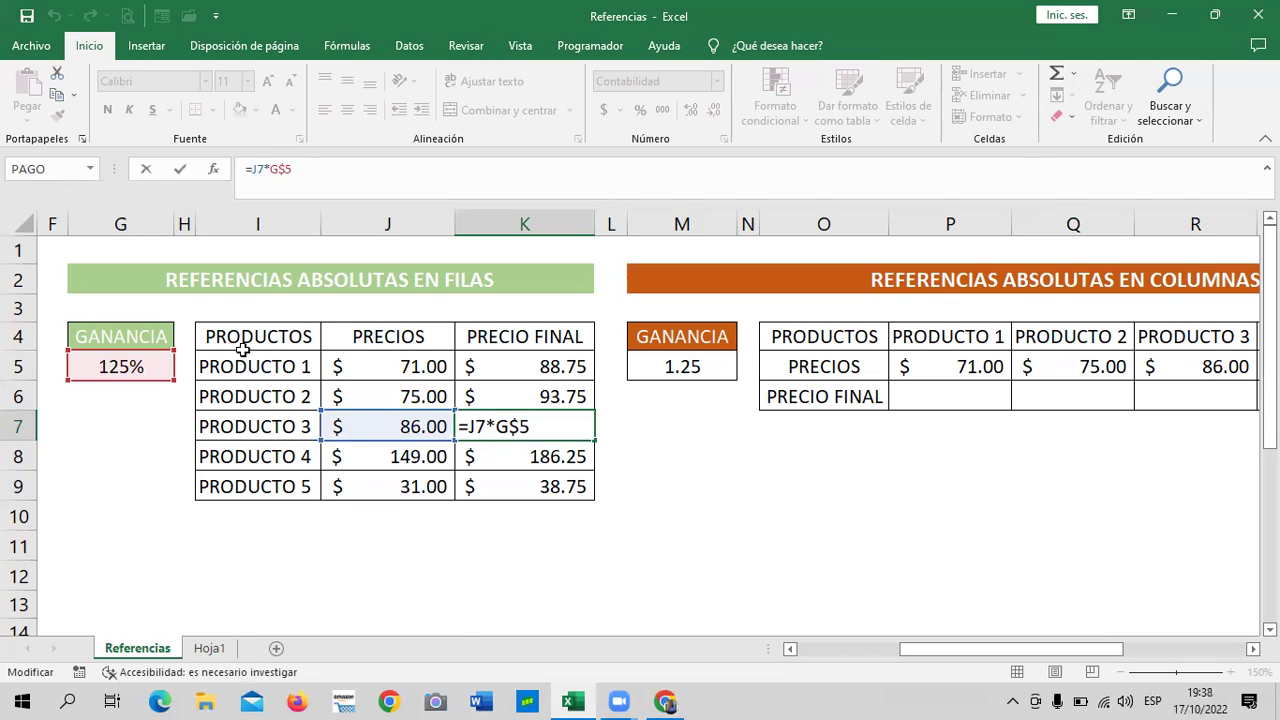
key("Return")
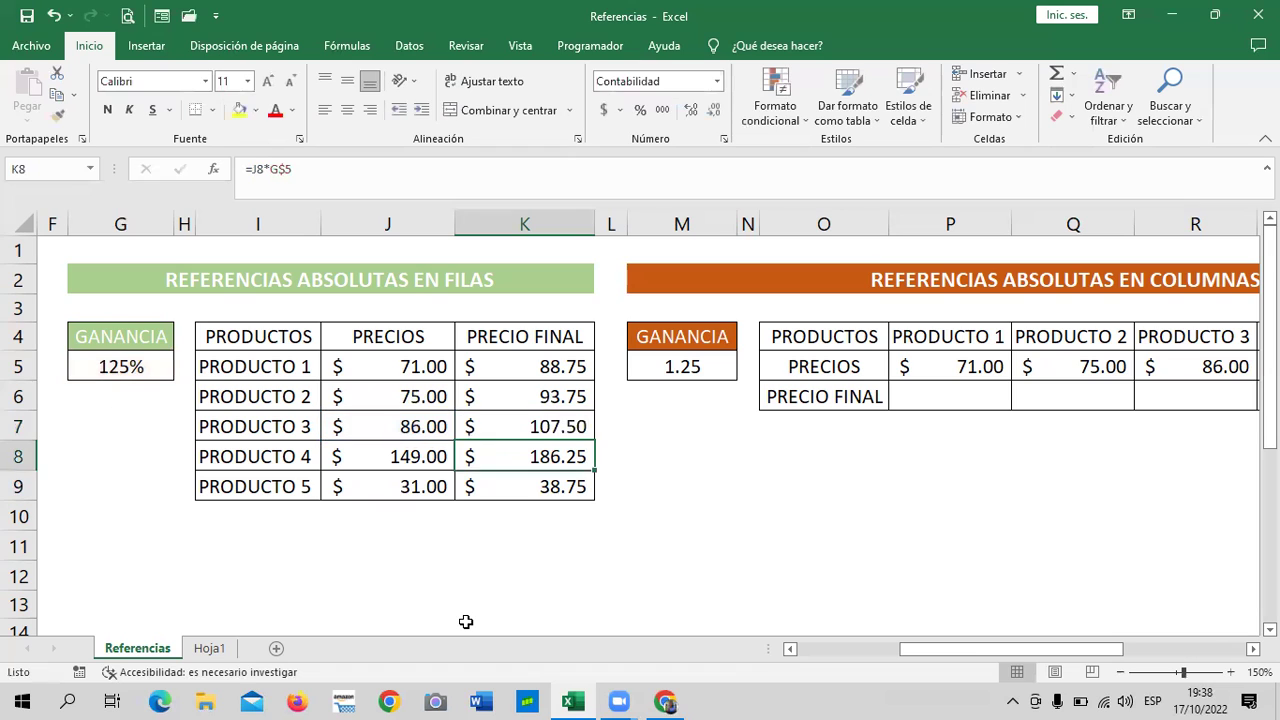
left_click(550, 416)
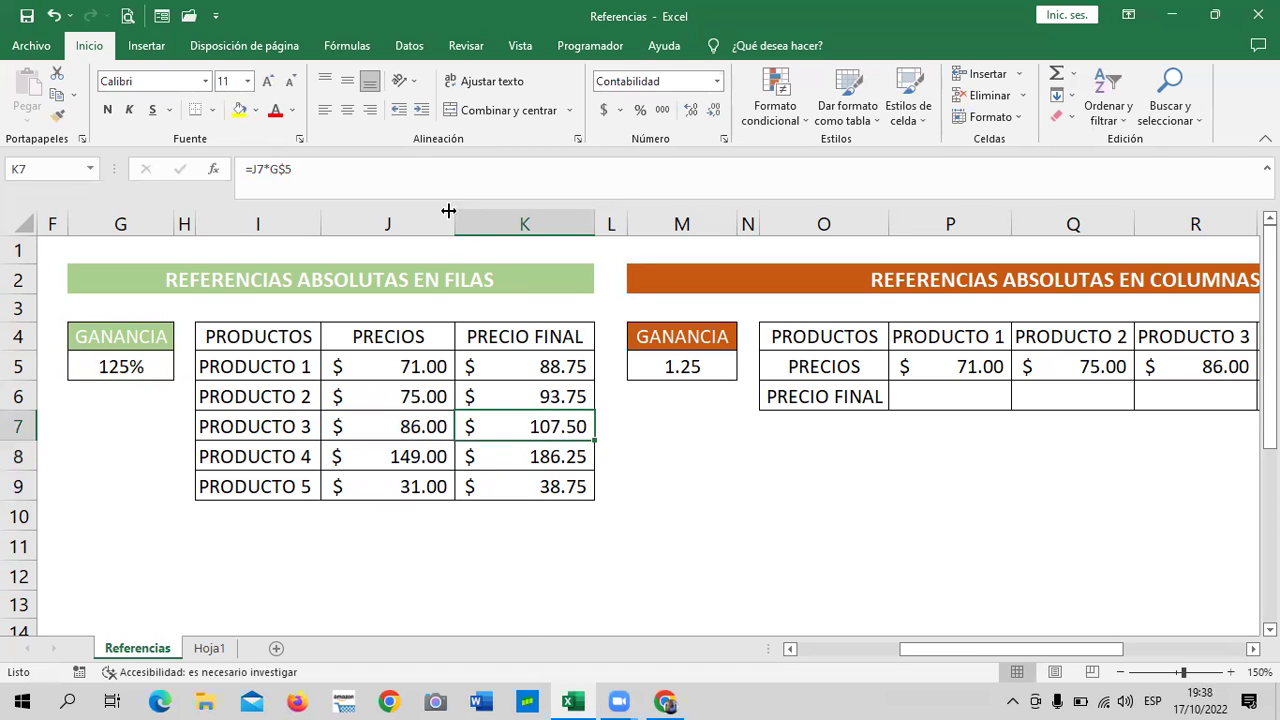
left_click(429, 167)
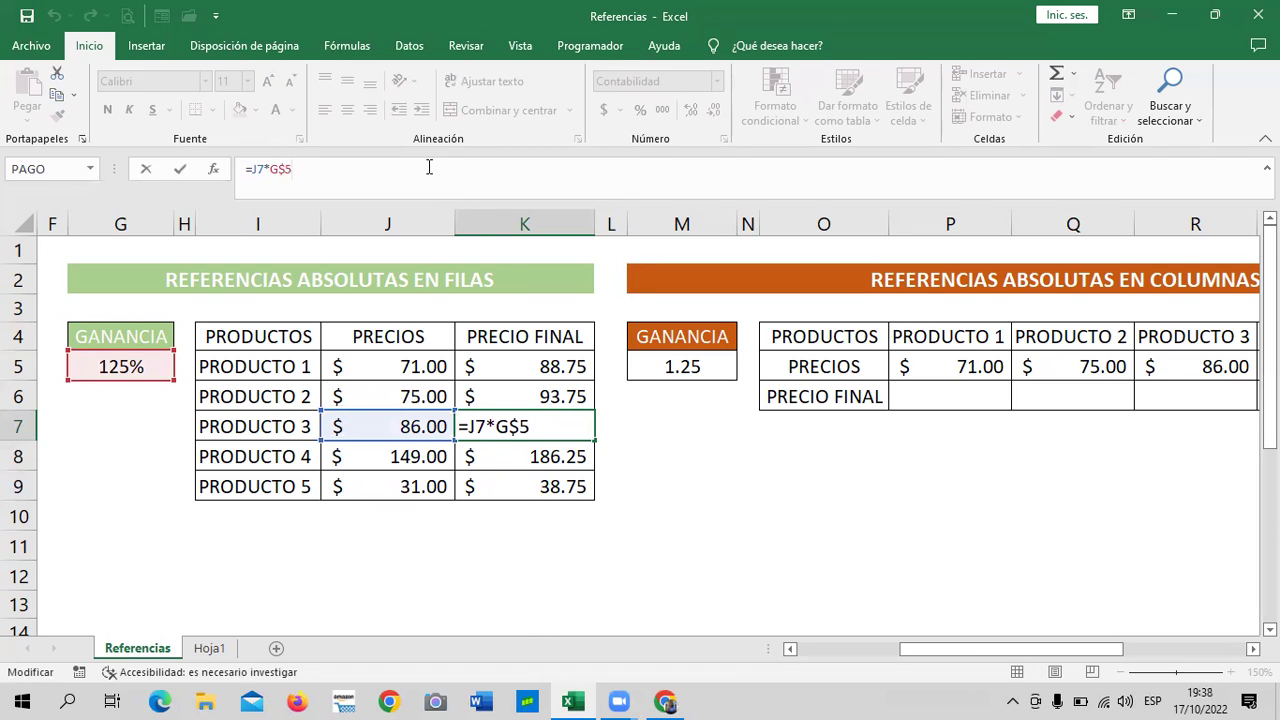
key("Return")
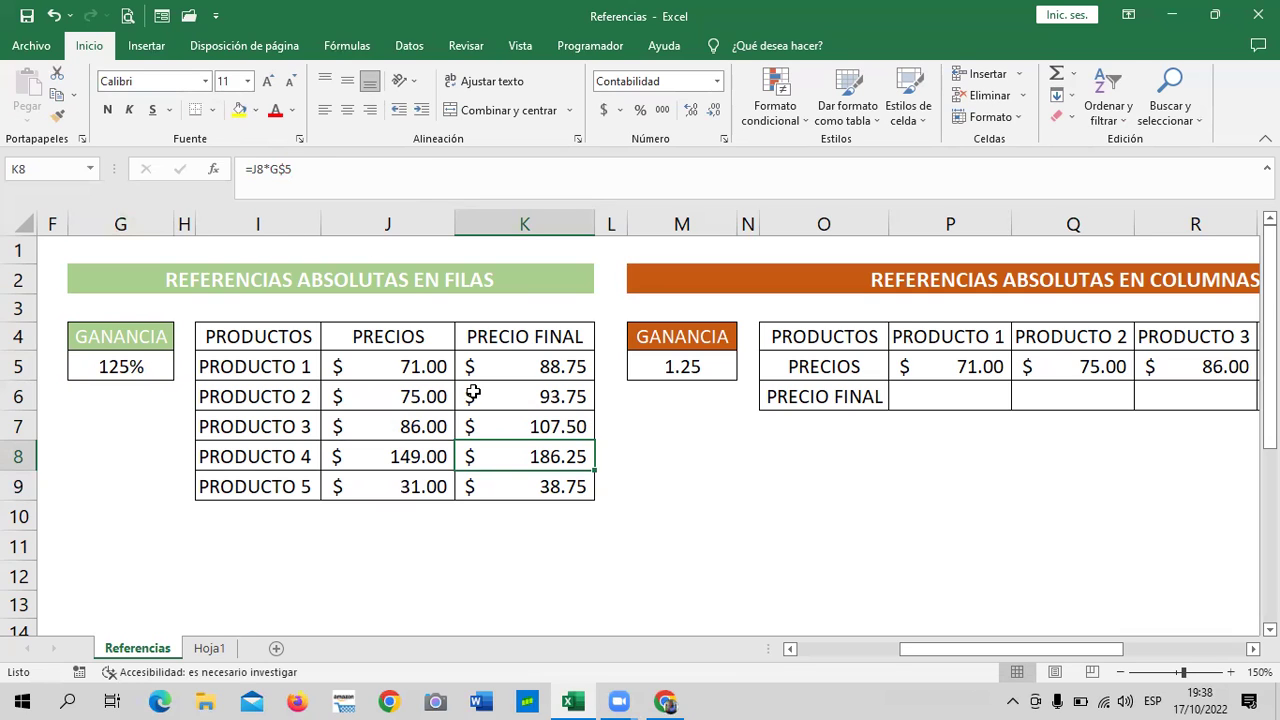
left_click(514, 364)
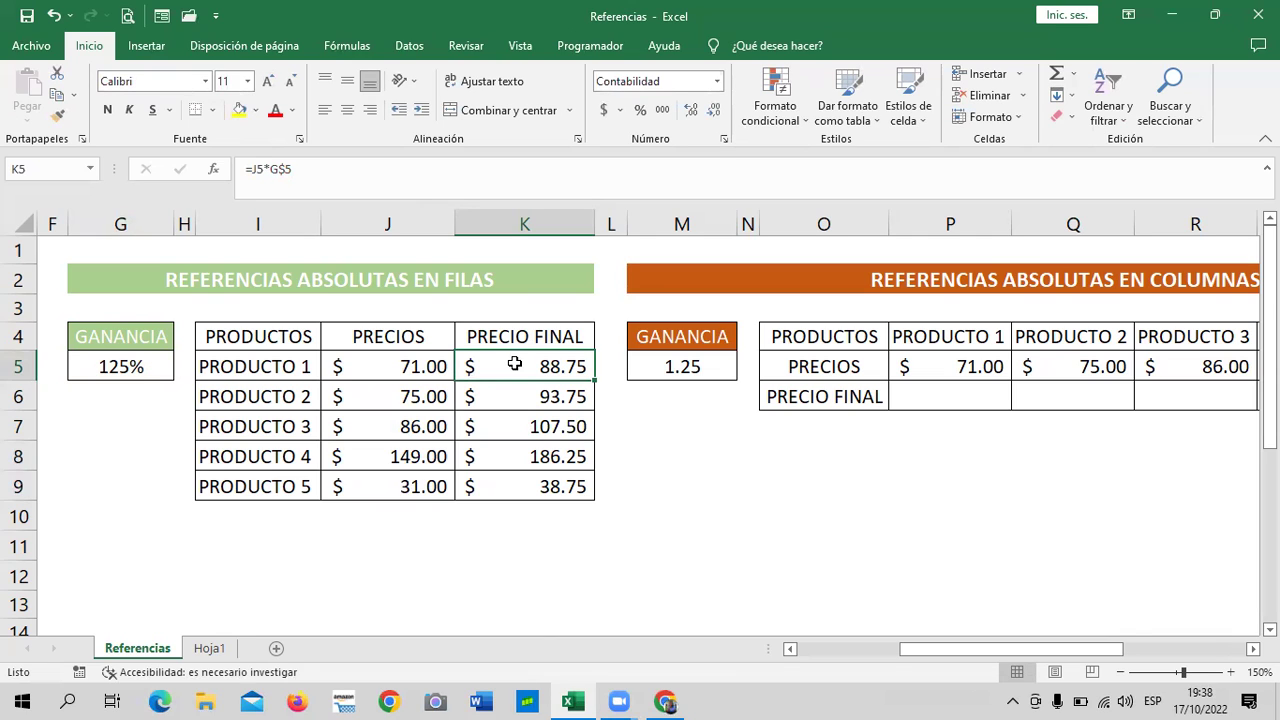
key("XF86MonBrightnessDown")
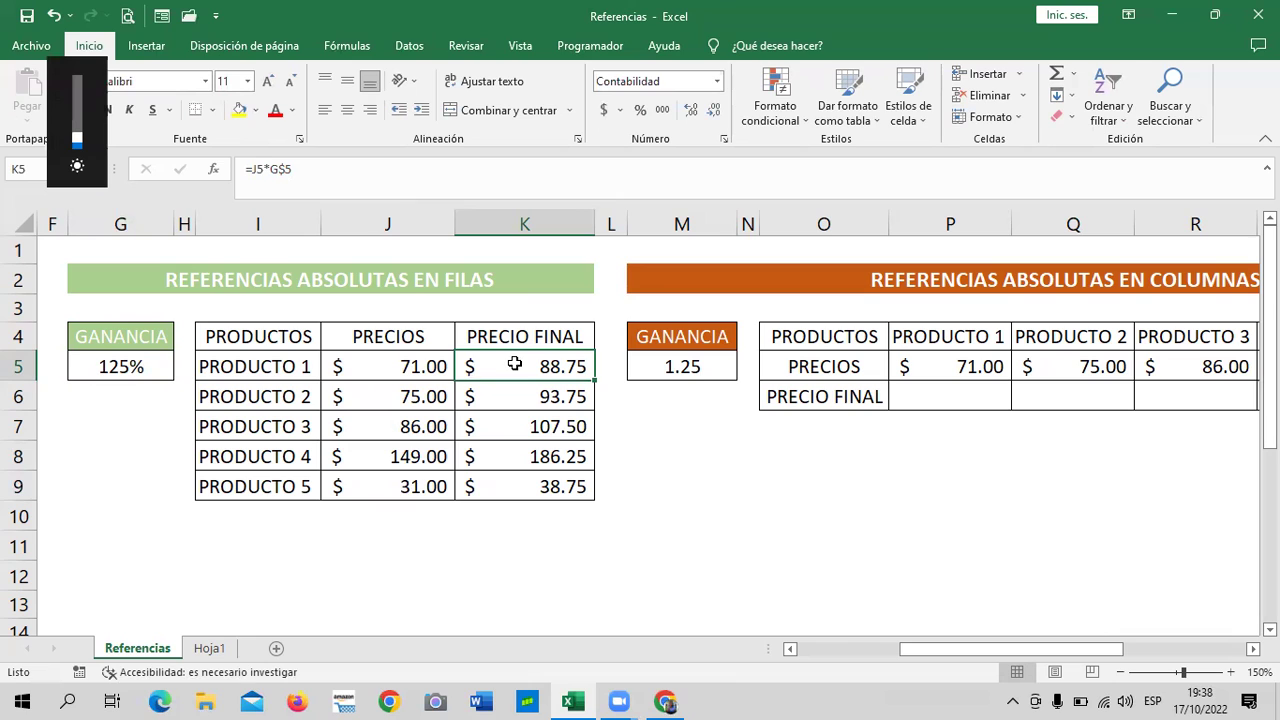
left_click(680, 402)
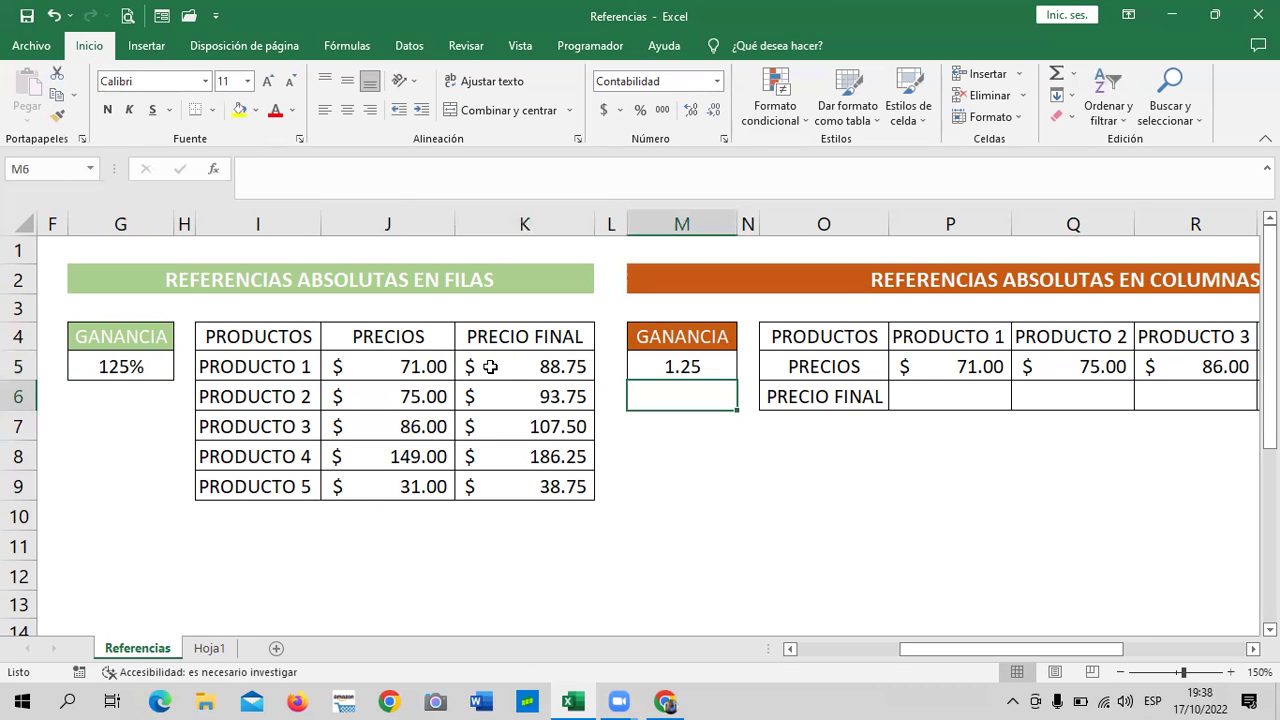
key("XF86MonBrightnessDown")
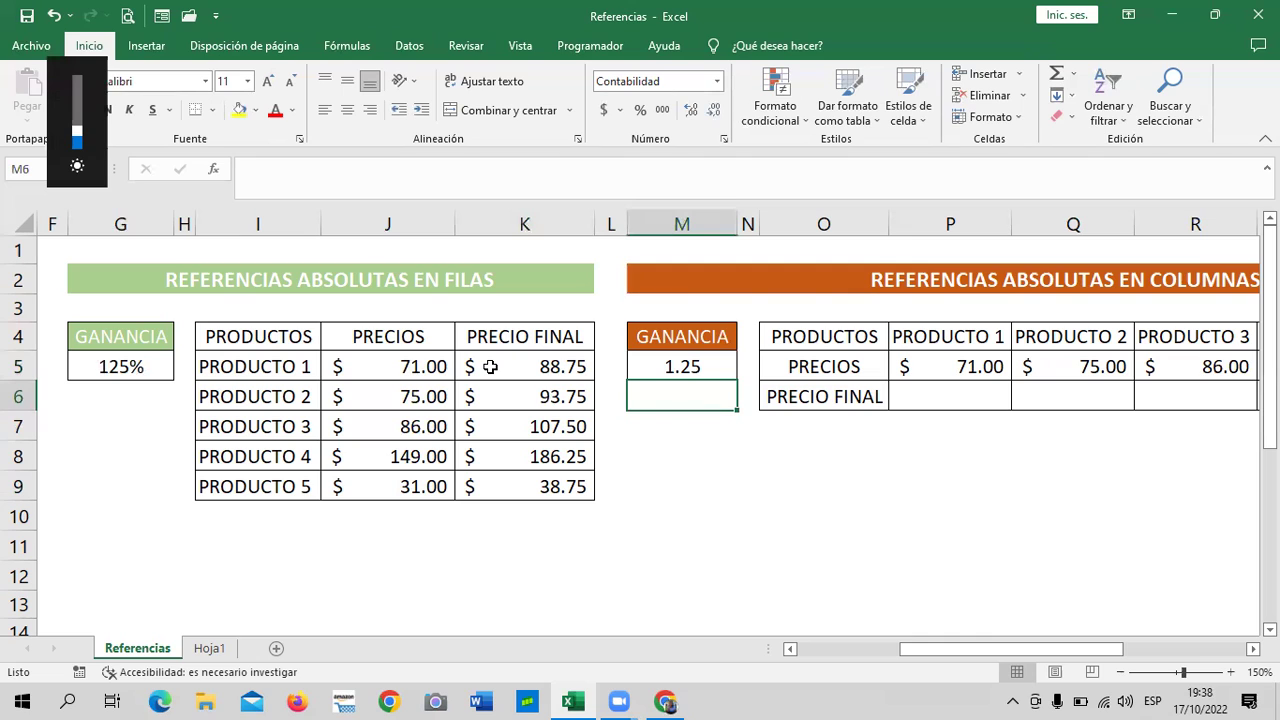
left_click(138, 366)
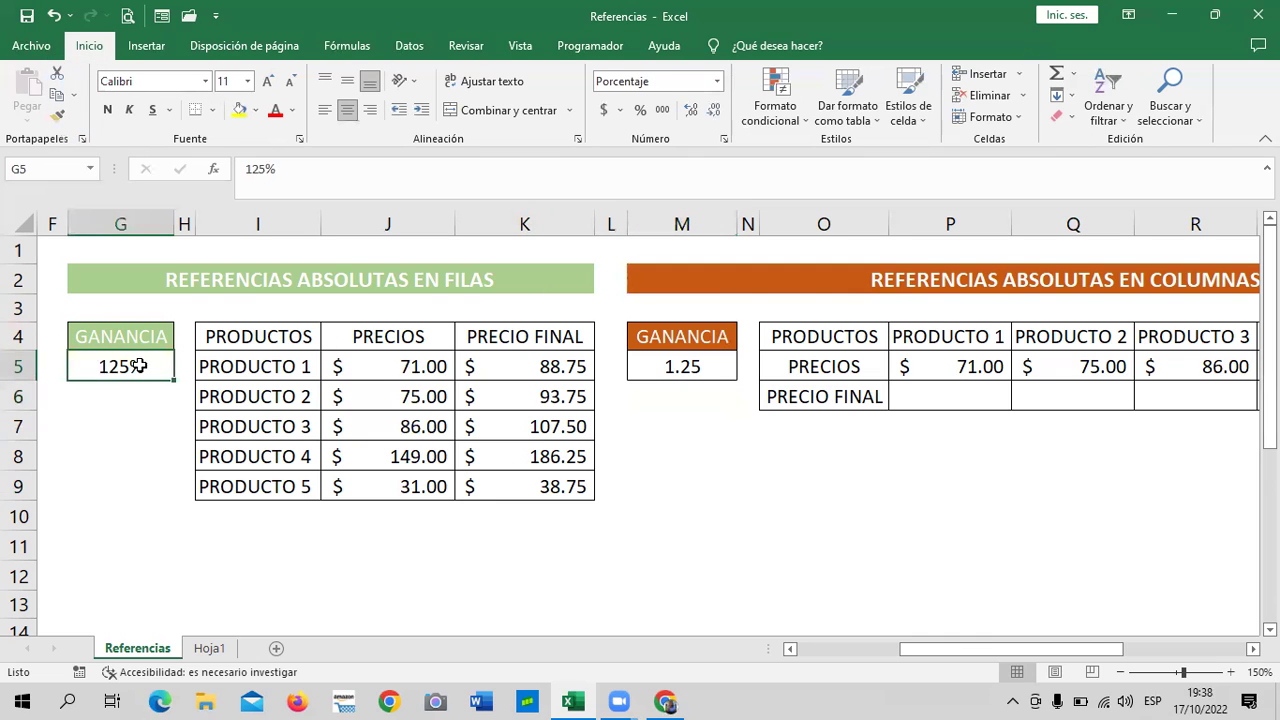
left_click(530, 363)
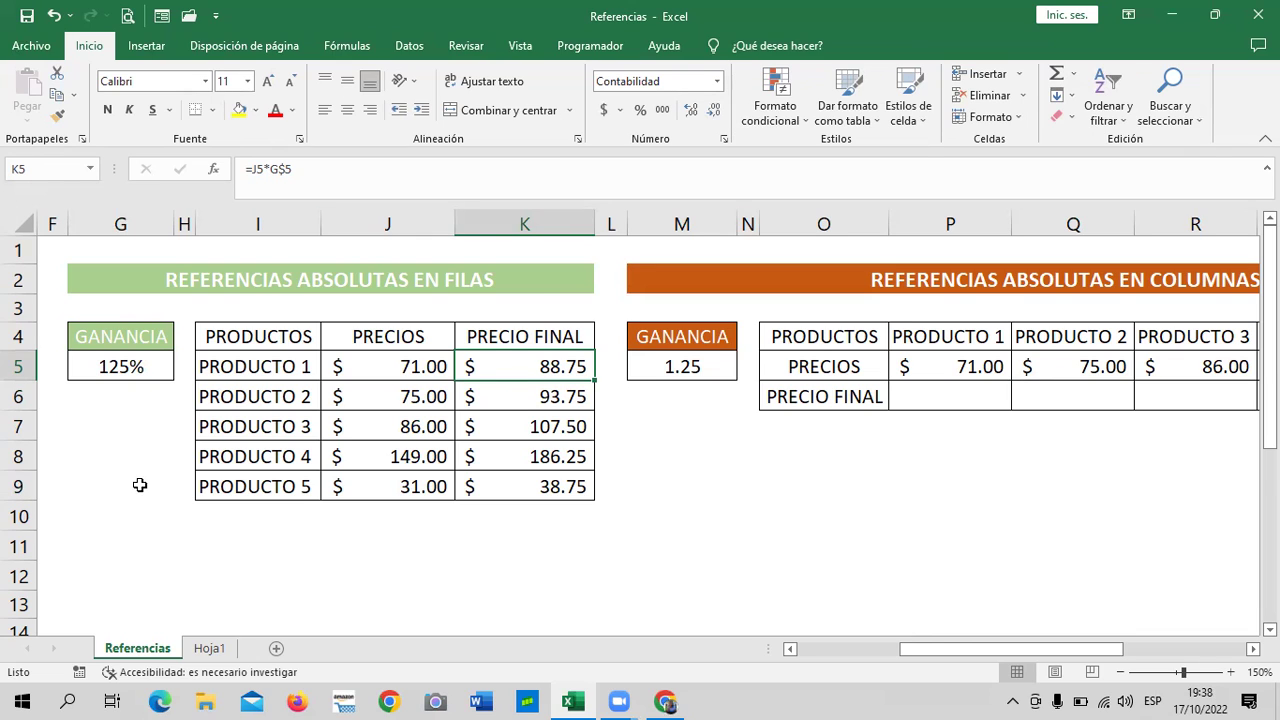
left_click(543, 416)
left_click(513, 360)
left_click(966, 393)
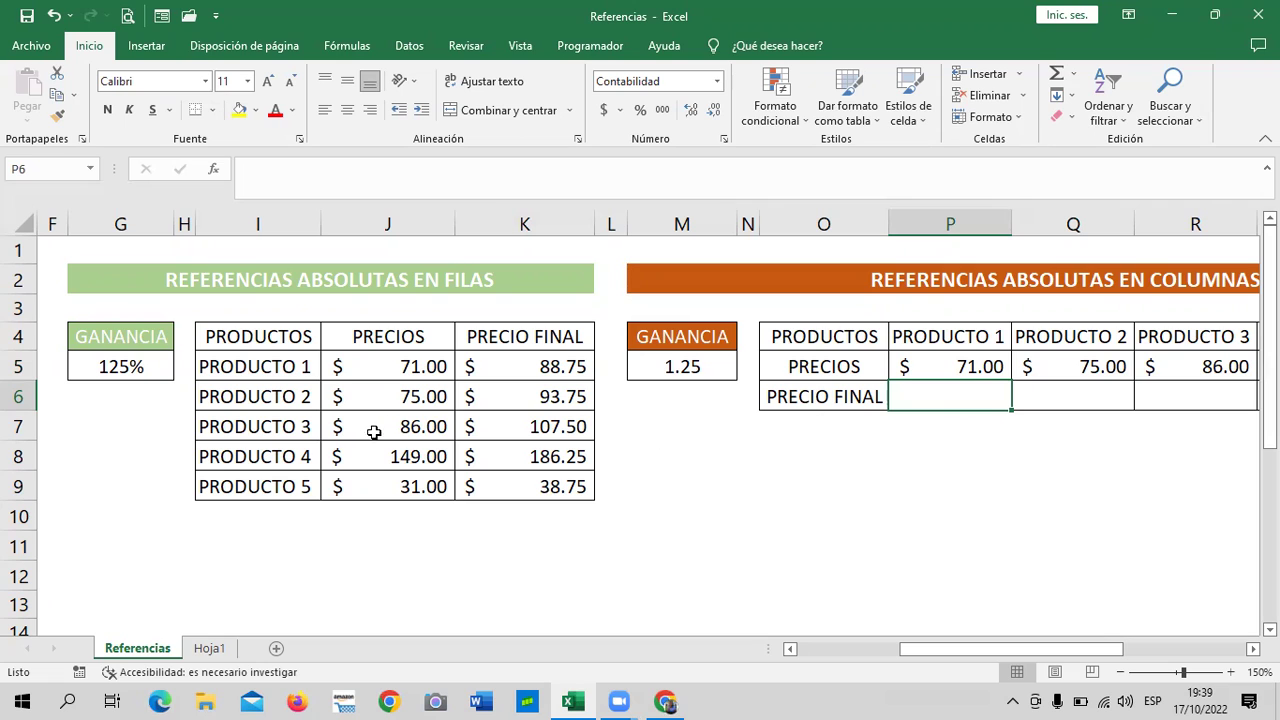
left_click(17, 396)
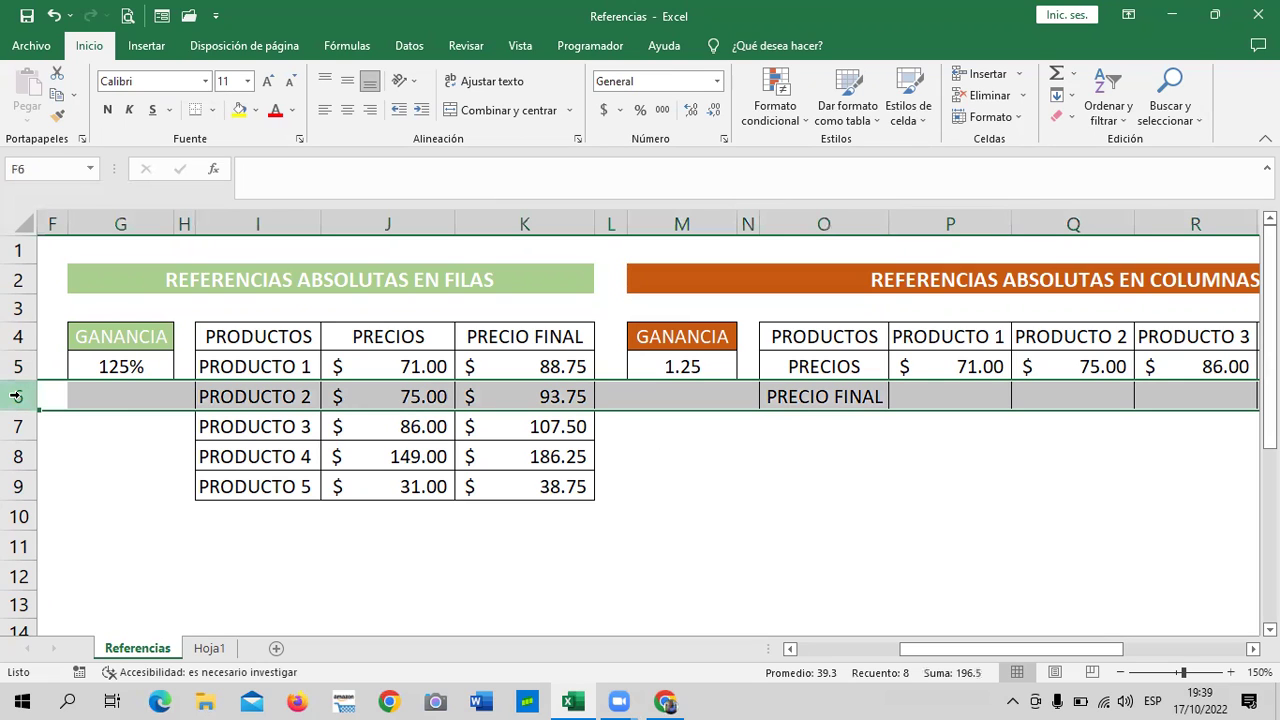
left_click(16, 367)
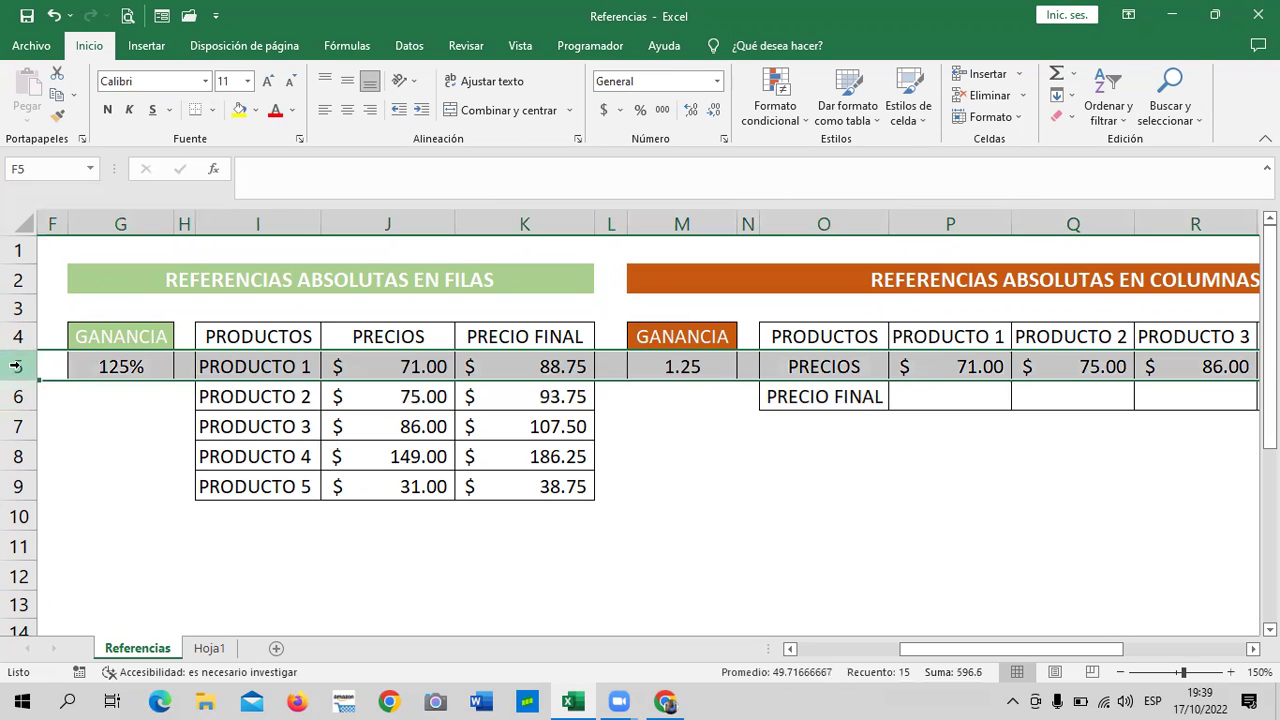
left_click(684, 367)
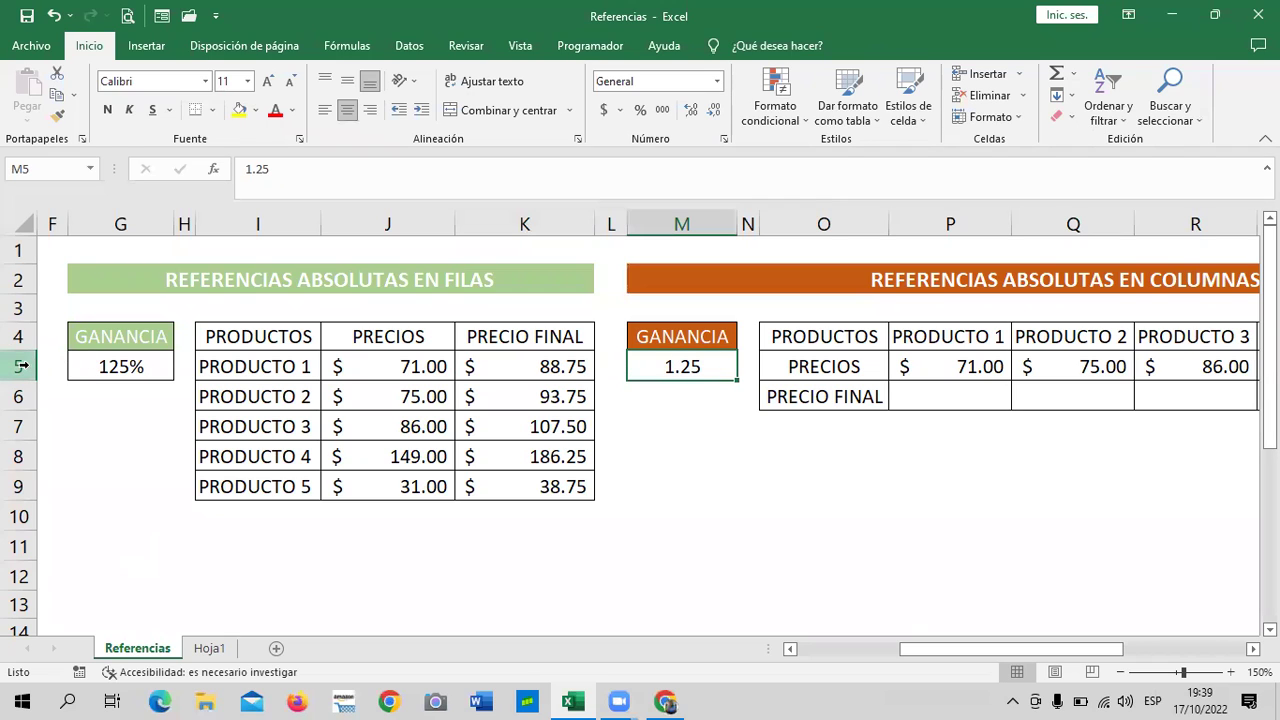
left_click(730, 460)
left_click(529, 358)
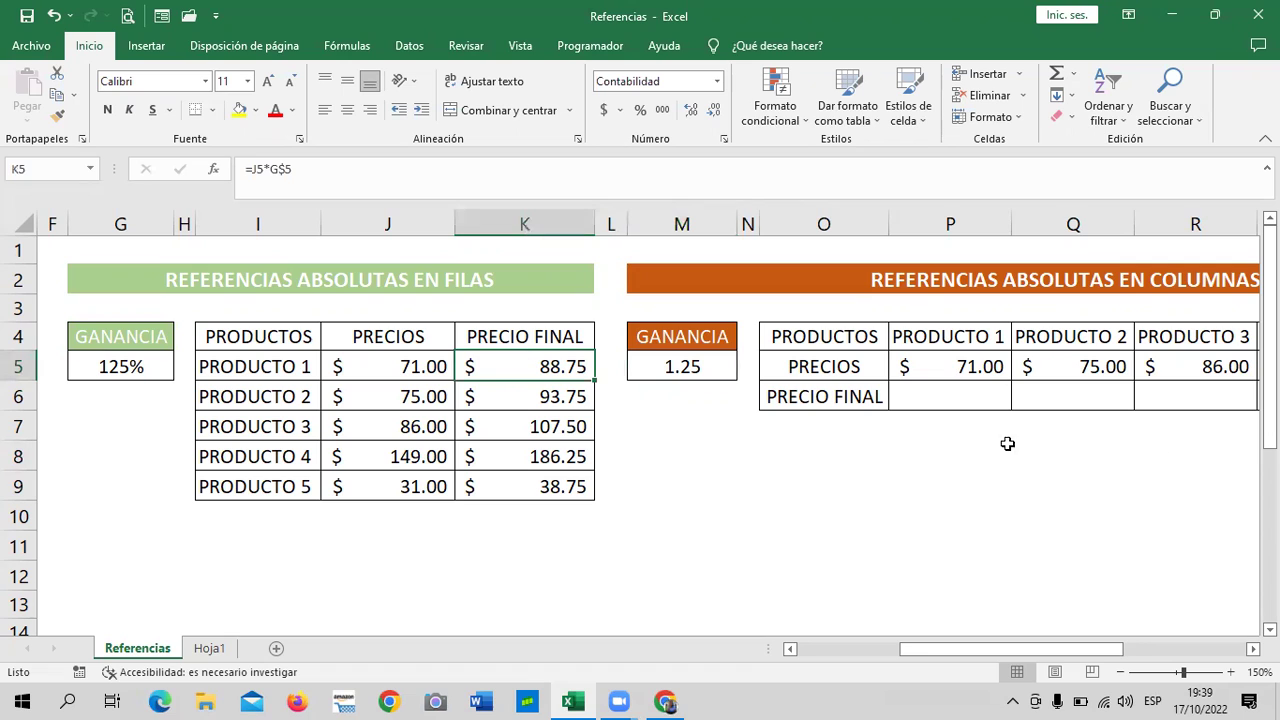
left_click(268, 169)
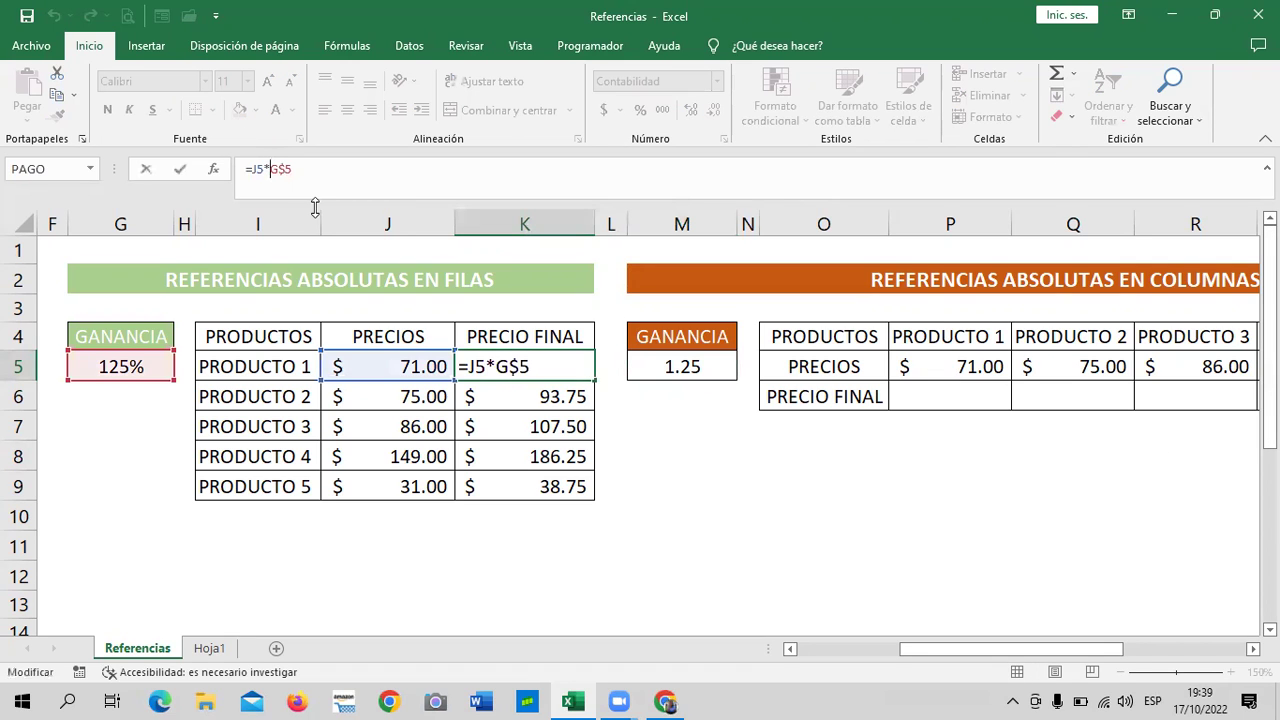
type("$")
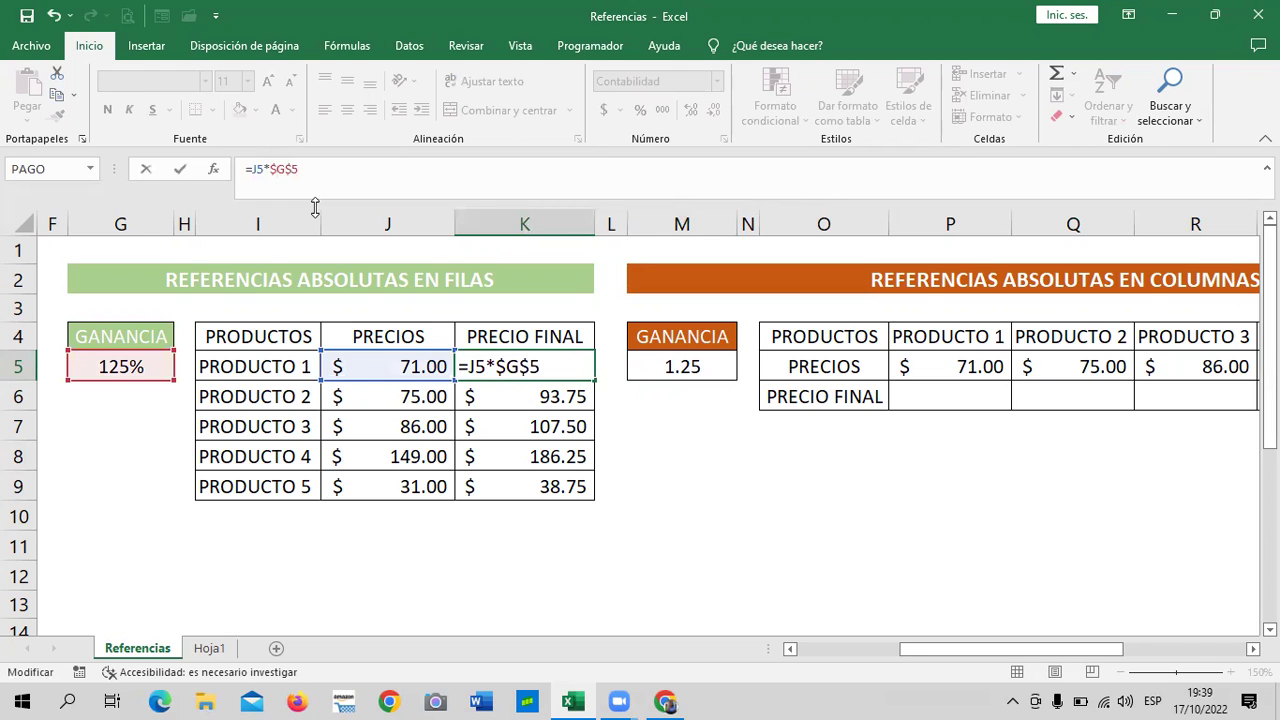
key("Return")
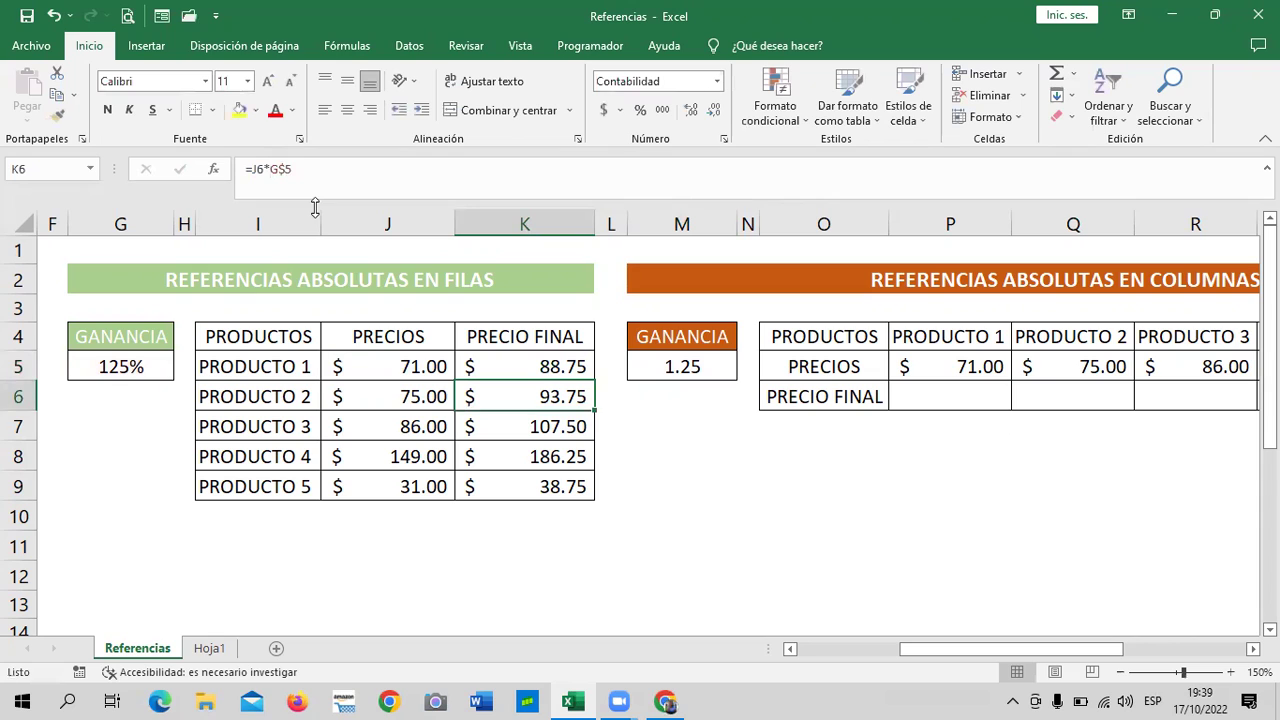
left_click(541, 366)
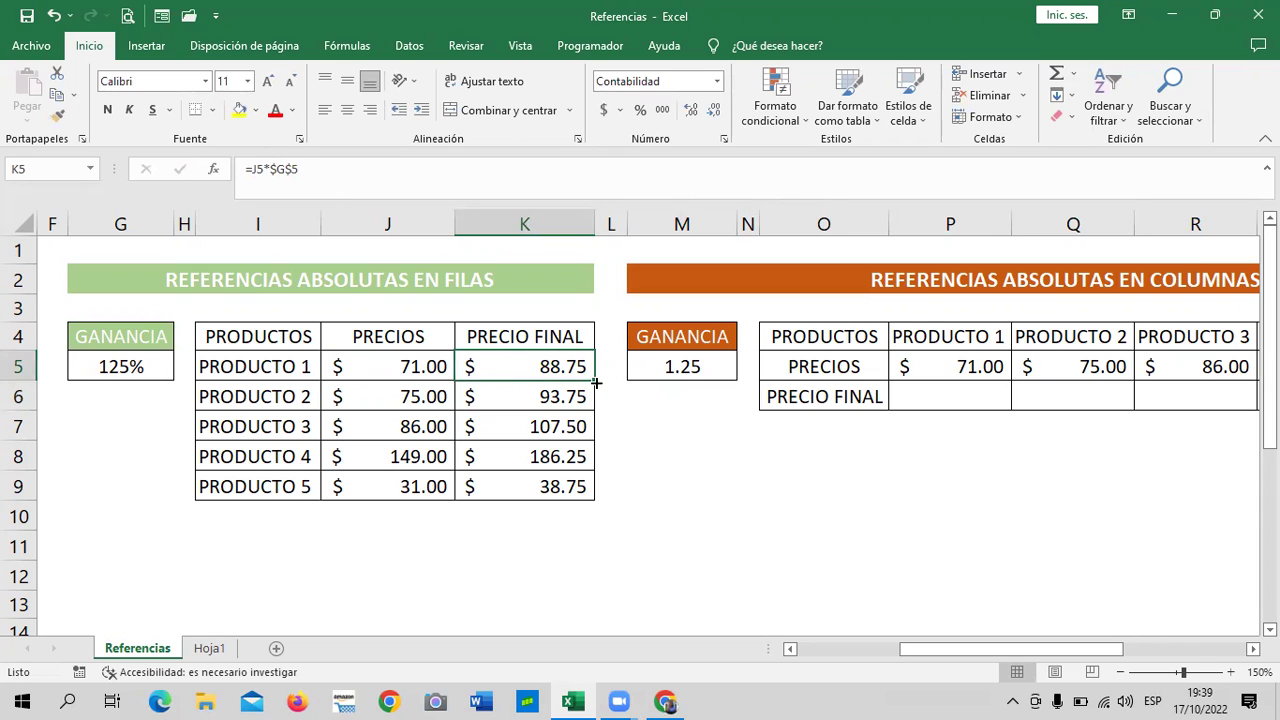
left_click_drag(596, 383, 609, 498)
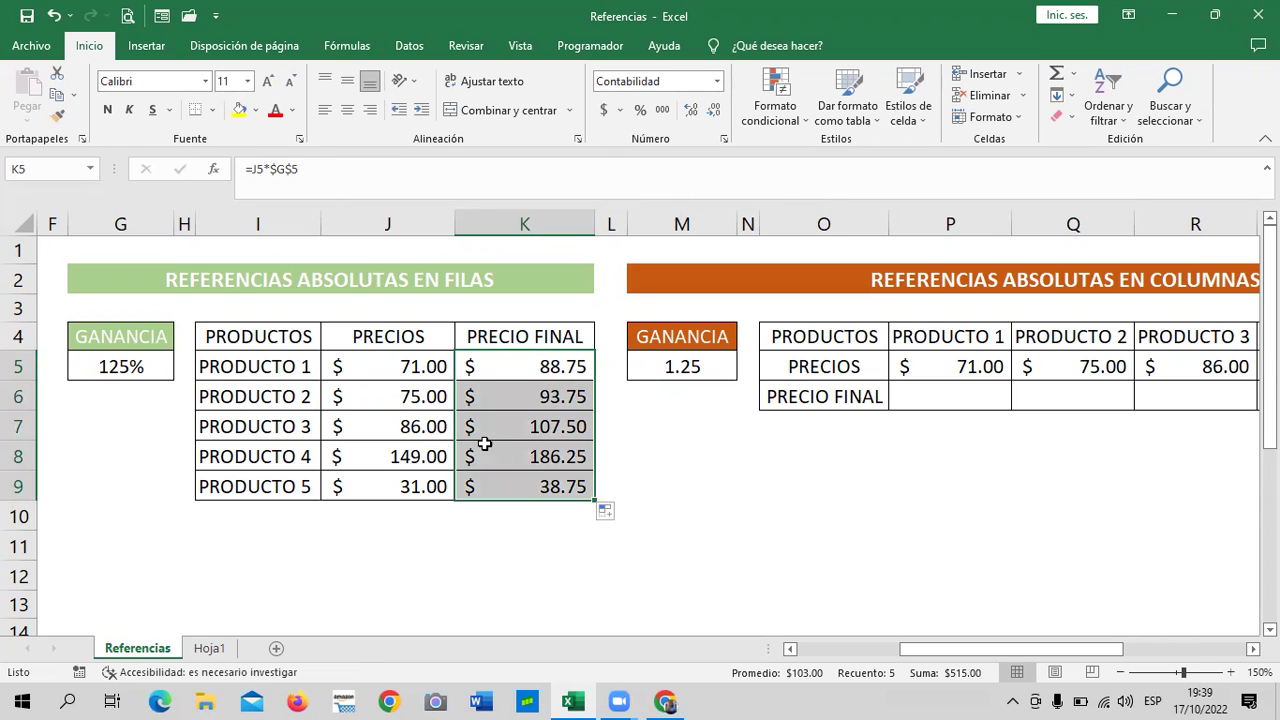
left_click(662, 453)
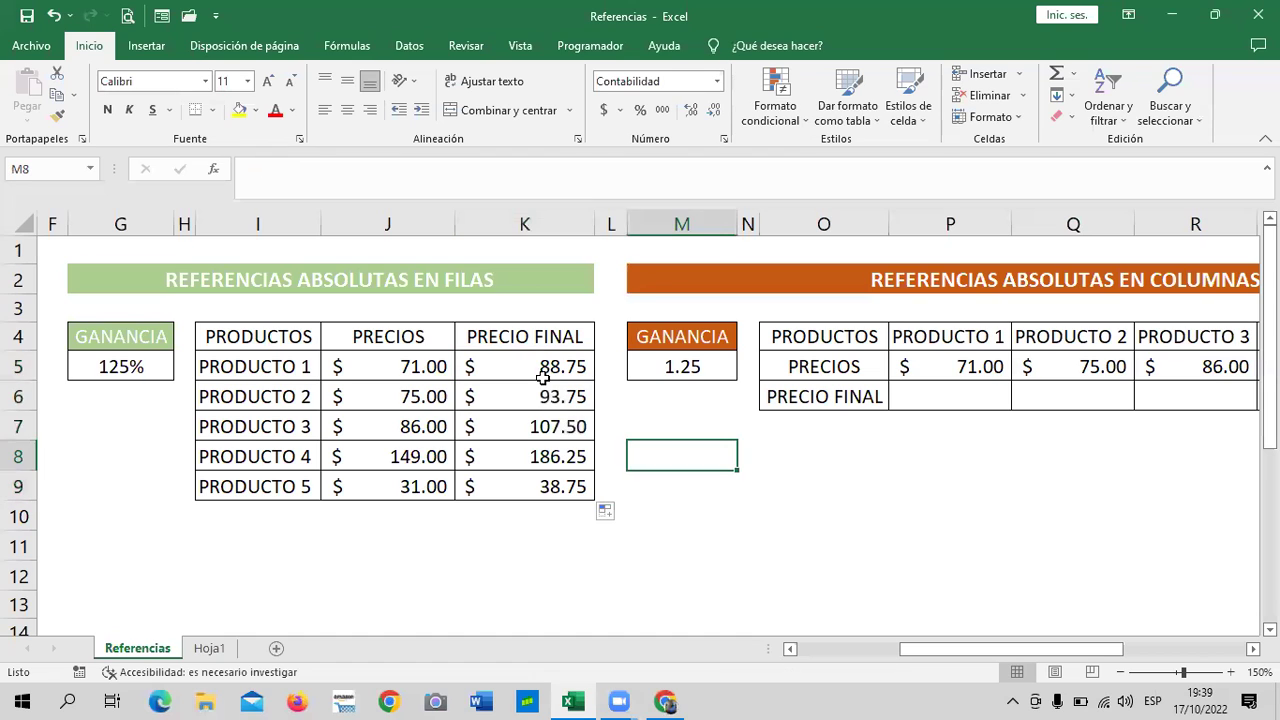
left_click(543, 368)
left_click(536, 486)
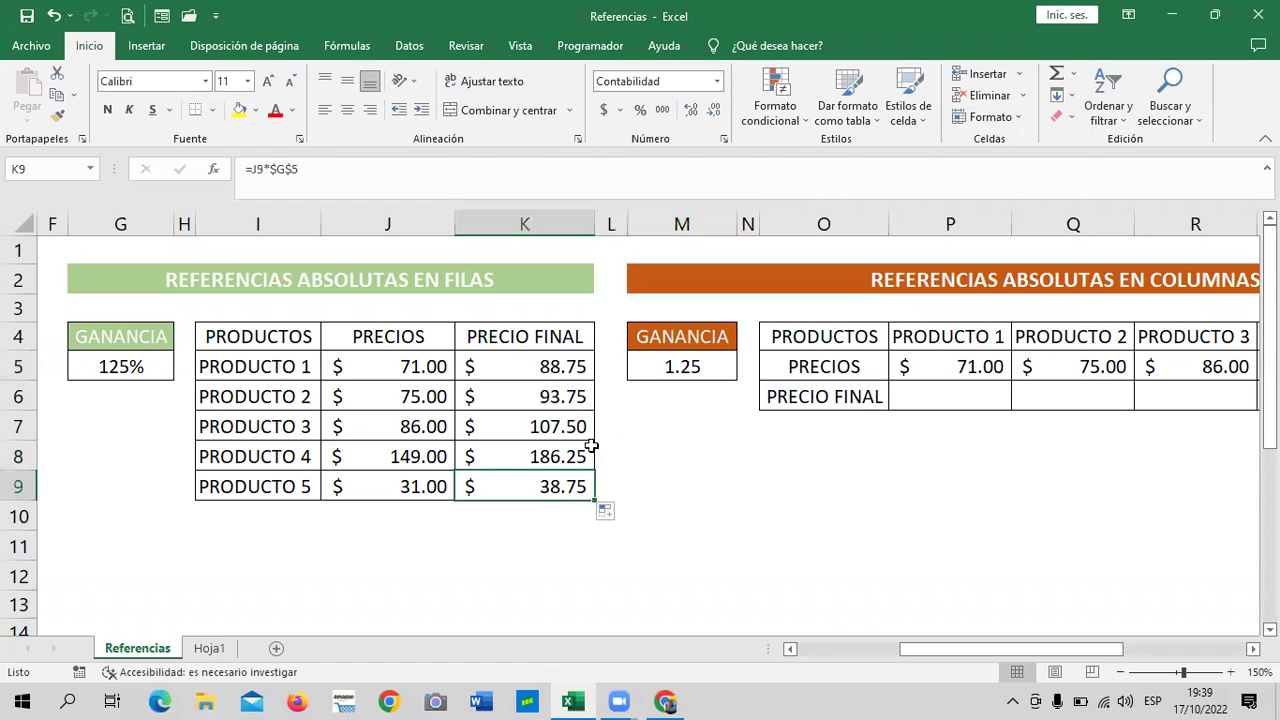
left_click(110, 360)
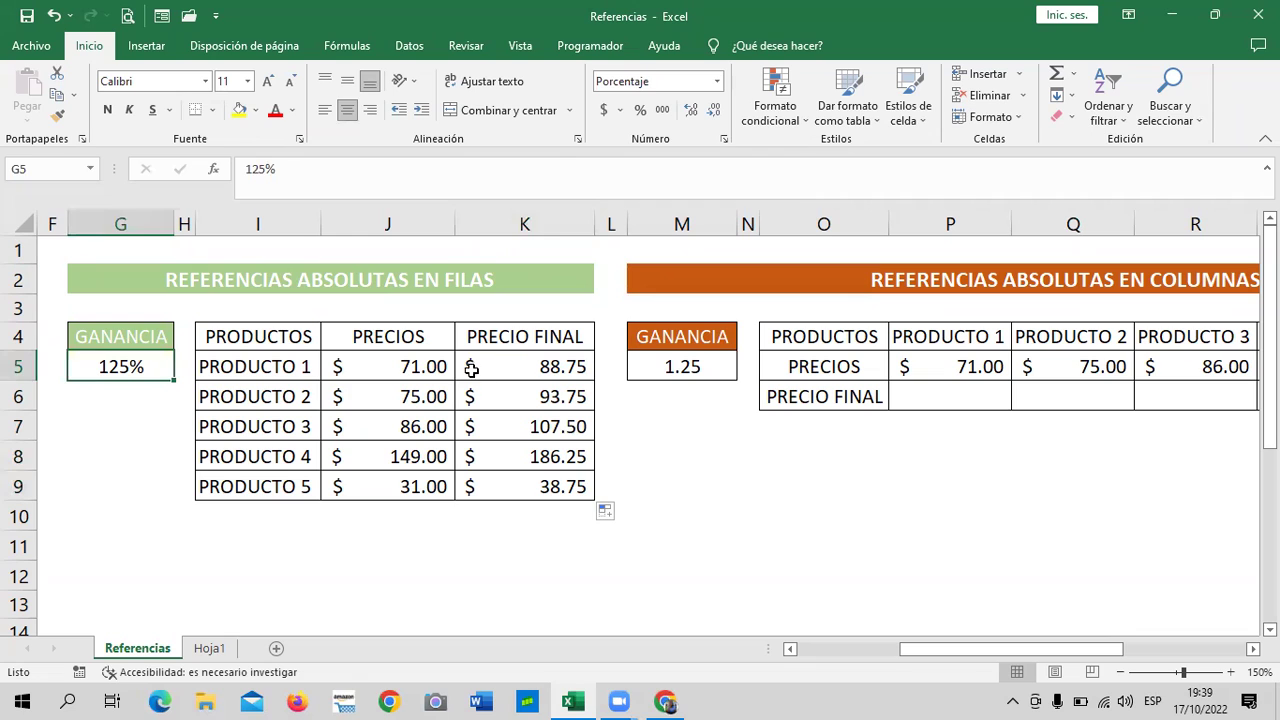
left_click(555, 367)
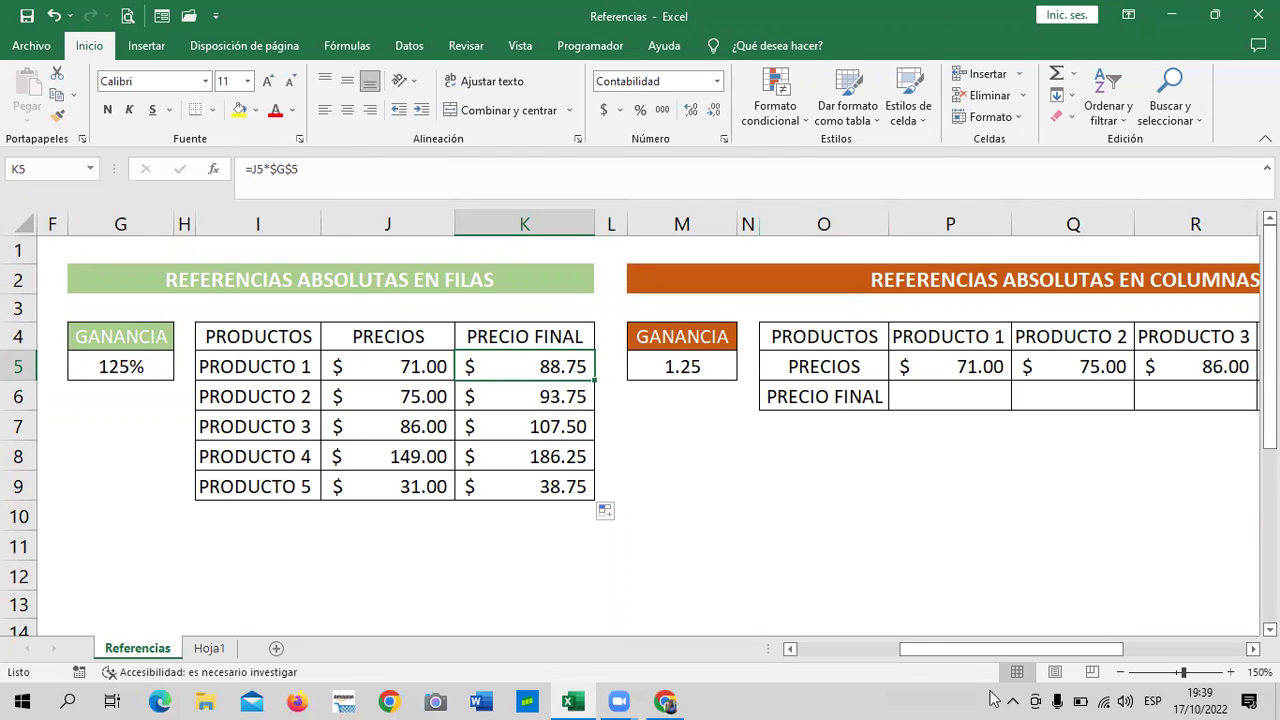
Scroll right to the column table and review PRODUCTO 1–5 prices and the 1.25 GANANCIA.
left_click_drag(950, 648, 1053, 648)
left_click(692, 569)
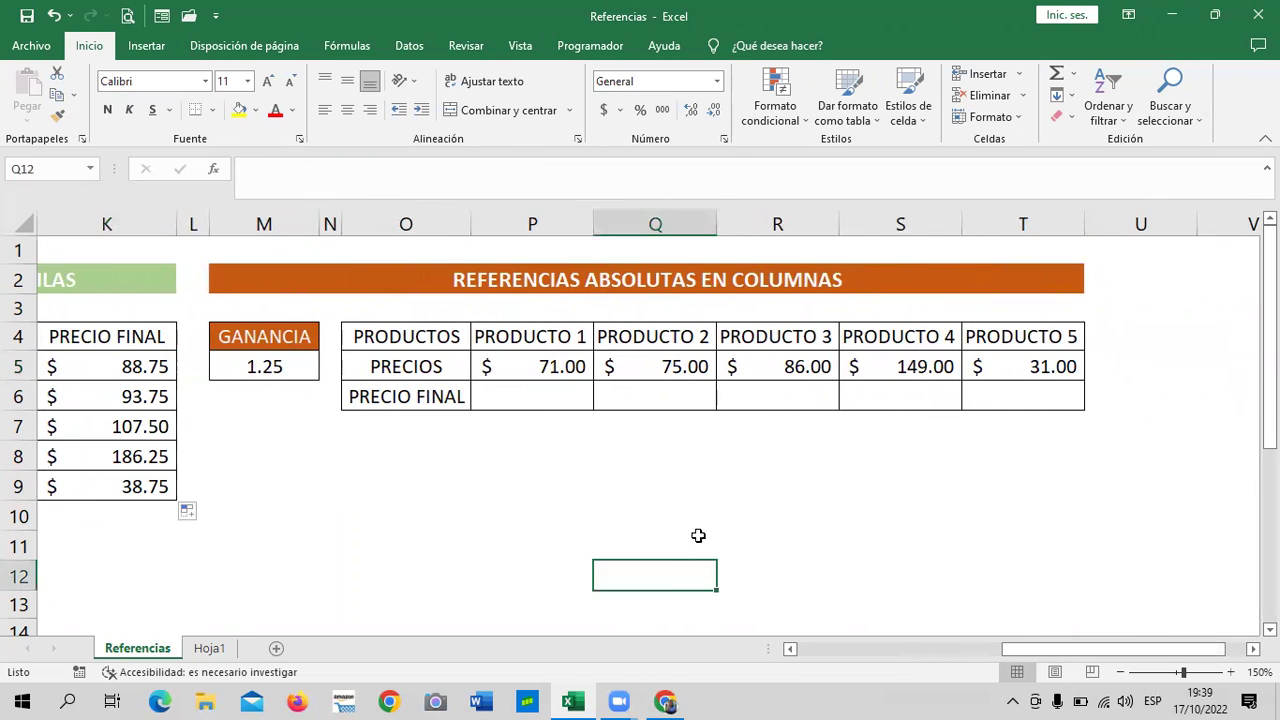
left_click(509, 397)
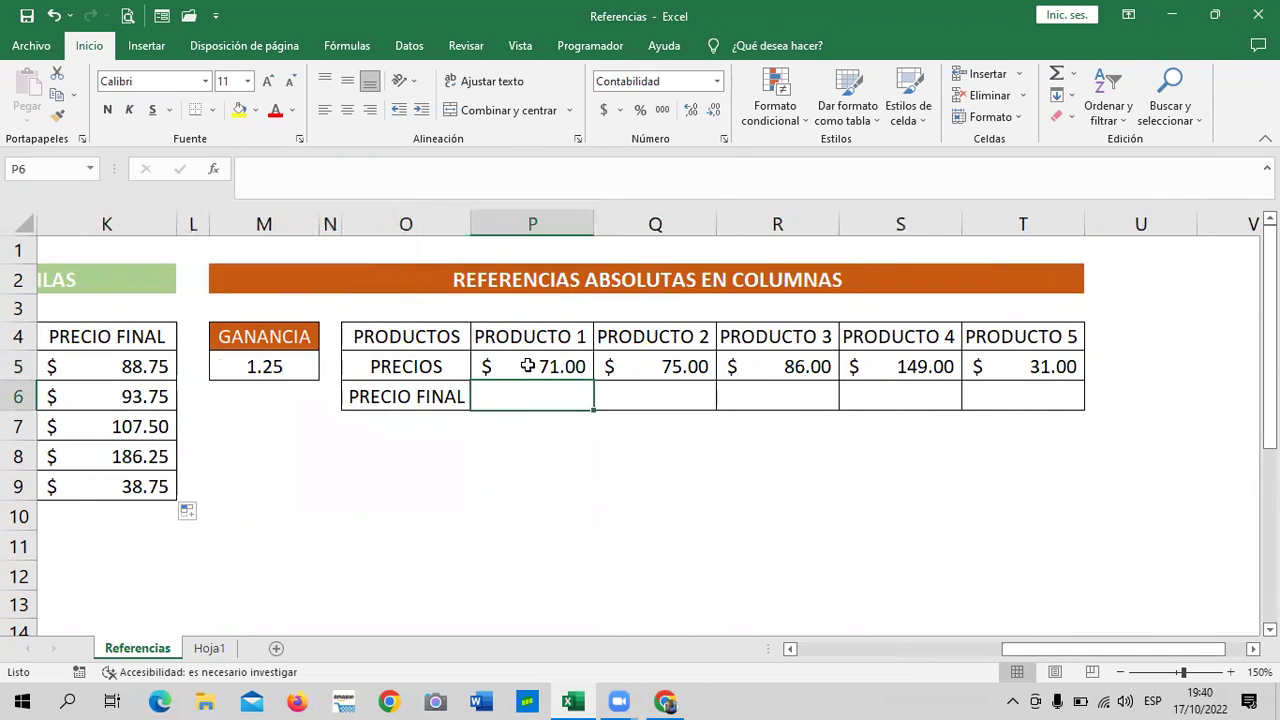
left_click(525, 367)
left_click(635, 366)
left_click(828, 370)
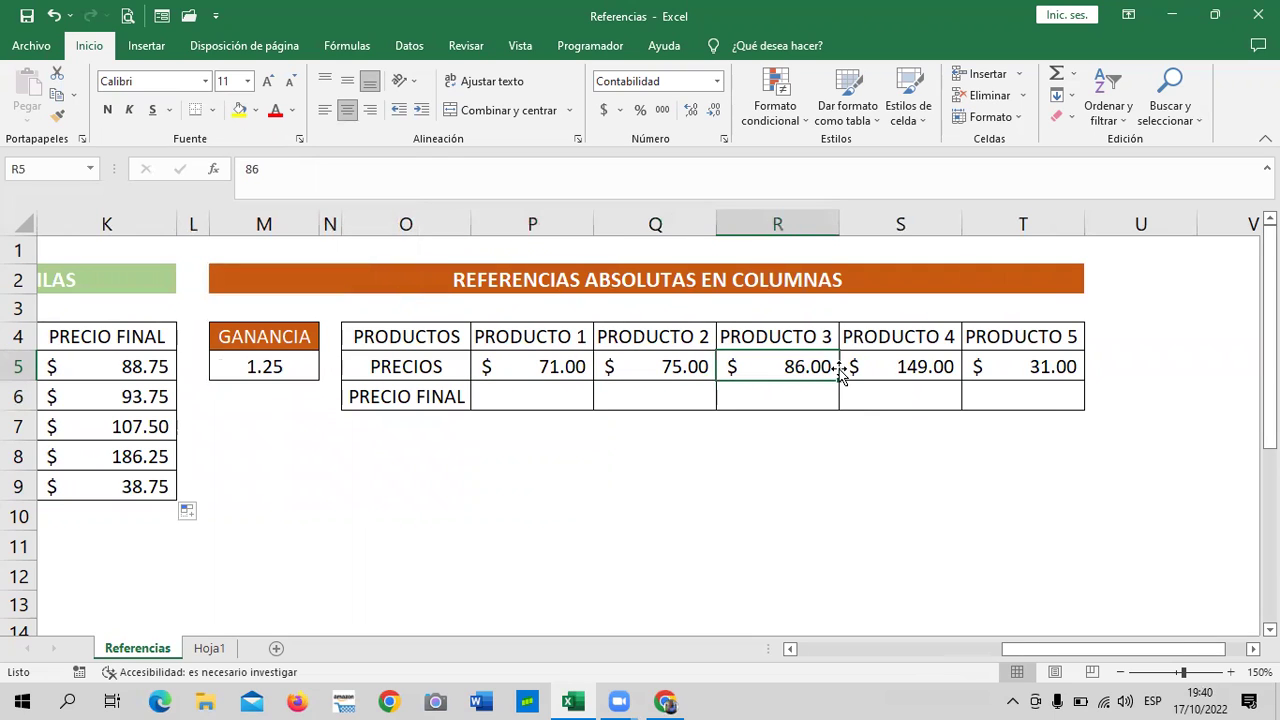
left_click(894, 367)
left_click(1032, 368)
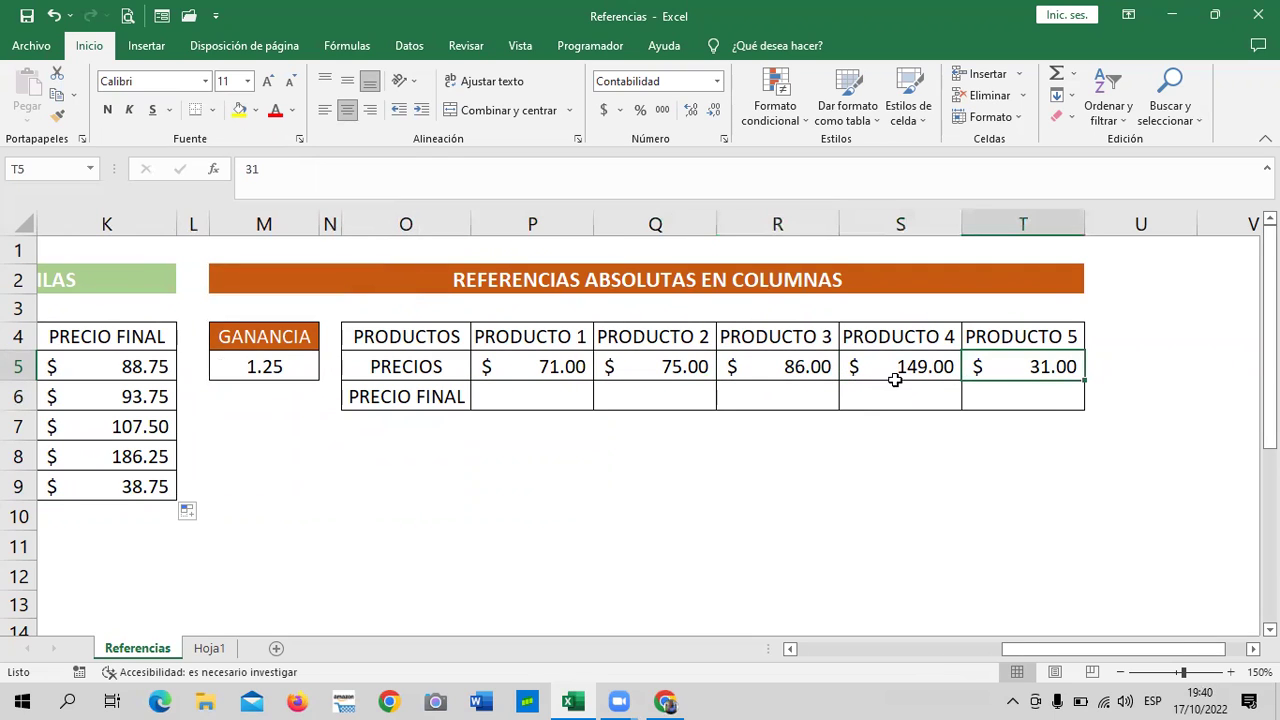
left_click(268, 366)
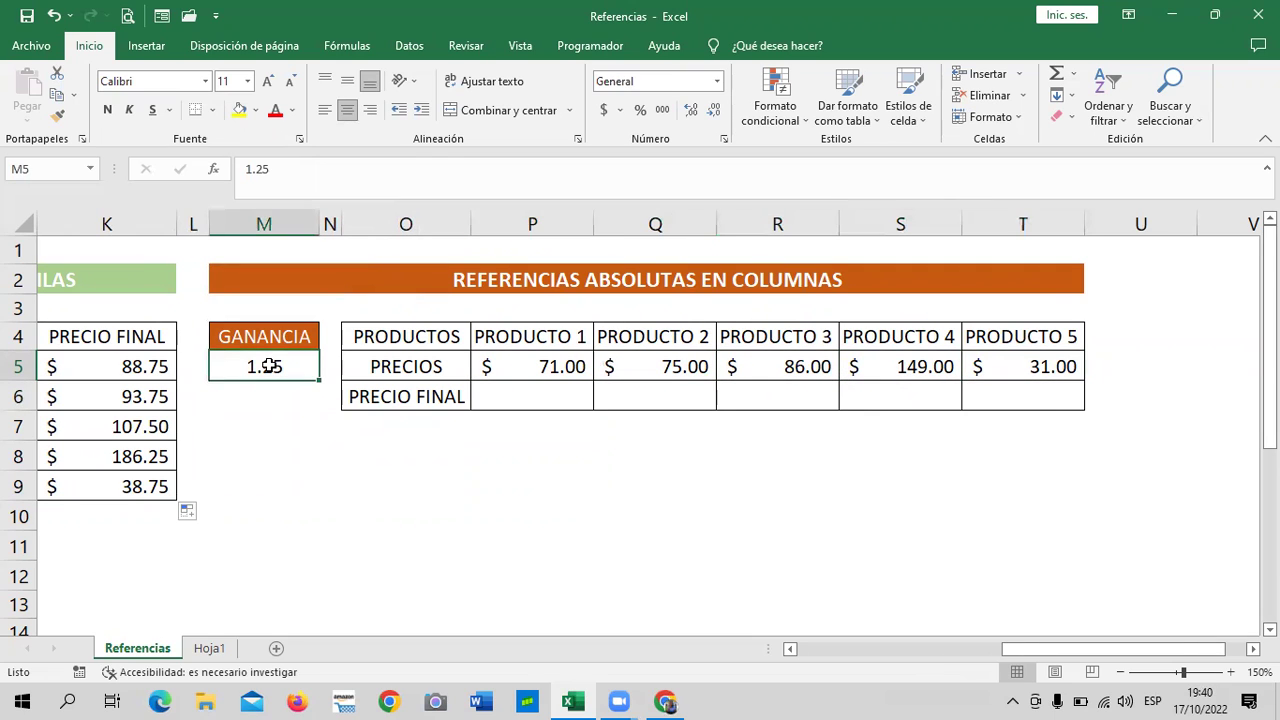
Enter =P5*M5 in P6 so PRODUCTO 1's final price shows $88.75.
left_click(522, 398)
type("=")
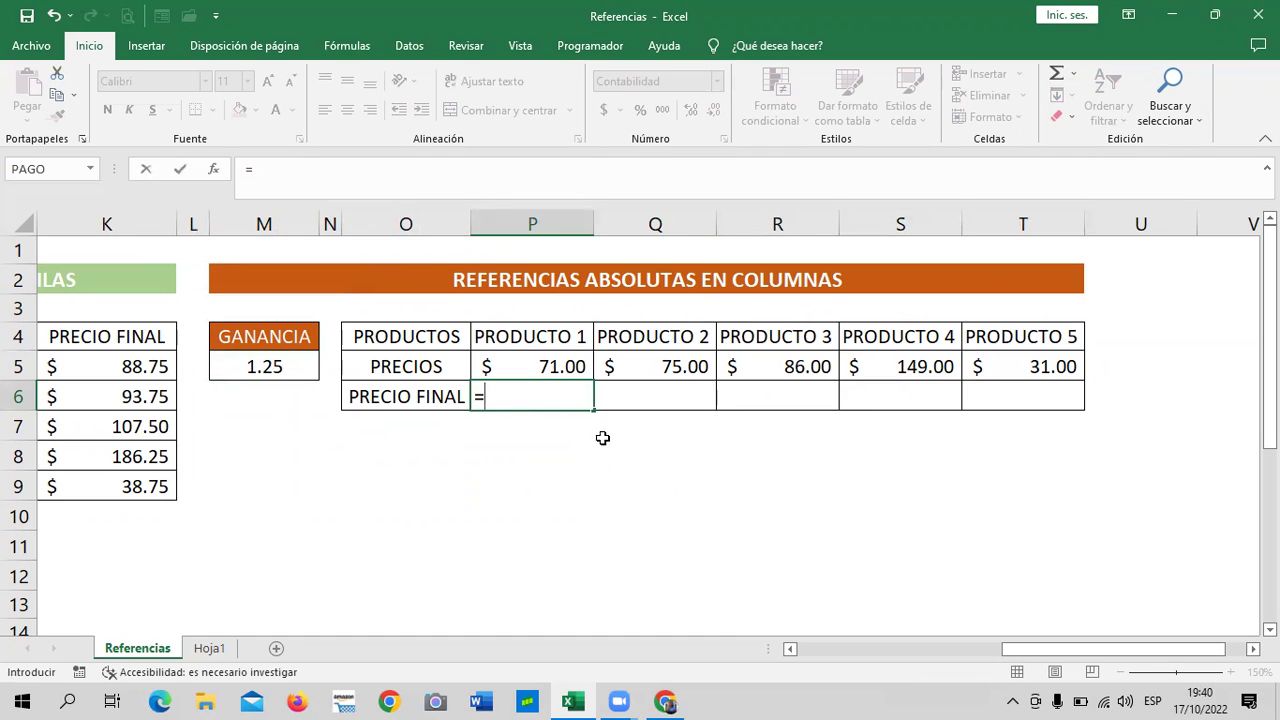
left_click(551, 367)
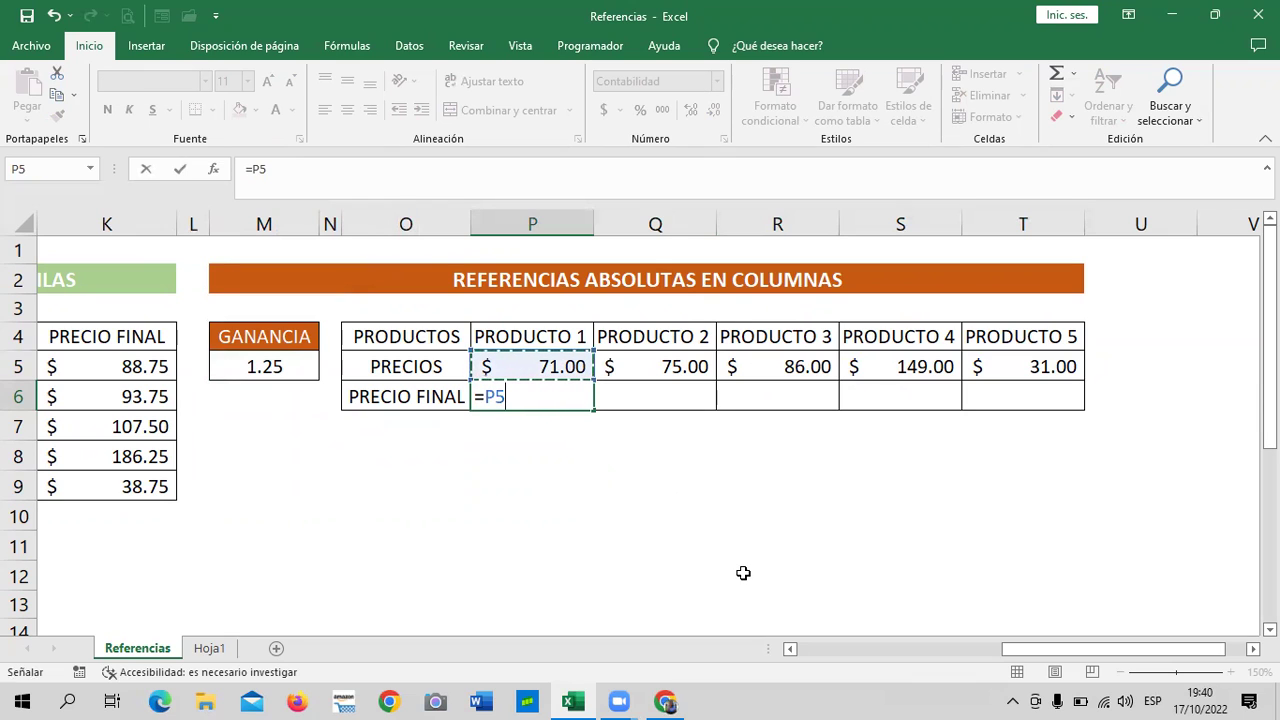
type("*")
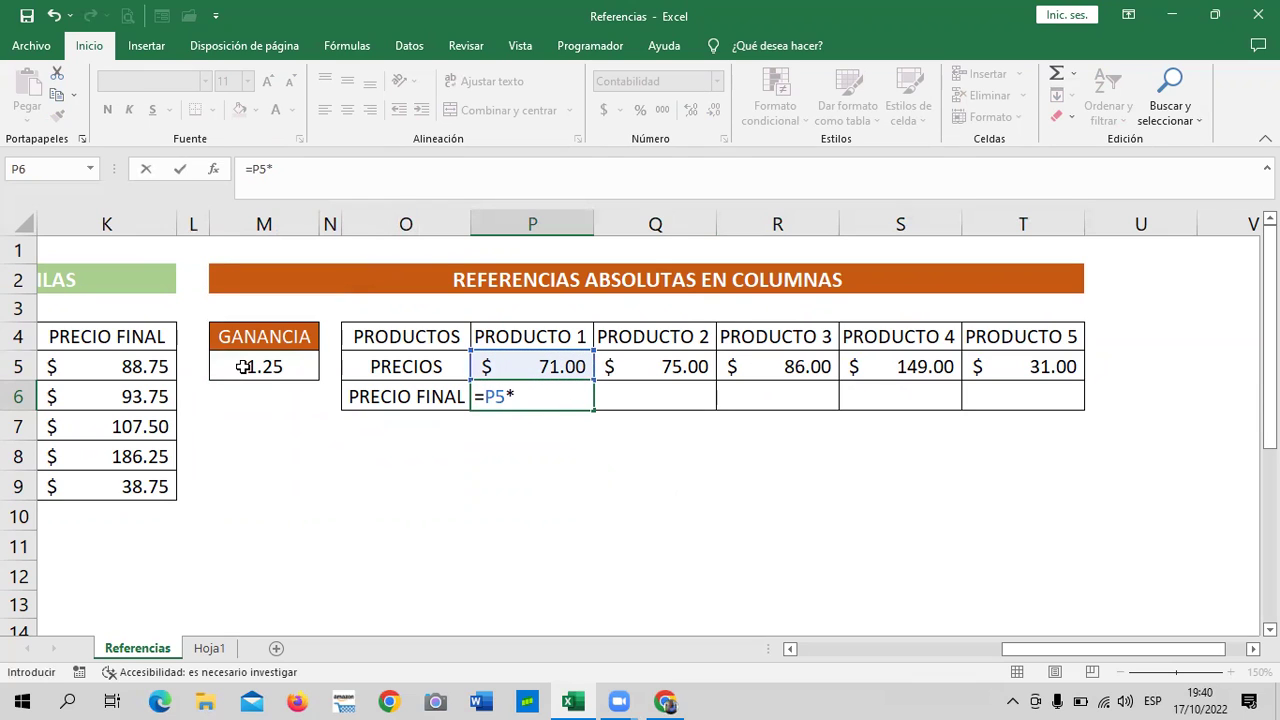
left_click(248, 362)
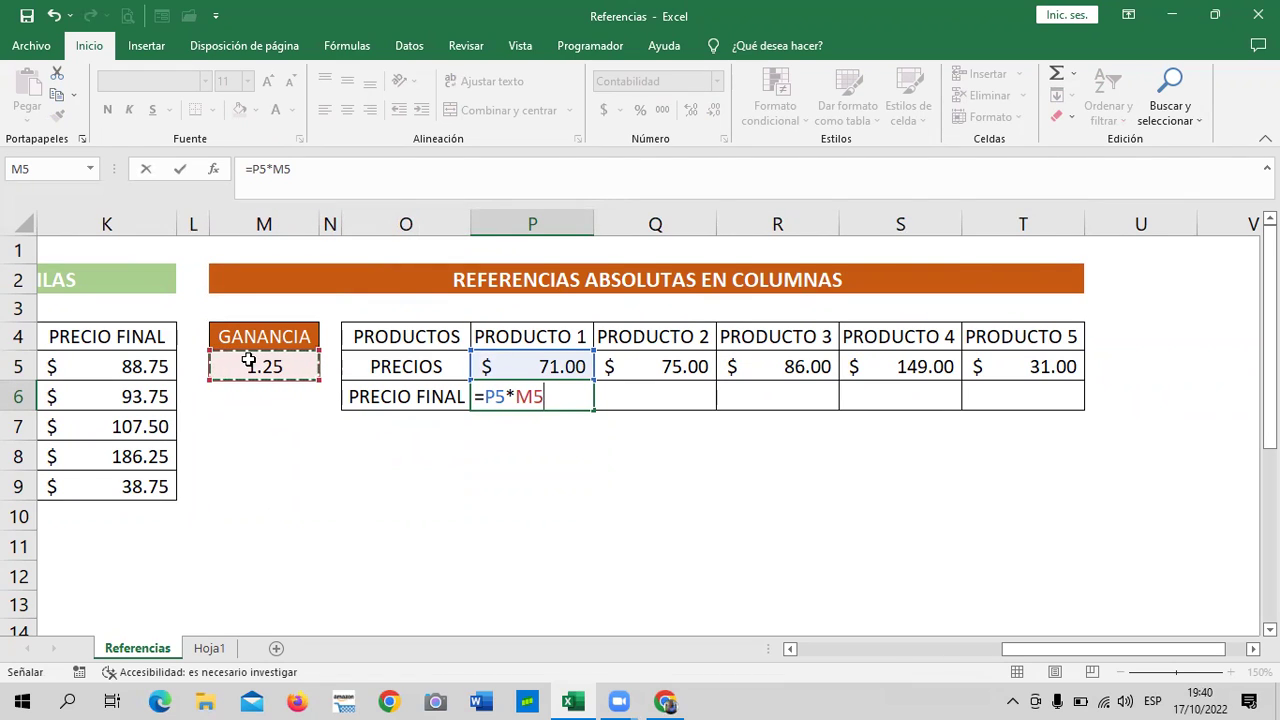
key("Return")
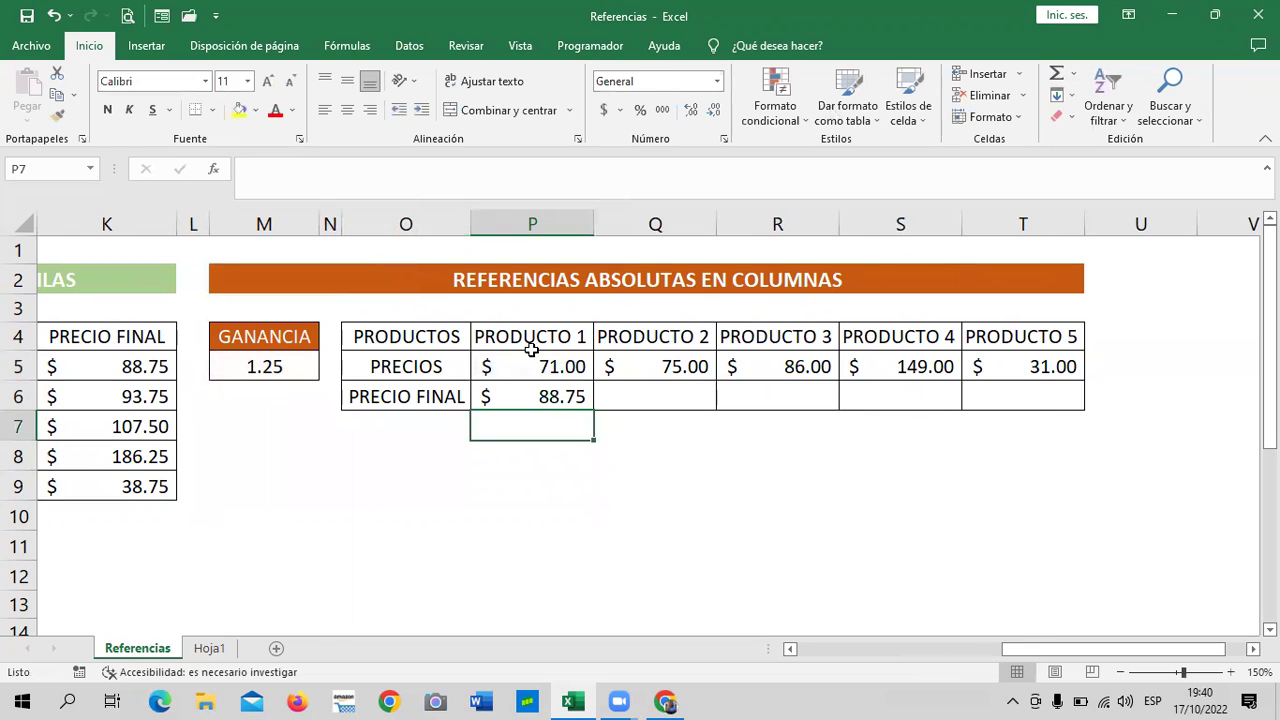
left_click(491, 395)
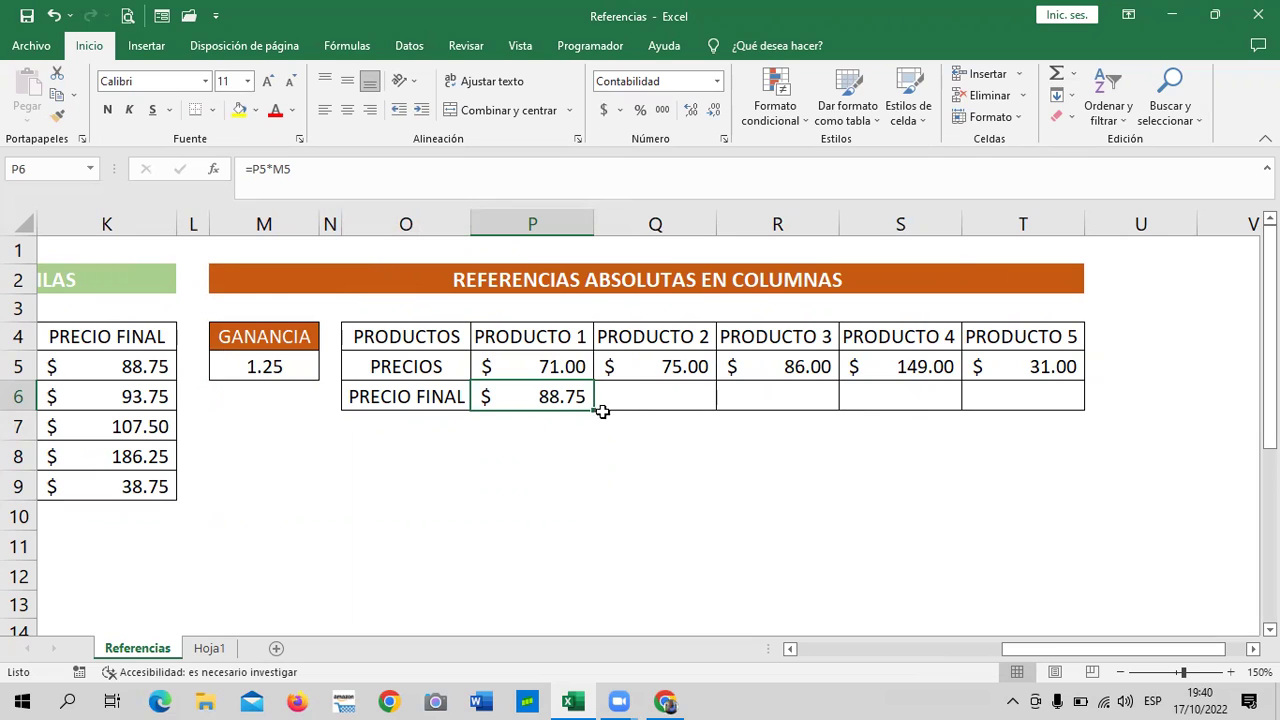
Fill P6's formula across to T6 and inspect PRODUCTO 2 and 3's shifted references.
left_click_drag(594, 410, 1075, 408)
left_click(908, 486)
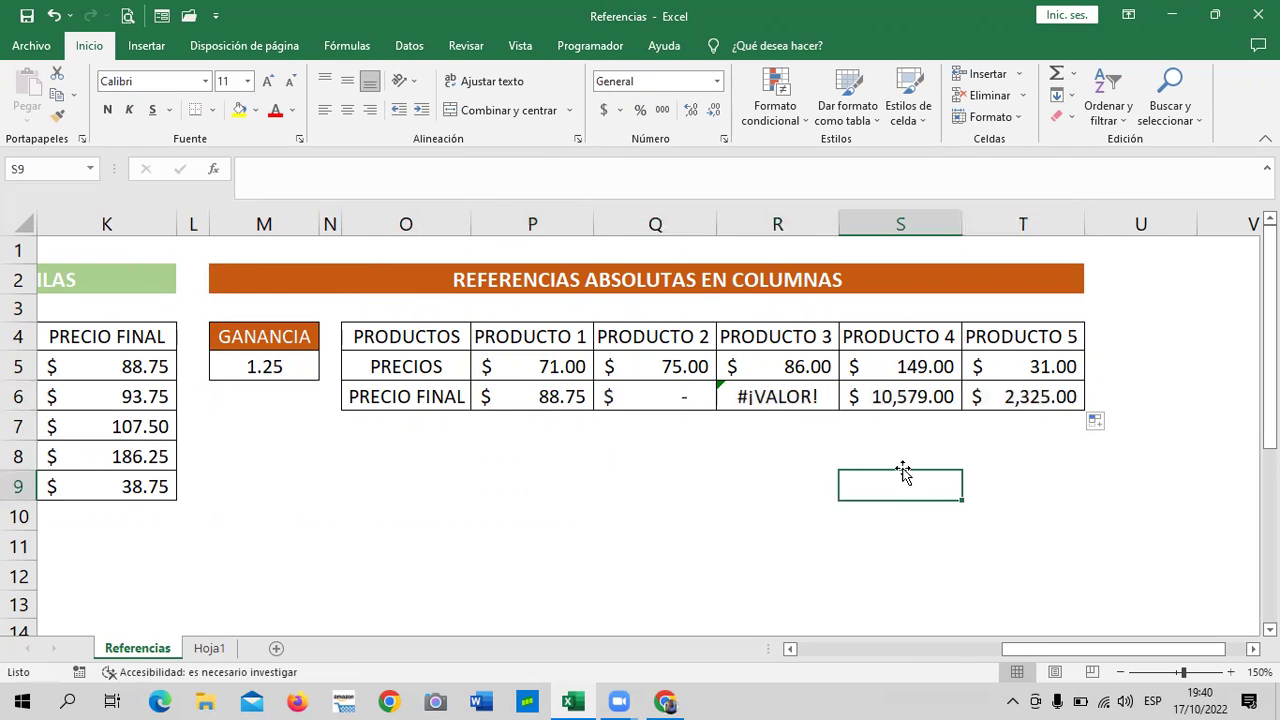
left_click(652, 396)
left_click(318, 168)
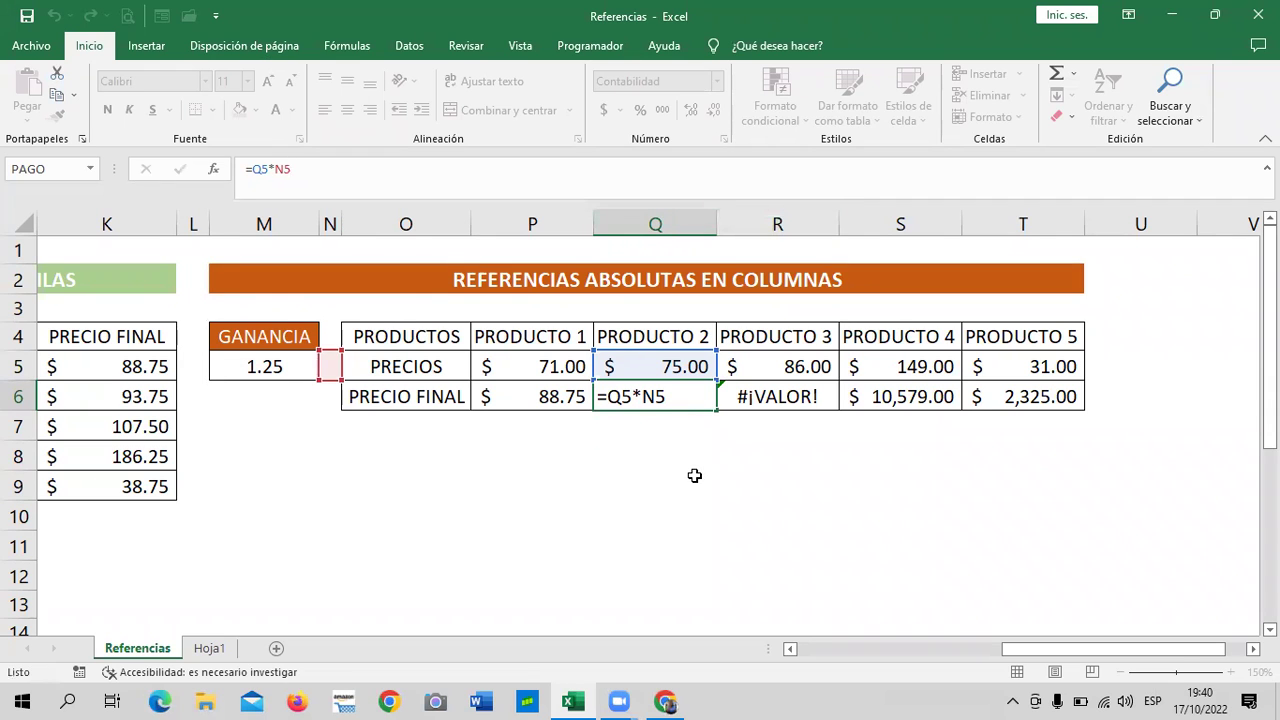
key("Return")
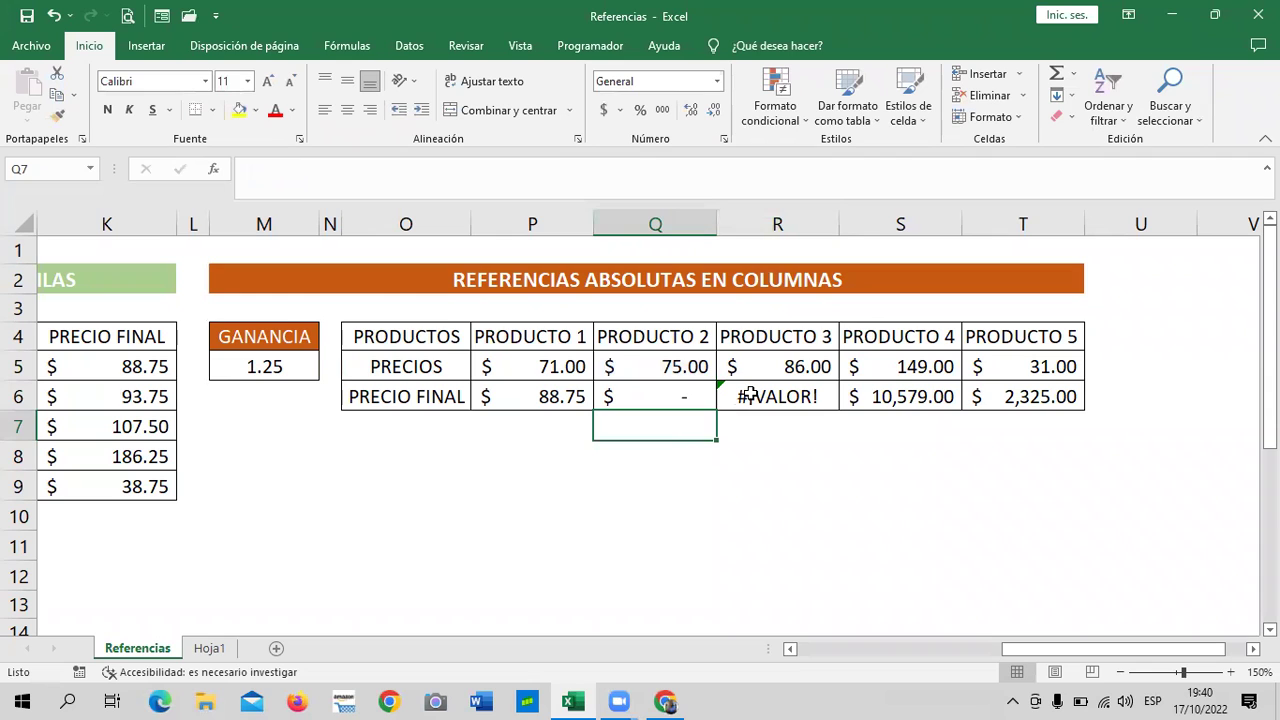
left_click(750, 395)
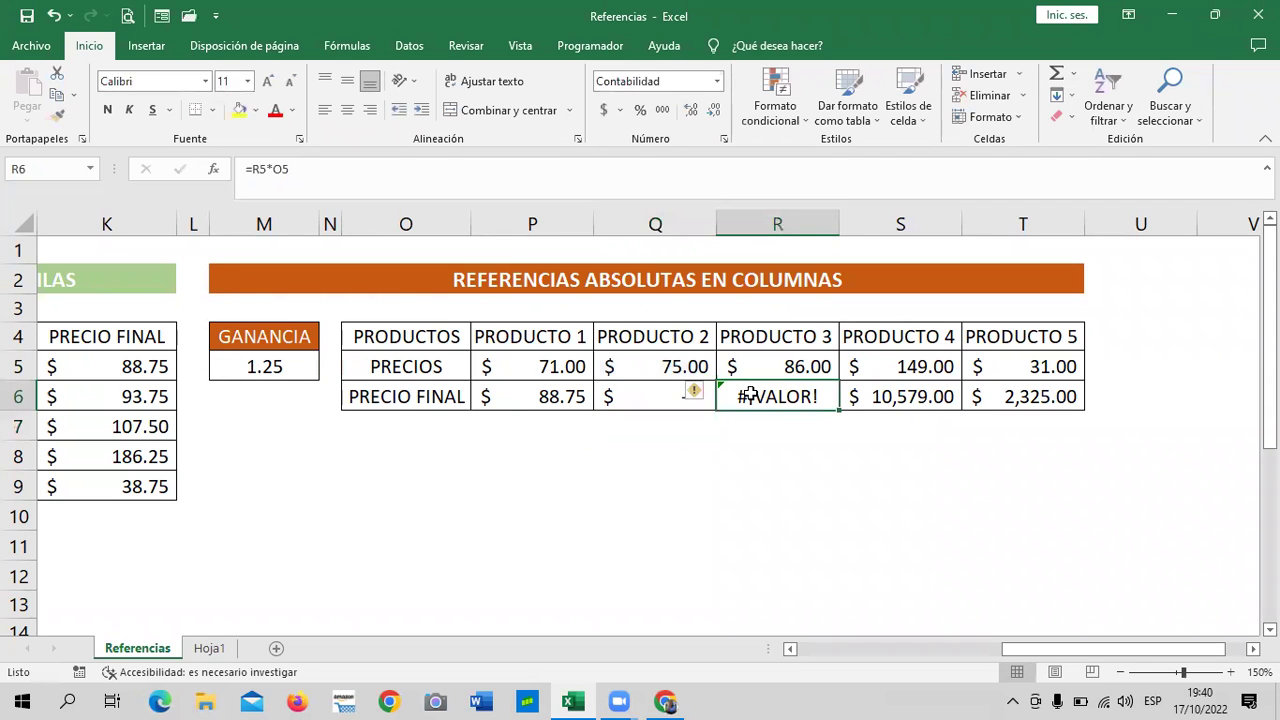
left_click(400, 177)
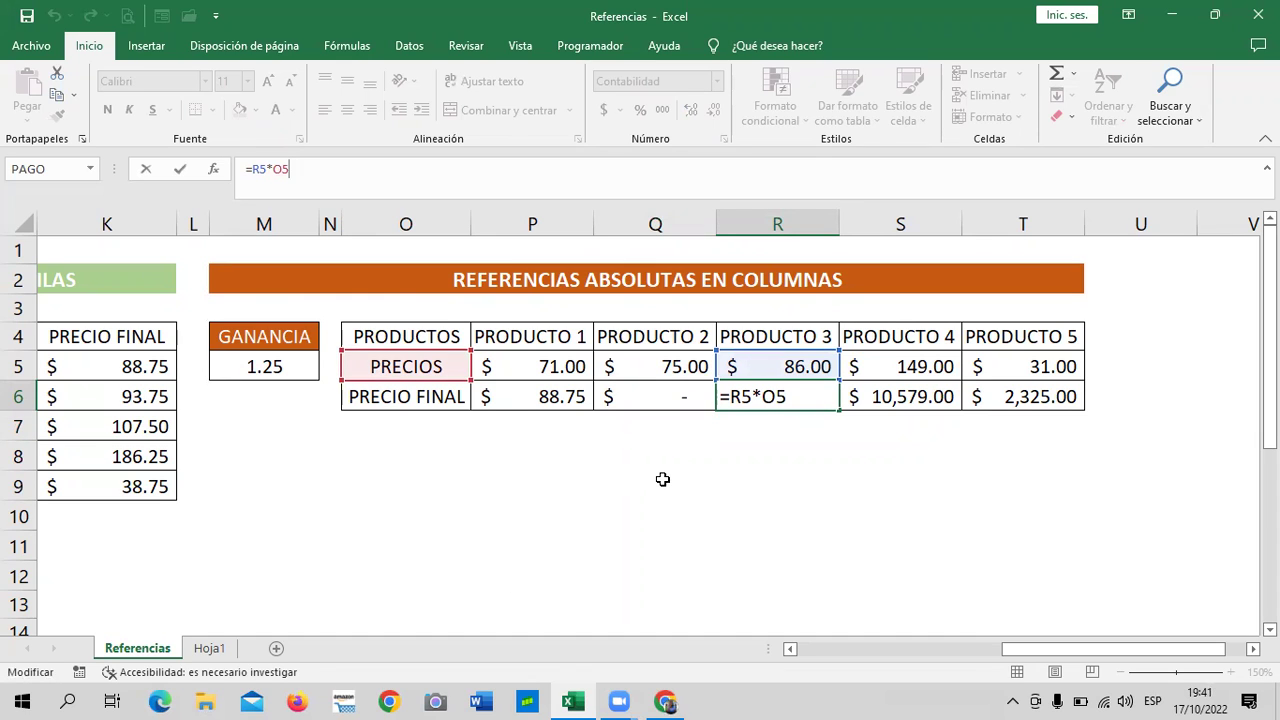
key("Return")
Inspect PRODUCTO 4 and 5's shifted formulas, then select the P6:T6 results row.
left_click(793, 397)
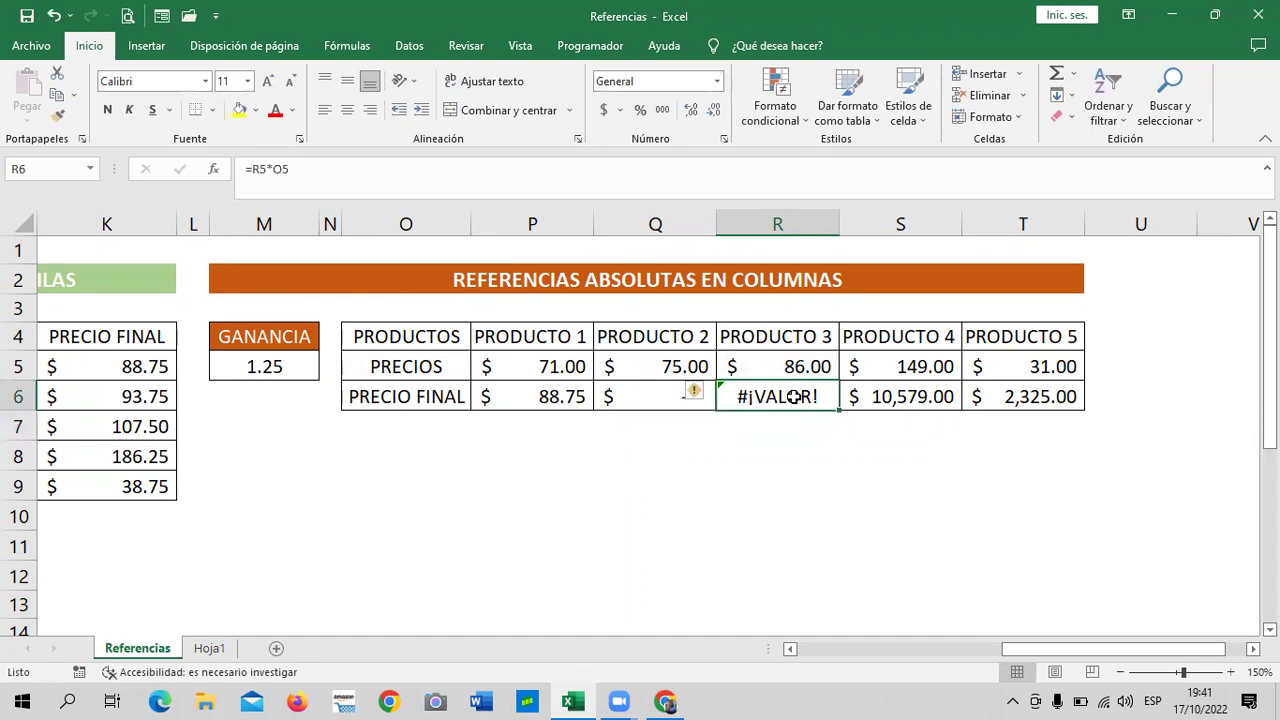
left_click(902, 396)
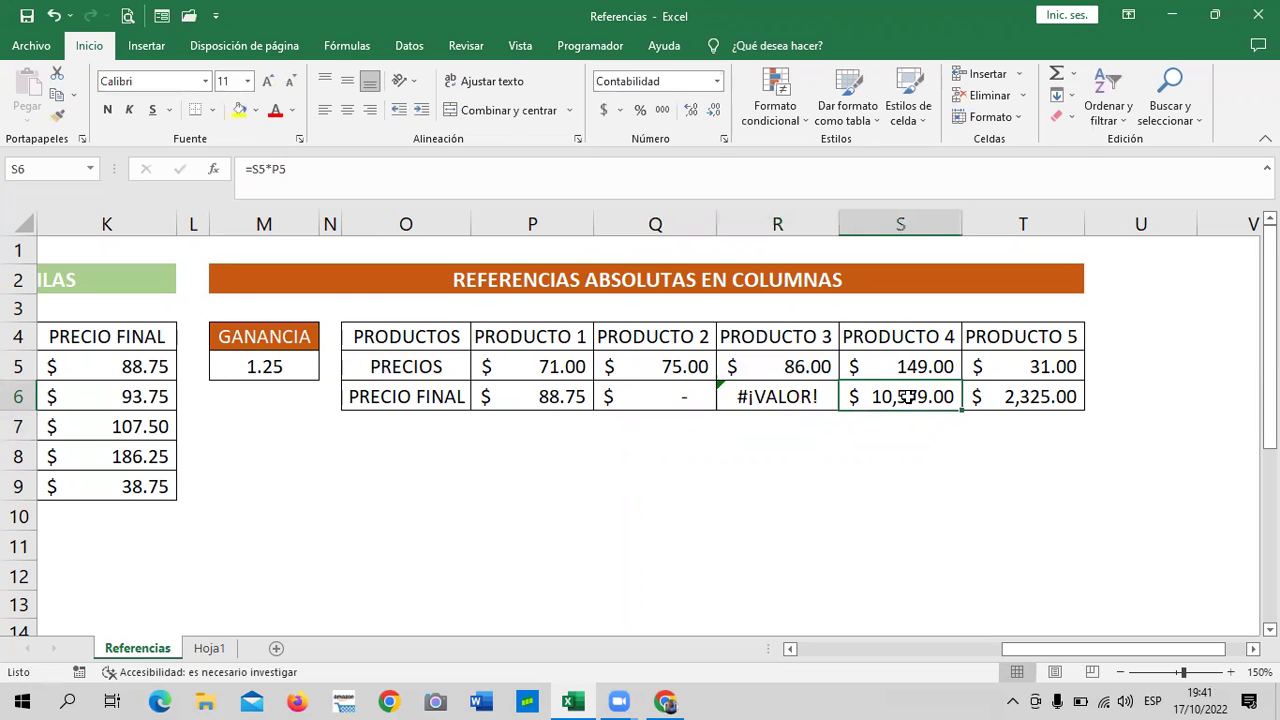
left_click(418, 169)
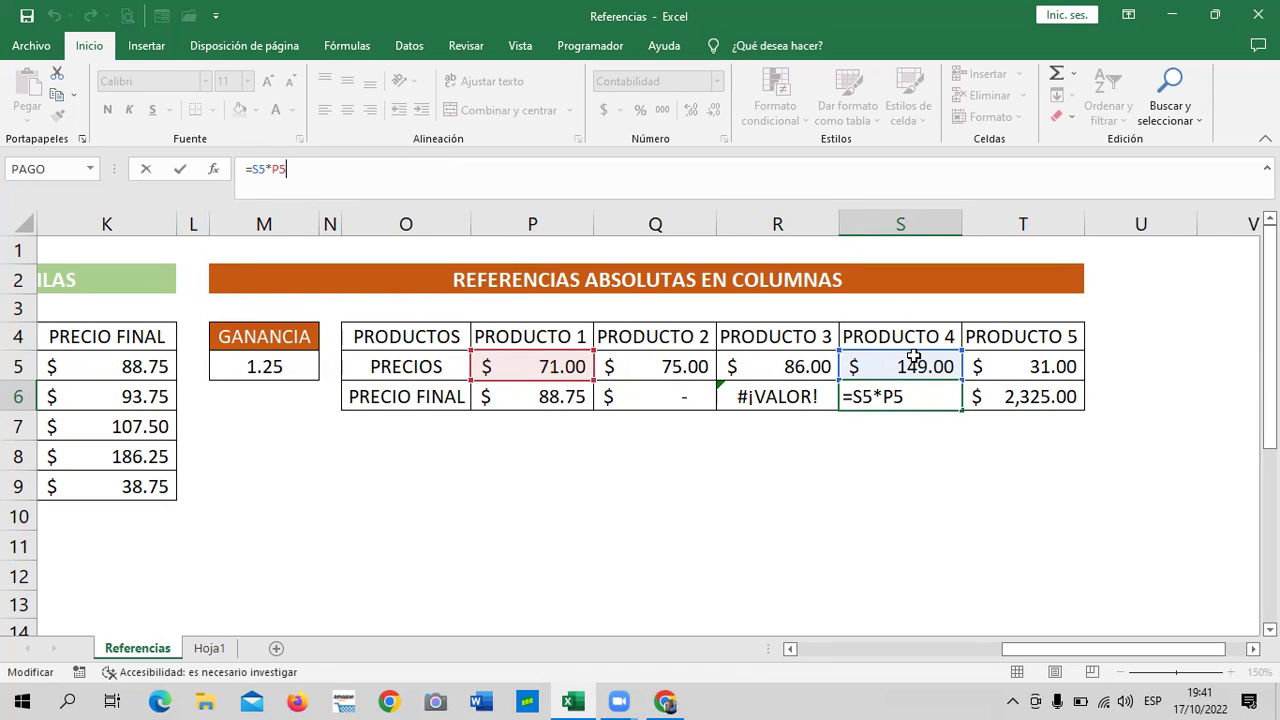
key("Return")
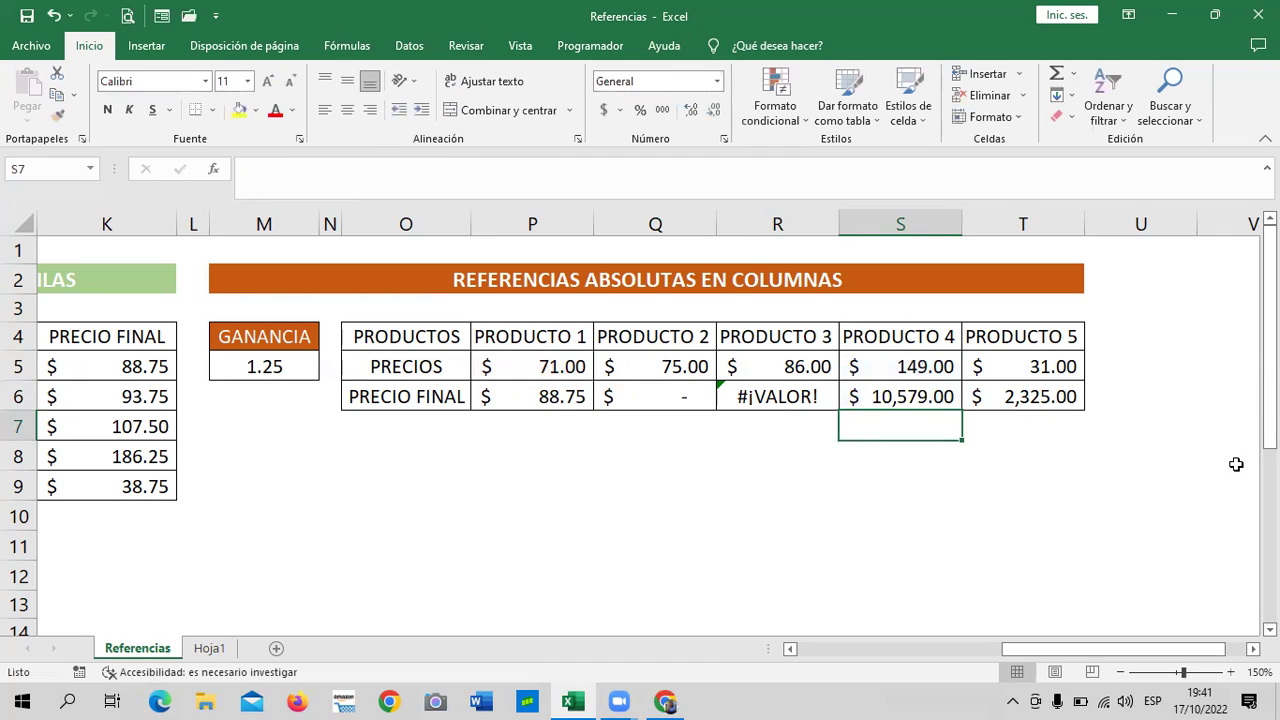
left_click(1015, 398)
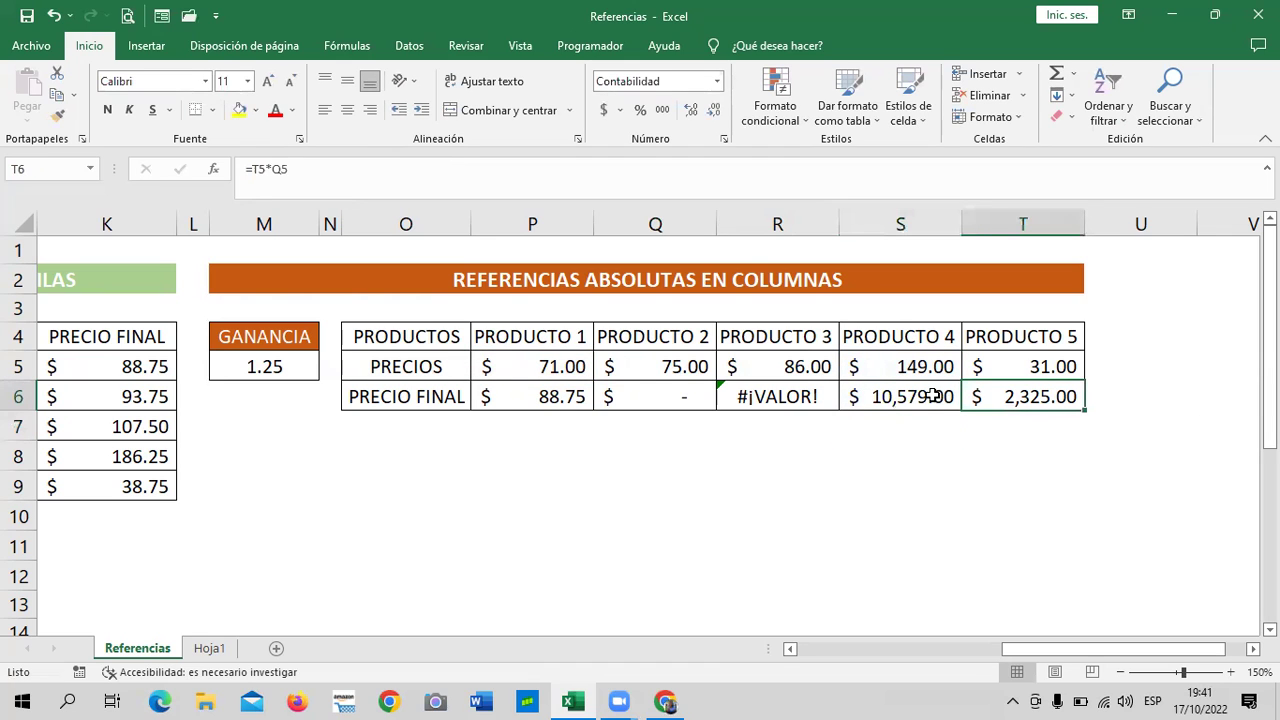
left_click(560, 167)
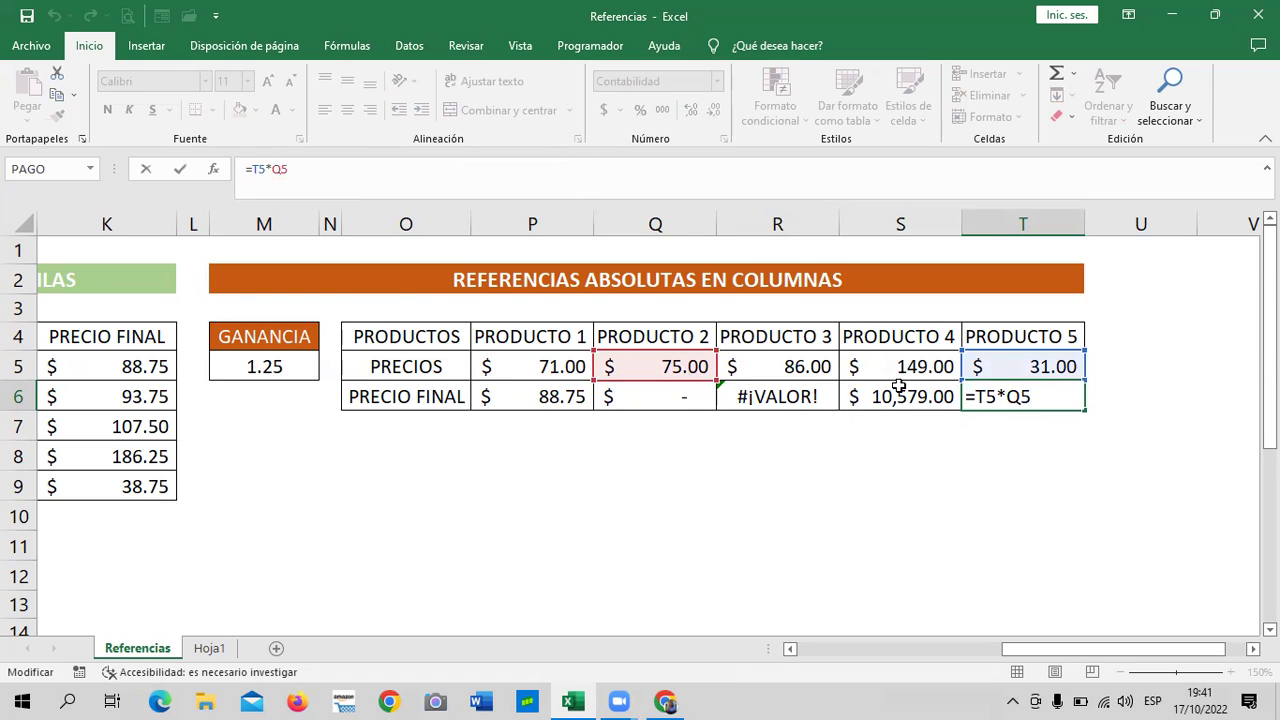
left_click(777, 478)
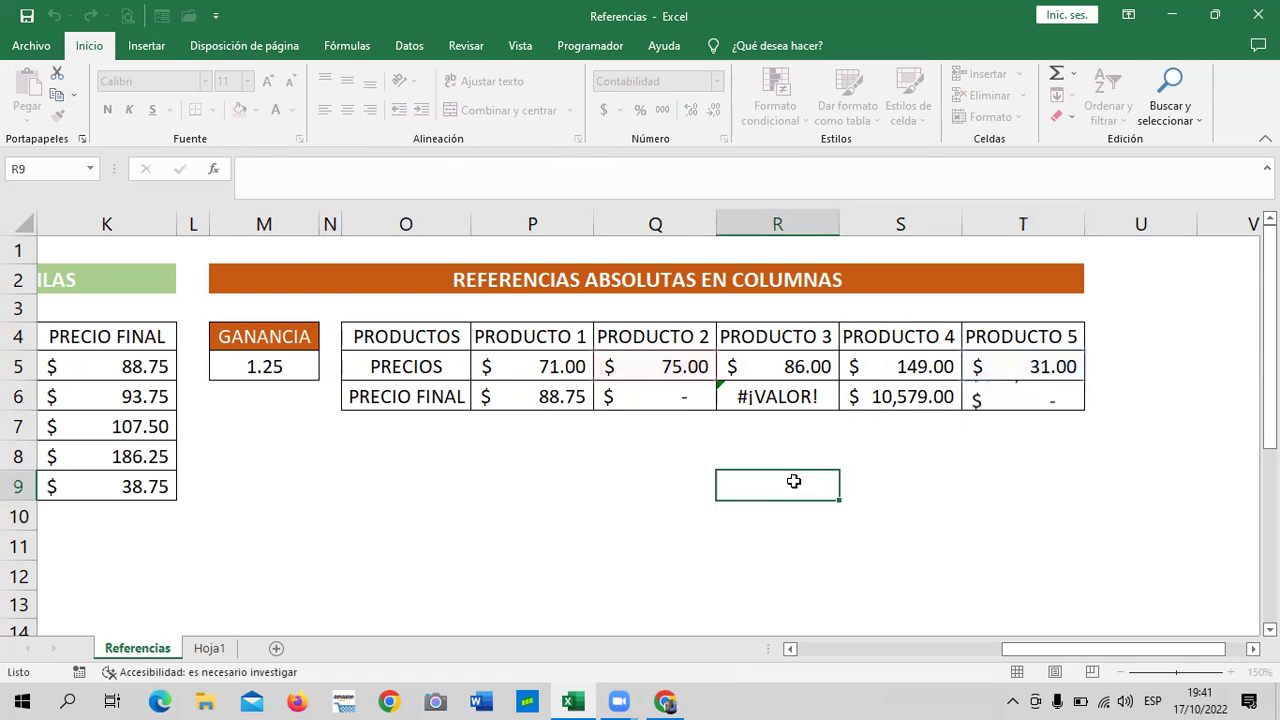
left_click_drag(510, 397, 1020, 397)
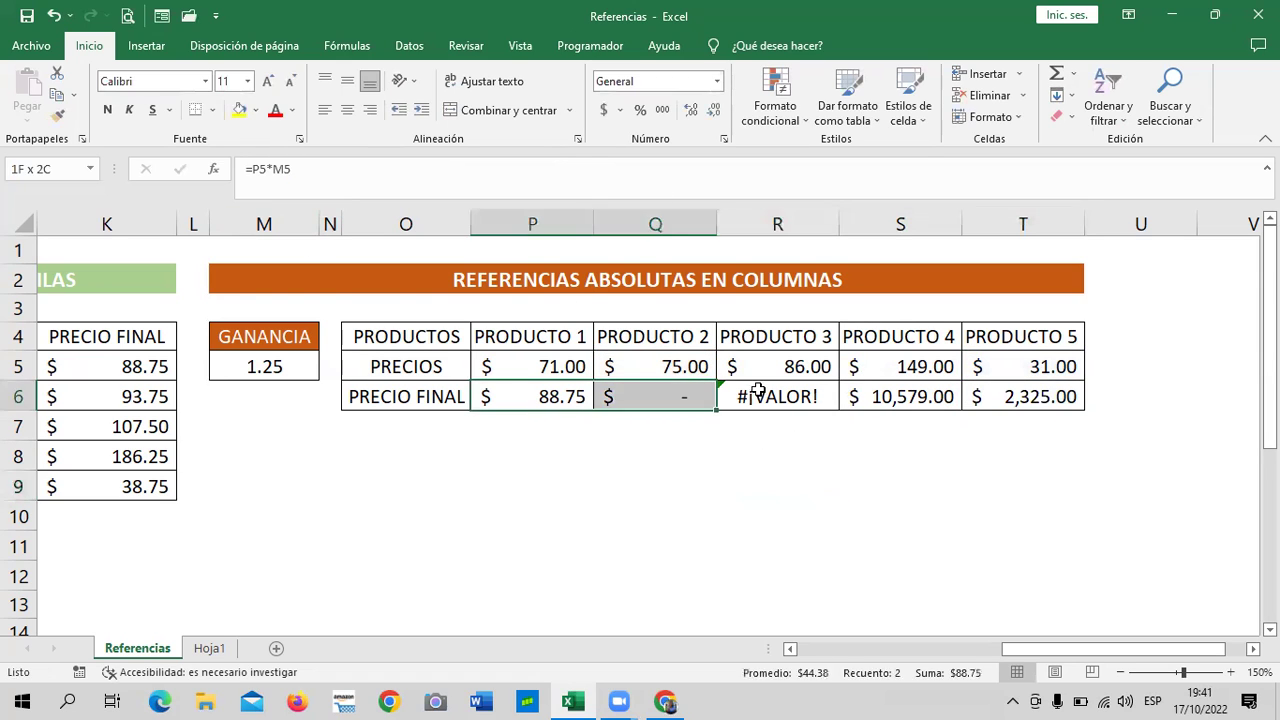
Clear the wrong results and re-enter =P5*M5 in P6.
key("Delete")
left_click(836, 468)
left_click(540, 403)
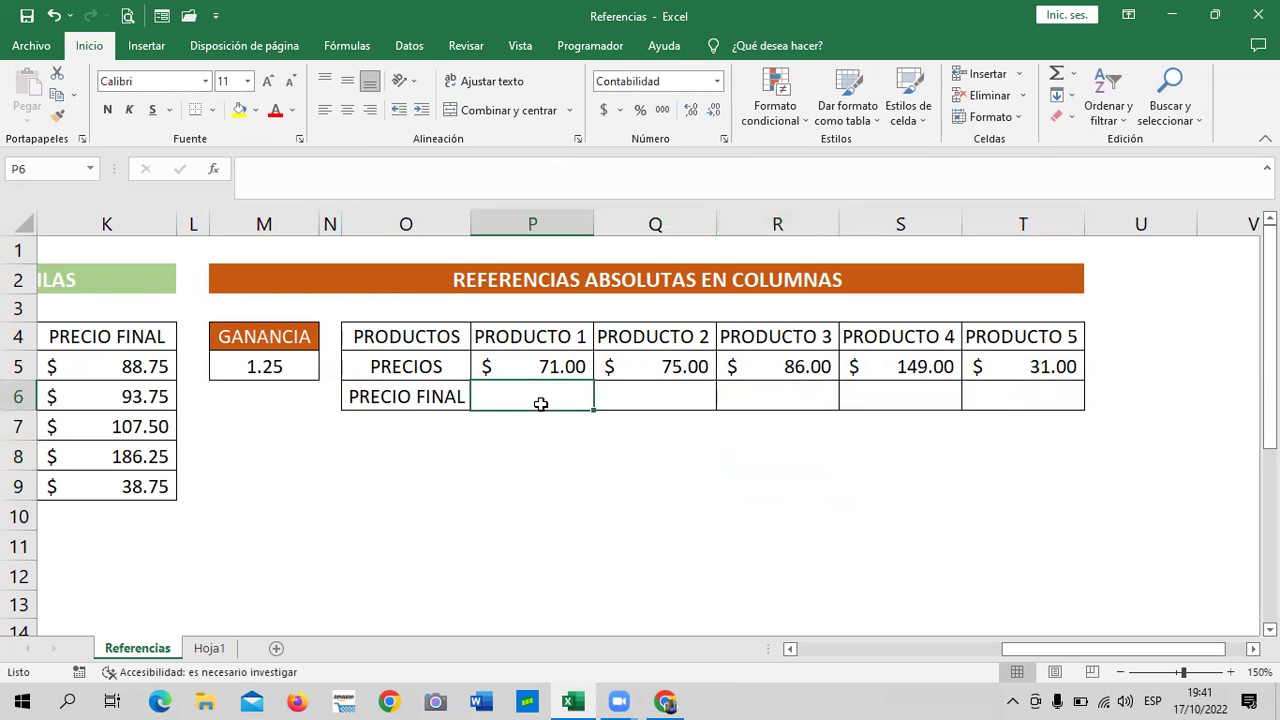
type("=")
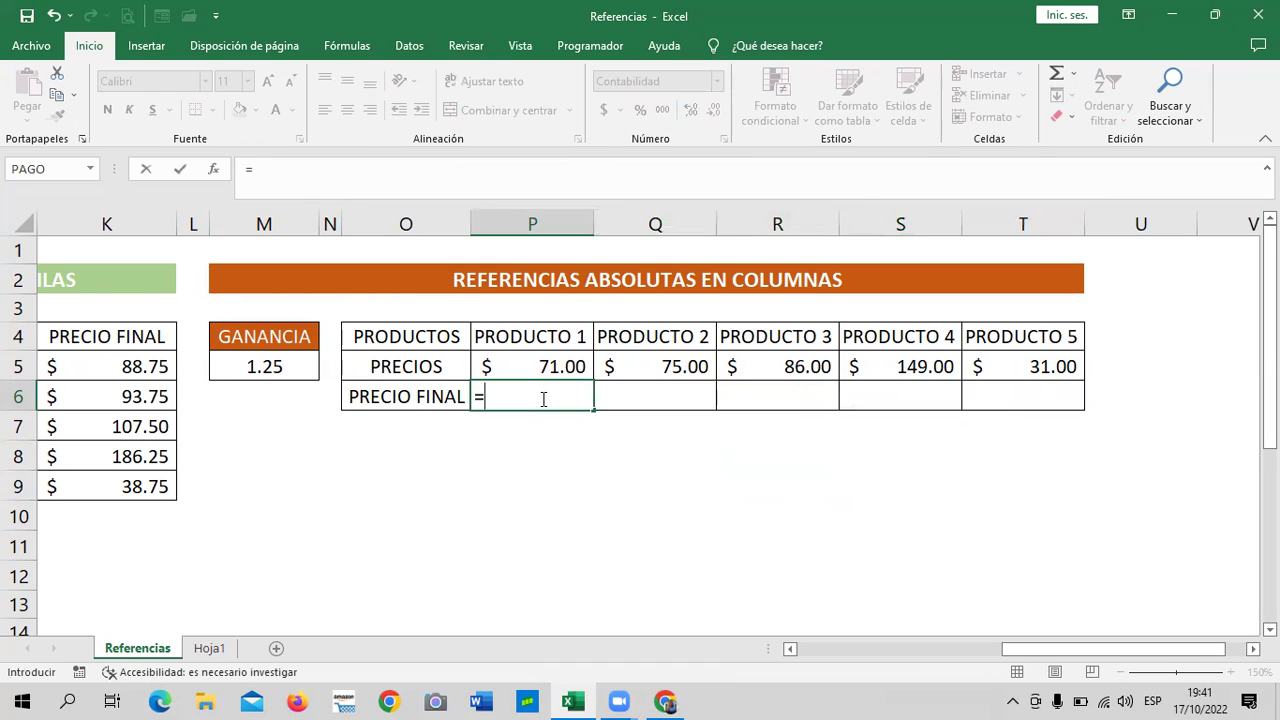
left_click(537, 362)
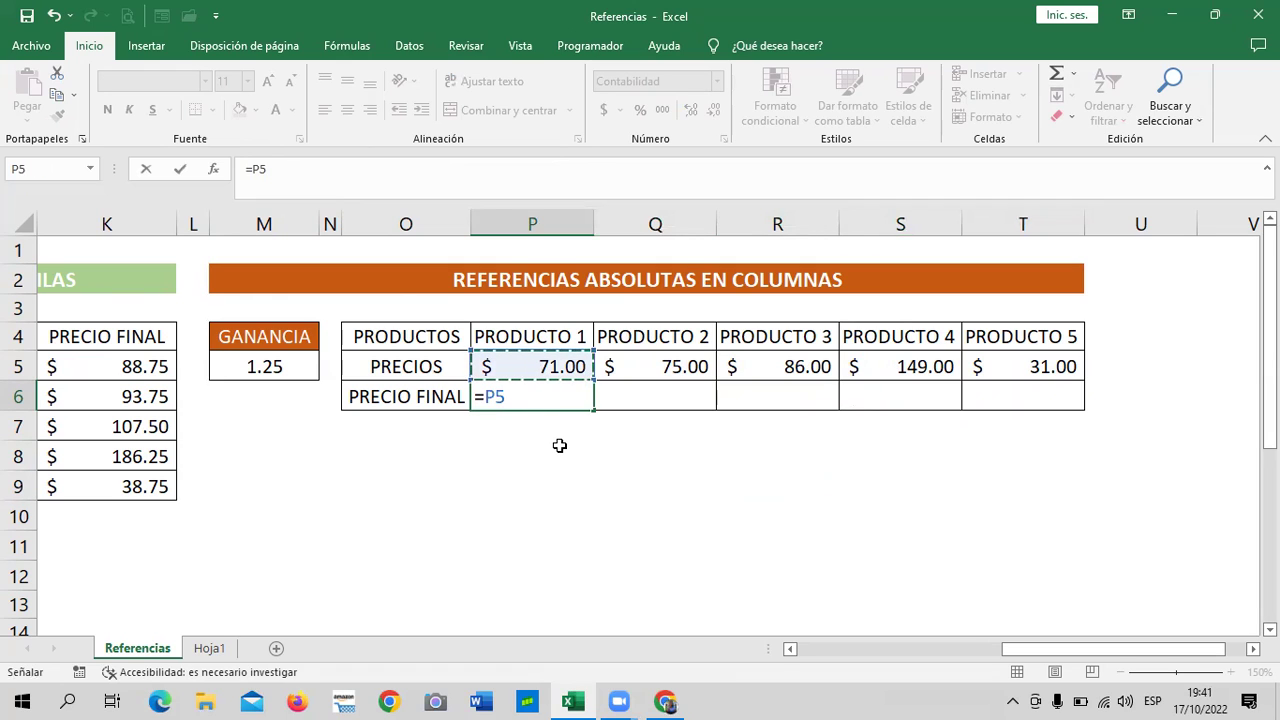
type("*")
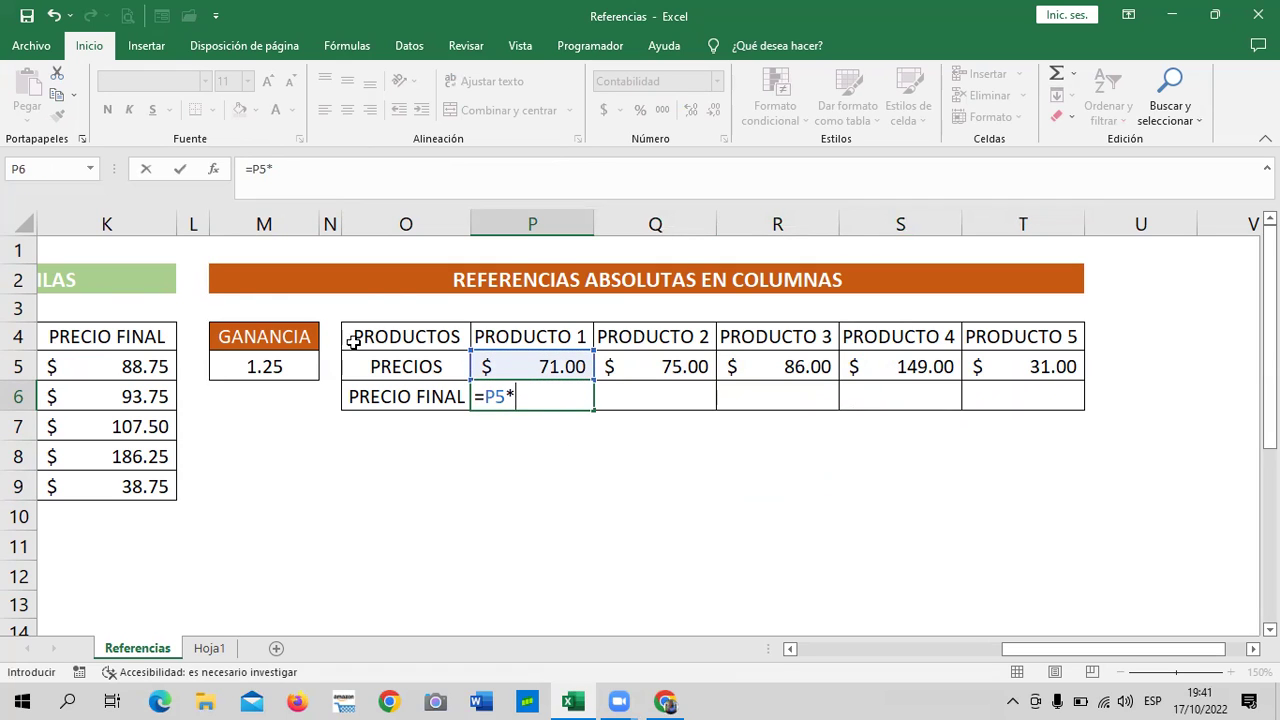
left_click(257, 366)
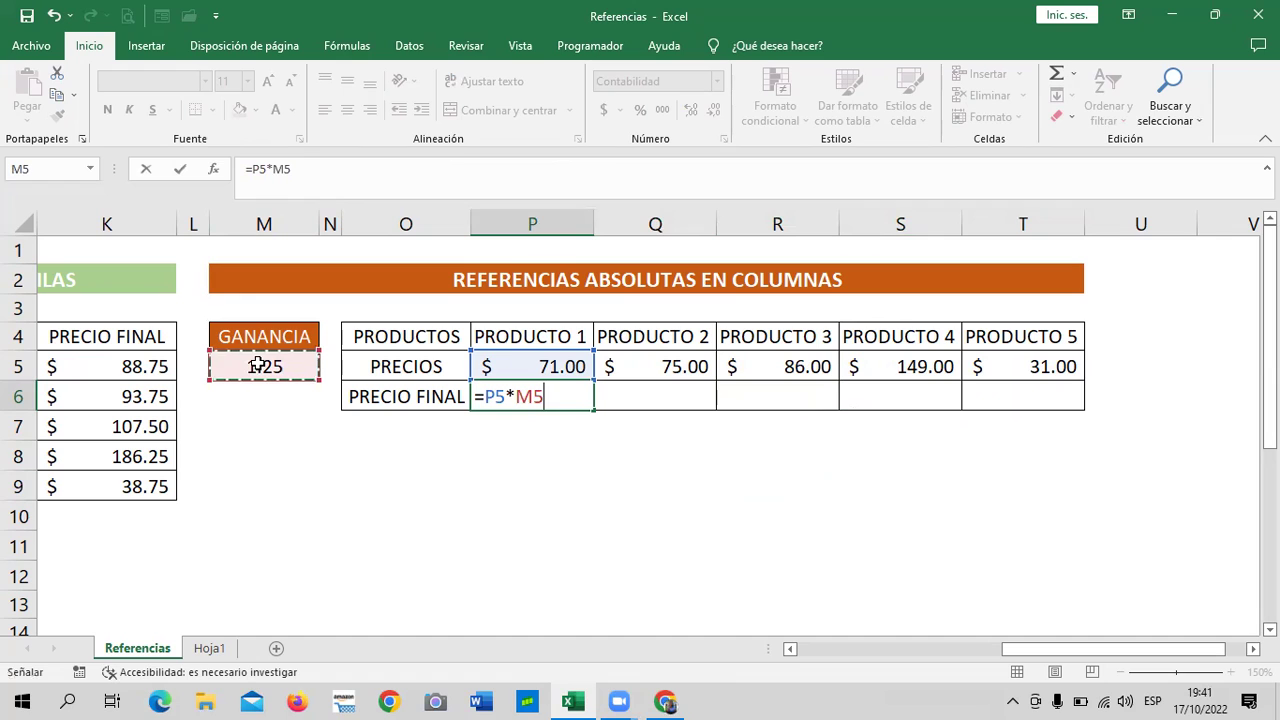
Lock the reference as =P5*$M$5 and copy it across to T6, giving $88.75 to $38.75.
left_click(272, 169)
type("$")
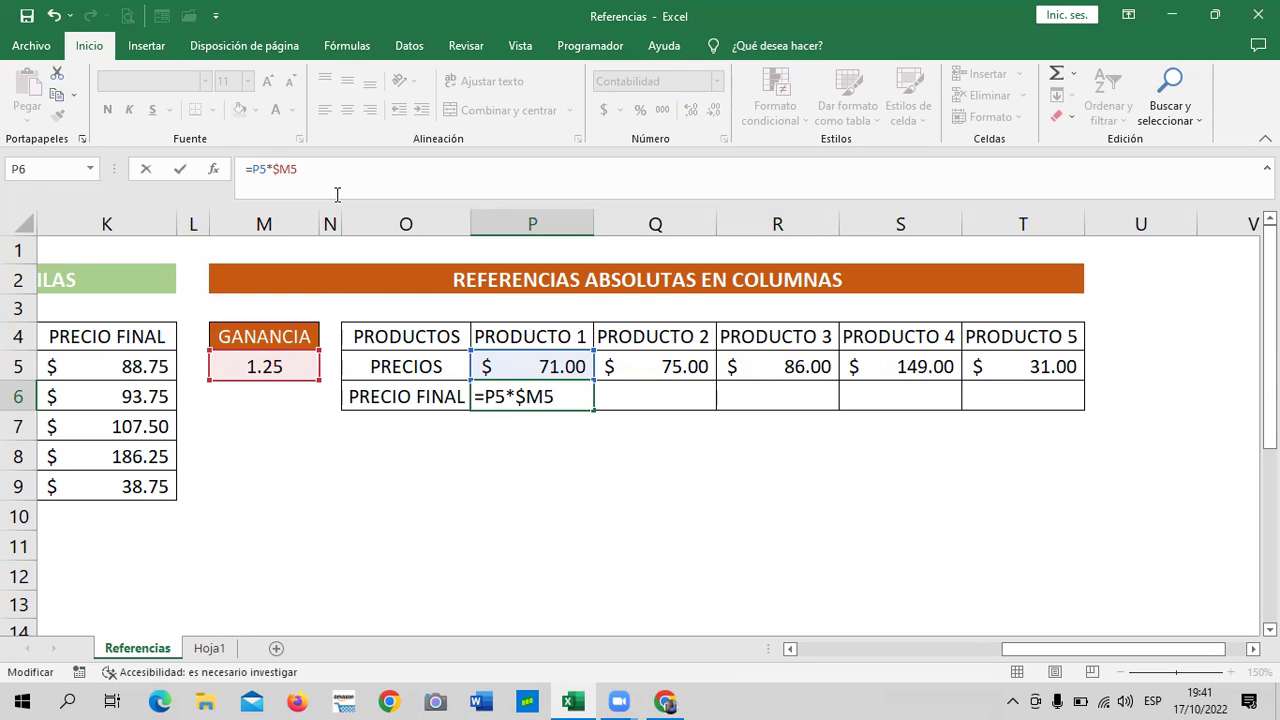
type("$")
key("Return")
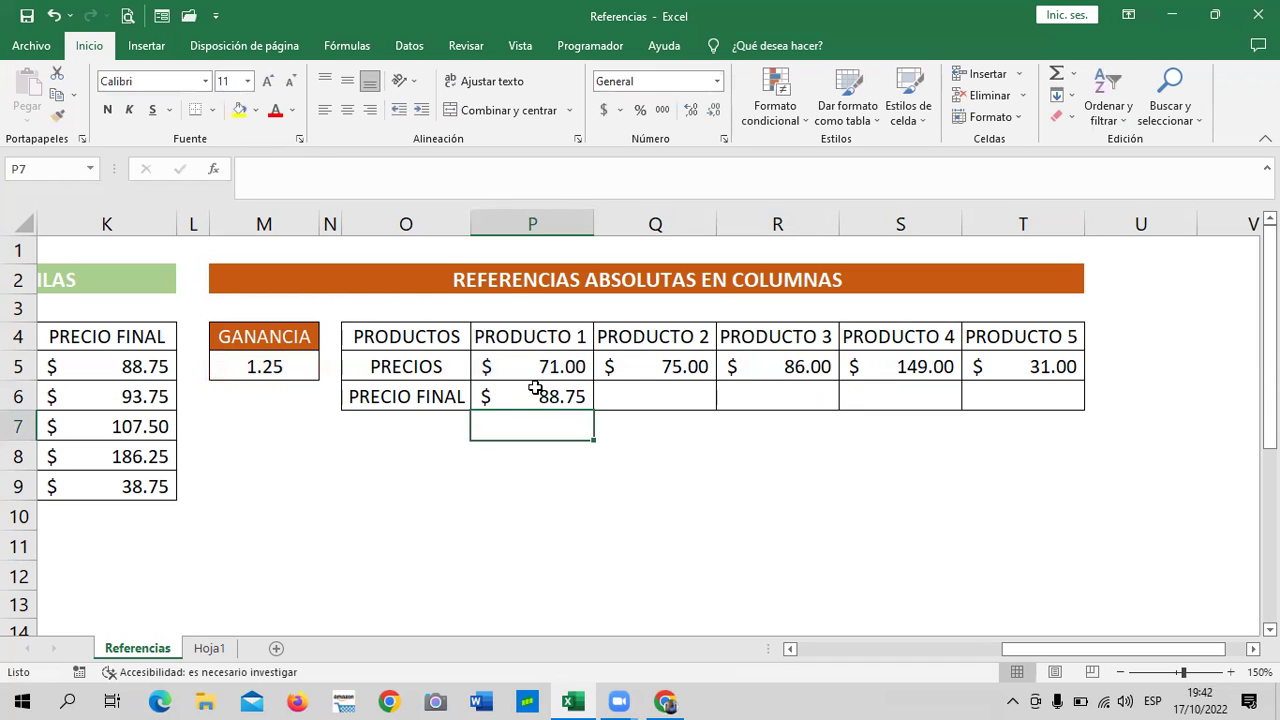
left_click(545, 398)
left_click_drag(592, 414, 1035, 400)
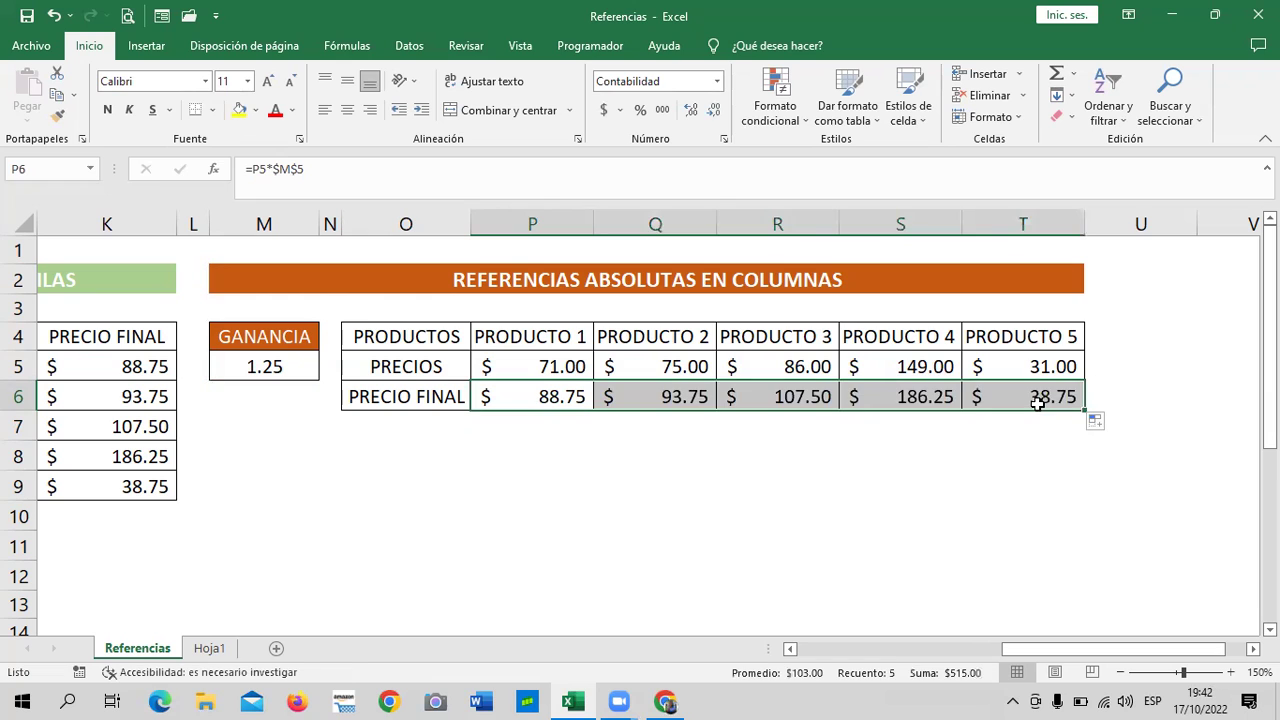
left_click(939, 493)
left_click(1000, 397)
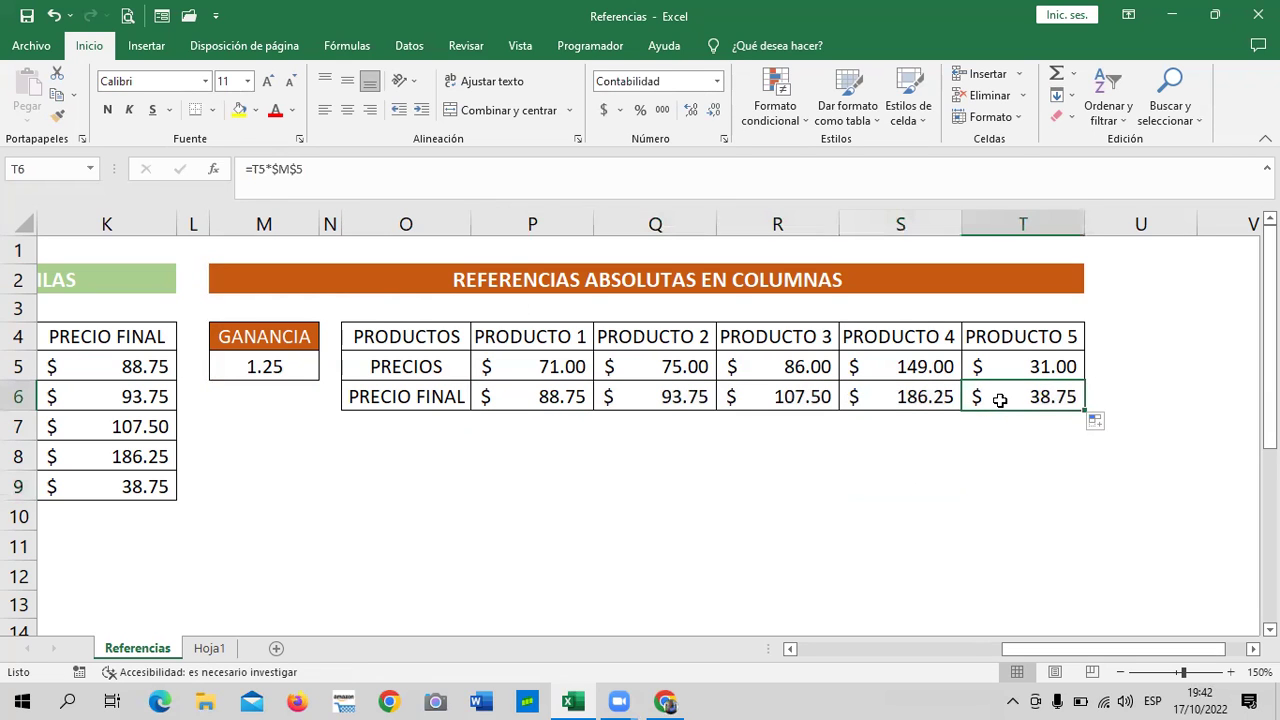
left_click(446, 170)
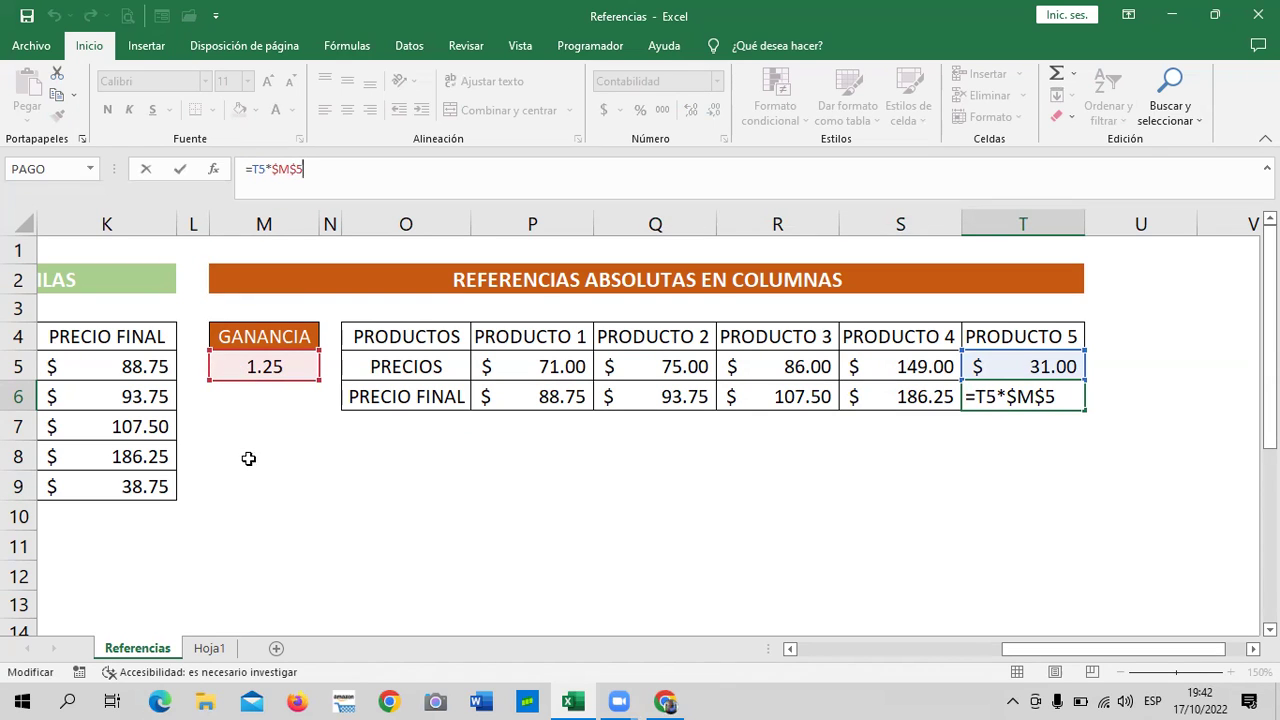
key("Return")
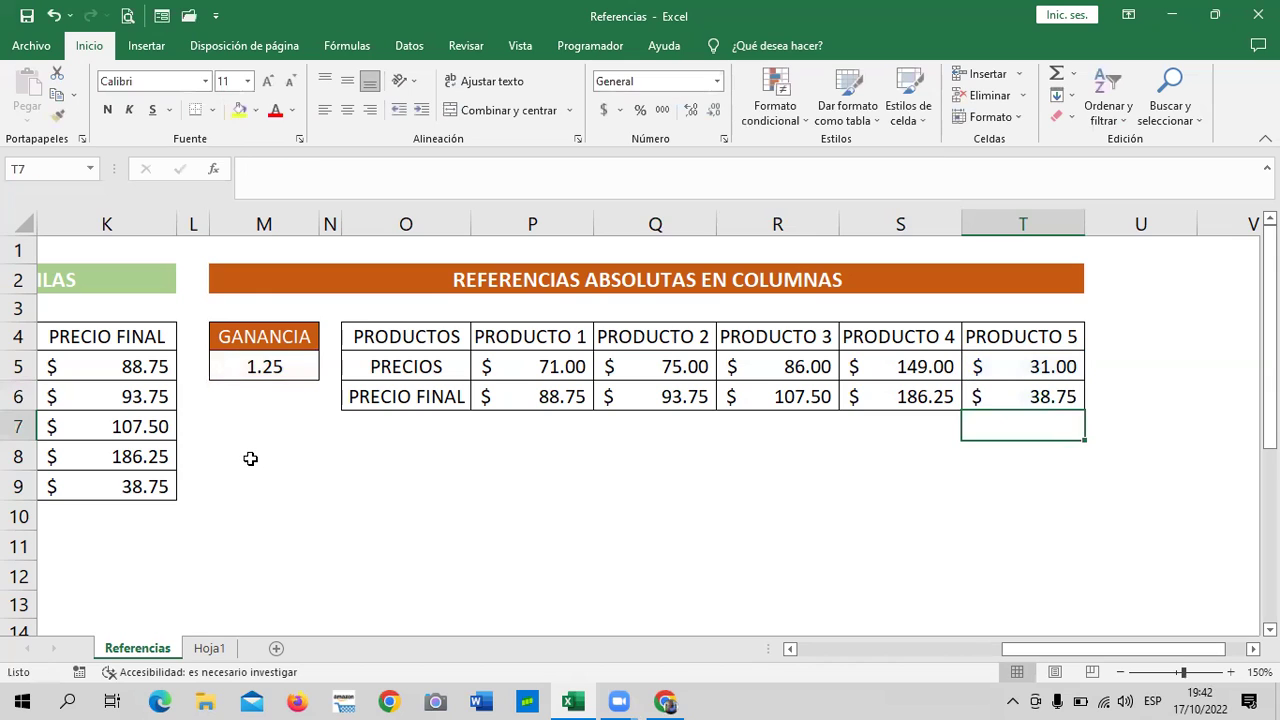
left_click(864, 393)
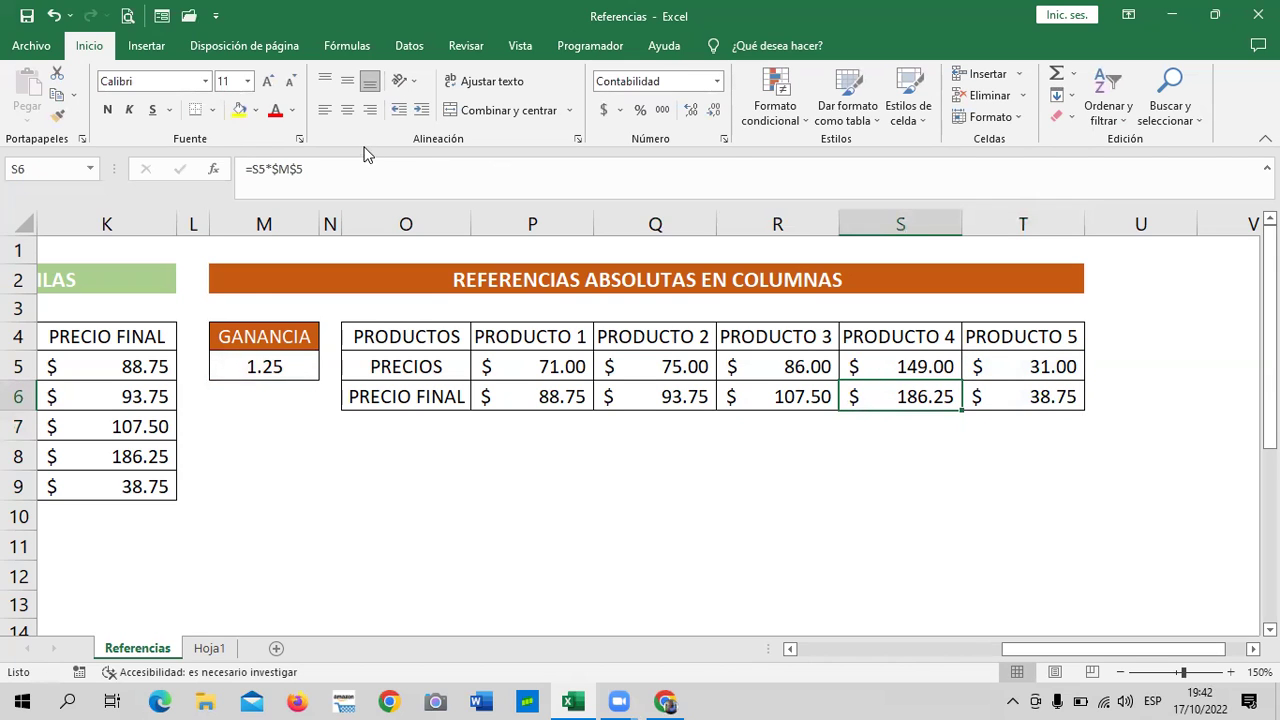
left_click(343, 169)
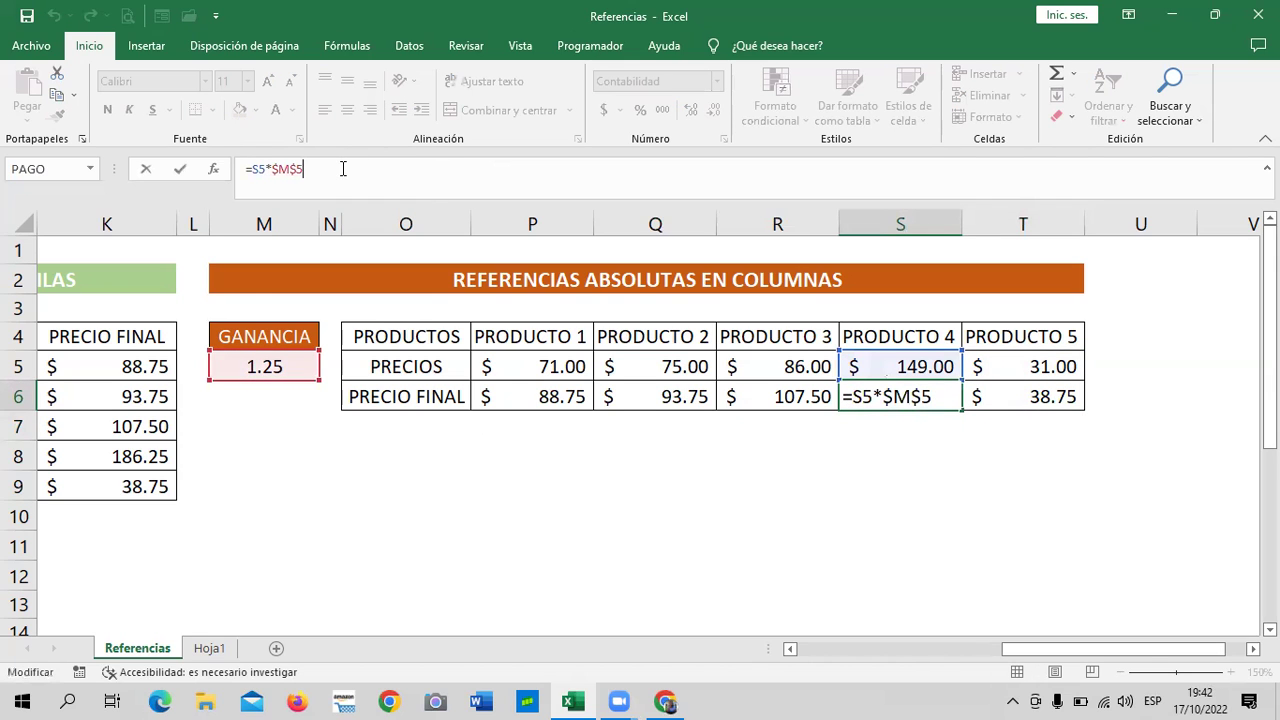
key("Return")
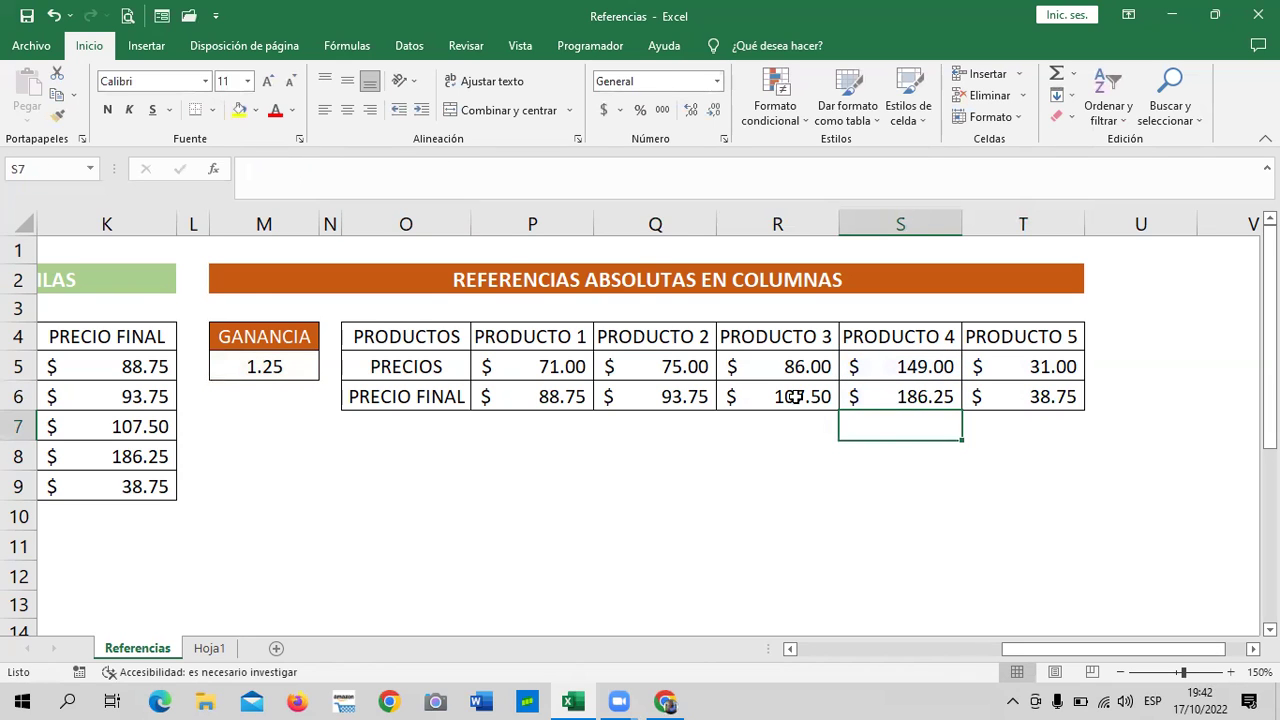
left_click(793, 396)
left_click(418, 176)
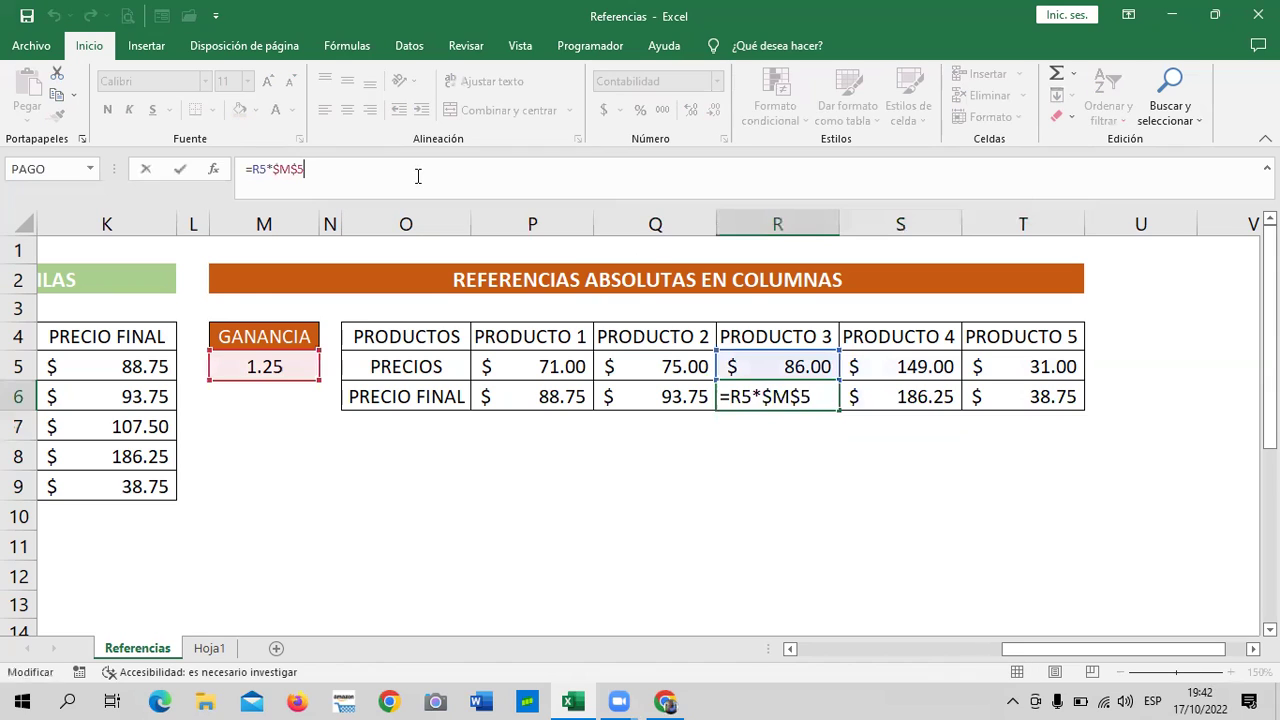
key("Return")
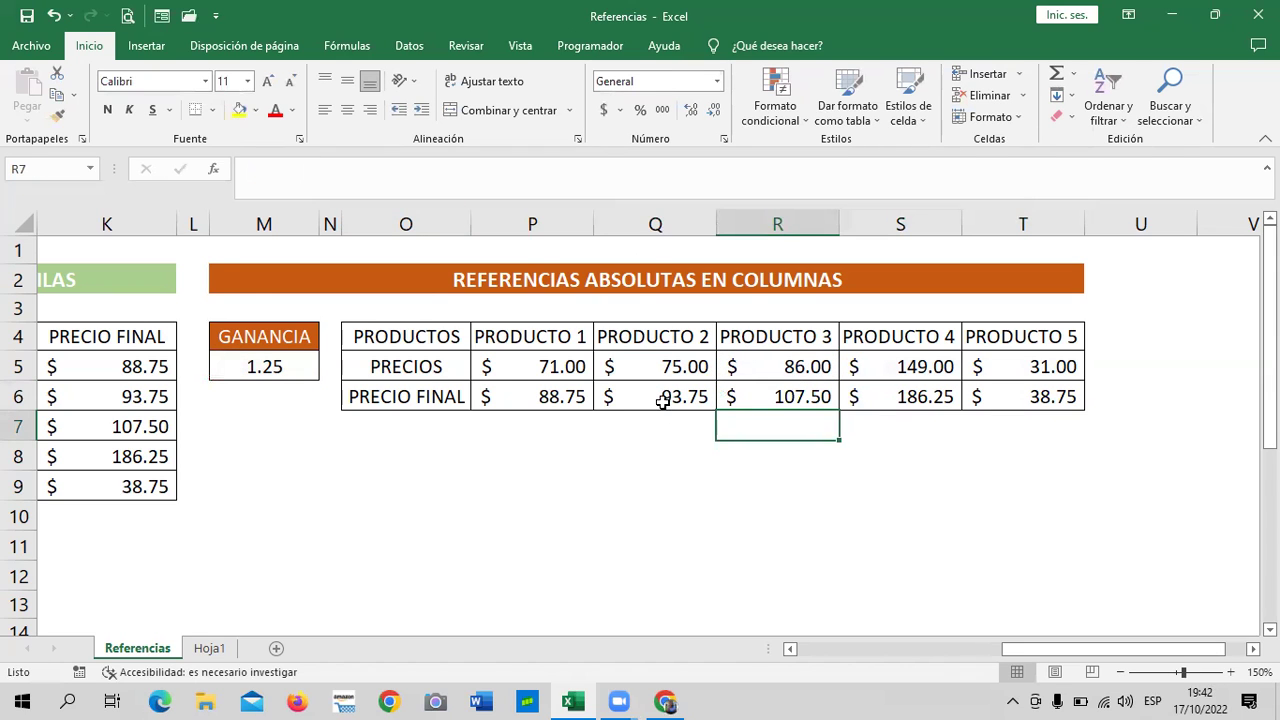
left_click(663, 399)
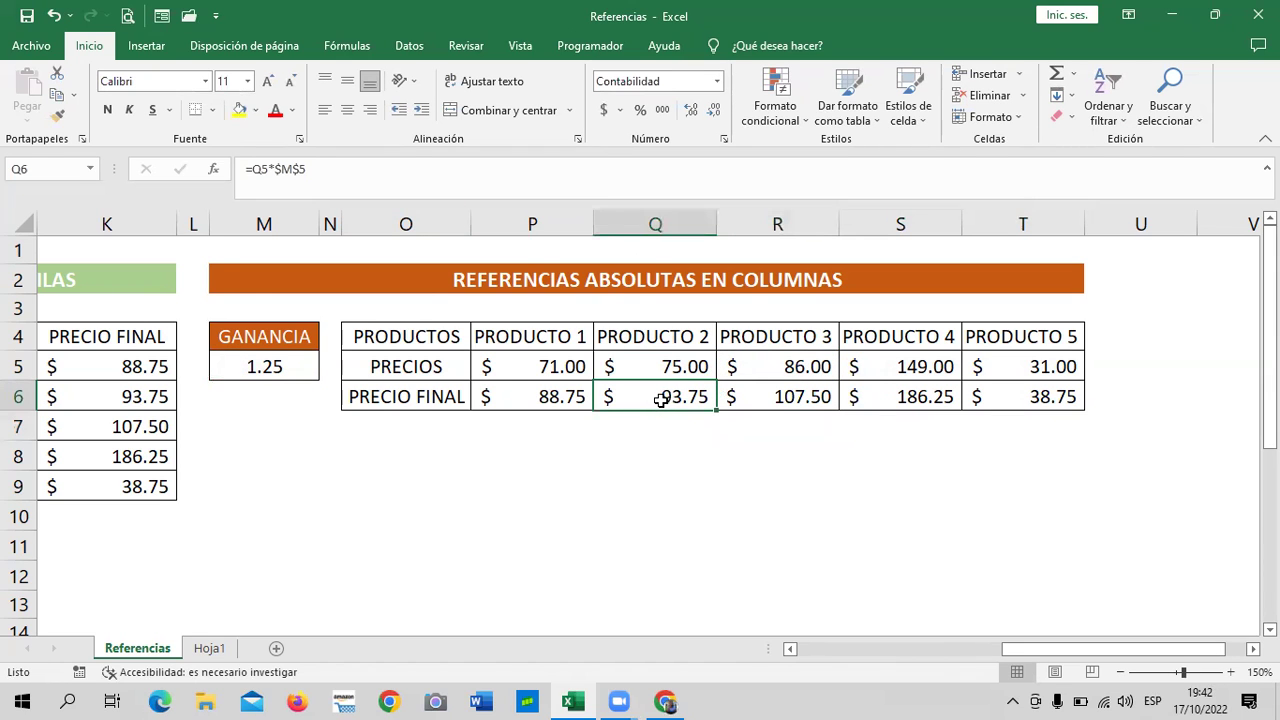
left_click(350, 174)
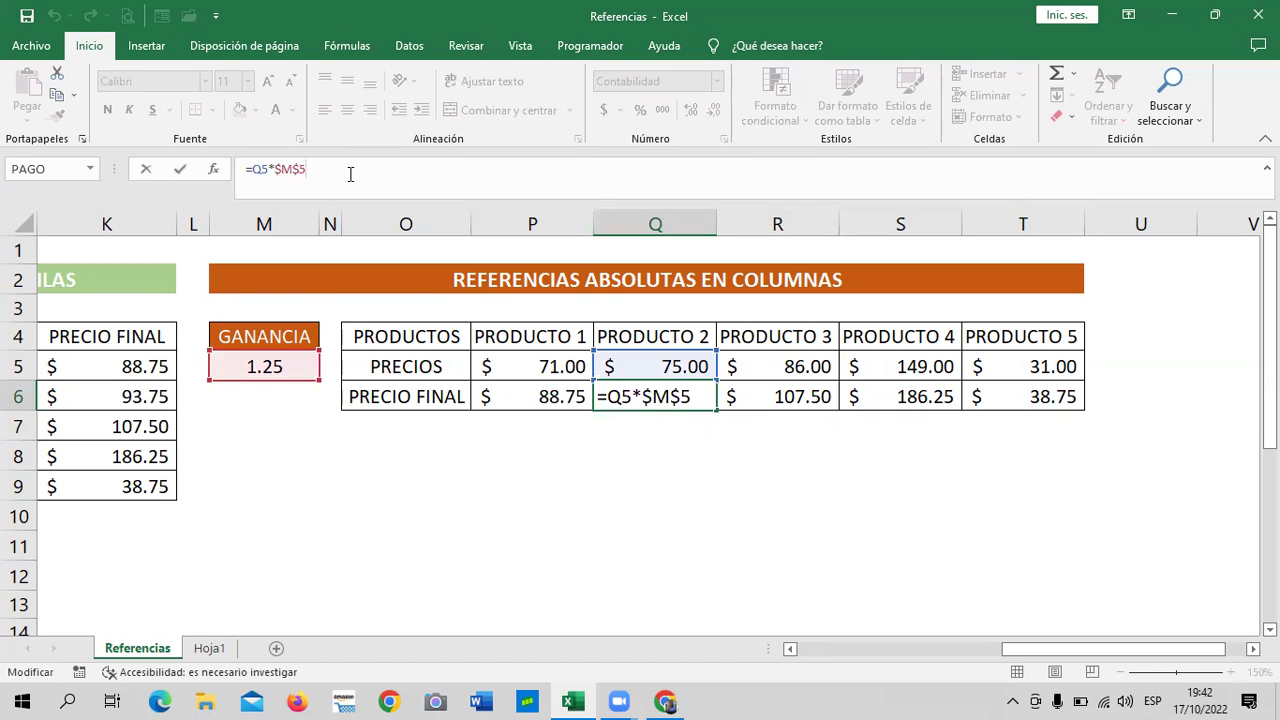
key("Return")
left_click(508, 392)
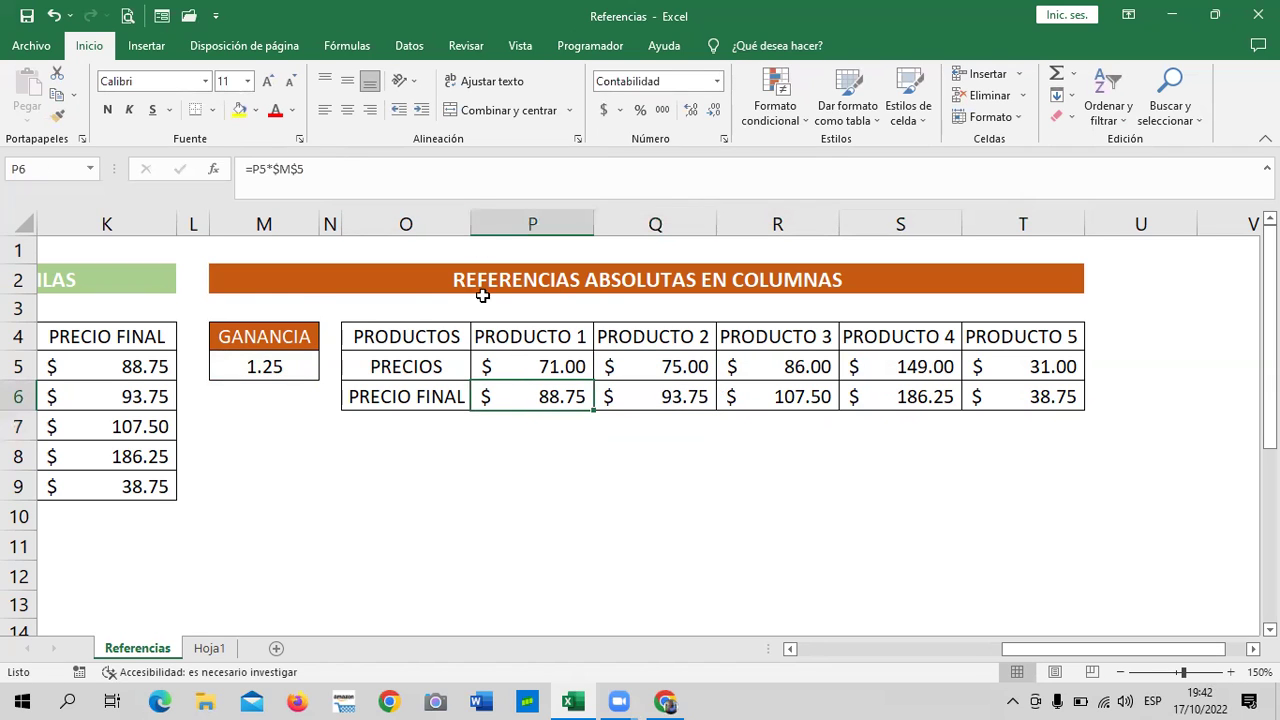
left_click(395, 169)
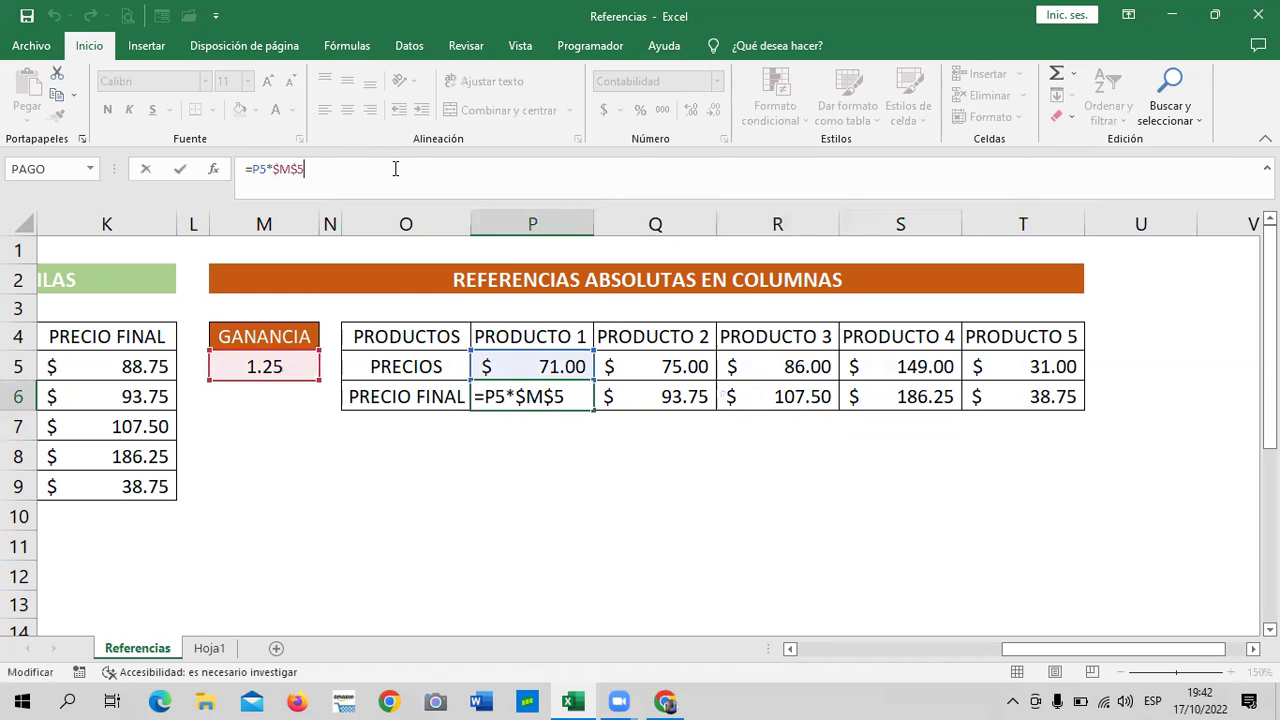
key("Return")
left_click(480, 531)
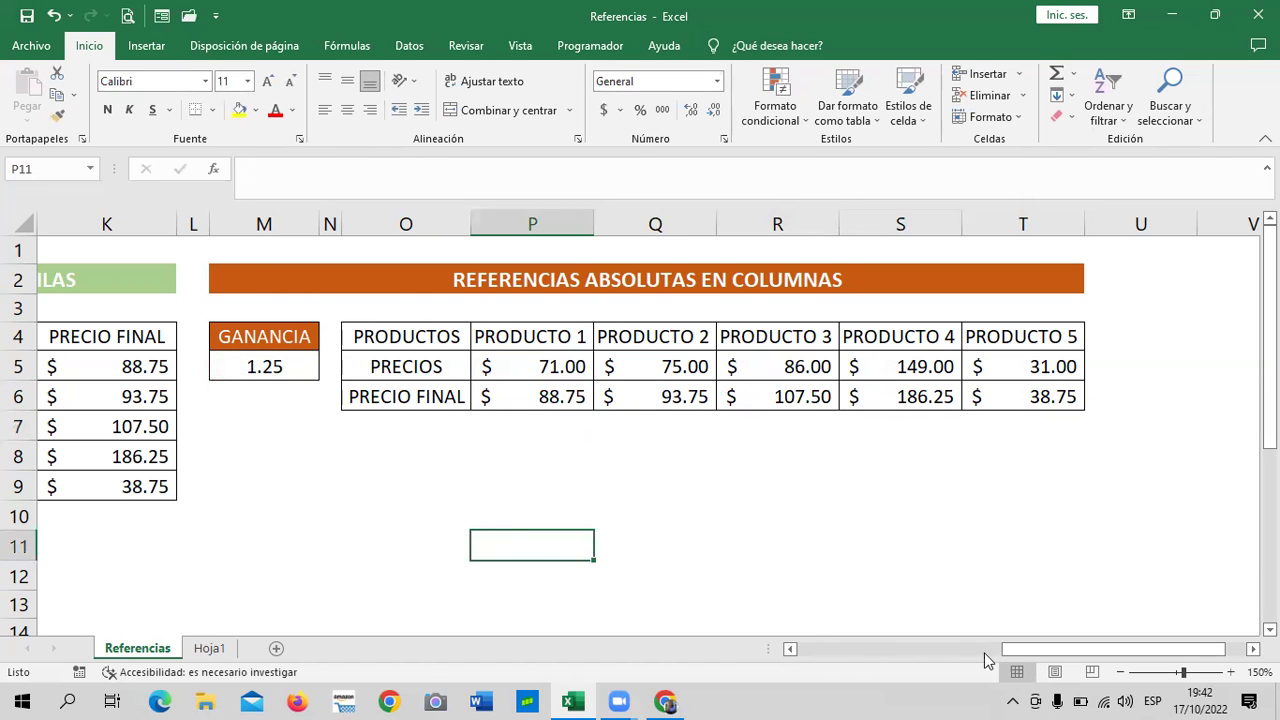
Scroll left and select the PRODUCTOS and PRECIOS ranges of the row-reference table.
left_click_drag(1070, 649, 877, 660)
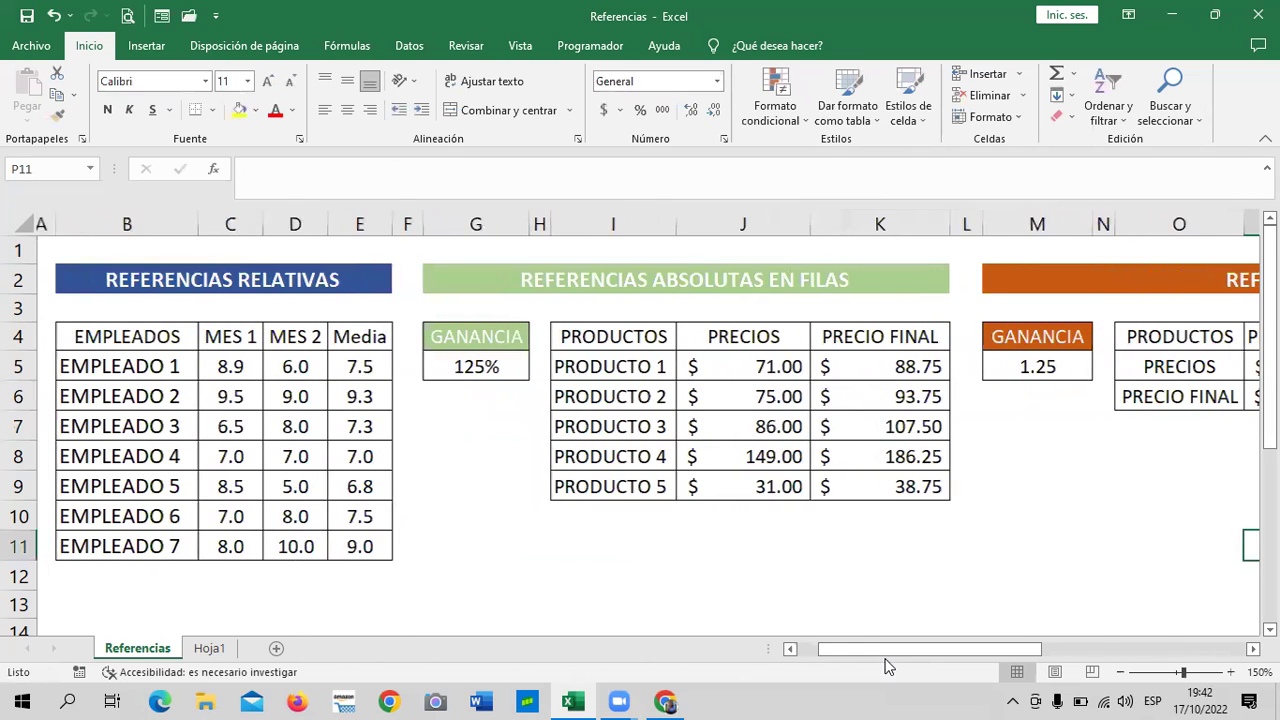
left_click_drag(577, 358, 718, 482)
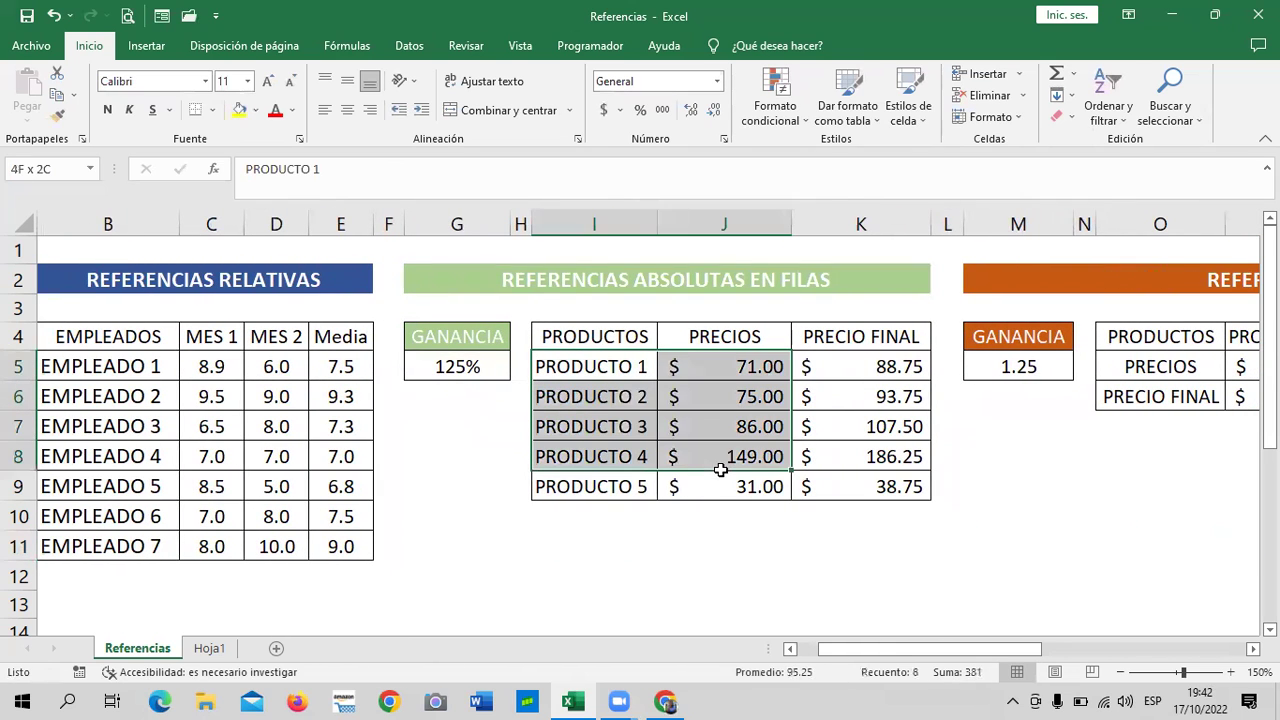
right_click(702, 377)
key("Escape")
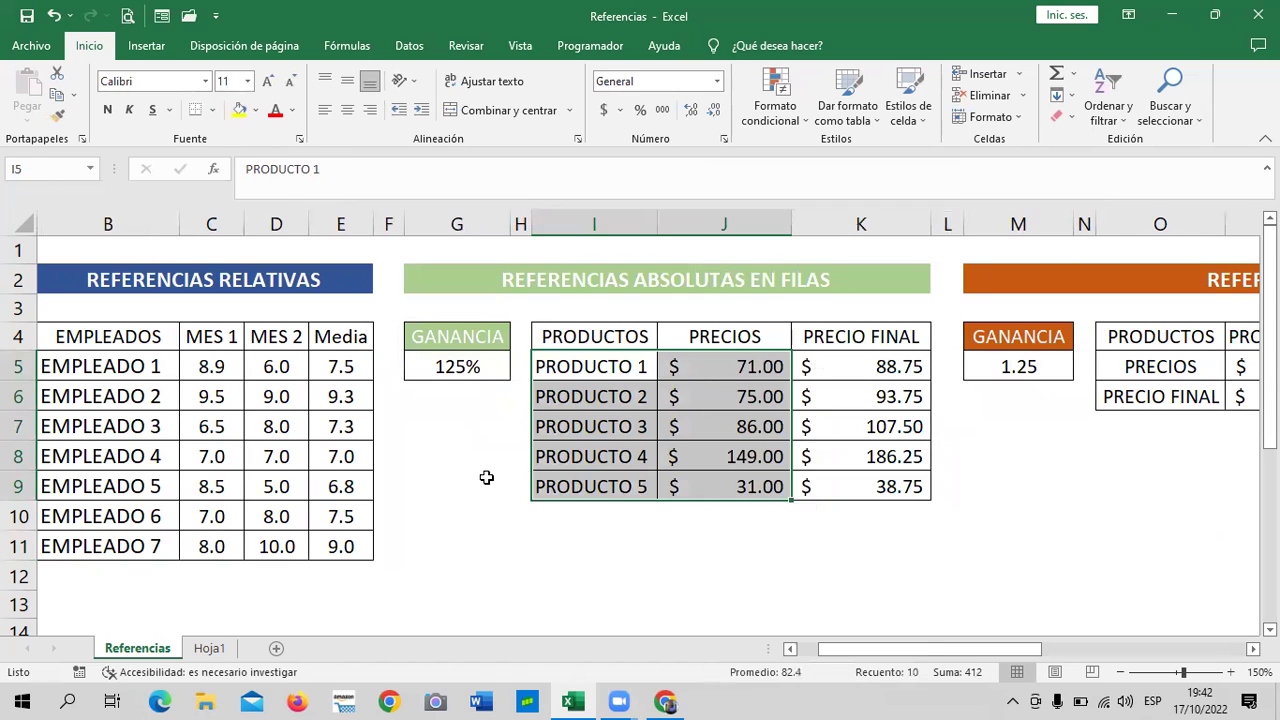
left_click(486, 478)
left_click_drag(600, 340, 720, 486)
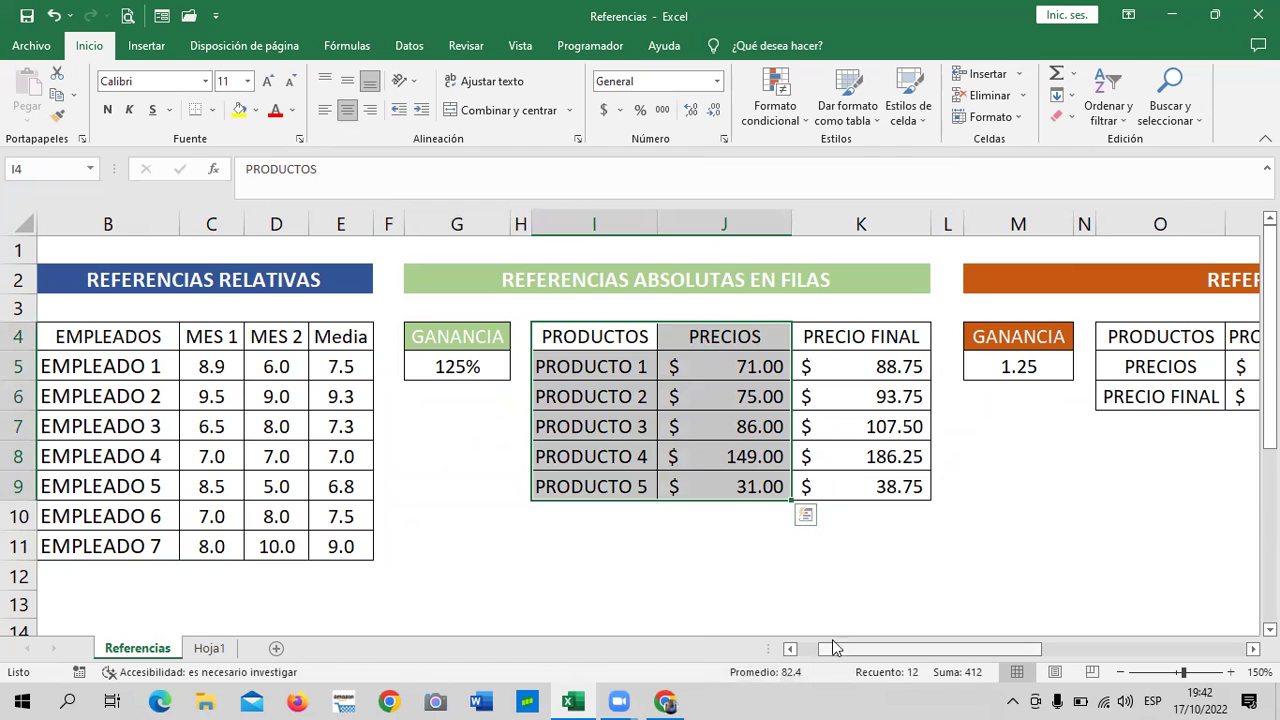
left_click(826, 598)
Scroll back and delete the final-price formulas in P6:T6.
left_click_drag(905, 654, 1147, 621)
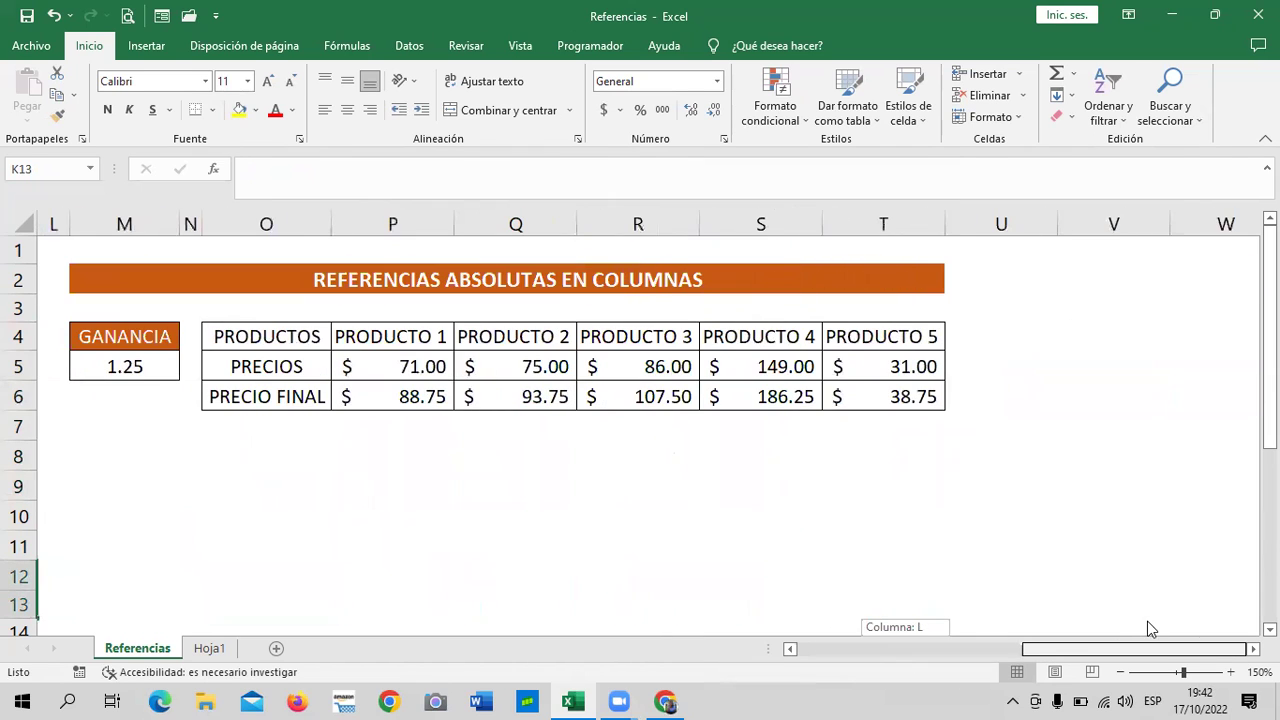
left_click(592, 388)
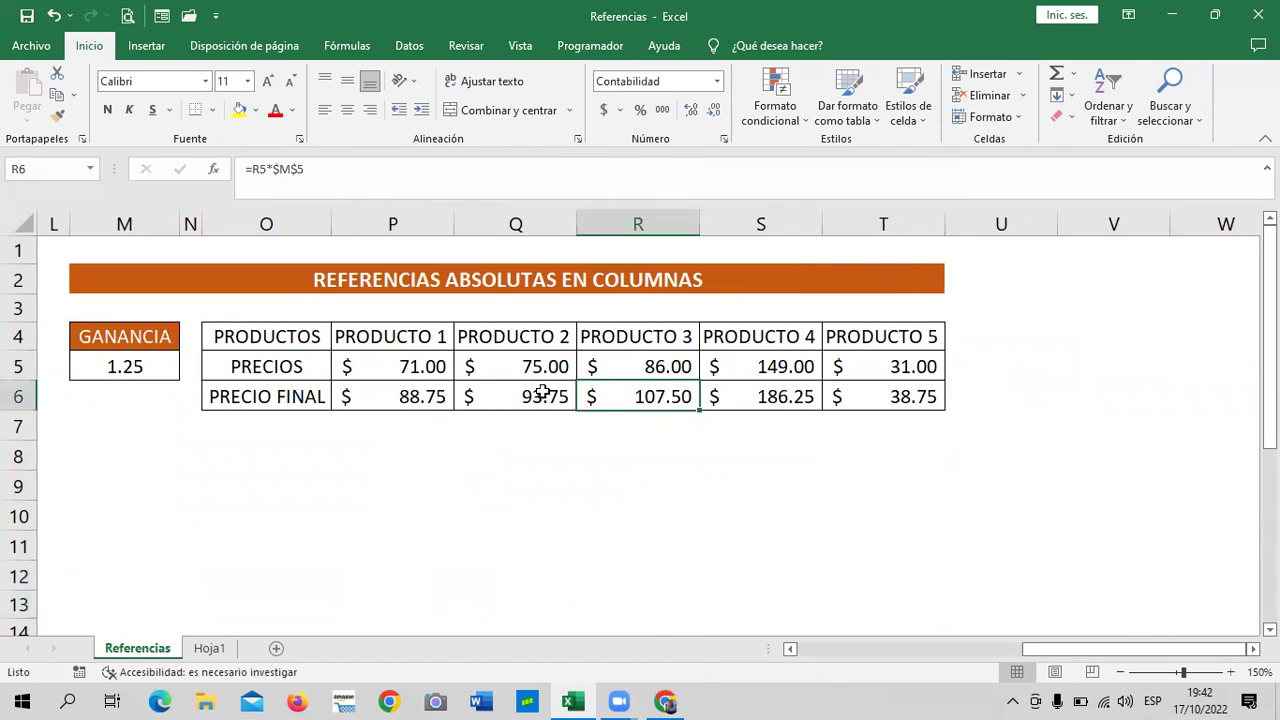
left_click(404, 390)
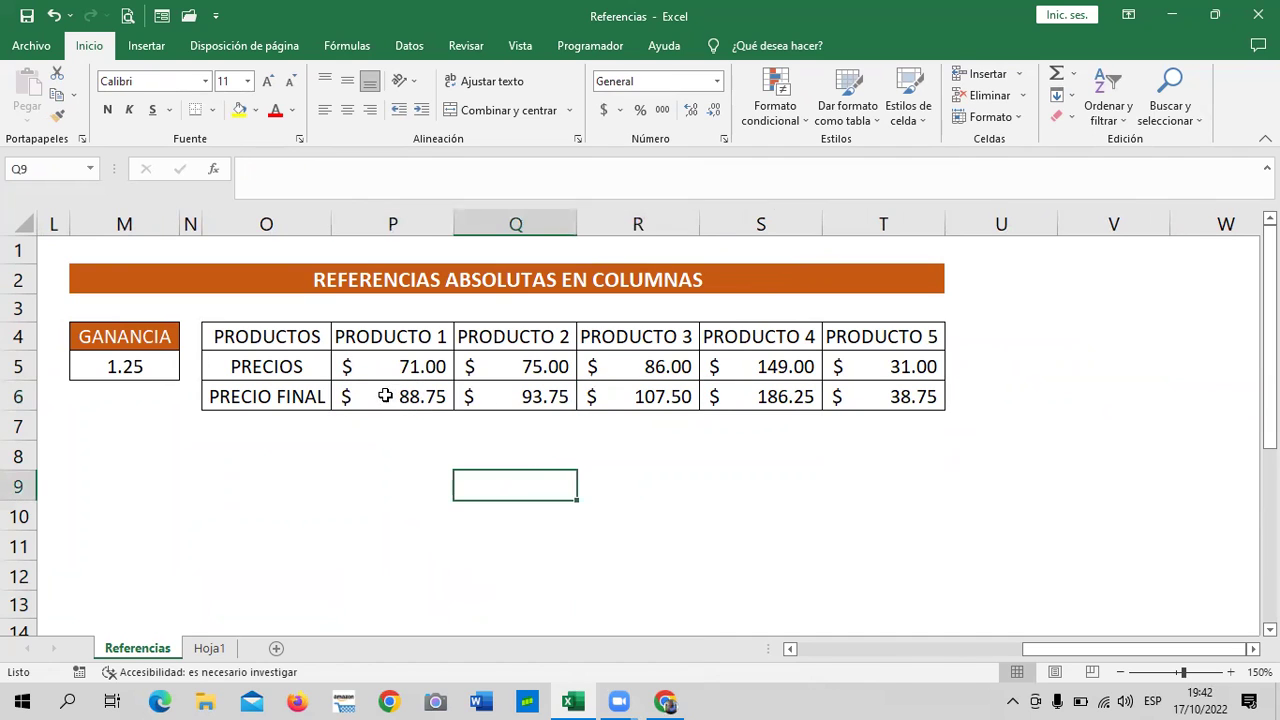
left_click_drag(391, 397, 880, 396)
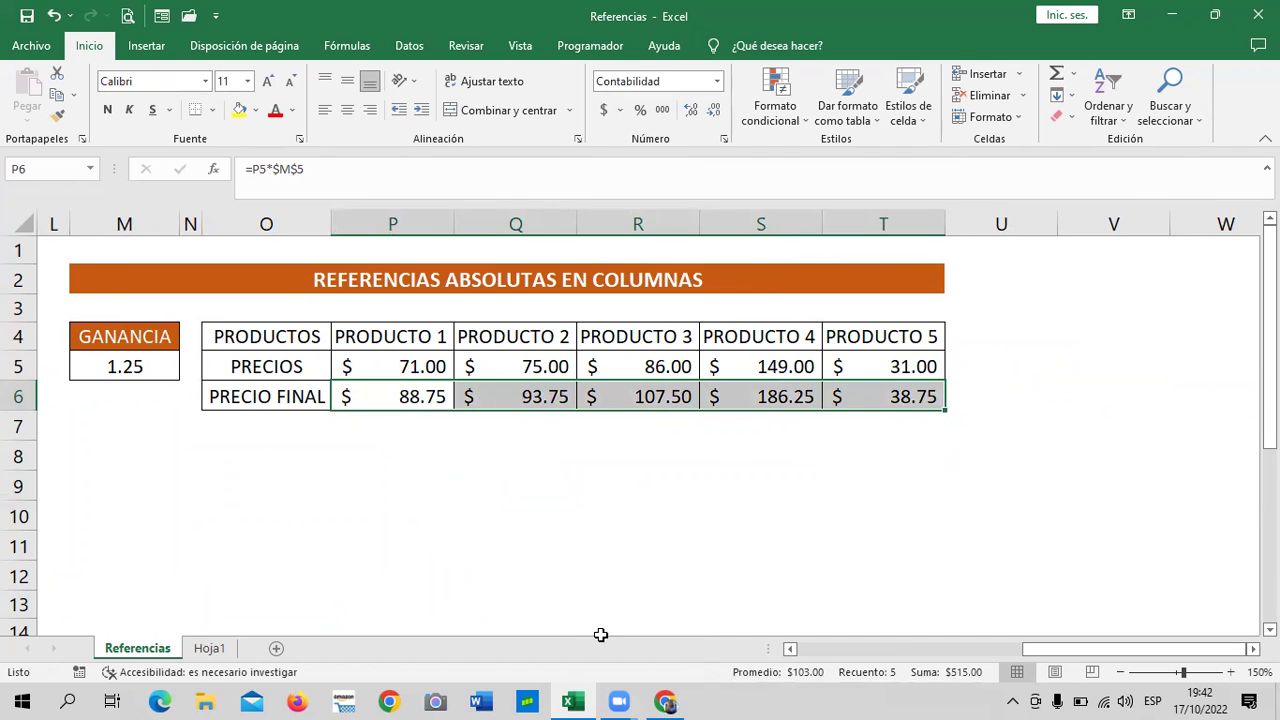
key("Delete")
left_click_drag(1079, 650, 905, 655)
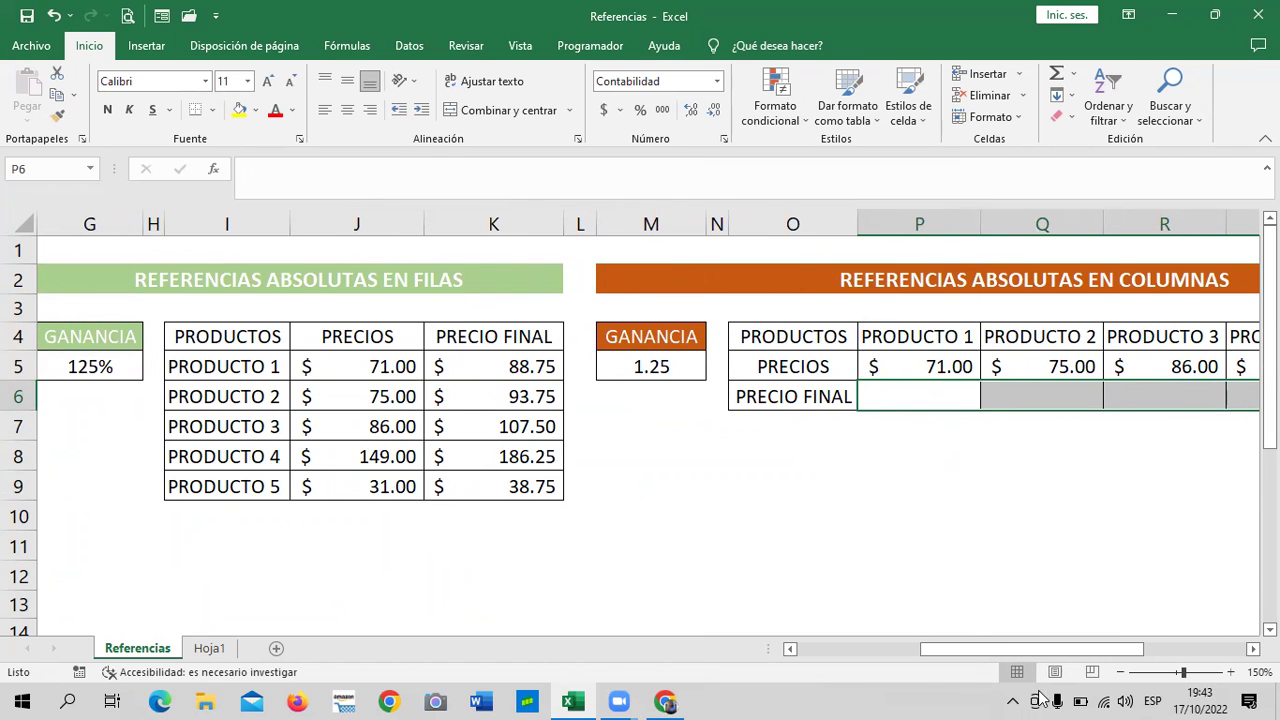
Enter =P5*$M5 in P6, locking column M, so PRODUCTO 1's final price shows $88.75.
left_click_drag(1020, 649, 1122, 640)
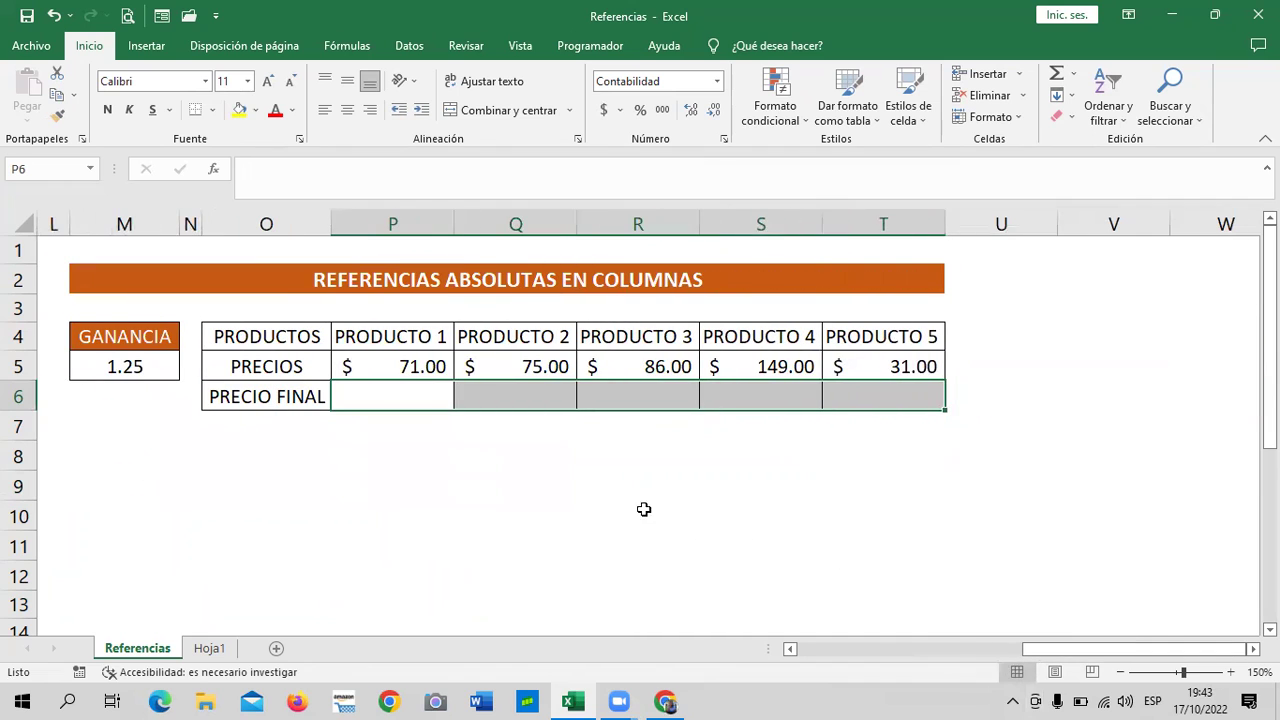
left_click(640, 512)
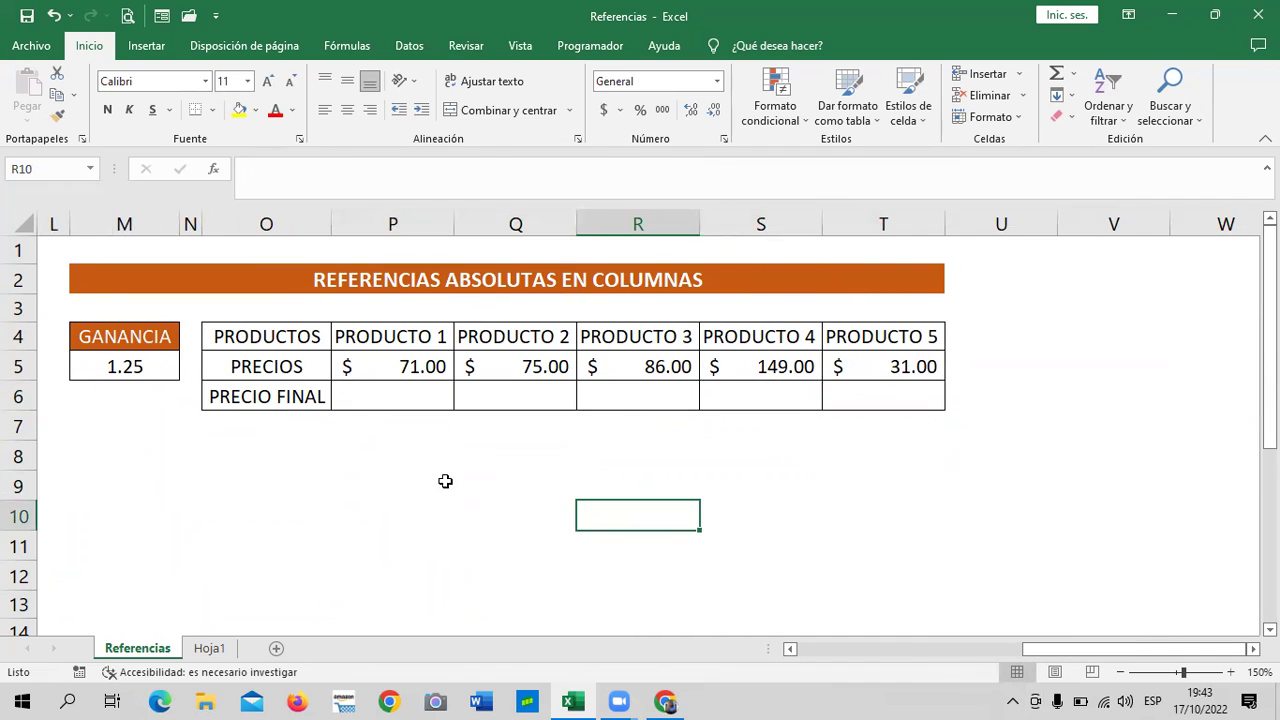
left_click(376, 396)
type("=")
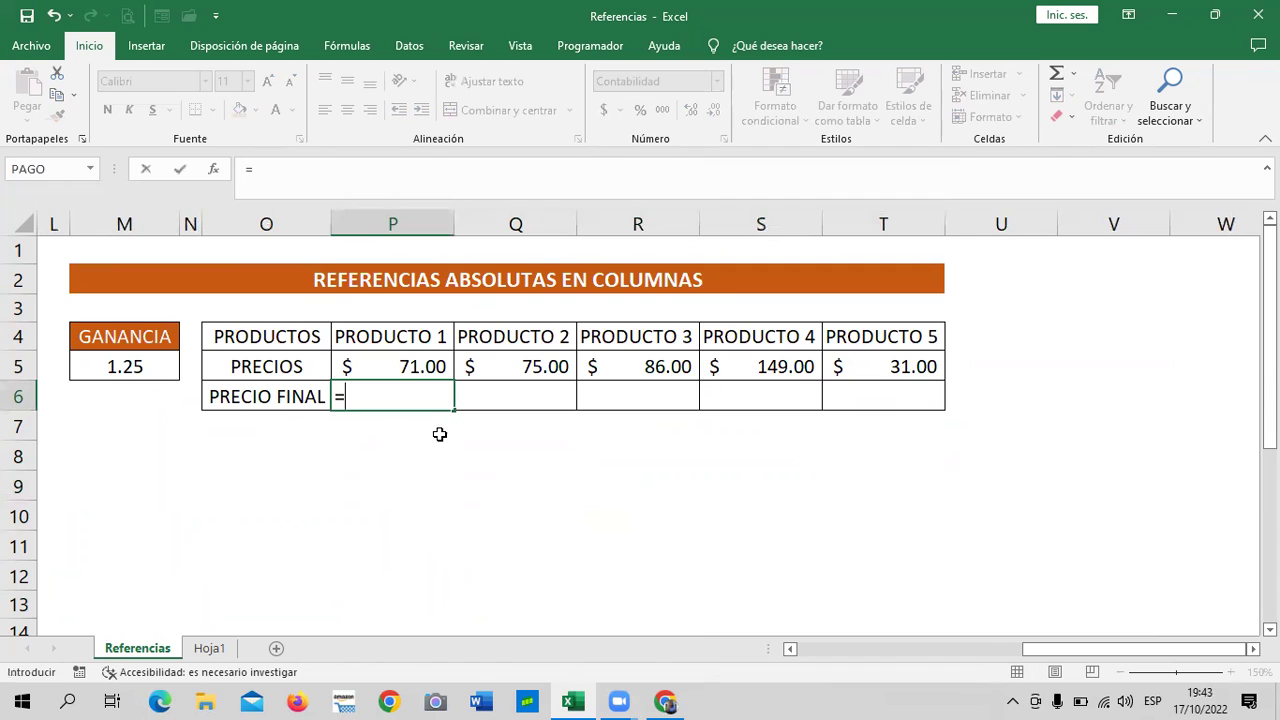
left_click(430, 366)
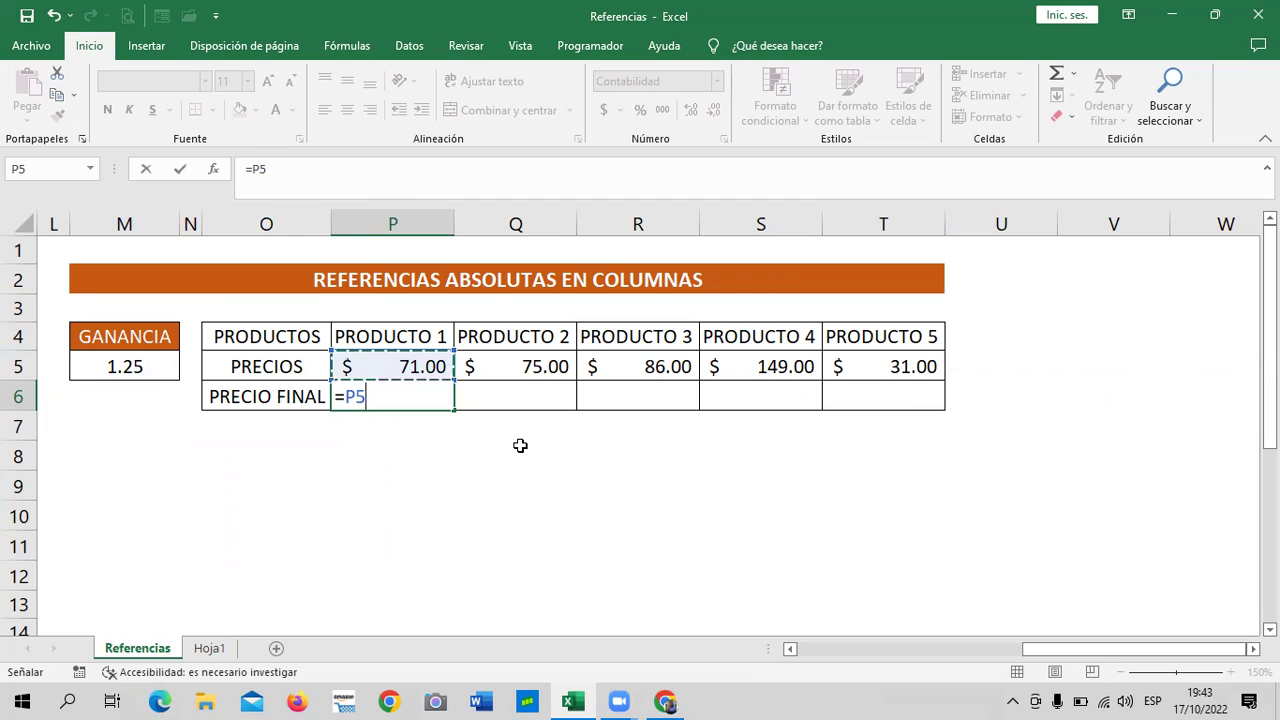
type("*")
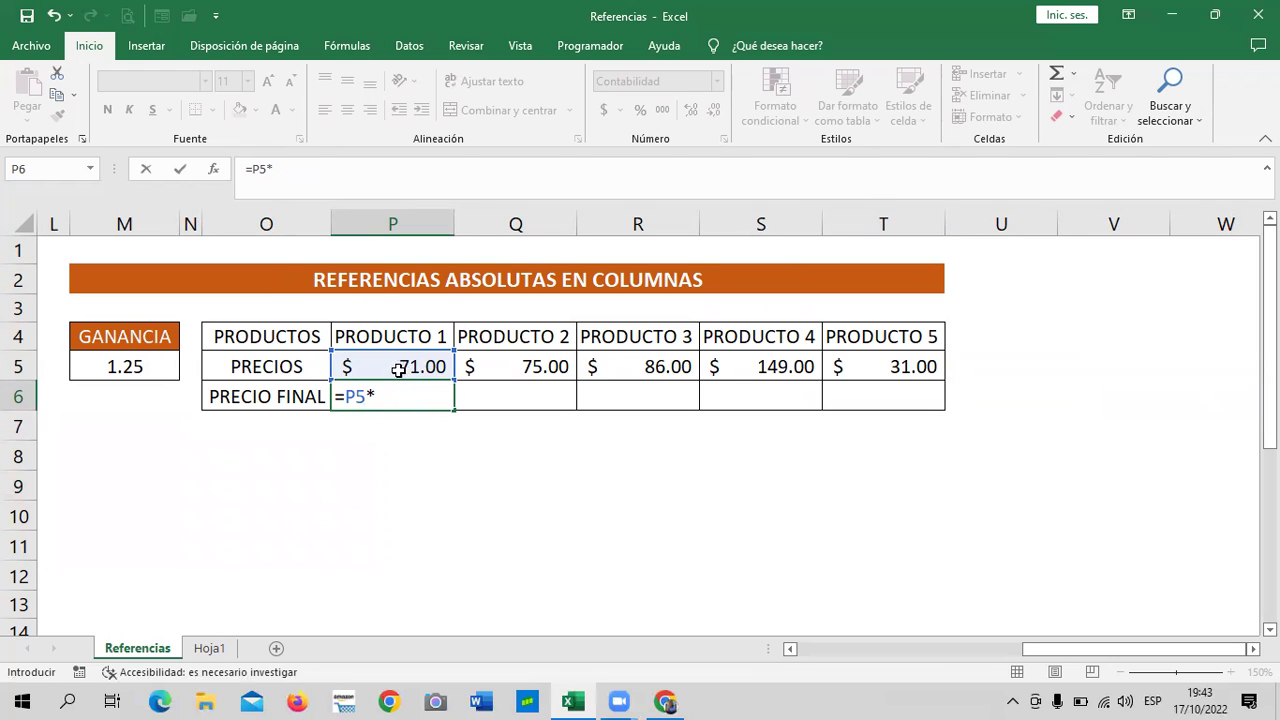
left_click(147, 364)
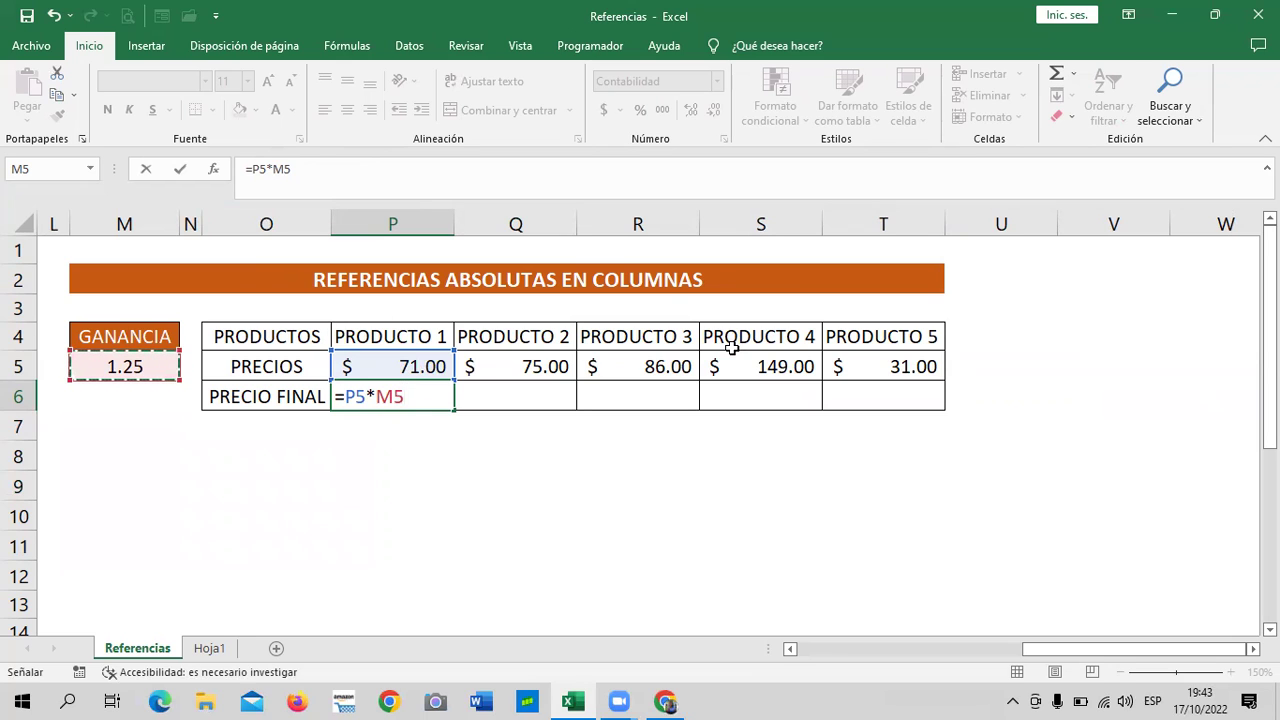
left_click(376, 396)
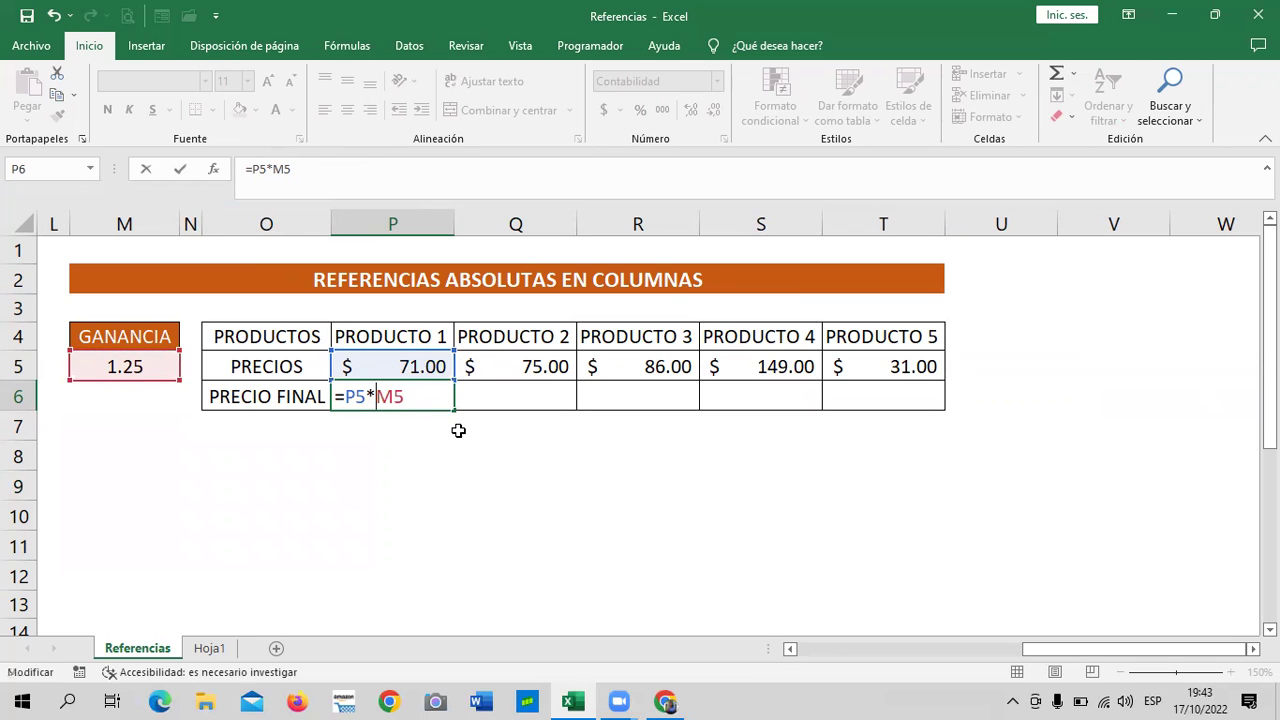
type("$")
key("Return")
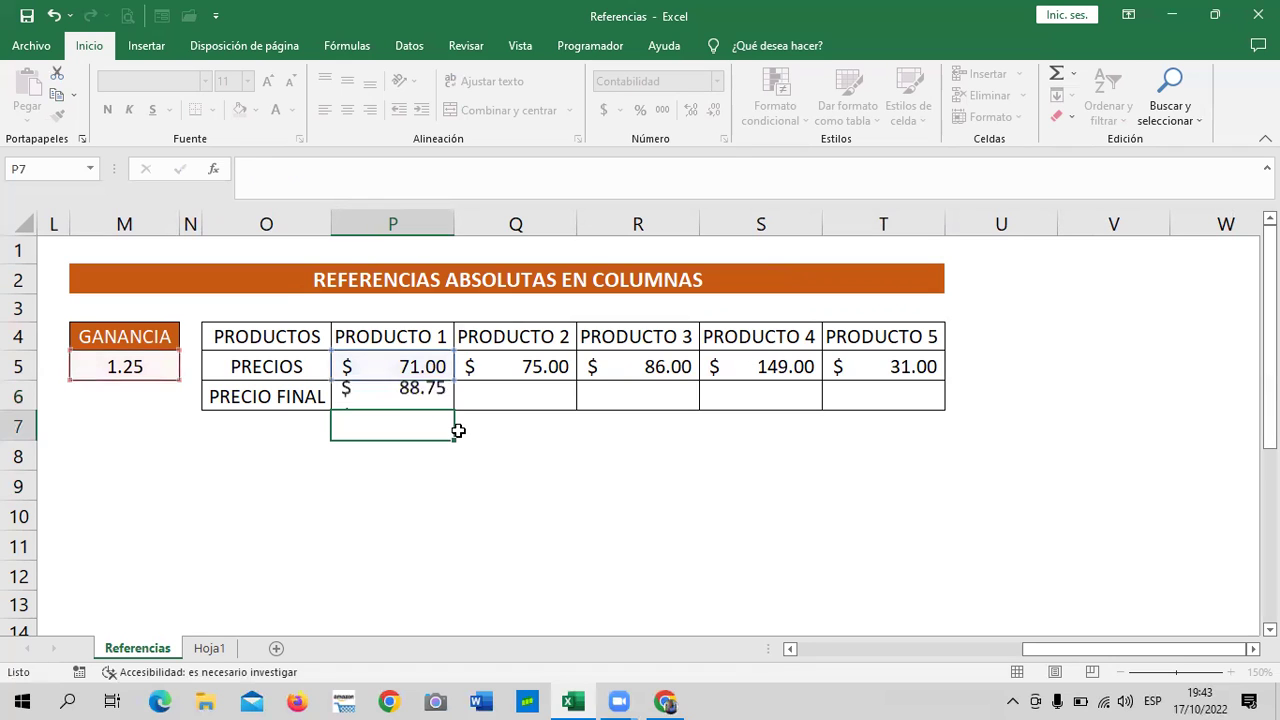
left_click(420, 391)
Fill the P6 final-price formula across to T6 and check each copied formula.
left_click_drag(453, 409, 905, 418)
left_click(806, 487)
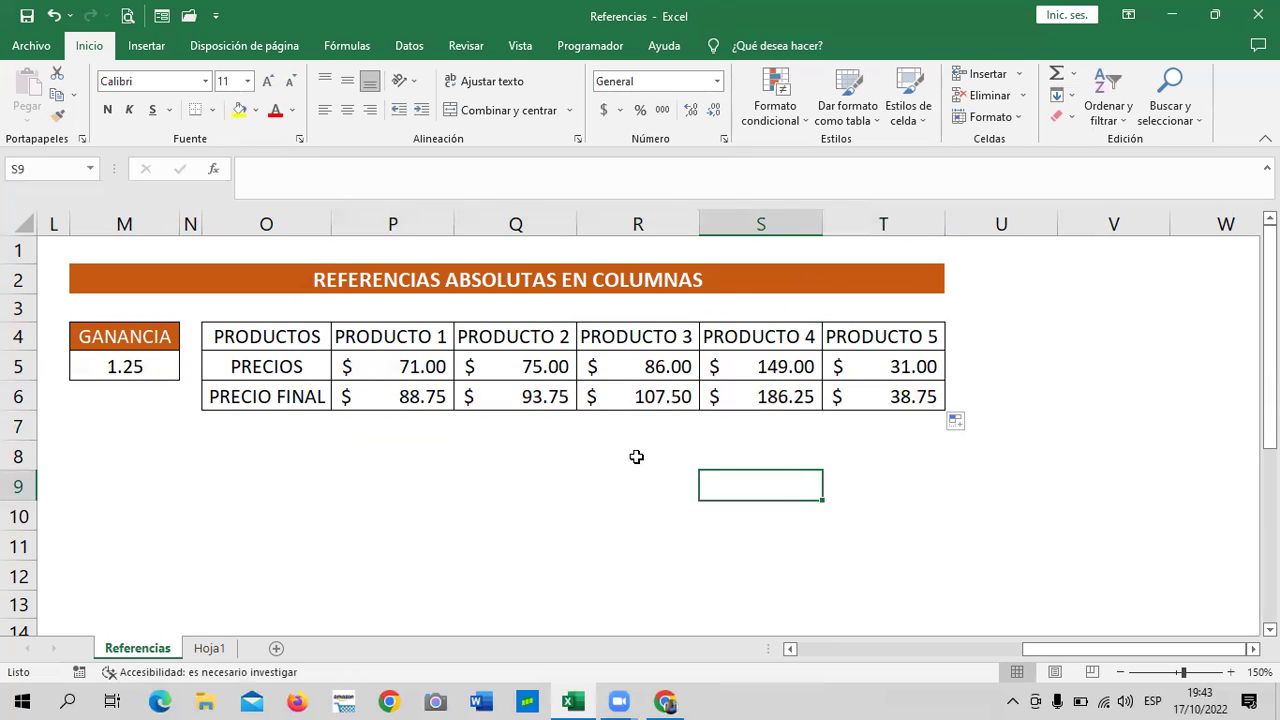
left_click(370, 392)
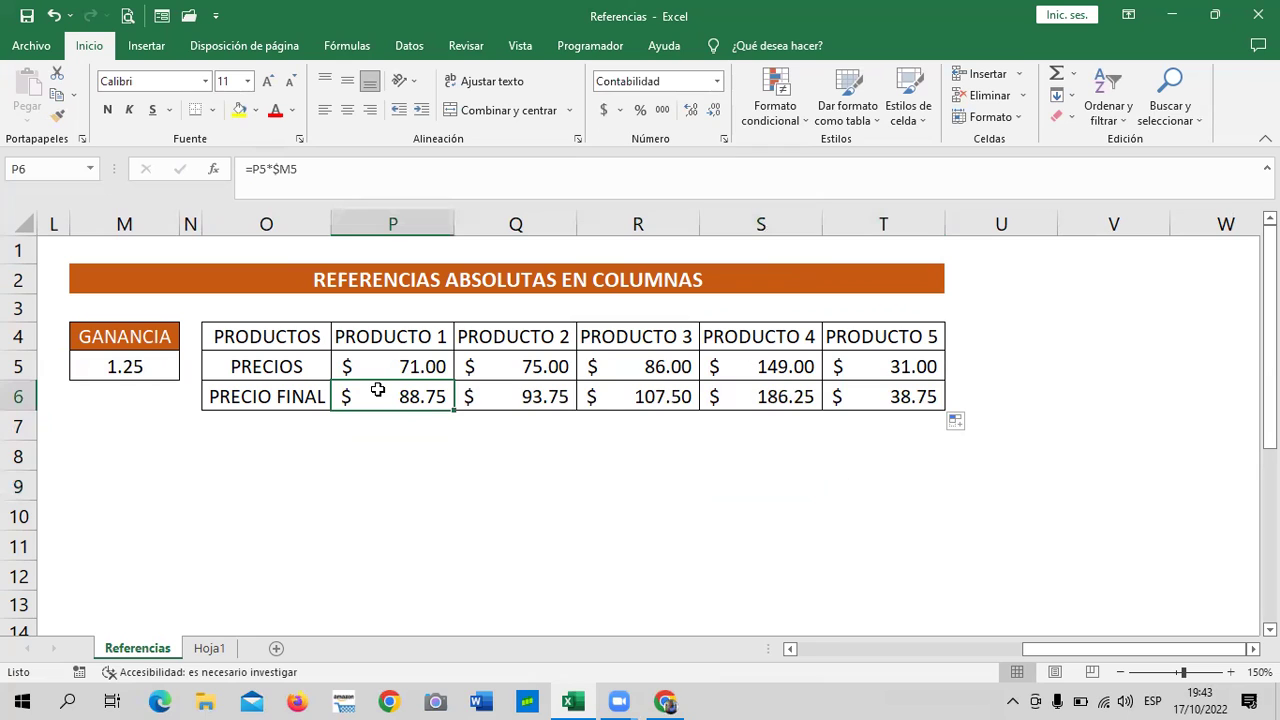
left_click(519, 392)
left_click(628, 397)
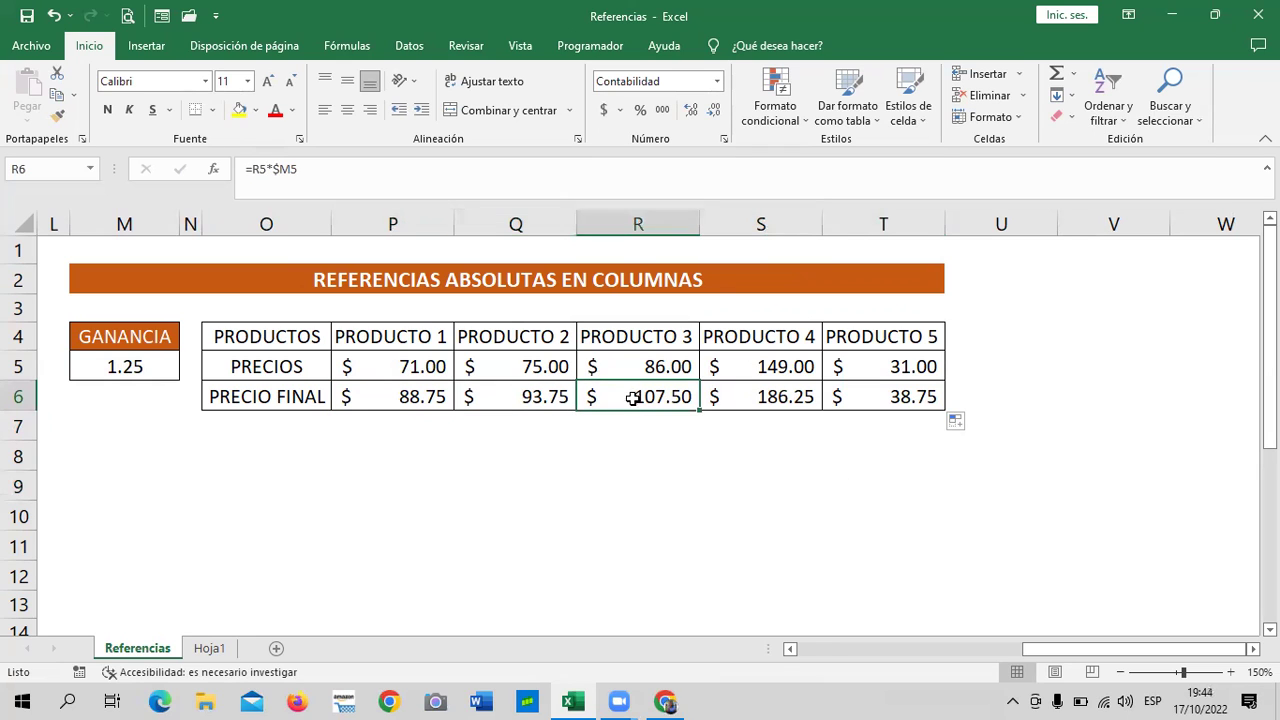
left_click(751, 396)
left_click(886, 396)
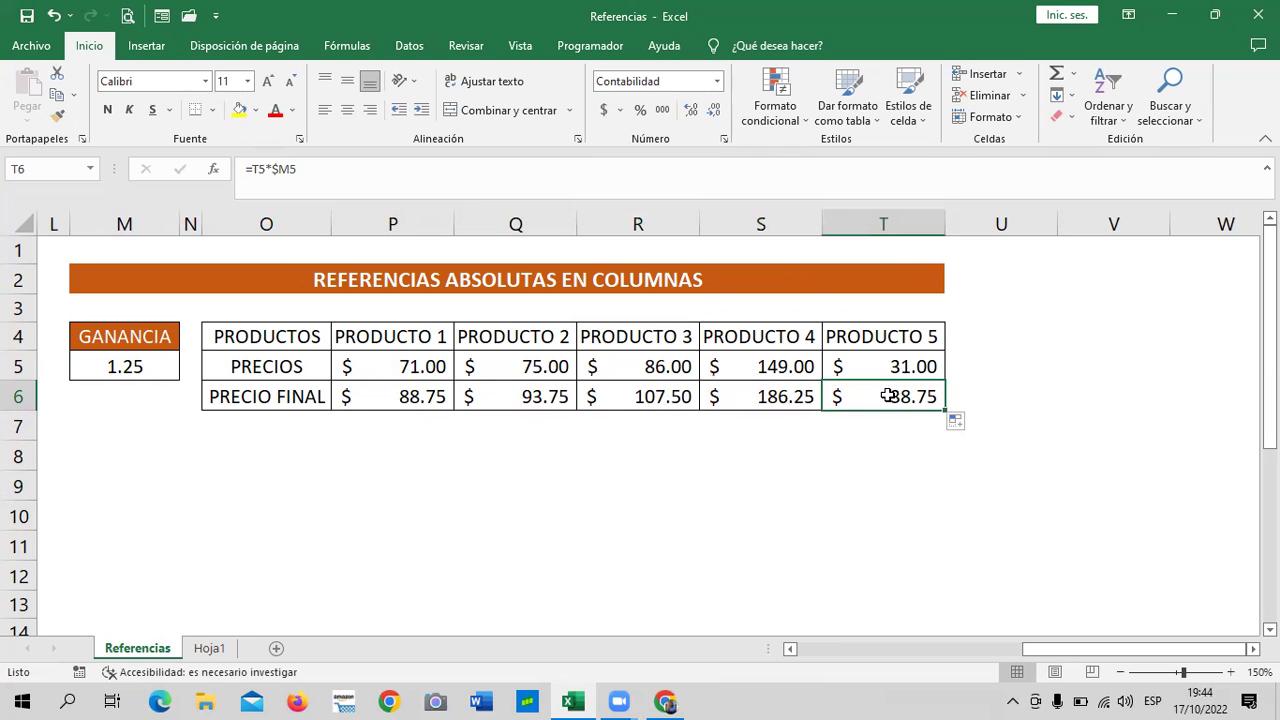
Review the references in the Q6, R6 and S6 final-price formulas.
left_click(14, 362)
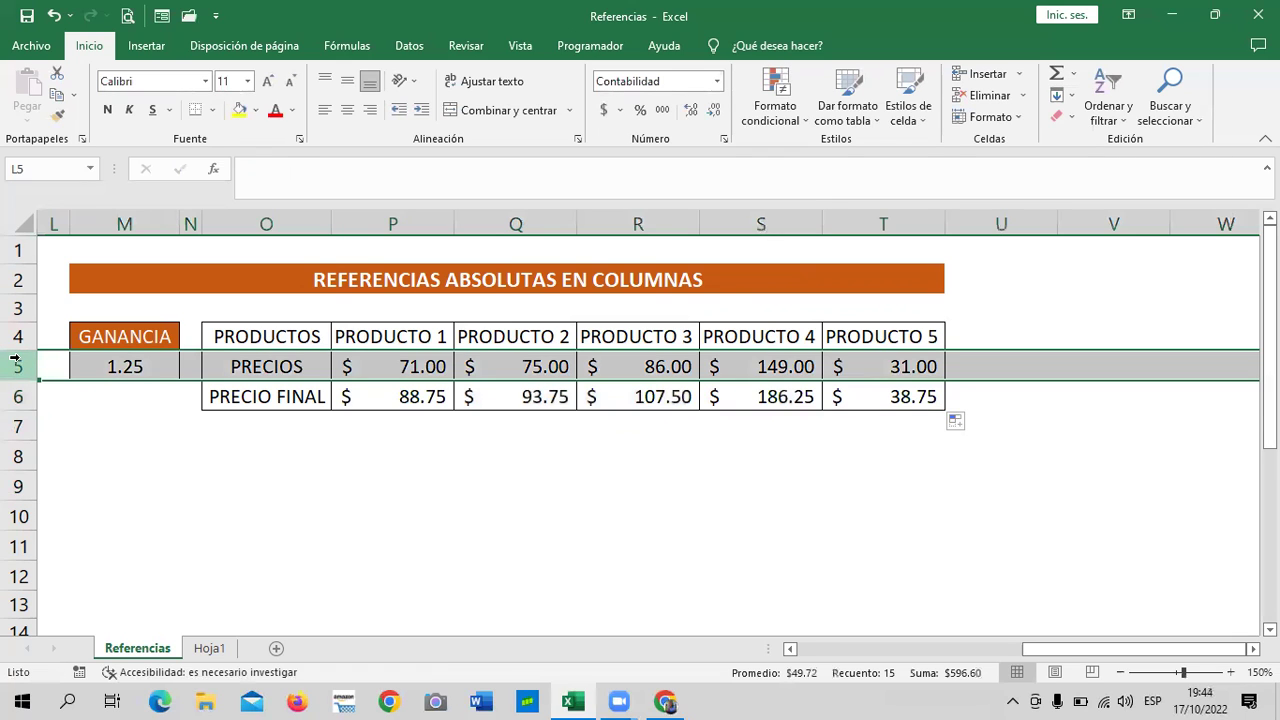
left_click(425, 505)
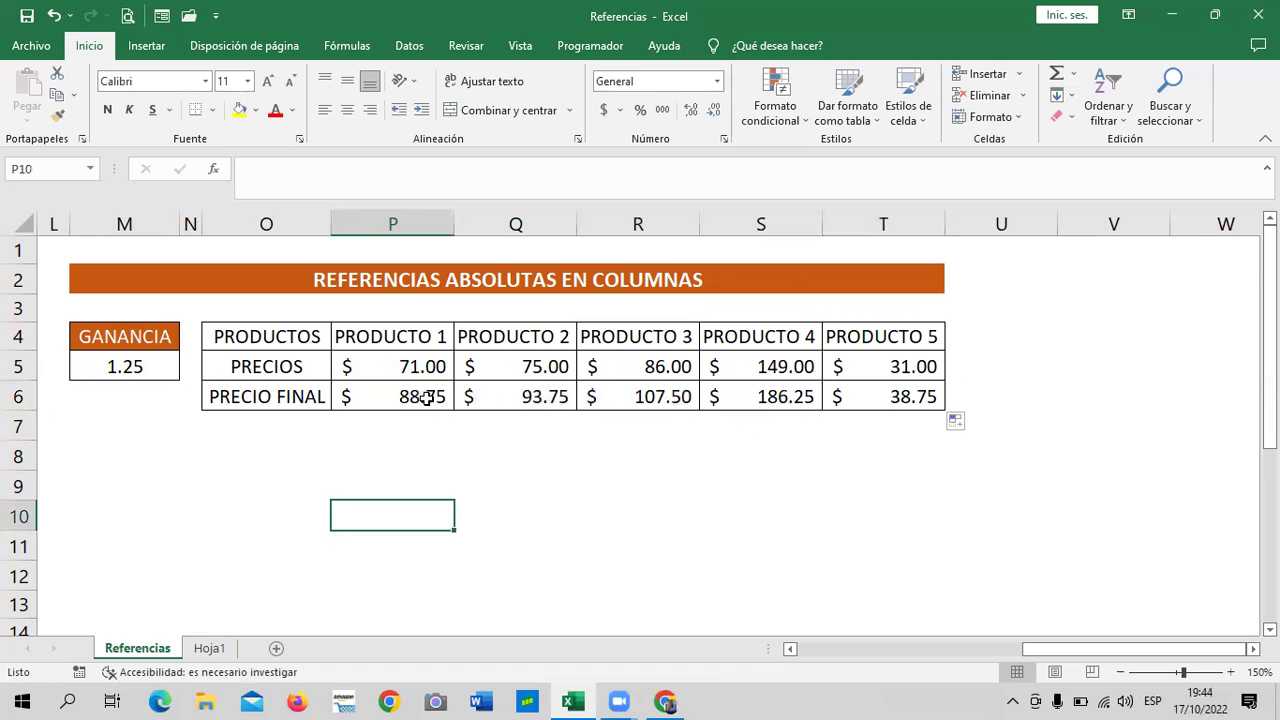
left_click(427, 394)
left_click(506, 394)
left_click(390, 170)
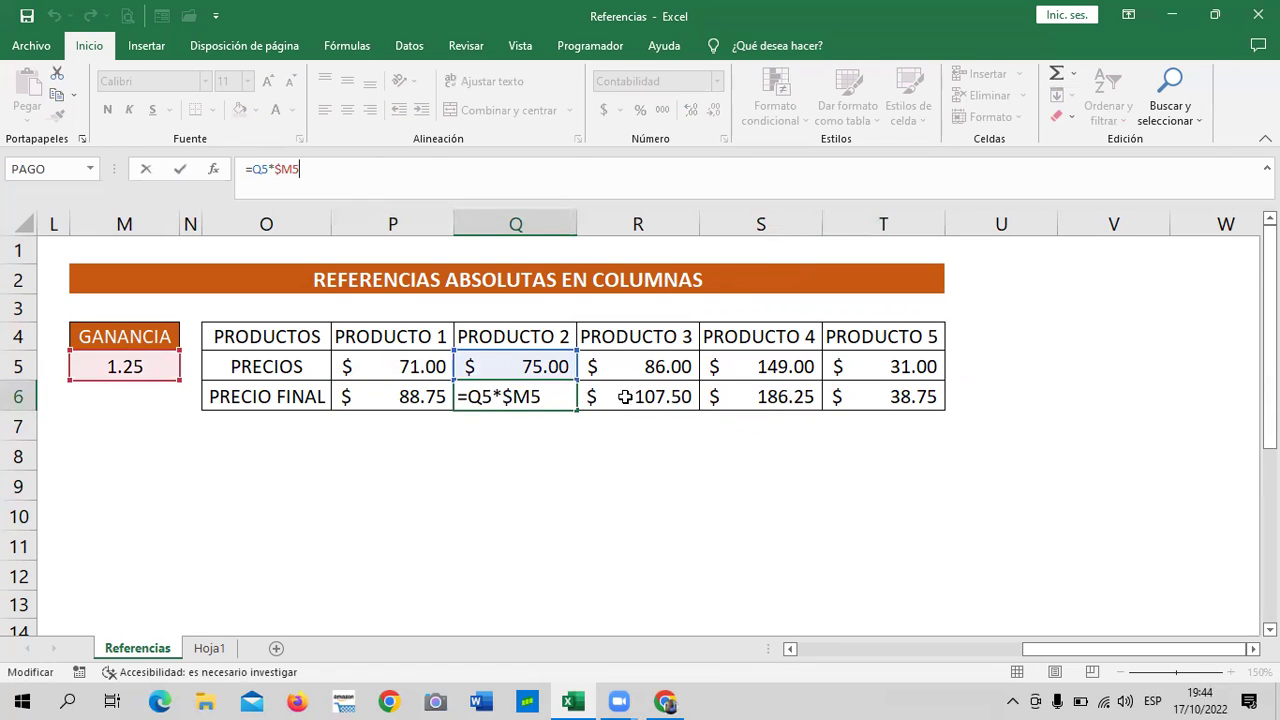
left_click(634, 396)
left_click(403, 165)
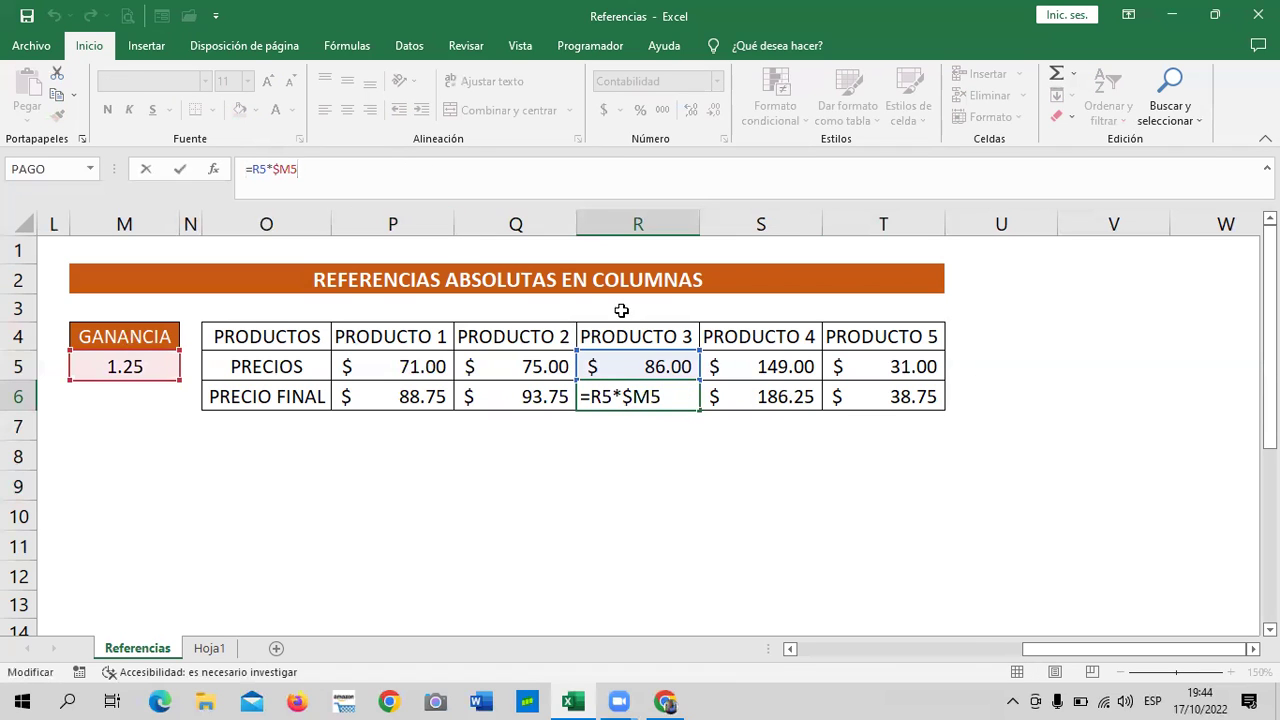
left_click(727, 398)
left_click(485, 190)
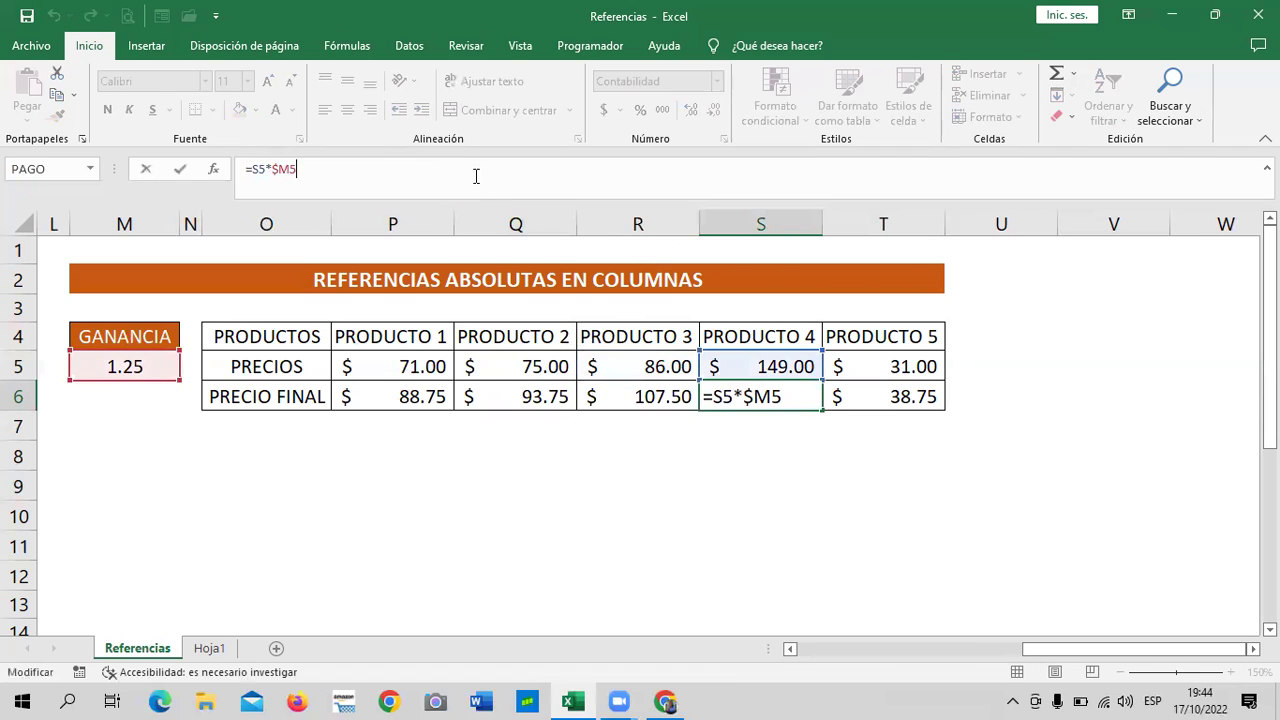
left_click(394, 394)
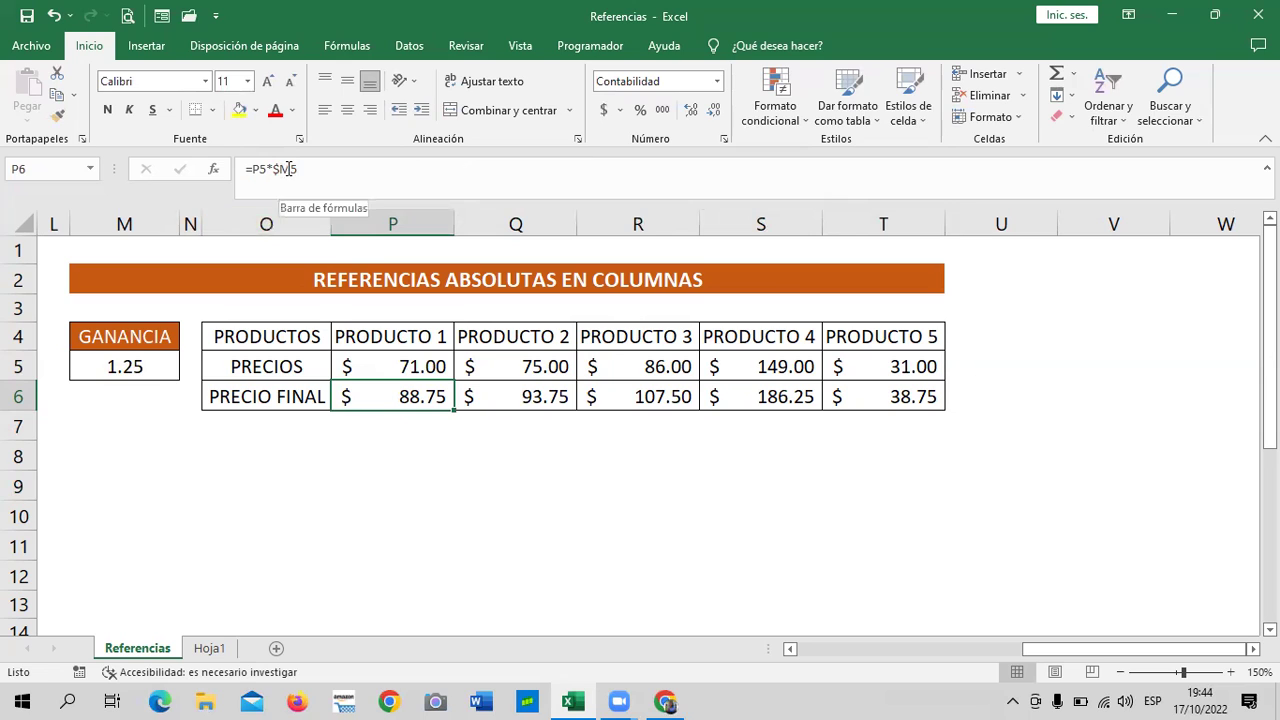
Change the P6 formula to =P5*$M$5 so the GANANCIA cell is fully locked.
left_click(330, 174)
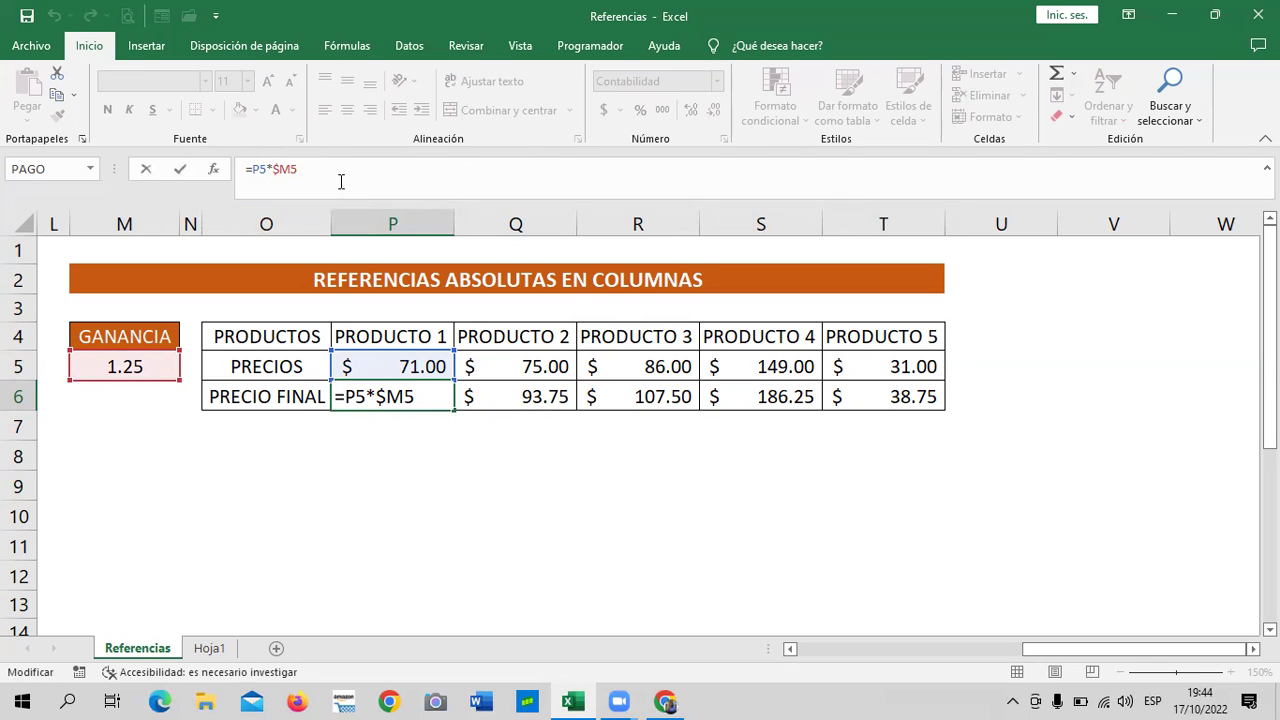
type("$")
key("Return")
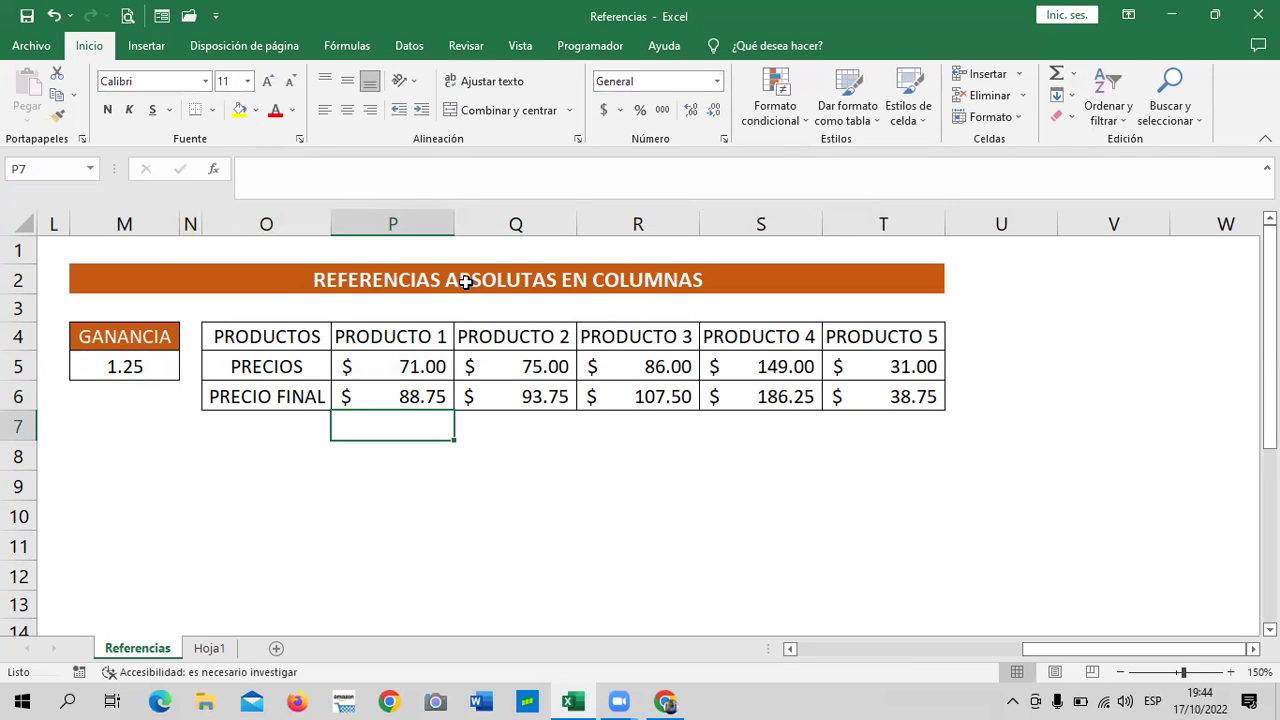
Refill the locked P6 formula across to PRODUCTO 5, then select the I4:J9 table.
left_click(380, 398)
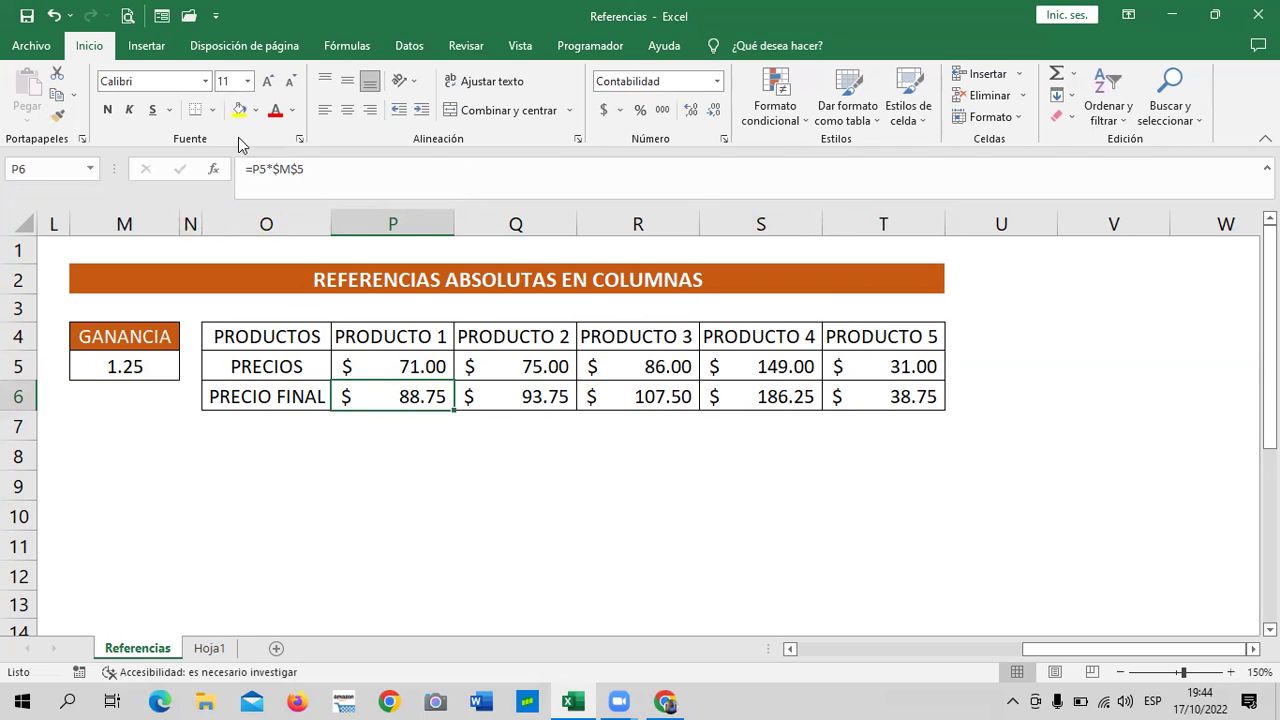
left_click(392, 477)
left_click(370, 390)
left_click_drag(455, 409, 940, 405)
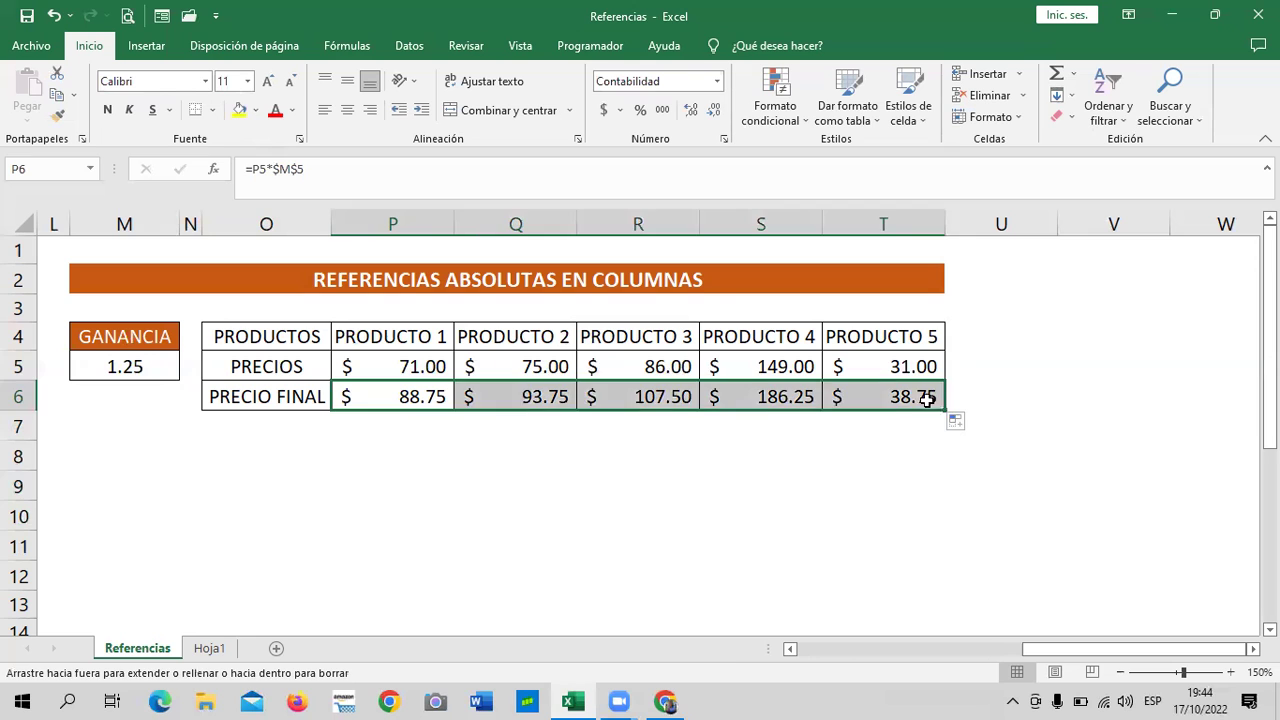
left_click(803, 507)
left_click_drag(1048, 651, 944, 663)
mouse_move(215, 338)
left_mouse_down()
mouse_move(363, 466)
mouse_move(364, 486)
left_mouse_up()
Copy the PRODUCTOS and PRECIOS table and add a new sheet, Hoja2.
right_click(343, 366)
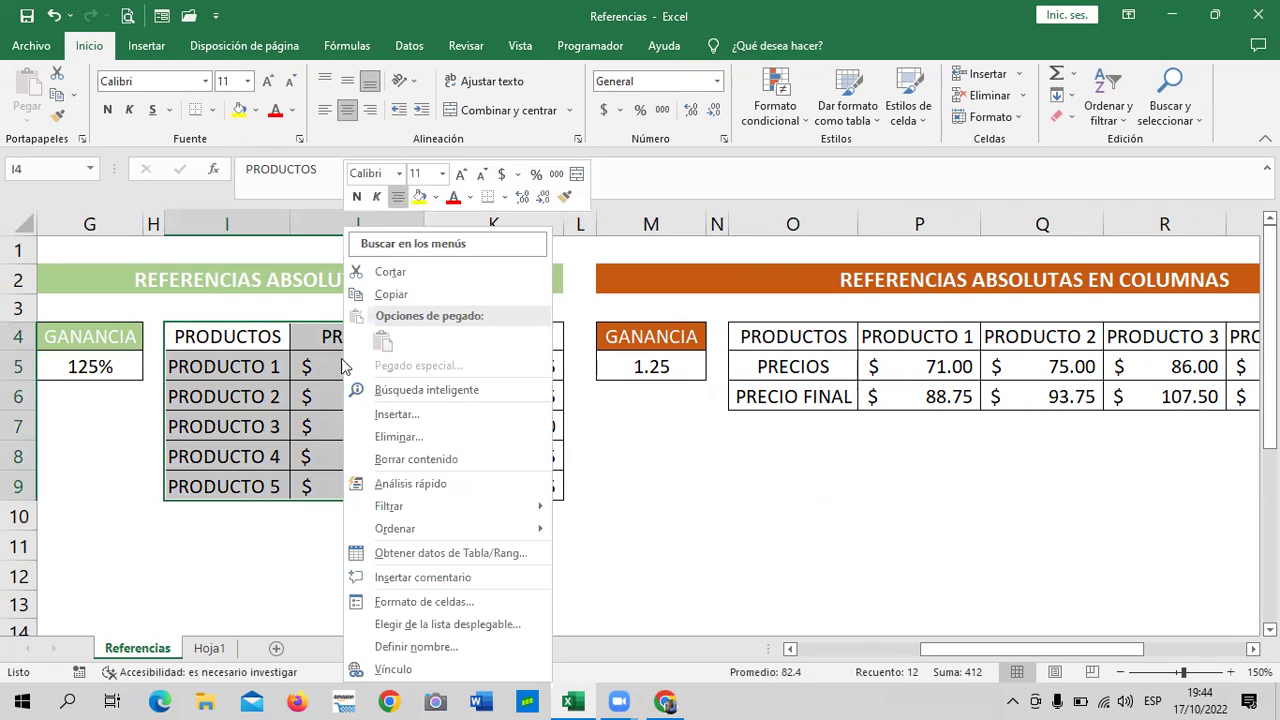
left_click(405, 292)
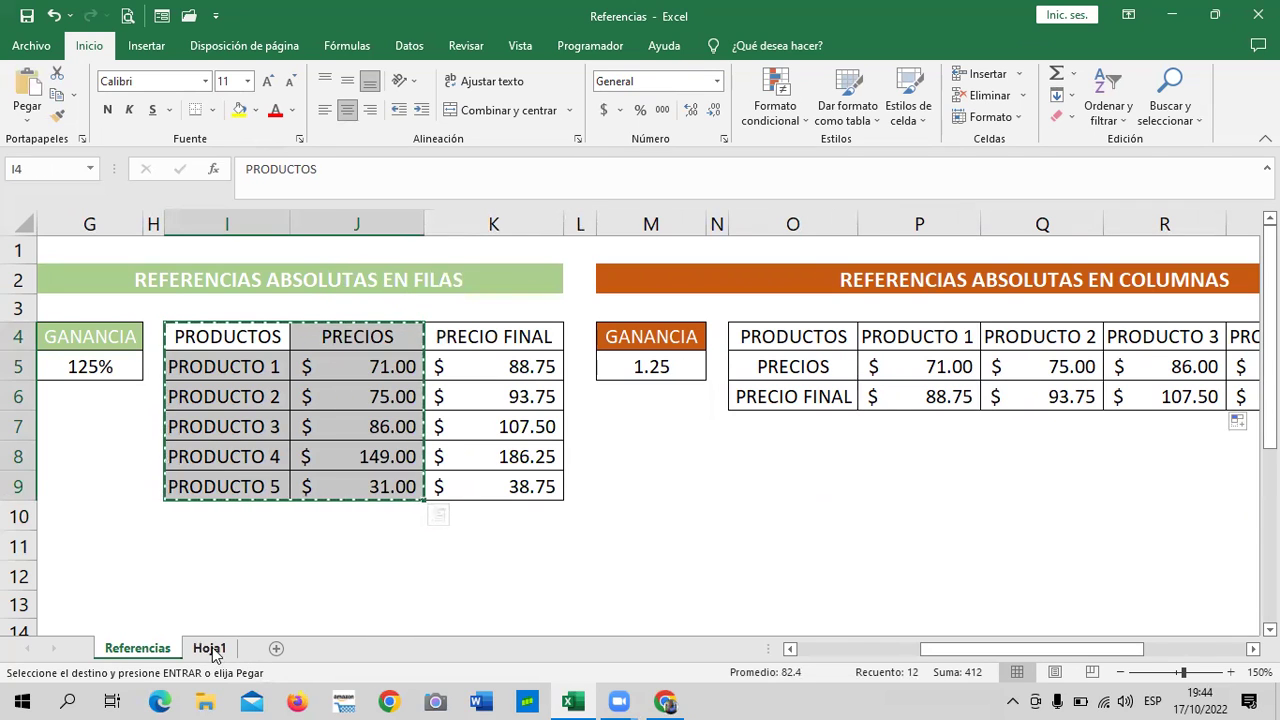
left_click(210, 648)
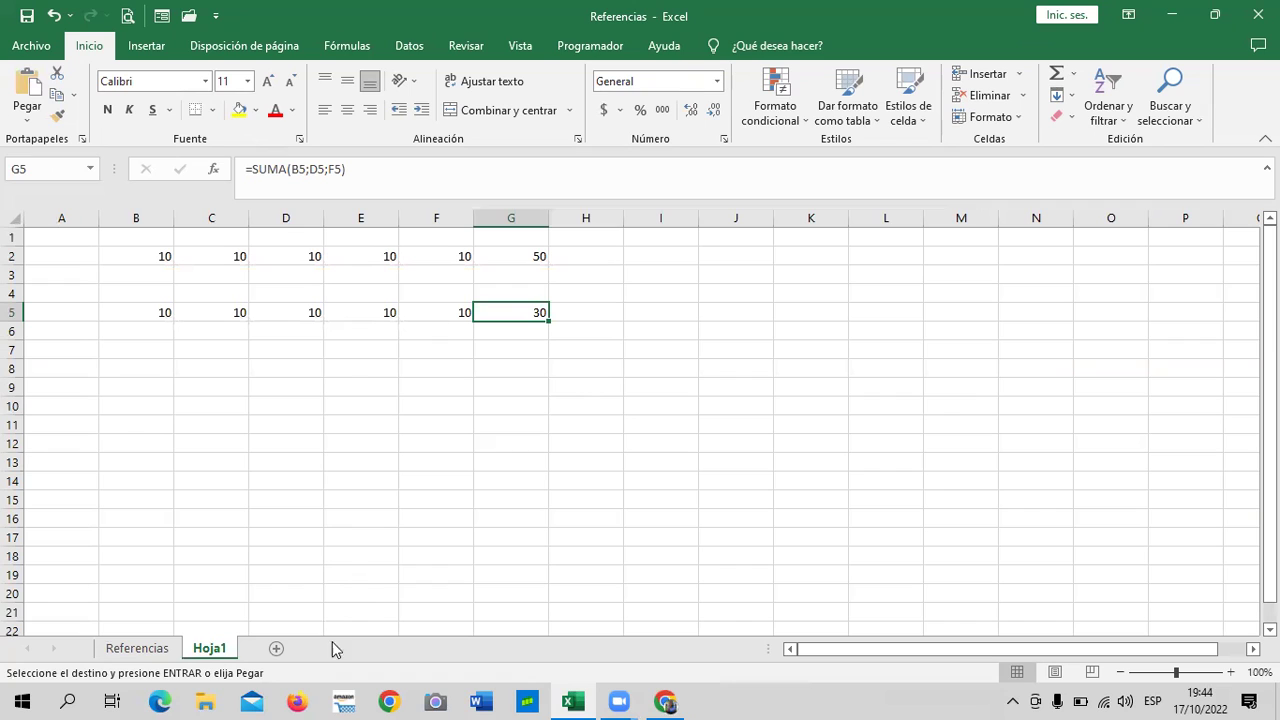
left_click(277, 649)
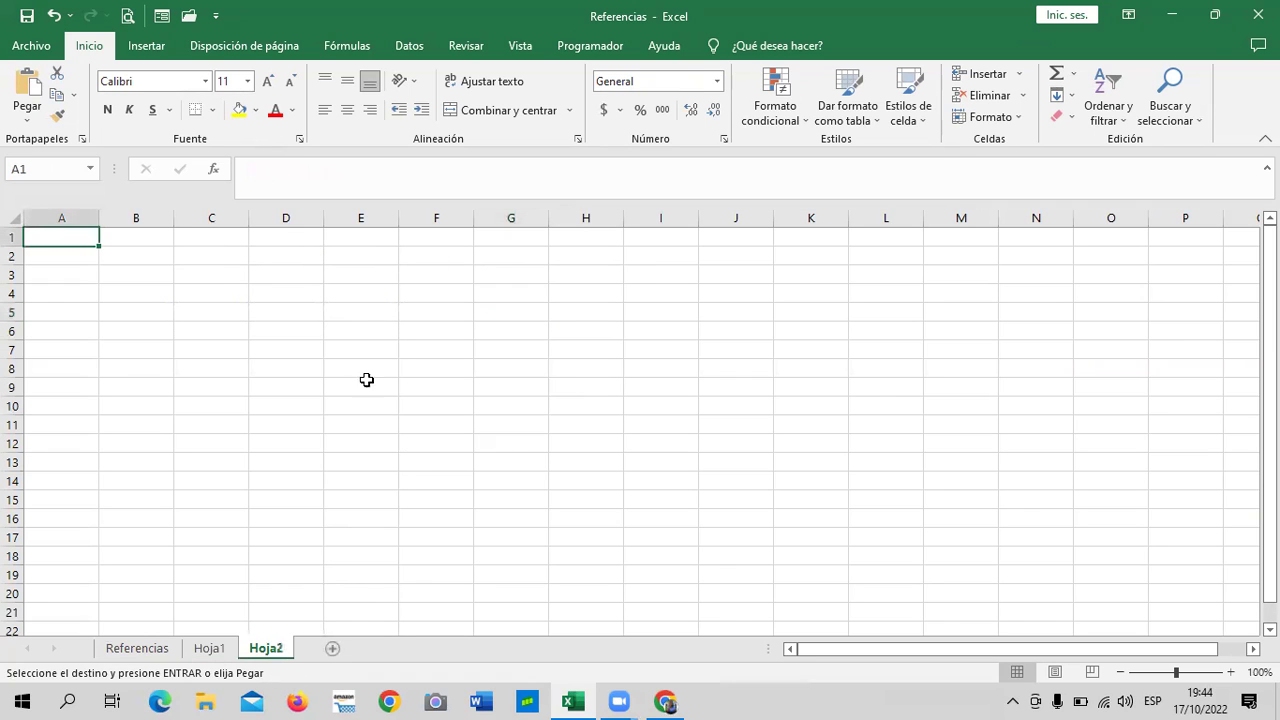
Paste the table at B2 on Hoja2 and widen columns B and C to fit.
left_click(121, 254)
right_click(149, 254)
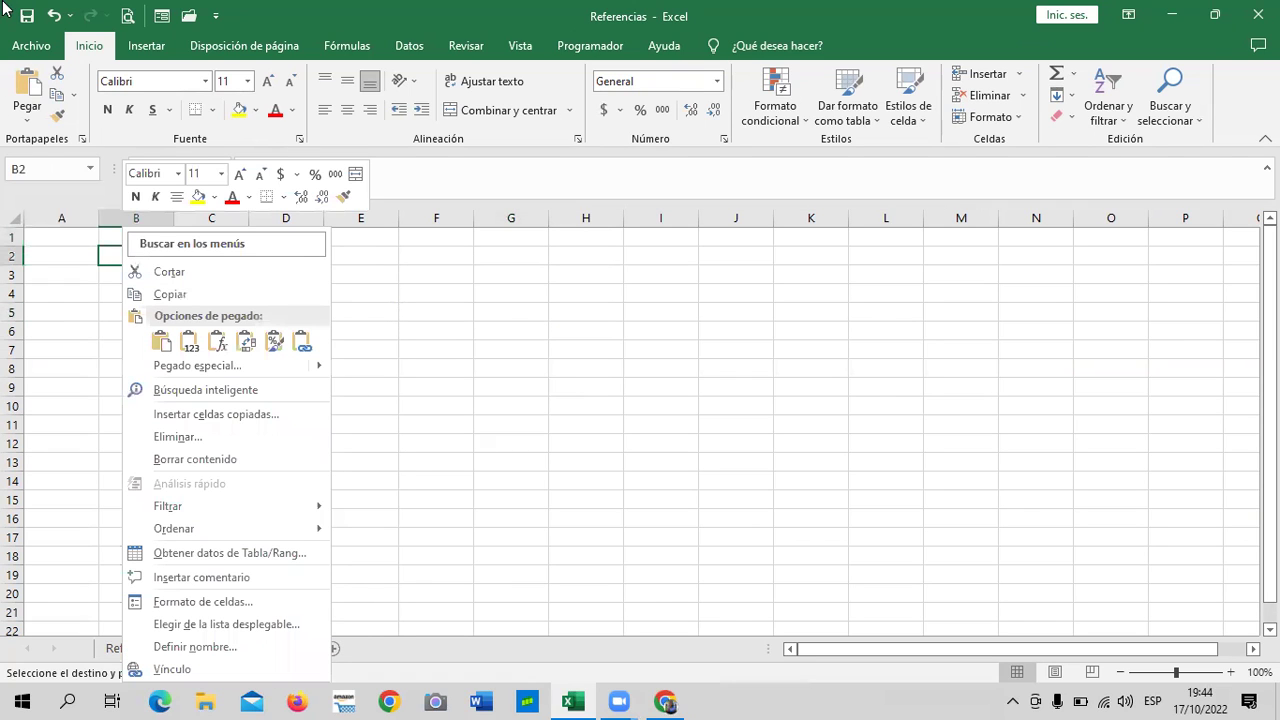
left_click(162, 345)
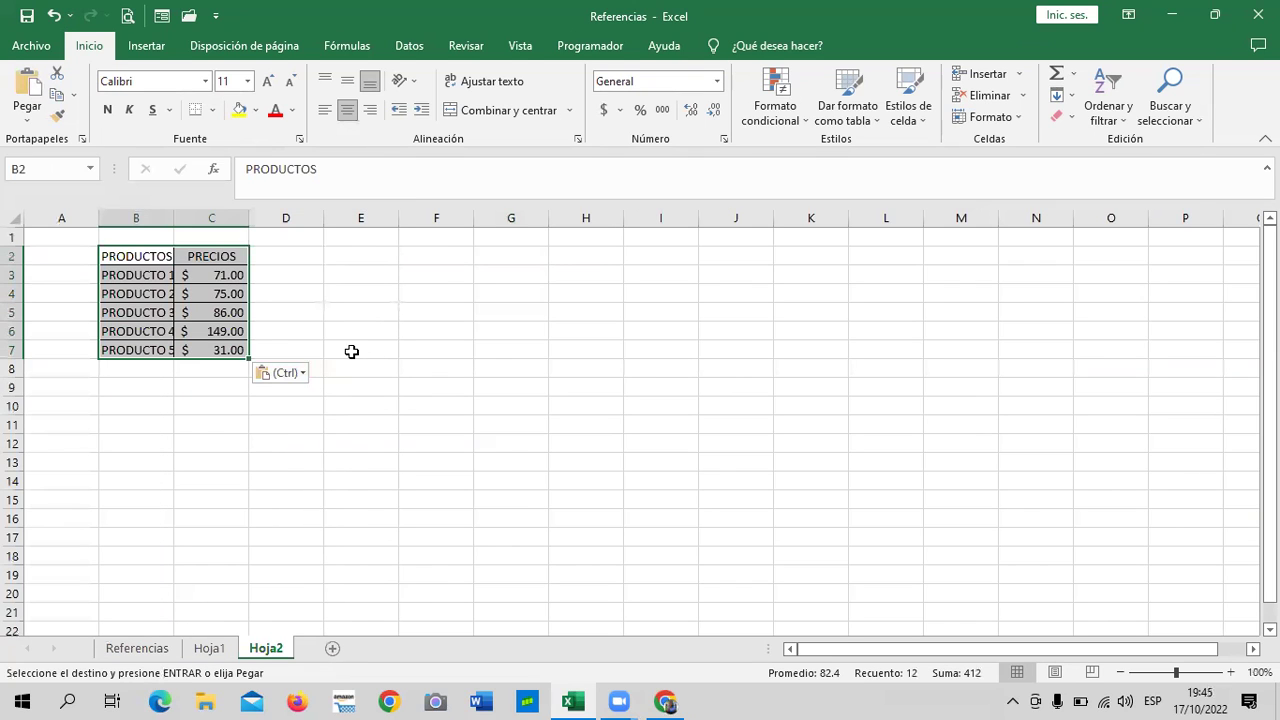
left_click_drag(173, 217, 235, 217)
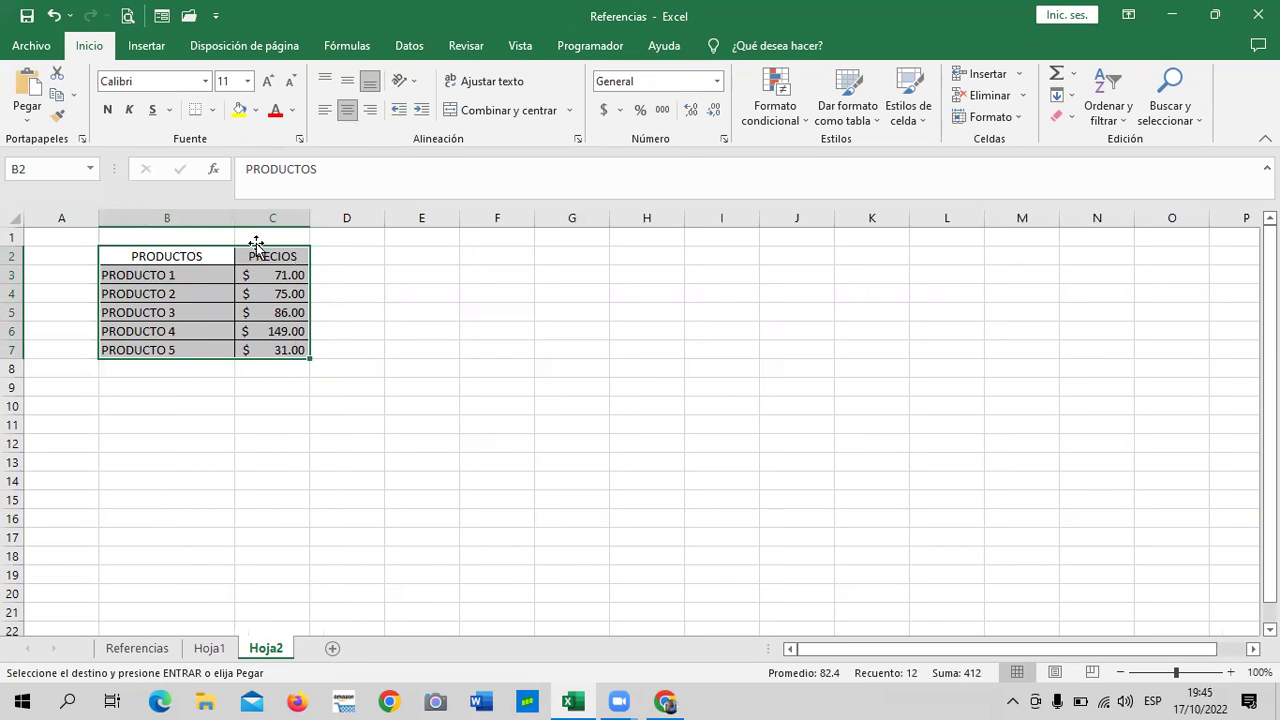
left_click_drag(313, 216, 326, 217)
left_click(494, 388)
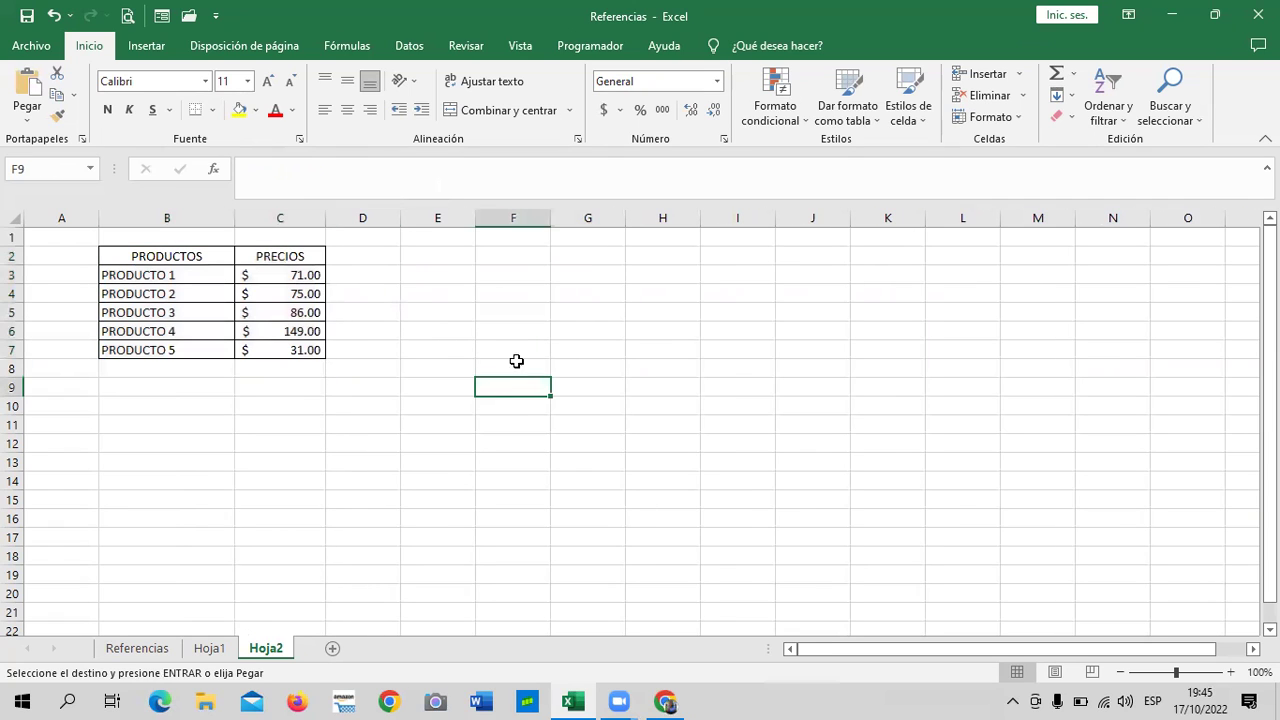
Give every cell in D2:D7 a border.
left_click_drag(362, 254, 366, 352)
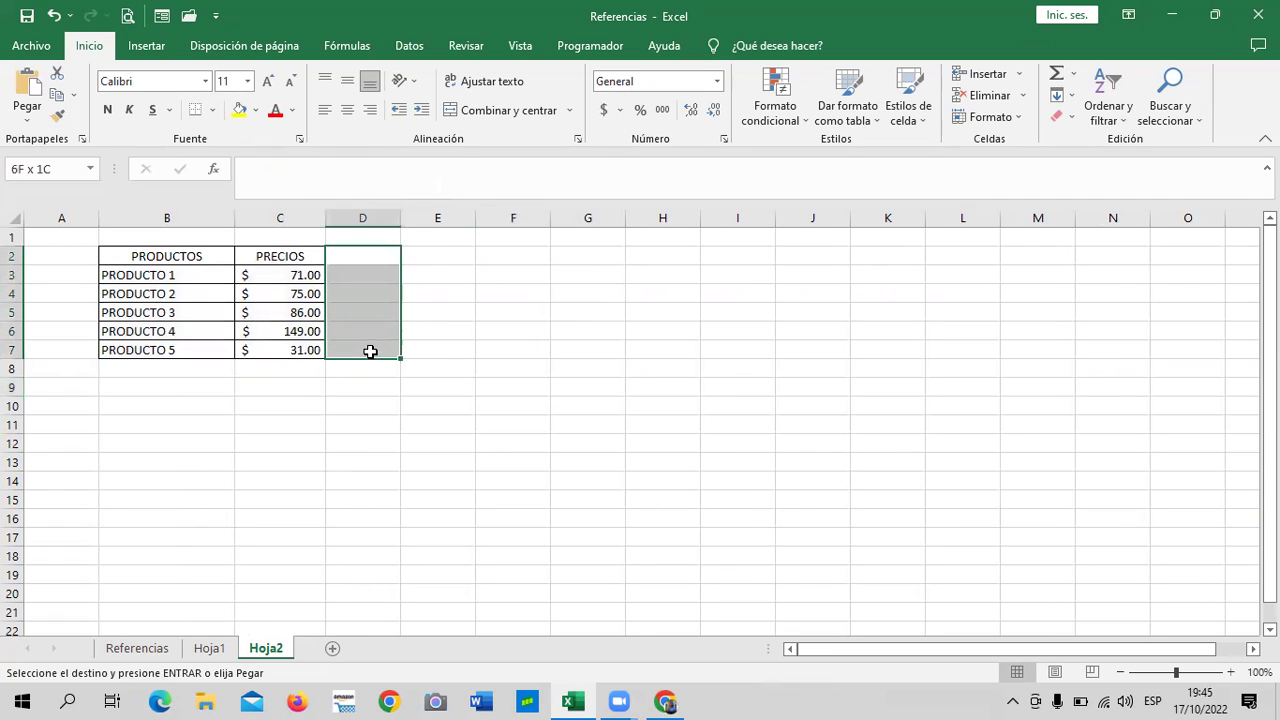
left_click(212, 110)
left_click(266, 274)
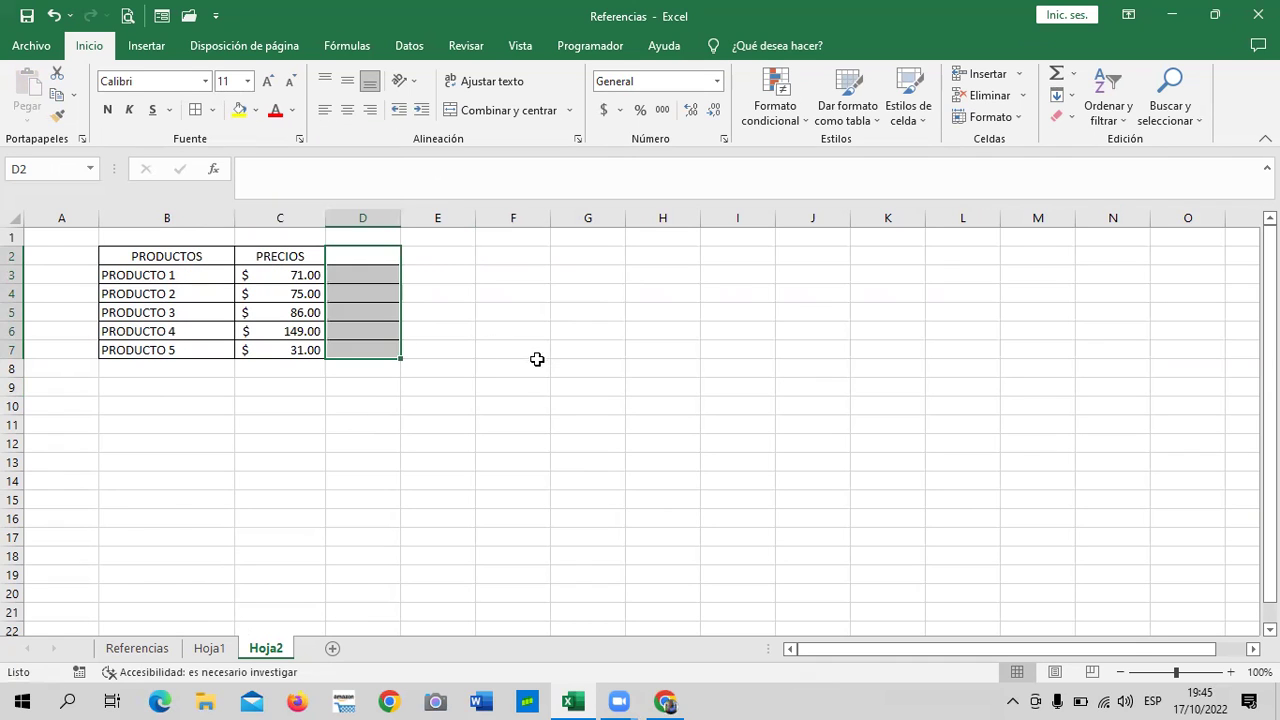
left_click(537, 362)
Enter the label IVA in F2 and 13 in G2.
left_click(498, 256)
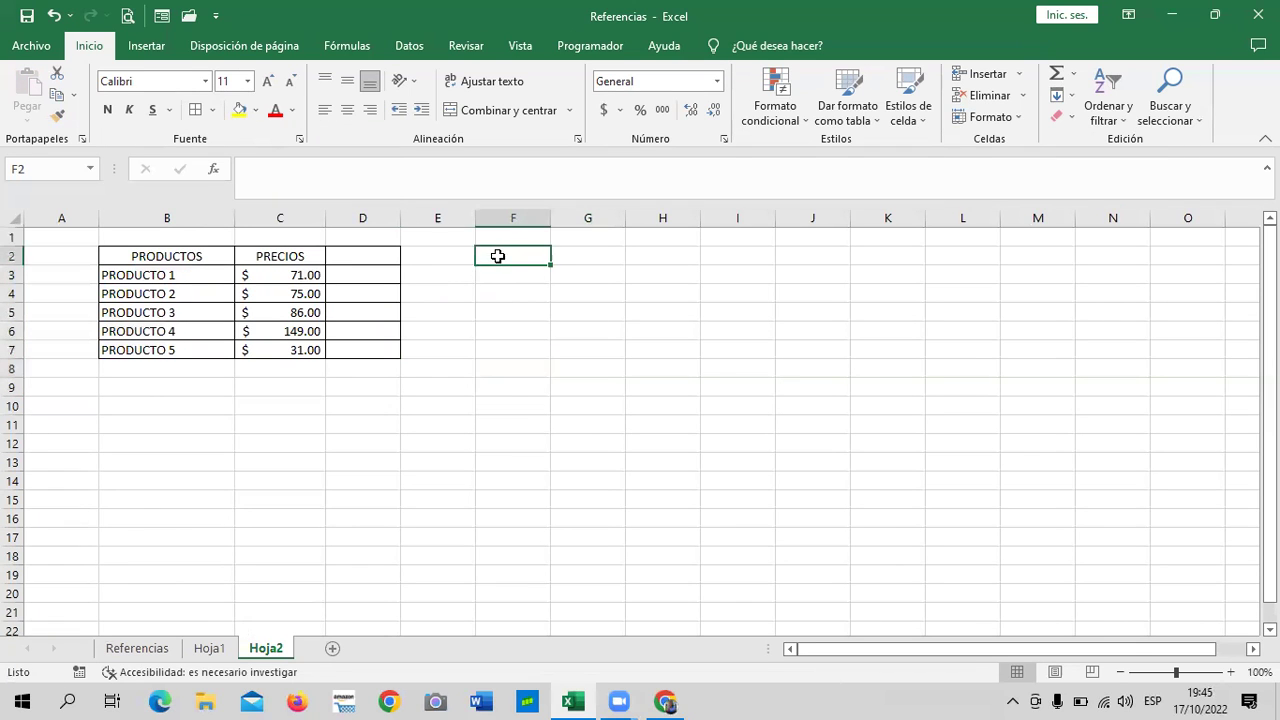
left_click(370, 254)
left_click(497, 258)
type("iva")
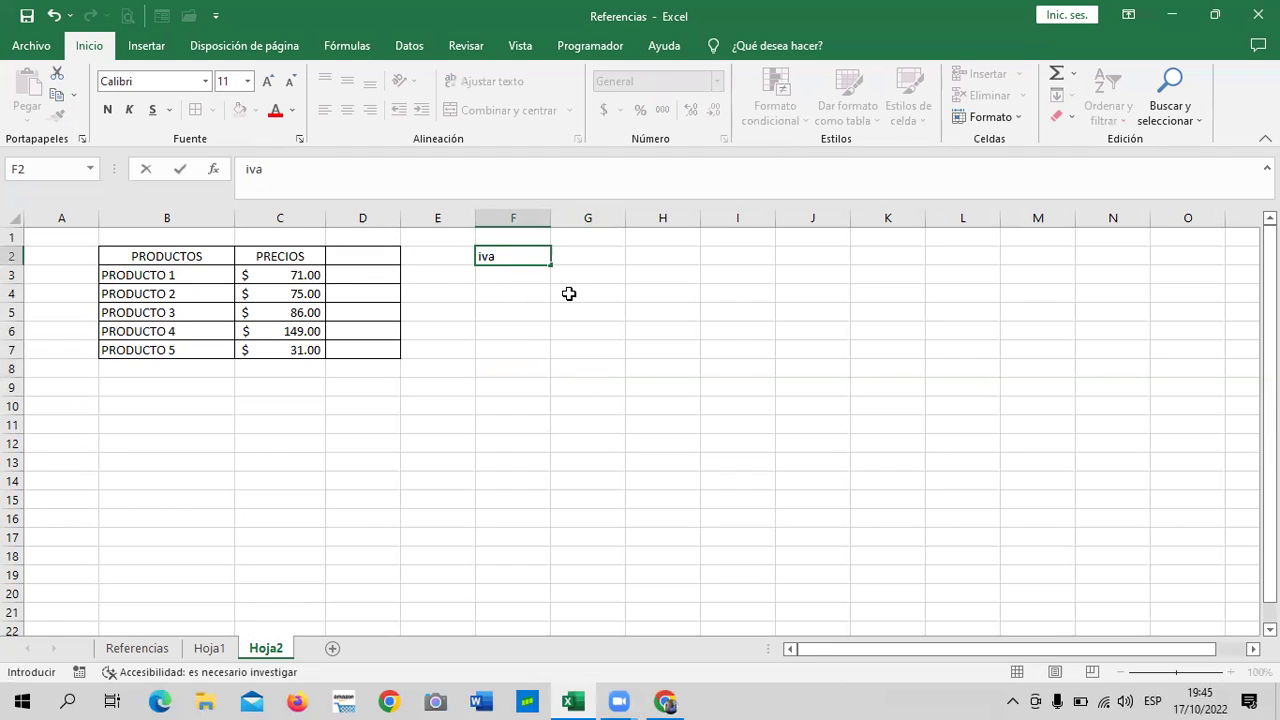
key("BackSpace")
key("BackSpace")
key("Caps_Lock")
type("I")
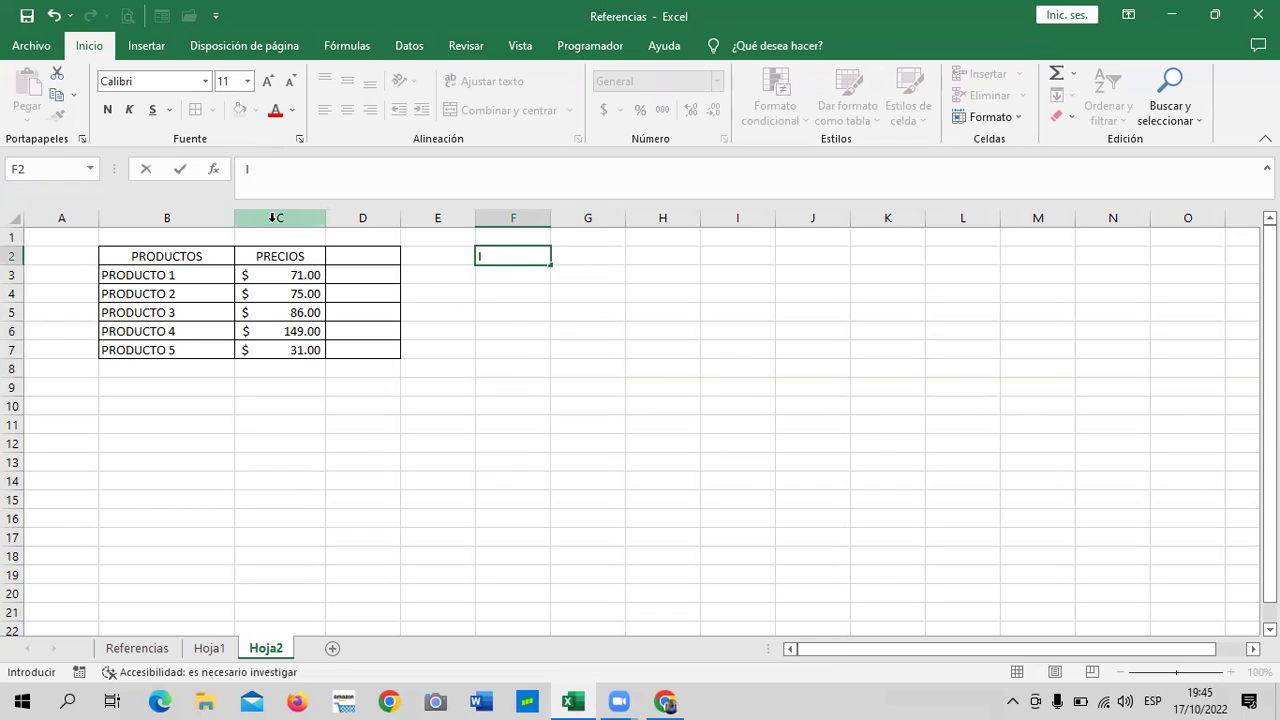
type("VA")
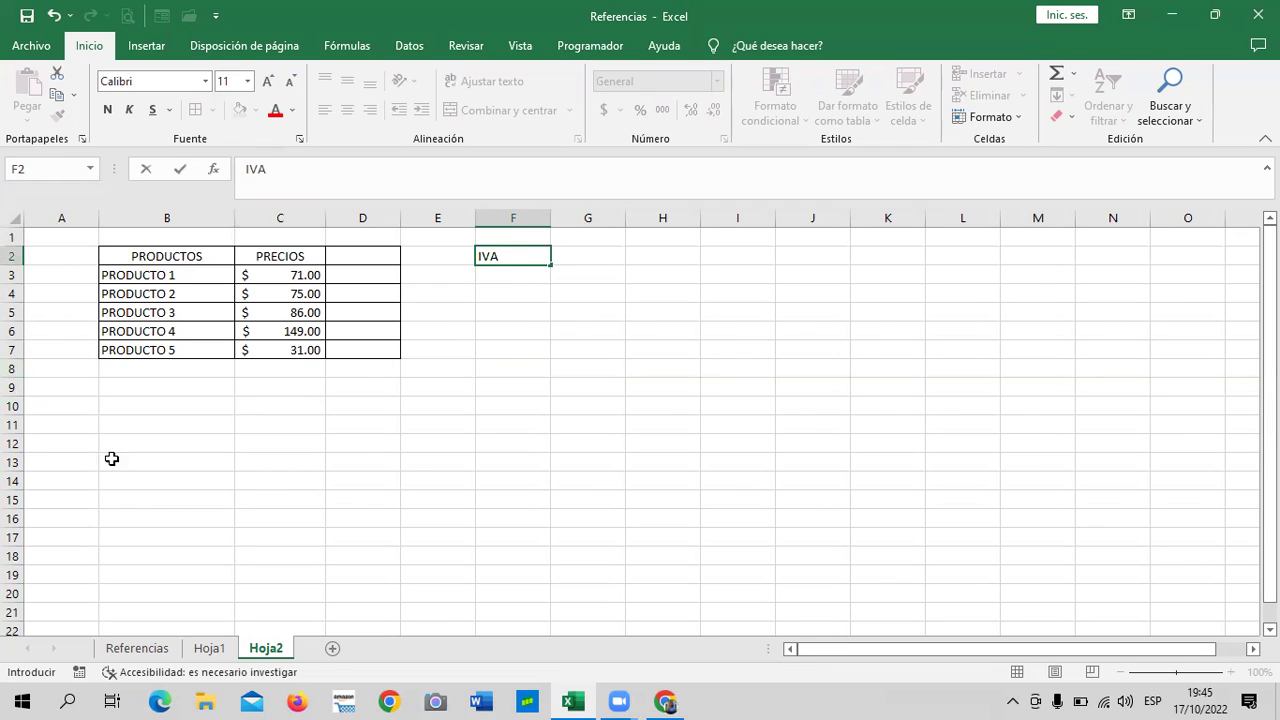
left_click(608, 250)
type("13")
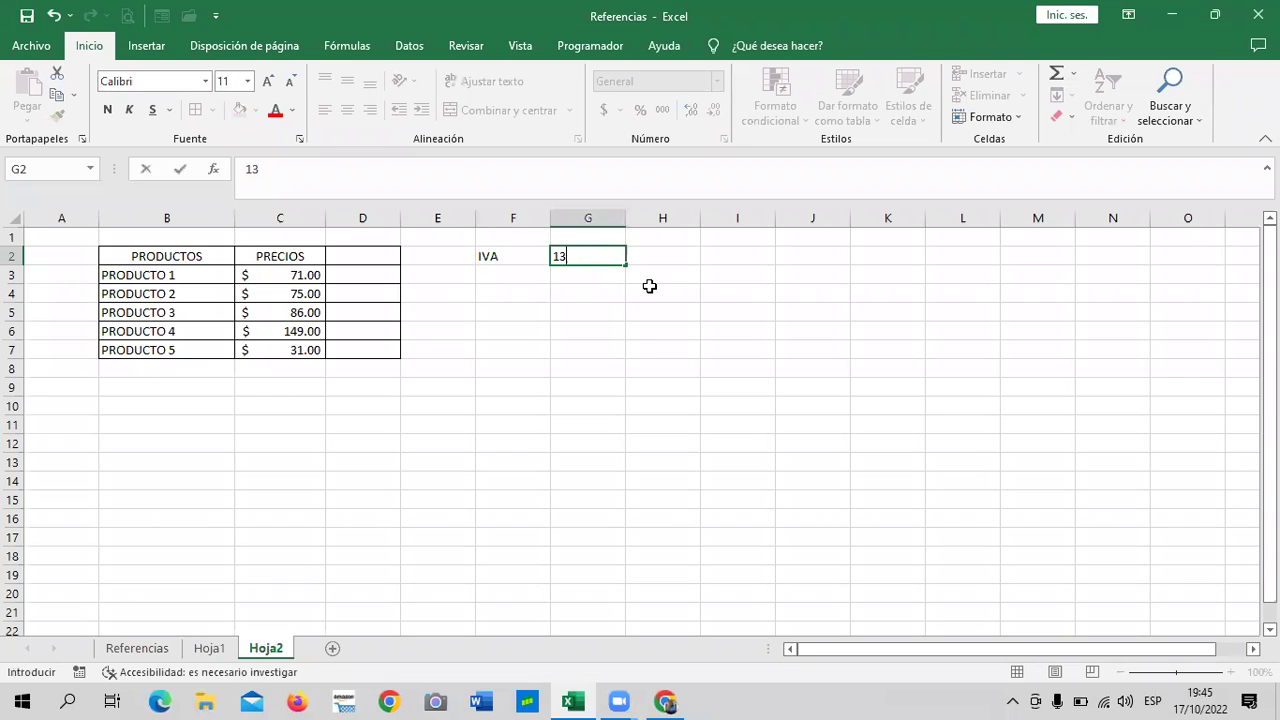
key("Return")
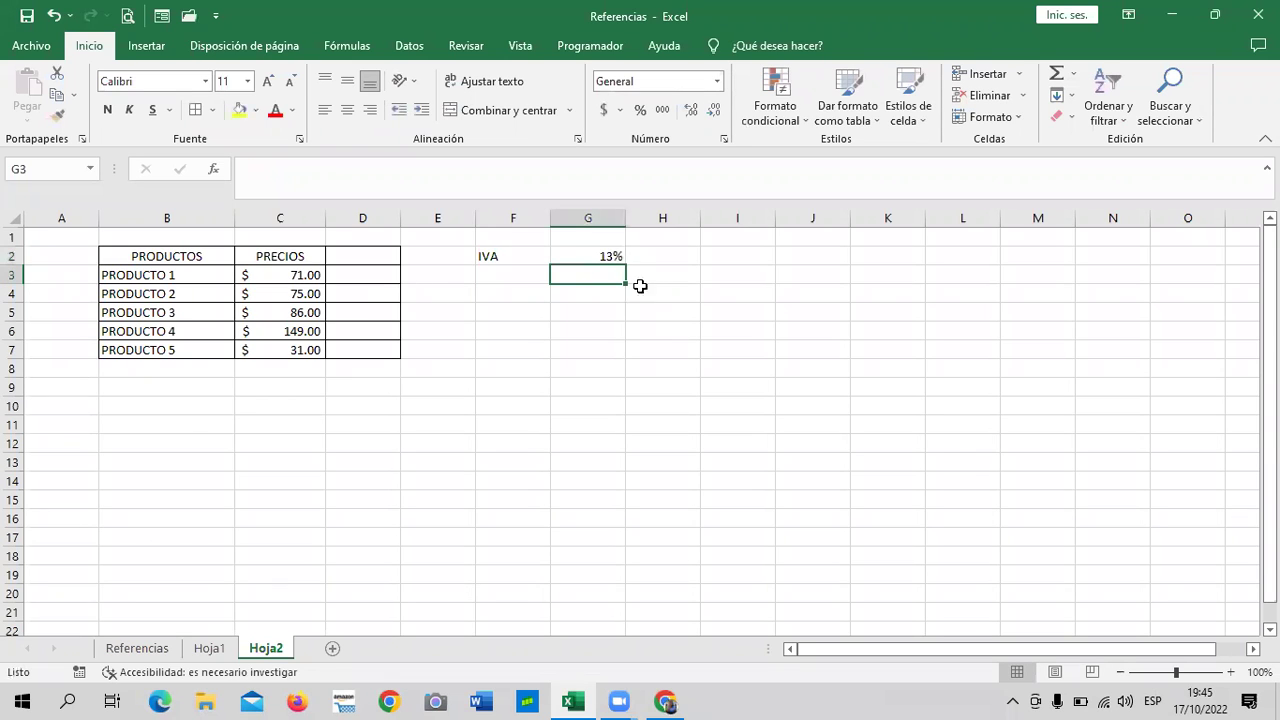
Enter IVA as the heading of column D in D2.
left_click(280, 276)
left_click(359, 344)
left_click(354, 252)
type("PRECIO CON I")
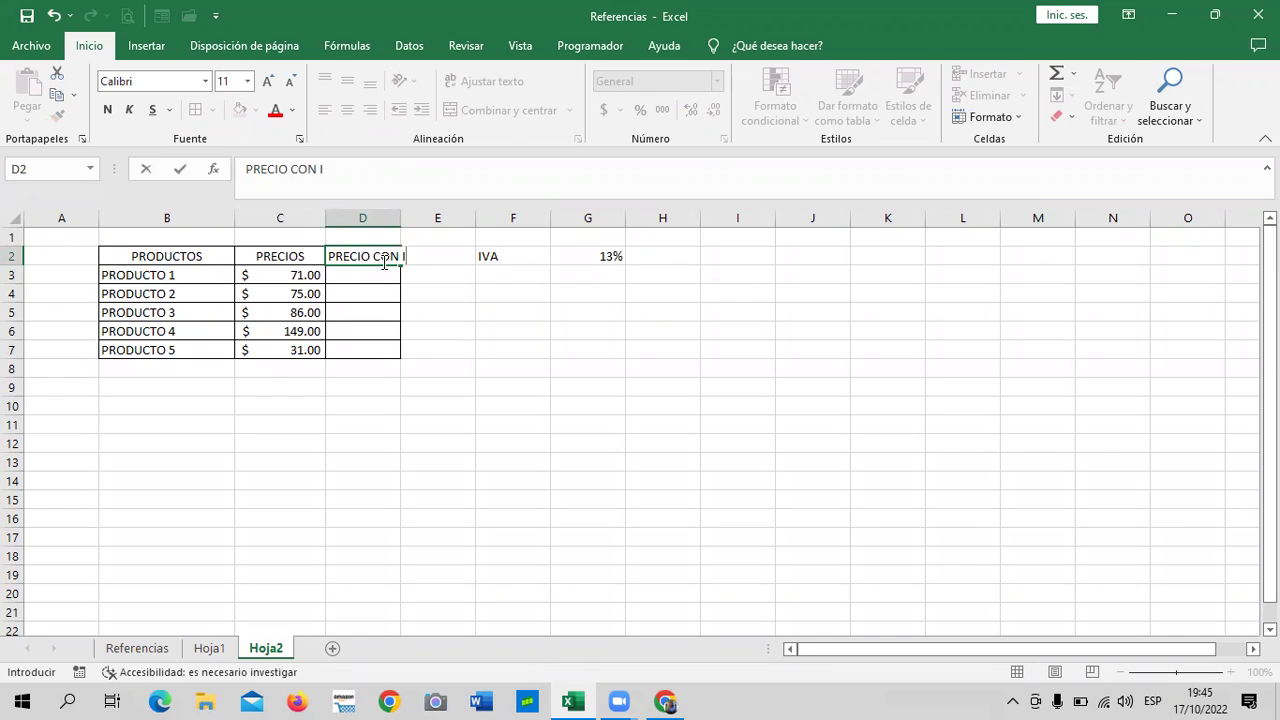
key("BackSpace")
key("BackSpace")
key("BackSpace")
key("BackSpace")
key("BackSpace")
type("IVA")
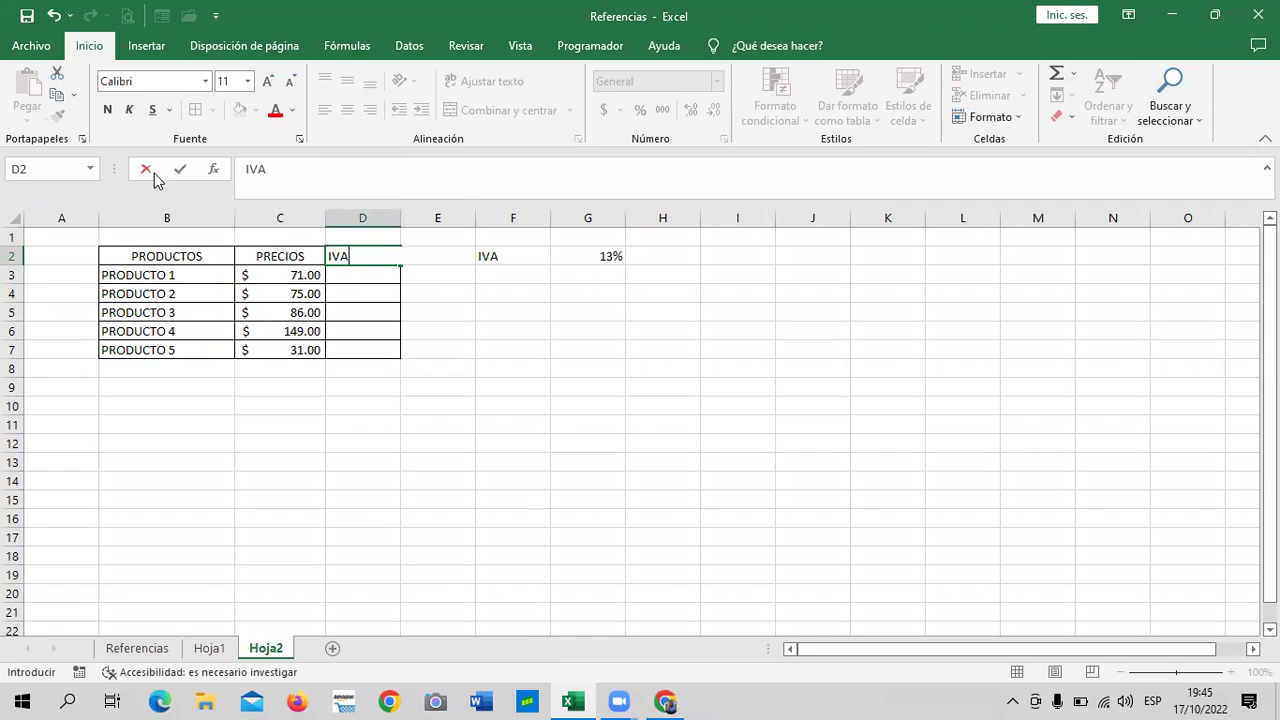
key("Return")
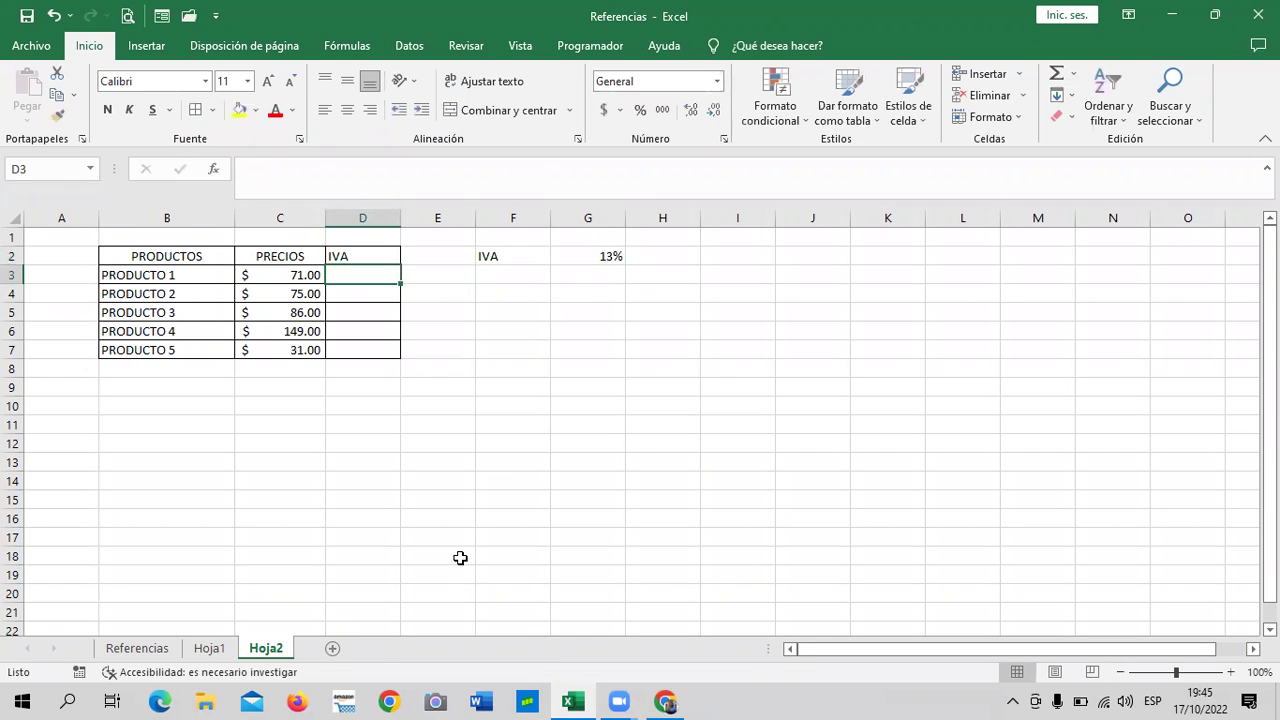
left_click(512, 443)
Zoom in and apply the green Énfasis6 cell style to F2:G2.
left_click_drag(200, 256, 357, 349)
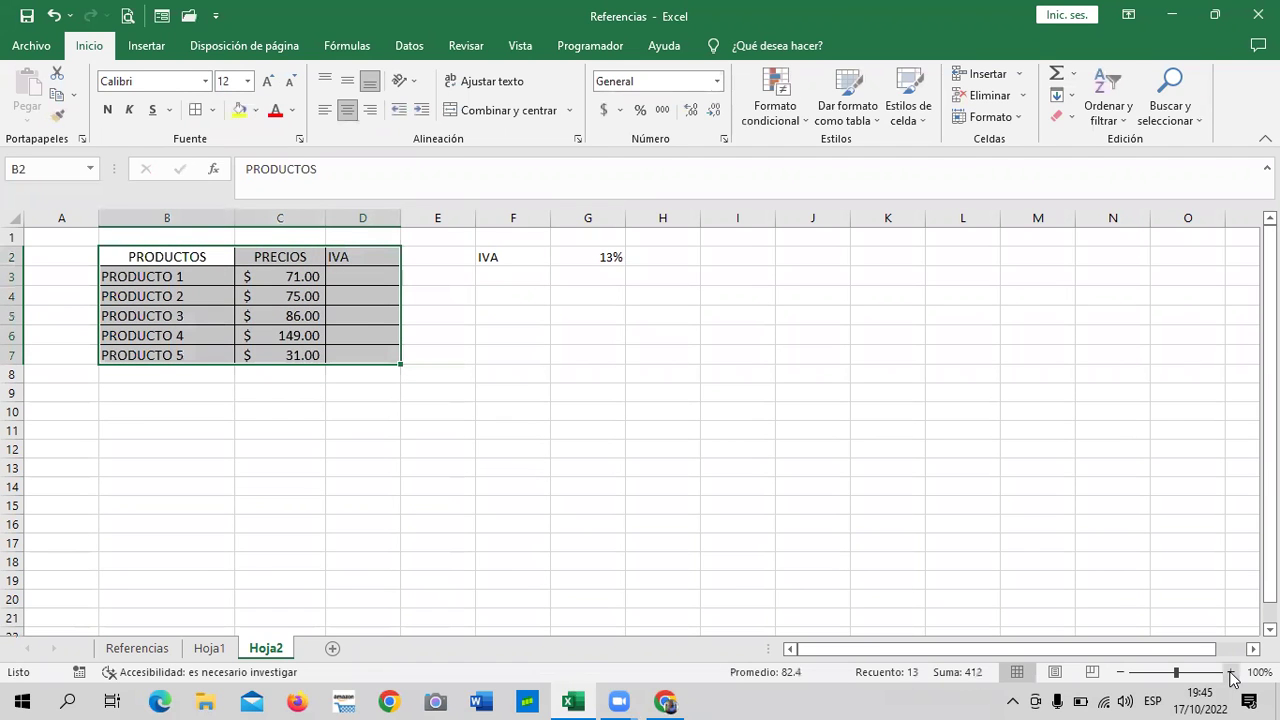
left_click(1232, 673)
left_click(1232, 673)
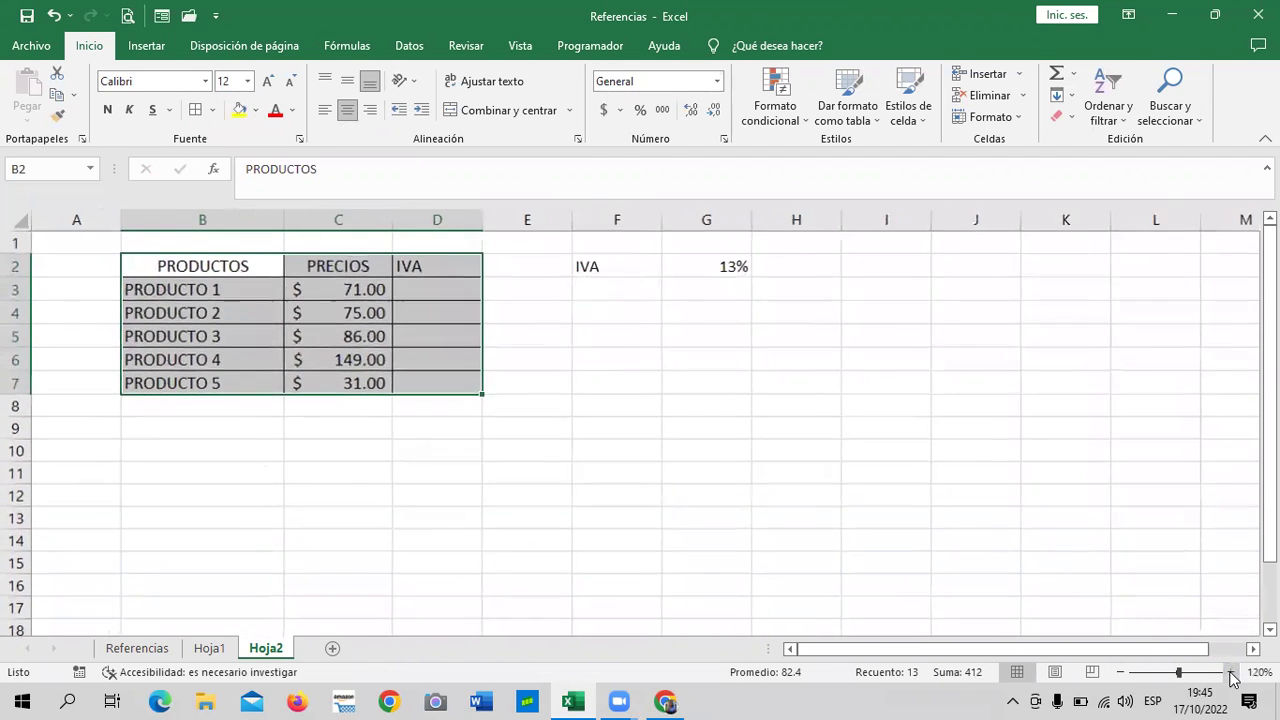
left_click(1232, 673)
left_click(868, 465)
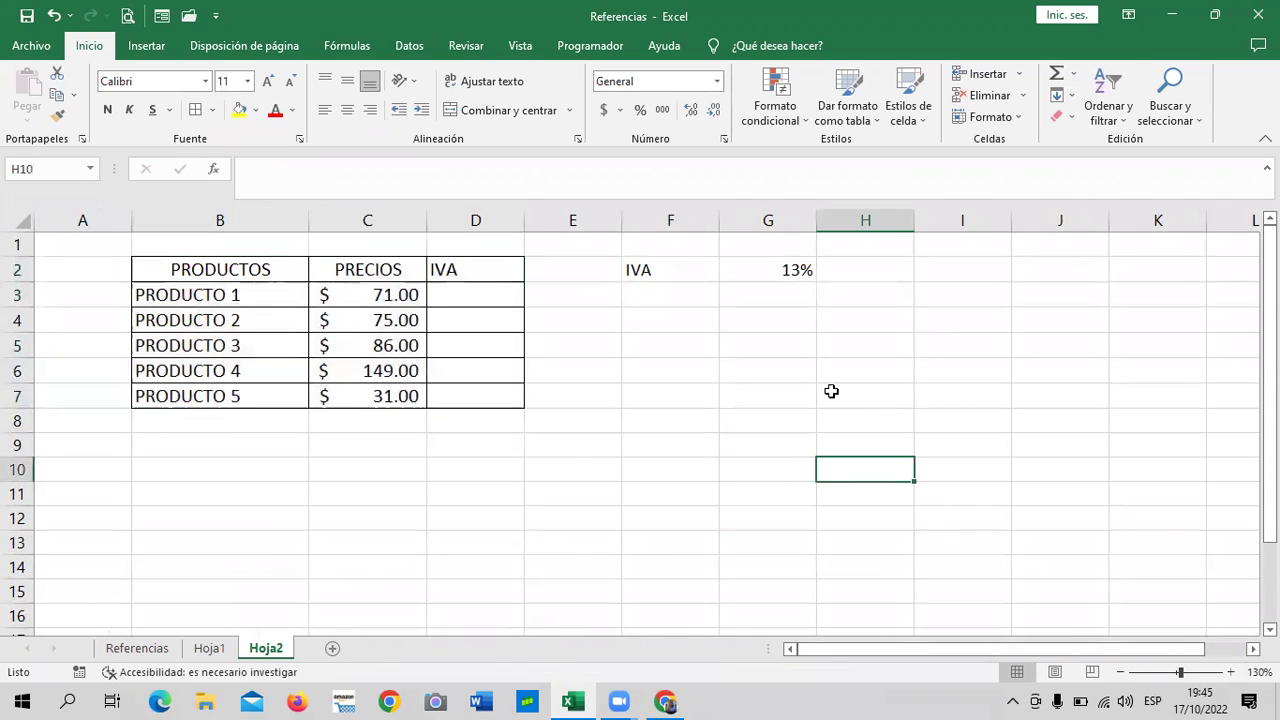
left_click_drag(674, 269, 765, 268)
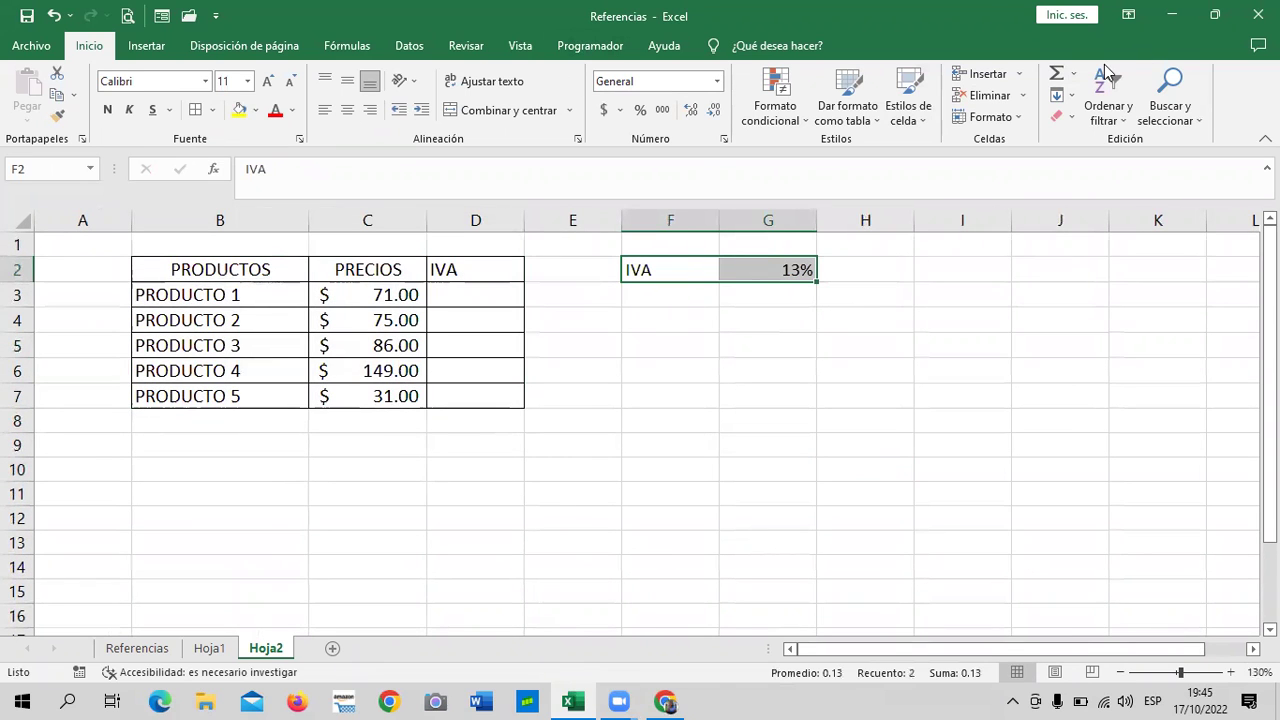
left_click(913, 118)
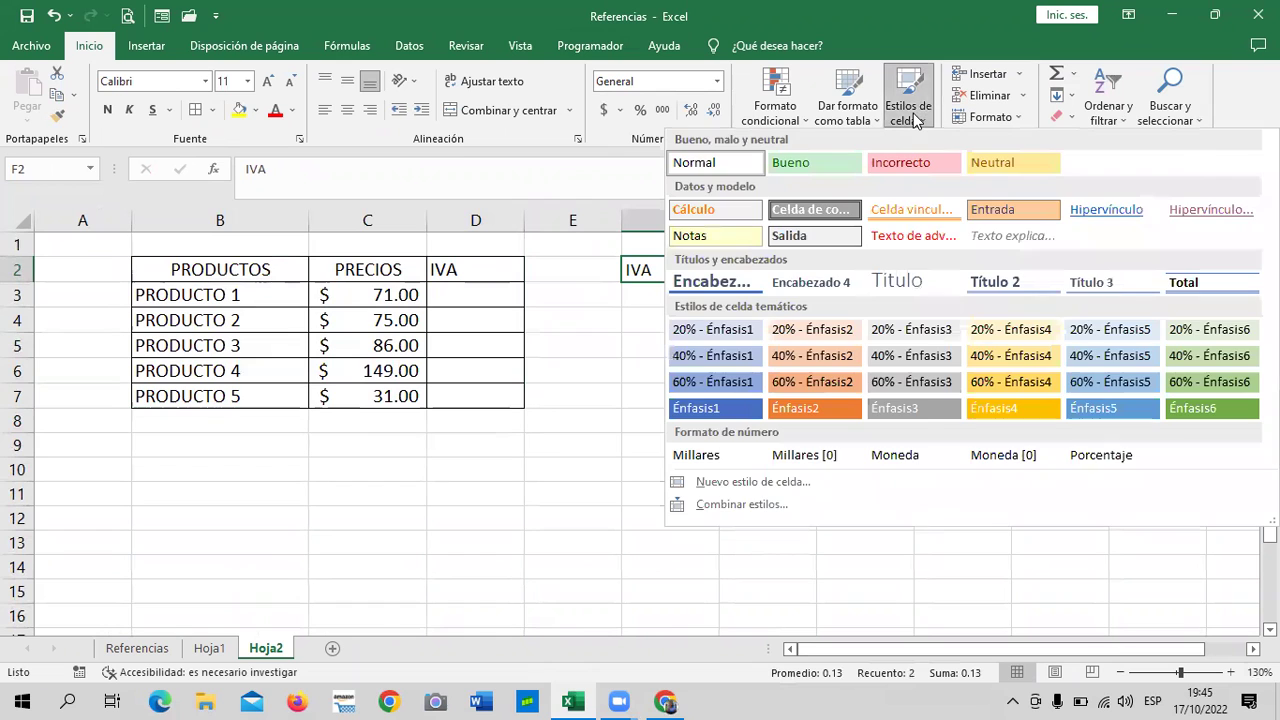
left_click(1192, 411)
left_click(958, 419)
Center the IVA and 13% cells and the D2 IVA heading.
left_click_drag(691, 269, 756, 266)
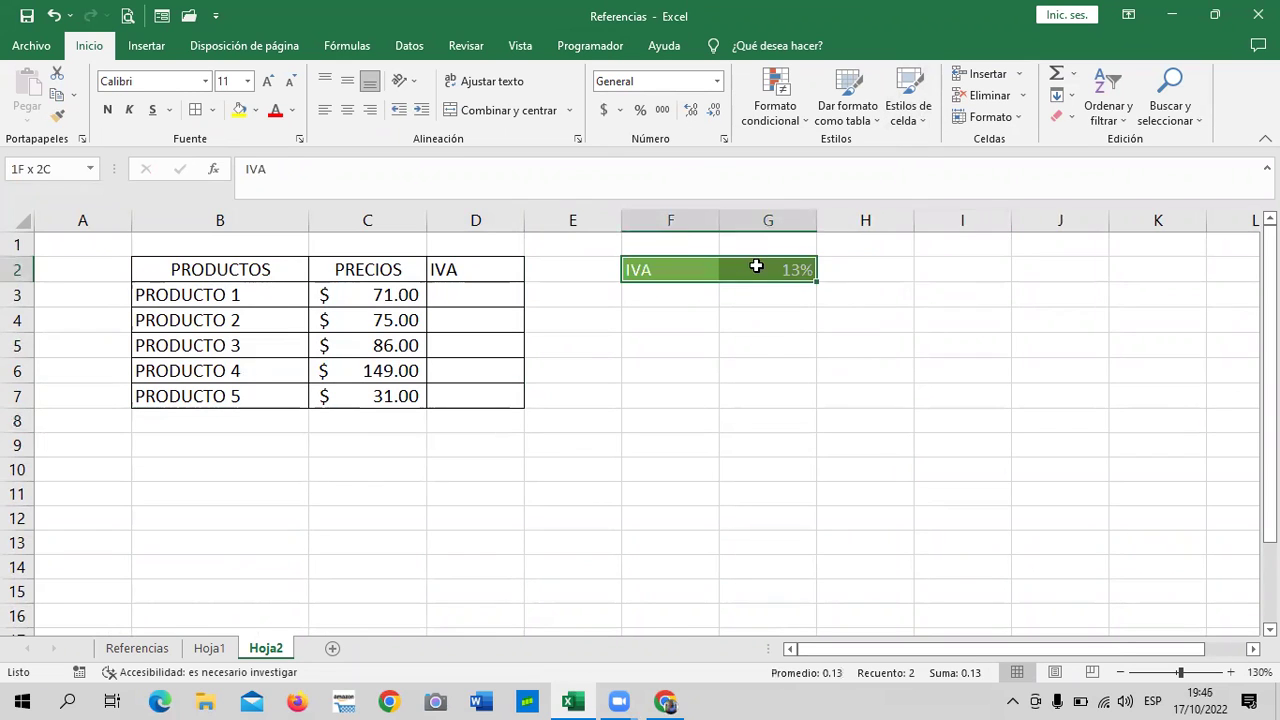
left_click(347, 110)
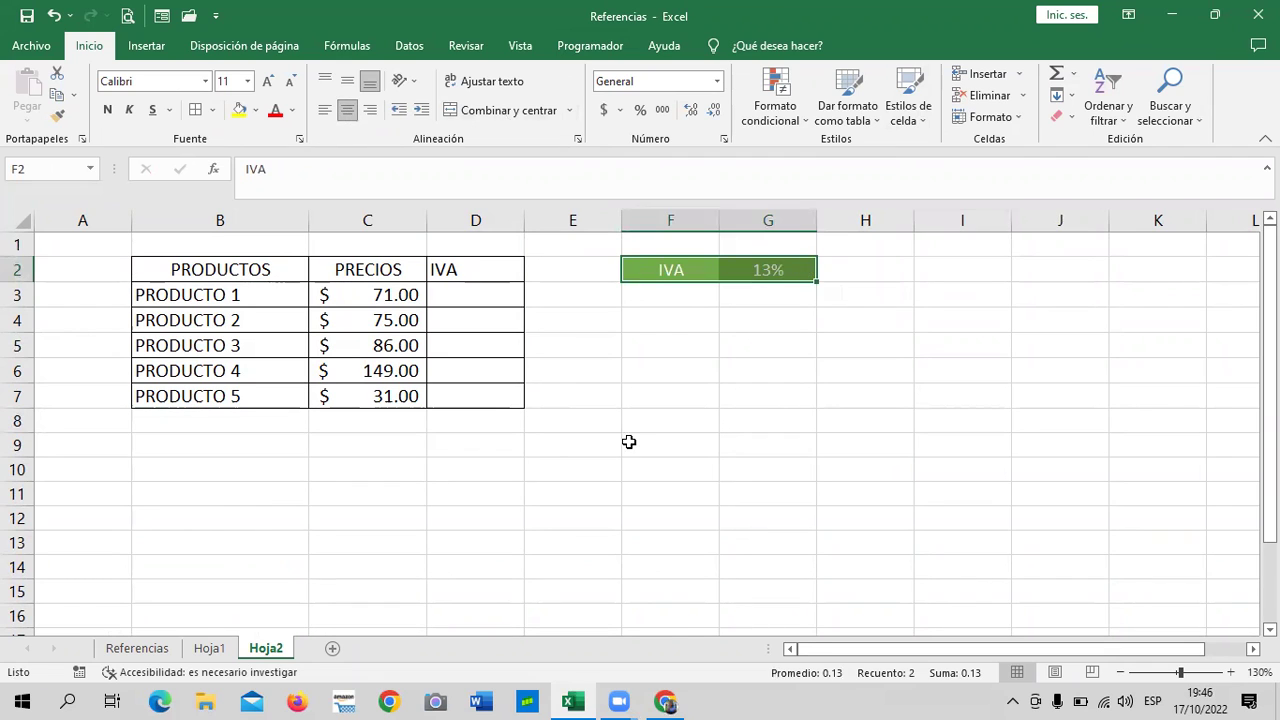
left_click(629, 442)
left_click(460, 270)
left_click(347, 110)
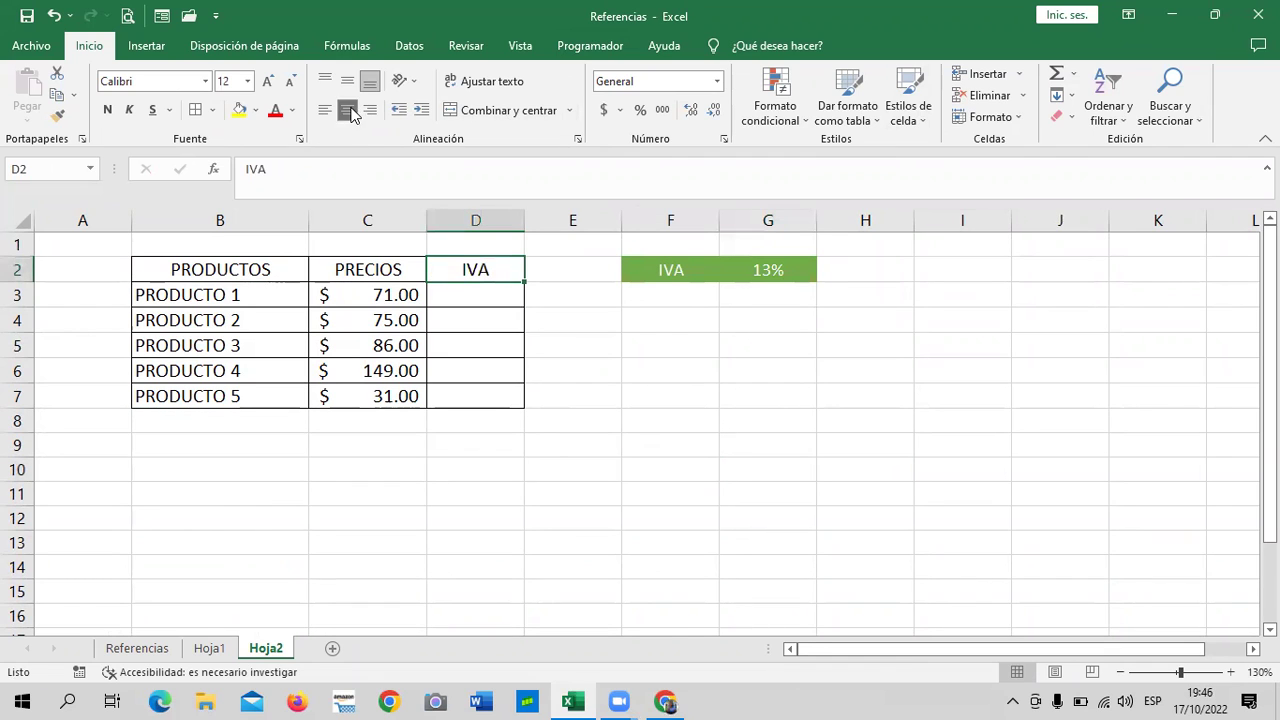
left_click(695, 421)
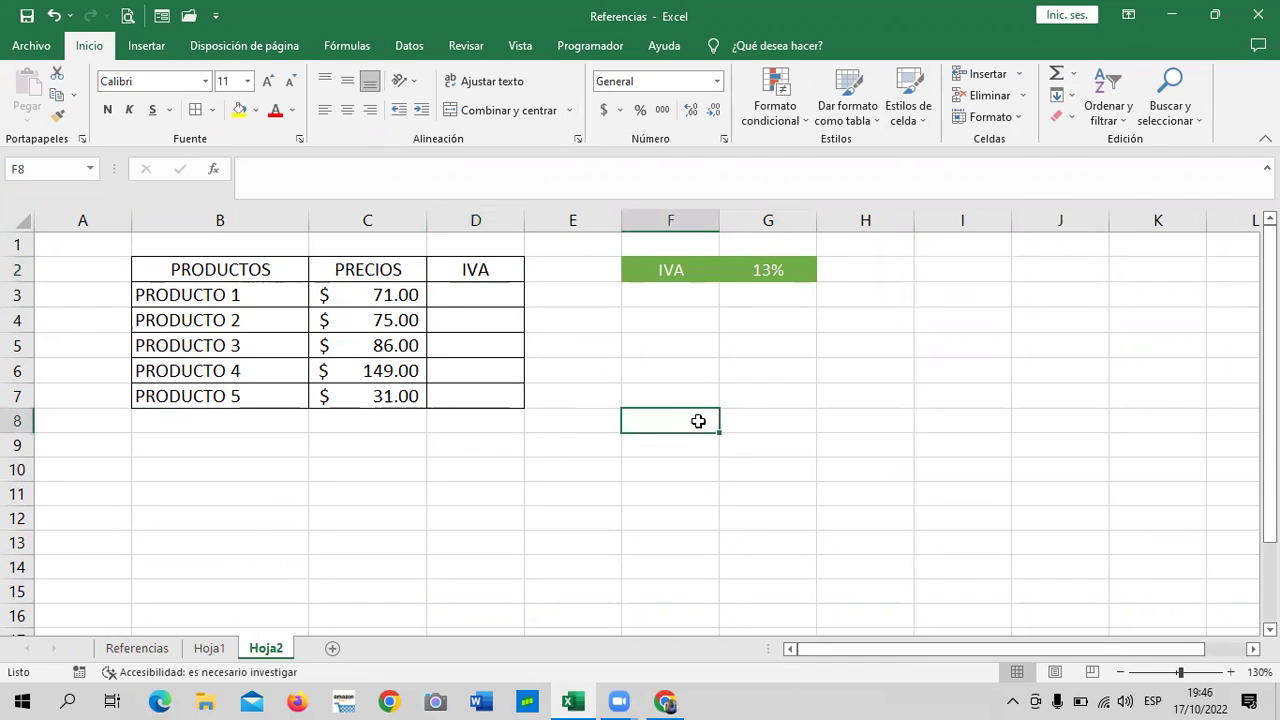
Start a formula in D3, the IVA cell for Producto 1.
left_click(503, 299)
left_click_drag(798, 428, 775, 395)
left_click(479, 299)
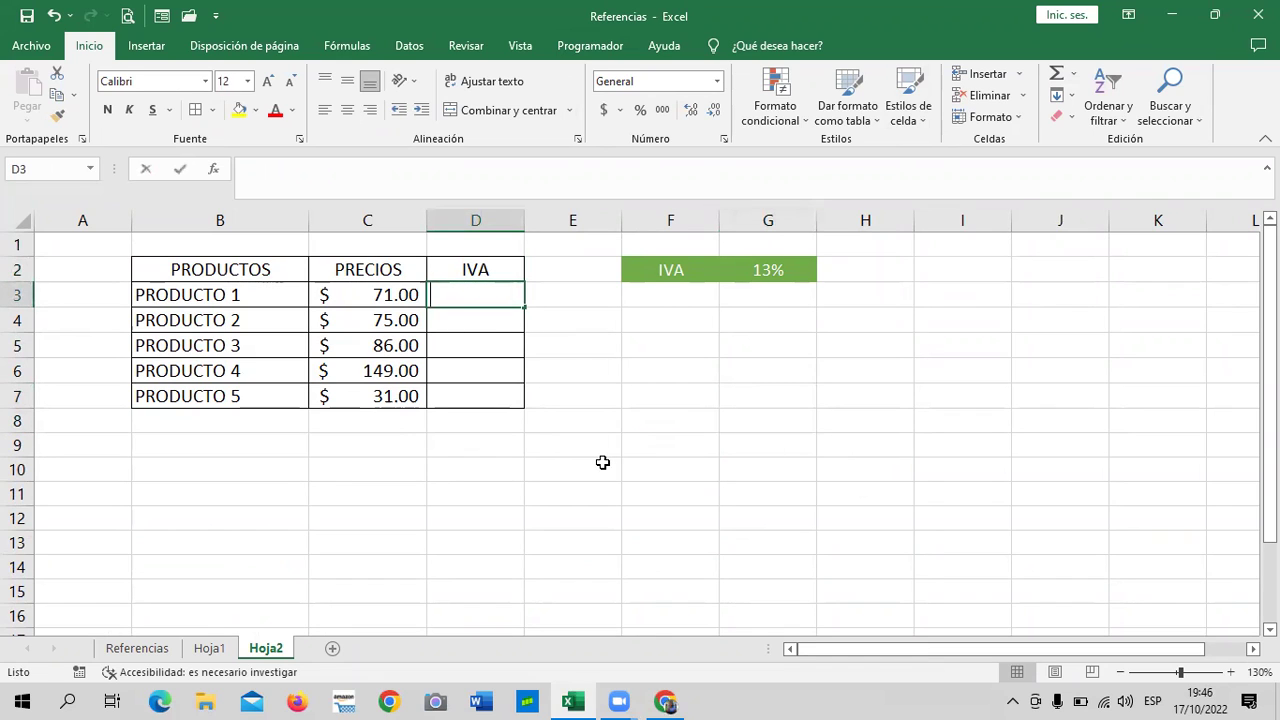
type("=")
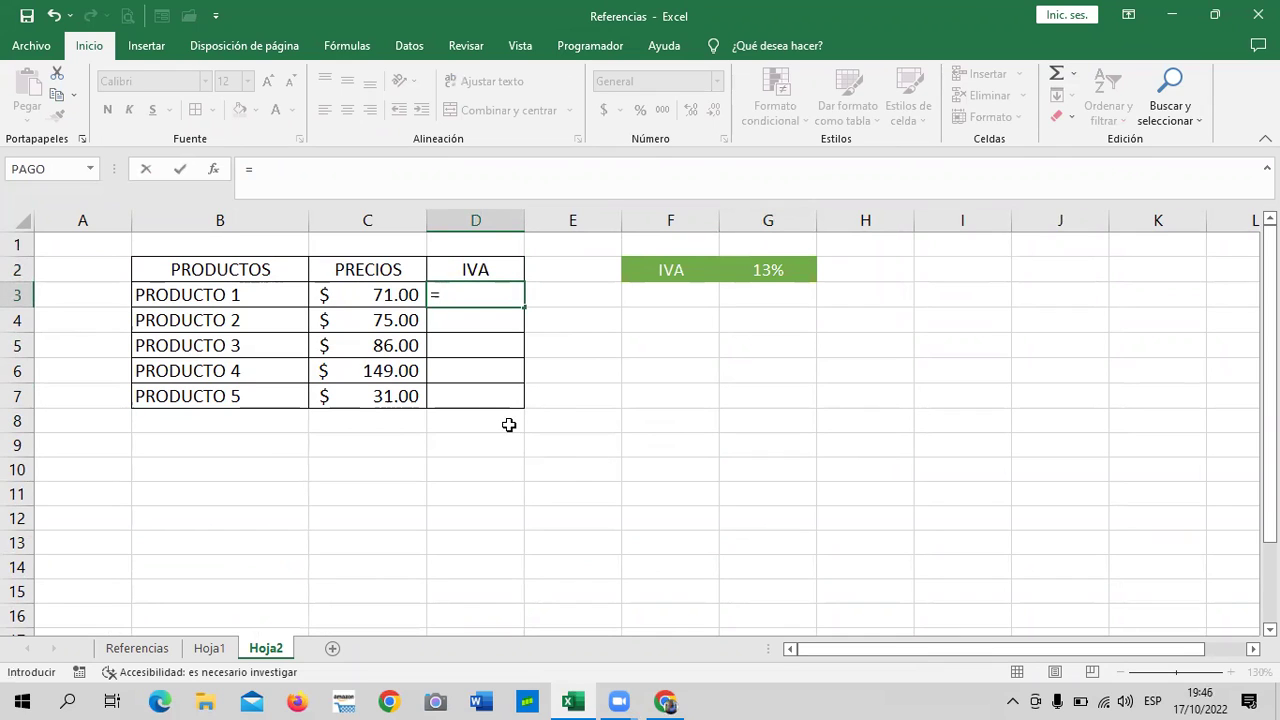
Enter =C3*13% in D3 for Producto 1's IVA.
left_click(360, 297)
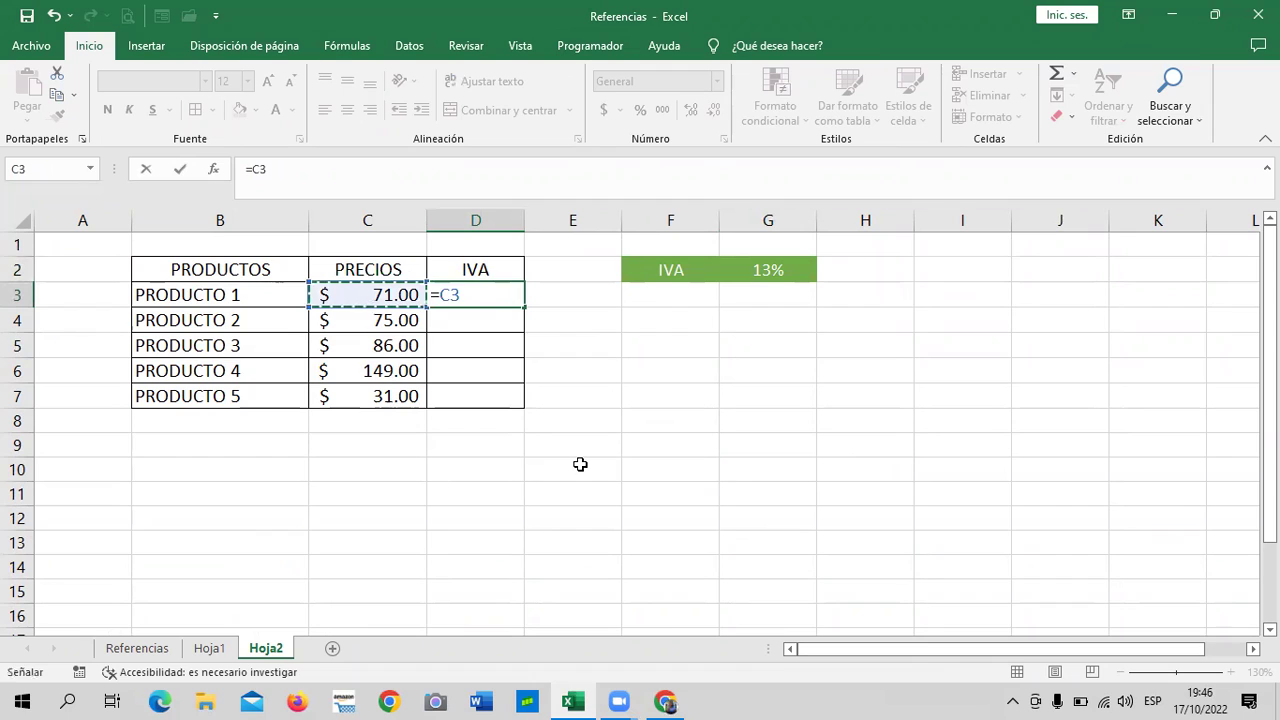
type("*")
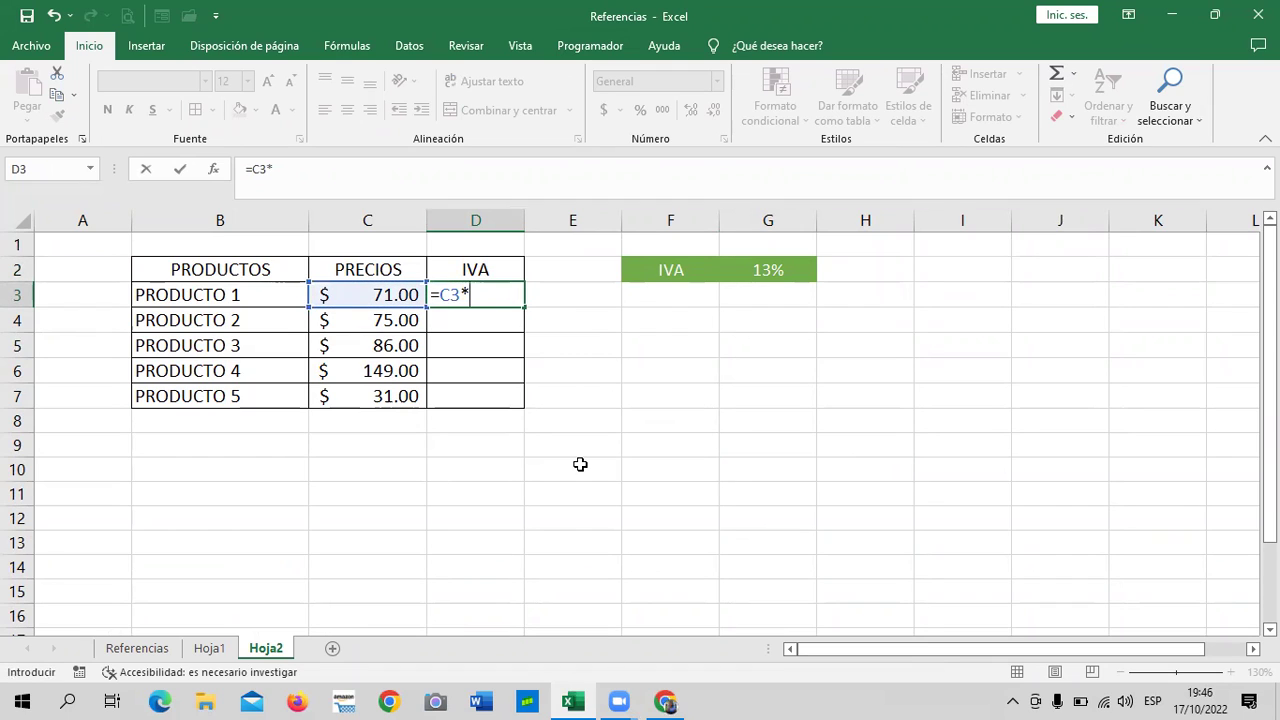
type("13")
type("%")
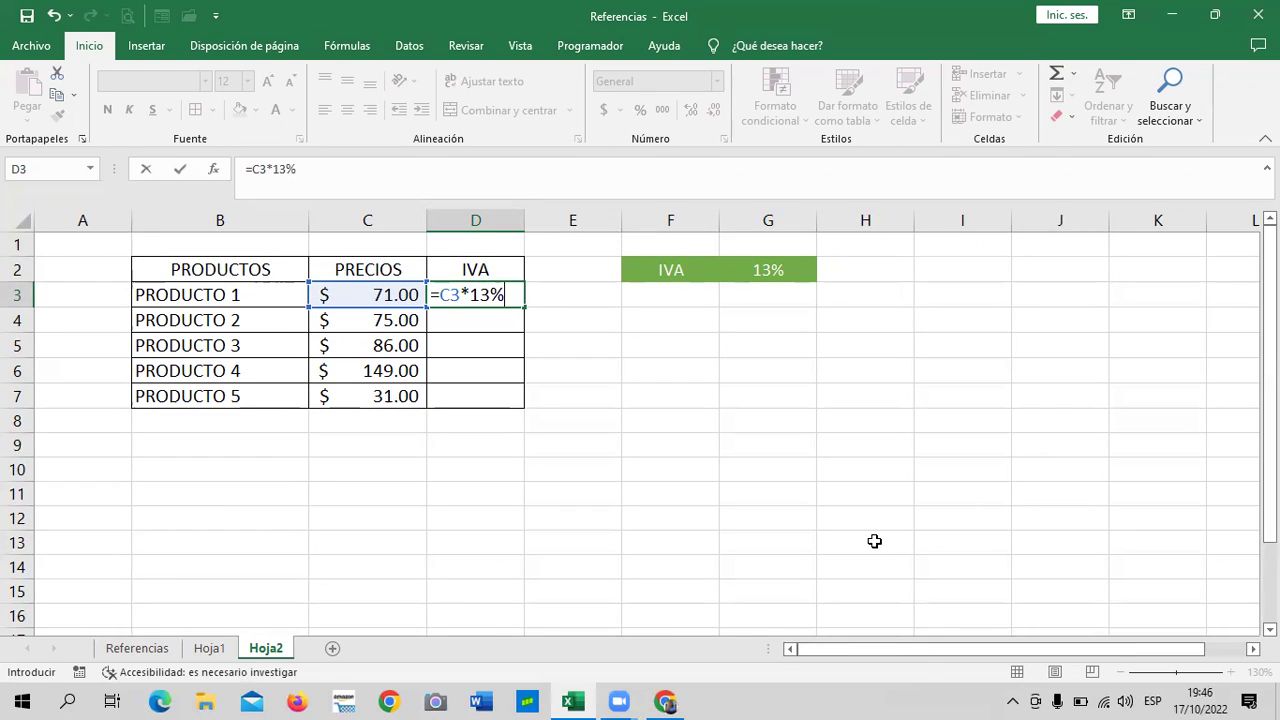
key("Return")
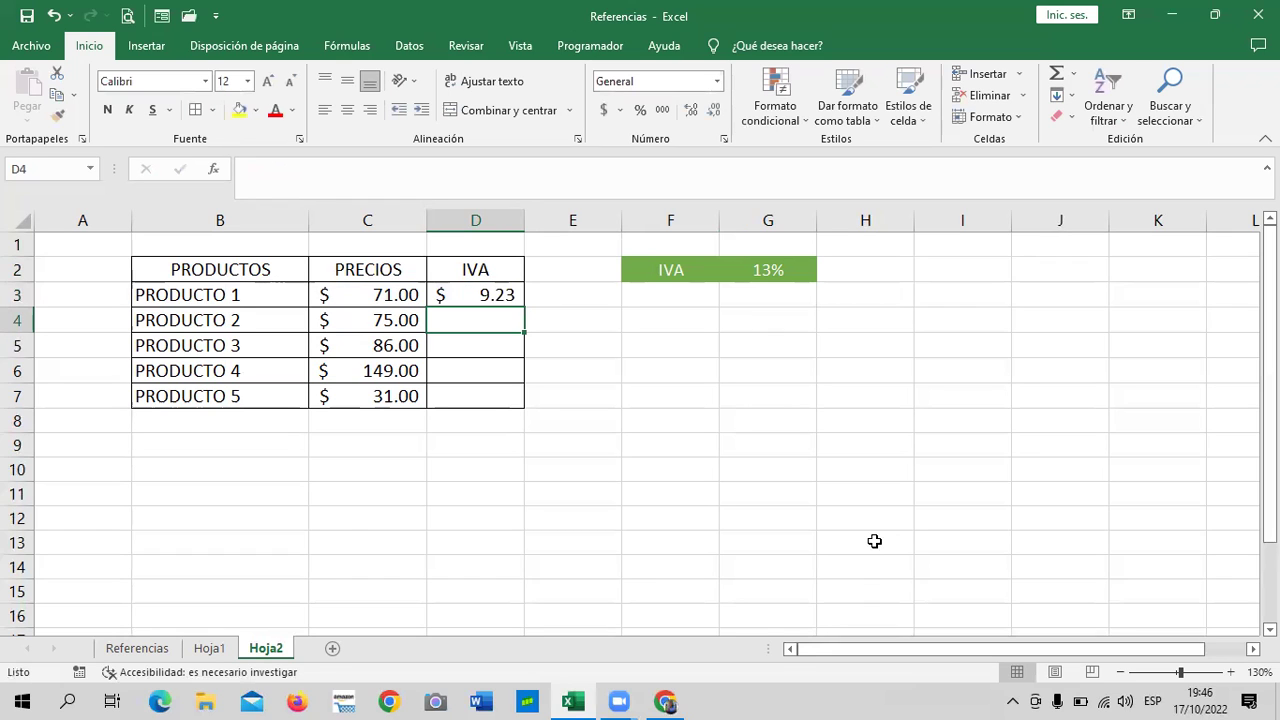
Fill the D3 IVA formula down to D7 for Producto 5.
left_click(643, 400)
left_click(476, 295)
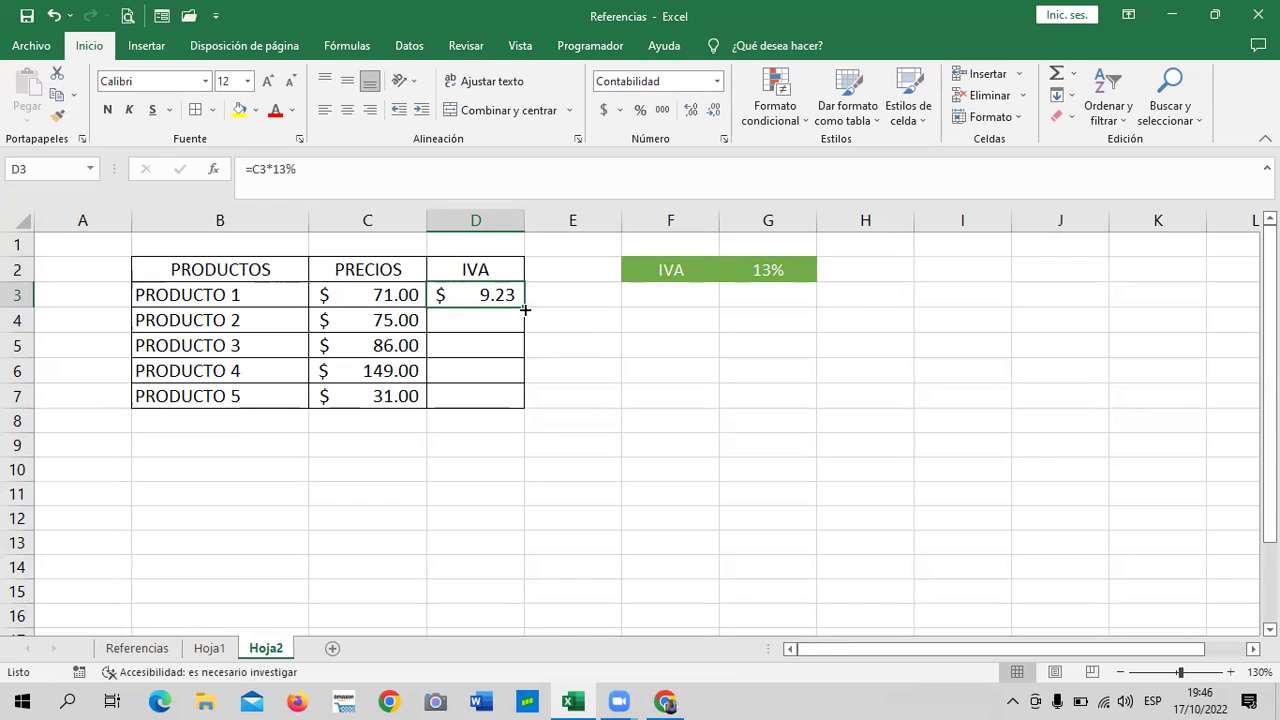
left_click(630, 345)
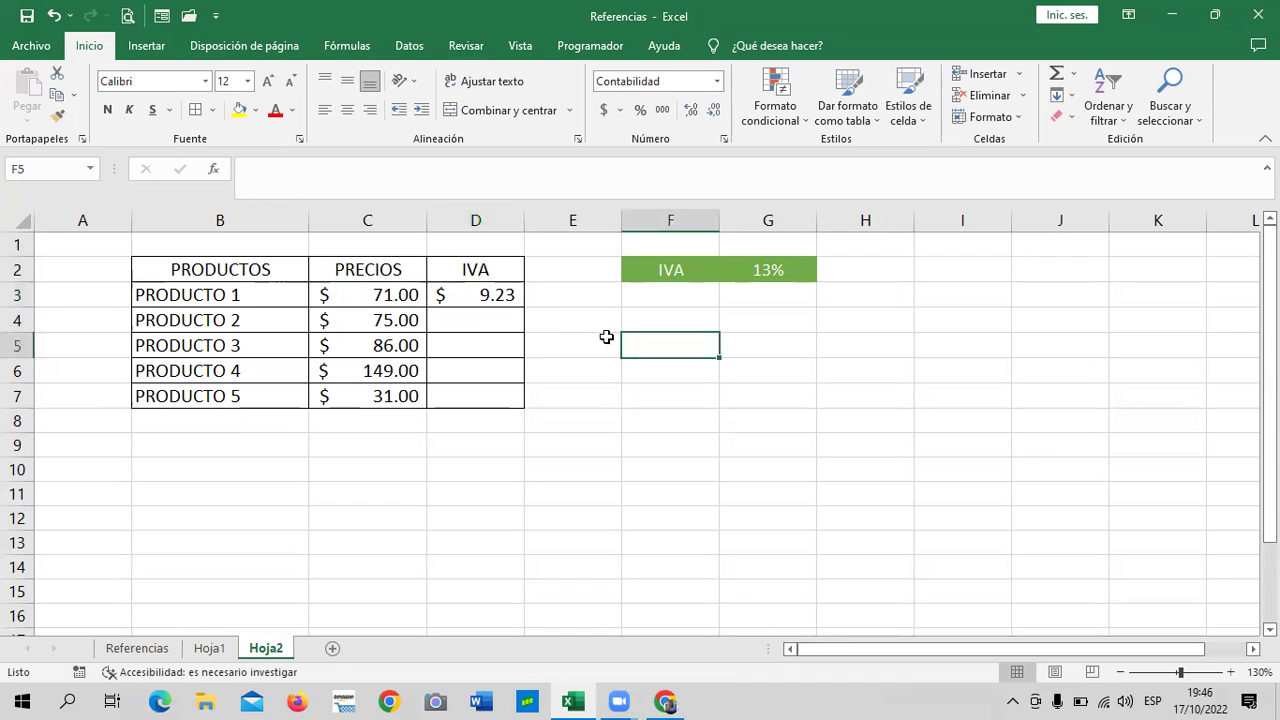
left_click(480, 295)
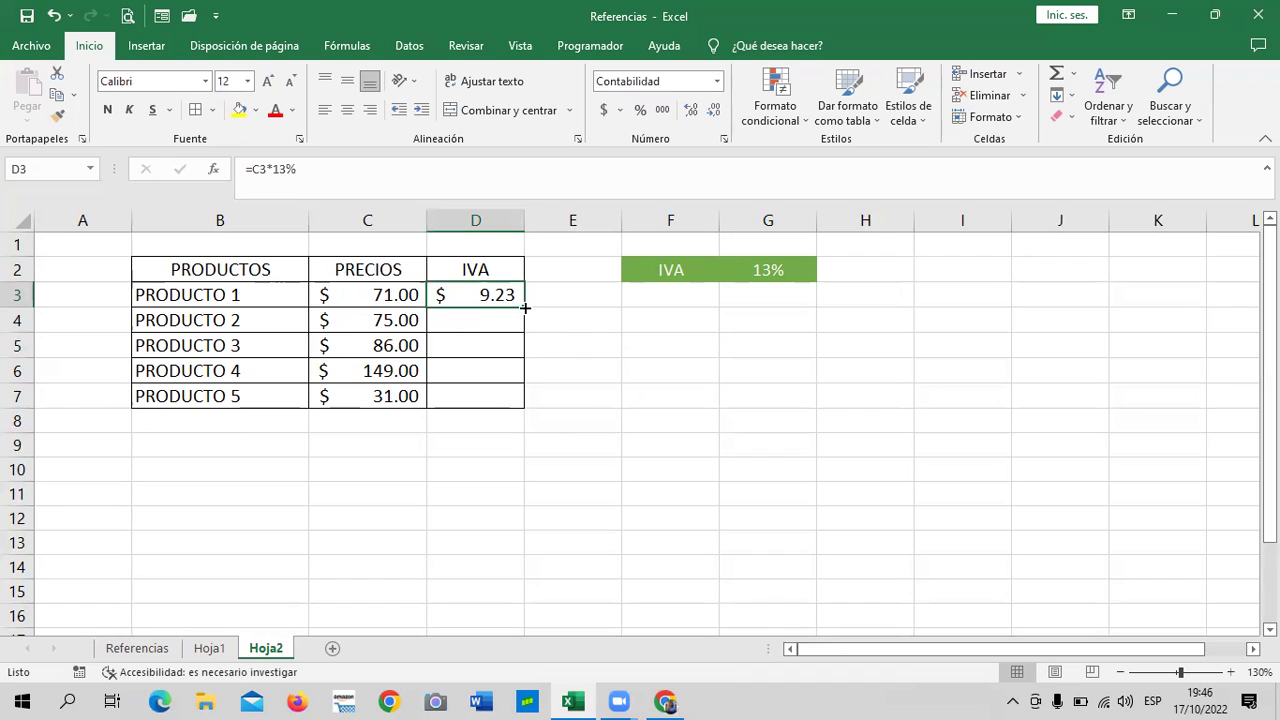
left_click_drag(524, 306, 527, 406)
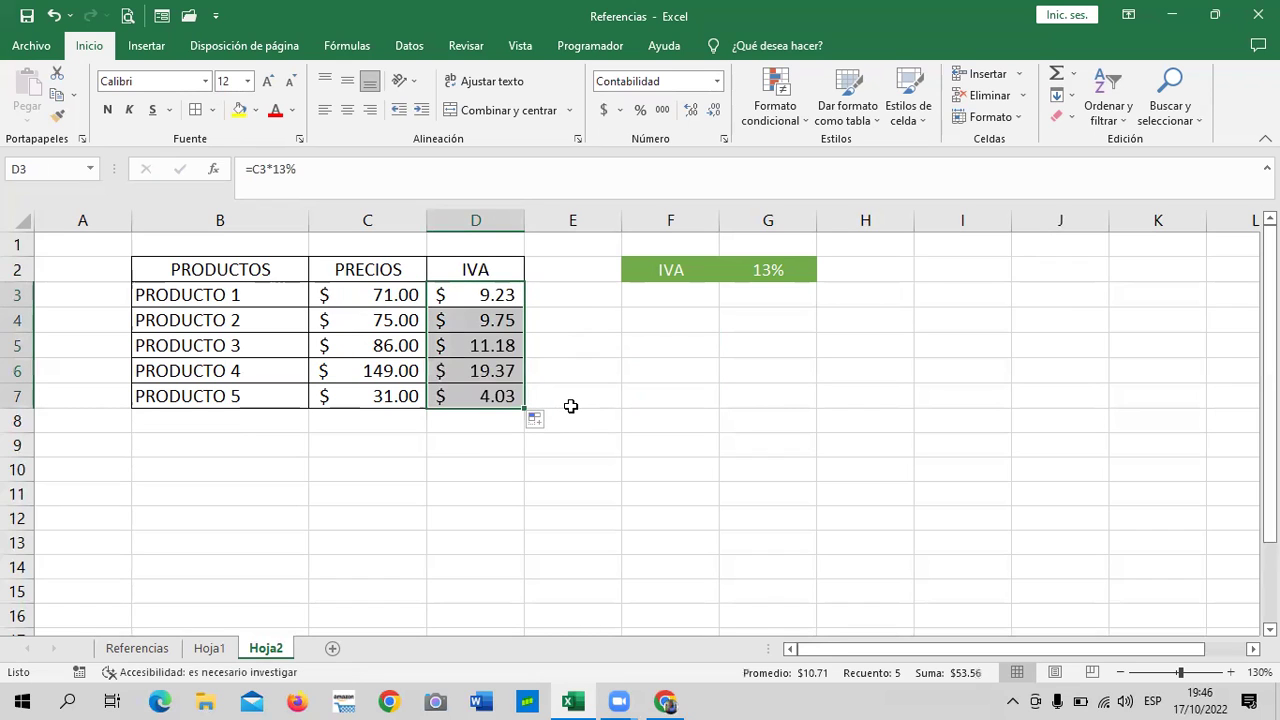
left_click(660, 391)
Check the prices and IVA formulas for all five products, then select D3:D7.
left_click(488, 397)
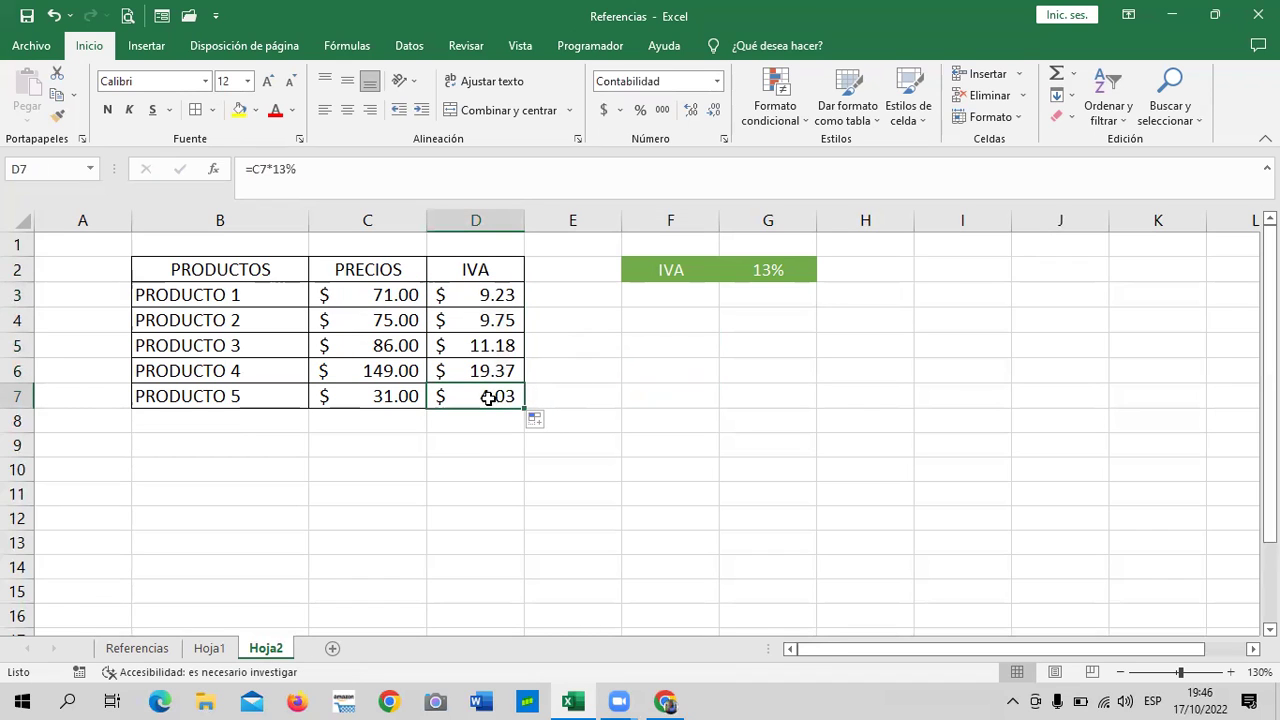
left_click(356, 392)
left_click(364, 374)
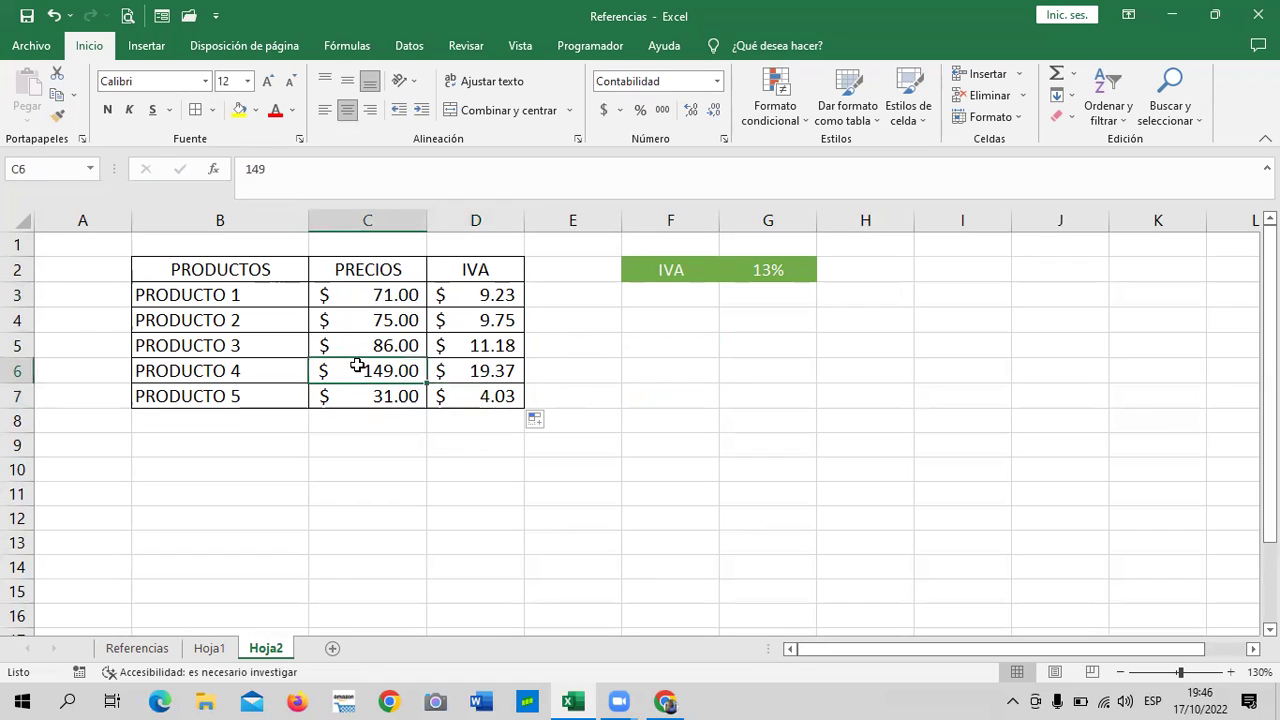
left_click(357, 342)
left_click(354, 320)
left_click(359, 293)
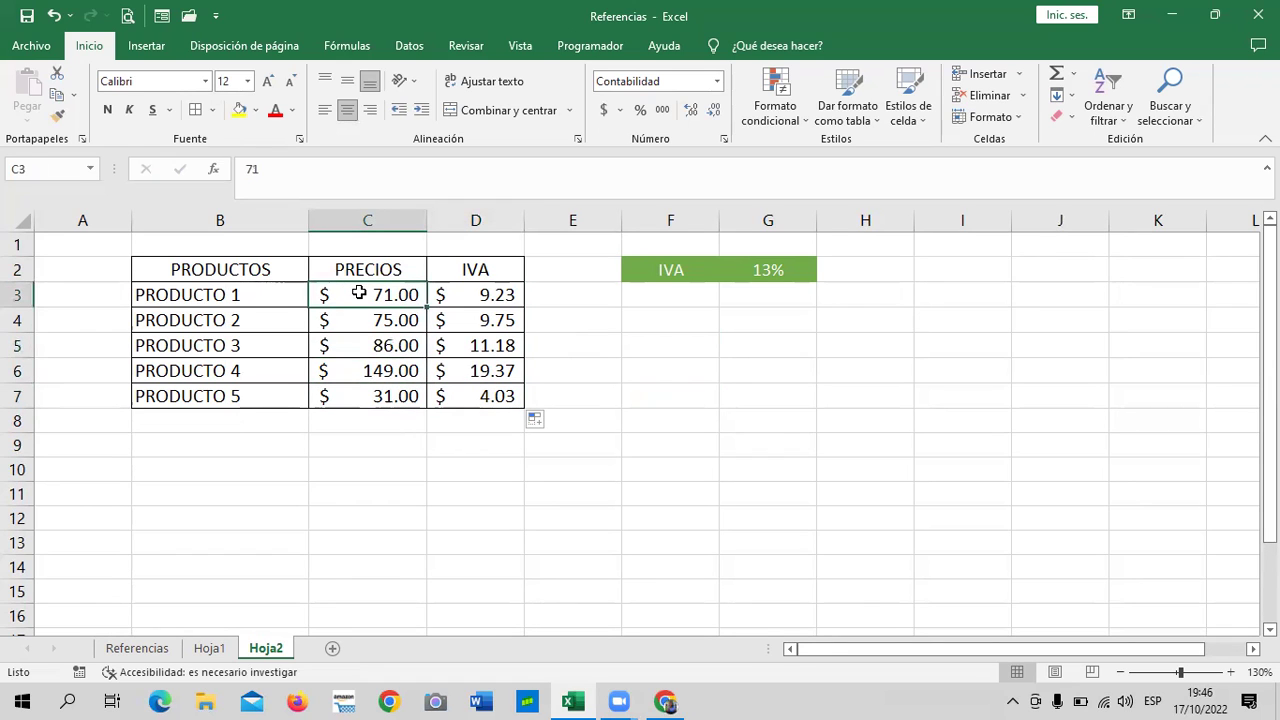
left_click(466, 295)
left_click(474, 322)
left_click(469, 346)
left_click(466, 368)
left_click(464, 398)
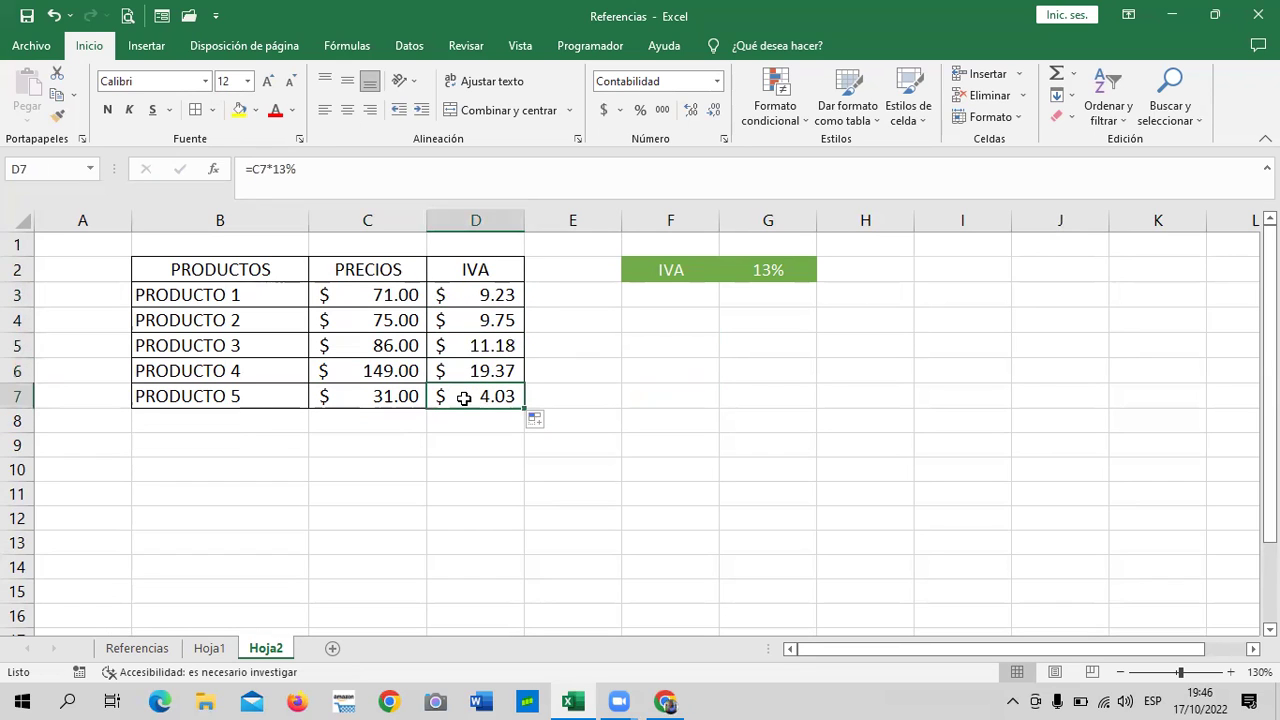
left_click(611, 415)
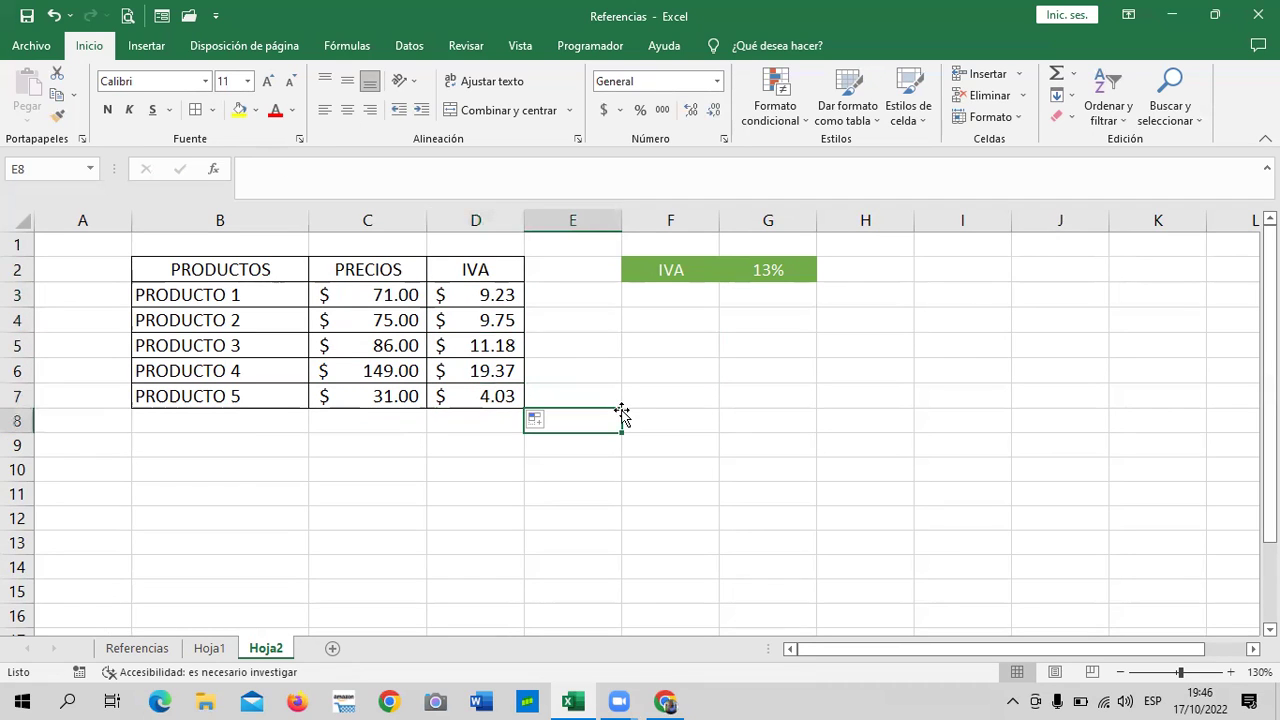
left_click_drag(495, 292, 492, 398)
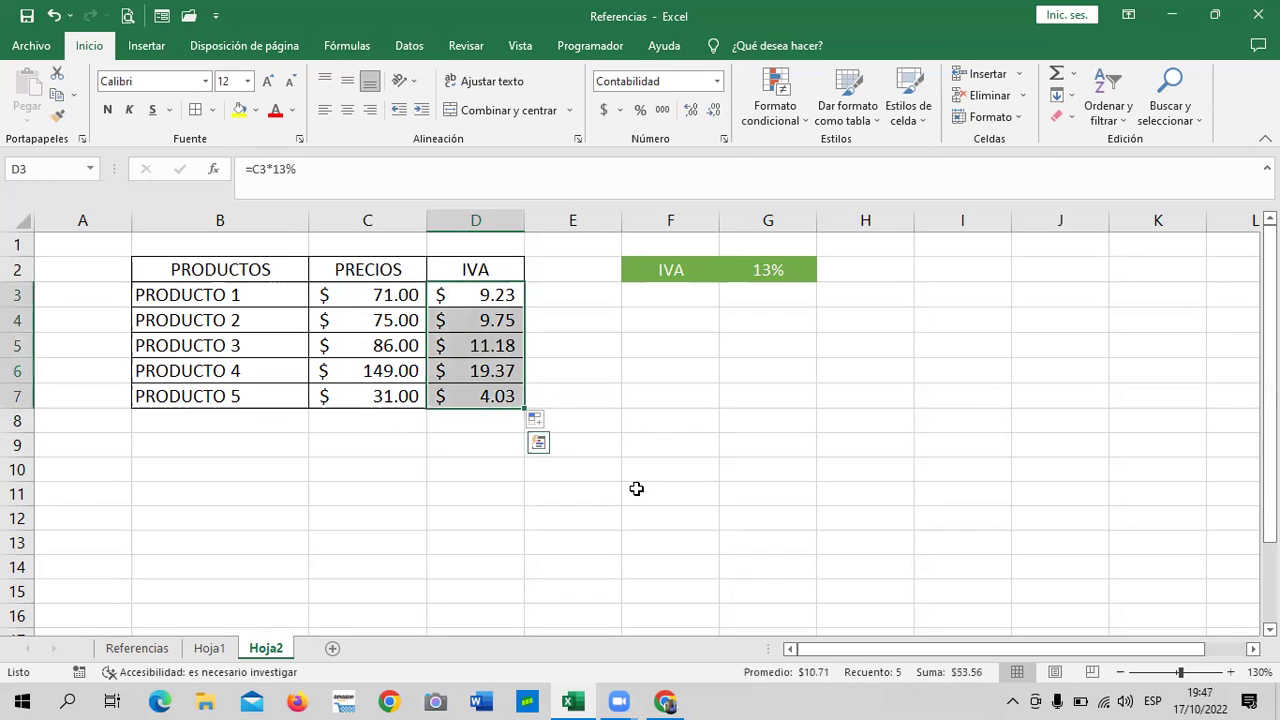
Clear D3:D7 and enter =C3*G2 in D3.
key("Delete")
left_click(800, 416)
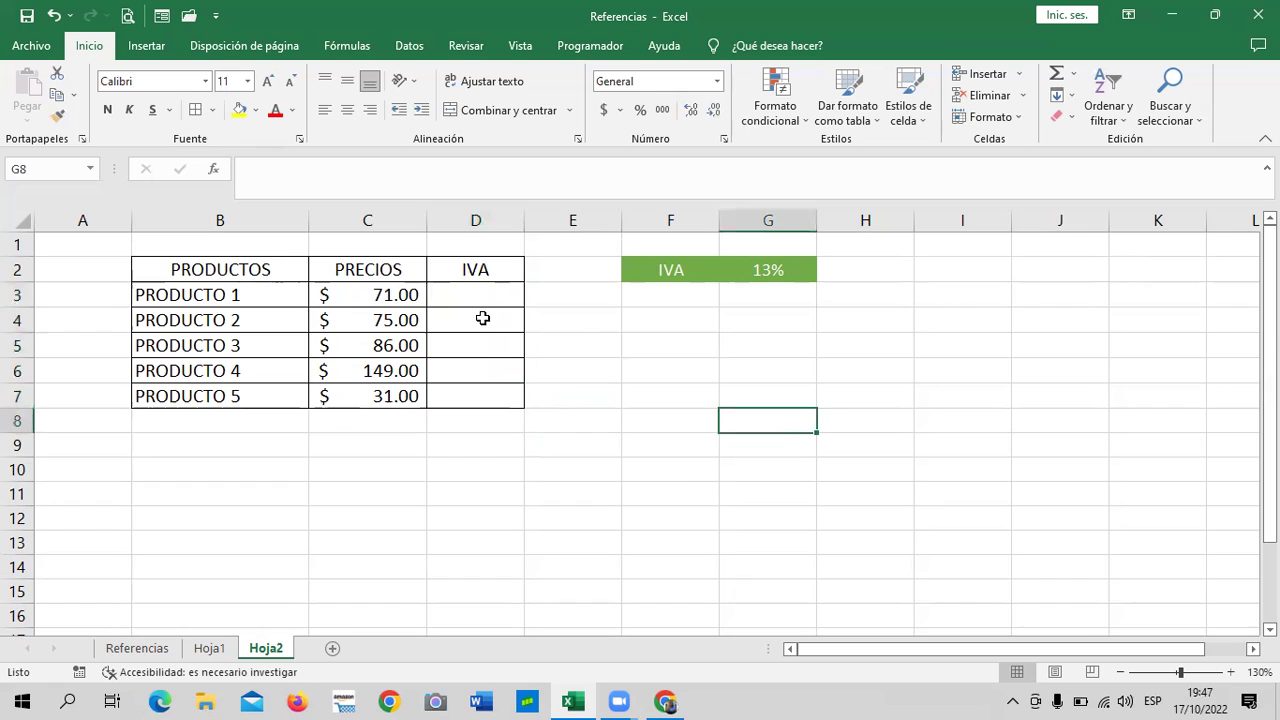
left_click(453, 293)
type("=")
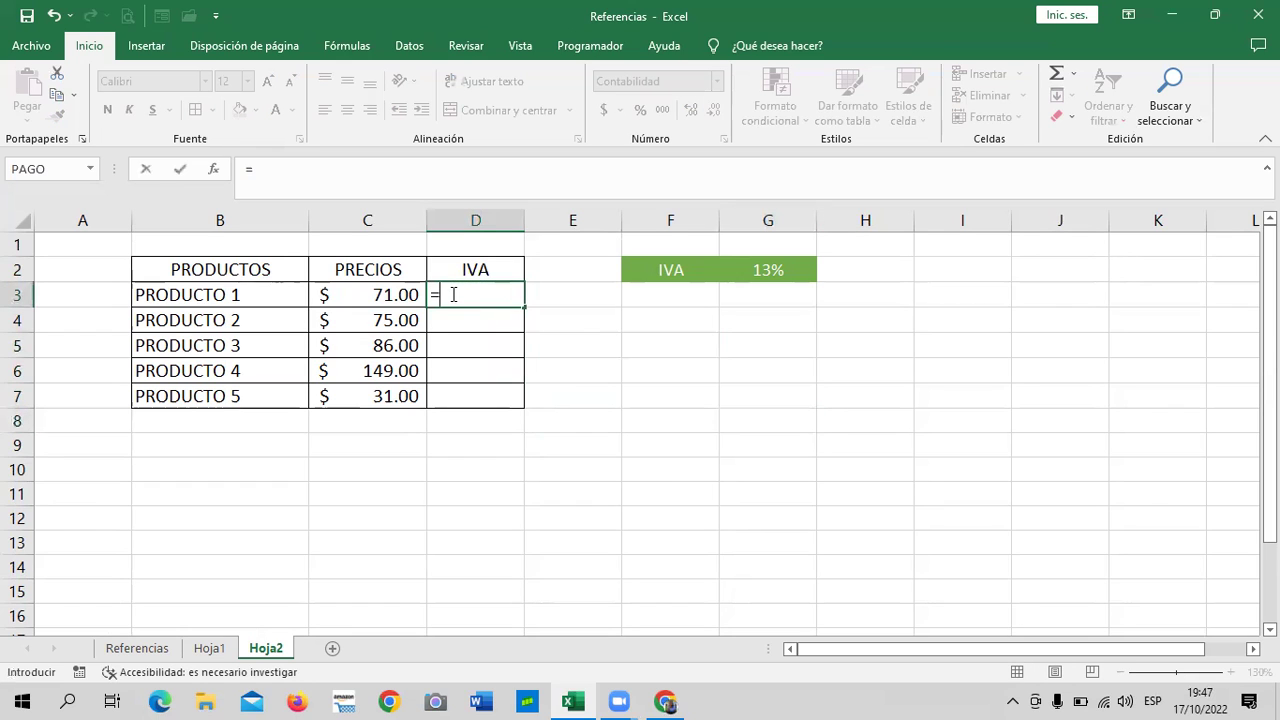
left_click(355, 298)
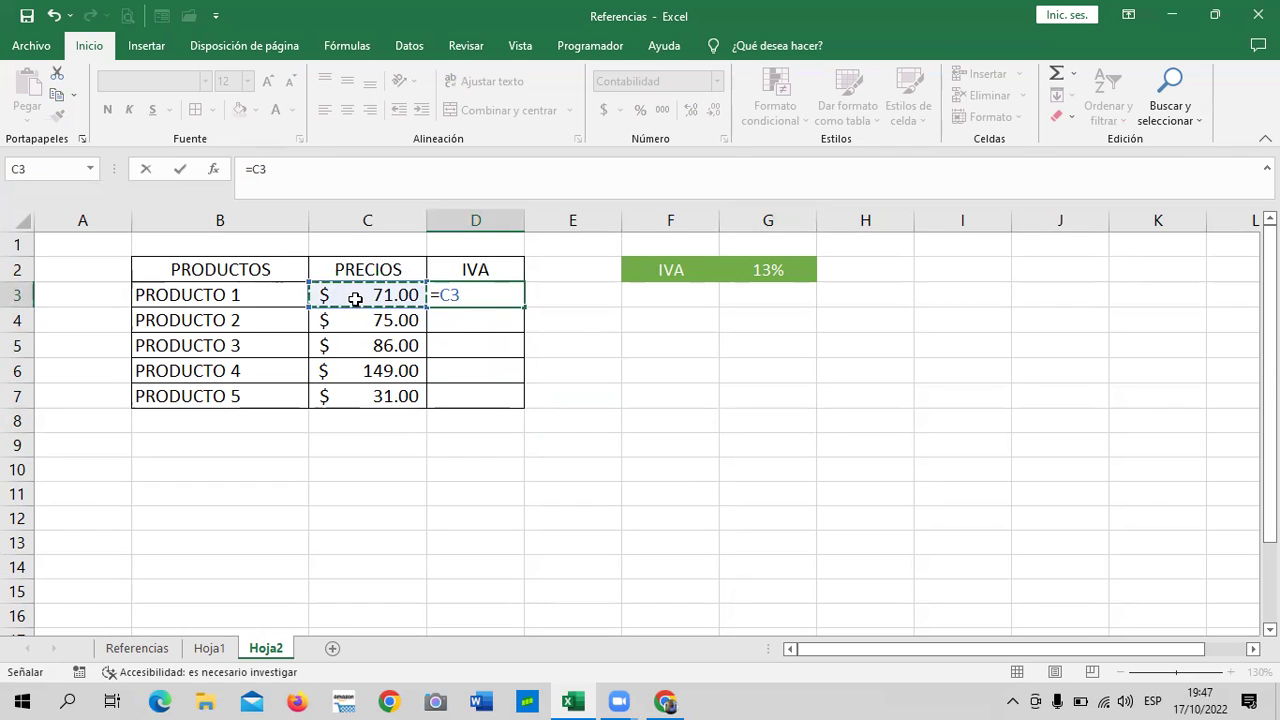
type("*")
left_click(774, 266)
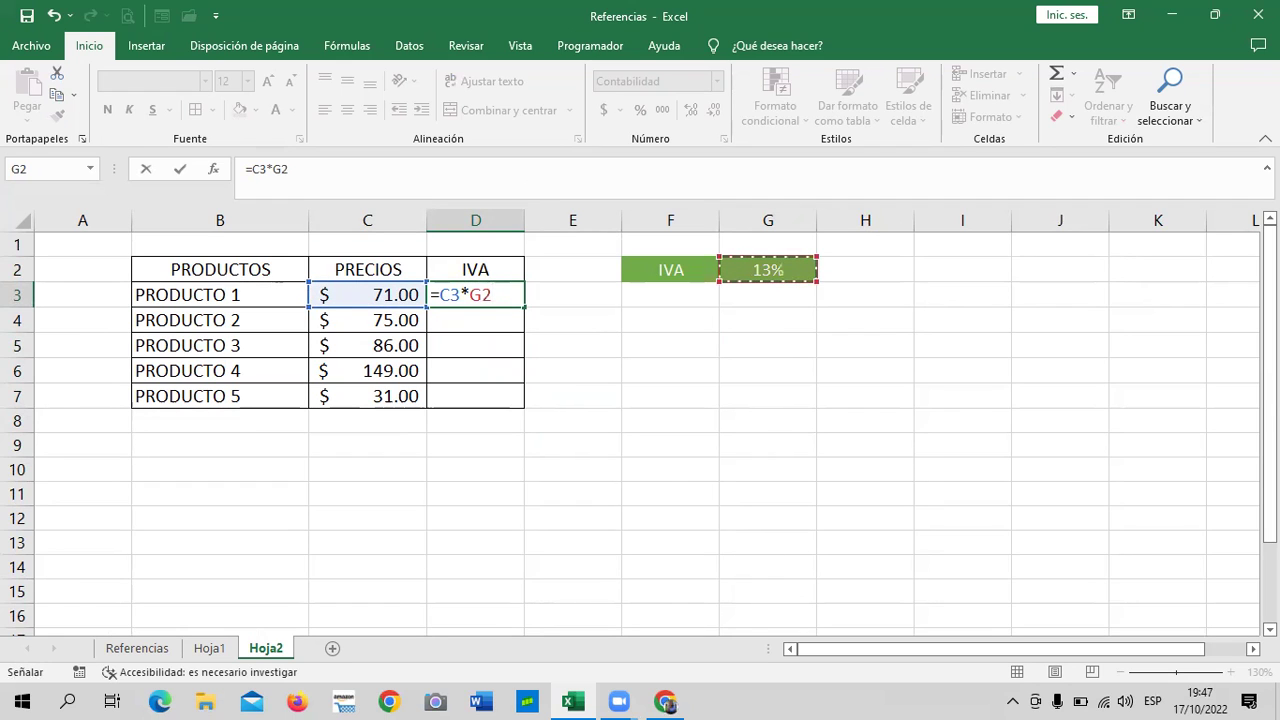
Make the rate reference absolute so D3 reads =C3*$G$2.
left_click(275, 169)
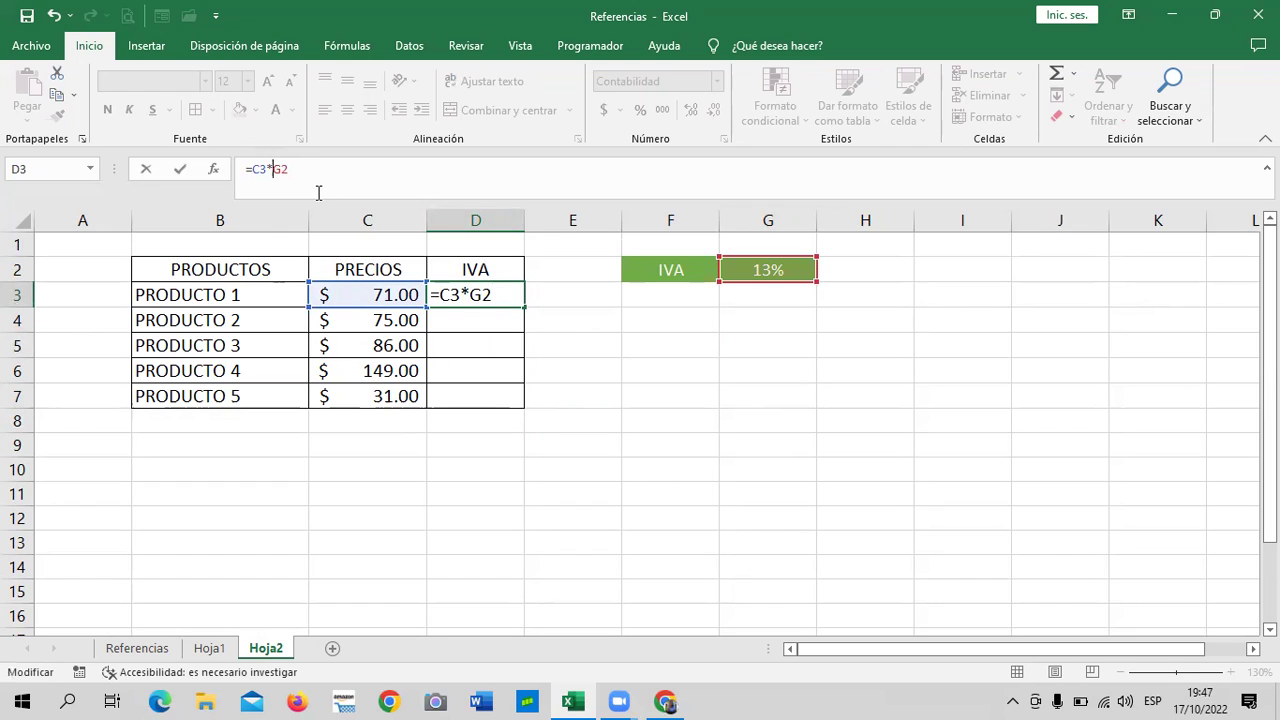
type("$")
key("Right")
type("$")
key("Return")
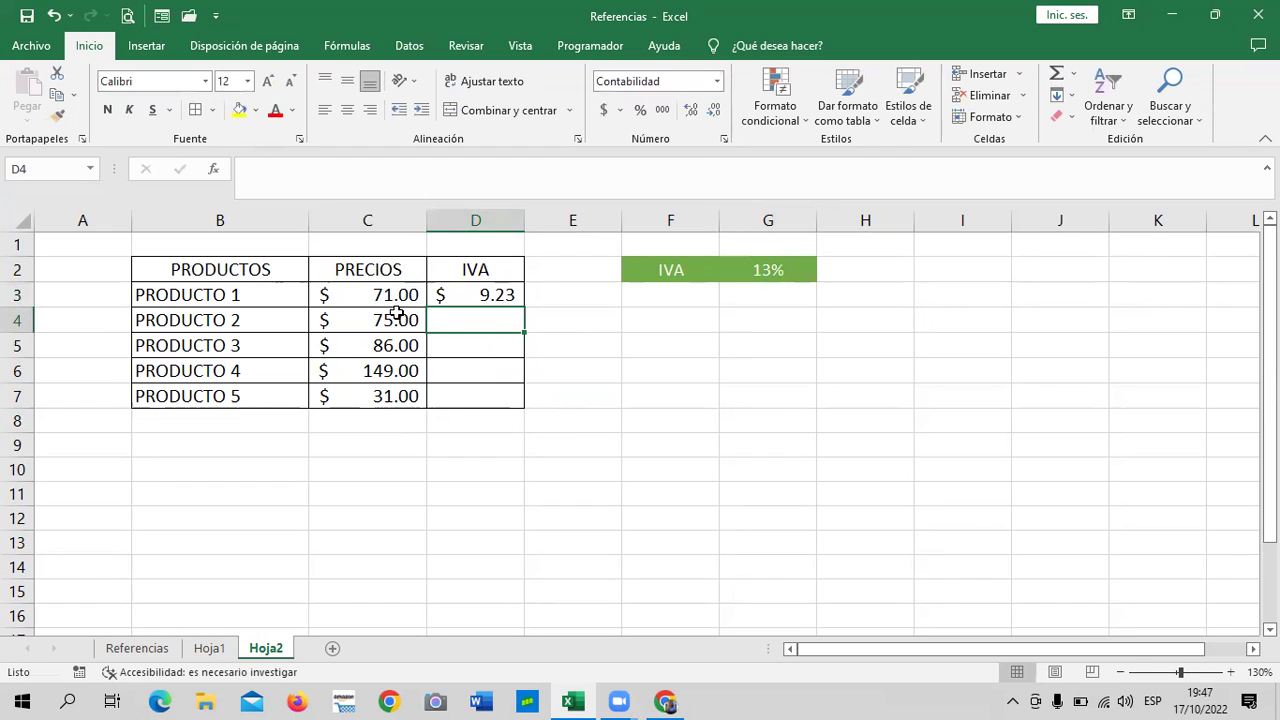
Fill the =C3*$G$2 formula from D3 down to D7.
left_click(476, 310)
left_click_drag(524, 307, 546, 393)
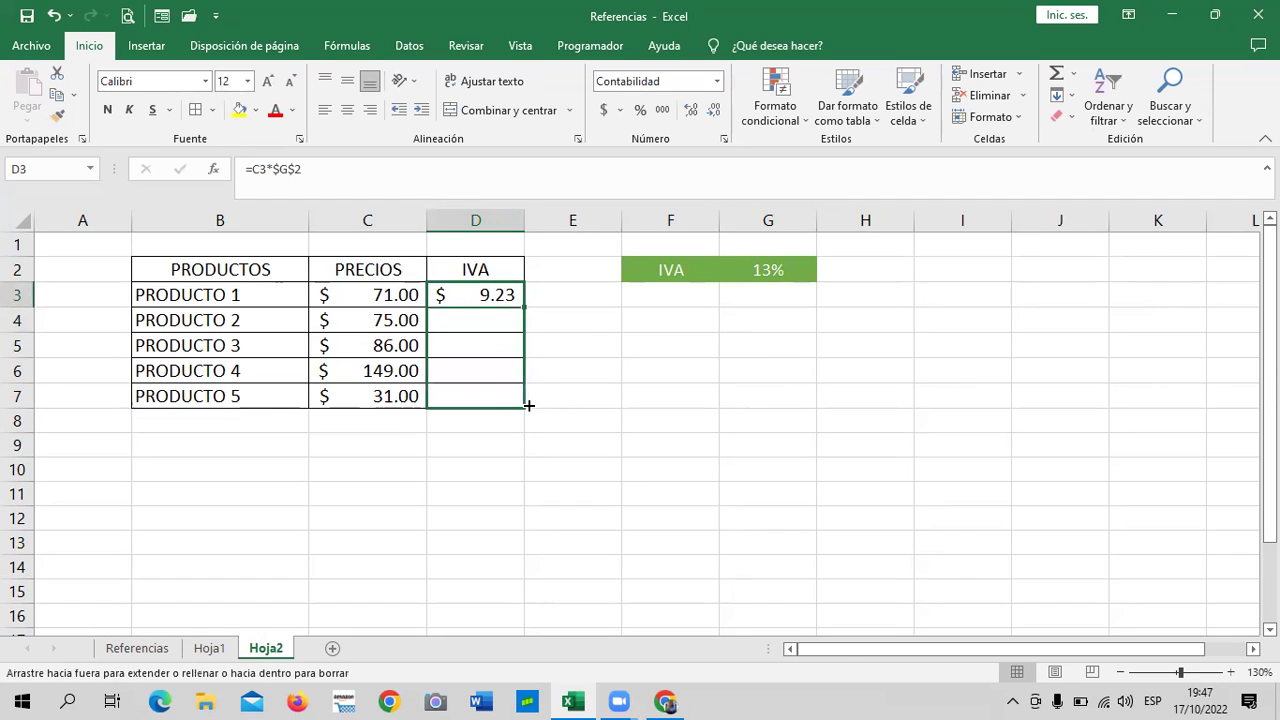
left_click(650, 396)
Check that the D7, D6, D4 and D3 formulas all keep the fixed $G$2 reference.
left_click(494, 400)
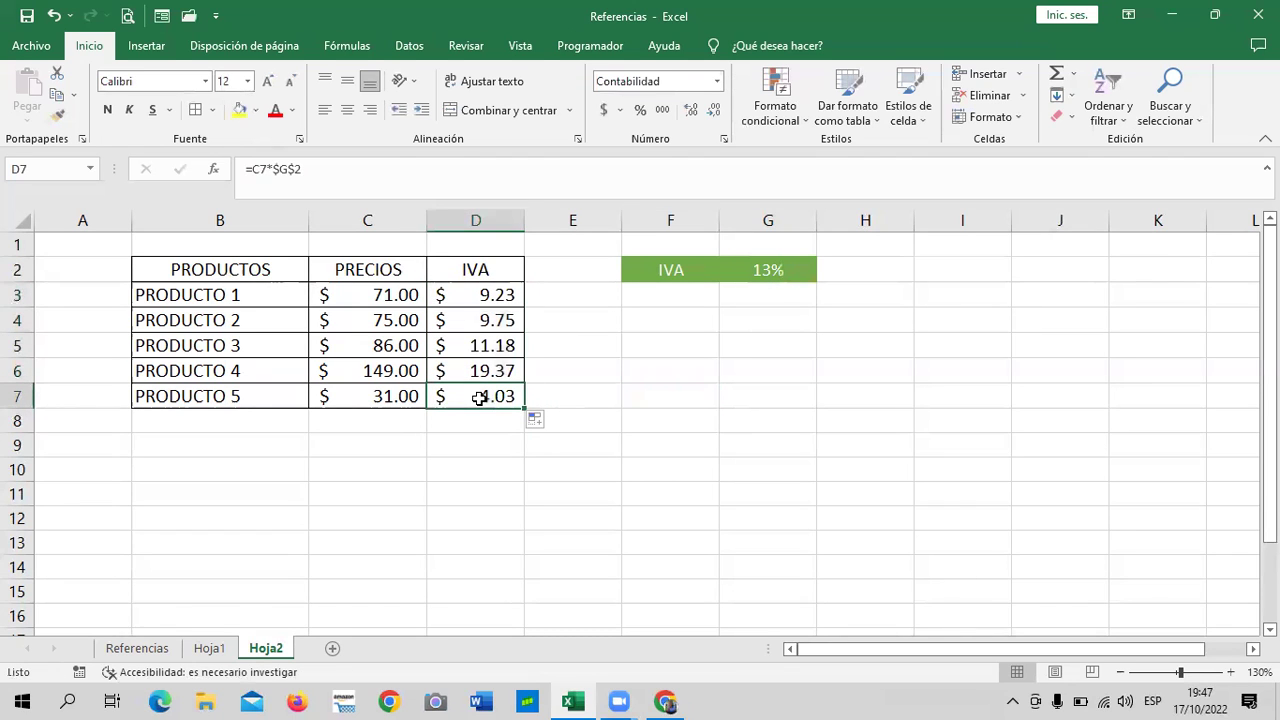
left_click(425, 160)
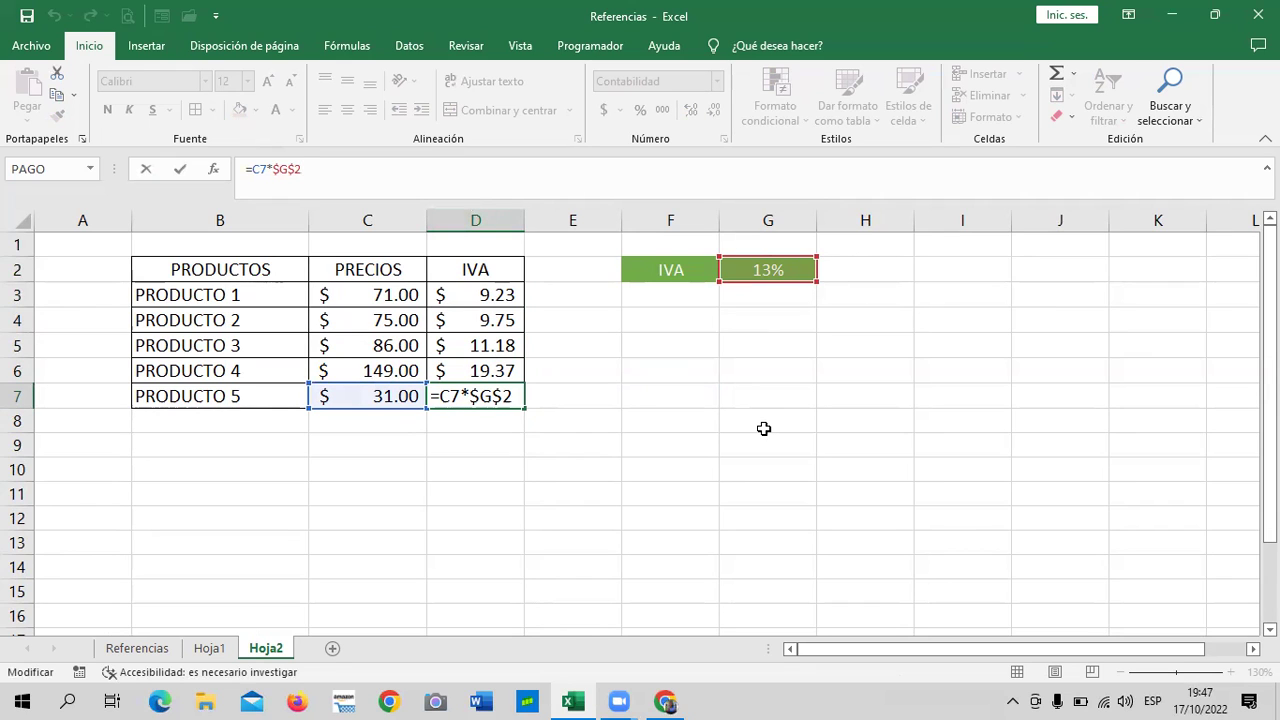
key("Return")
left_click(506, 364)
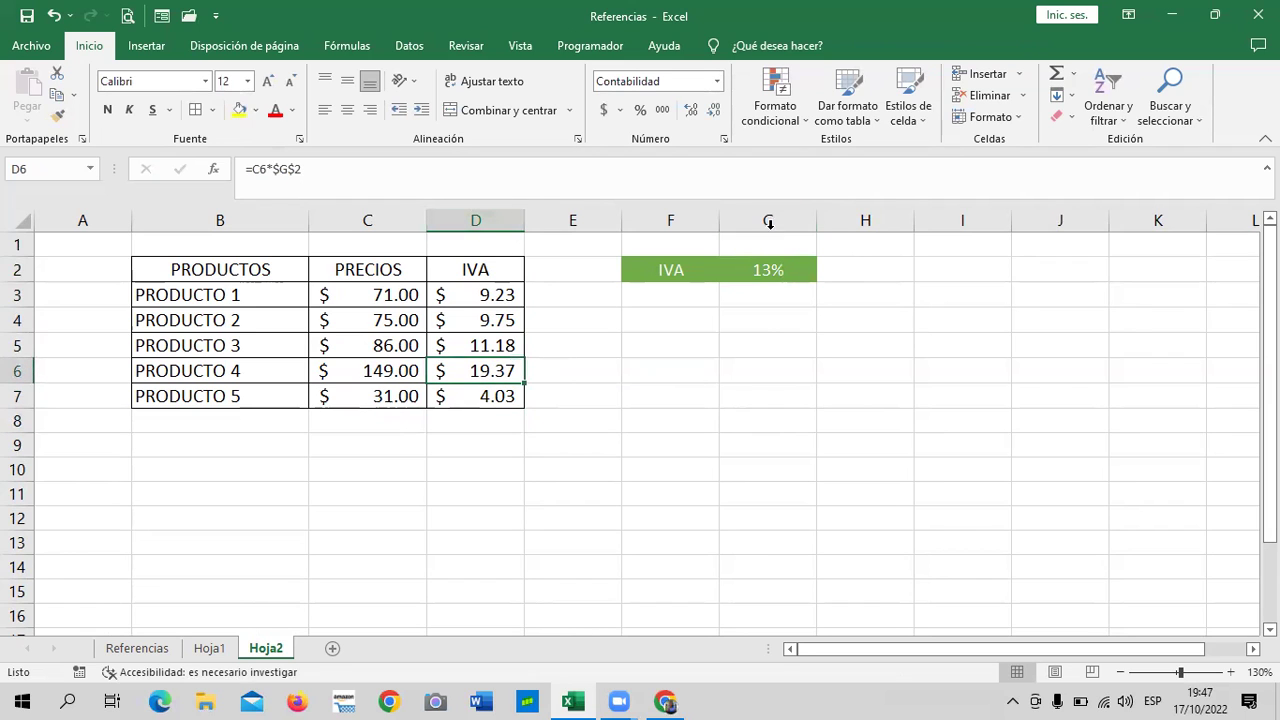
left_click(356, 165)
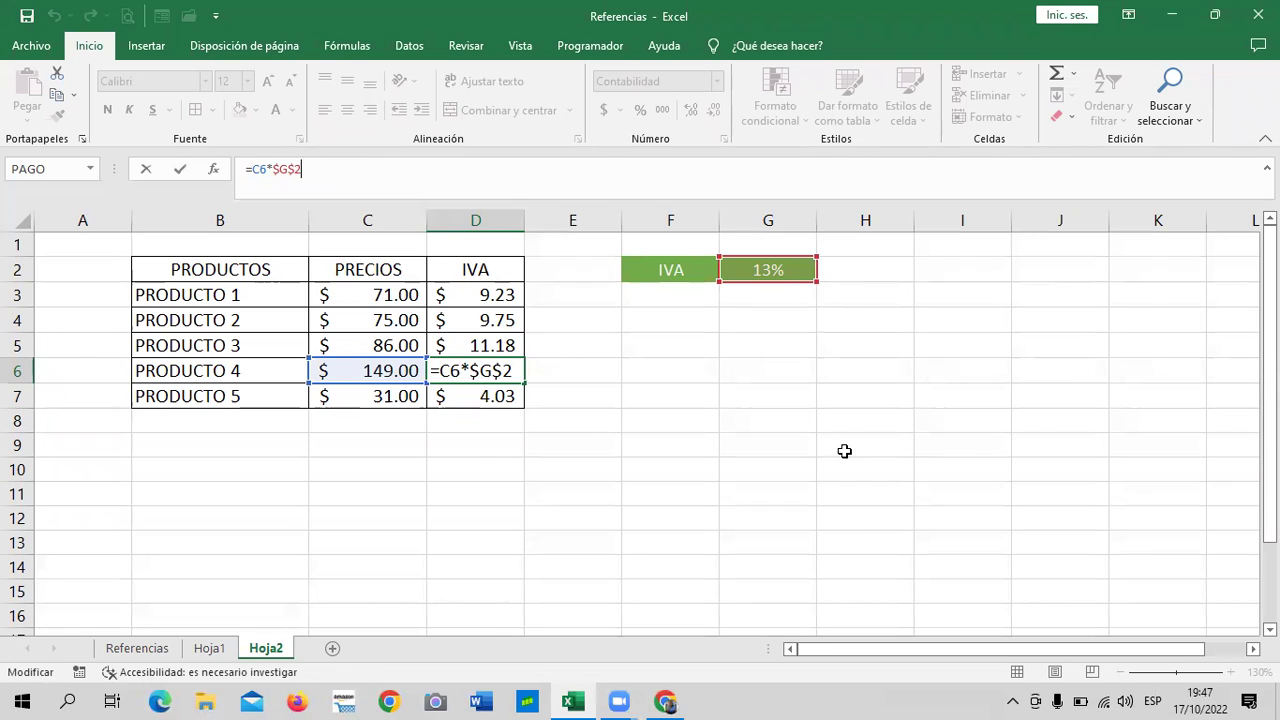
key("Return")
left_click(451, 323)
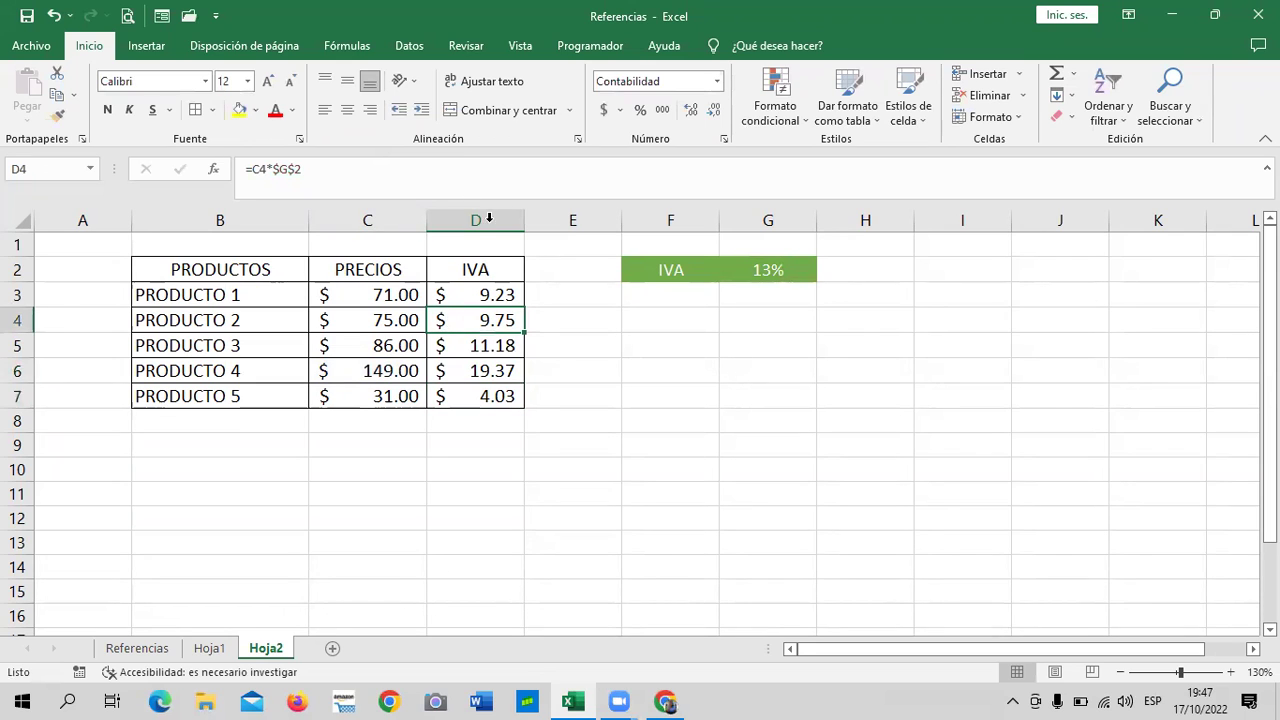
left_click(429, 174)
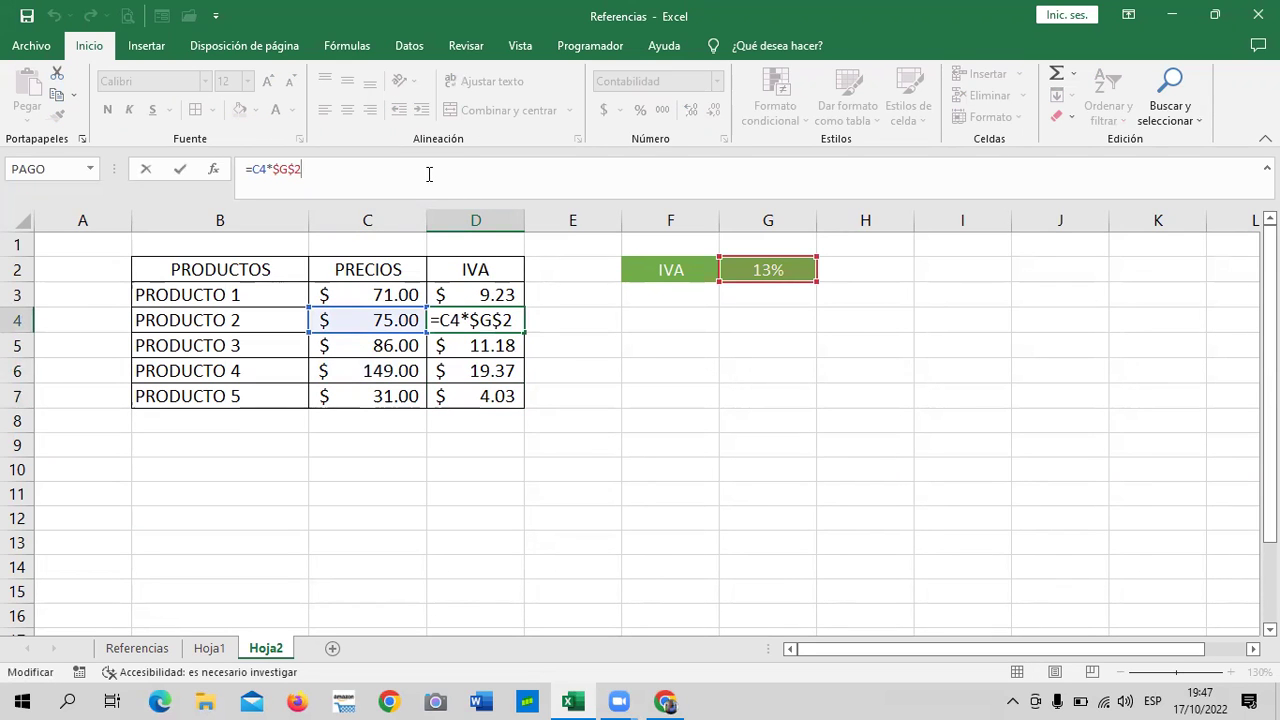
key("Return")
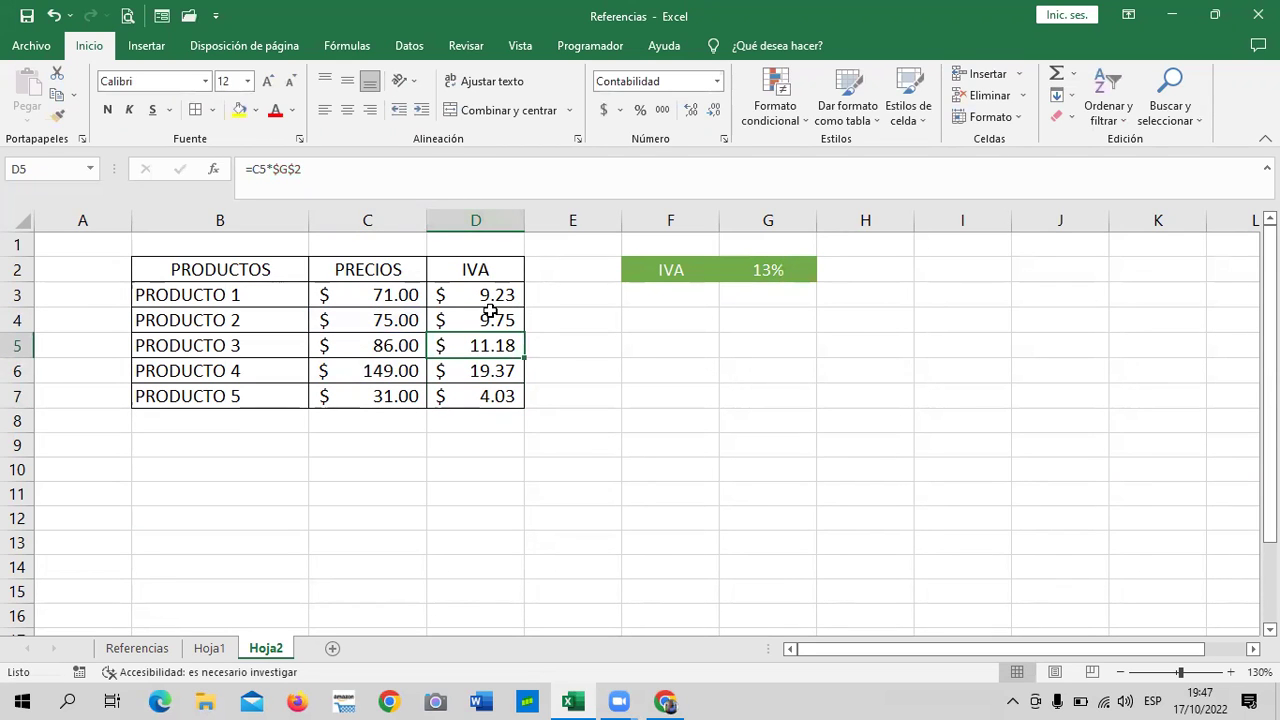
left_click(486, 285)
left_click(407, 176)
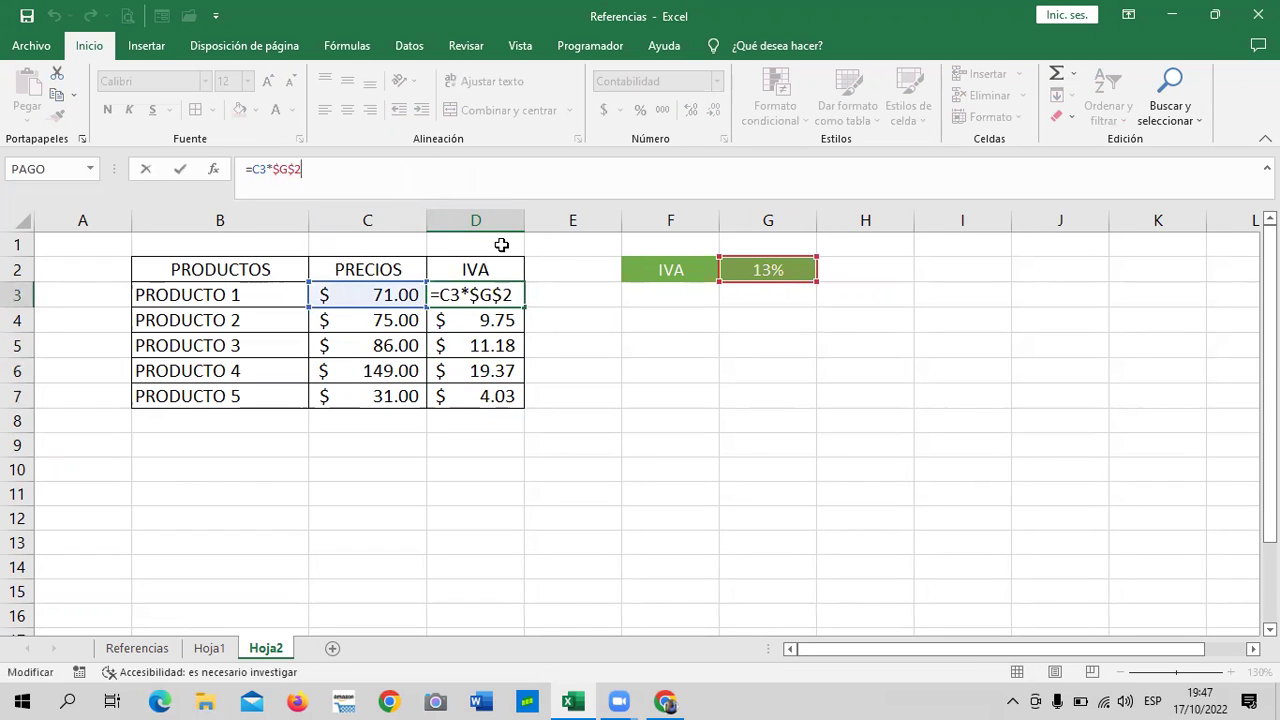
key("Return")
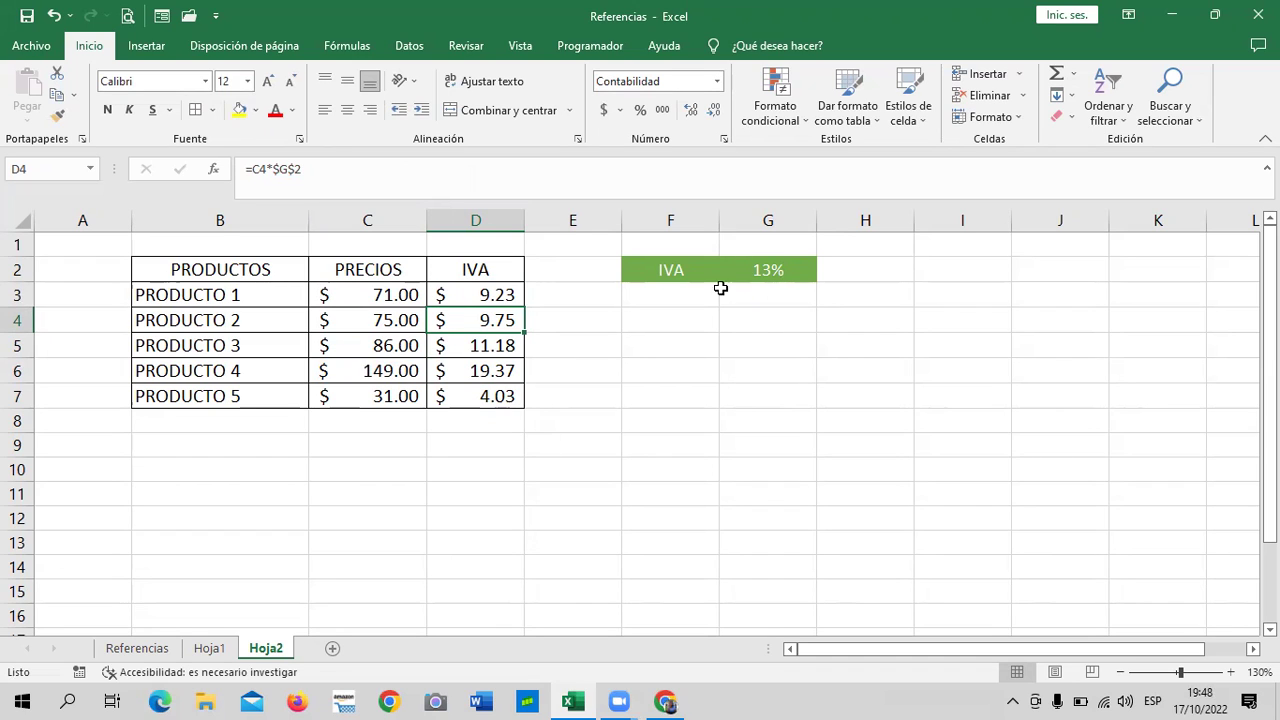
left_click(580, 339)
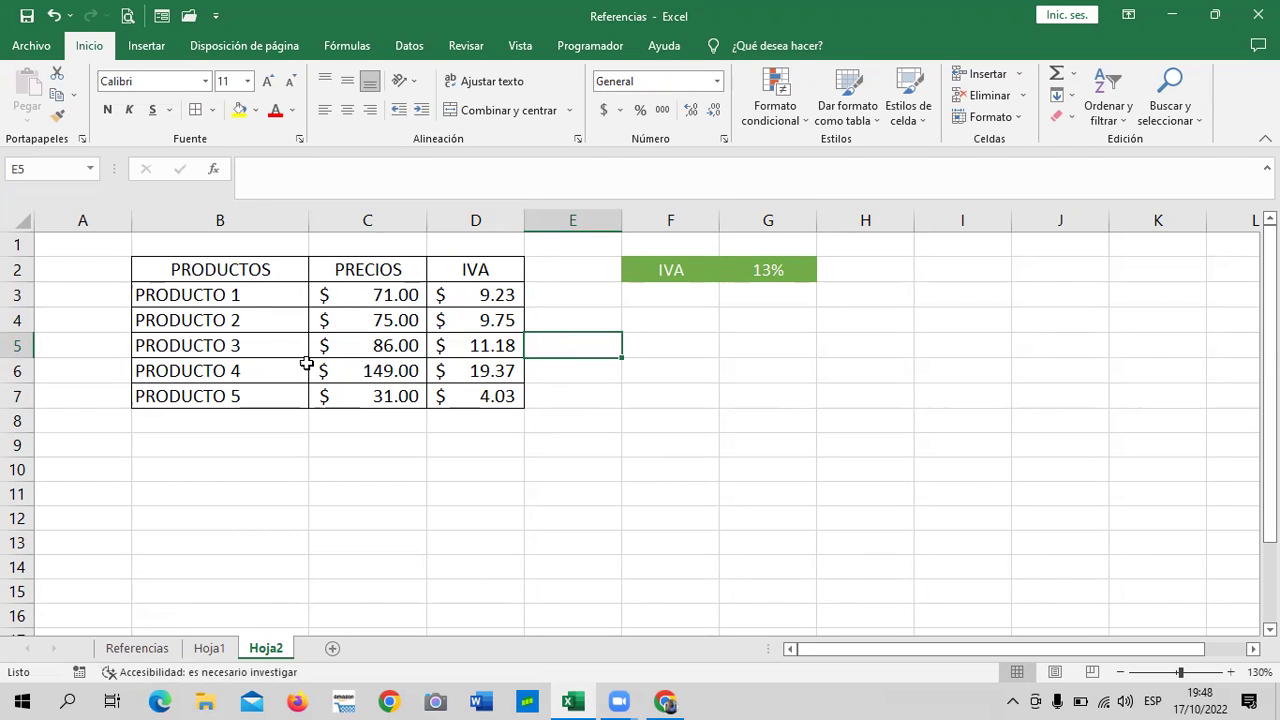
left_click(152, 656)
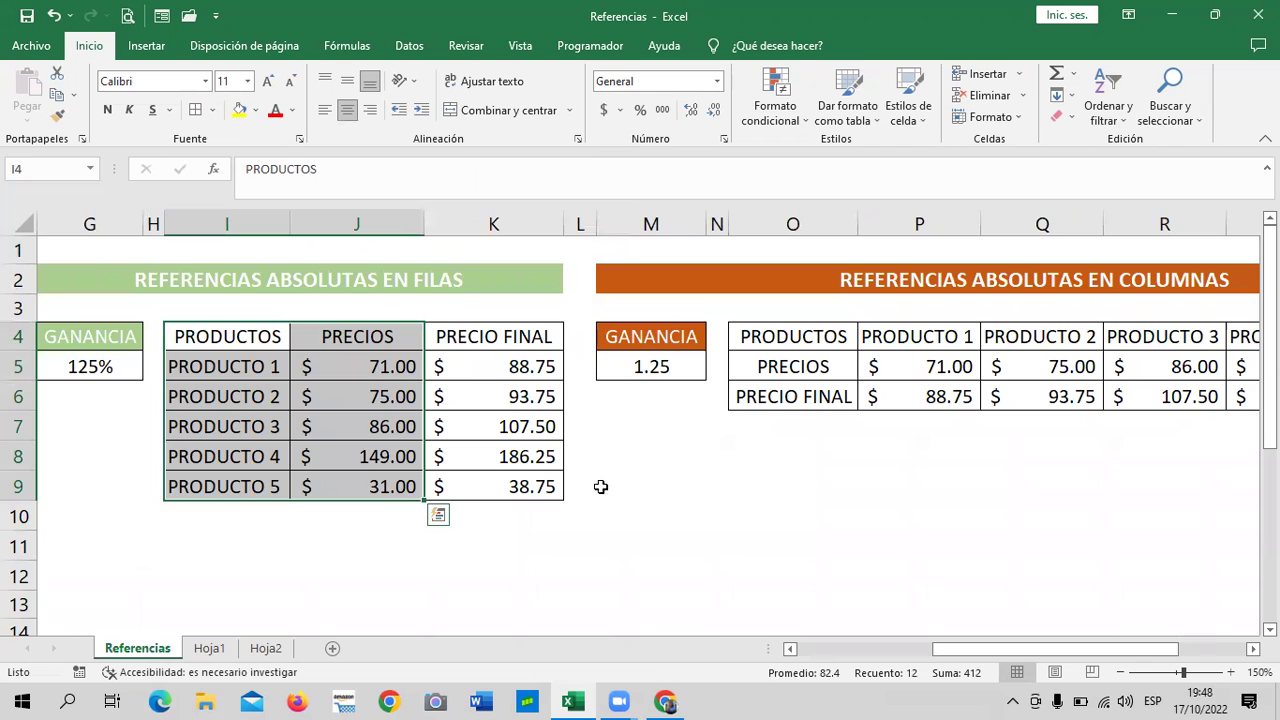
left_click(455, 366)
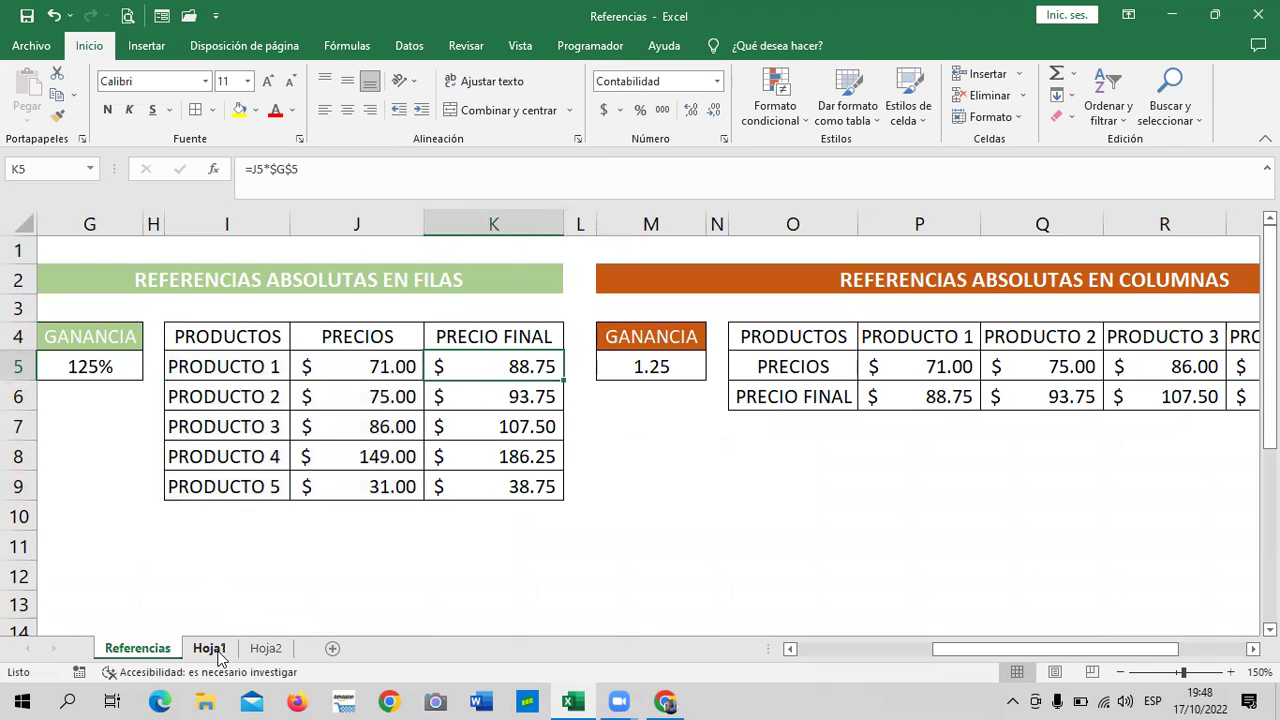
left_click(274, 652)
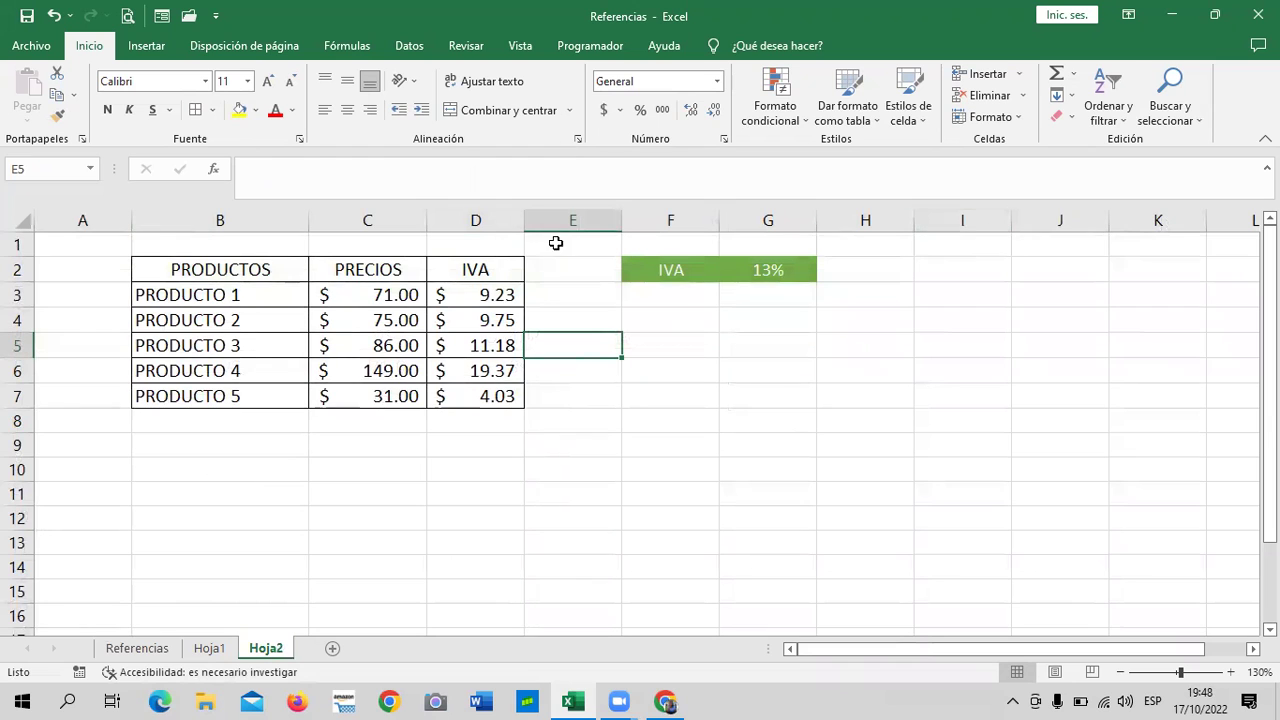
left_click(140, 652)
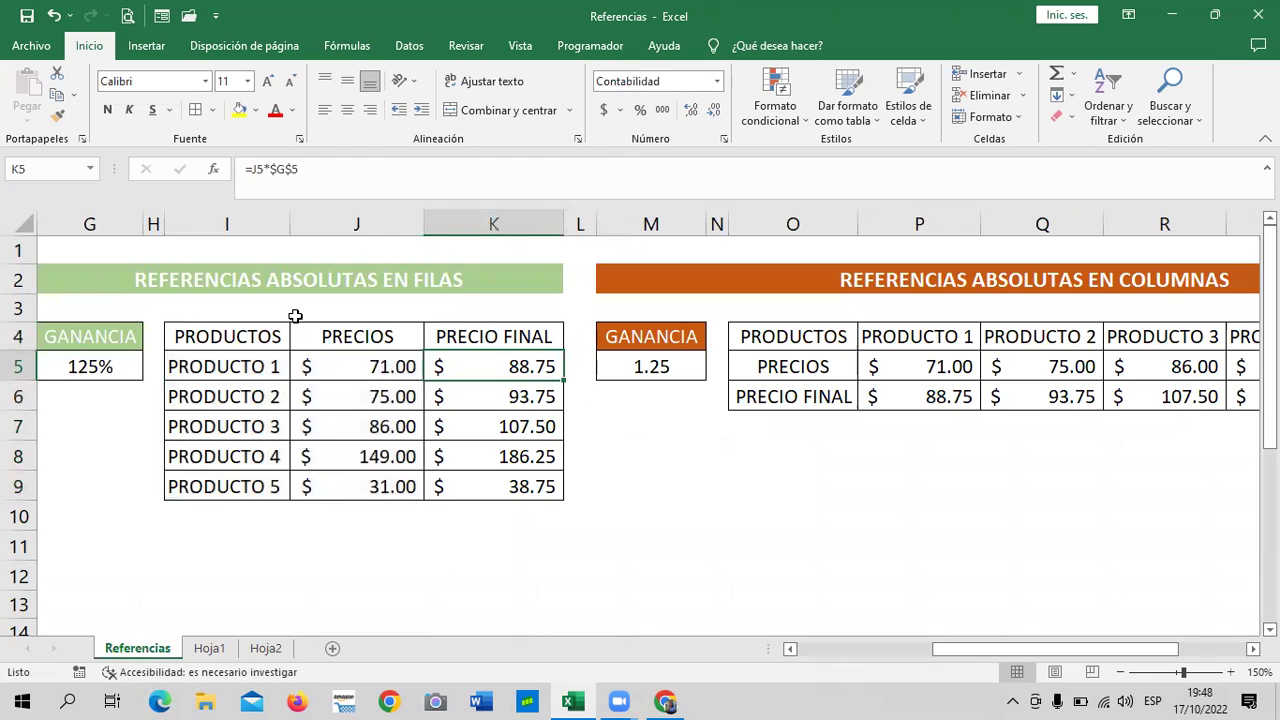
left_click(211, 650)
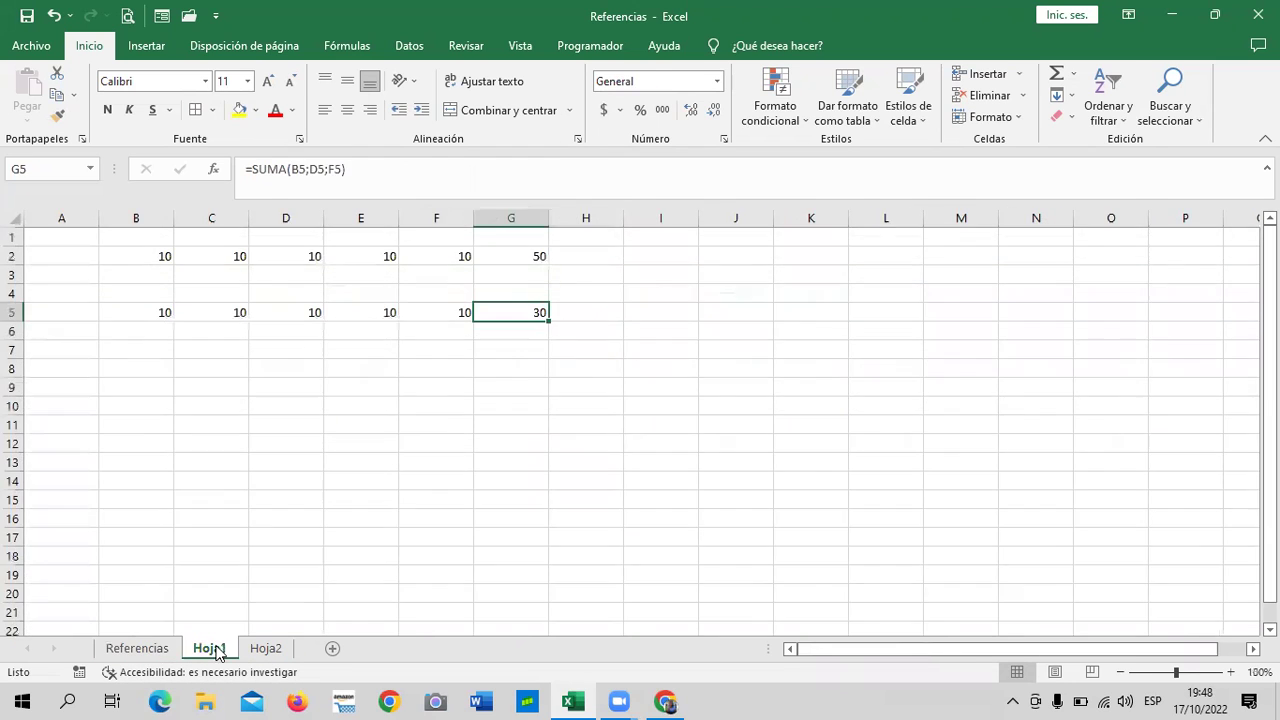
left_click(275, 656)
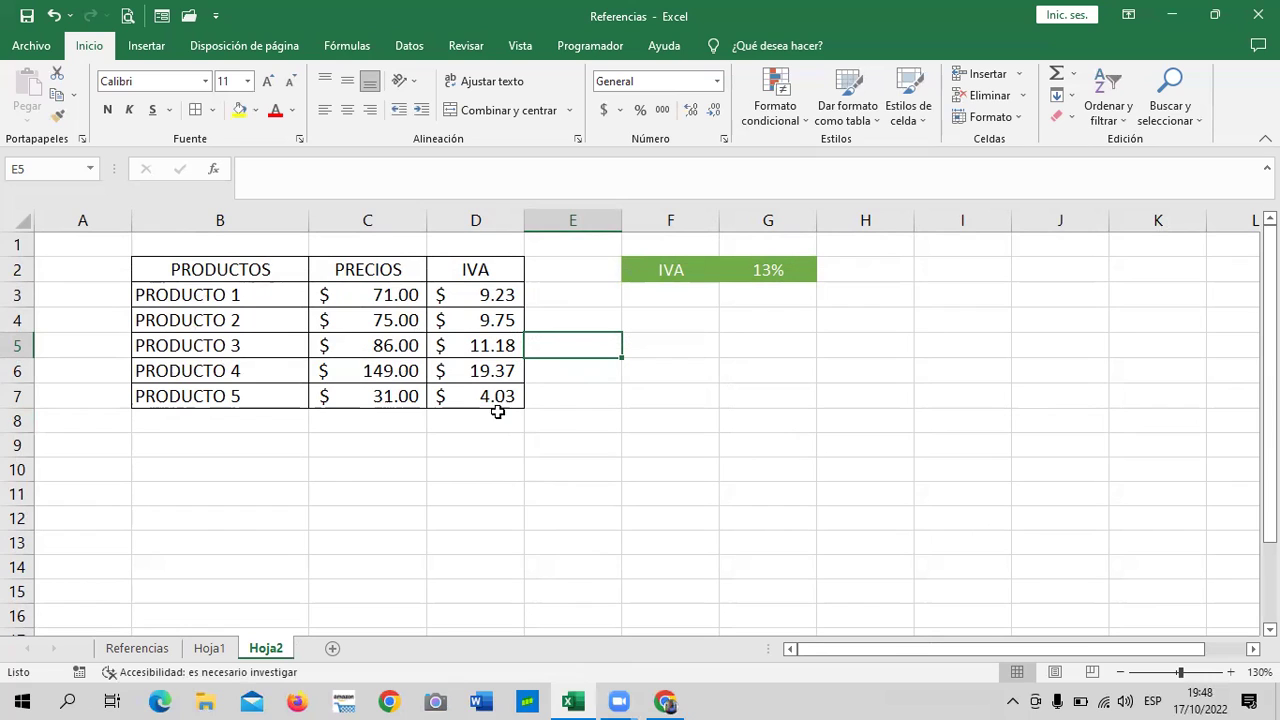
left_click(371, 287)
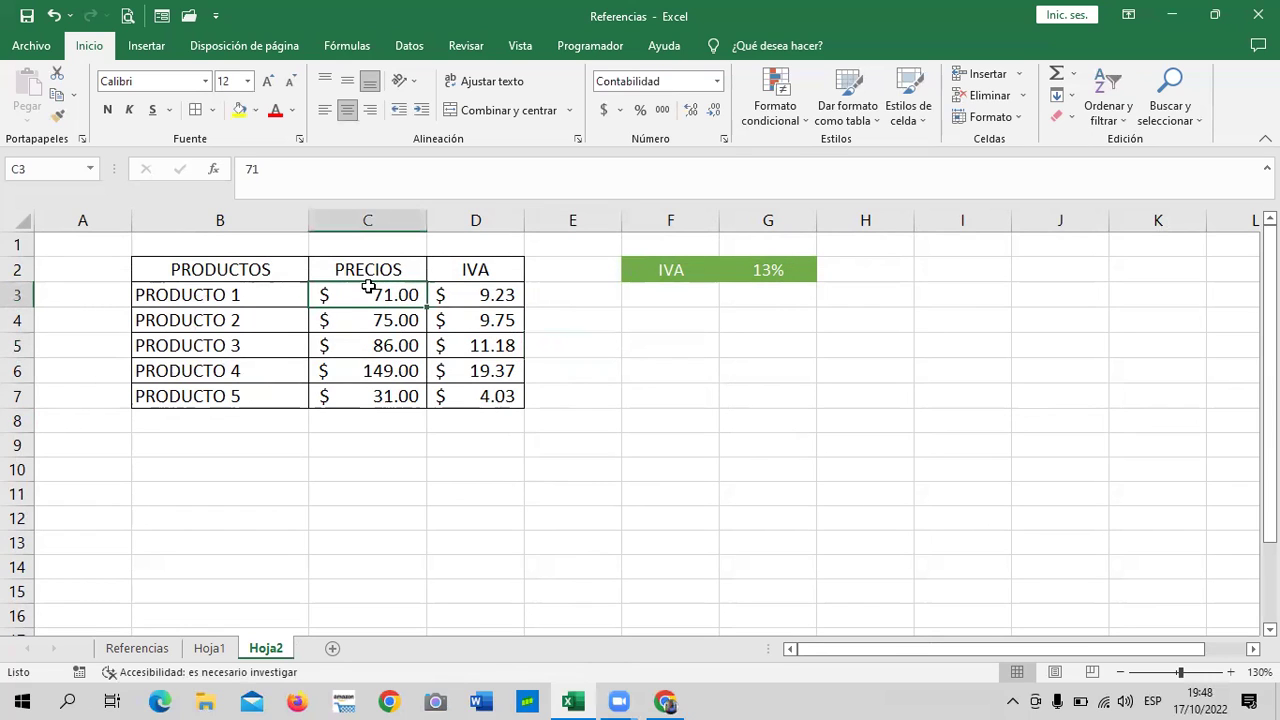
left_click(474, 293)
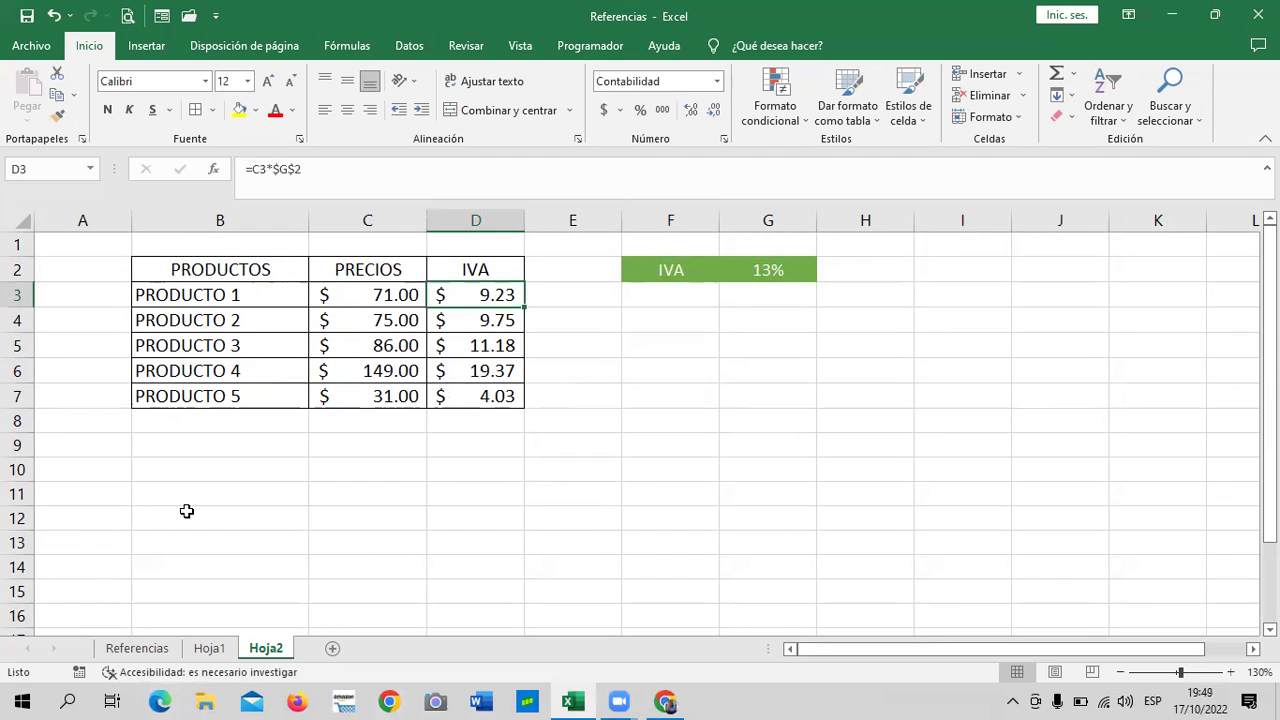
left_click(218, 652)
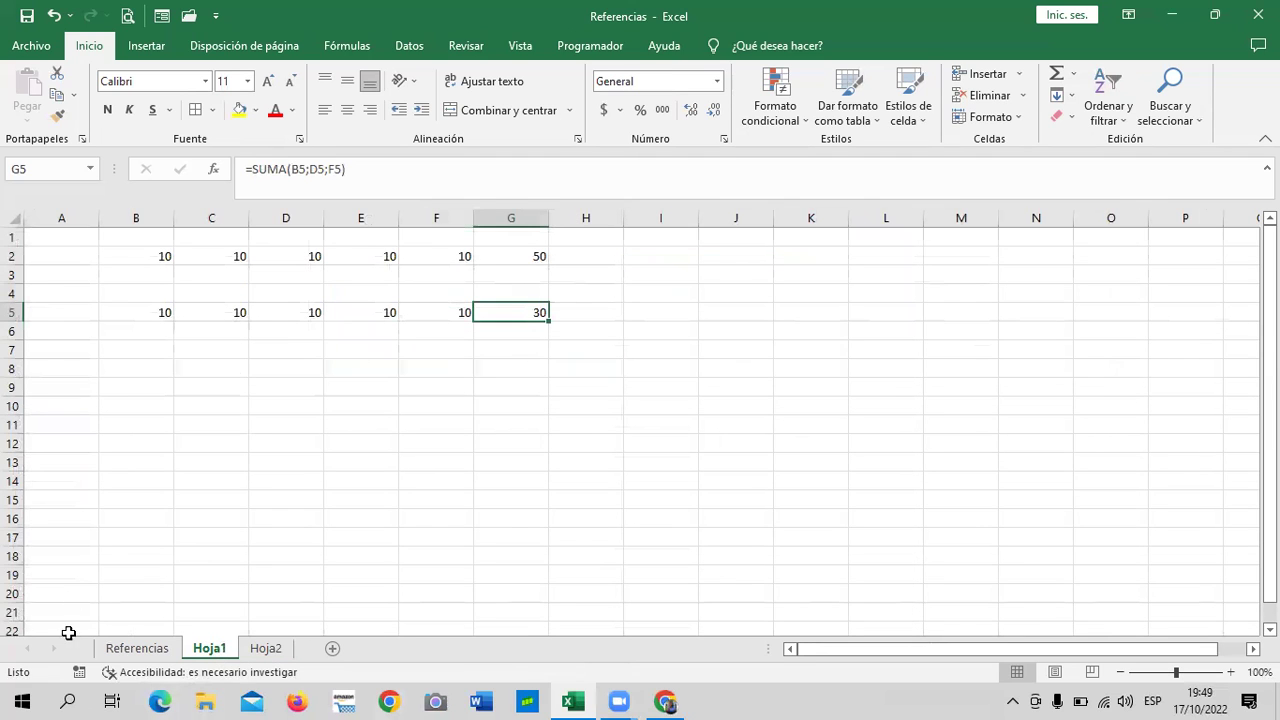
left_click(263, 650)
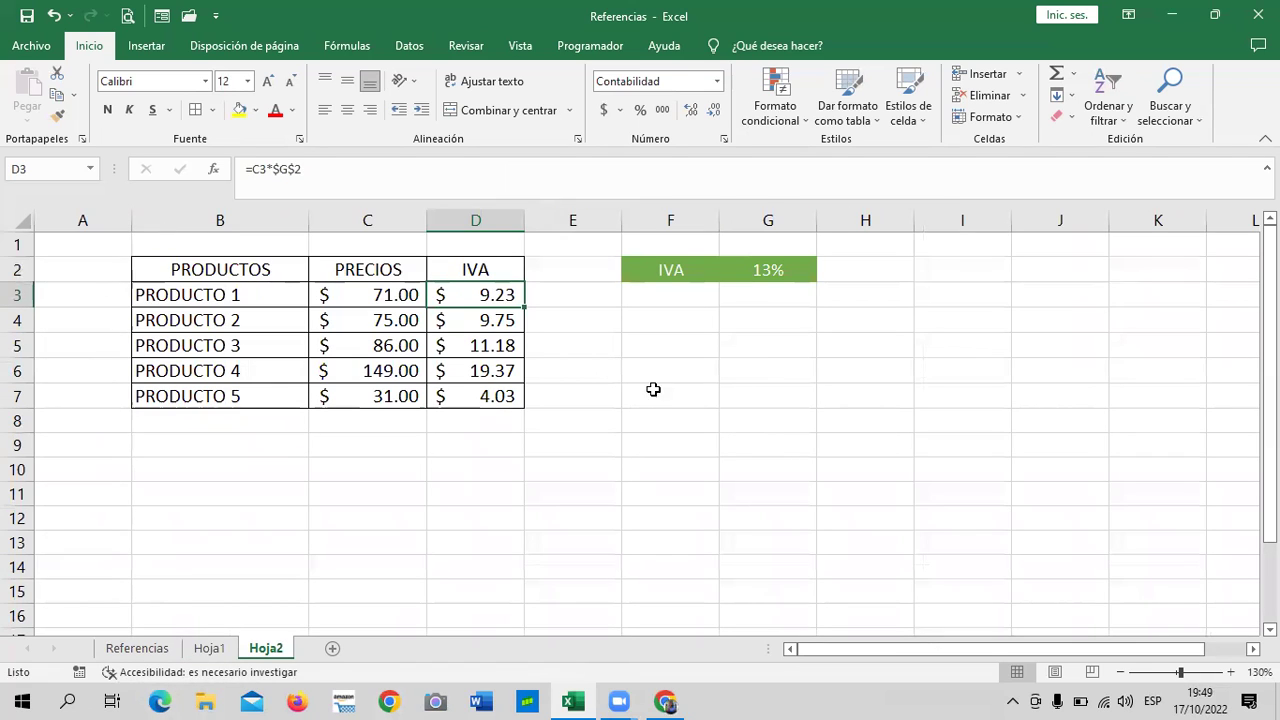
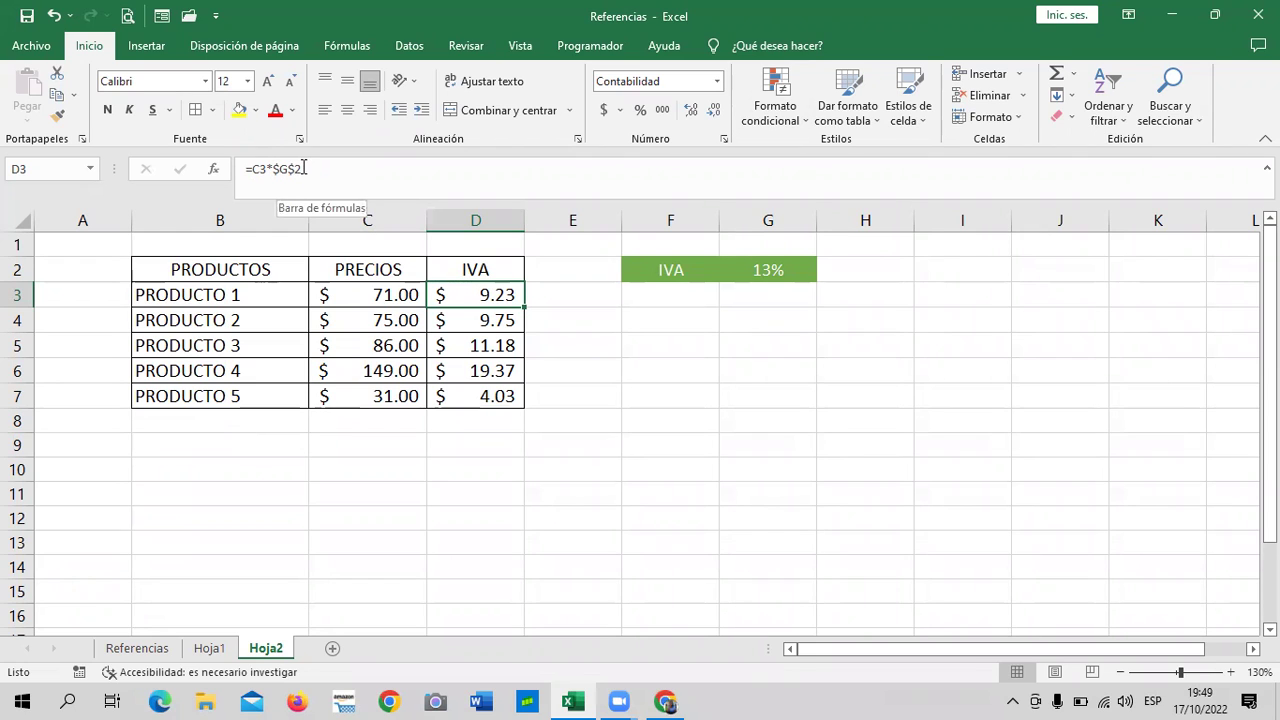
Inspect the existing IVA formula in D3 and the 13% rate in G2.
left_click(738, 400)
left_click(472, 290)
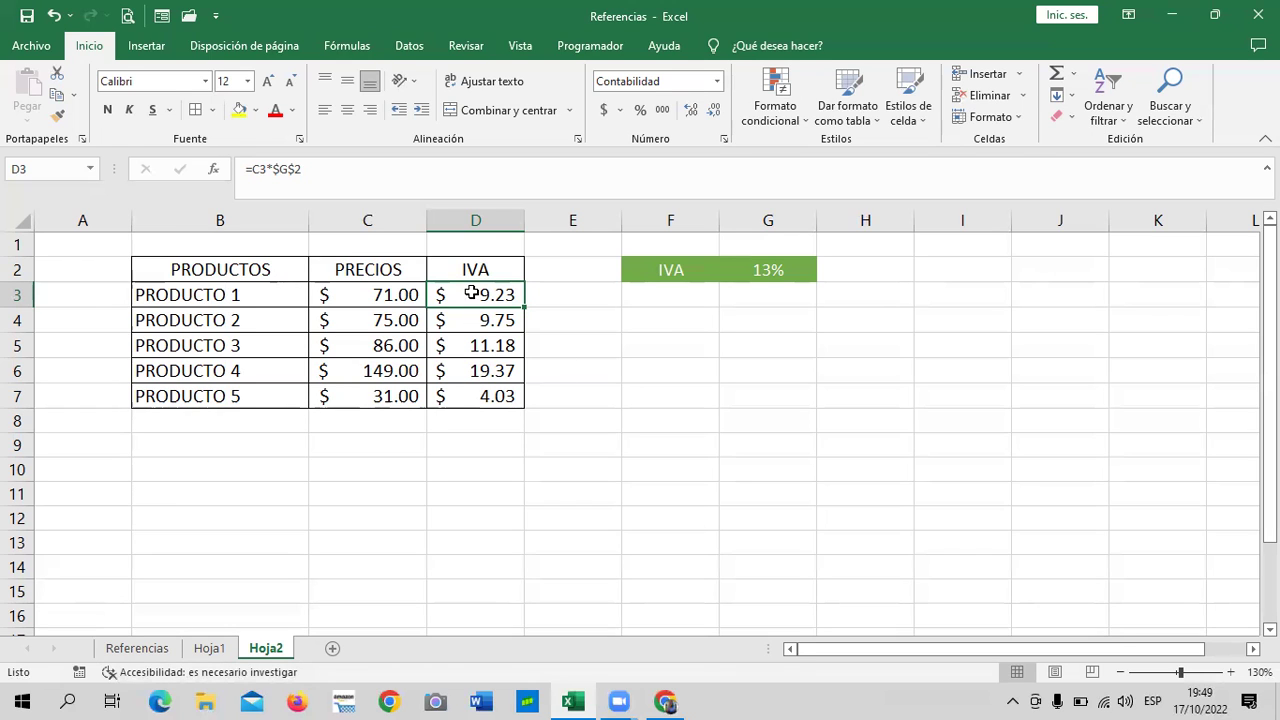
left_click(571, 363)
left_click(478, 290)
left_click(778, 274)
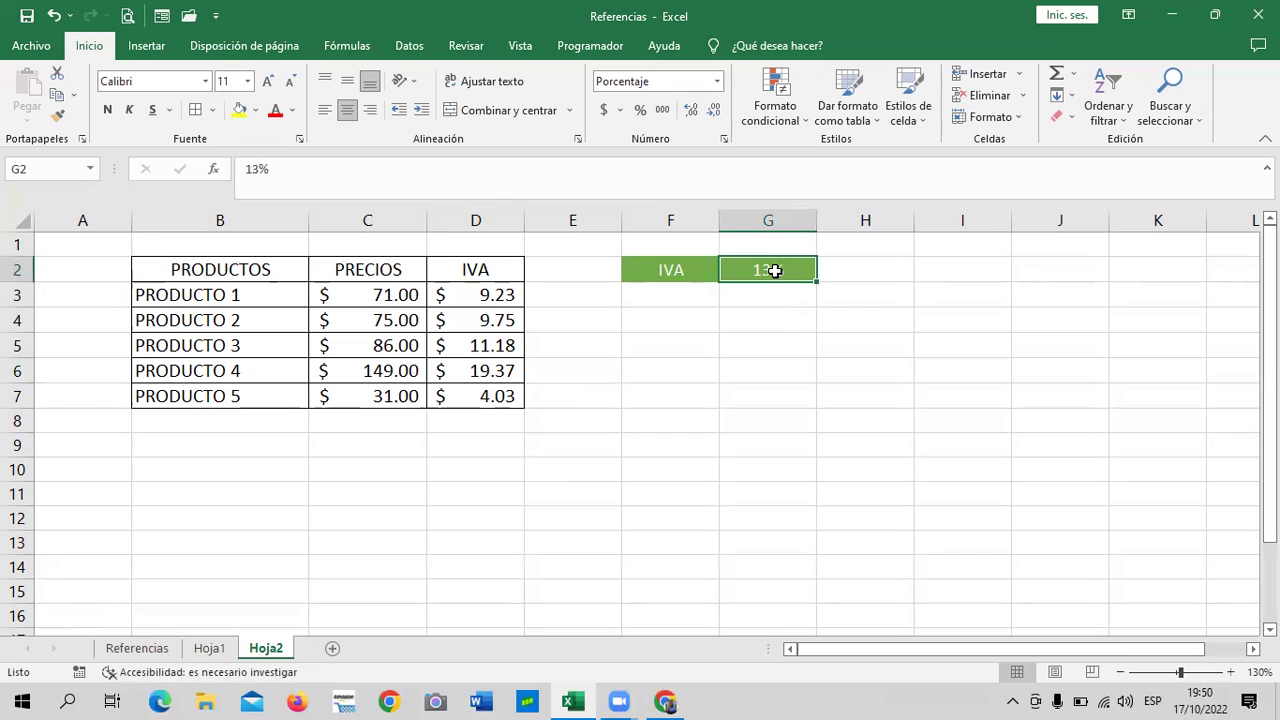
left_click(781, 340)
left_click(760, 272)
left_click(476, 294)
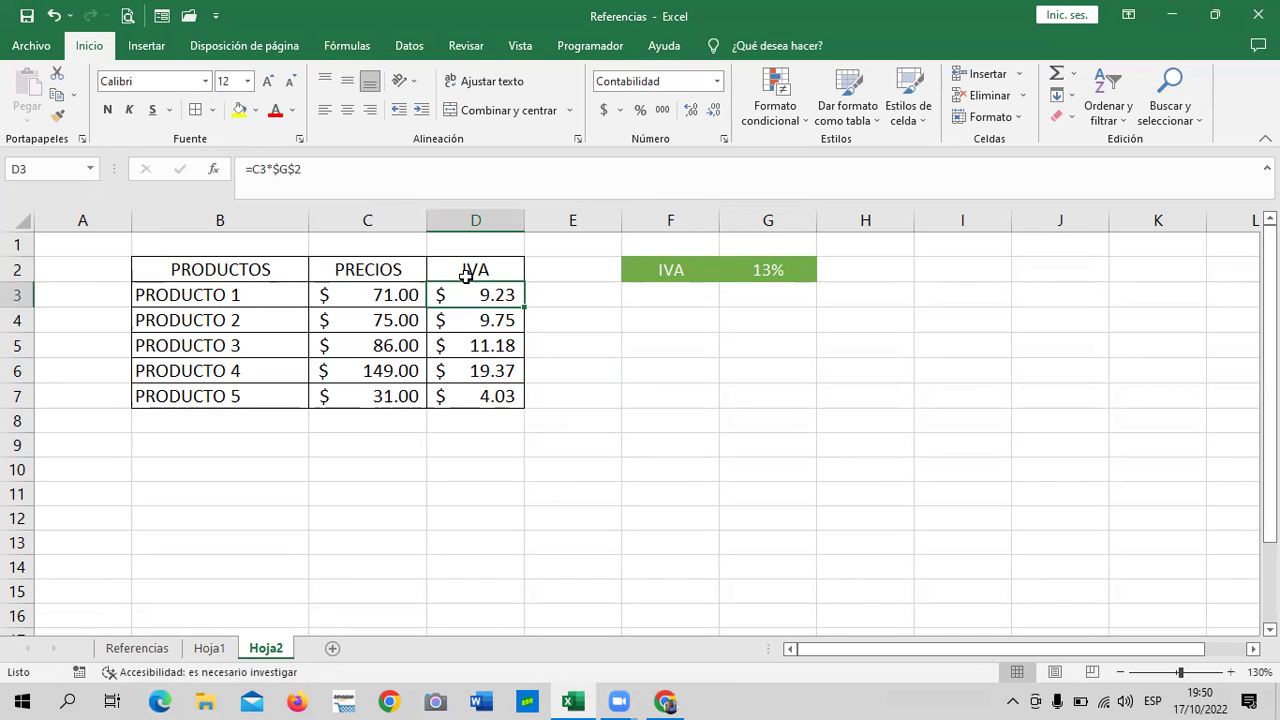
left_click(651, 358)
left_click(479, 292)
left_click(702, 410)
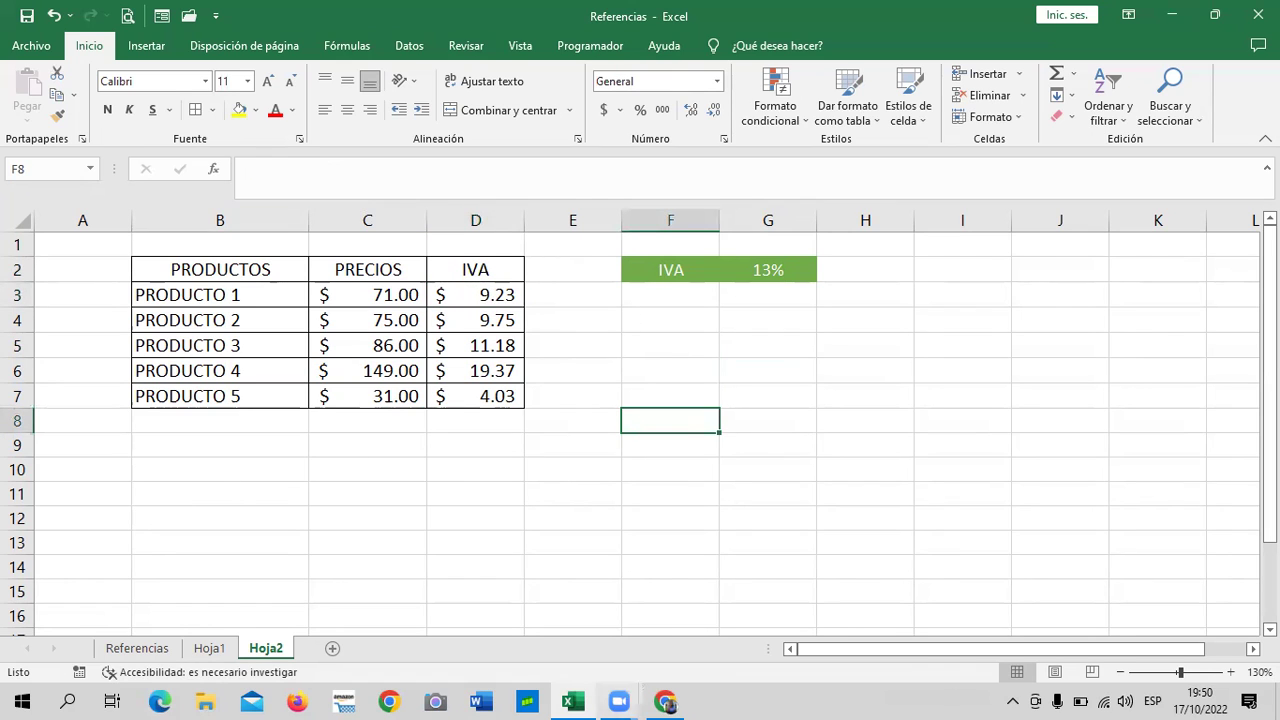
left_click(481, 291)
Replace D3:D7 with =C3*13% entered in D3 and filled down to D7.
left_click_drag(481, 291, 494, 403)
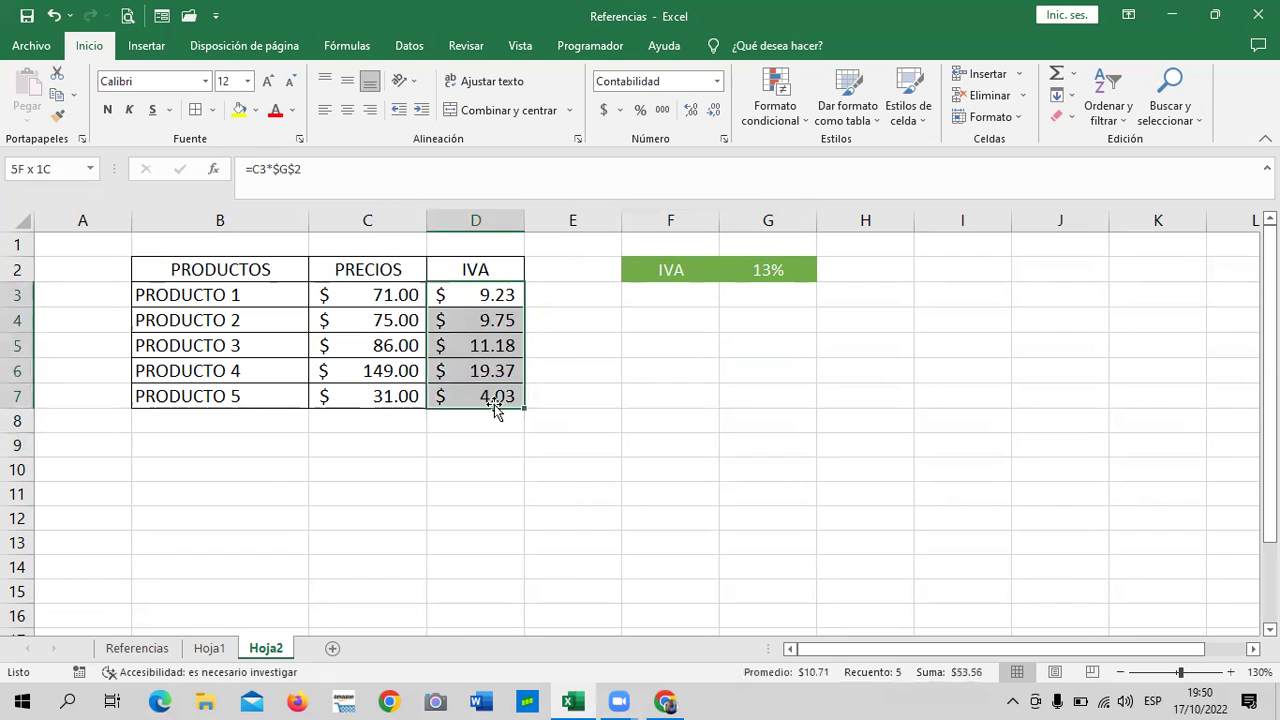
key("Delete")
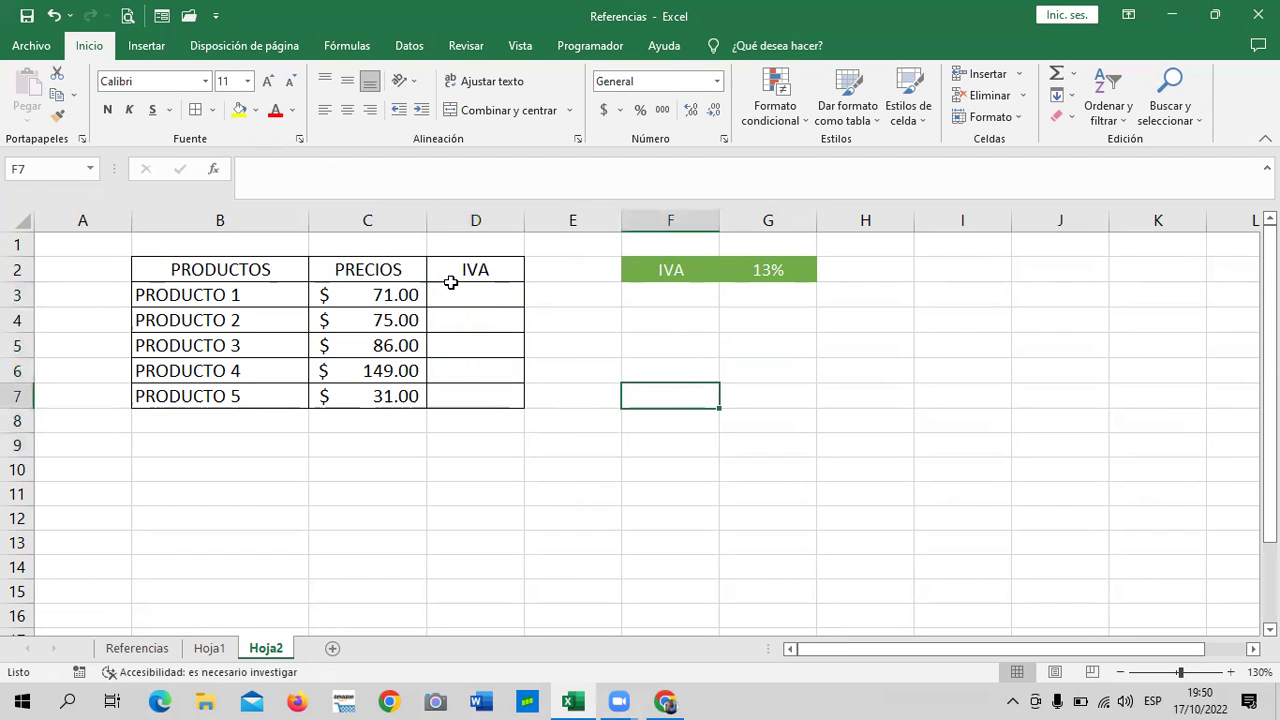
left_click(500, 300)
type("=")
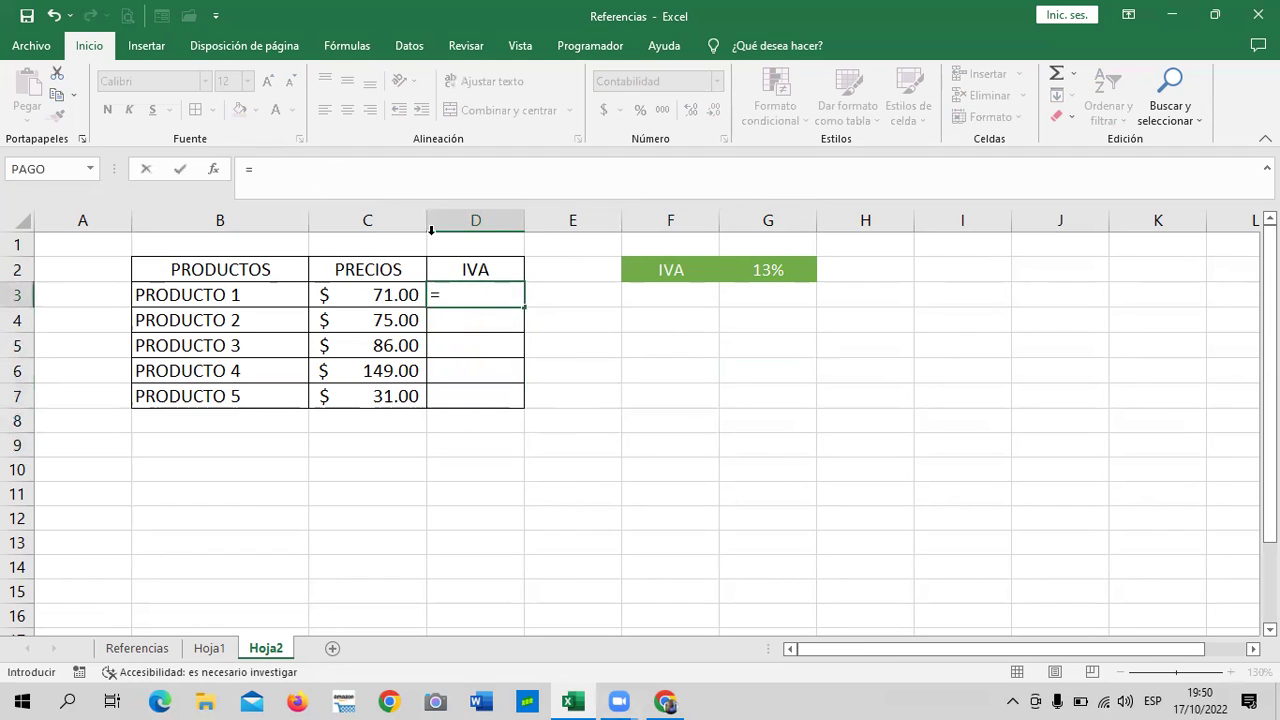
left_click(373, 305)
type("*13%")
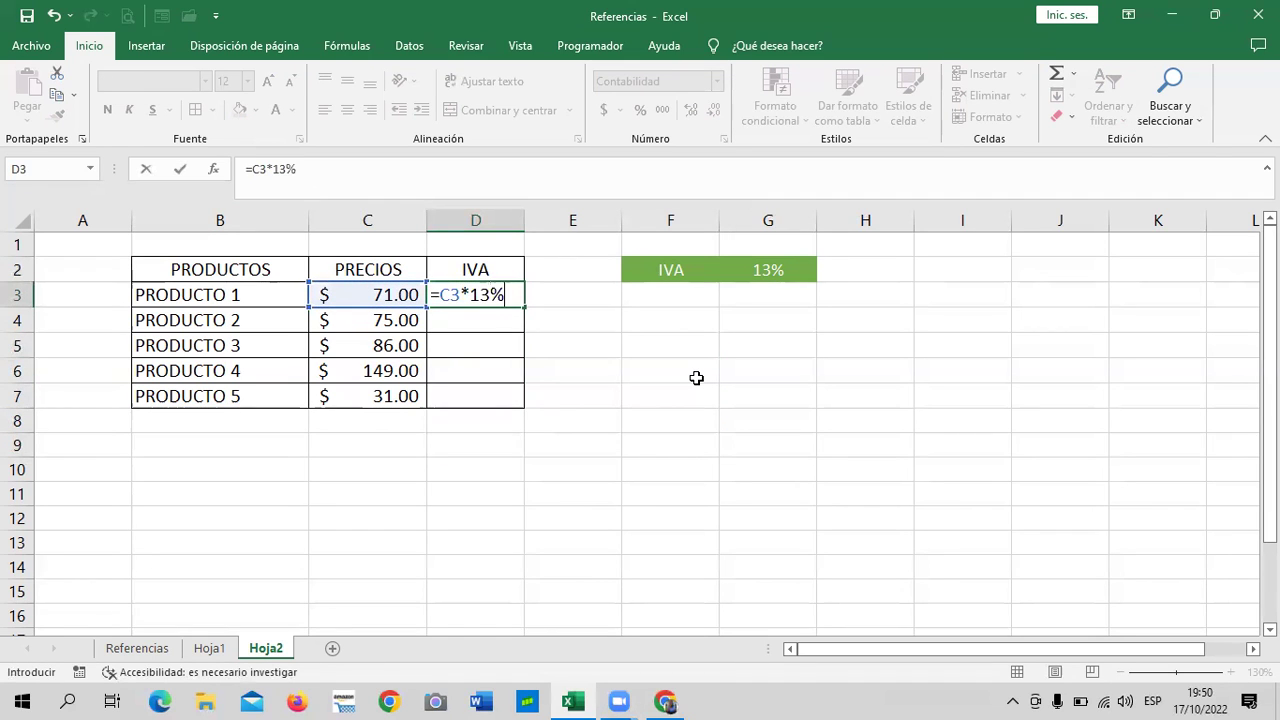
key("Return")
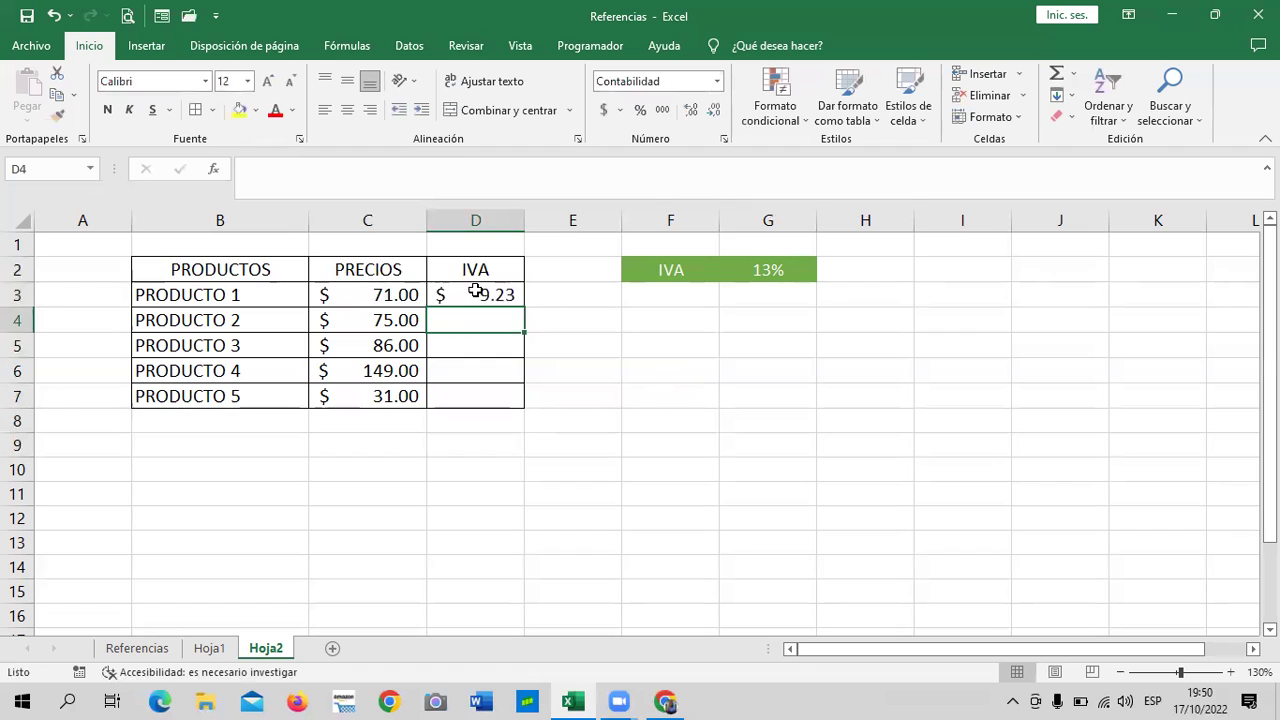
left_click(477, 292)
left_click_drag(521, 308, 523, 405)
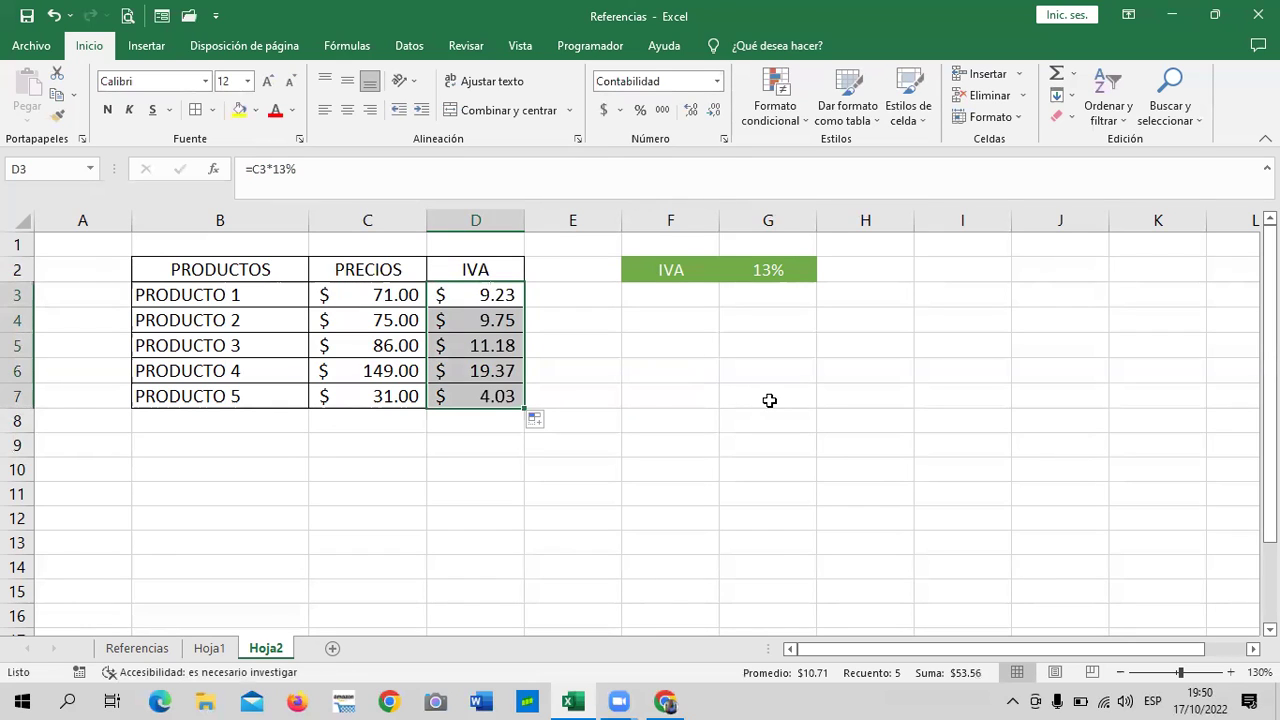
Change the G2 IVA rate to 14% and reselect the unchanged IVA values D3:D7.
left_click(725, 418)
left_click(496, 298)
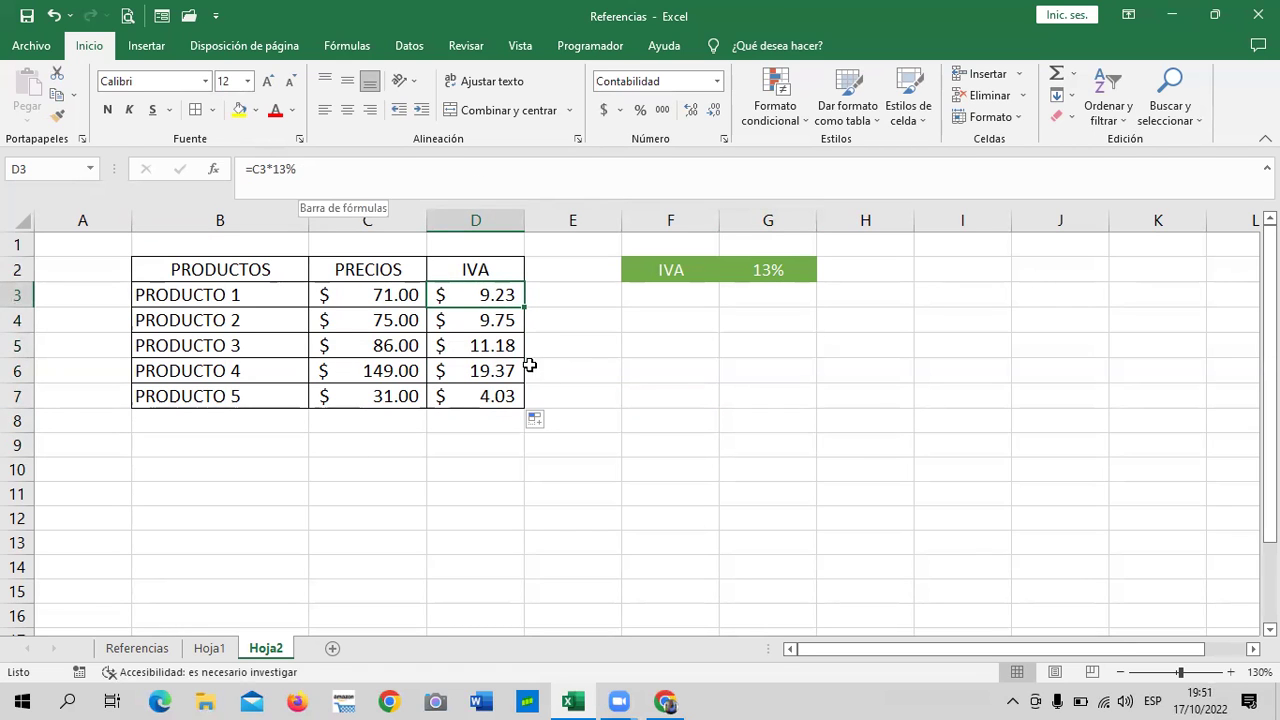
left_click(618, 403)
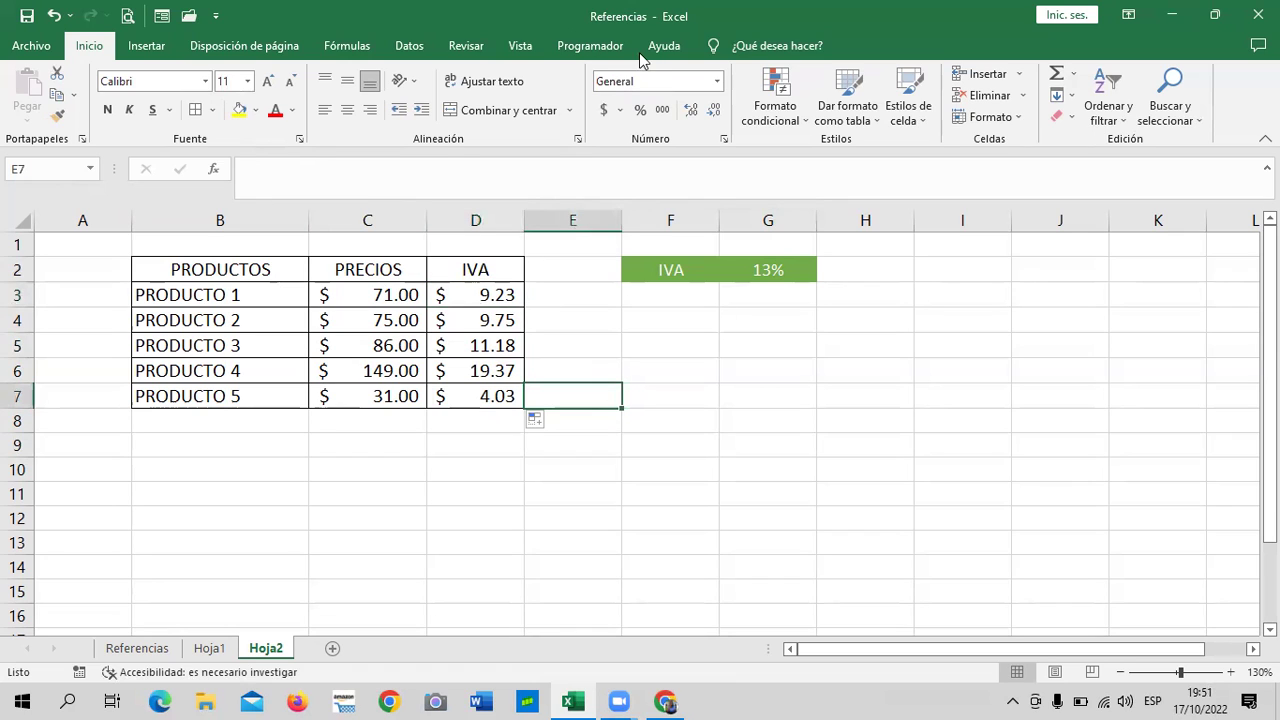
left_click(775, 466)
left_click(786, 272)
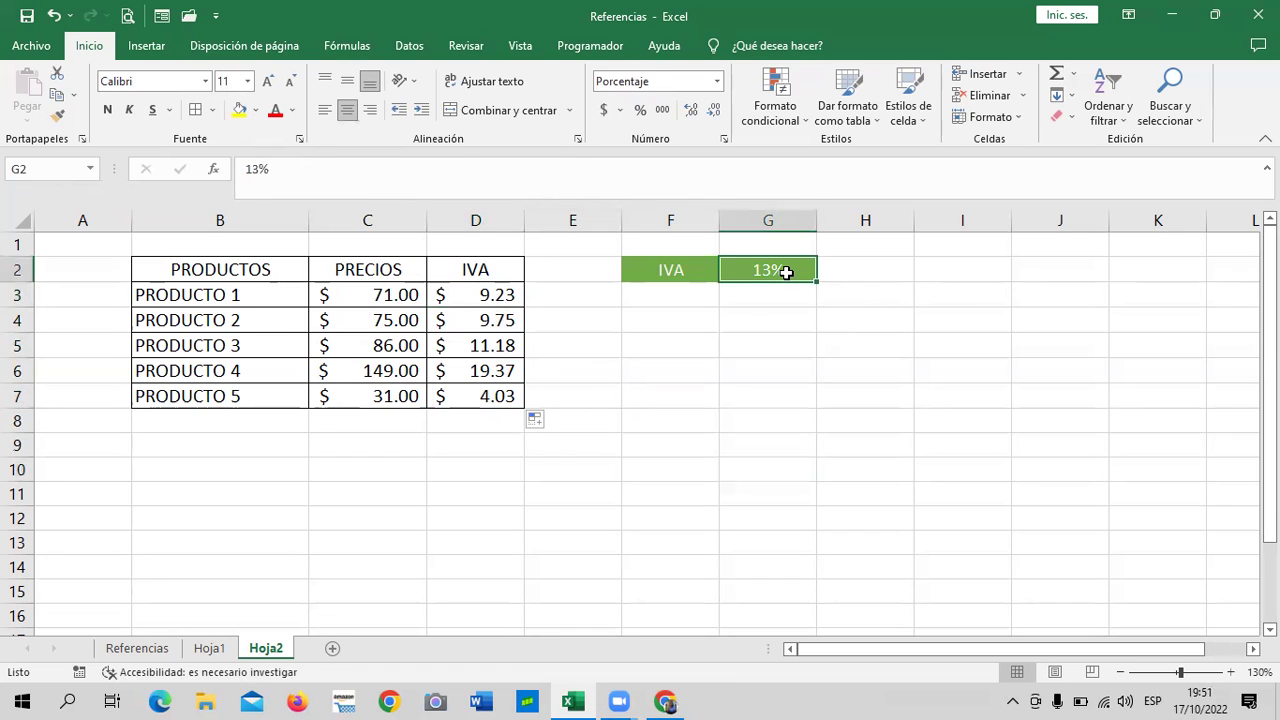
left_click(600, 466)
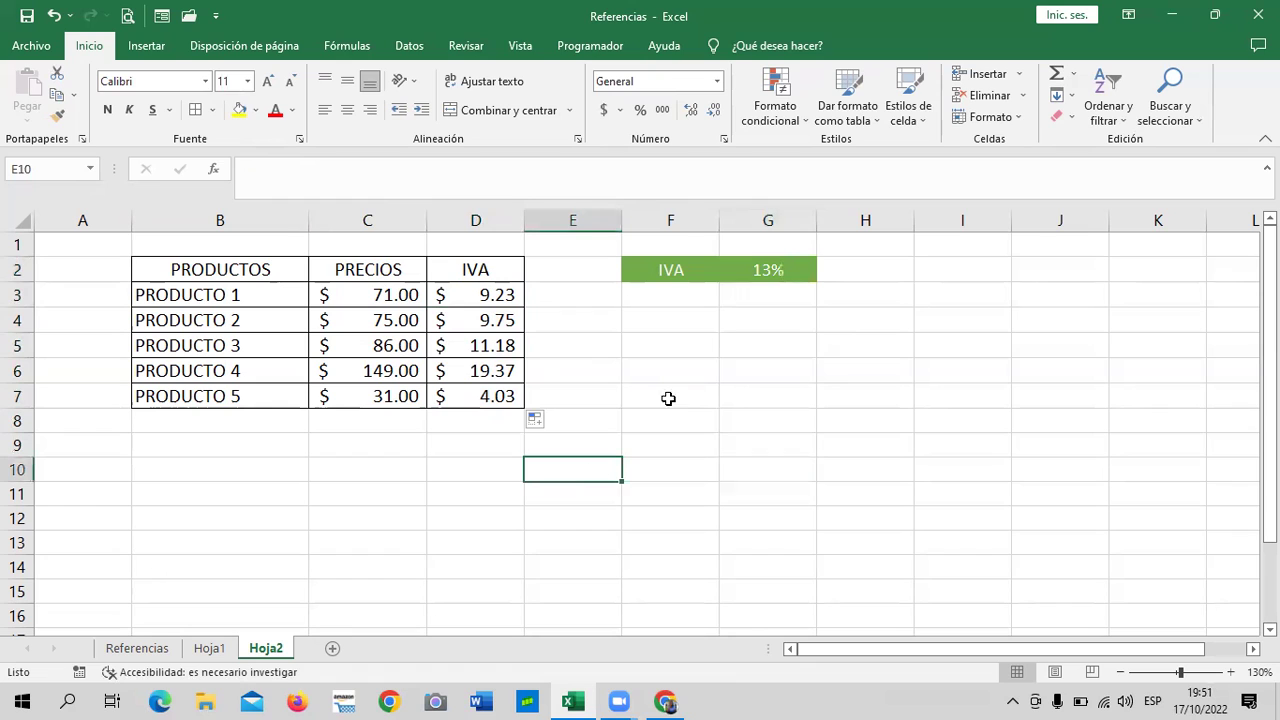
left_click(754, 274)
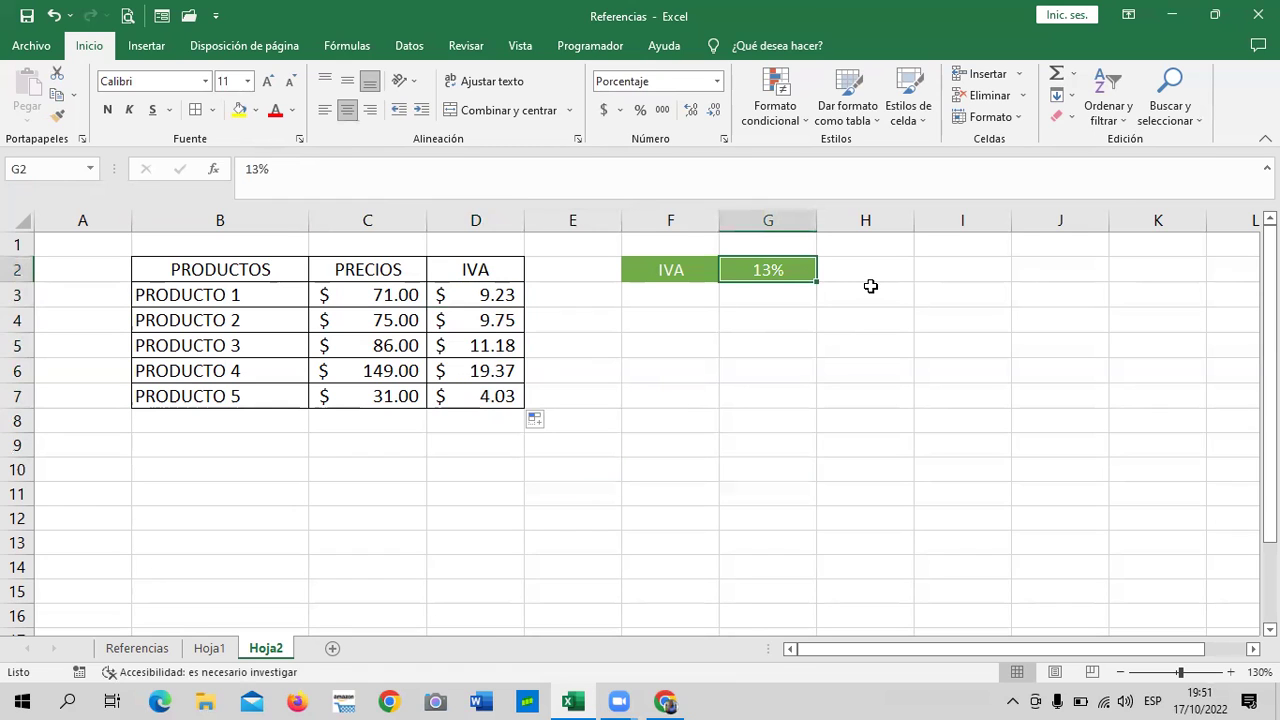
type("14")
key("Return")
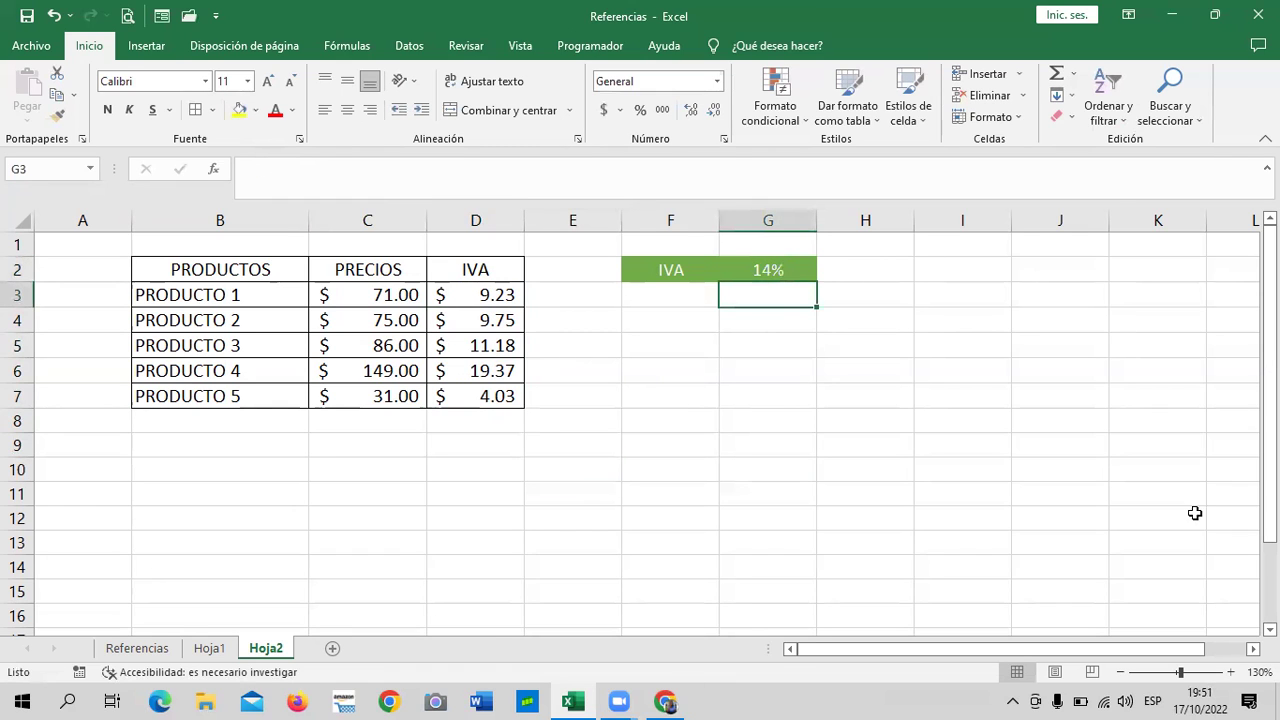
left_click_drag(478, 294, 467, 392)
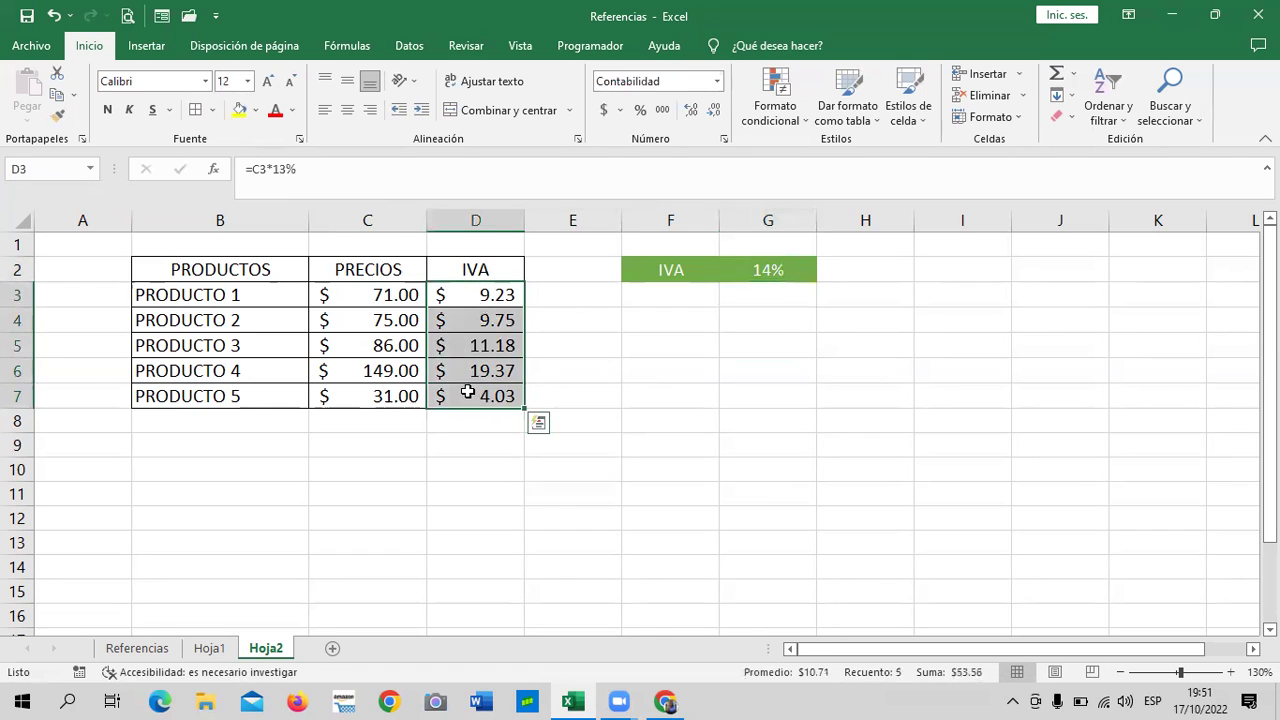
Clear D3:D7 and fill =C3*$G$2 from D3 down to D7.
key("Delete")
left_click(465, 294)
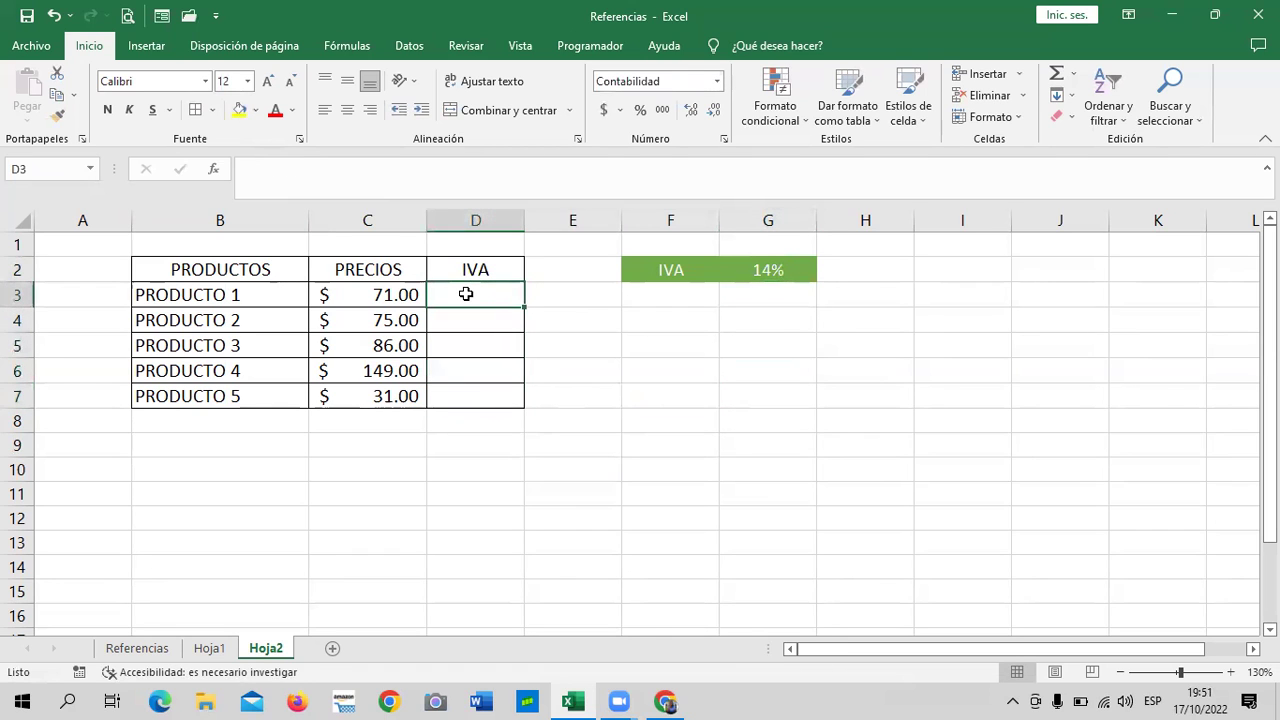
type("=")
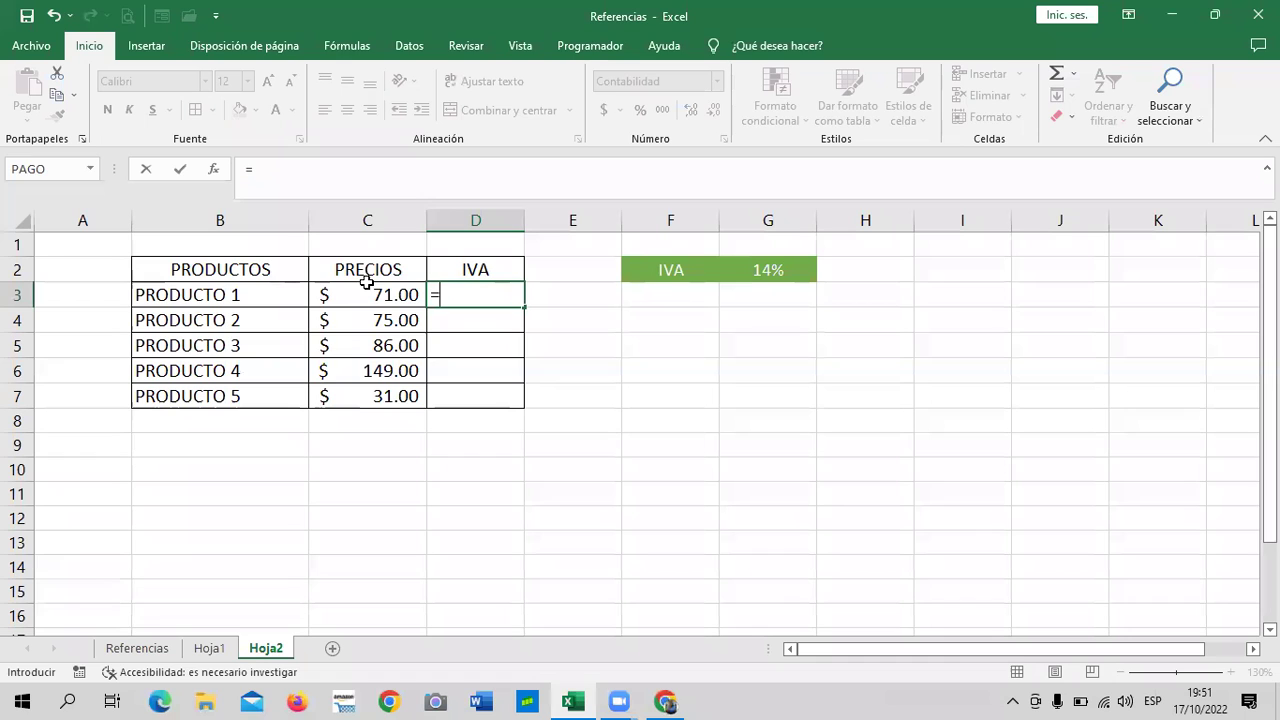
left_click(367, 290)
type("*")
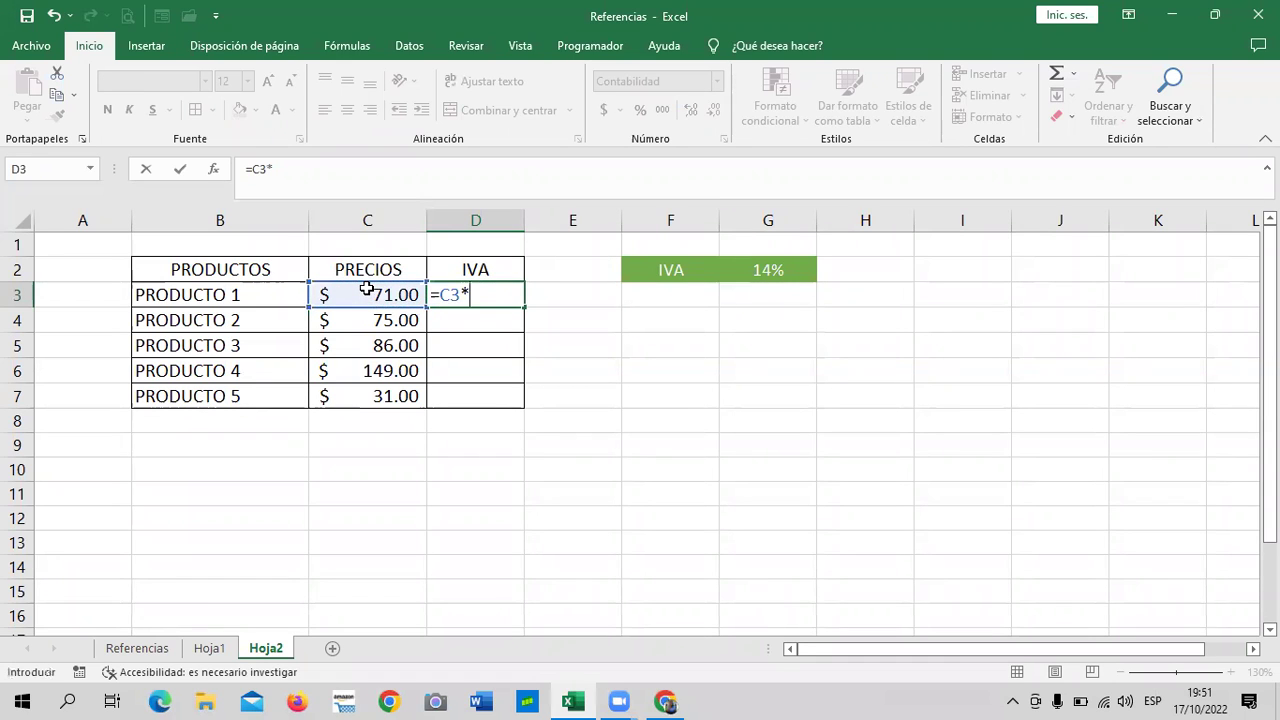
left_click(766, 270)
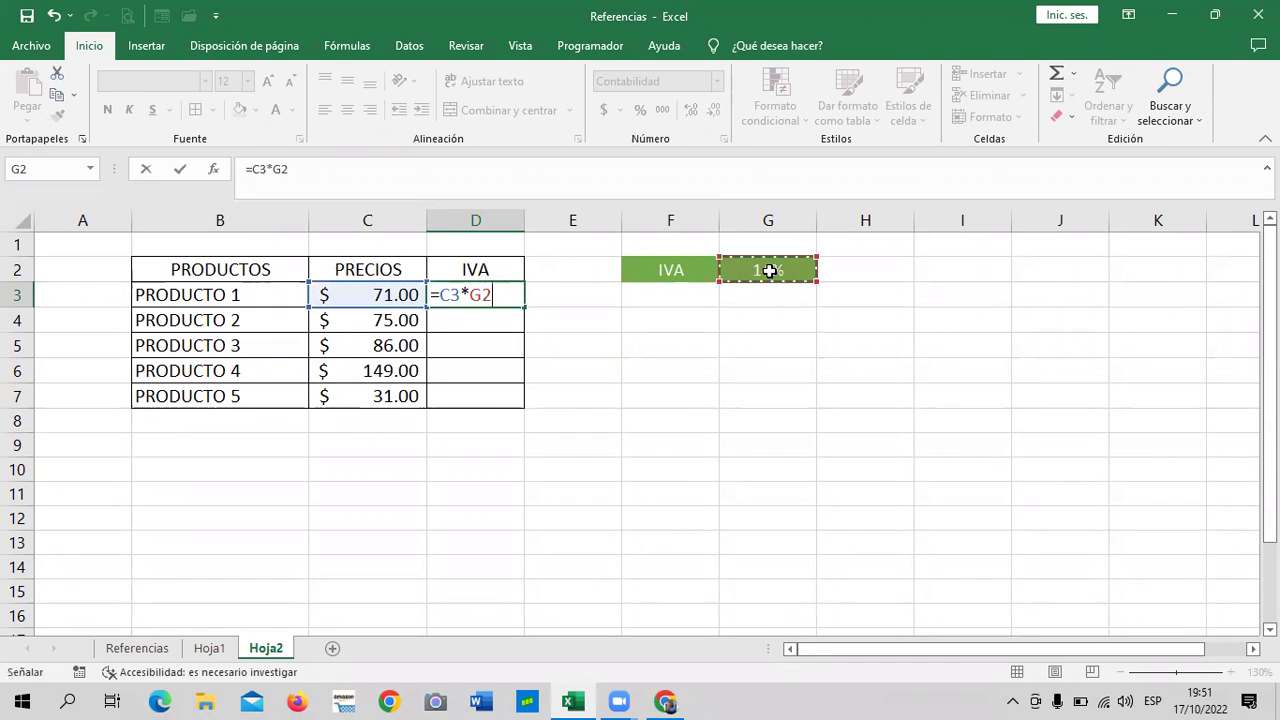
left_click(276, 169)
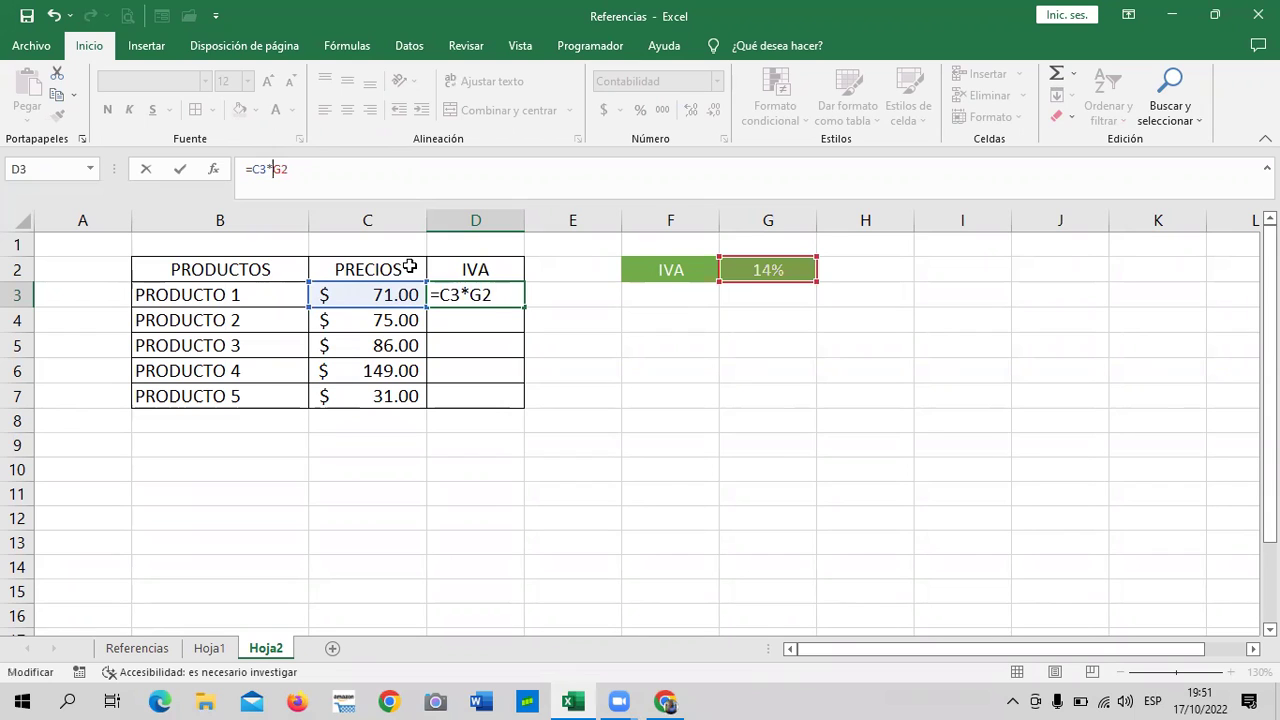
type("$")
key("Right")
type("$")
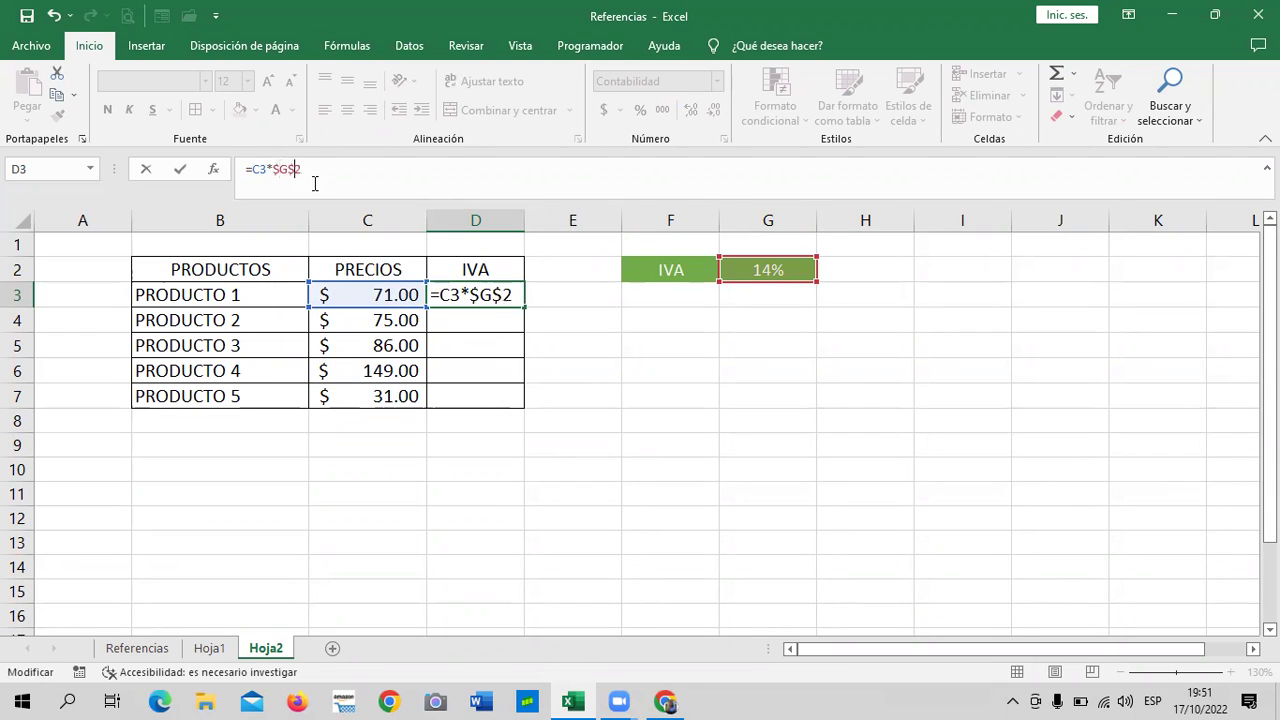
key("Return")
left_click(467, 295)
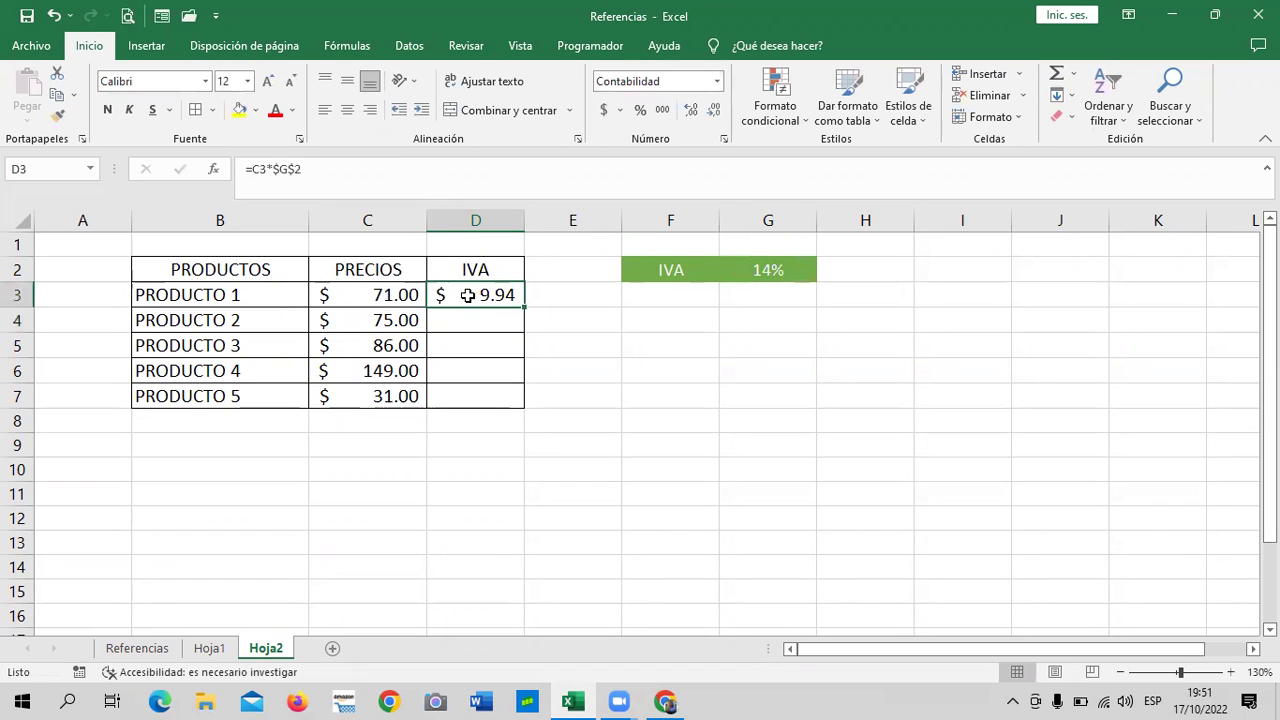
left_click_drag(524, 307, 533, 418)
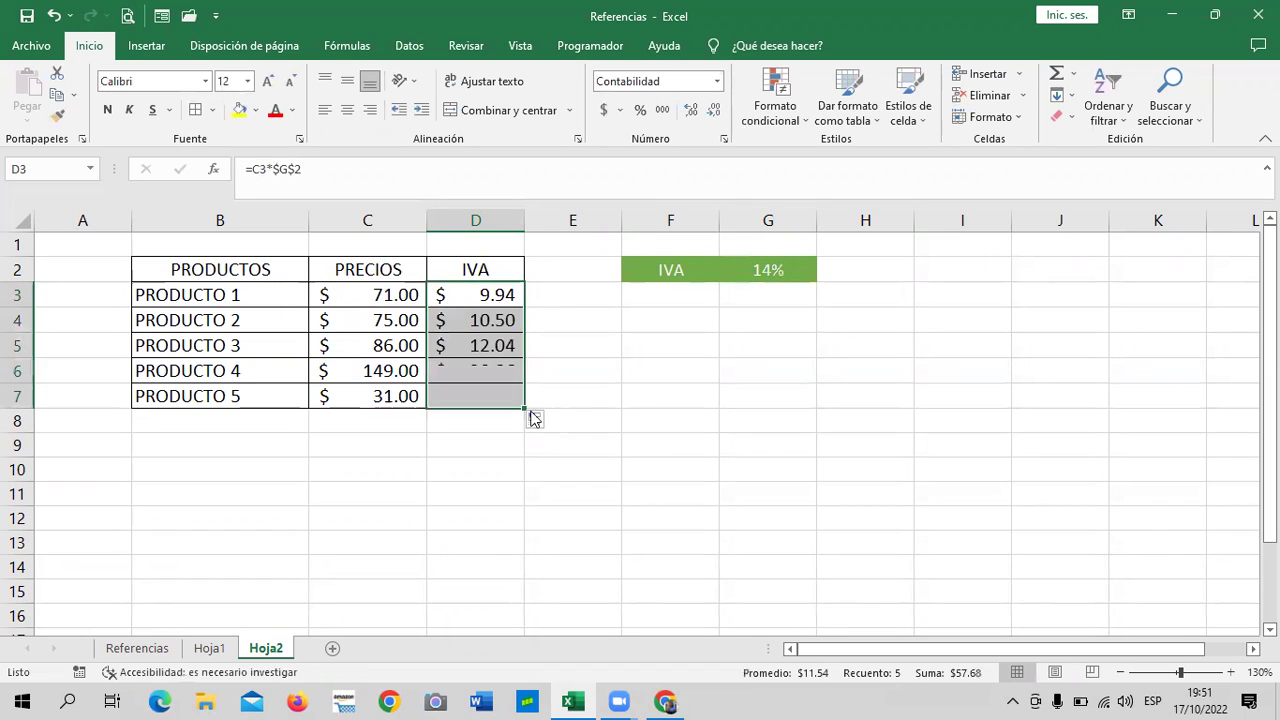
Begin entering 13 as the new IVA rate in G2.
left_click(615, 402)
left_click(788, 270)
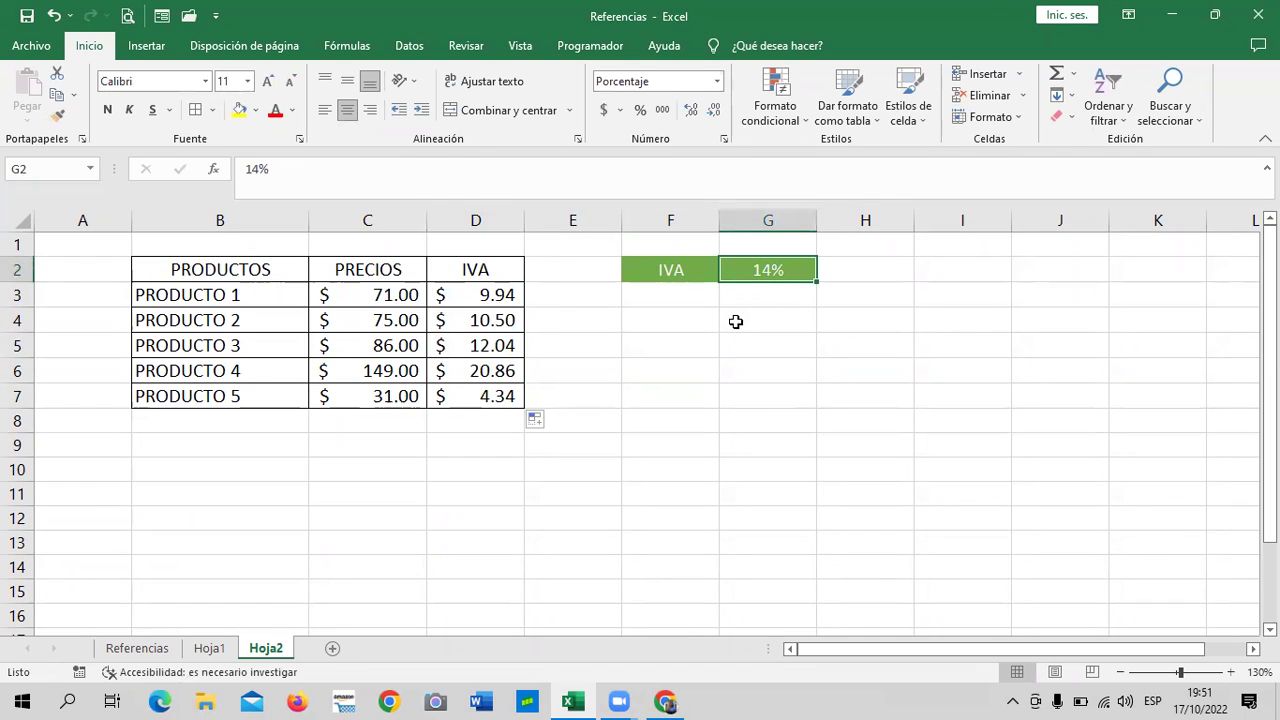
type("13")
key("Return")
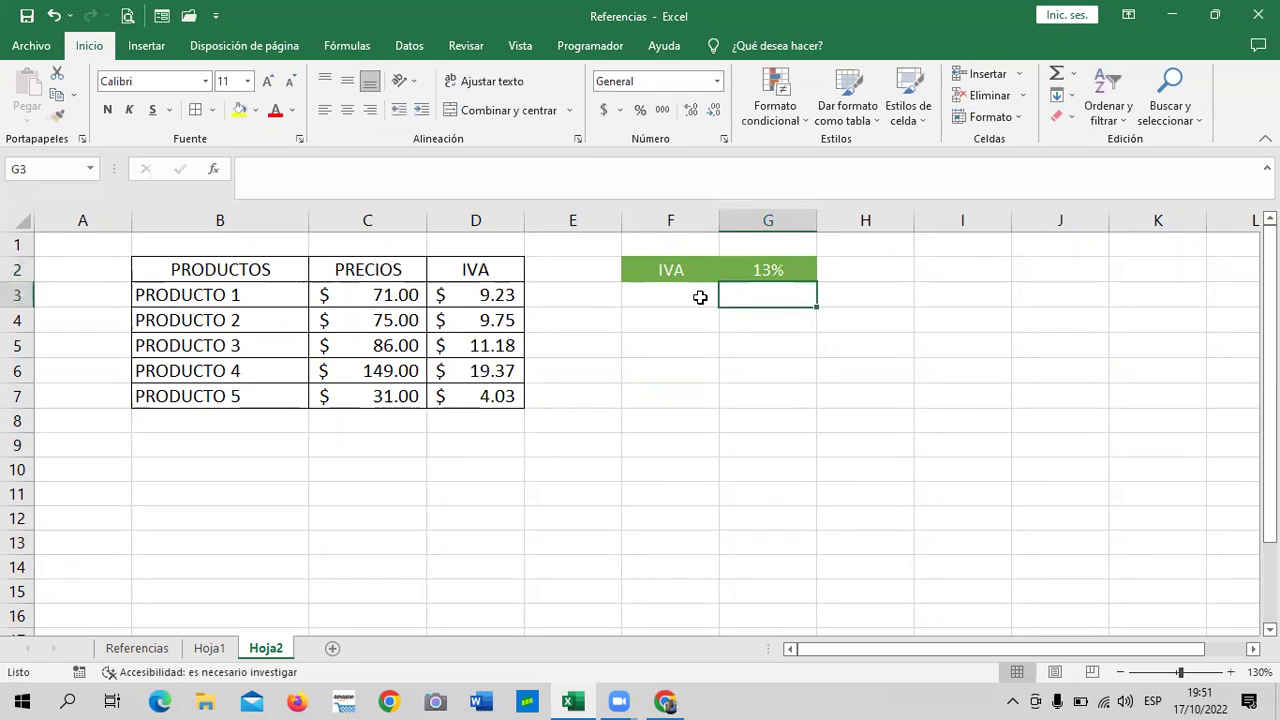
left_click(889, 418)
left_click(766, 268)
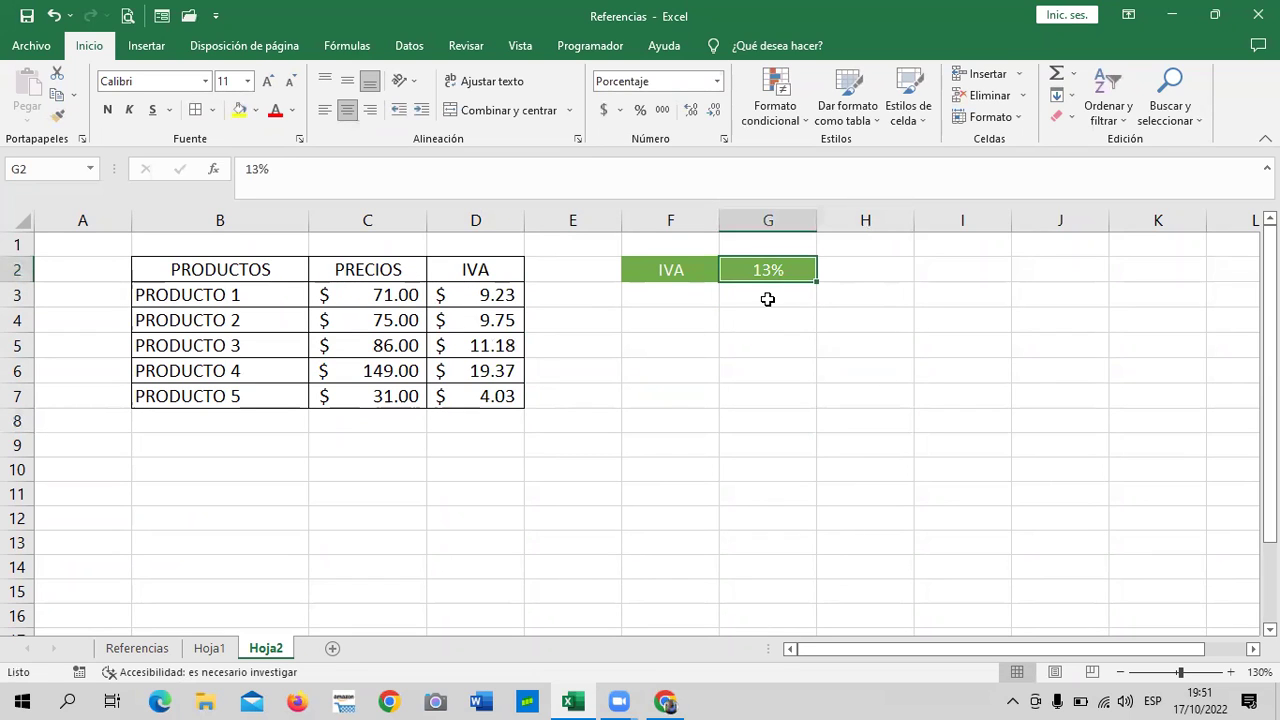
type("14")
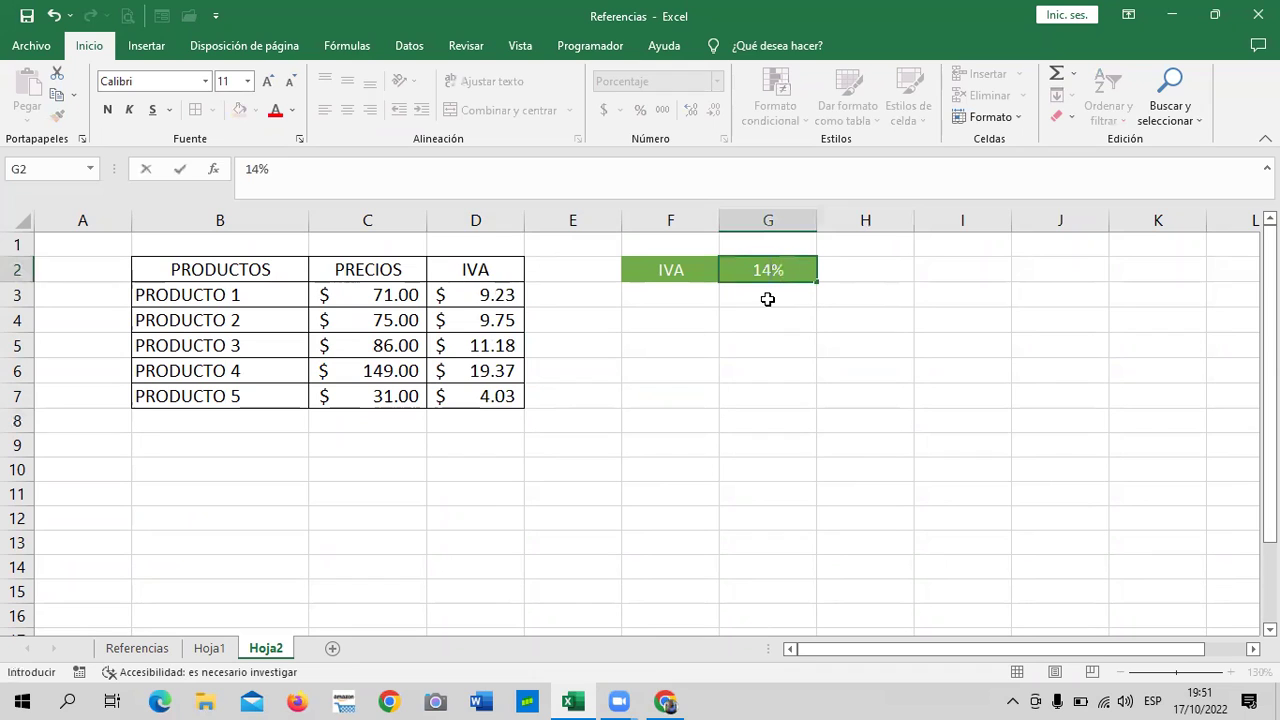
key("Return")
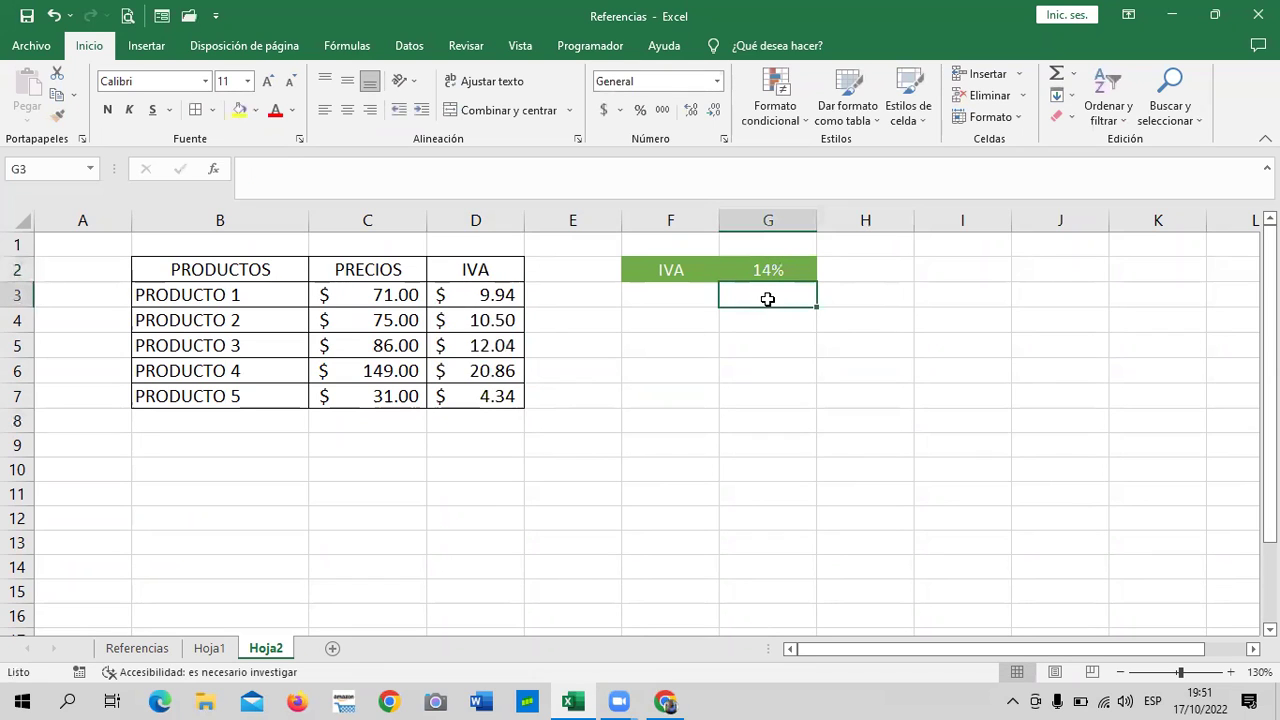
left_click(464, 295)
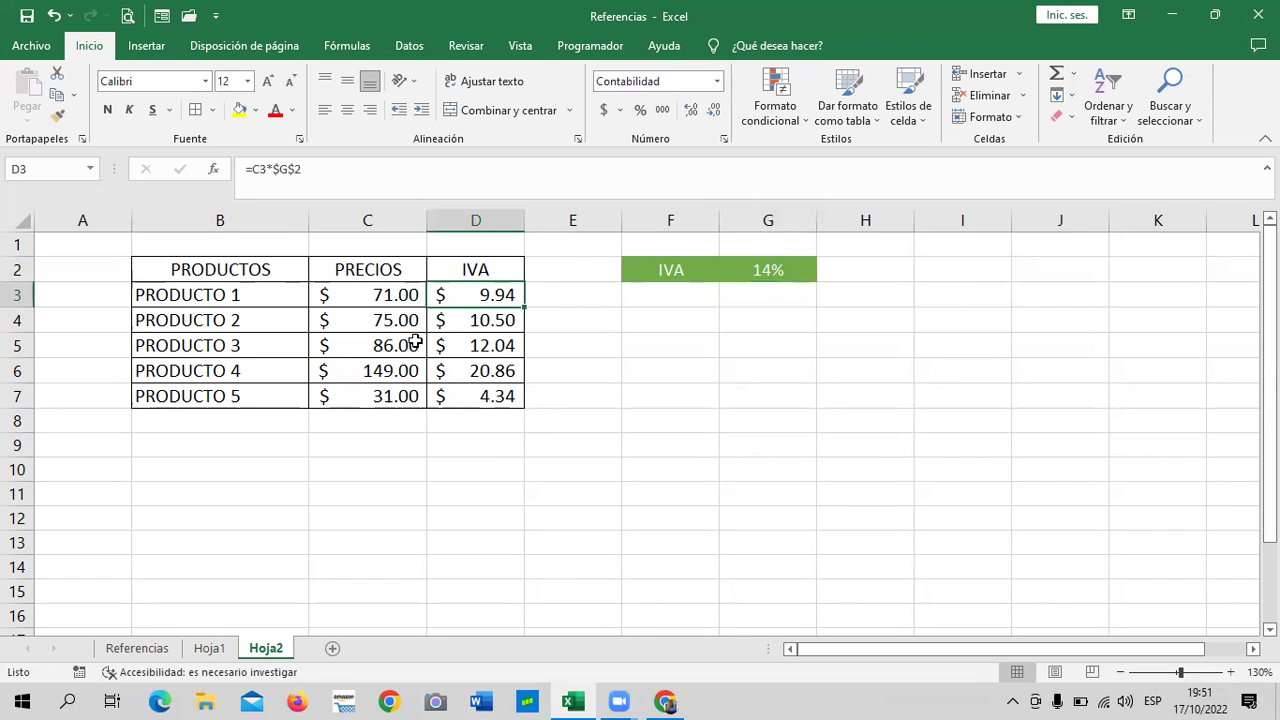
left_click(880, 407)
left_click(780, 272)
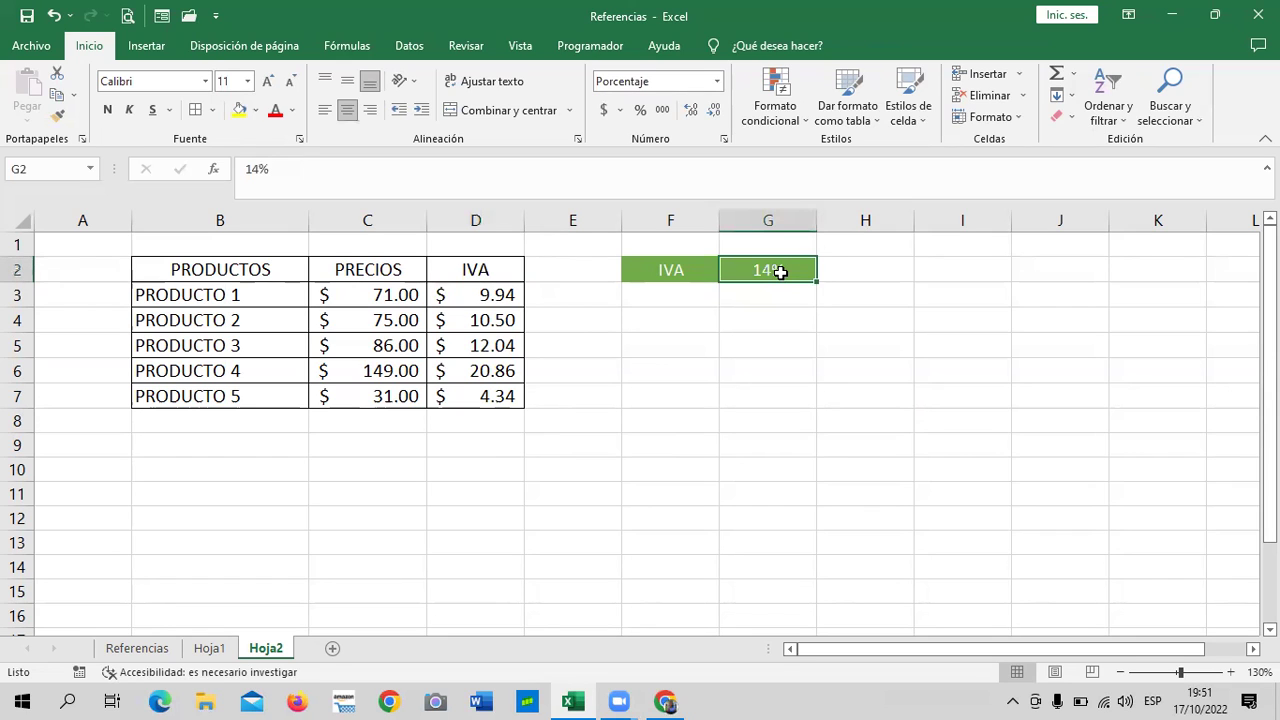
left_click(342, 487)
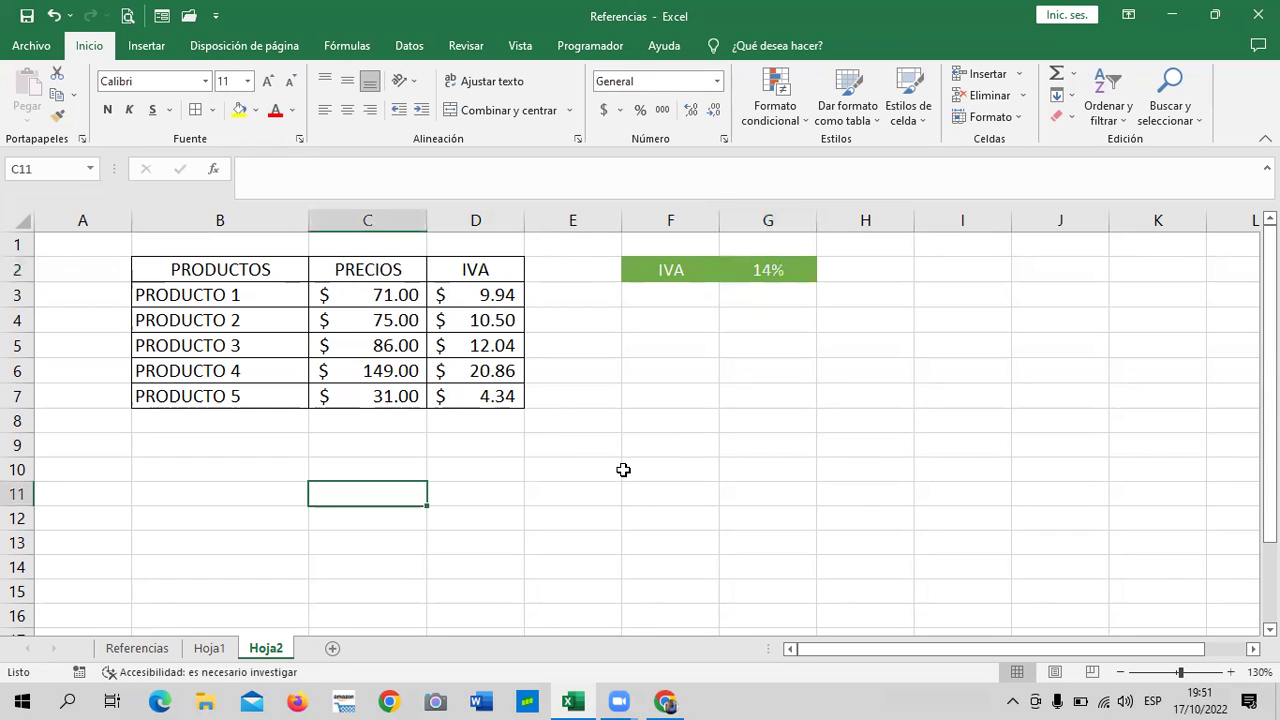
left_click(624, 470)
left_click(347, 466)
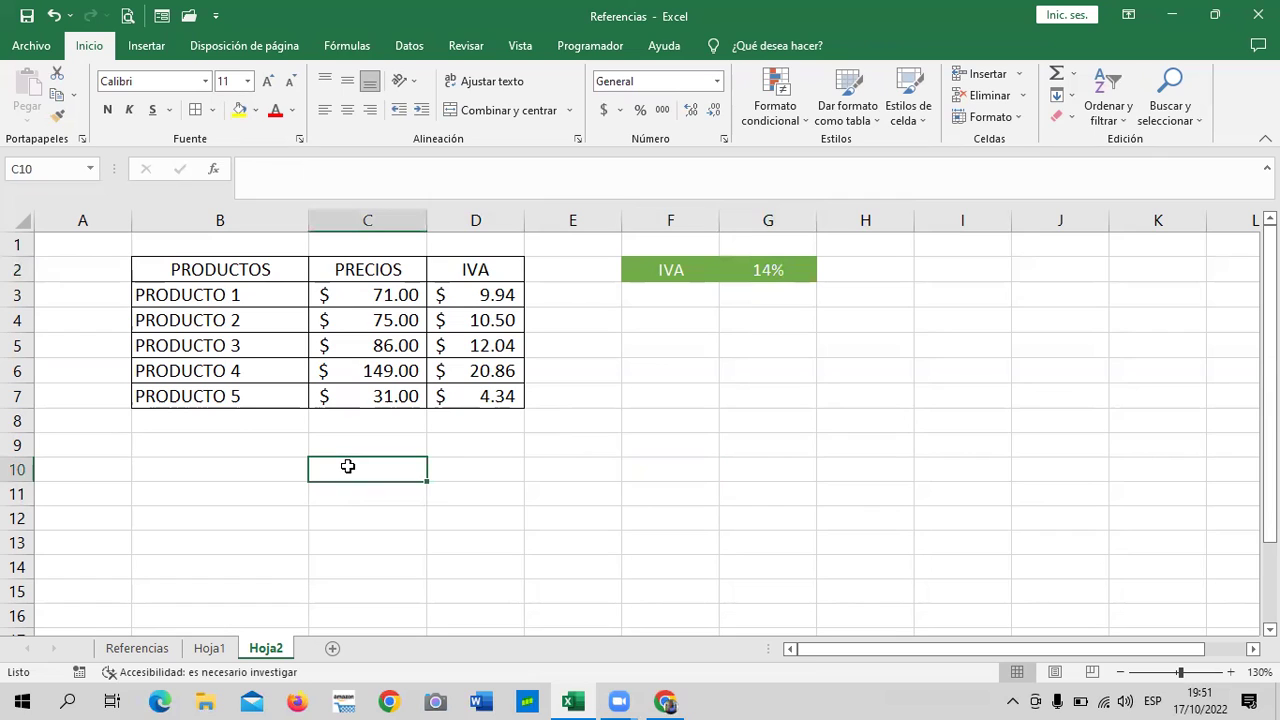
left_click(492, 464)
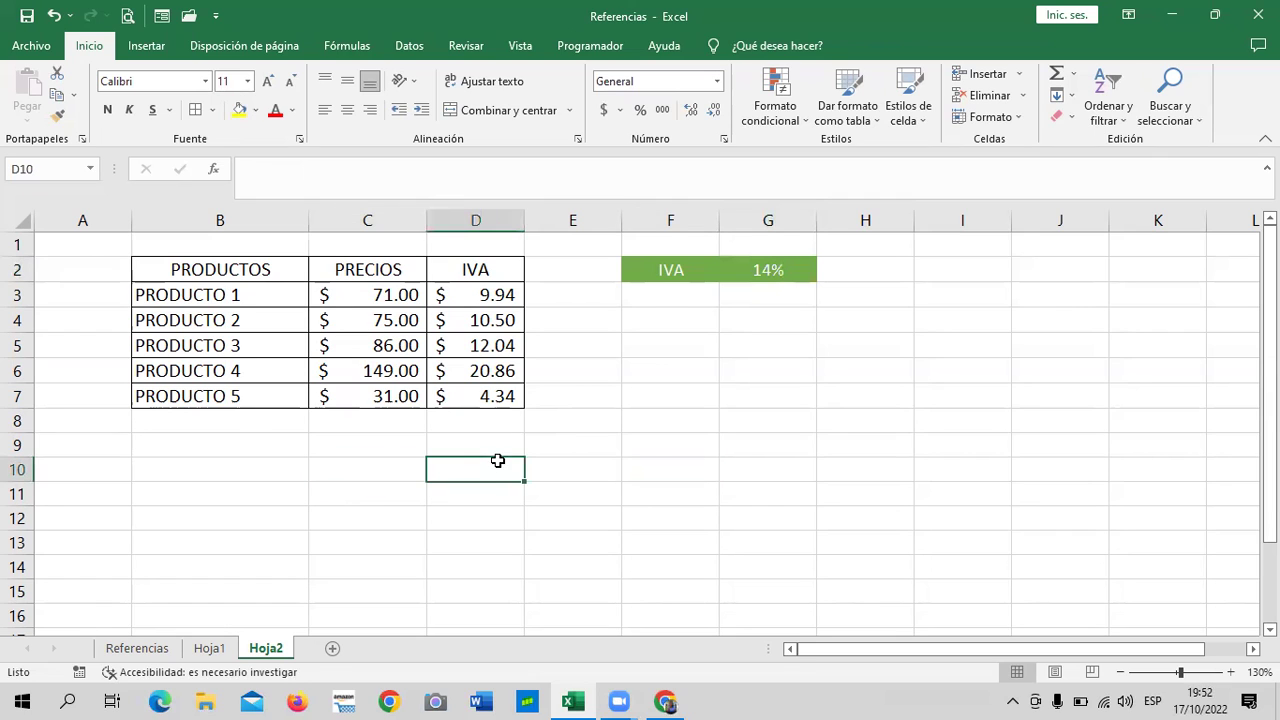
left_click(642, 448)
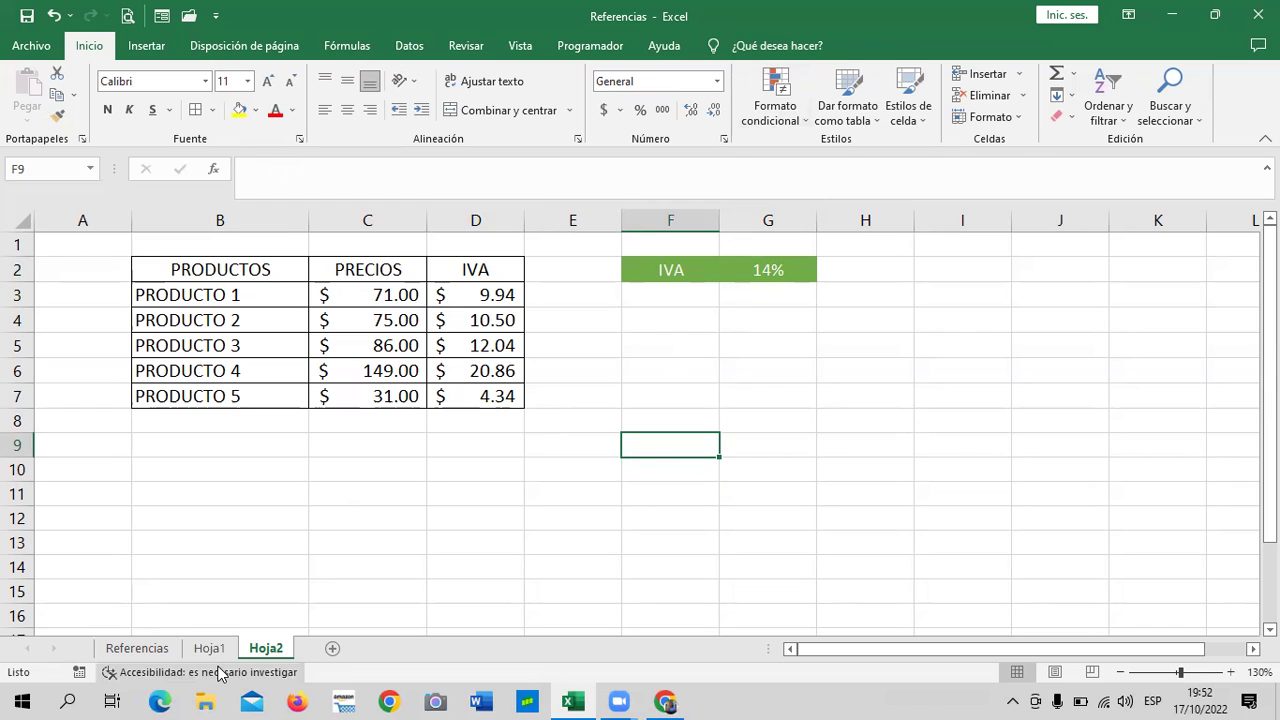
left_click(138, 648)
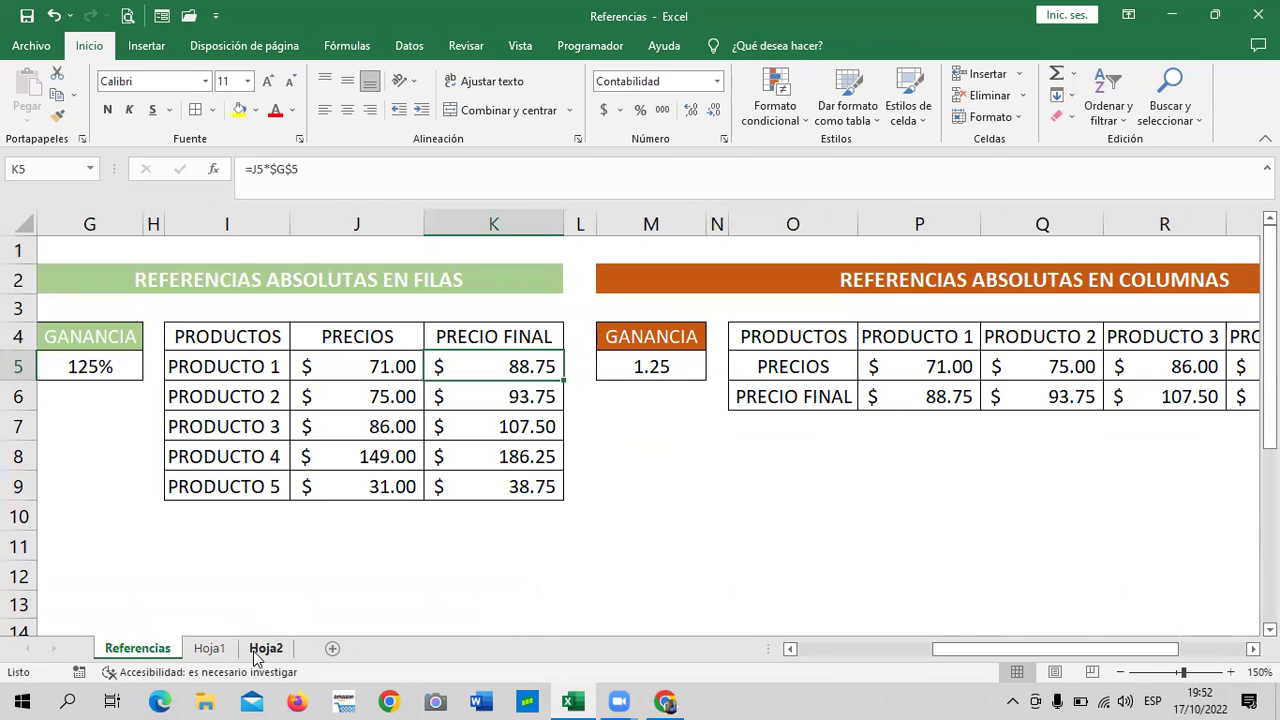
left_click(209, 650)
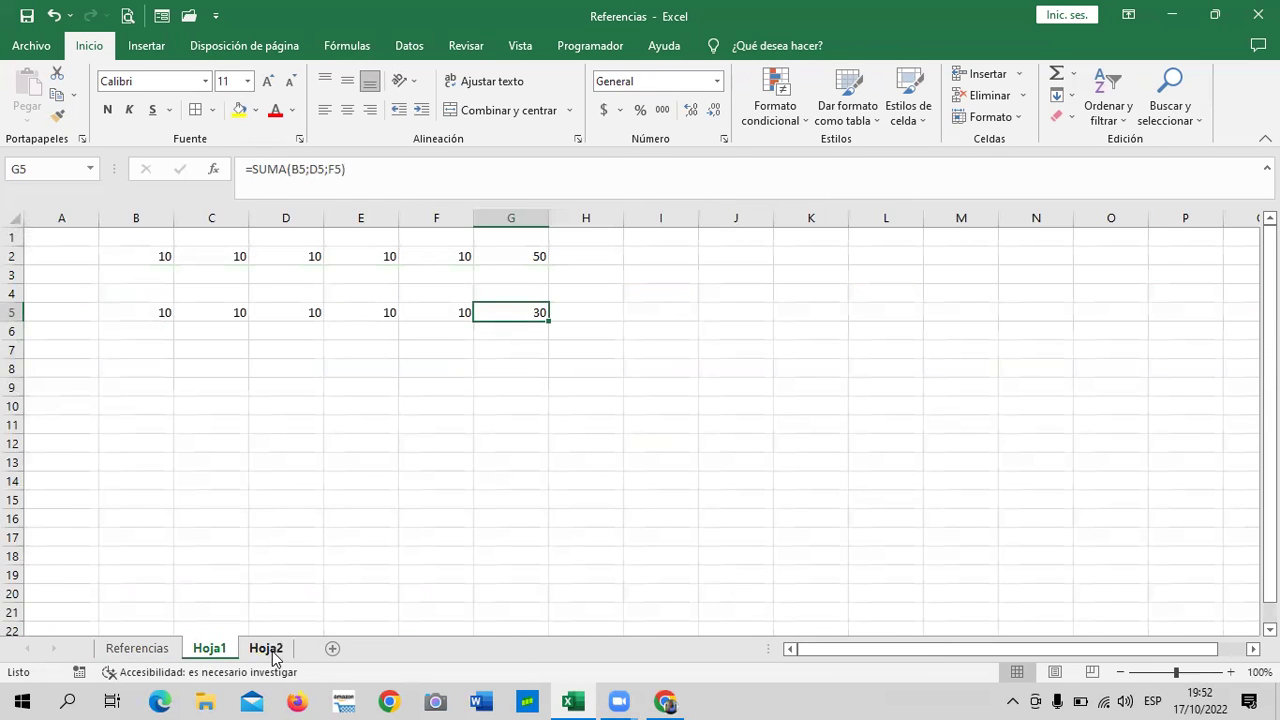
left_click(268, 650)
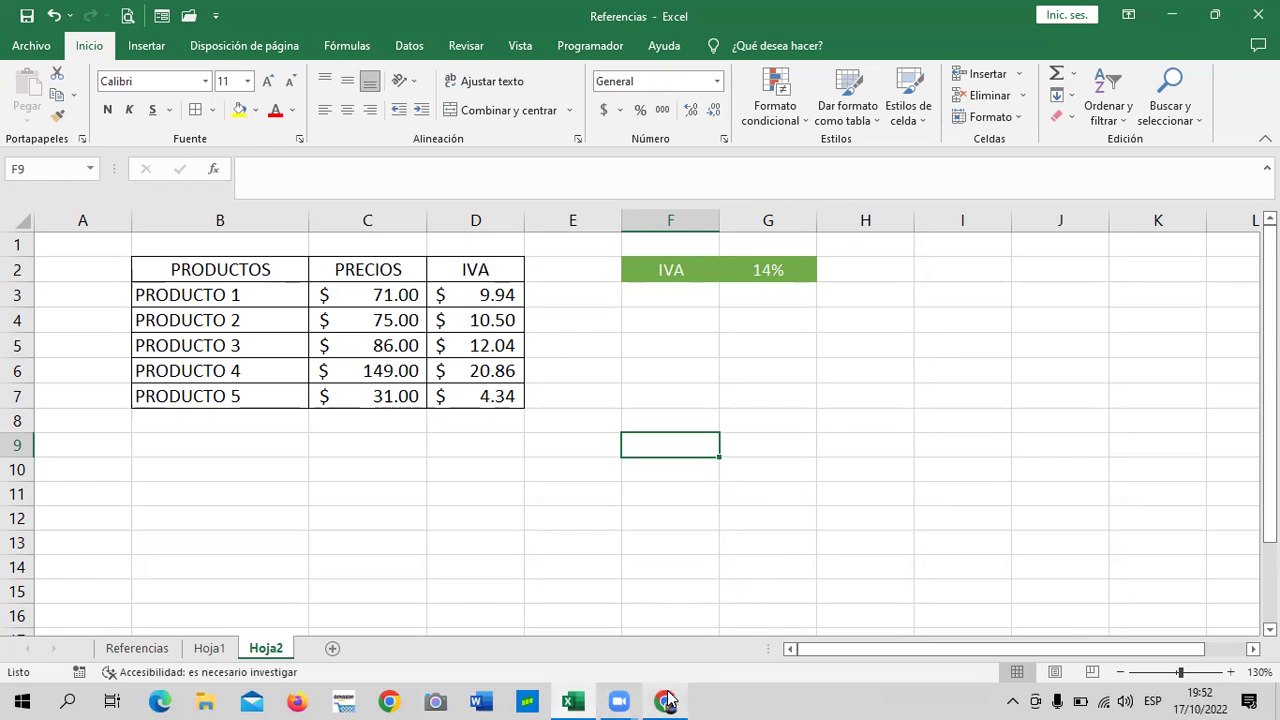
mouse_move(665, 701)
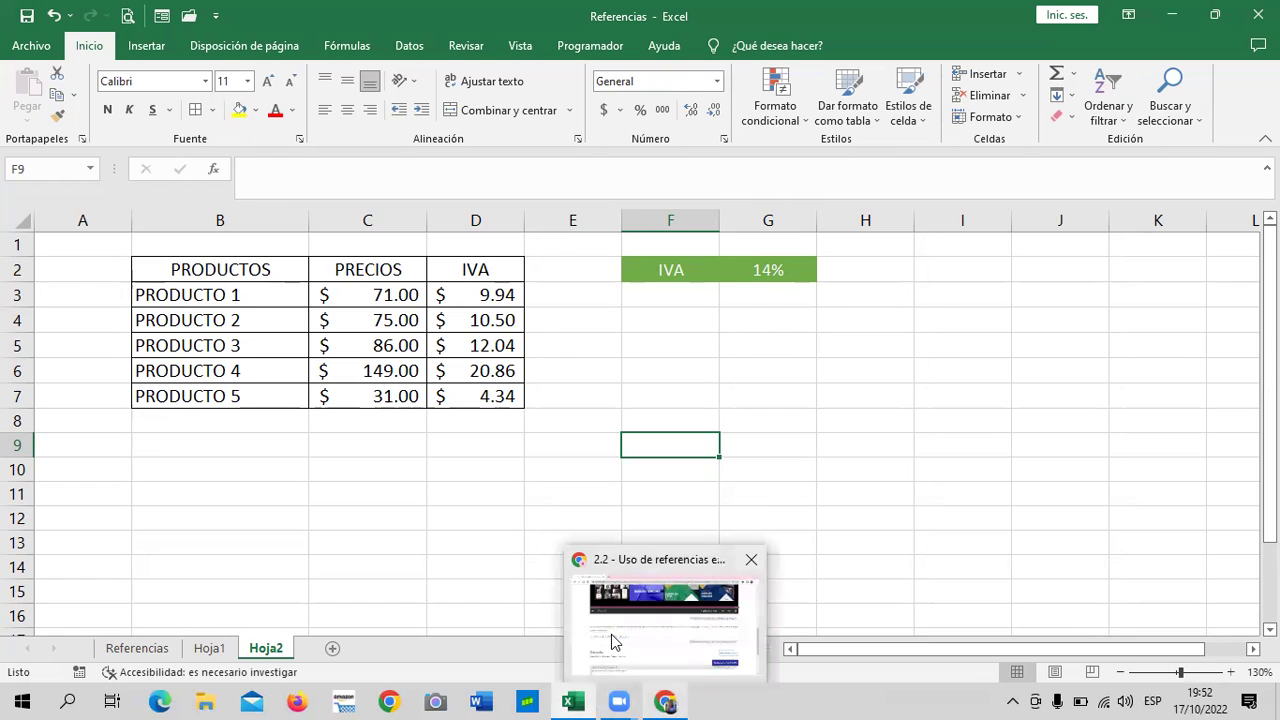
left_click(326, 496)
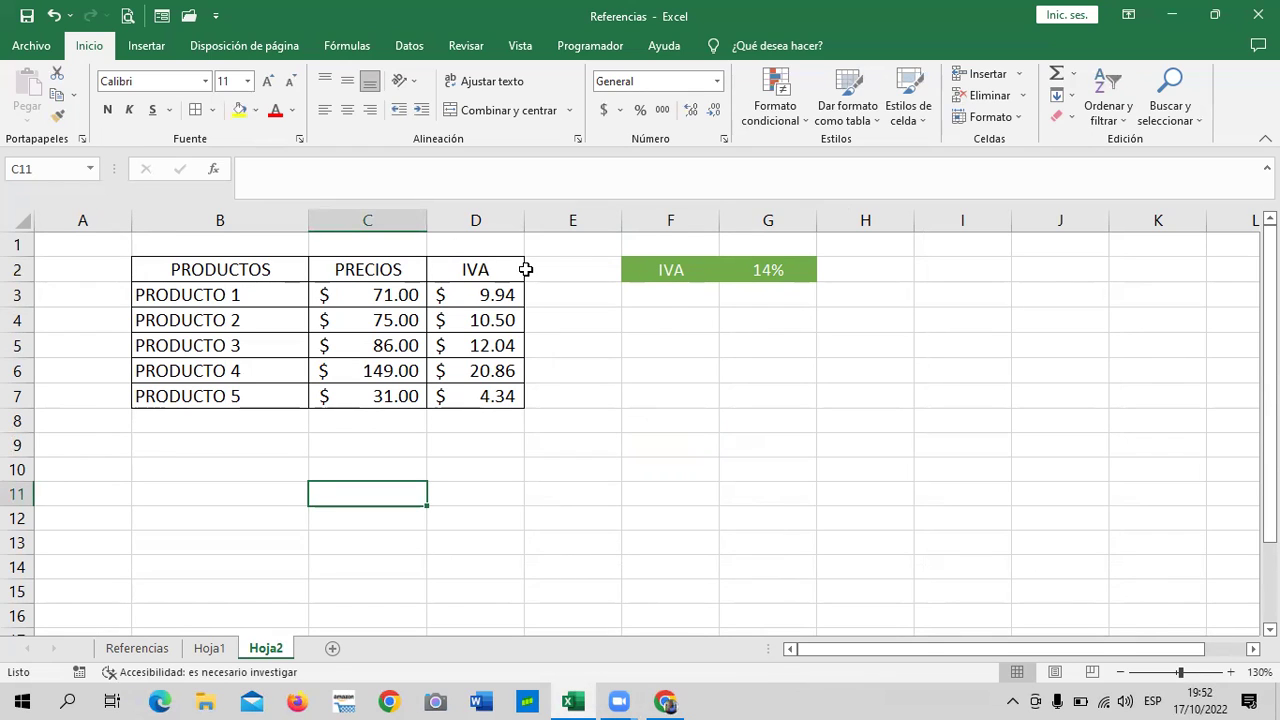
Set the G2 IVA rate back to 13% and begin a formula in E3.
left_click(786, 277)
type("13%")
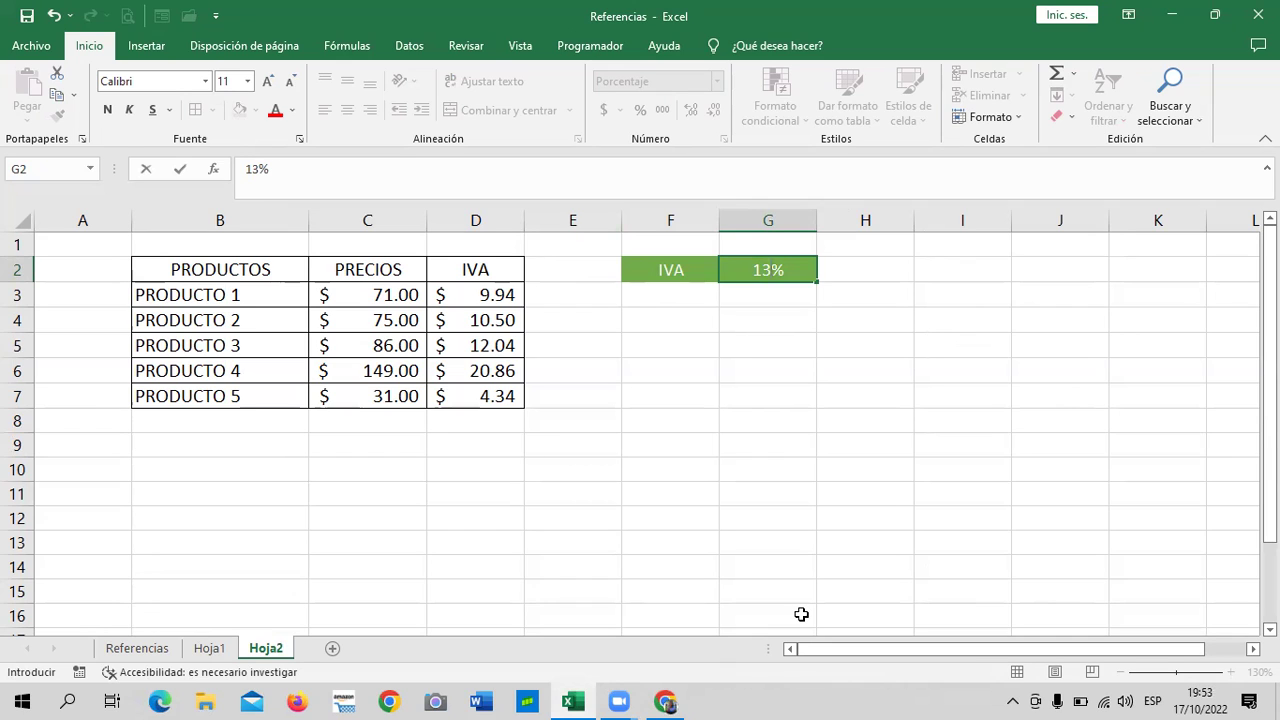
key("Return")
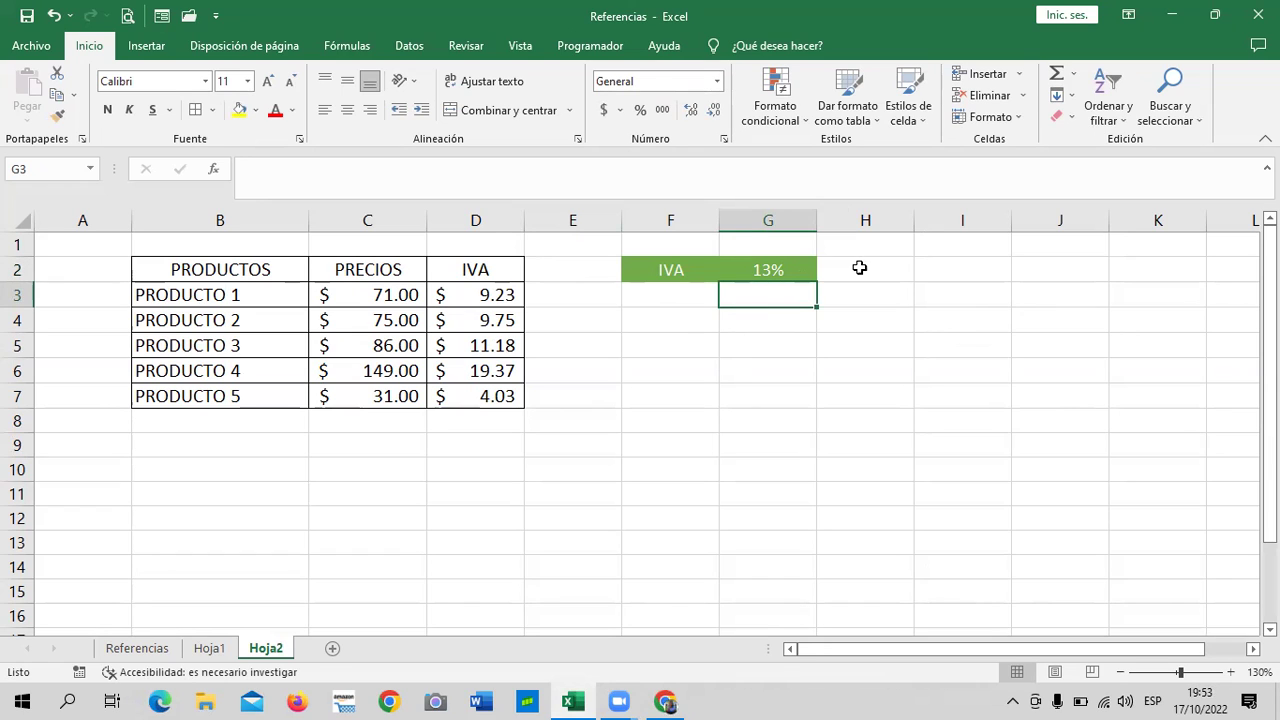
left_click(544, 290)
type("=")
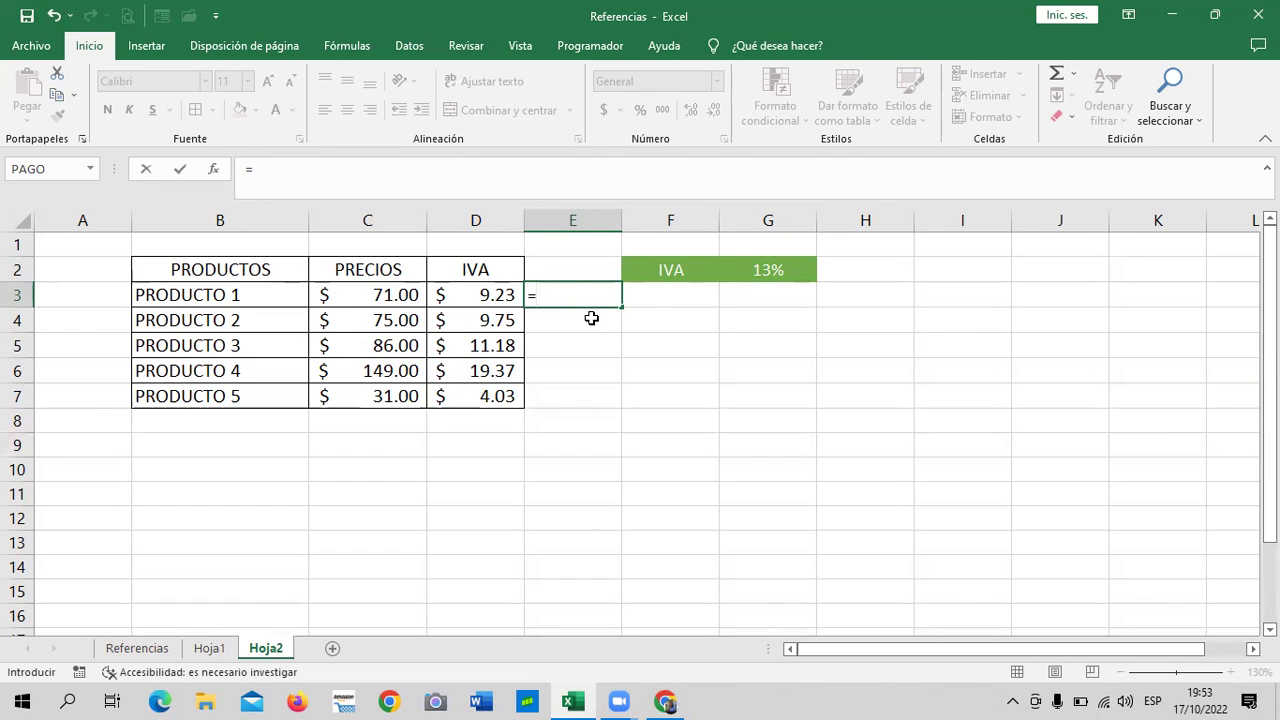
Cancel the E3 entry and check the C3 price and D3 IVA formula.
key("Escape")
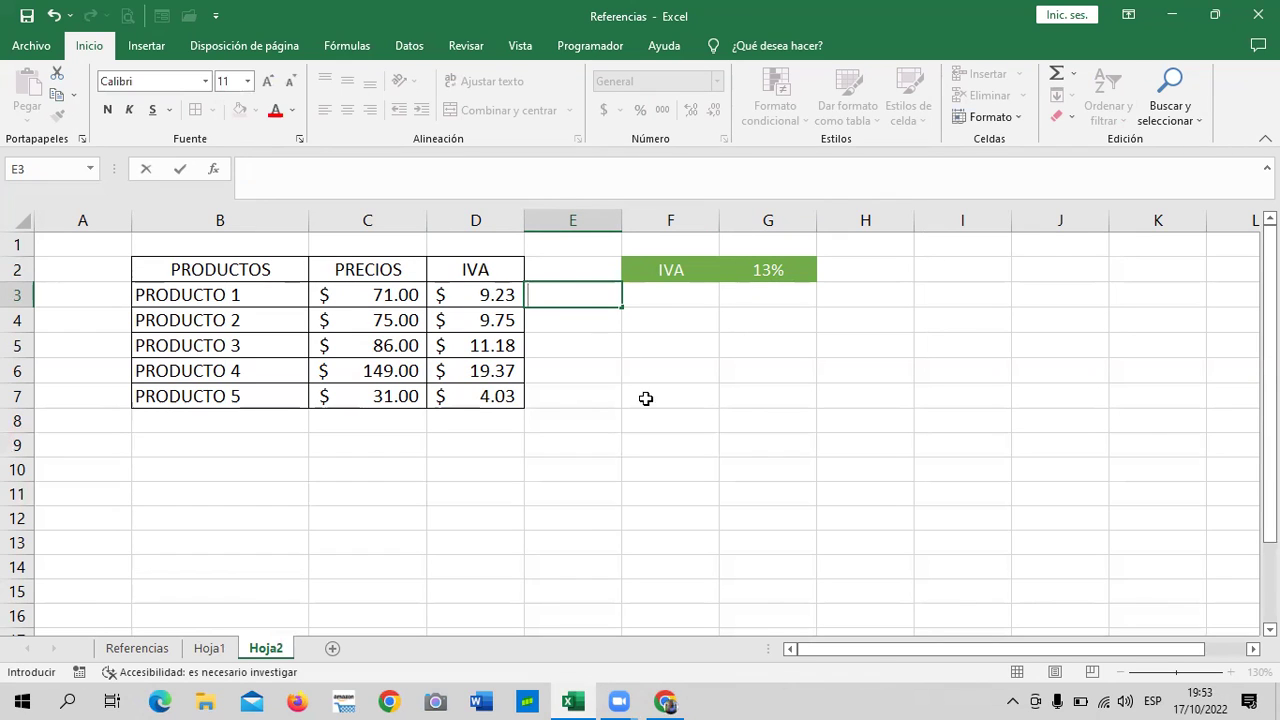
left_click(648, 398)
left_click(554, 294)
left_click(372, 292)
left_click(443, 297)
left_click(385, 296)
left_click(466, 294)
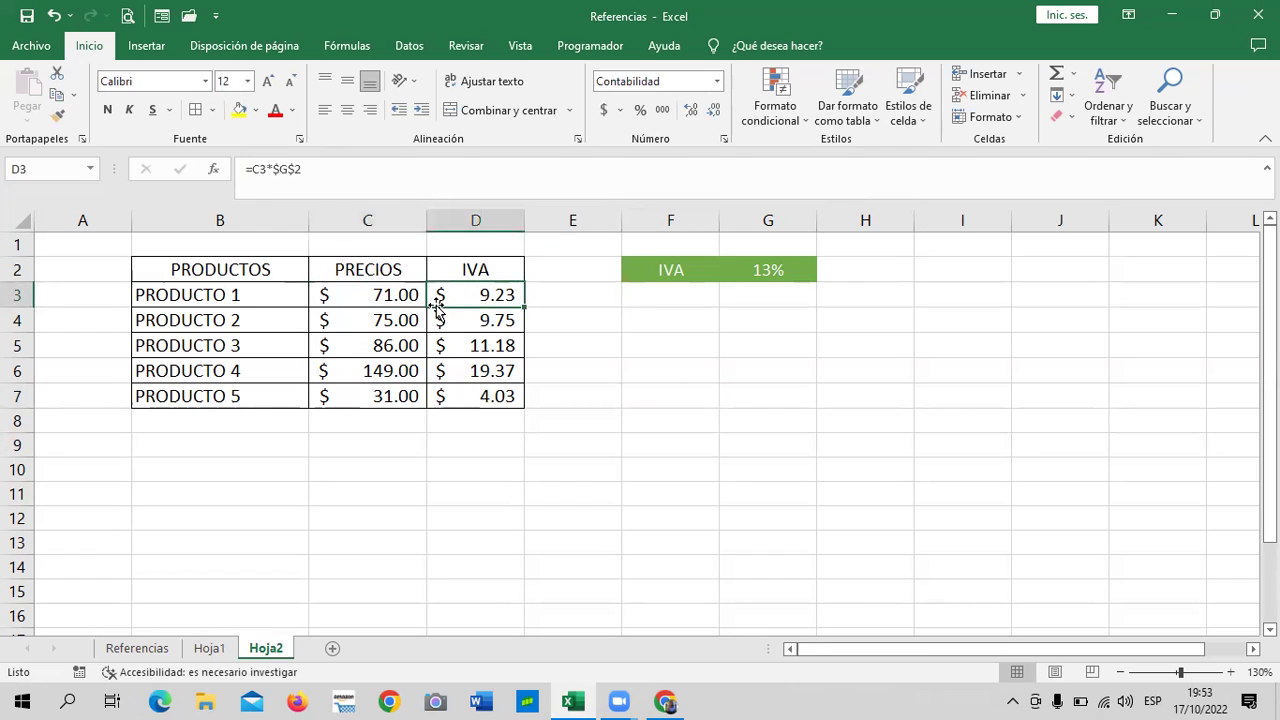
left_click(628, 366)
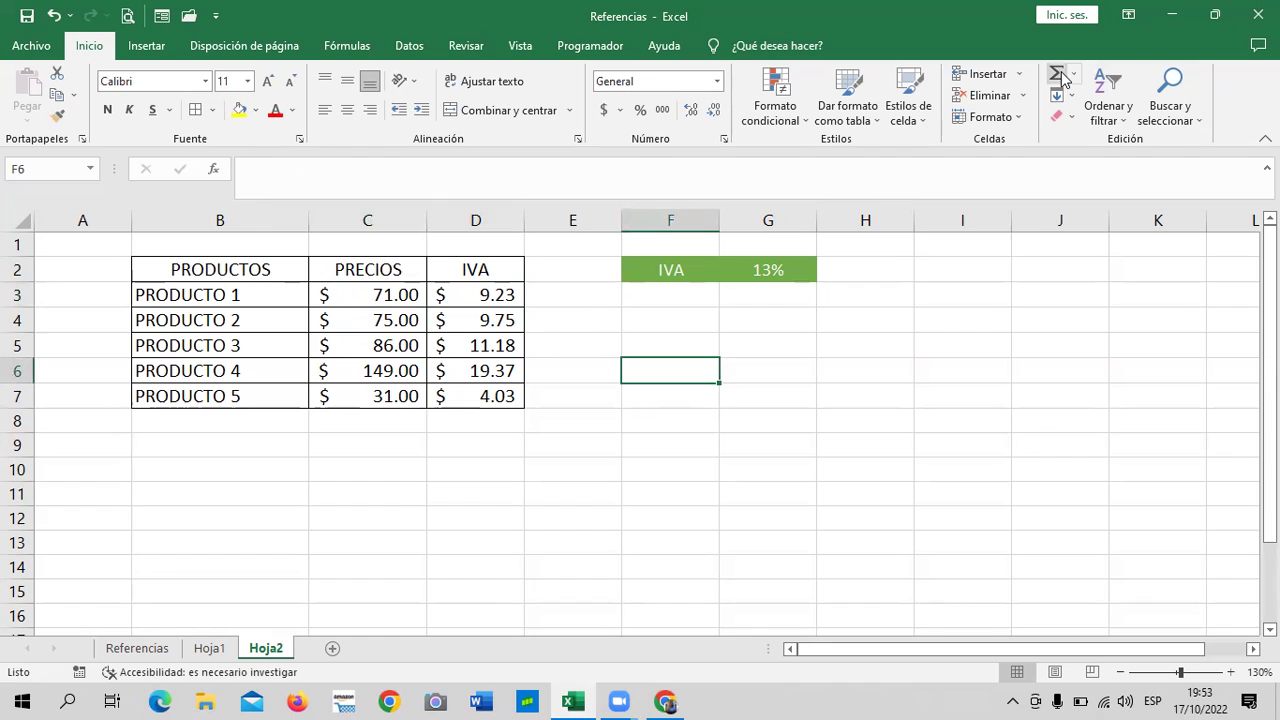
Enter =C3+D3 in E3, giving PRODUCTO 1 a total of $80.23.
left_click(550, 301)
type("=")
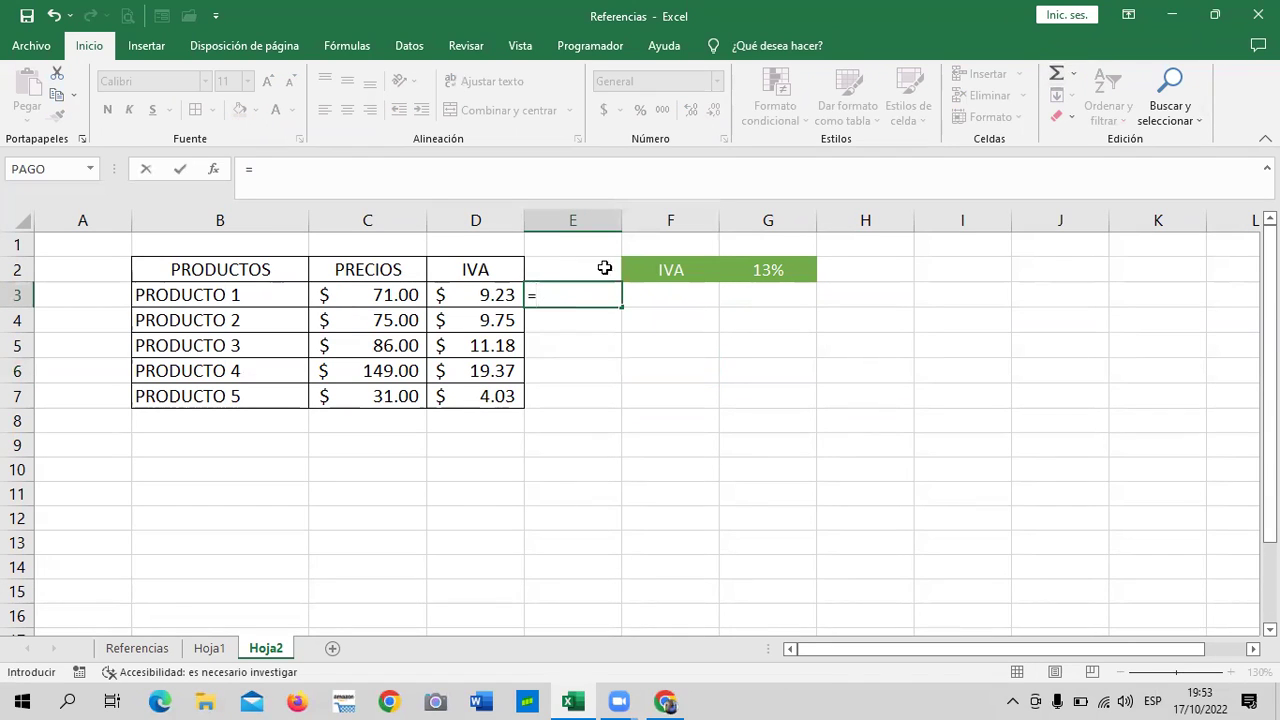
left_click(394, 296)
type("+")
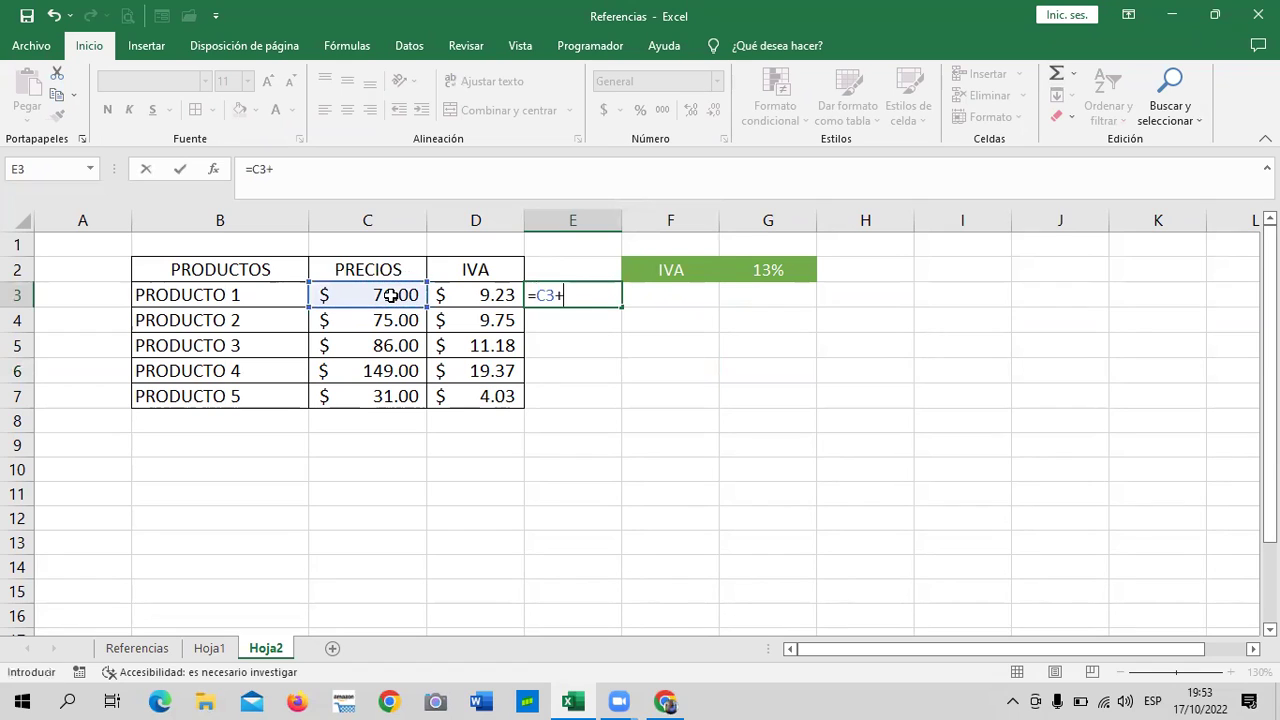
left_click(497, 296)
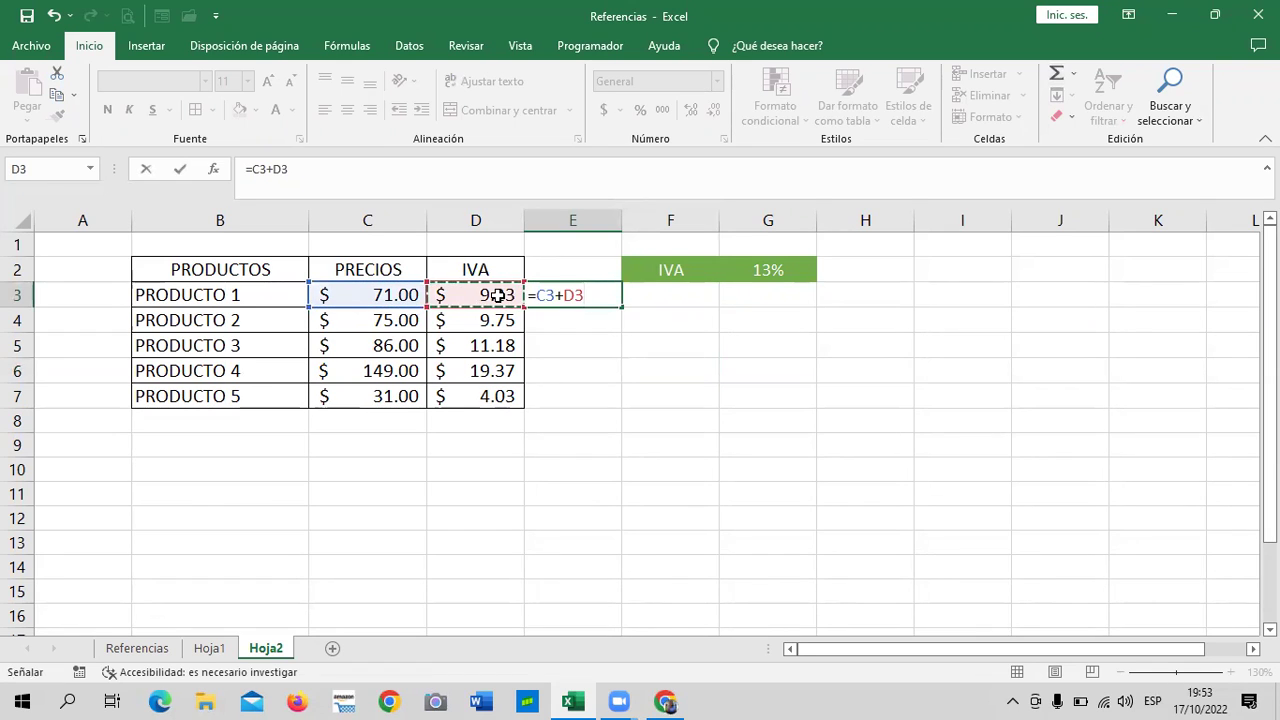
key("Return")
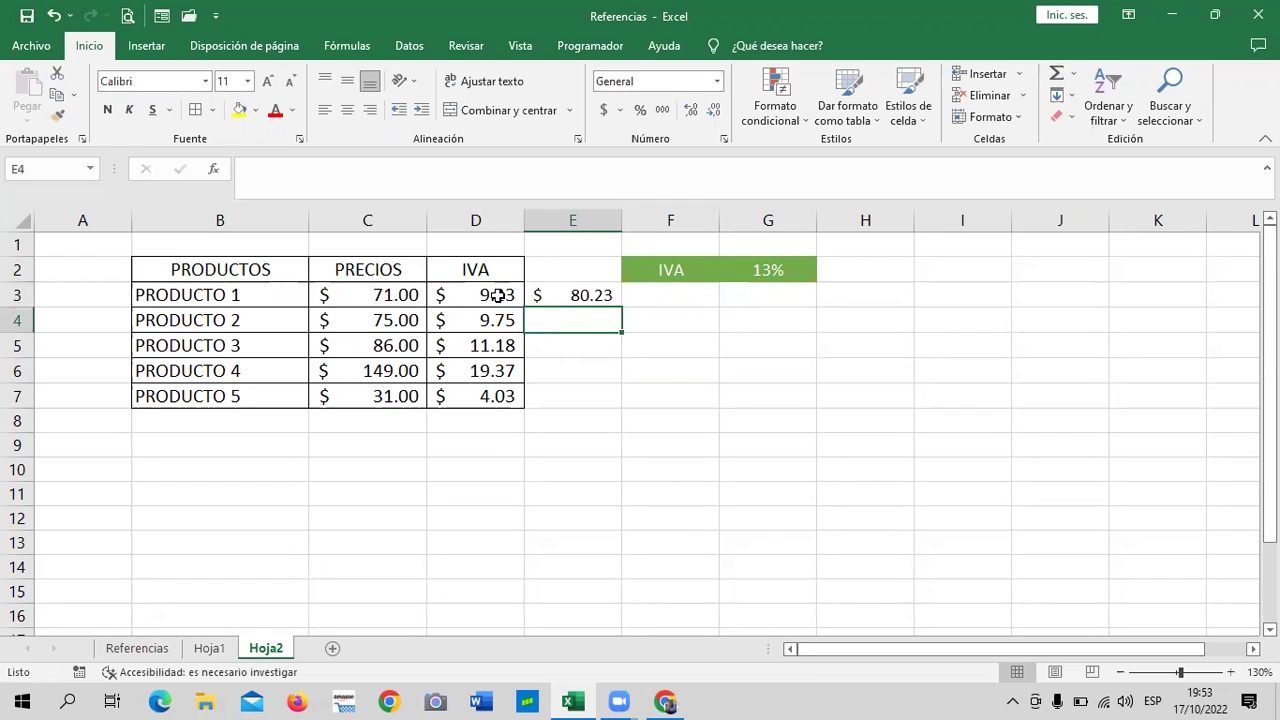
left_click(556, 293)
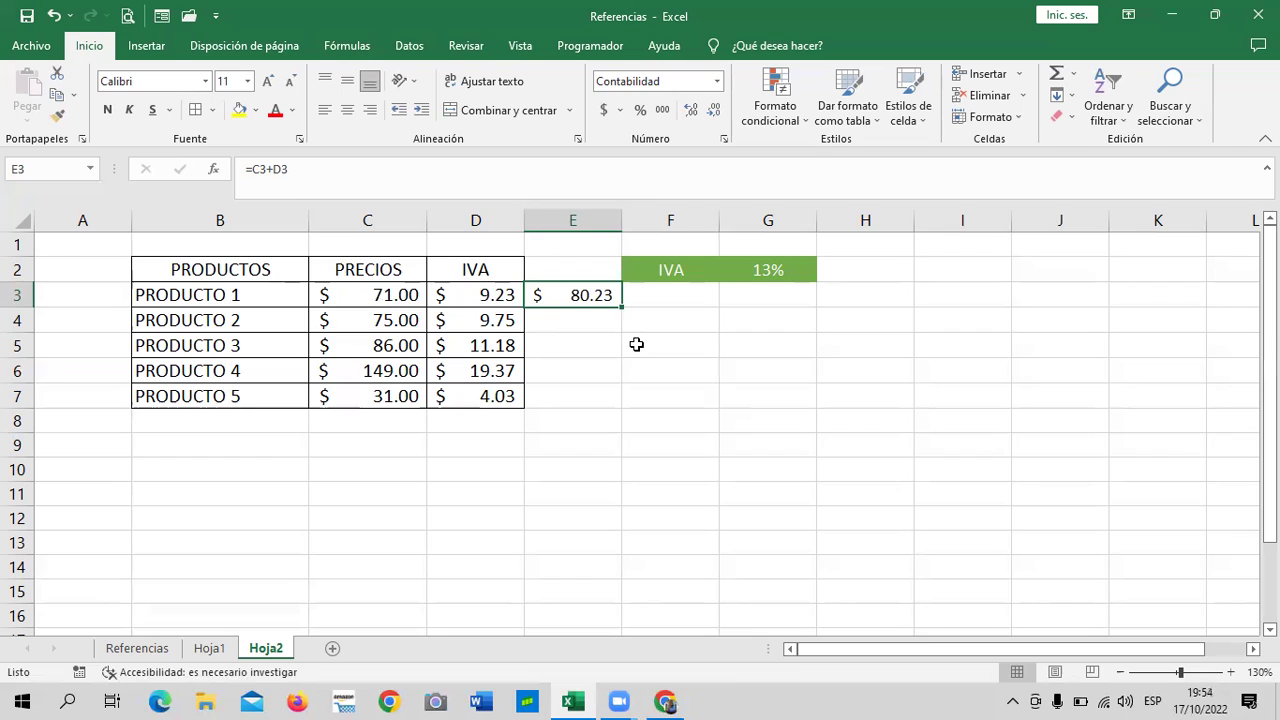
left_click(704, 368)
left_click(549, 293)
key("Down")
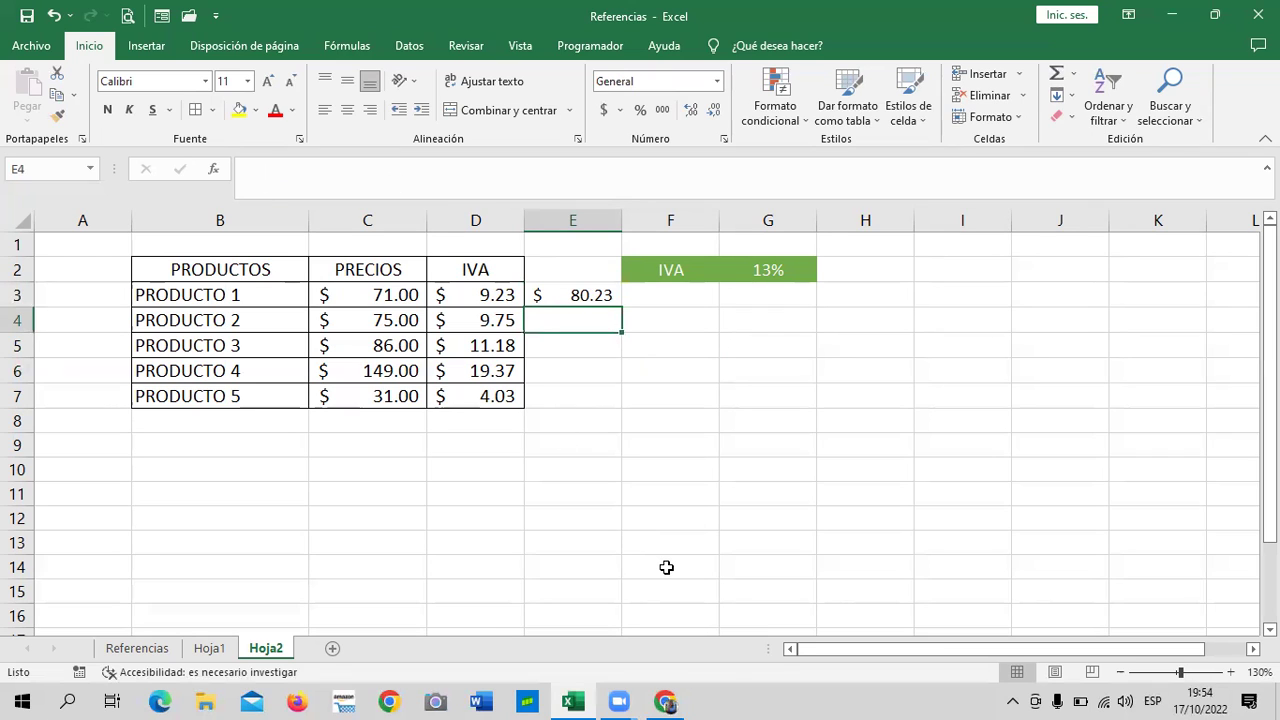
left_click(581, 285)
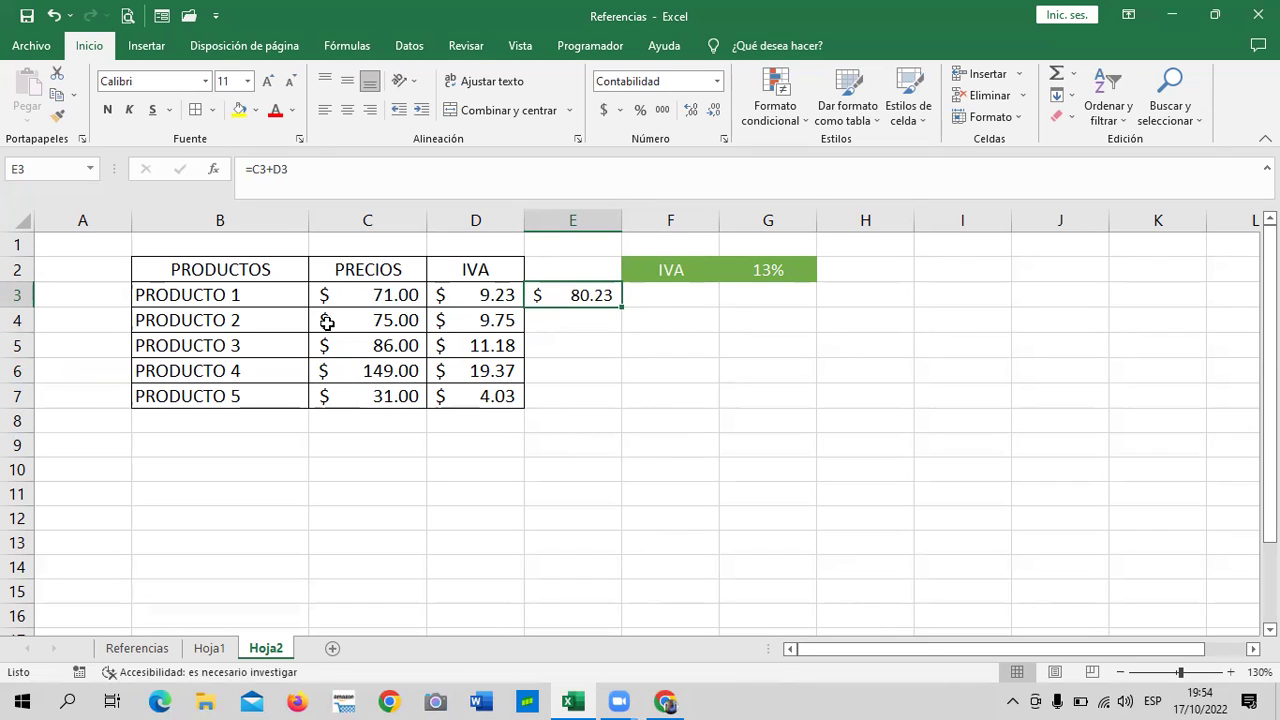
left_click(14, 295)
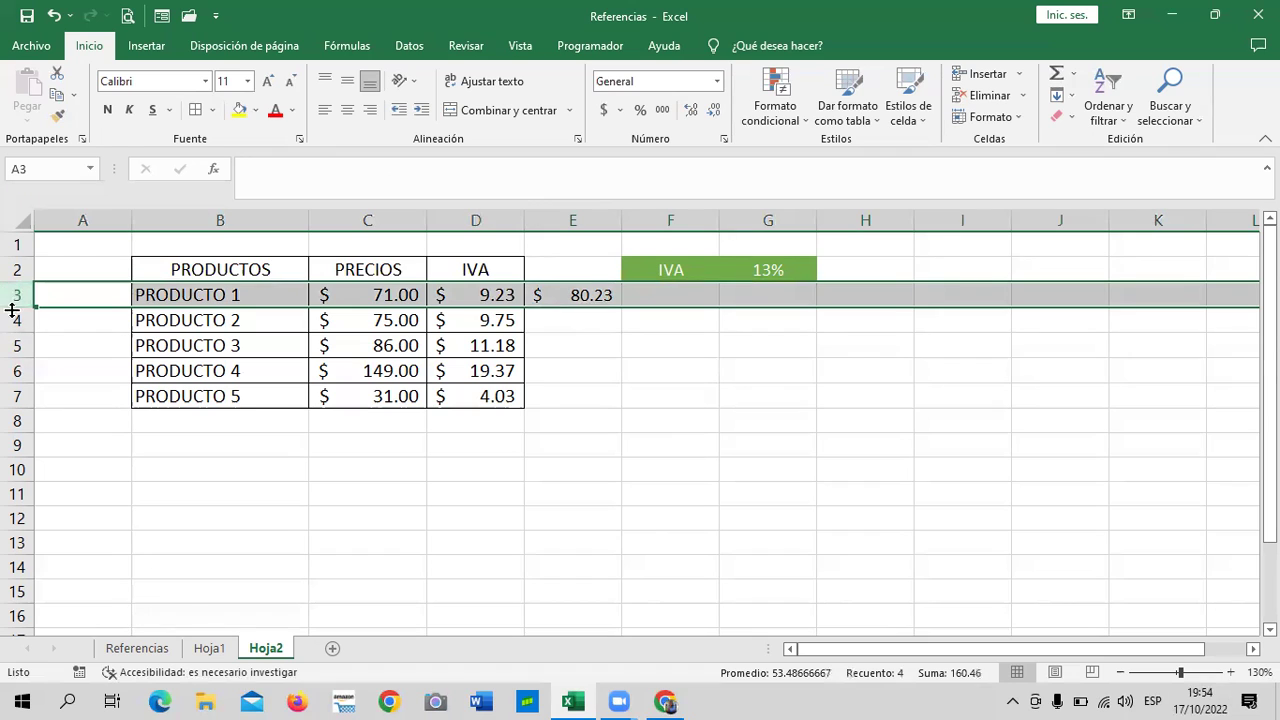
left_click(16, 322)
left_click(15, 345)
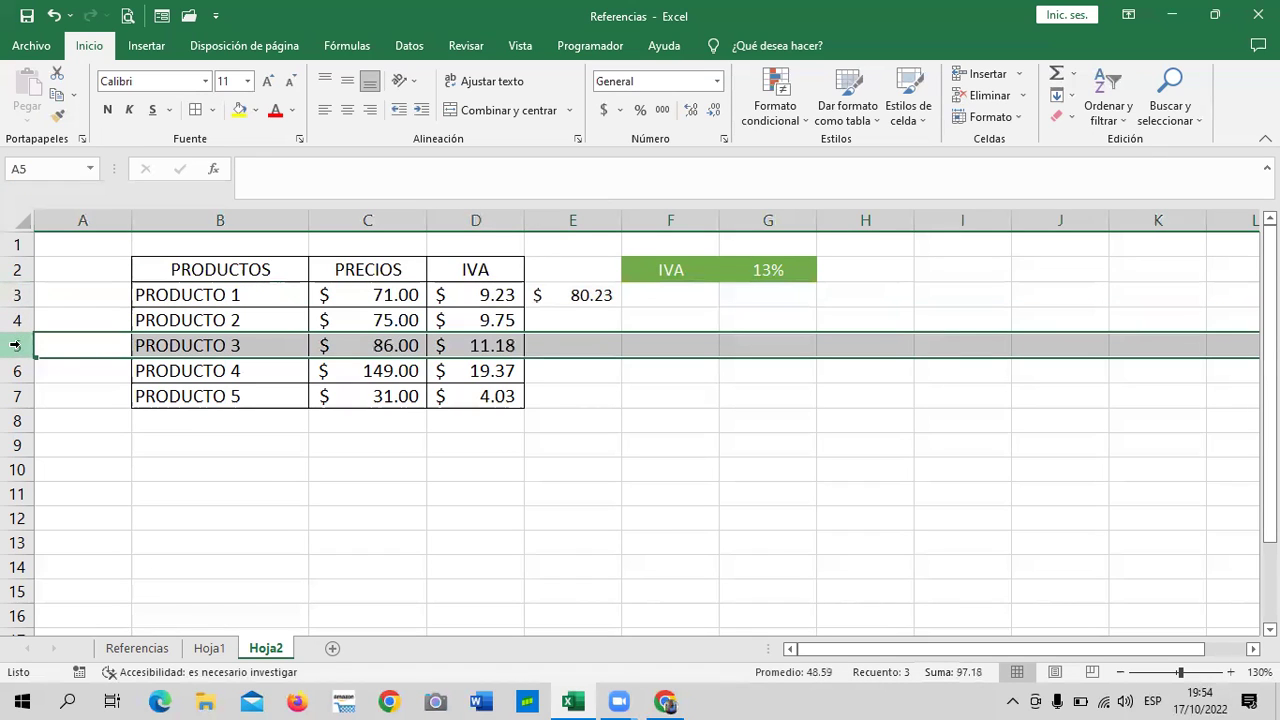
left_click(15, 371)
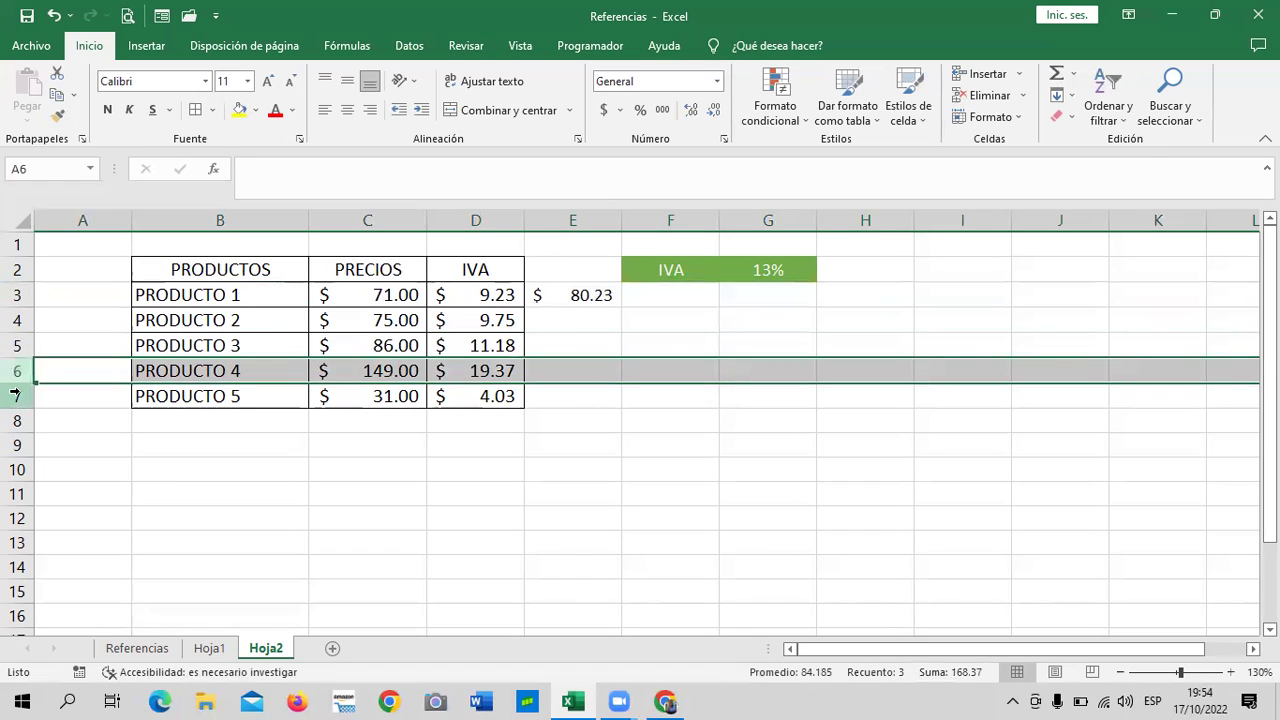
left_click(15, 396)
left_click(580, 296)
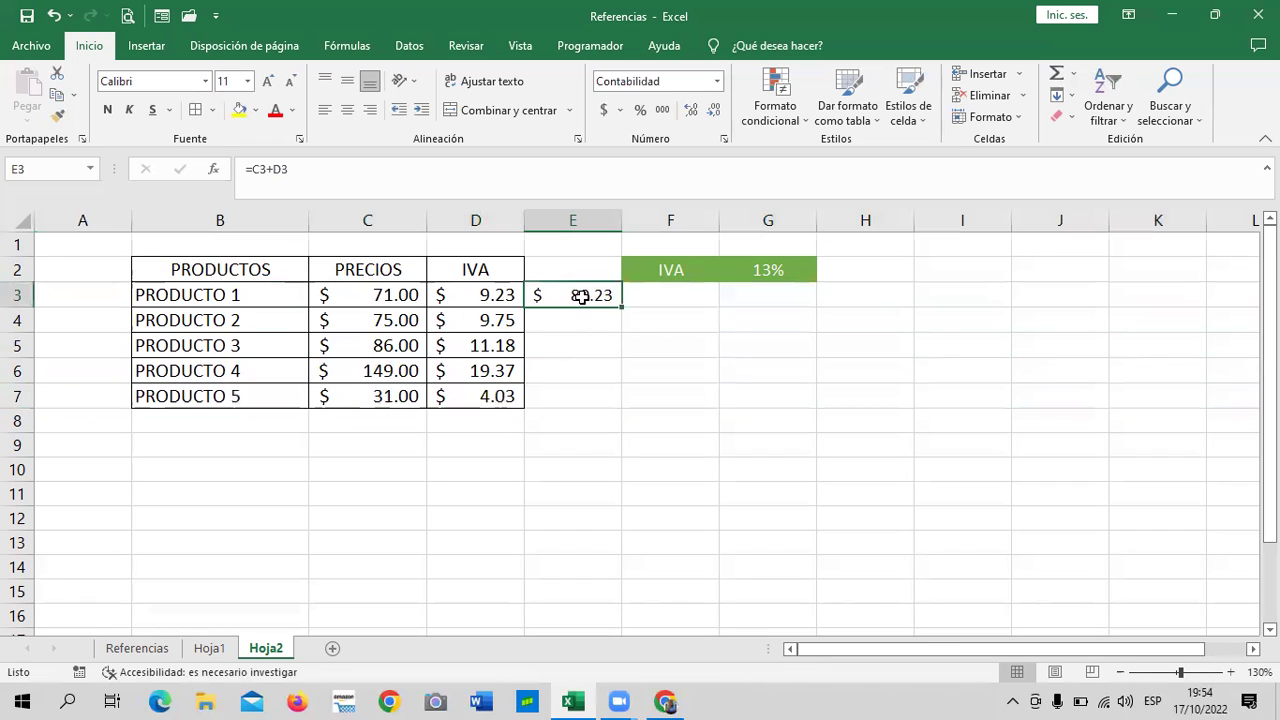
Fill the total formula down through E7 and check the 13% rate in G2.
mouse_move(622, 307)
left_mouse_down()
mouse_move(624, 414)
mouse_move(740, 396)
left_mouse_up()
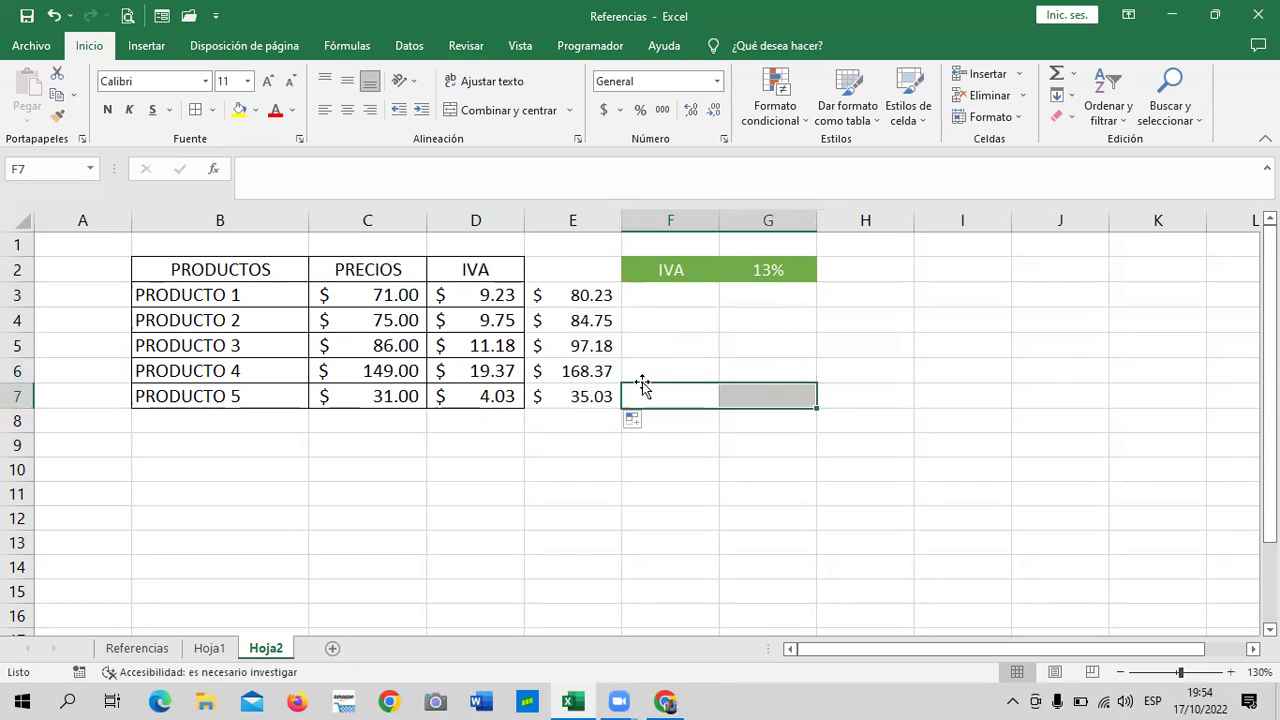
left_click(571, 271)
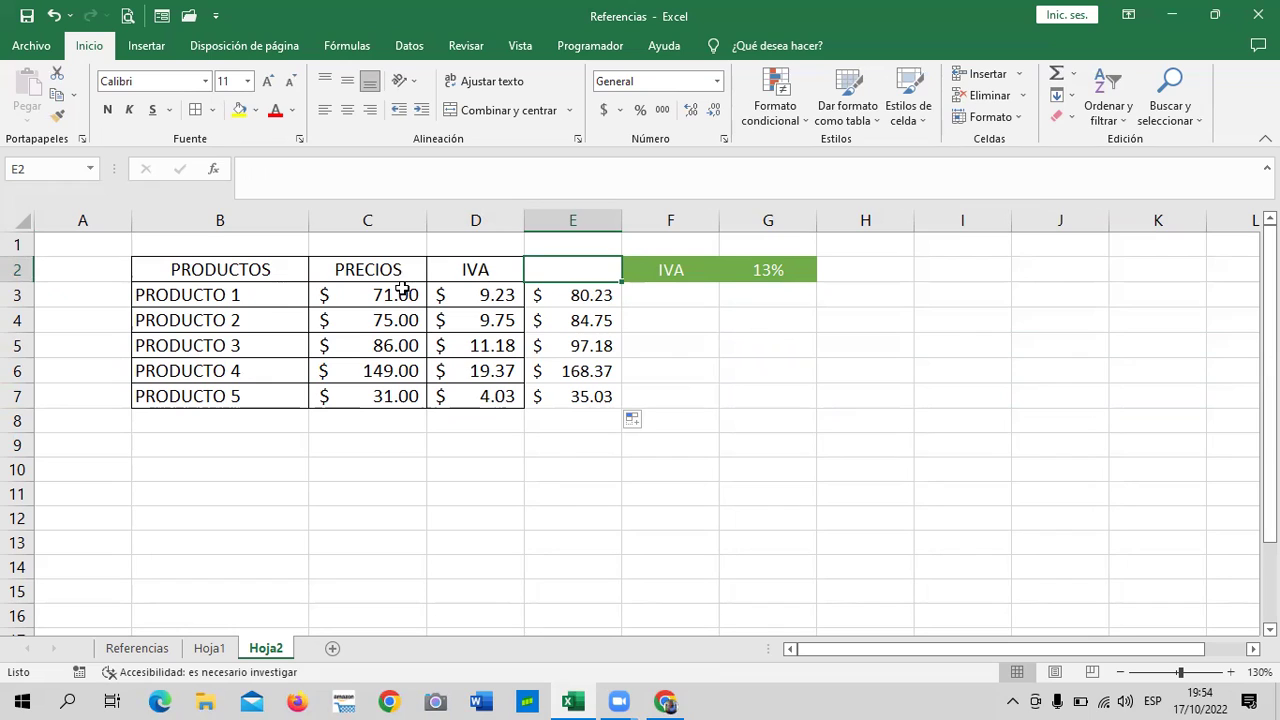
left_click(795, 372)
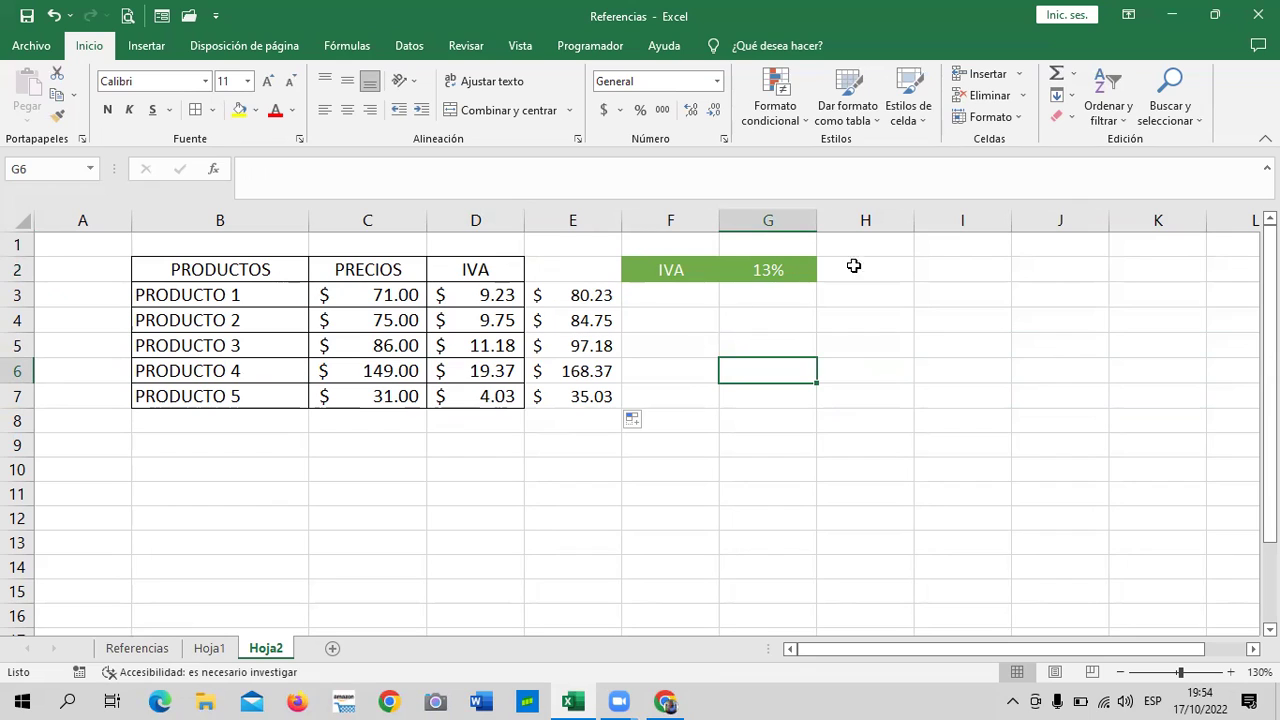
left_click(776, 268)
left_click(698, 272)
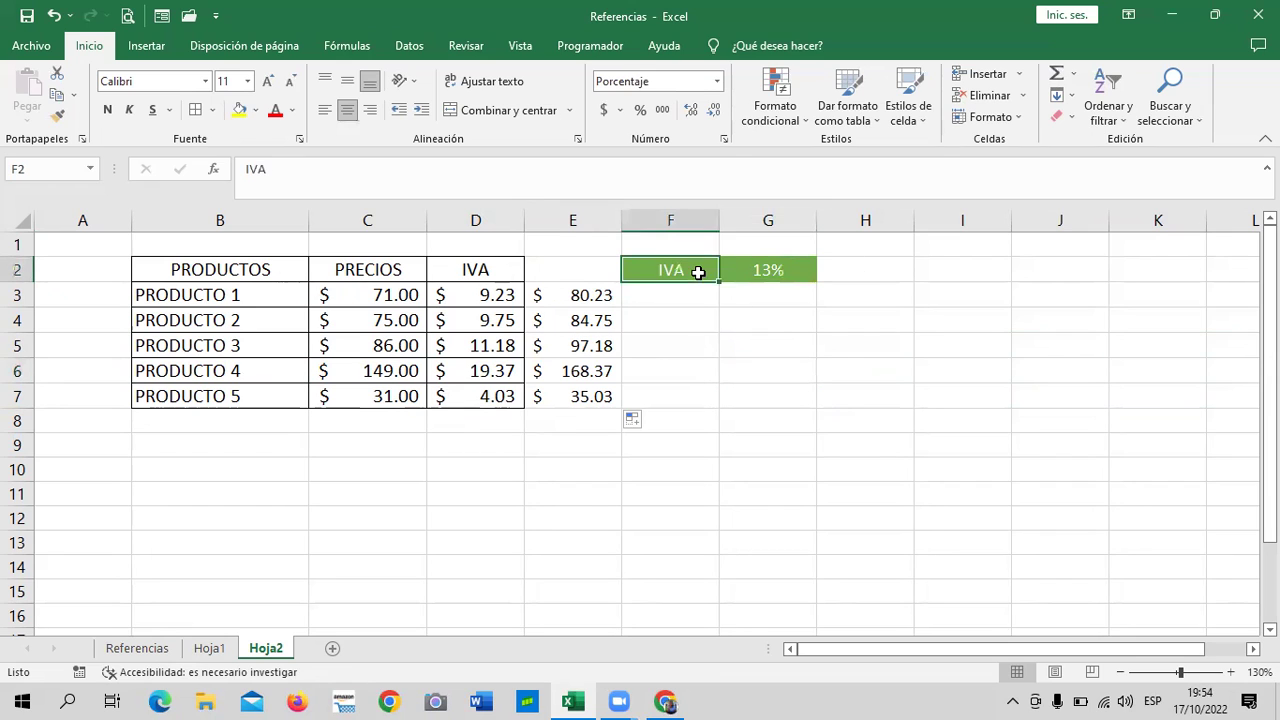
left_click(766, 268)
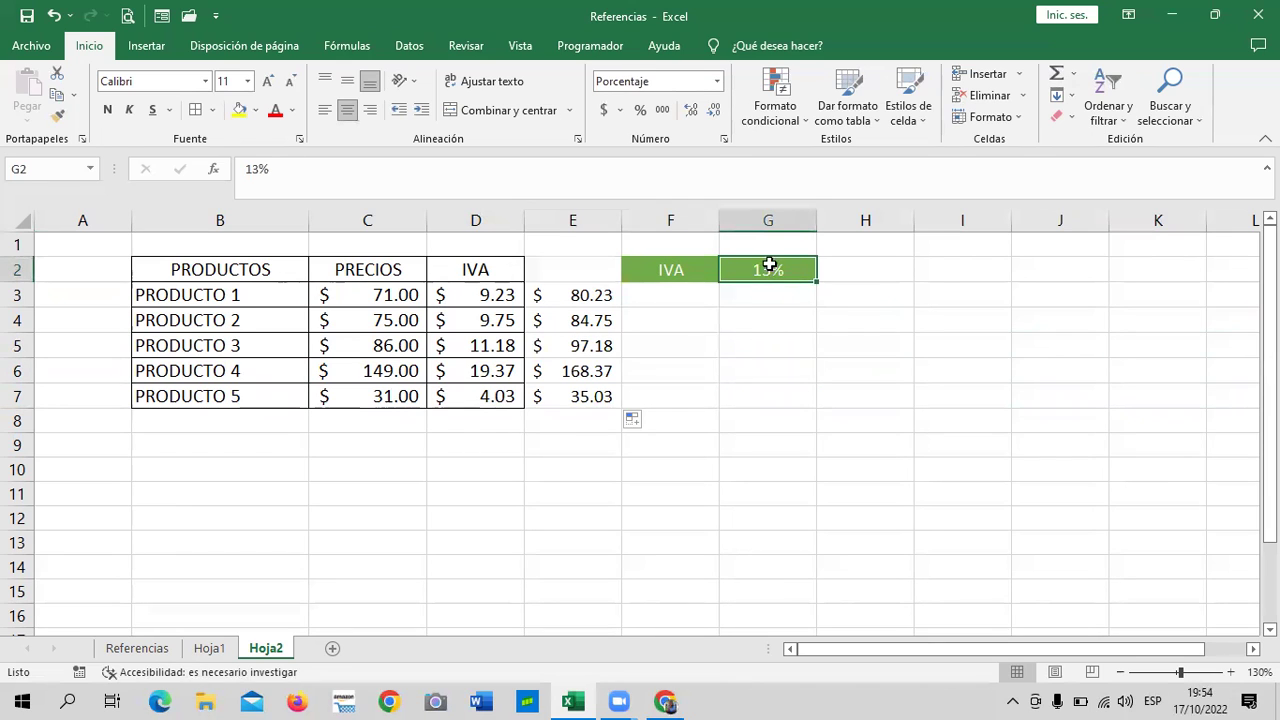
Check the IVA and total formulas down columns D and E, then go to Hoja1.
left_click(483, 296)
left_click(484, 318)
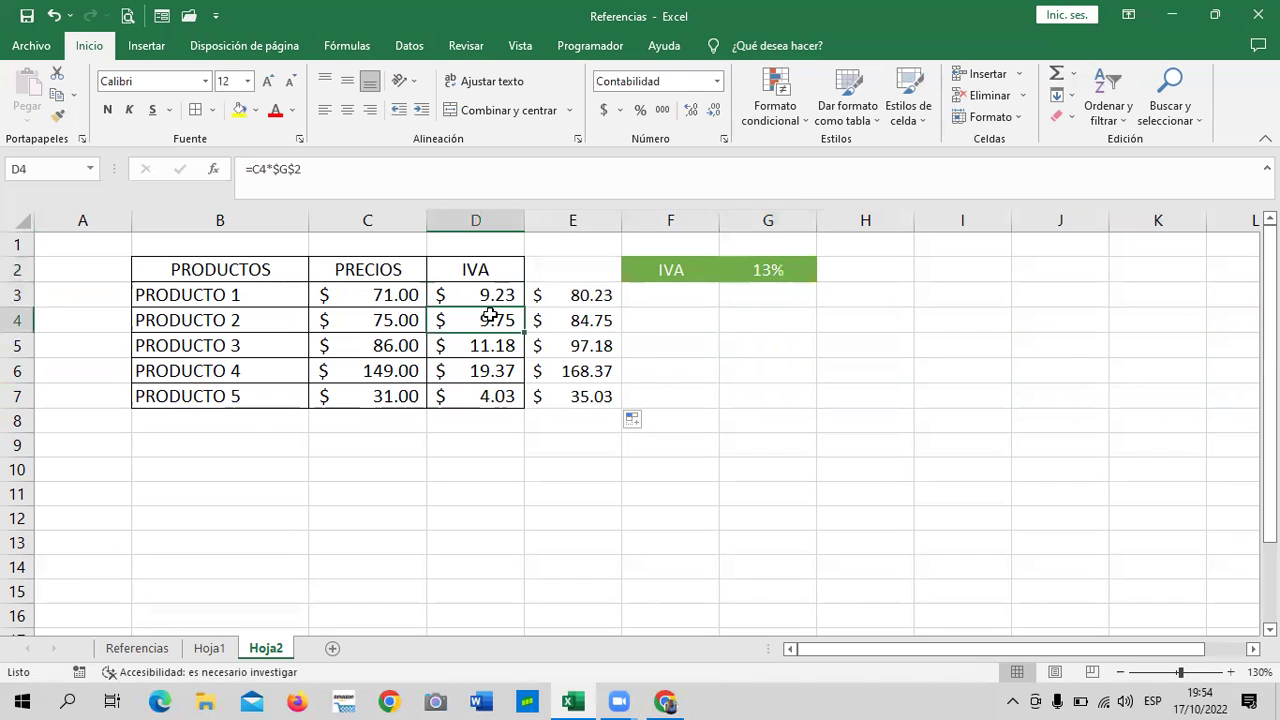
left_click(468, 370)
left_click(450, 399)
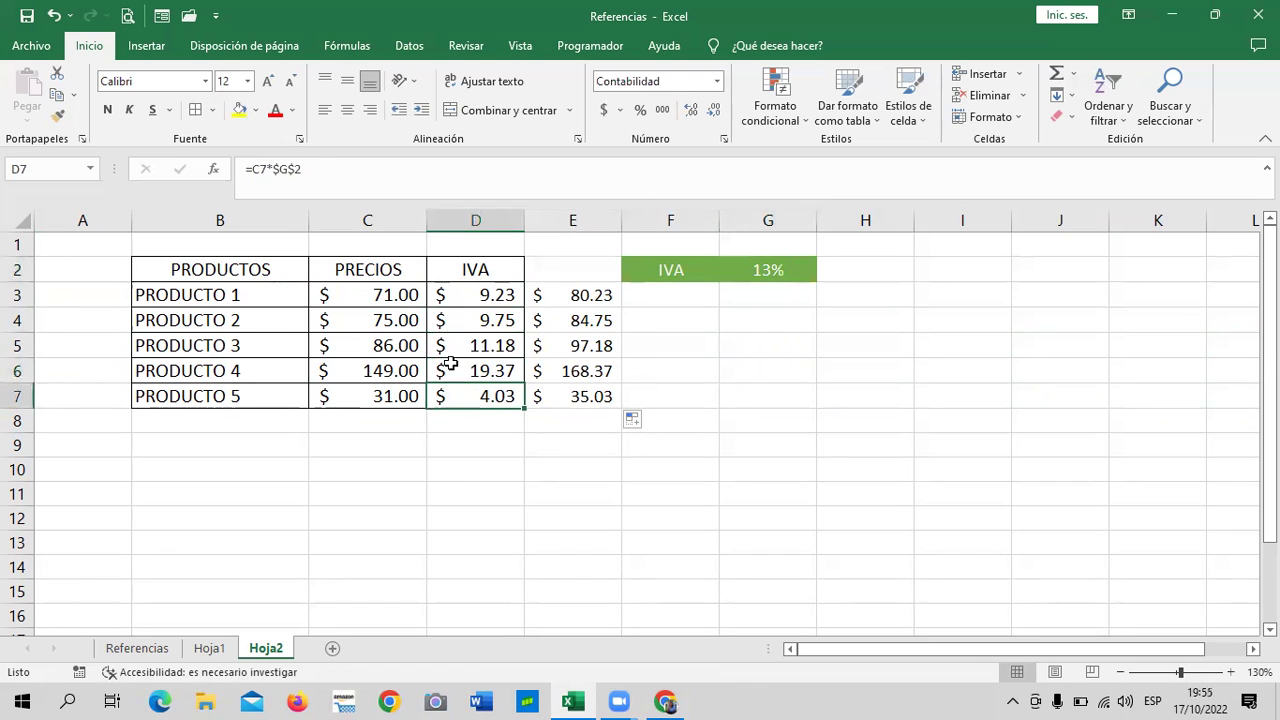
left_click(462, 299)
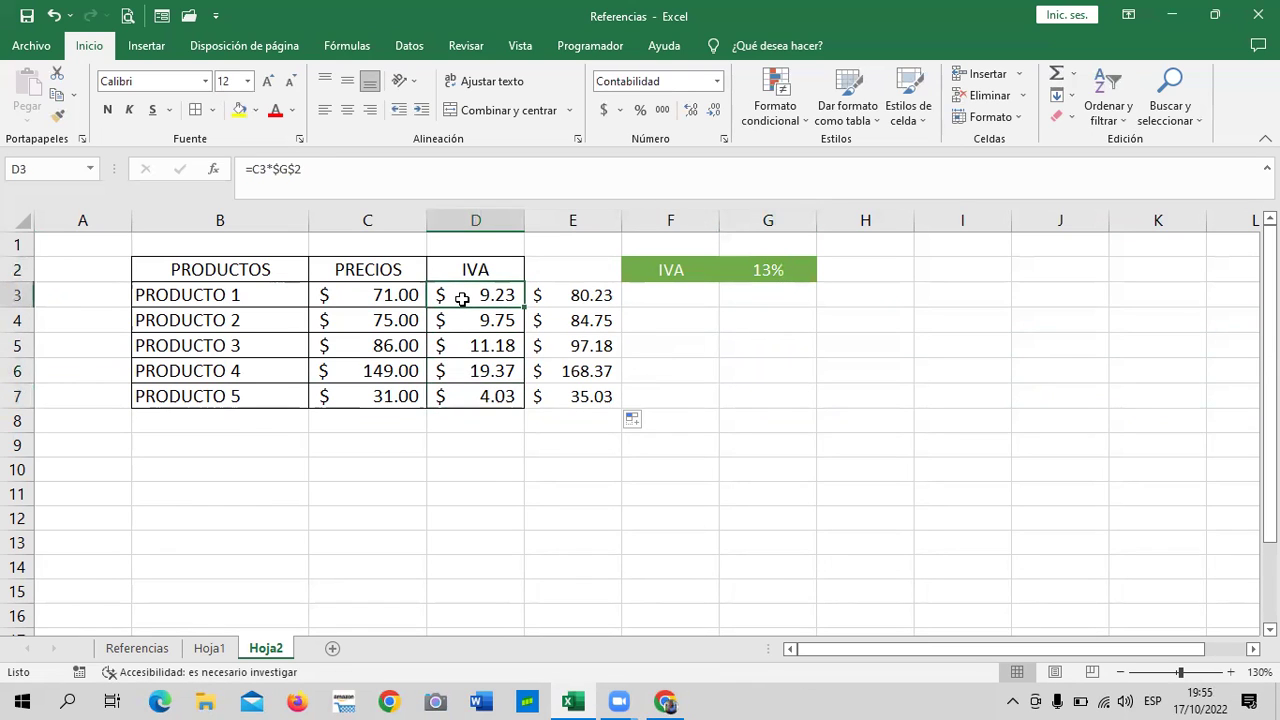
left_click(581, 296)
left_click(595, 326)
left_click(598, 370)
left_click(601, 398)
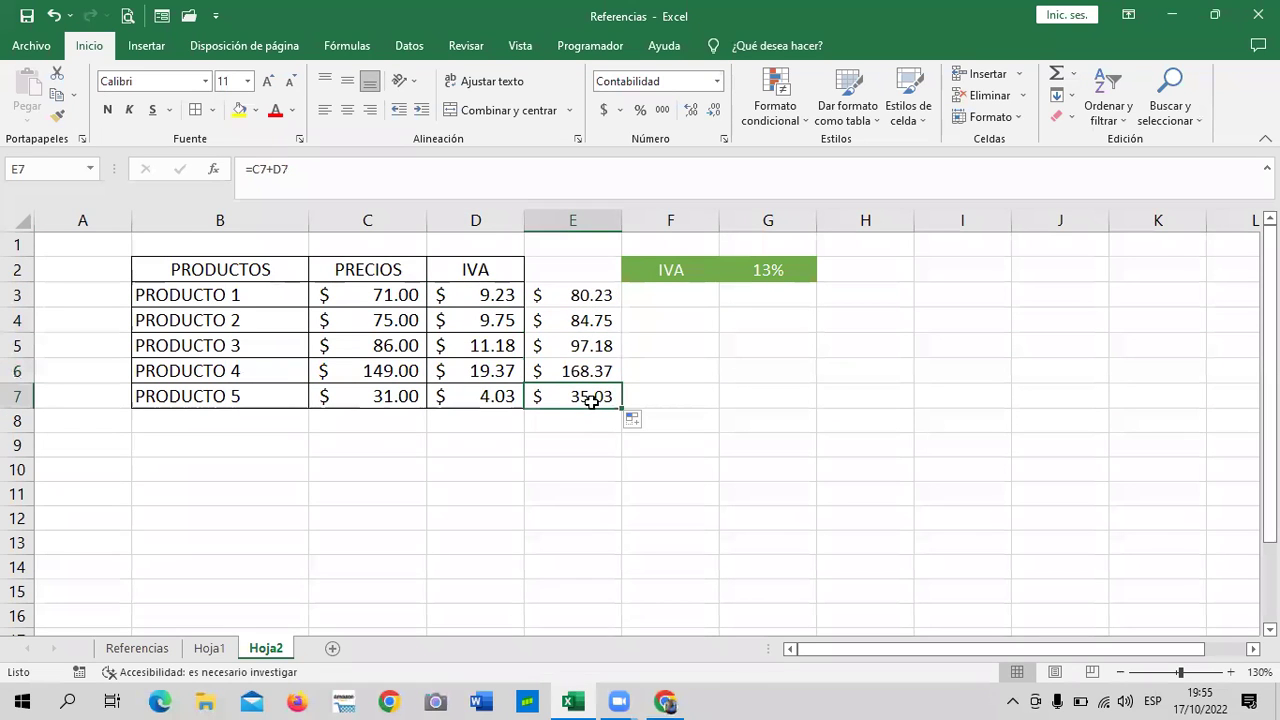
left_click(209, 648)
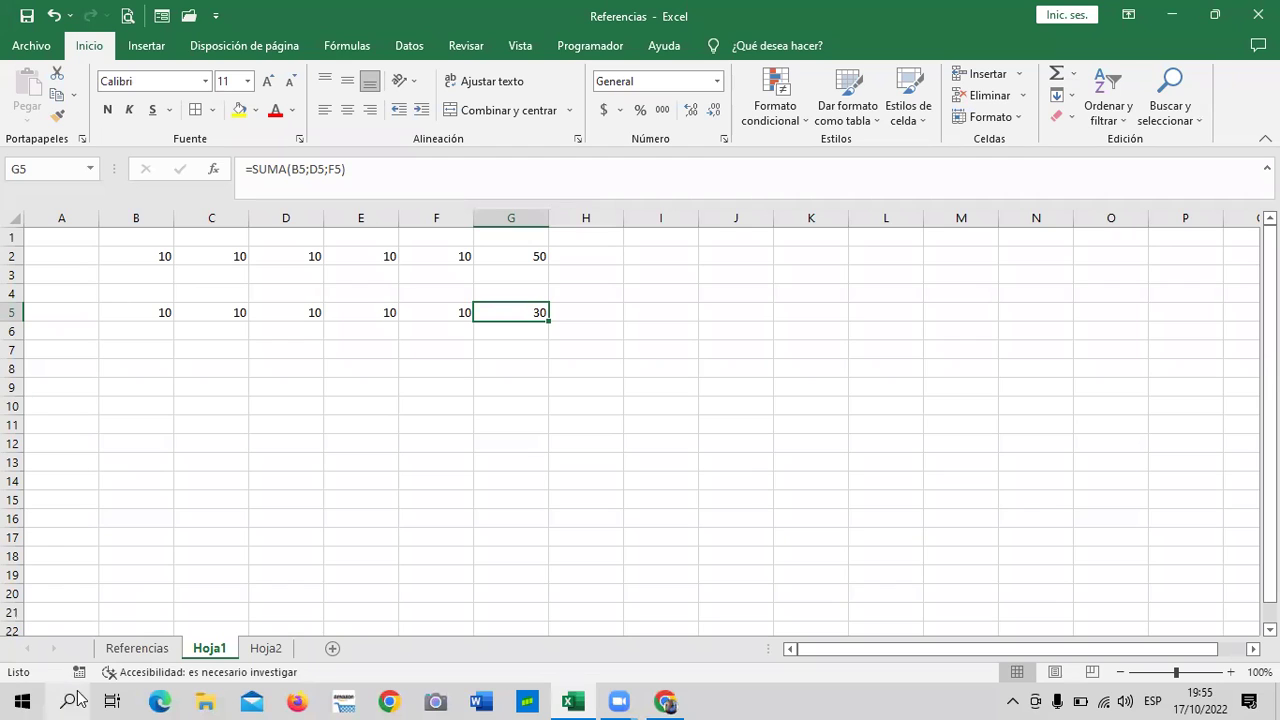
Open Referencias, scroll right to check PRODUCTO 5's PRECIO FINAL formula, then scroll back left.
left_click(137, 648)
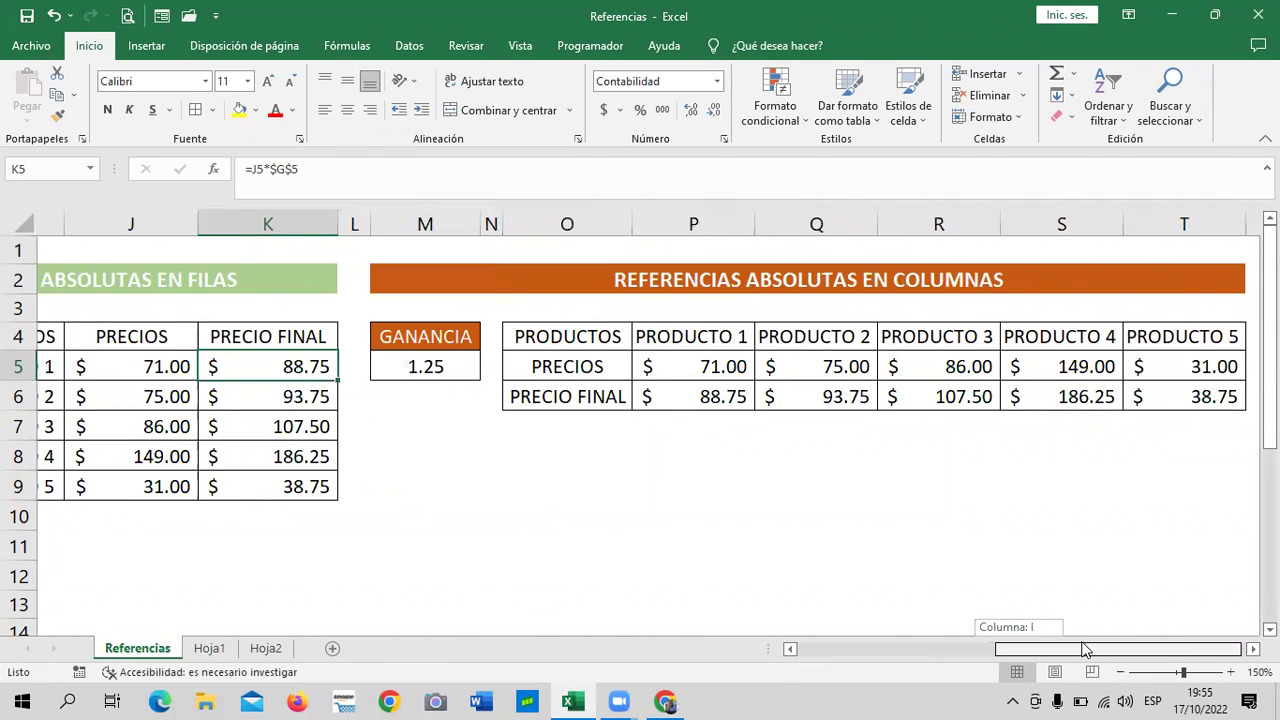
left_click_drag(1025, 649, 1093, 649)
left_click(1165, 397)
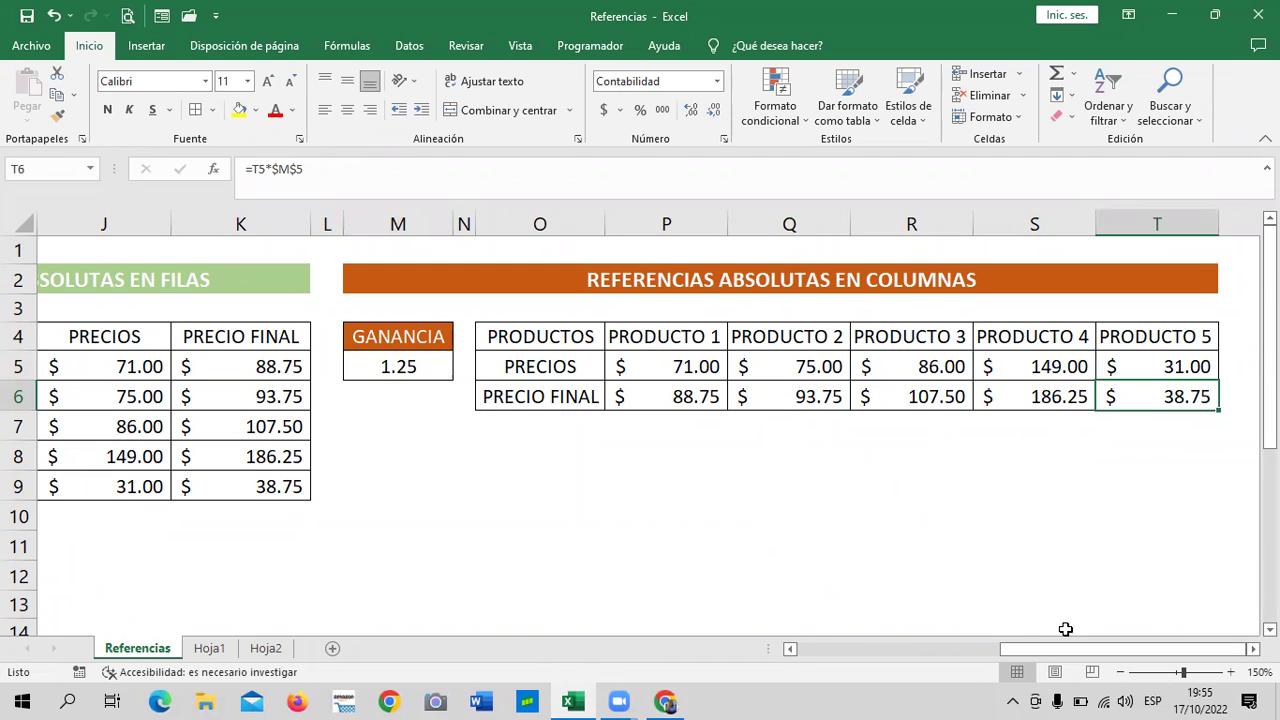
left_click_drag(1114, 649, 911, 649)
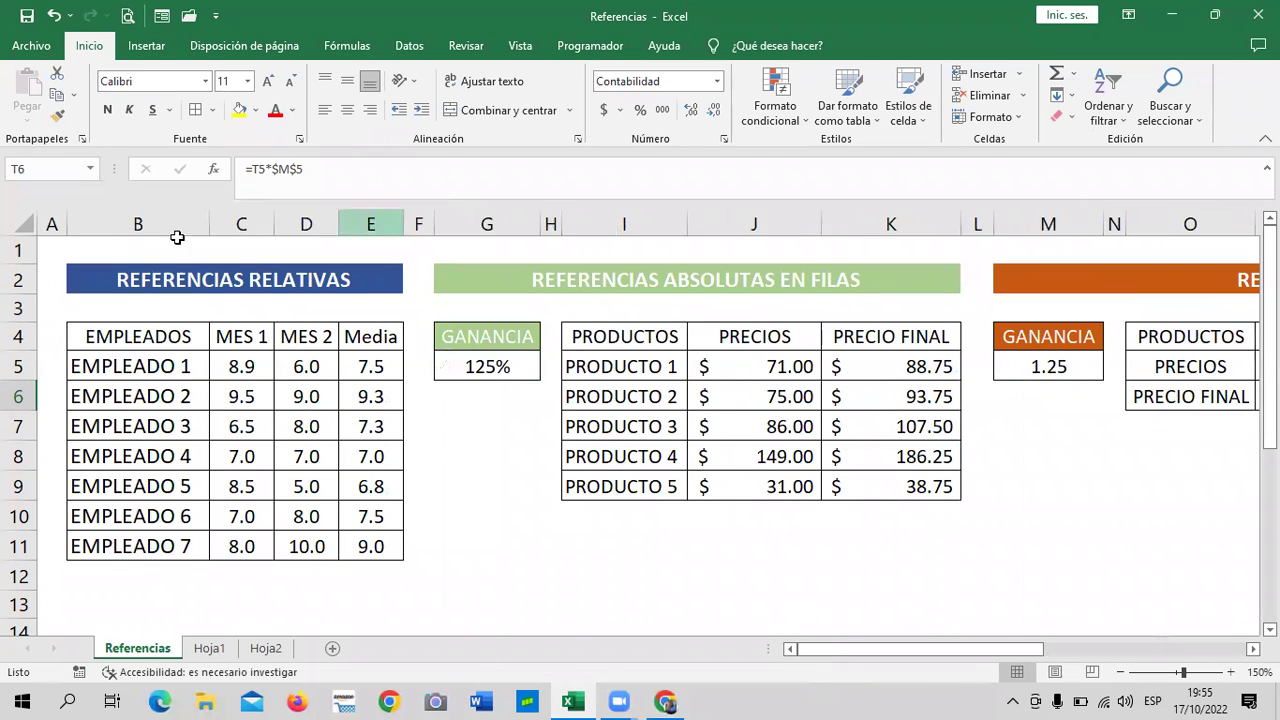
left_click(892, 362)
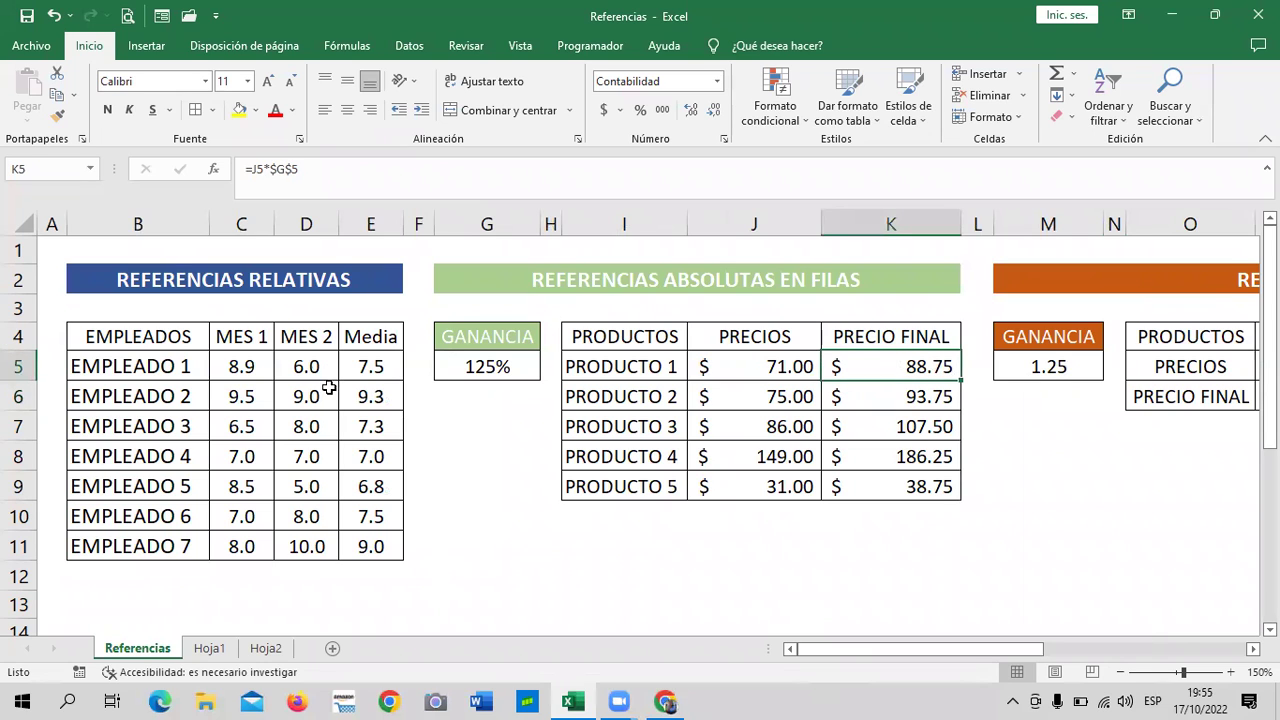
left_click(355, 364)
left_click(362, 428)
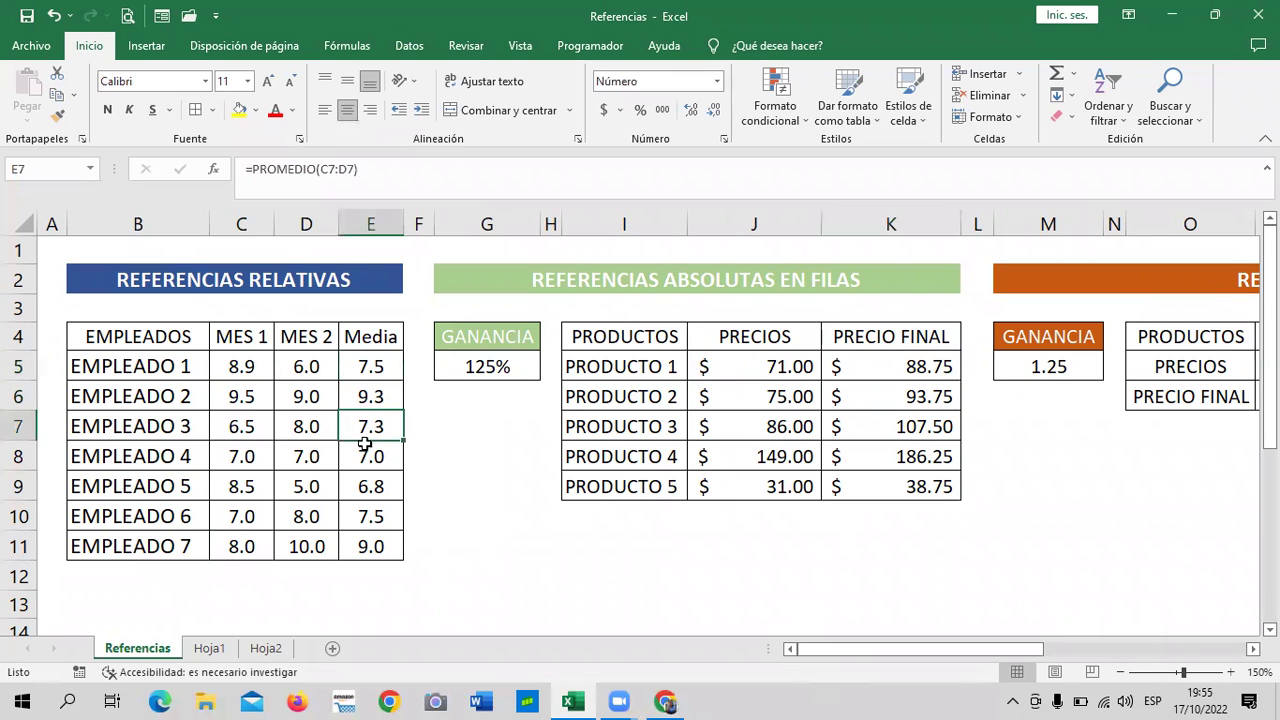
left_click(374, 484)
left_click(374, 516)
key("Down")
left_click(358, 452)
left_click(370, 397)
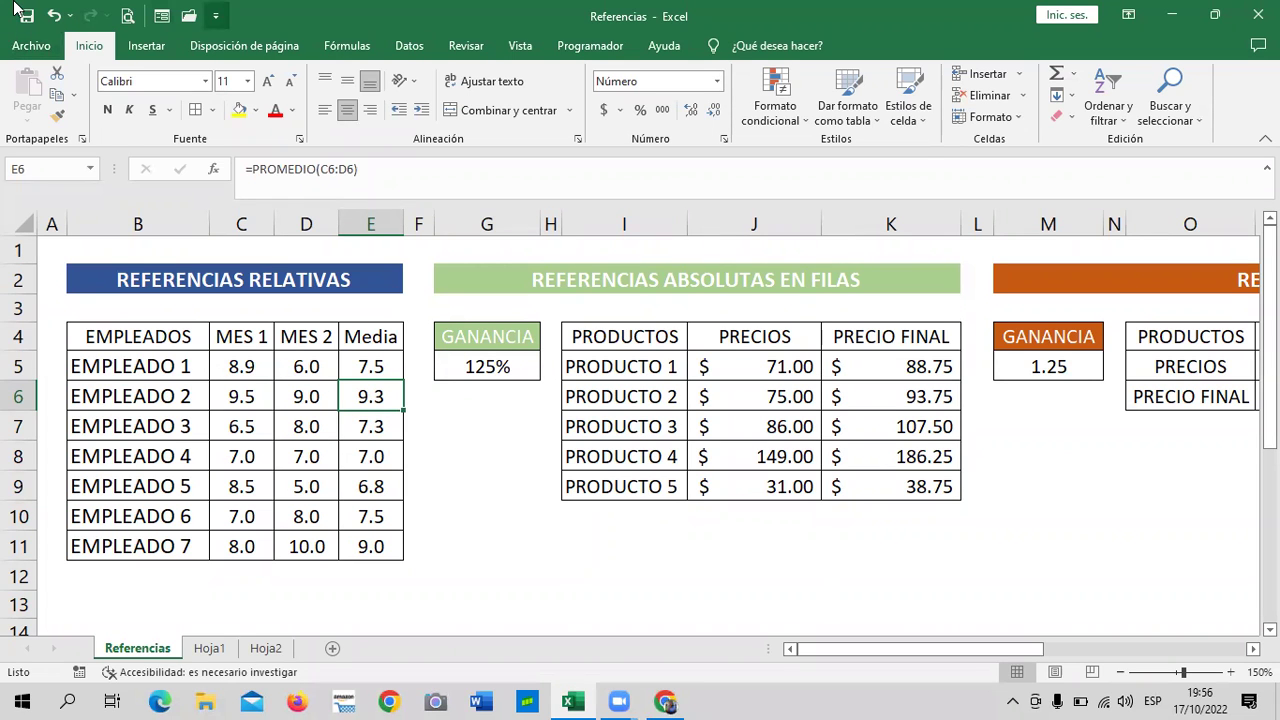
left_click_drag(918, 650, 995, 650)
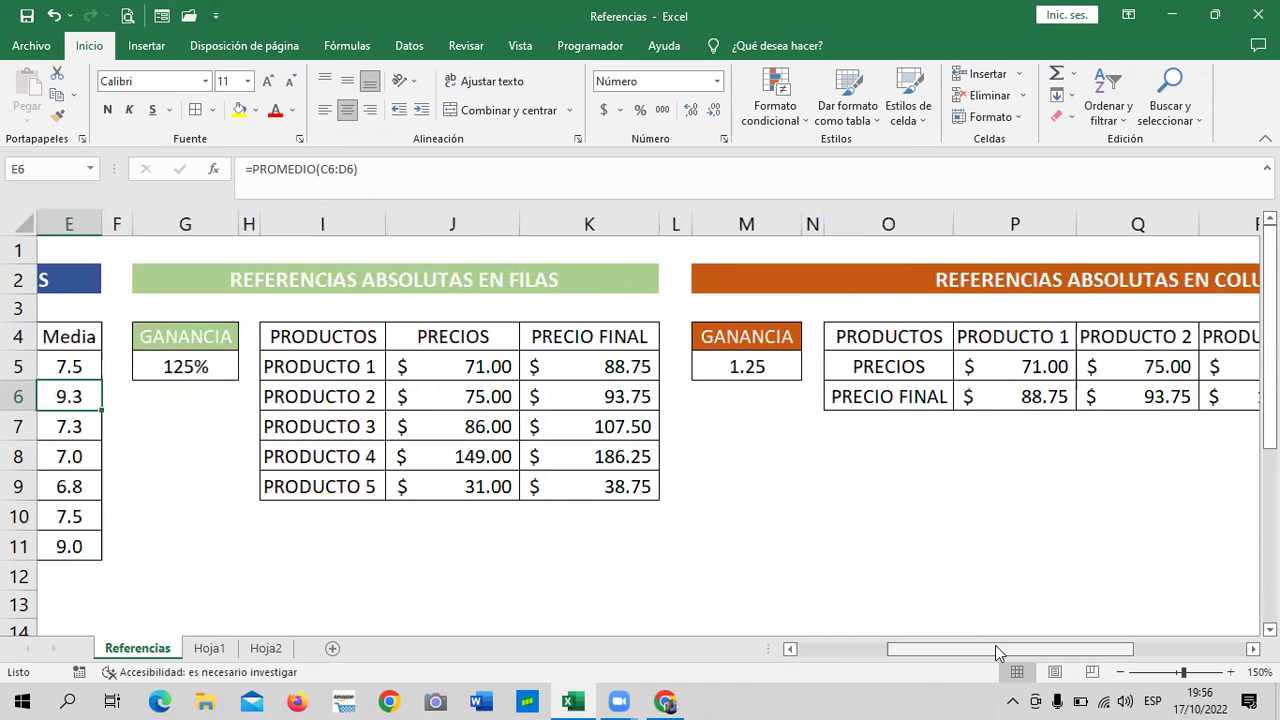
left_click(612, 366)
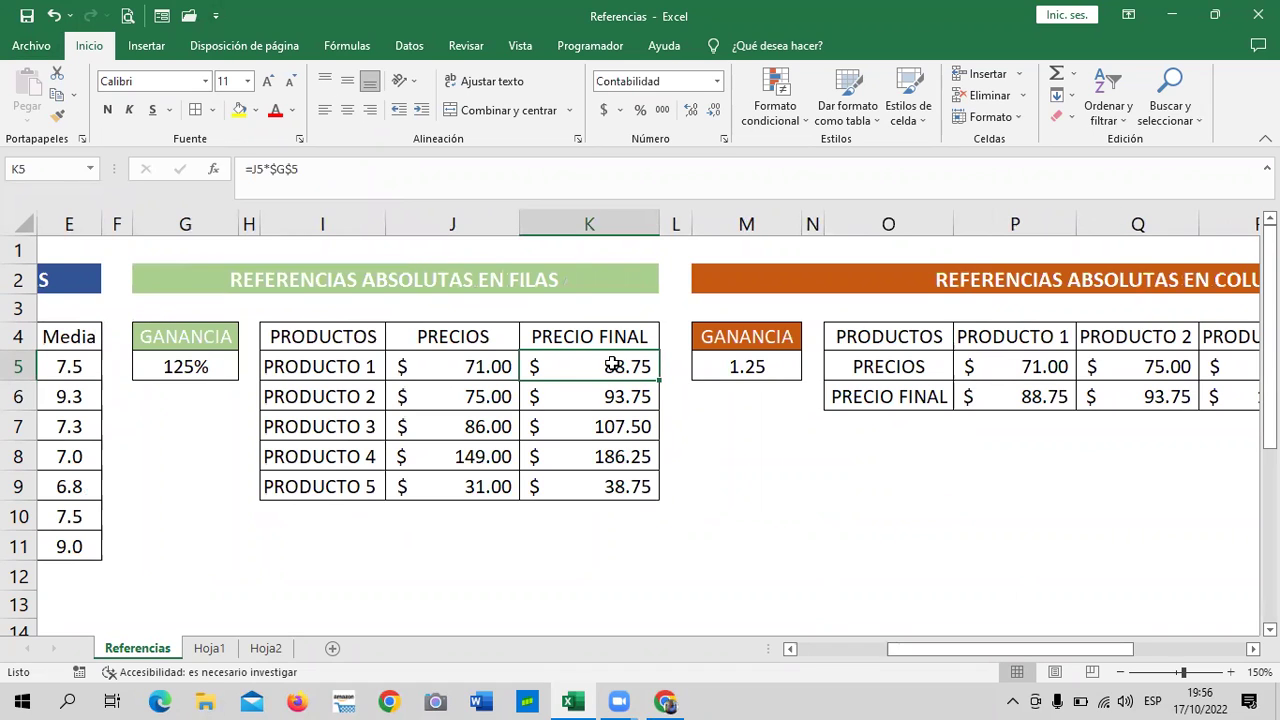
left_click(410, 170)
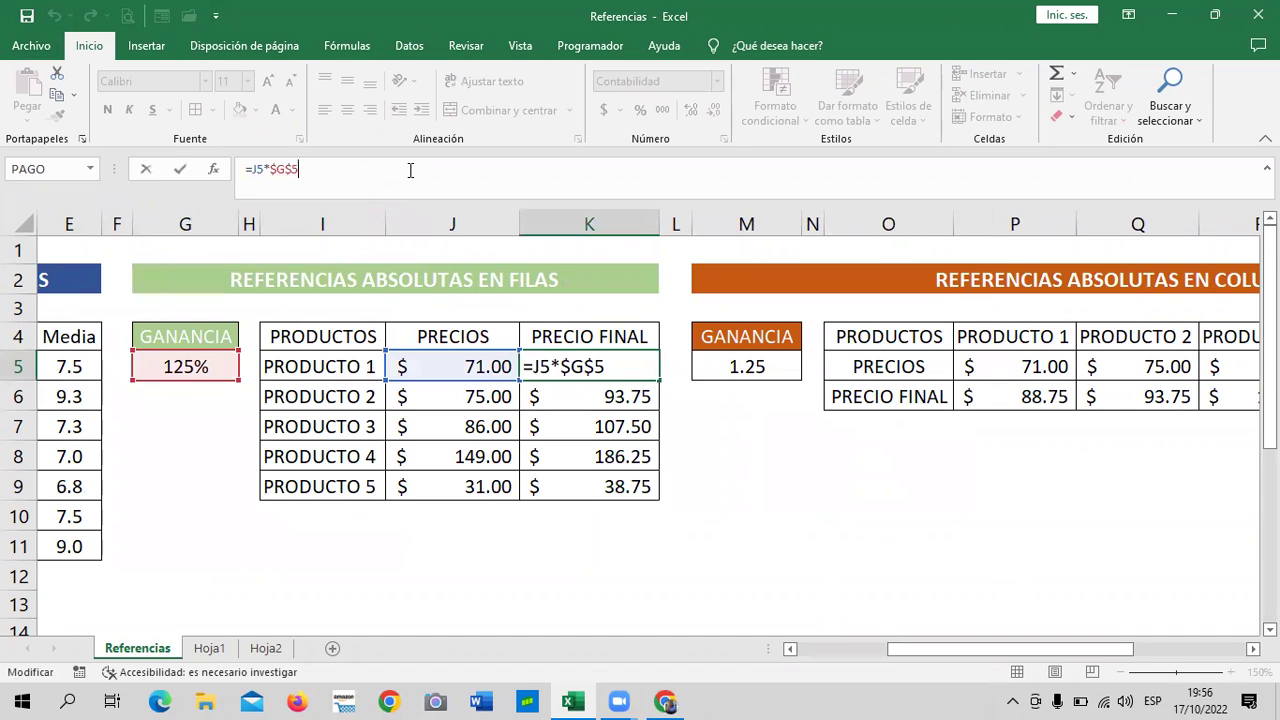
left_click(566, 405)
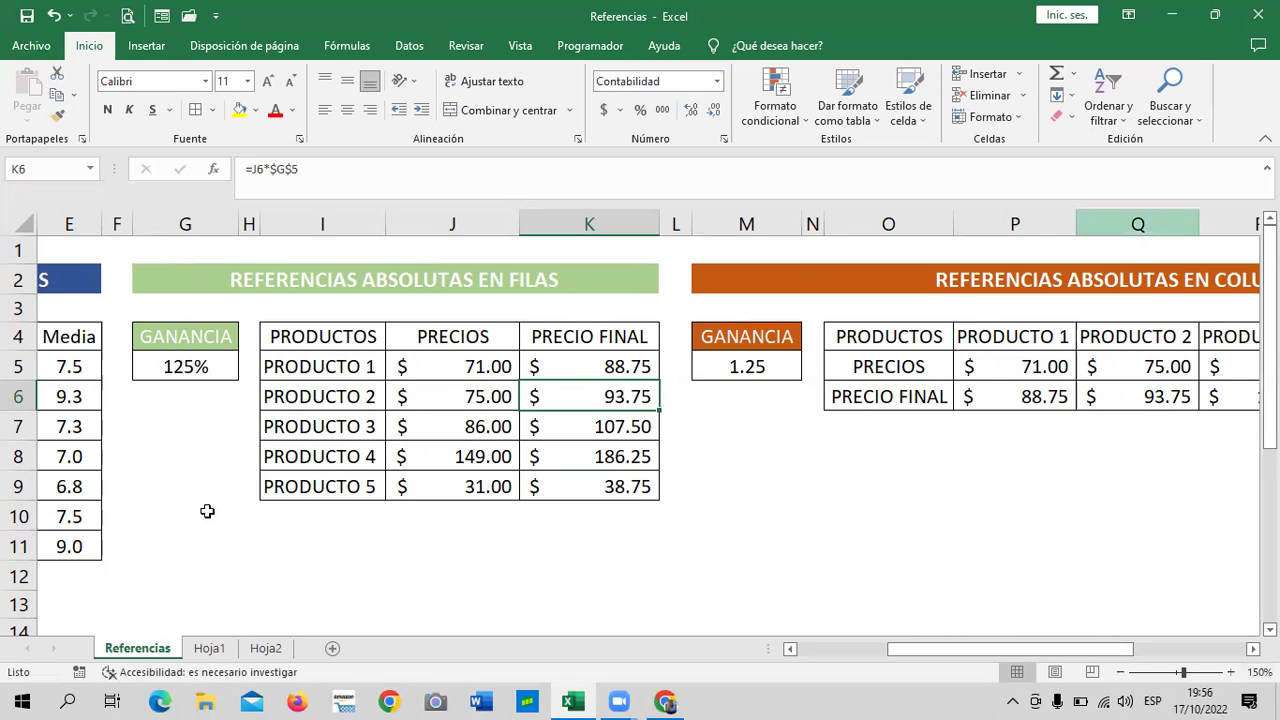
left_click(197, 359)
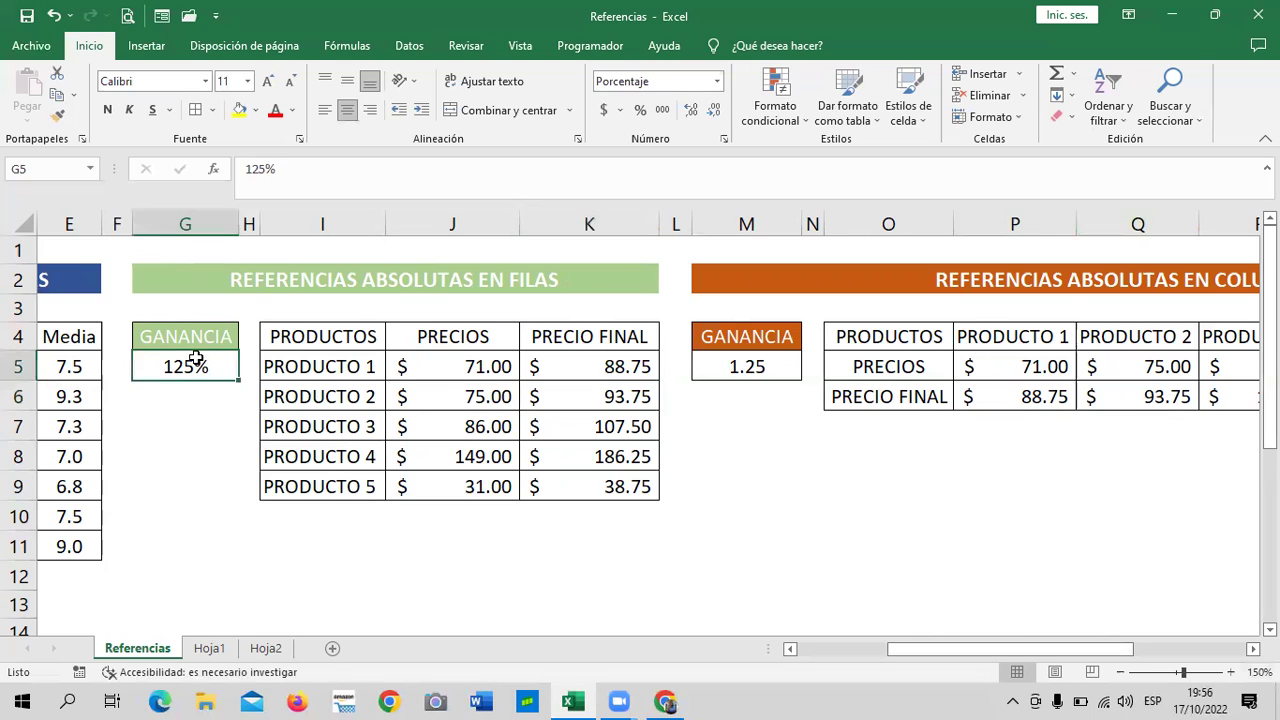
left_click(624, 360)
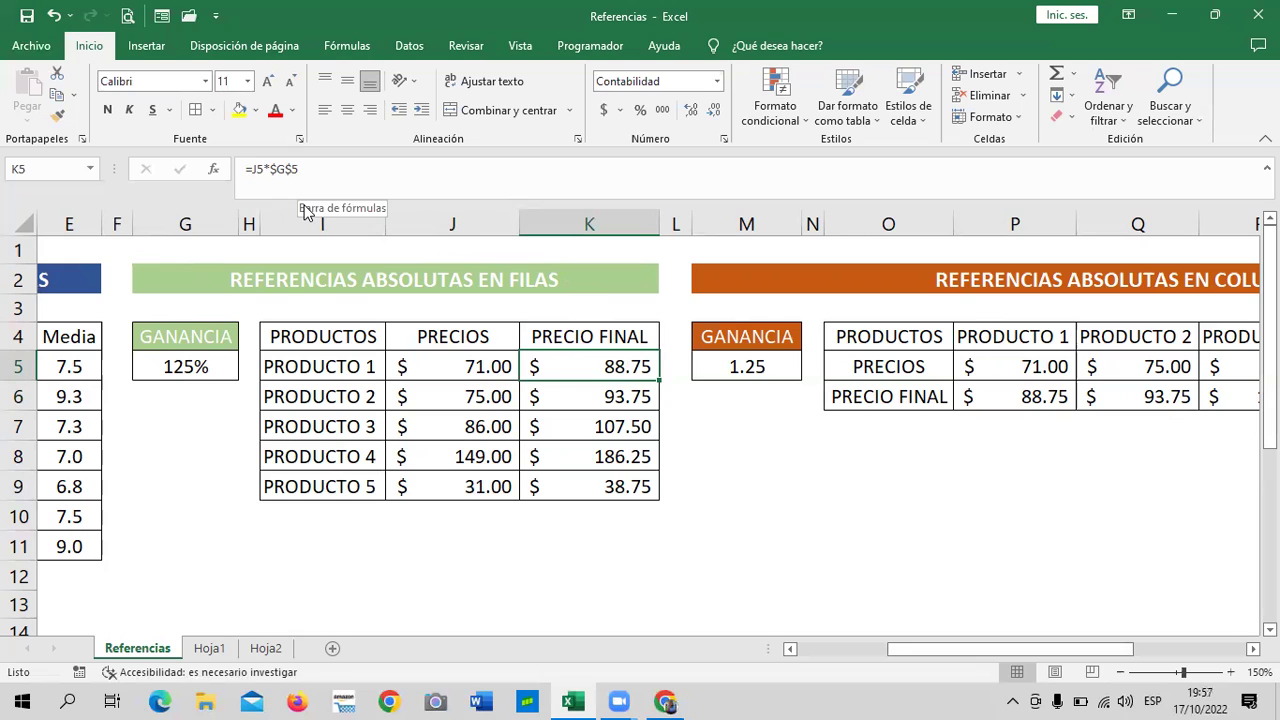
left_click(324, 170)
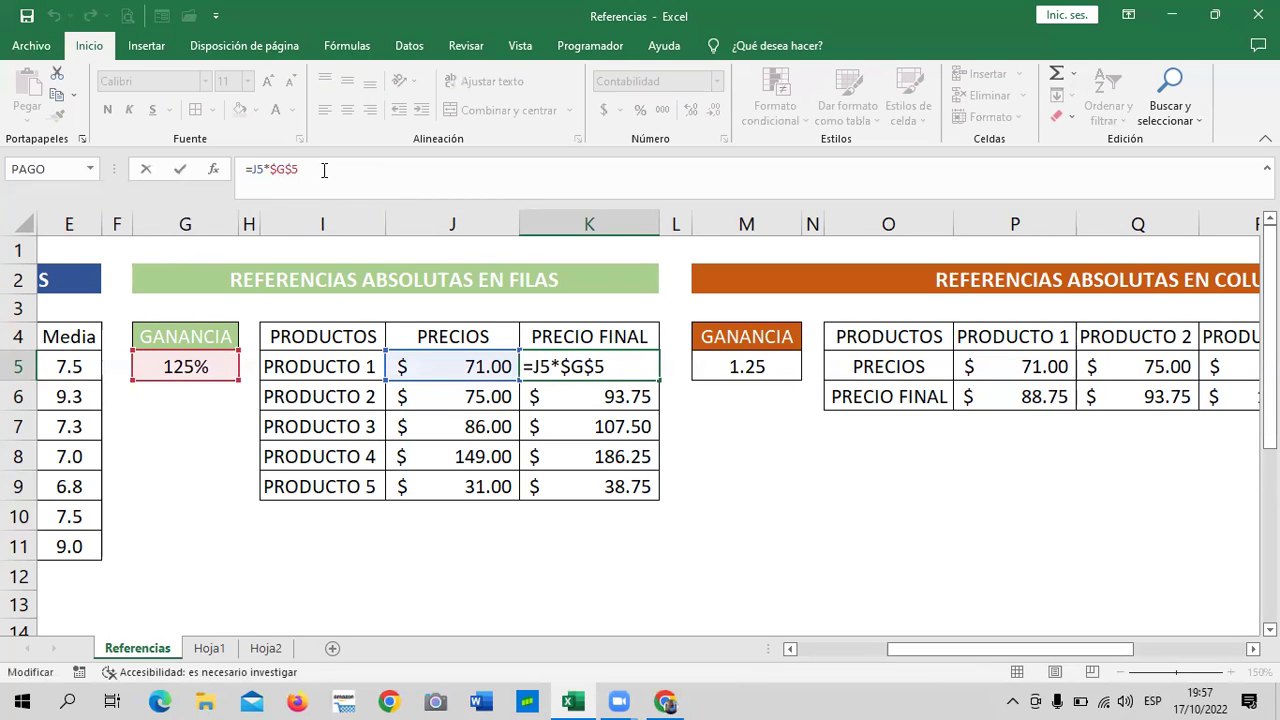
key("Return")
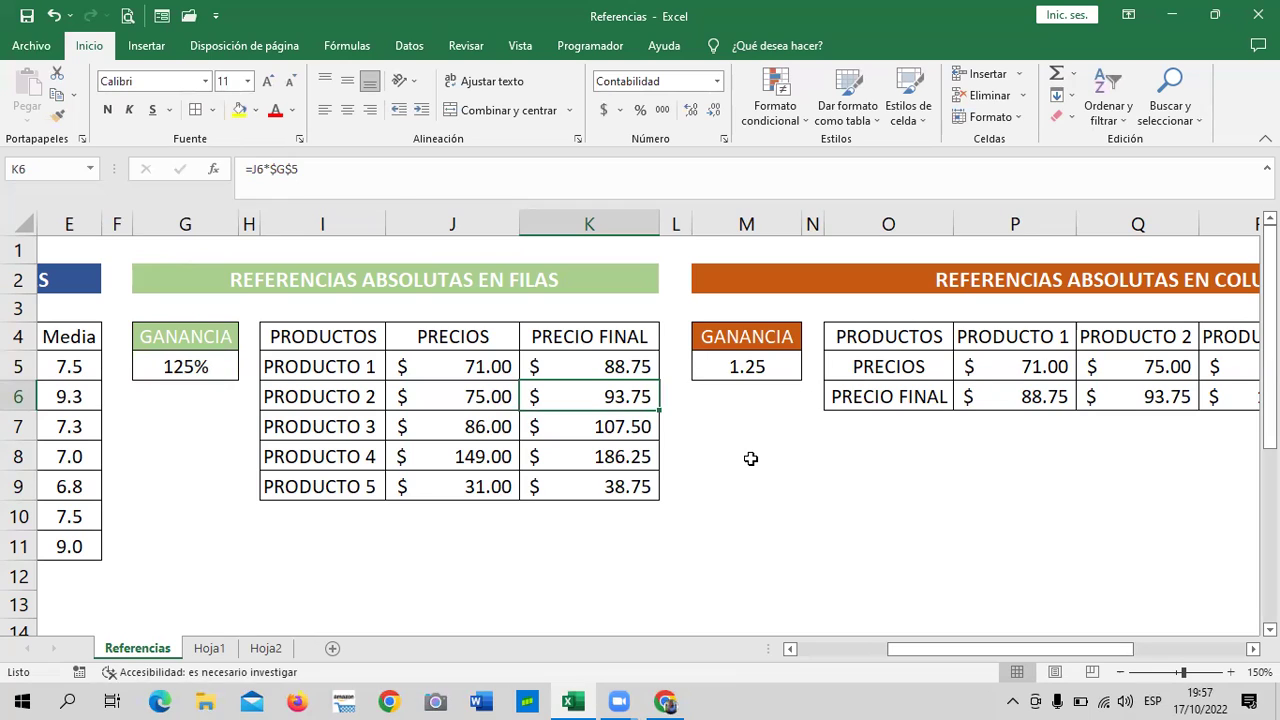
key("Down")
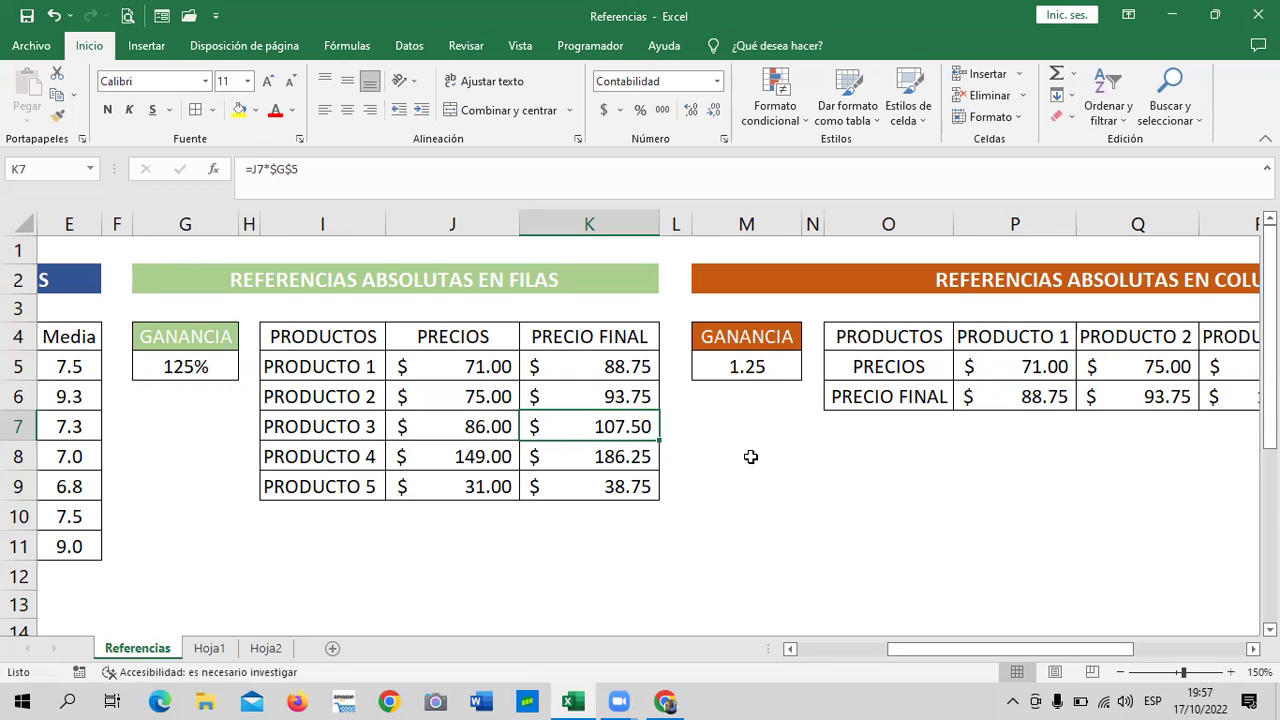
left_click(1016, 450)
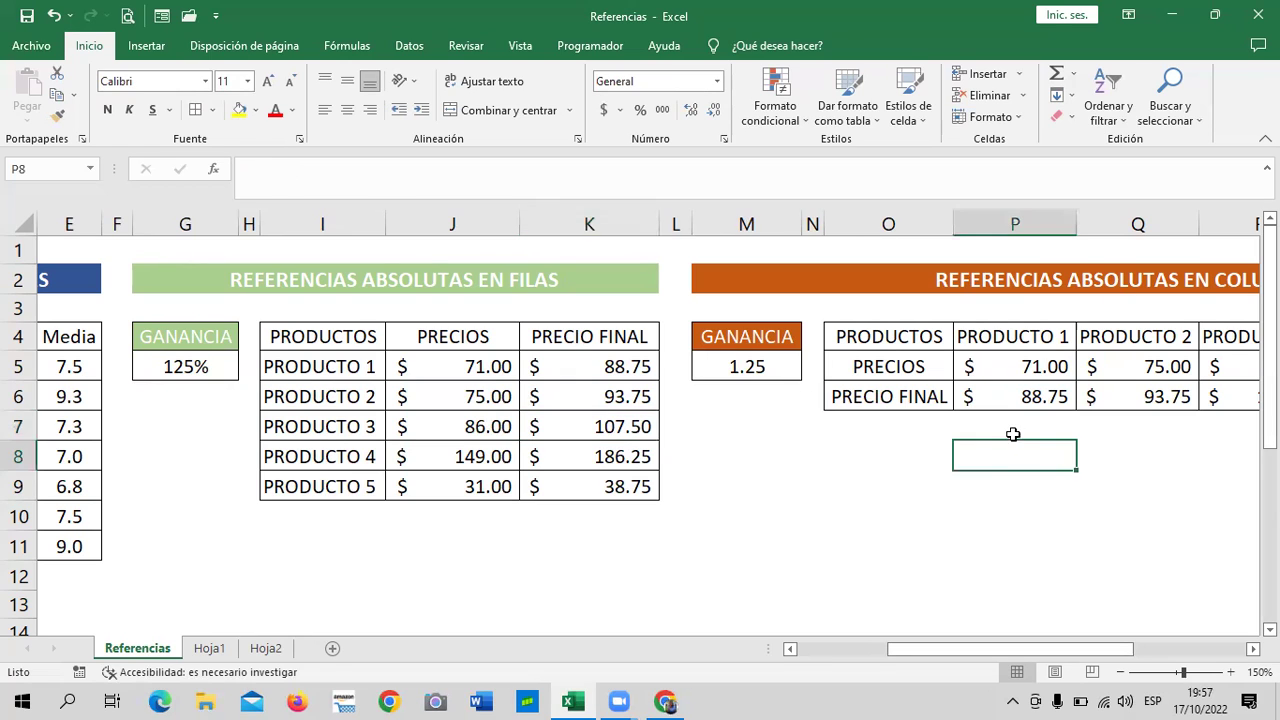
left_click(1018, 364)
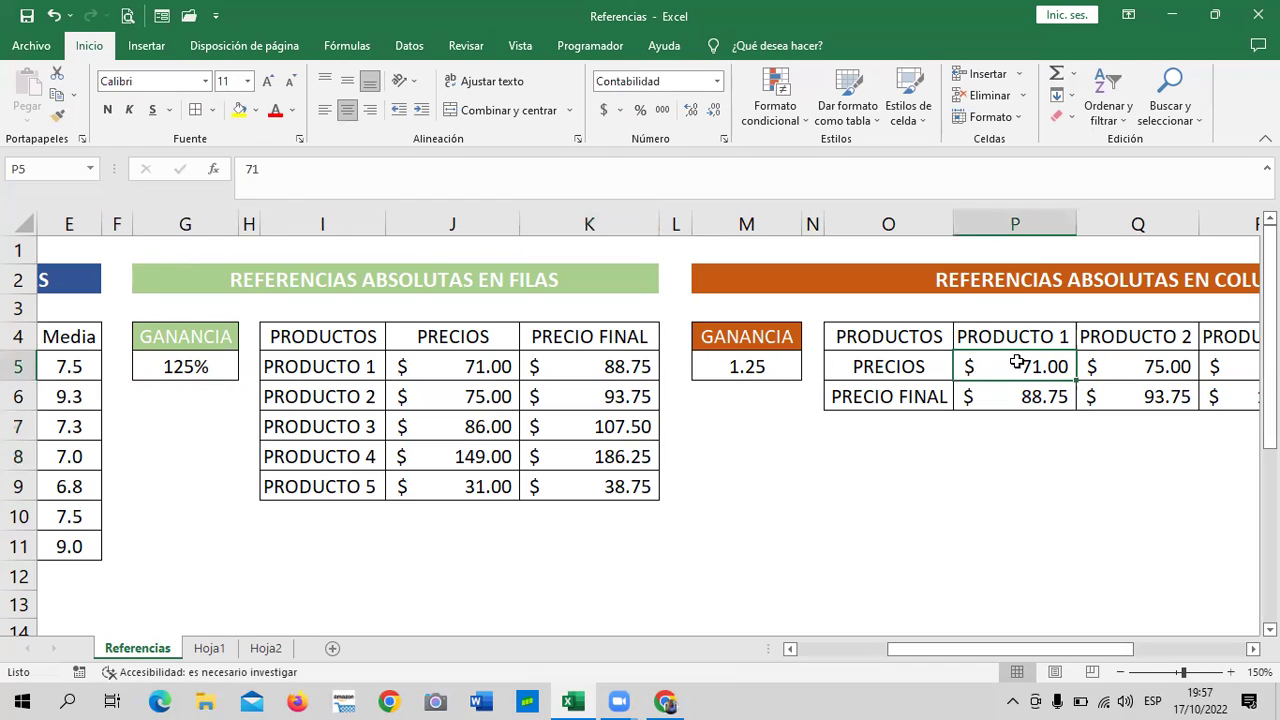
left_click(1013, 398)
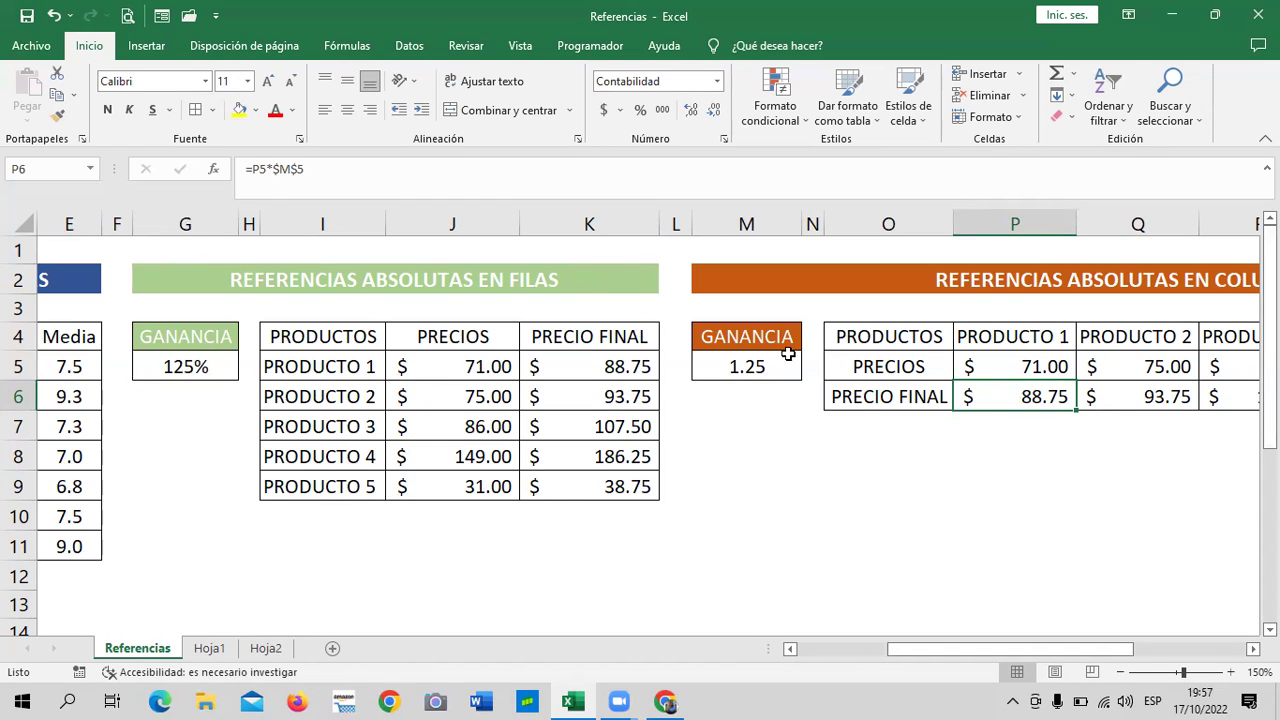
left_click(1120, 396)
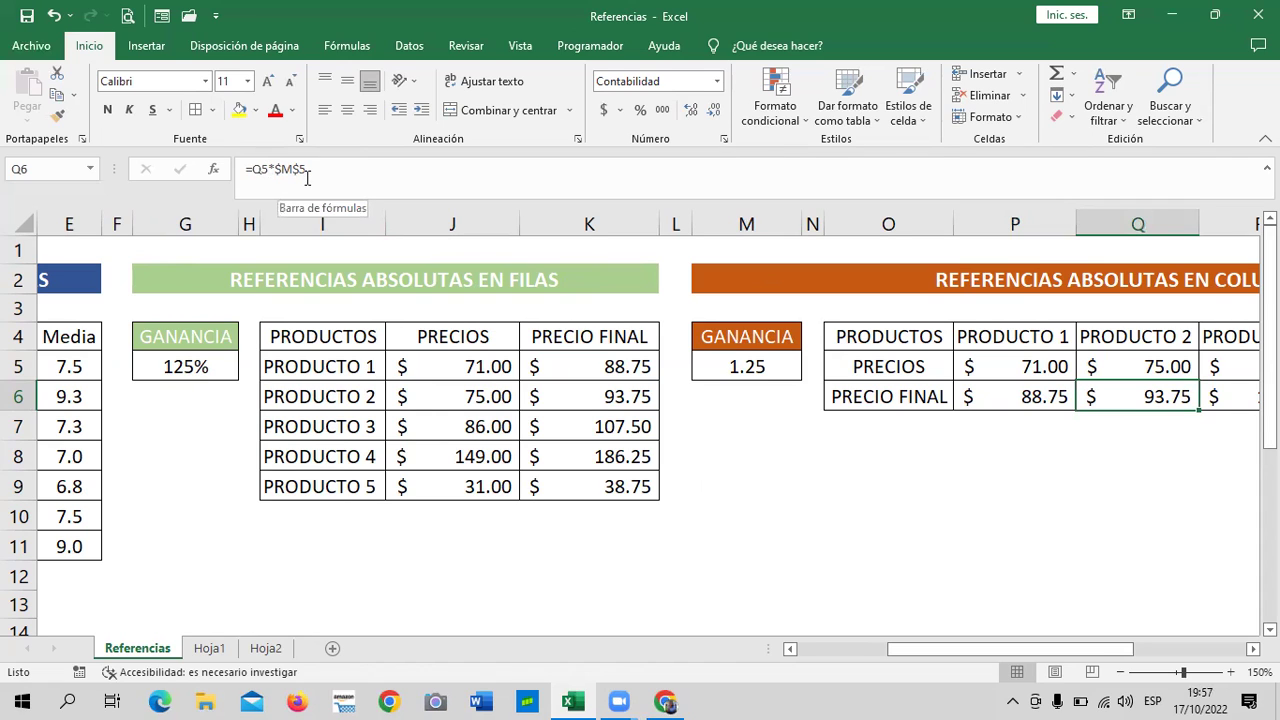
left_click(258, 169)
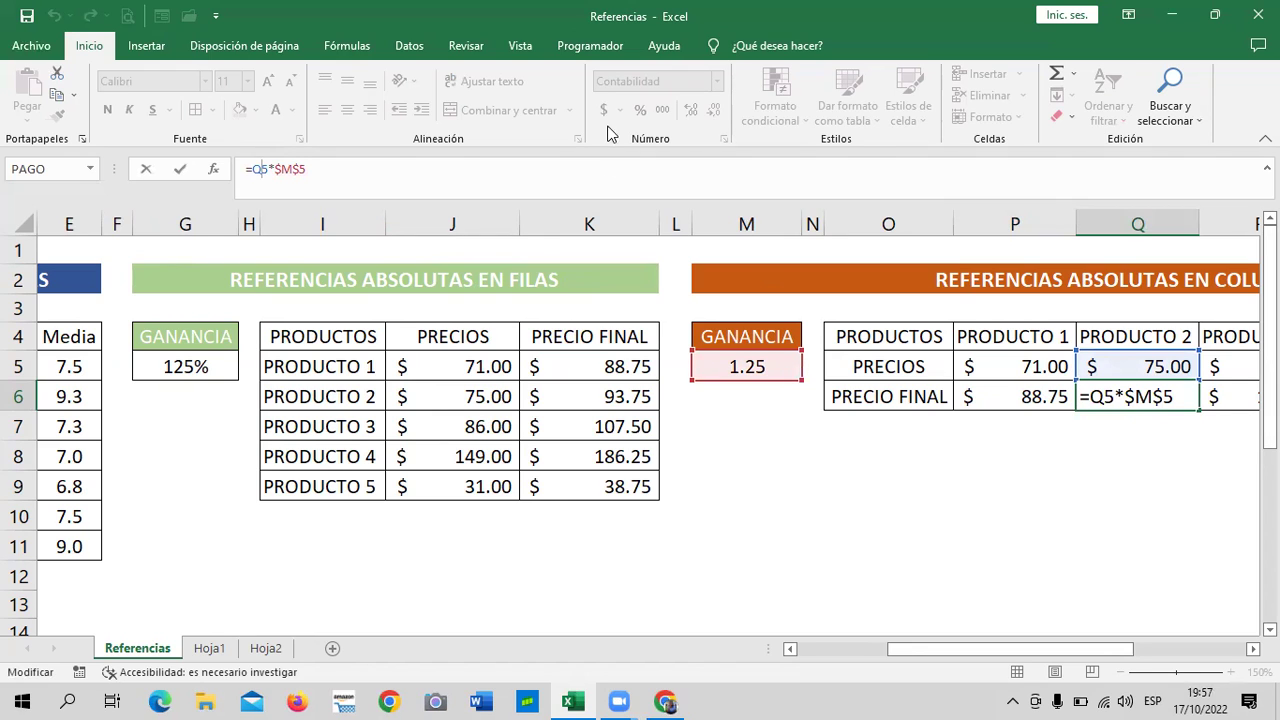
left_click(450, 179)
key("Return")
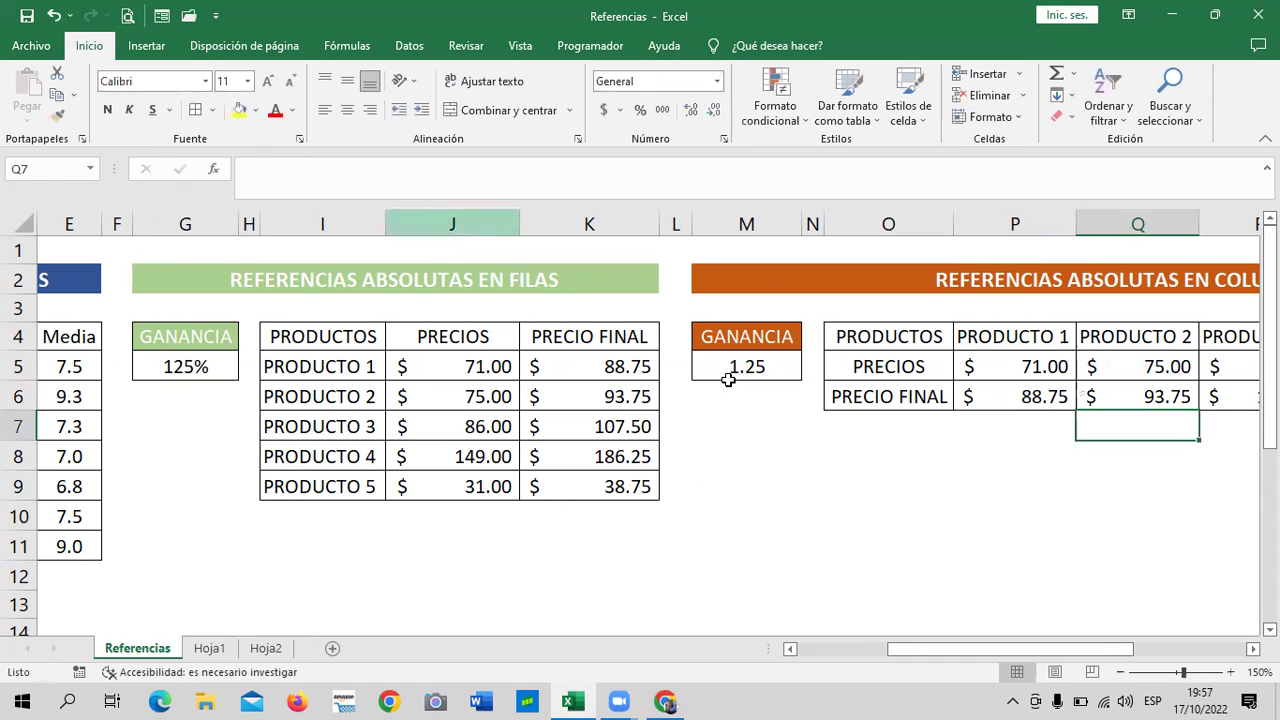
left_click(612, 367)
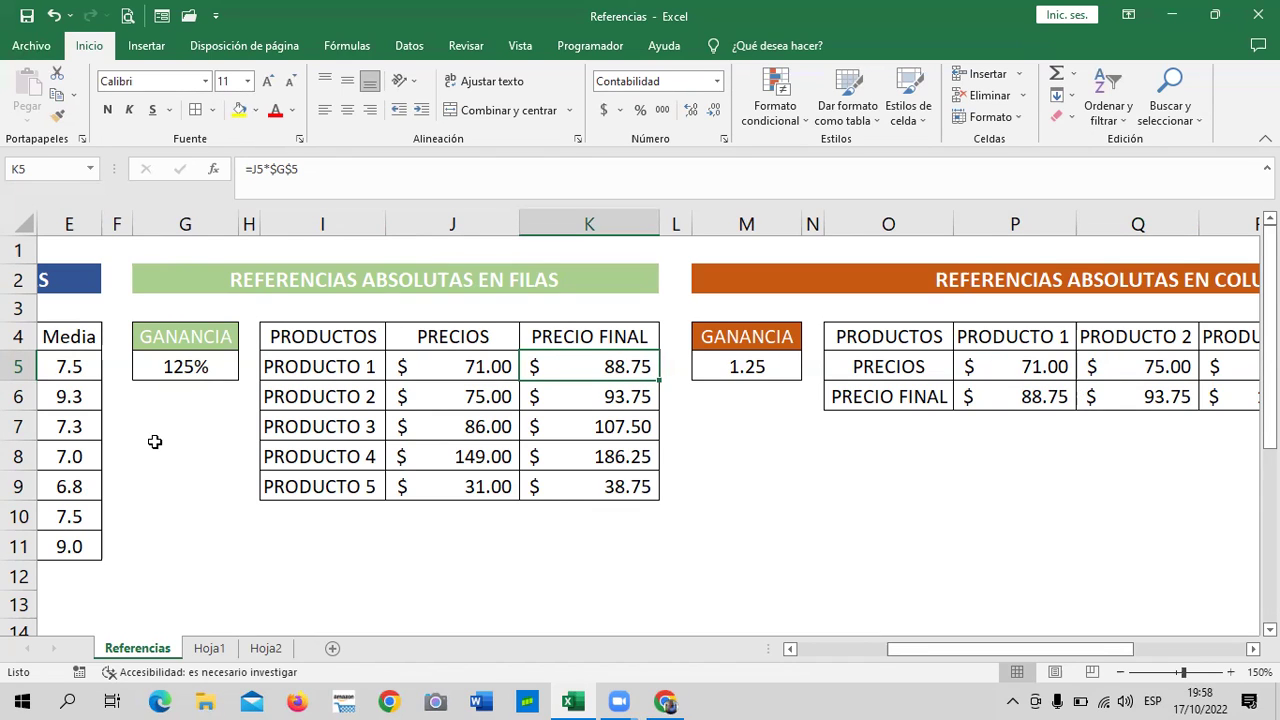
left_click(256, 170)
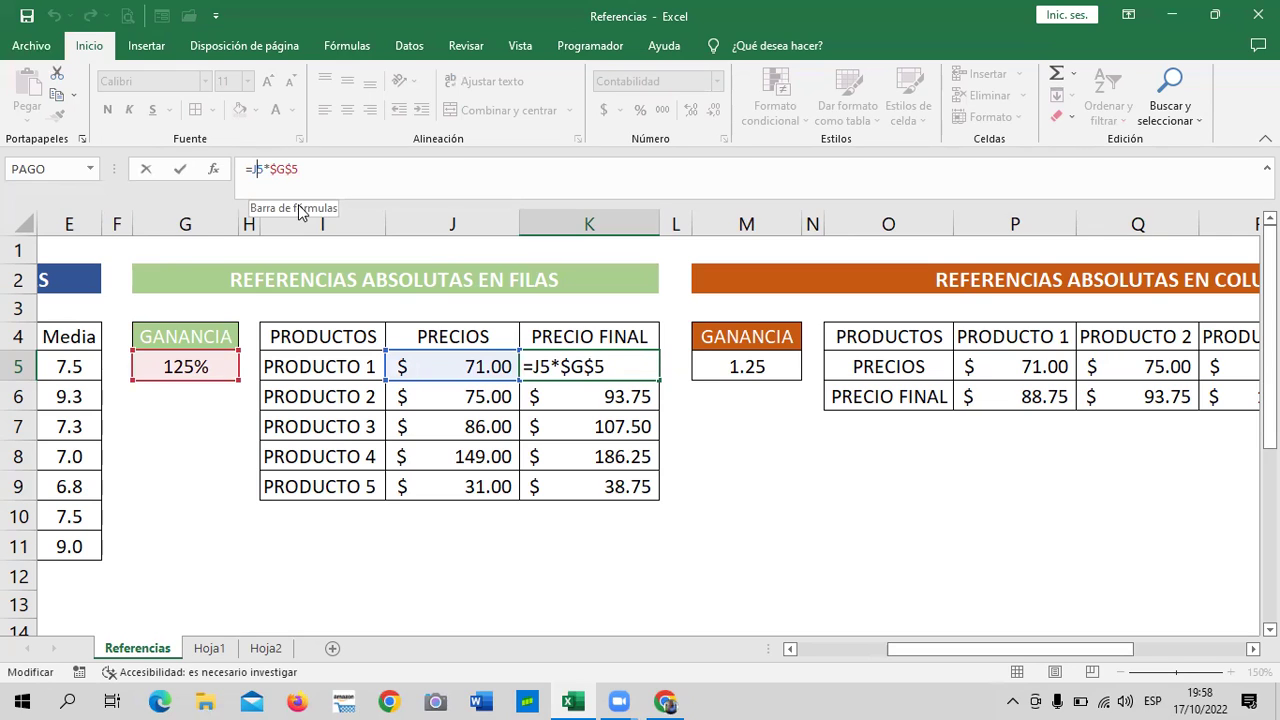
left_click(337, 169)
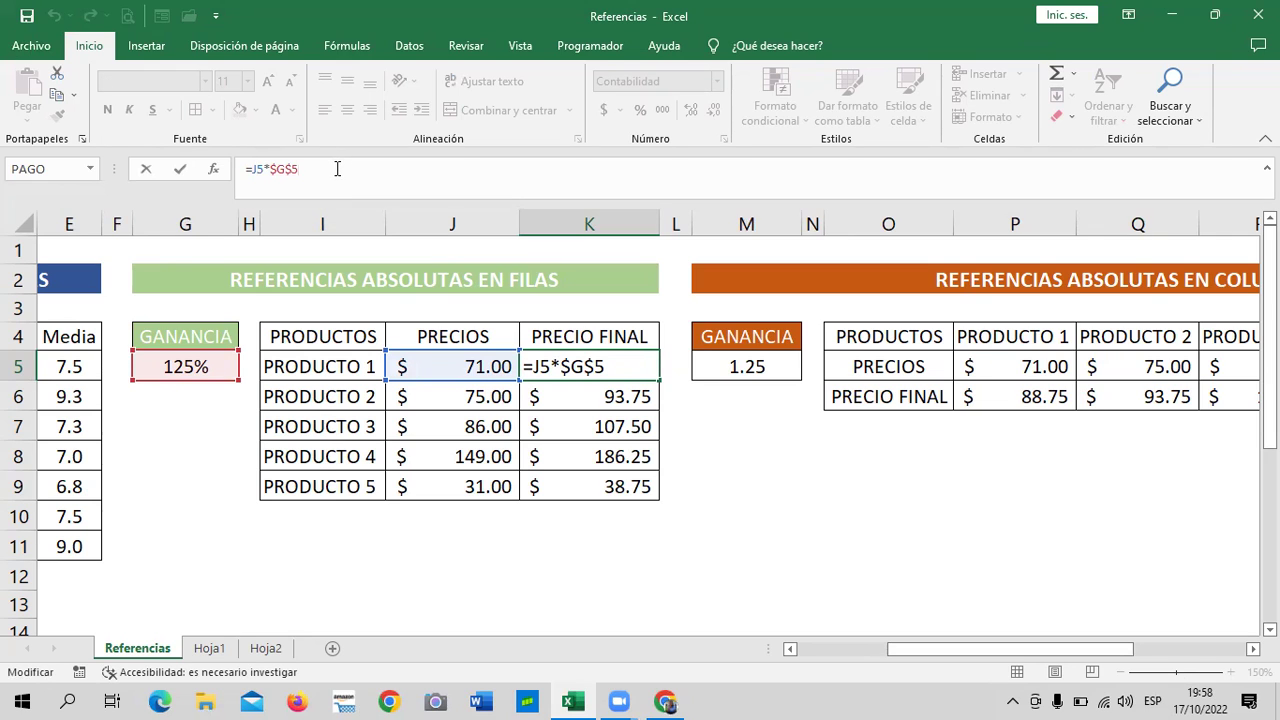
key("Return")
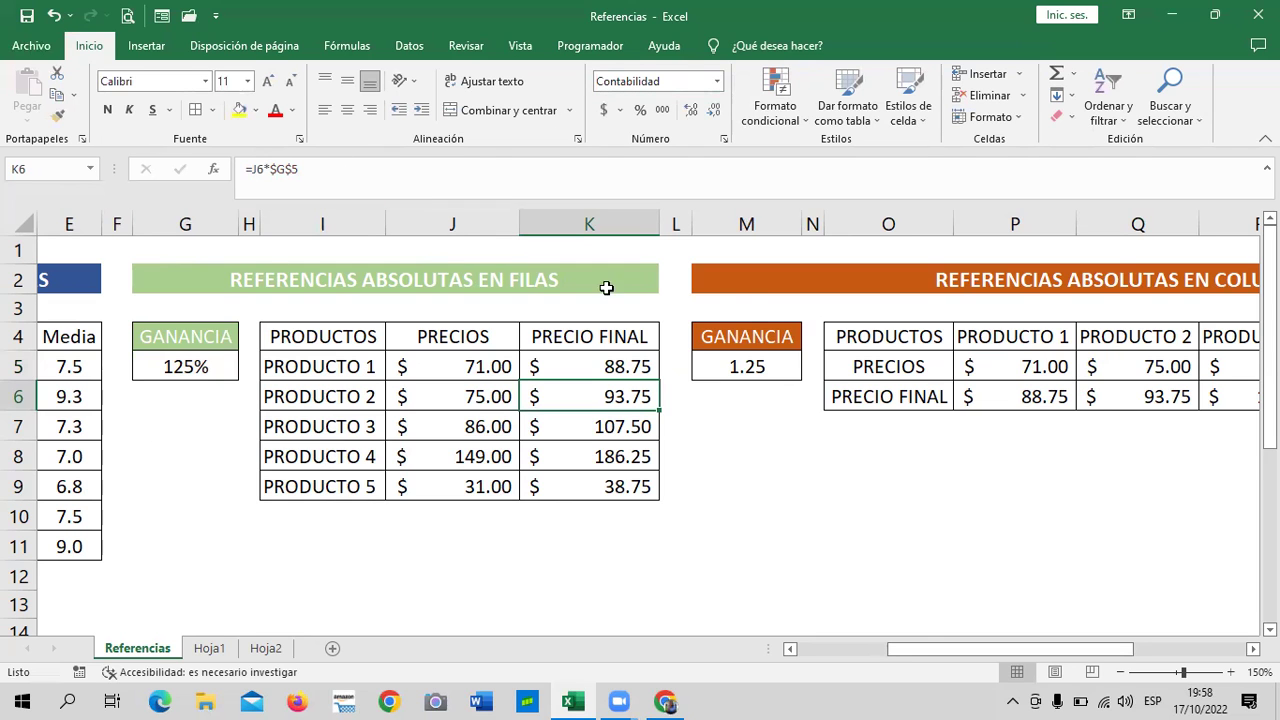
left_click_drag(910, 652, 935, 645)
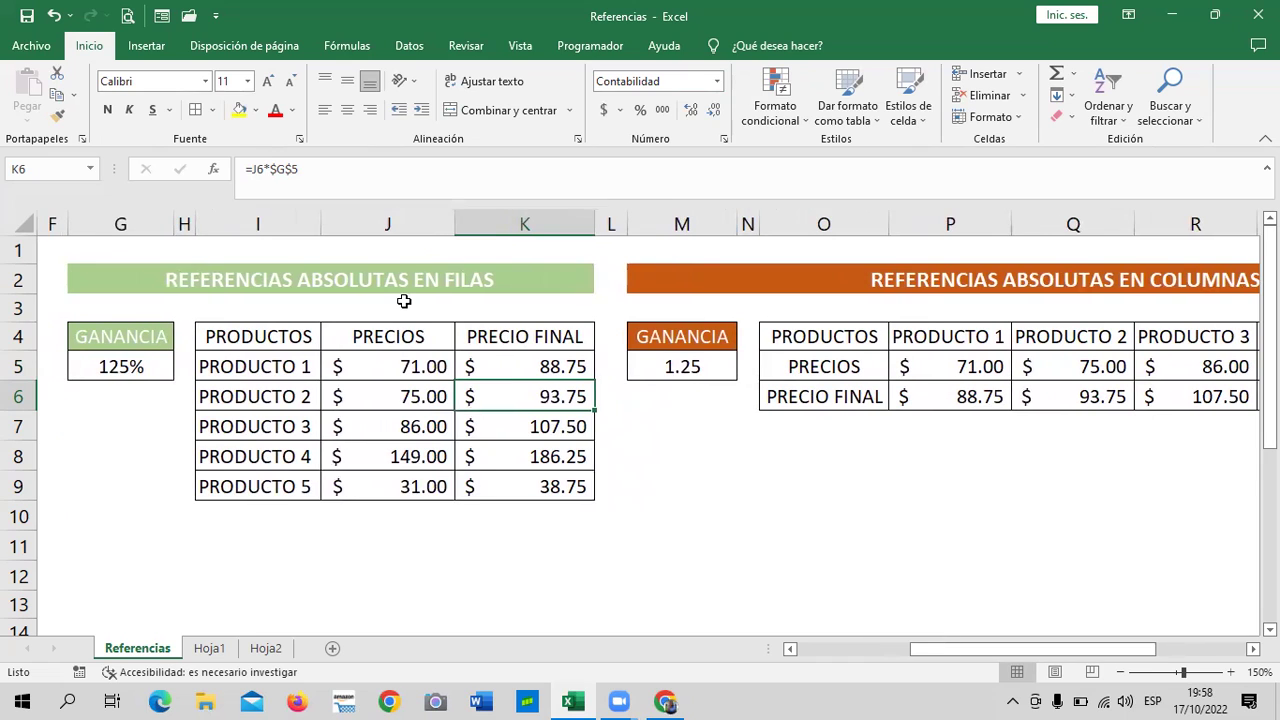
left_click(358, 279)
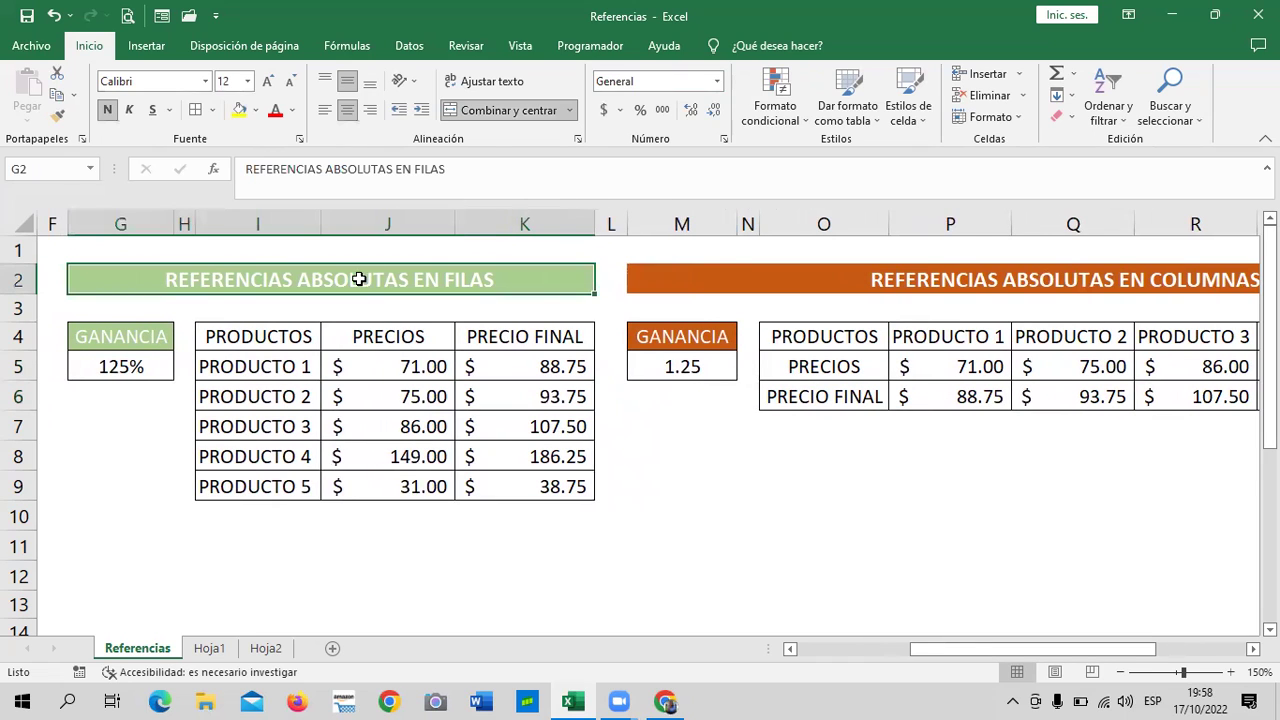
left_click(1073, 279)
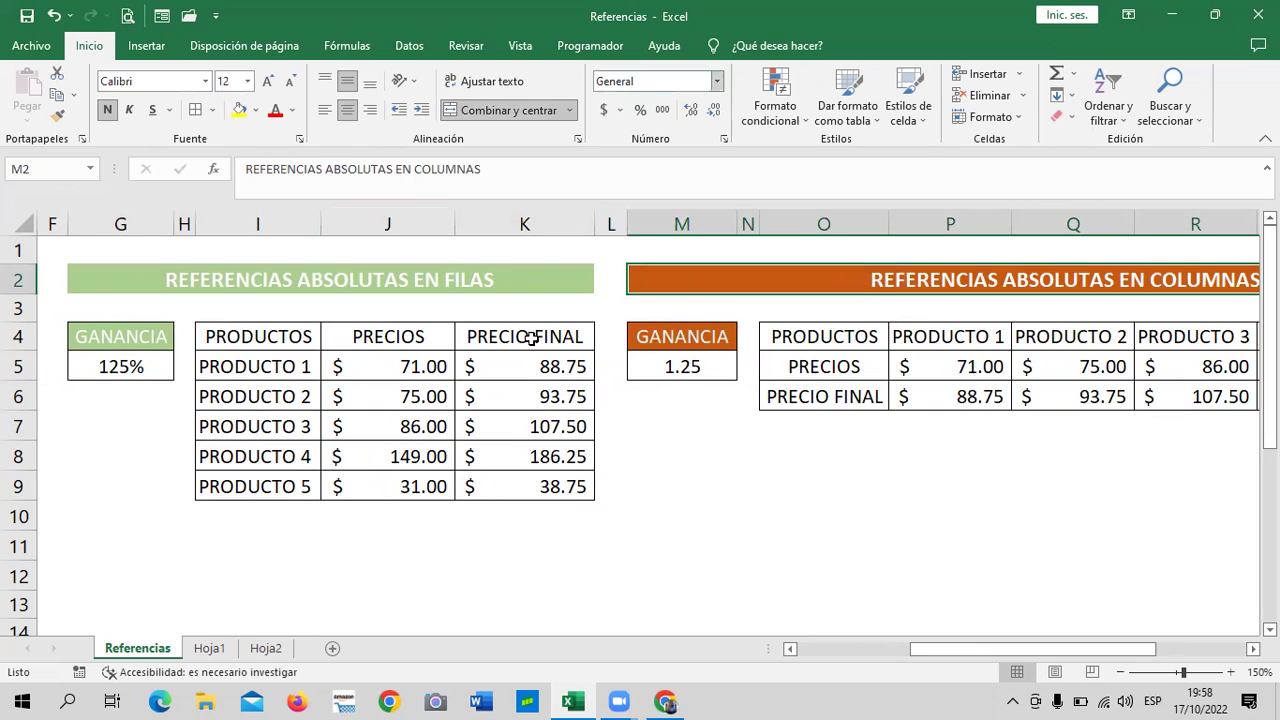
left_click(550, 366)
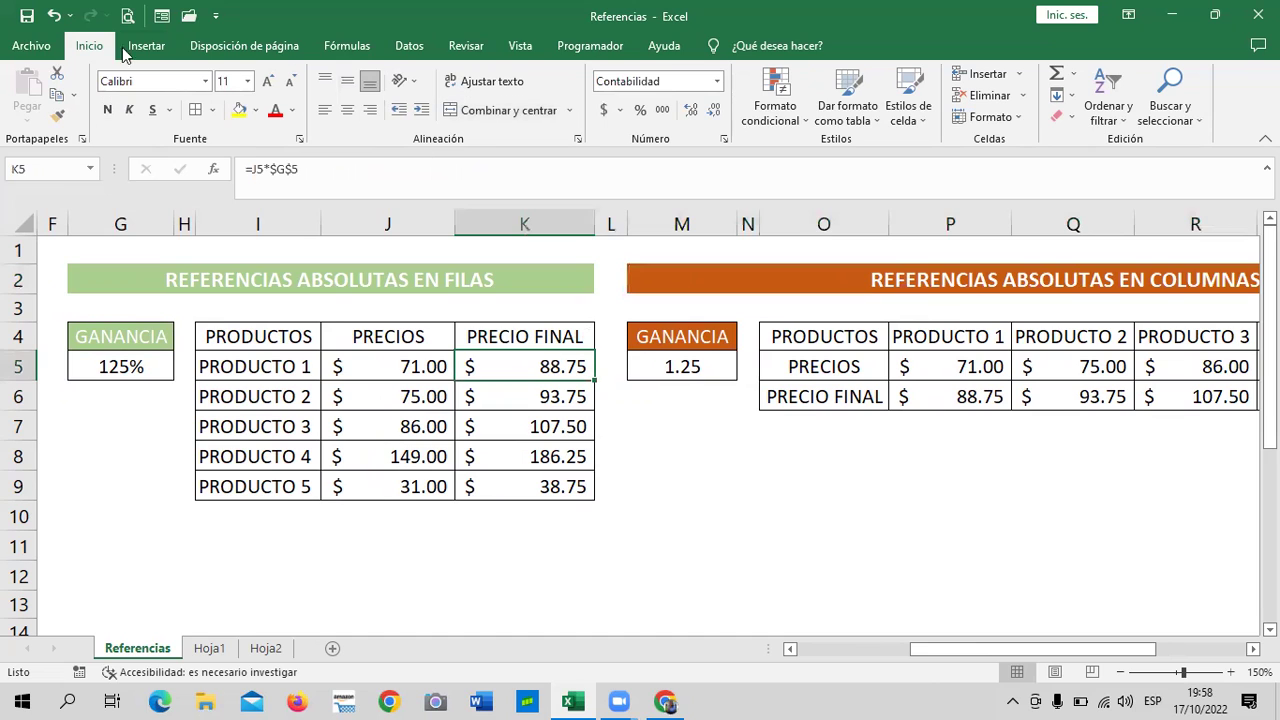
left_click(251, 168)
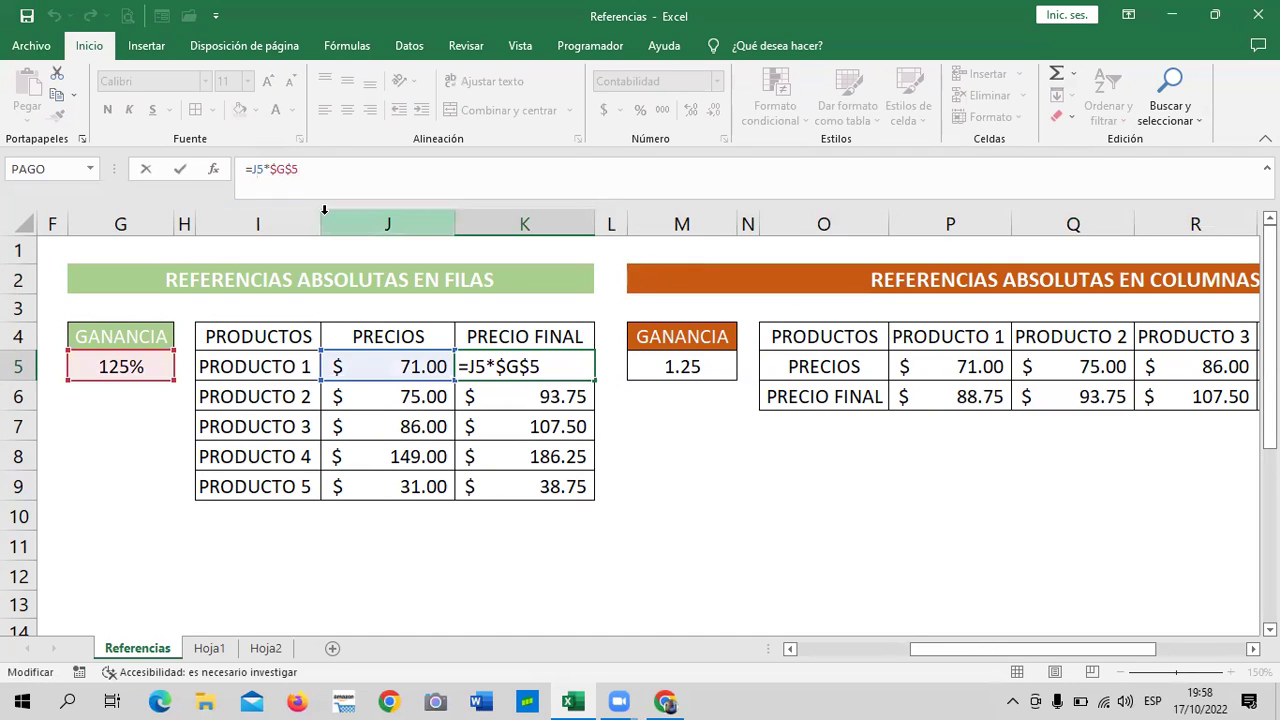
key("Return")
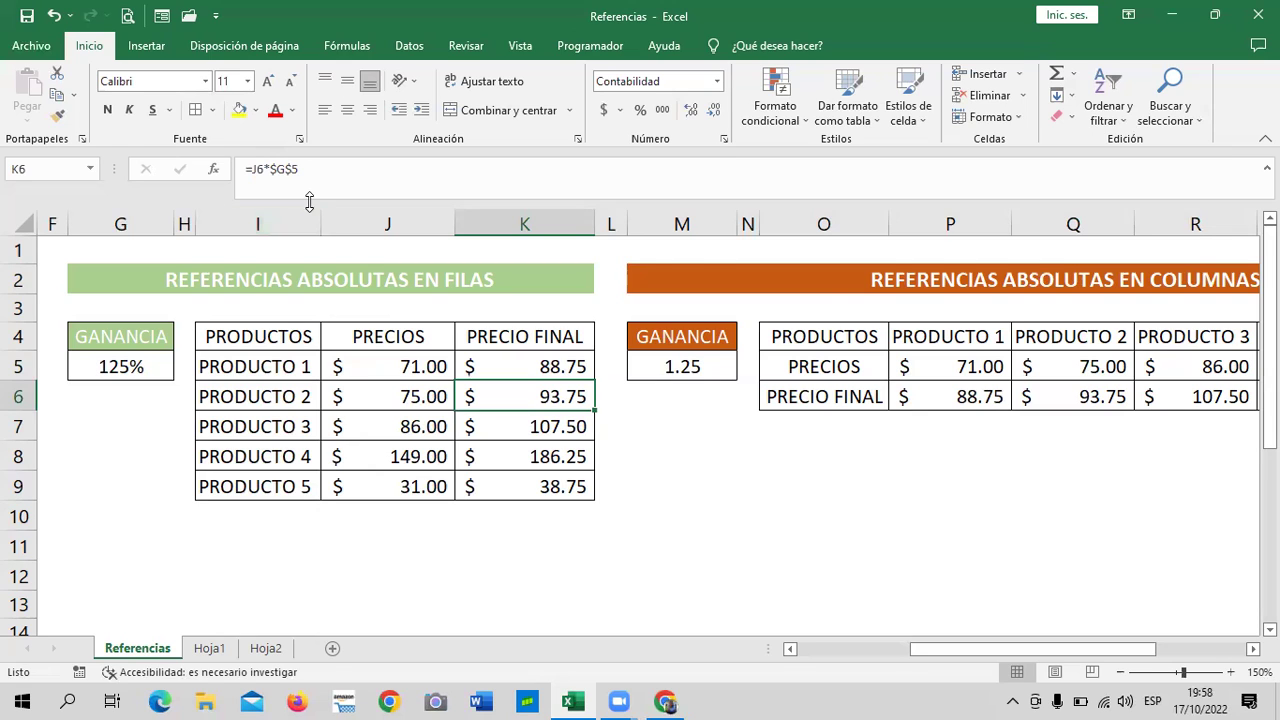
left_click(702, 448)
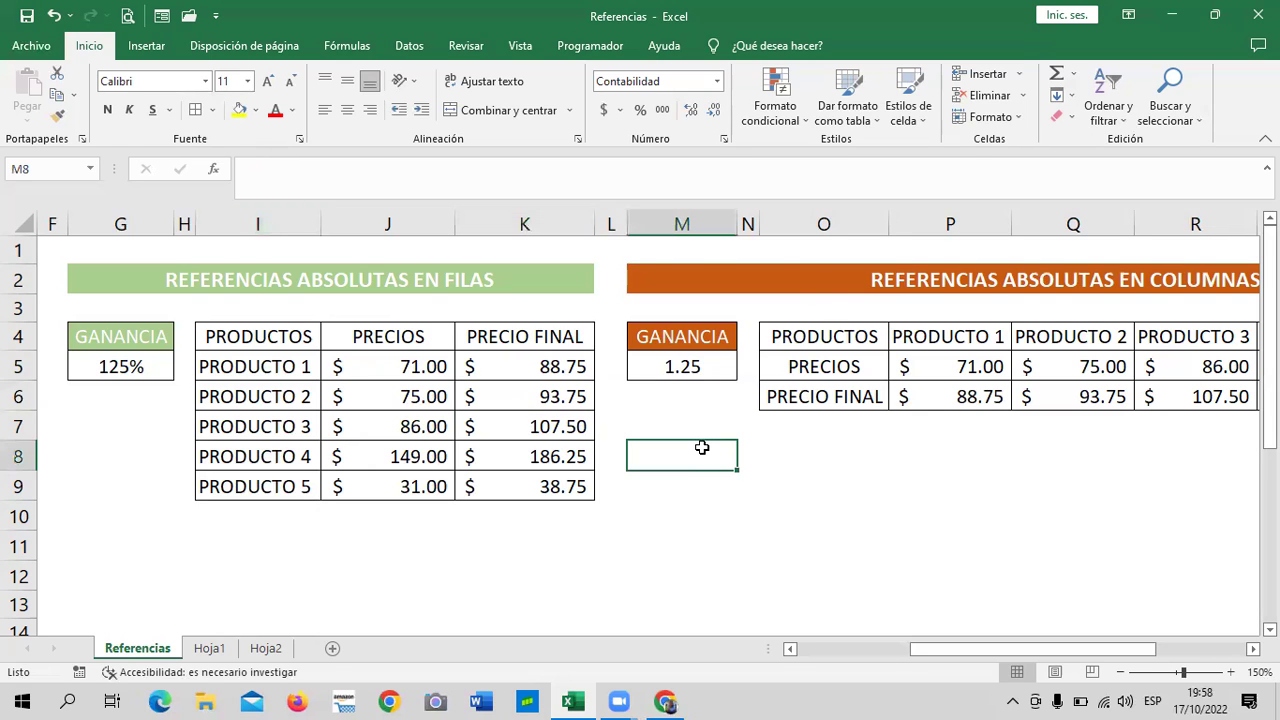
left_click_drag(978, 650, 973, 645)
left_click(505, 366)
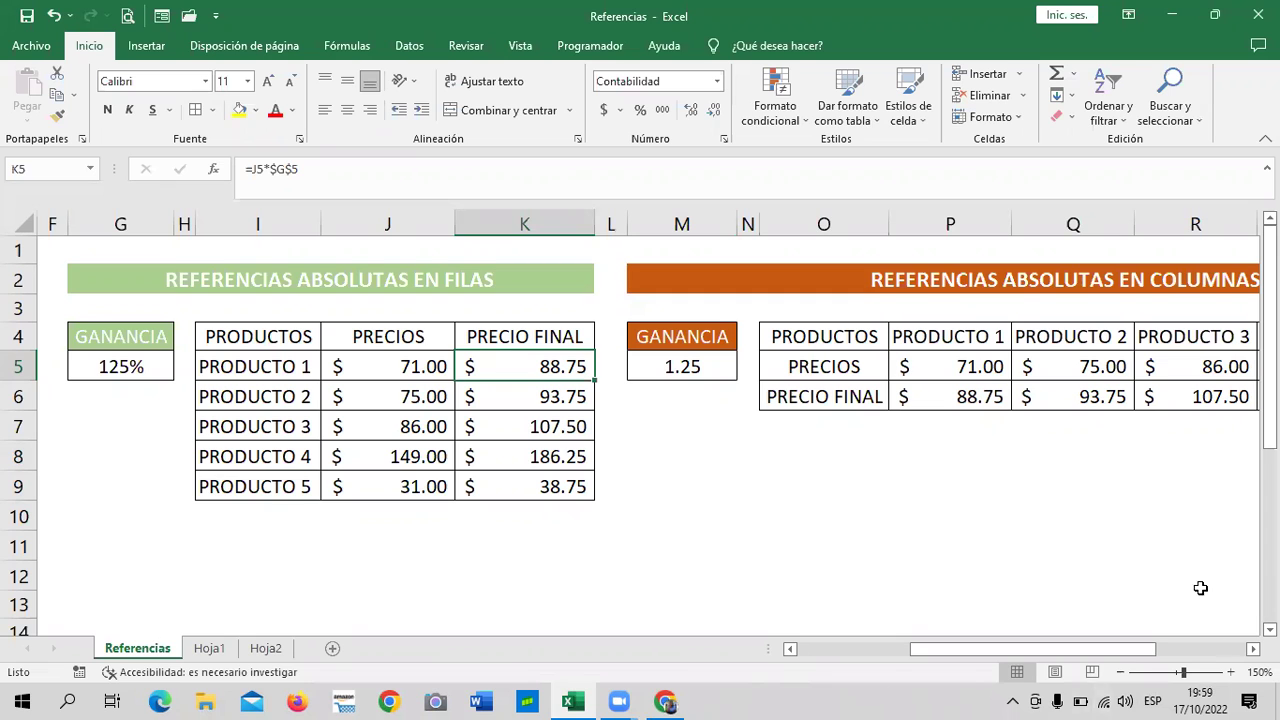
mouse_move(1095, 650)
left_mouse_down()
mouse_move(1170, 652)
mouse_move(1184, 668)
left_mouse_up()
left_click(1138, 396)
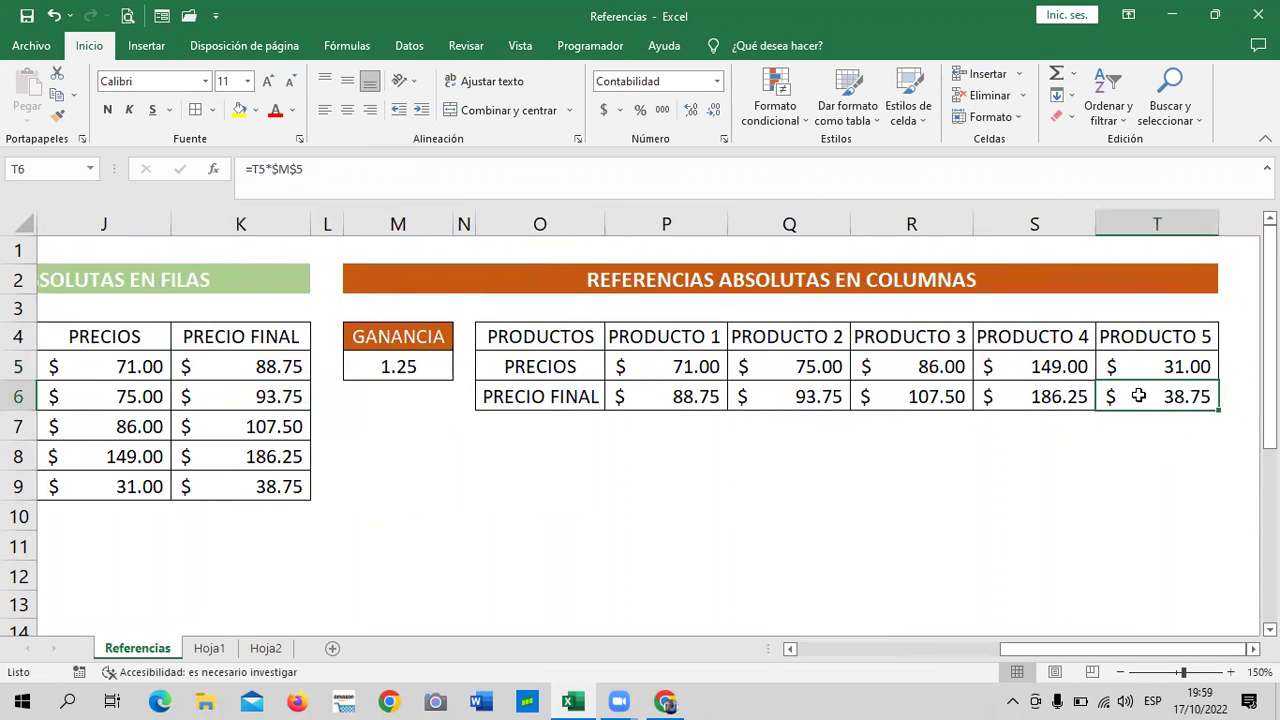
left_click(363, 162)
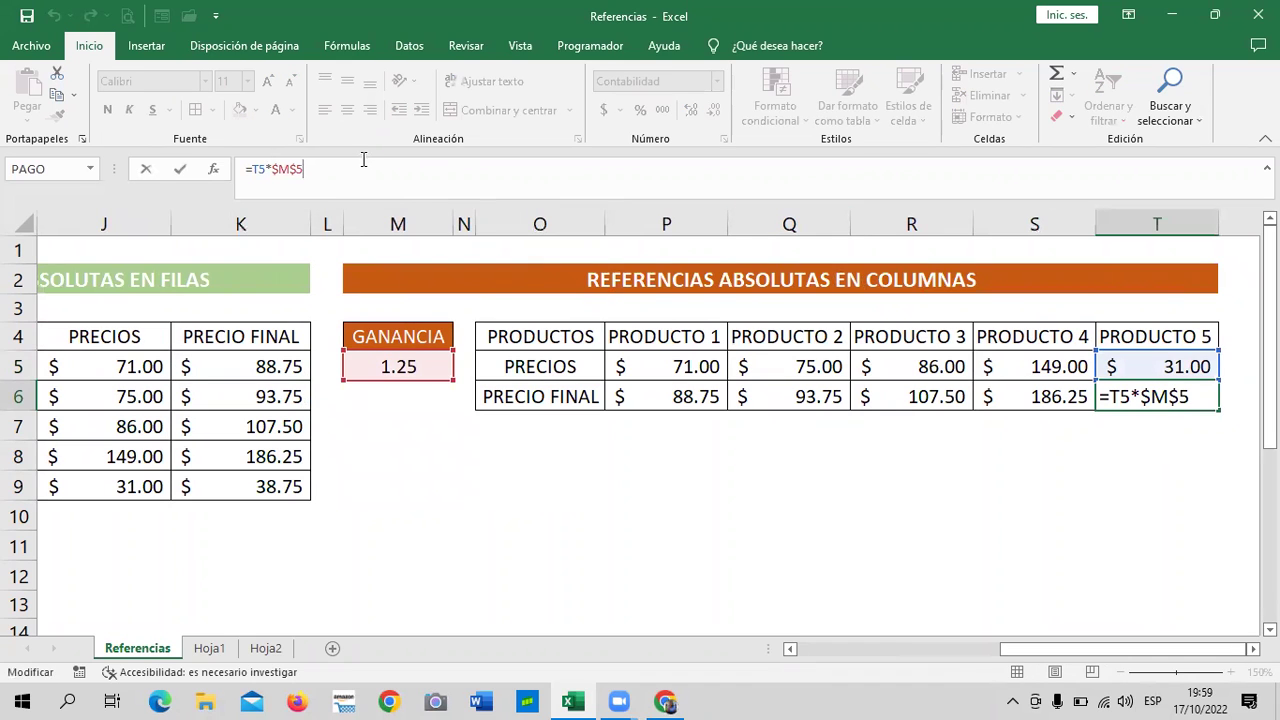
left_click(226, 544)
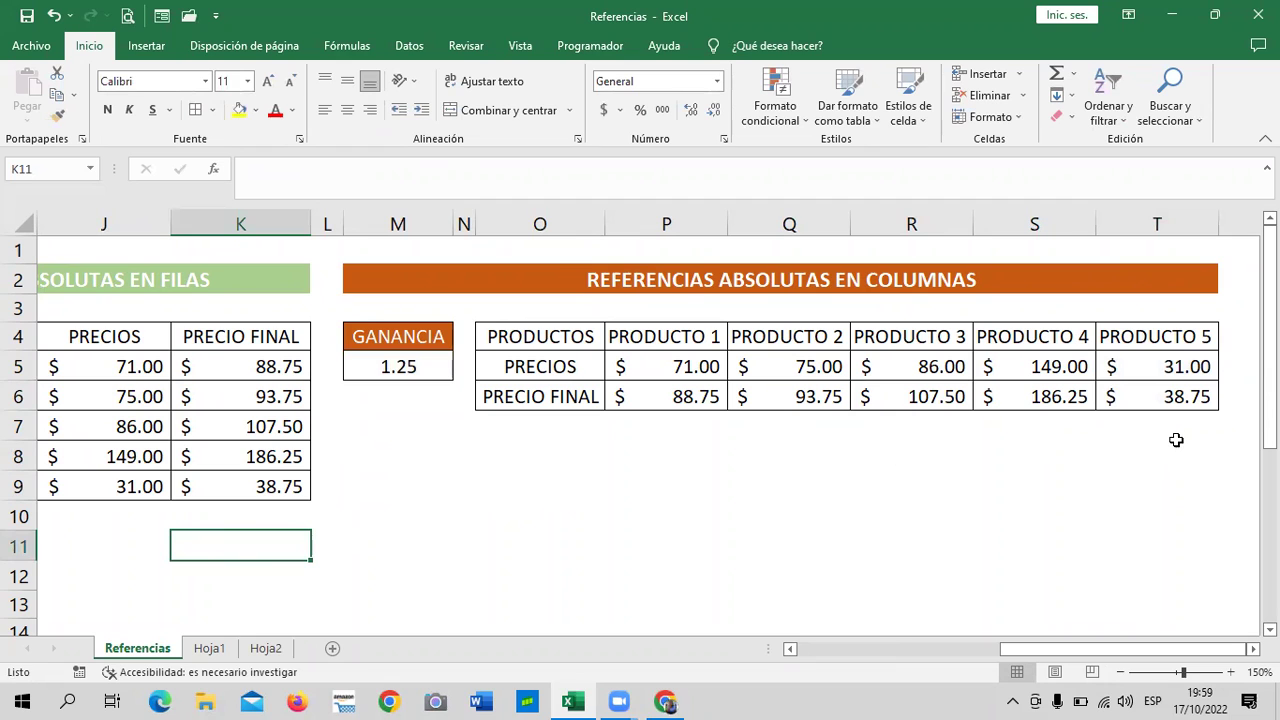
left_click(258, 479)
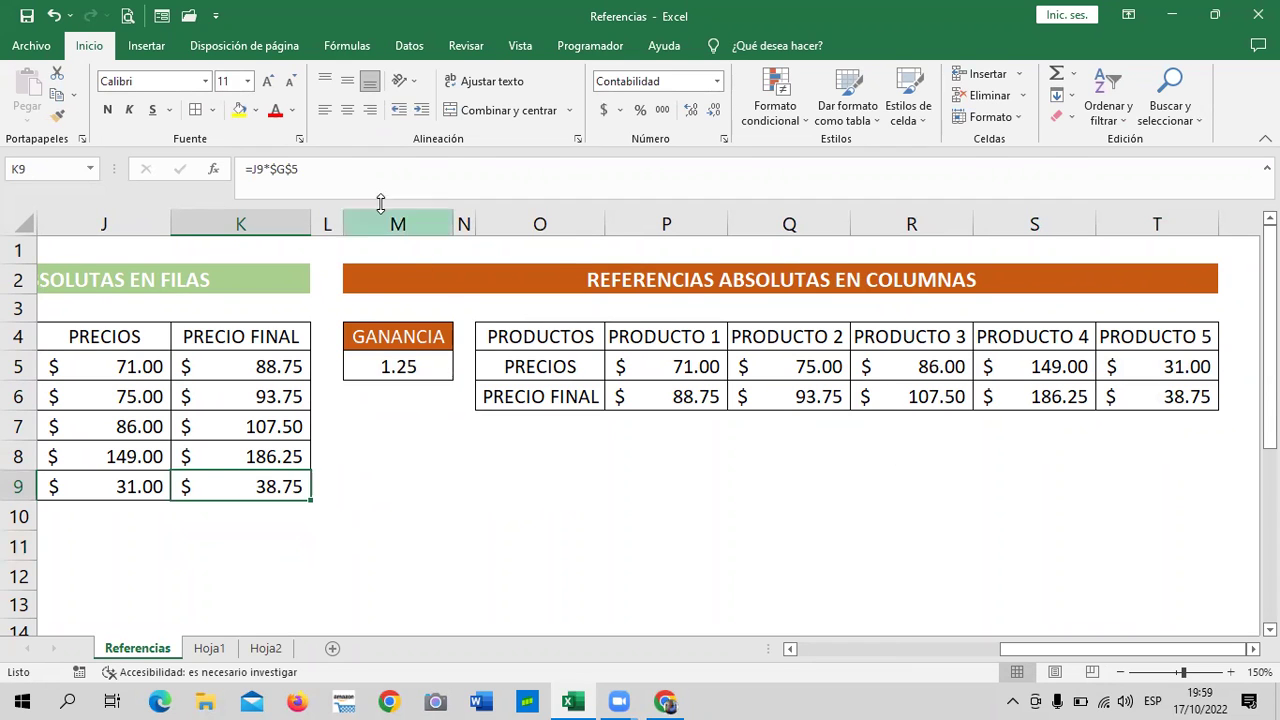
left_click(371, 177)
left_click_drag(1116, 650, 936, 656)
left_click(896, 572)
left_click(876, 450)
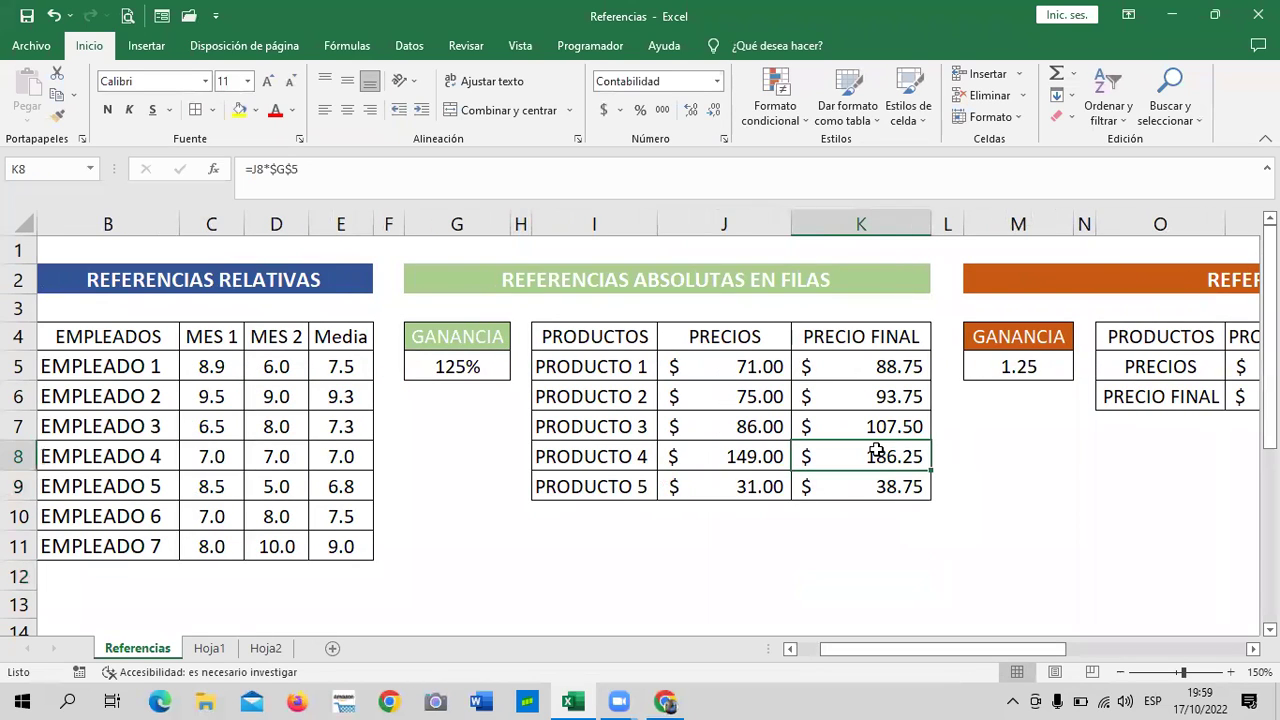
left_click(375, 168)
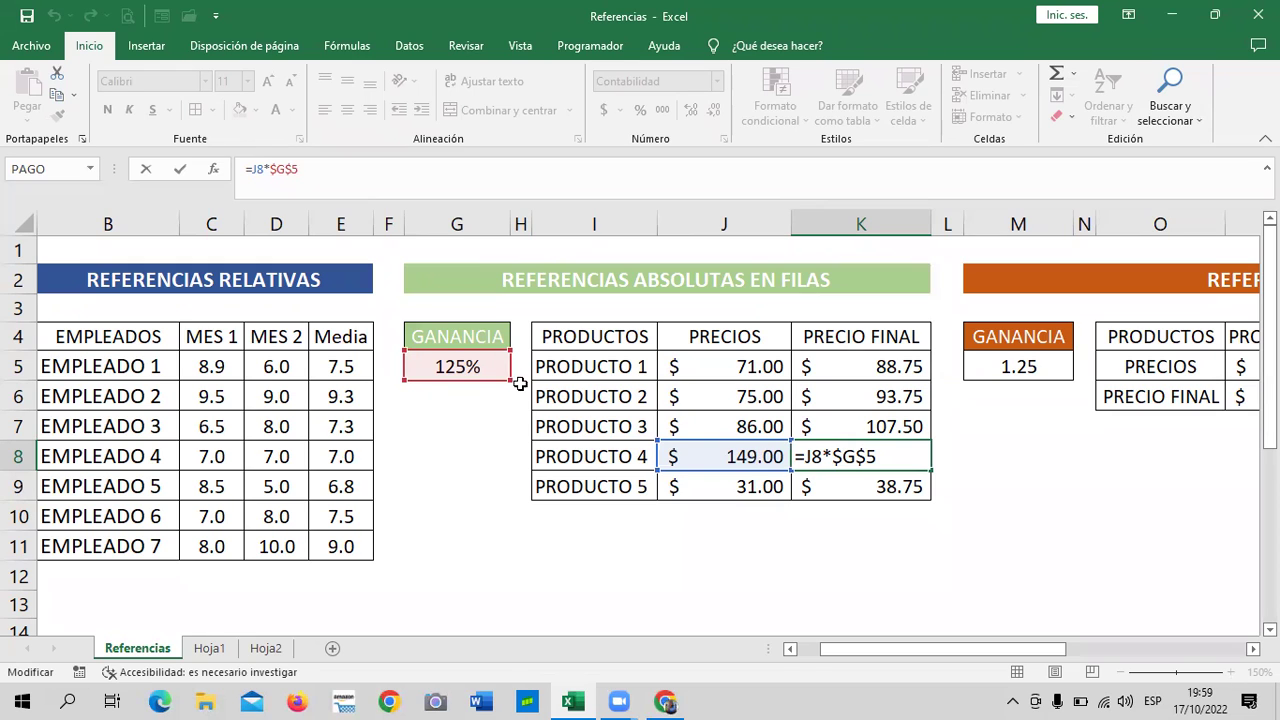
key("Return")
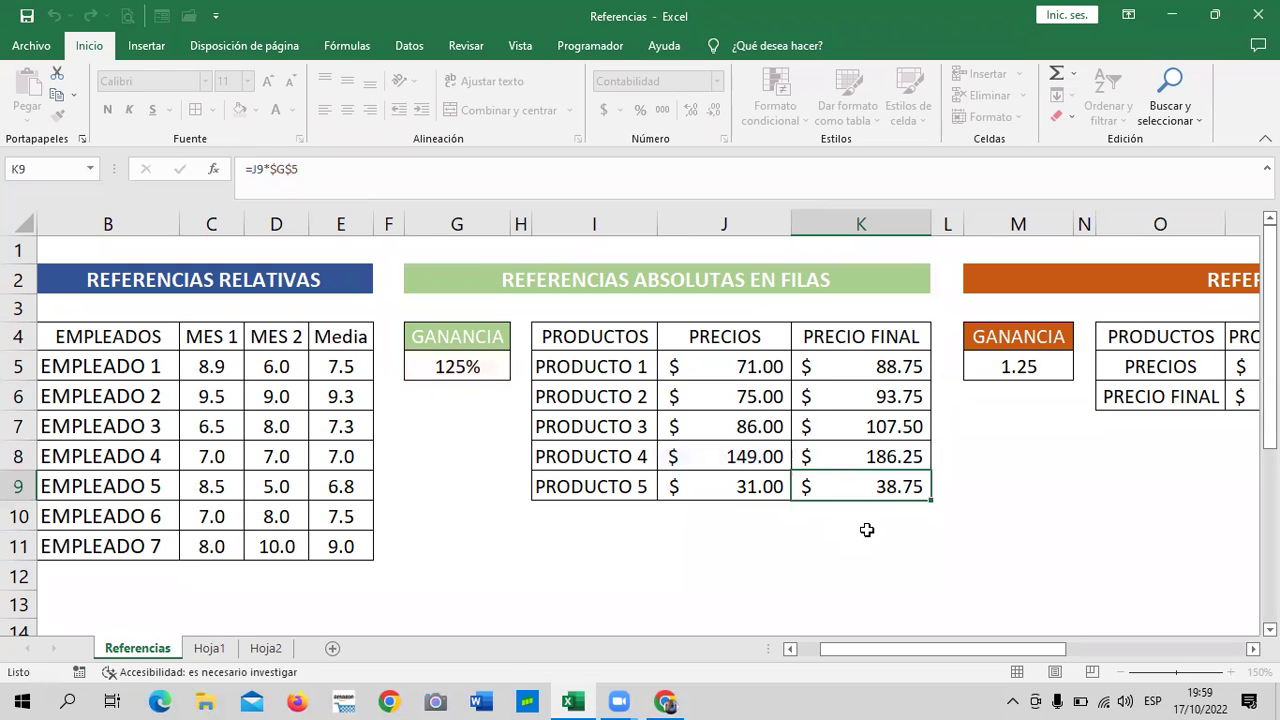
left_click(881, 456)
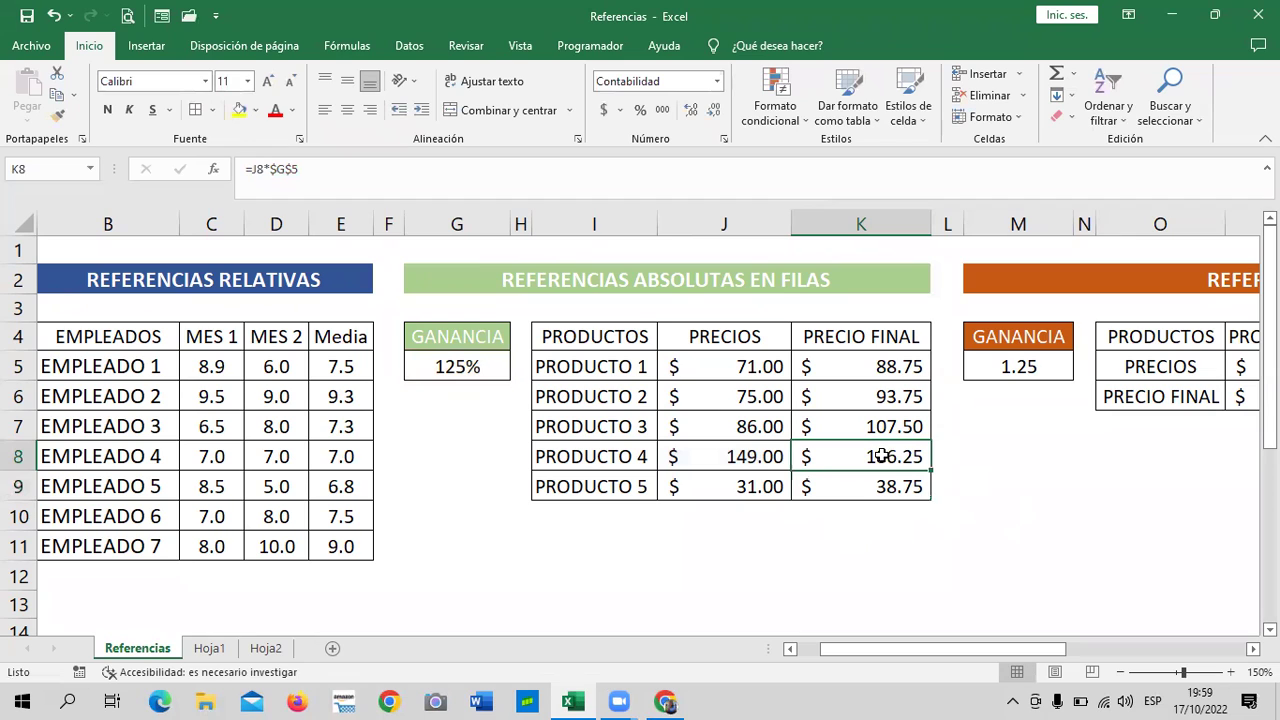
left_click(876, 368)
left_click(848, 392)
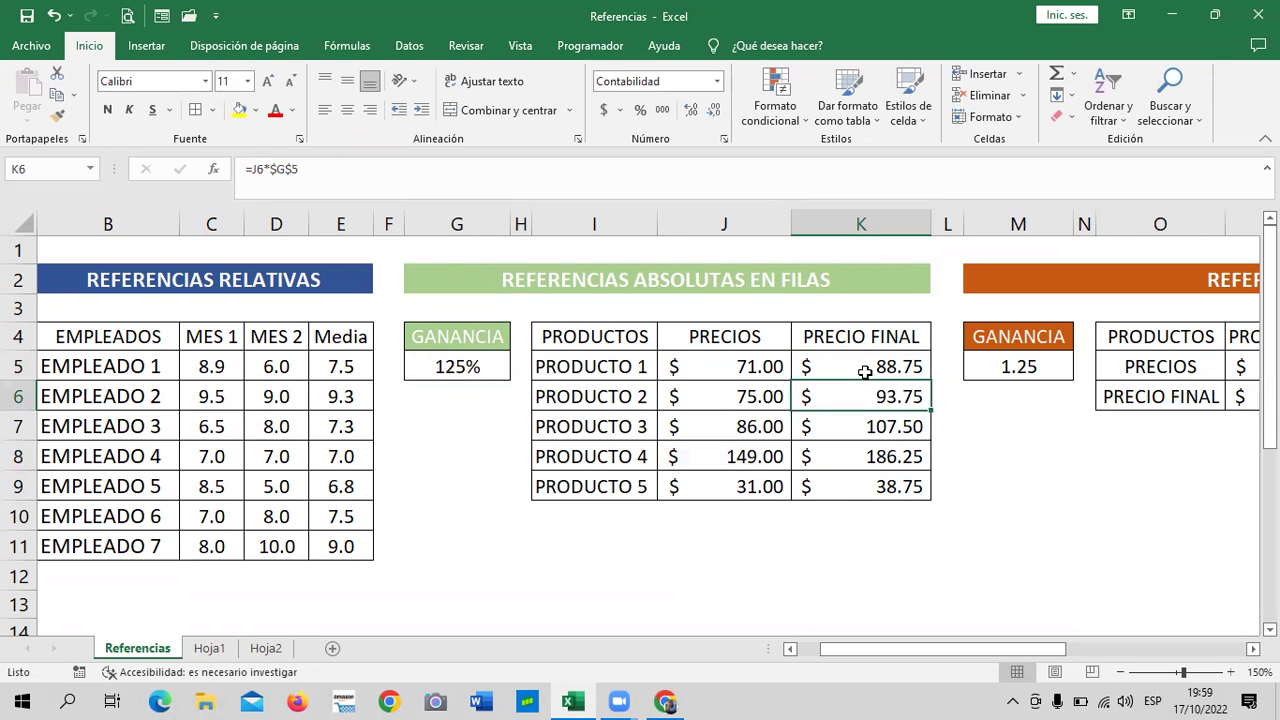
left_click(843, 488)
left_click(840, 577)
left_click(840, 492)
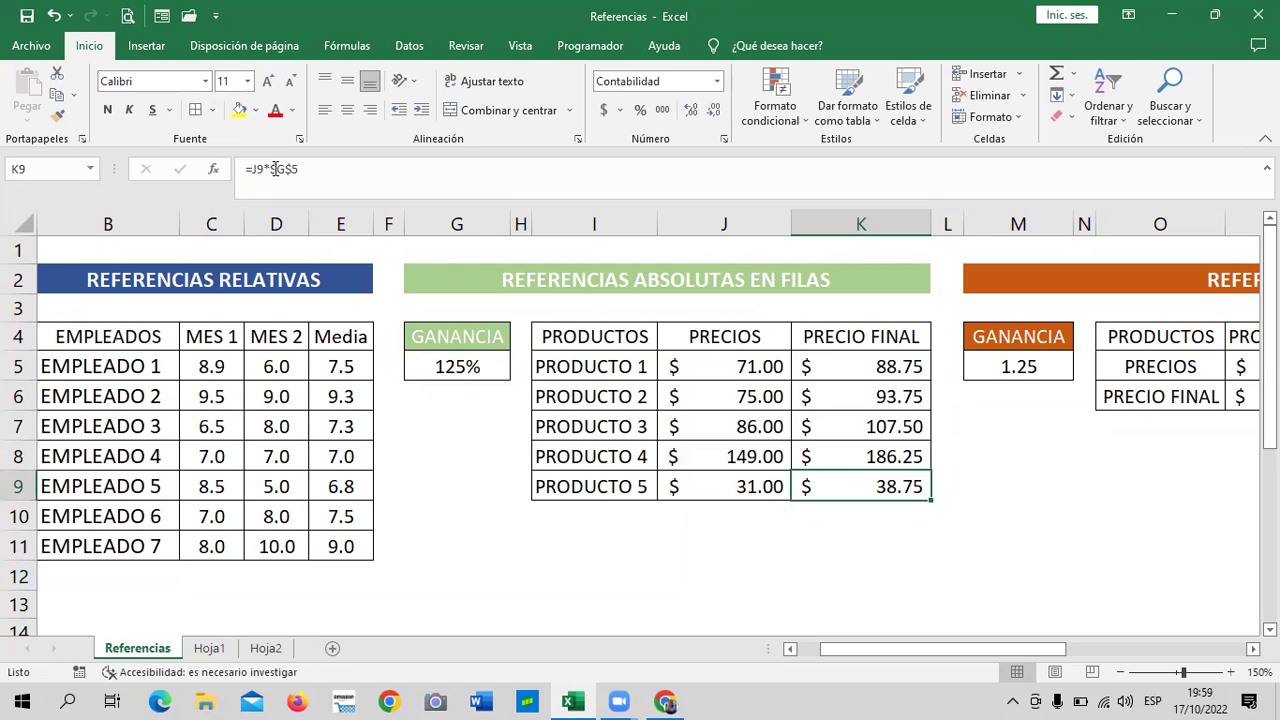
left_click(331, 179)
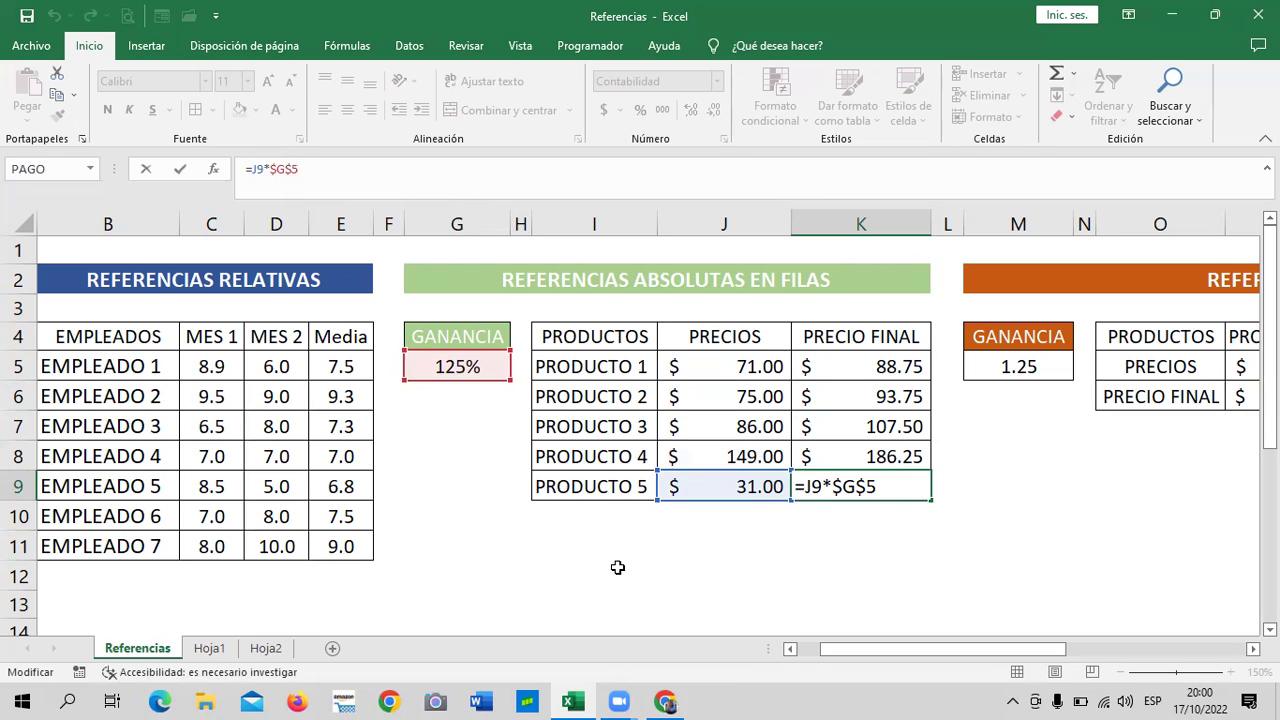
key("Return")
left_click_drag(965, 649, 1223, 614)
left_click(929, 397)
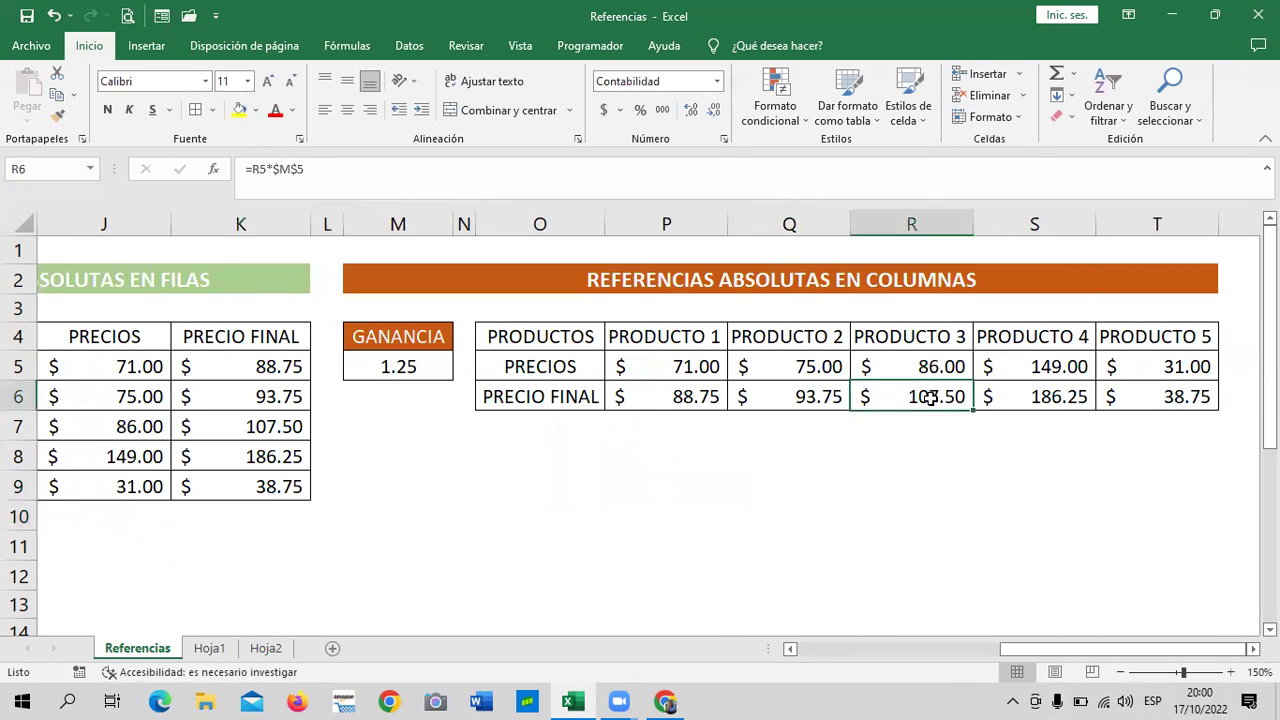
left_click(406, 157)
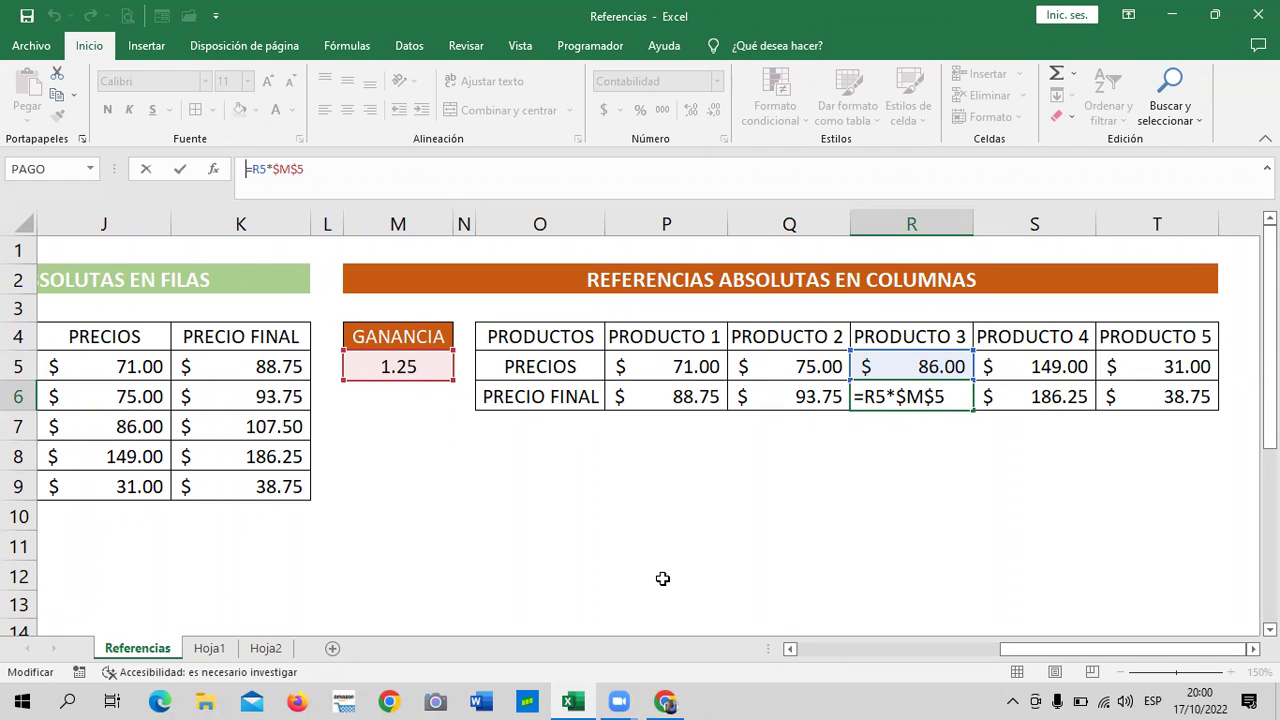
key("Return")
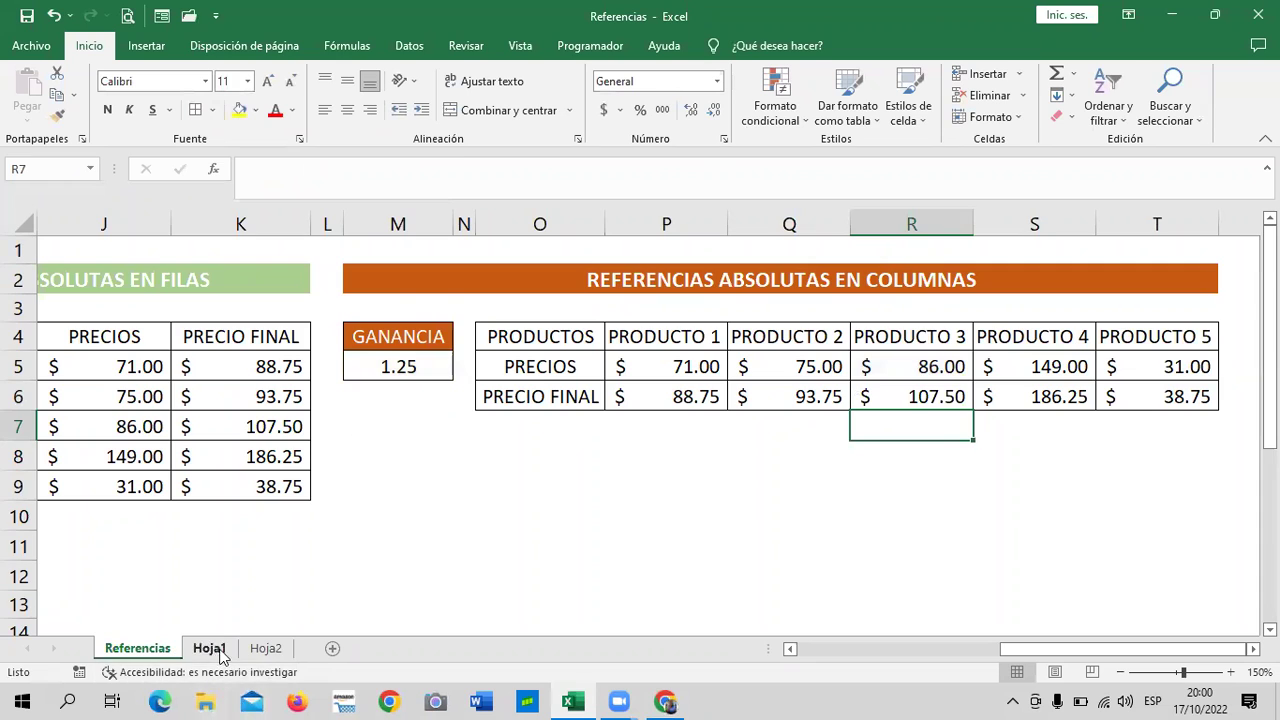
Return to Hoja2 and review the E3 and E7 total formulas unchanged.
left_click(271, 650)
left_click(670, 517)
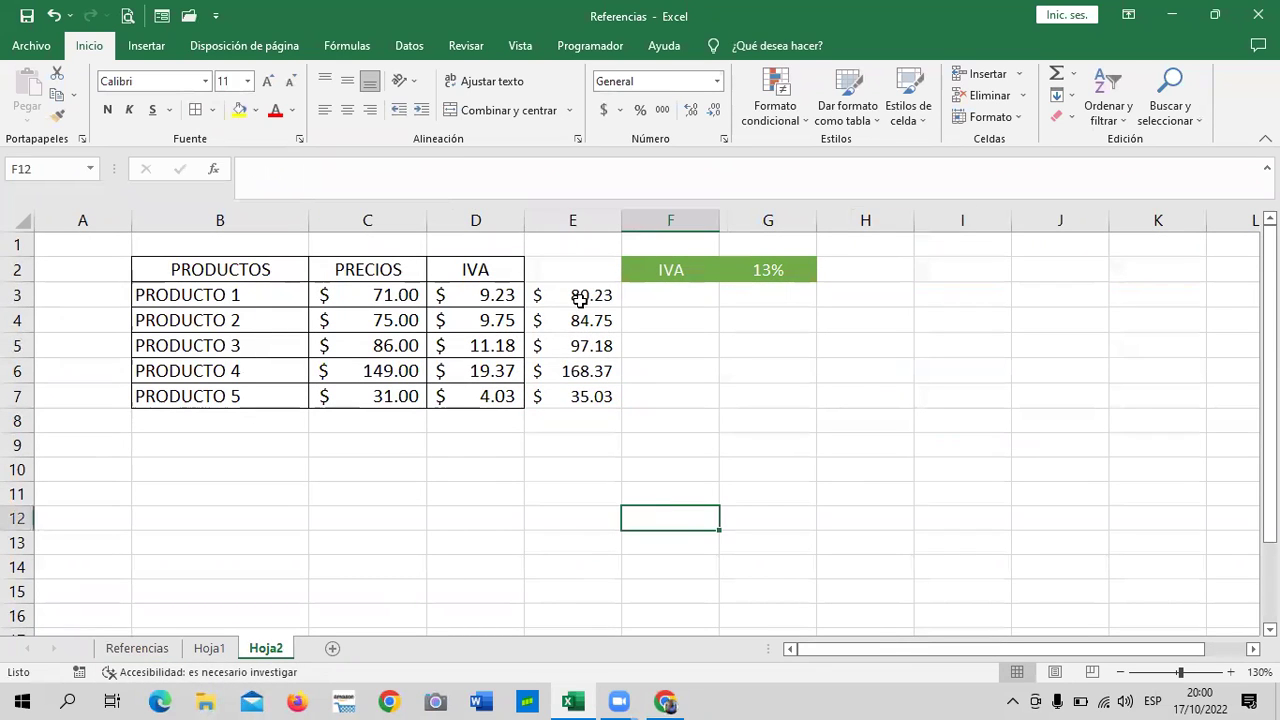
left_click(444, 170)
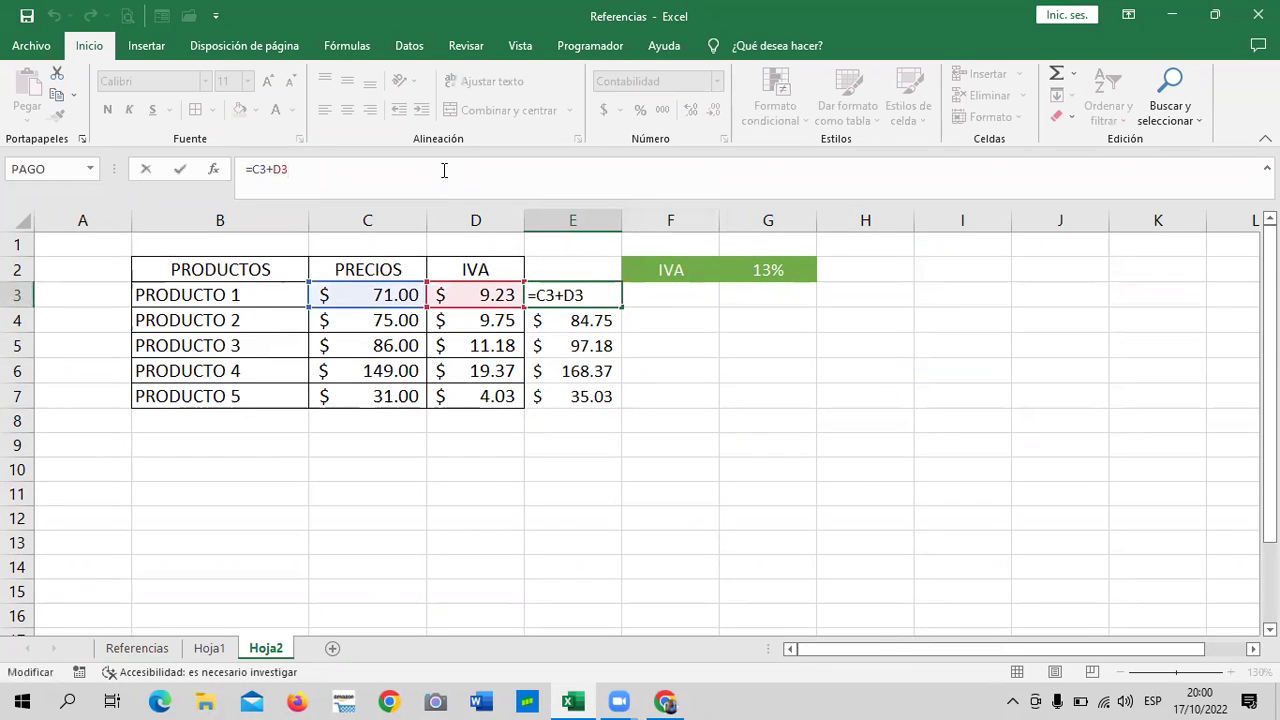
left_click(580, 397)
left_click(440, 170)
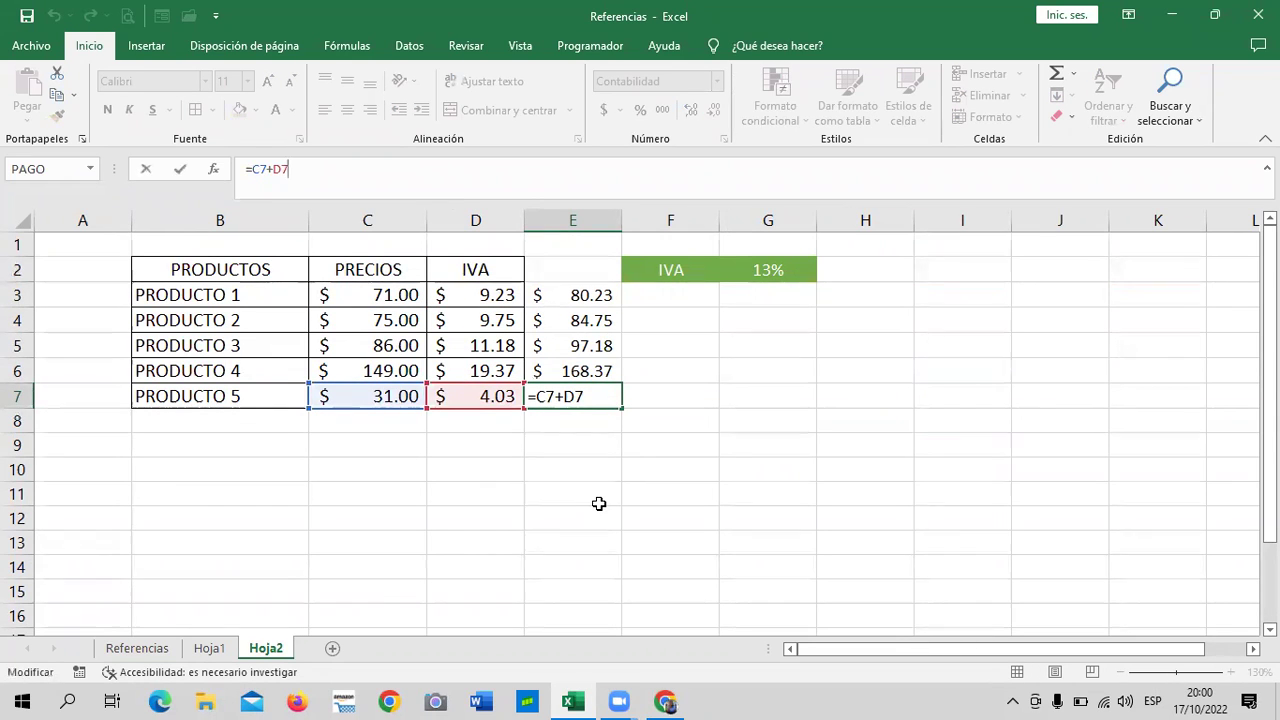
key("Return")
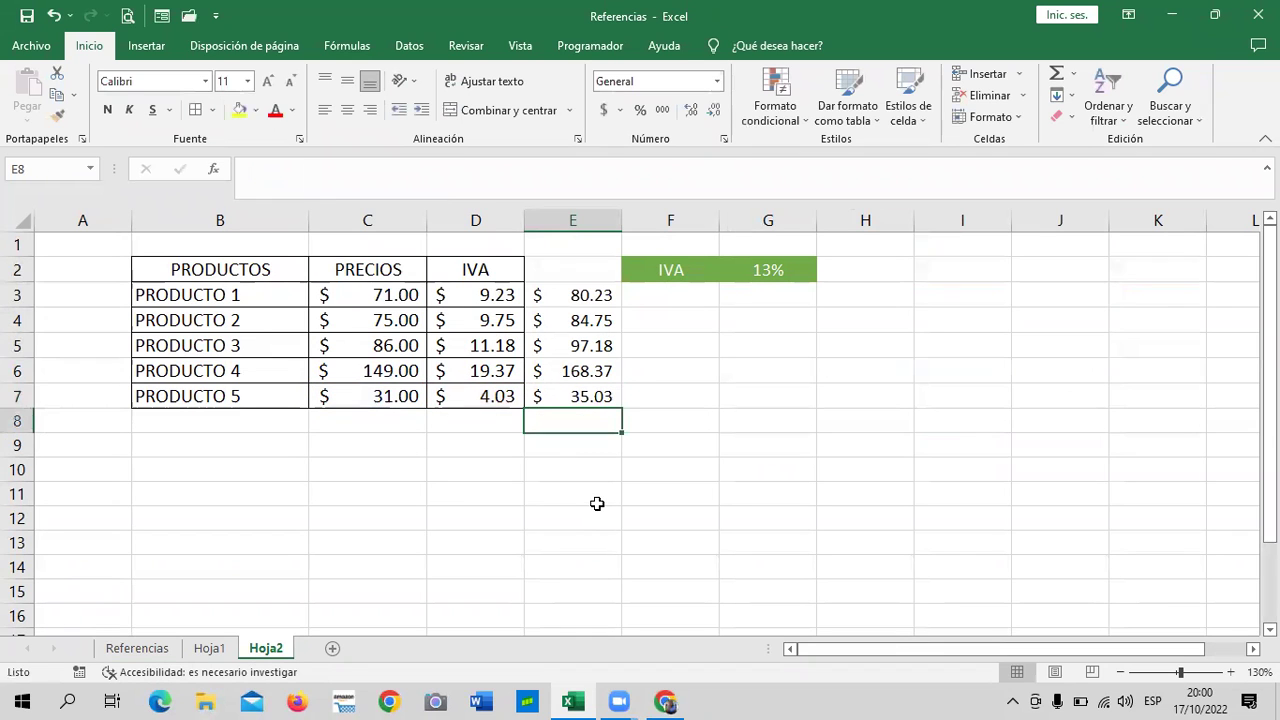
Alter E4's total formula to =C4+D5.
left_click(557, 321)
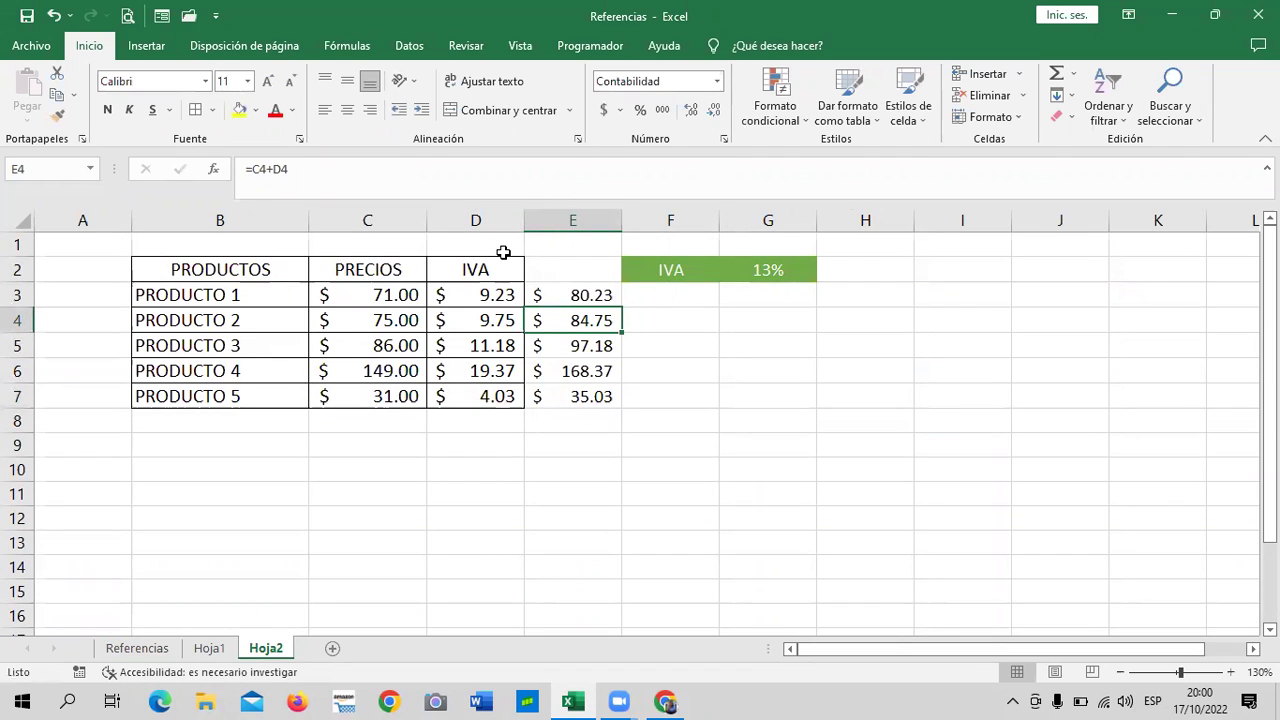
left_click(312, 169)
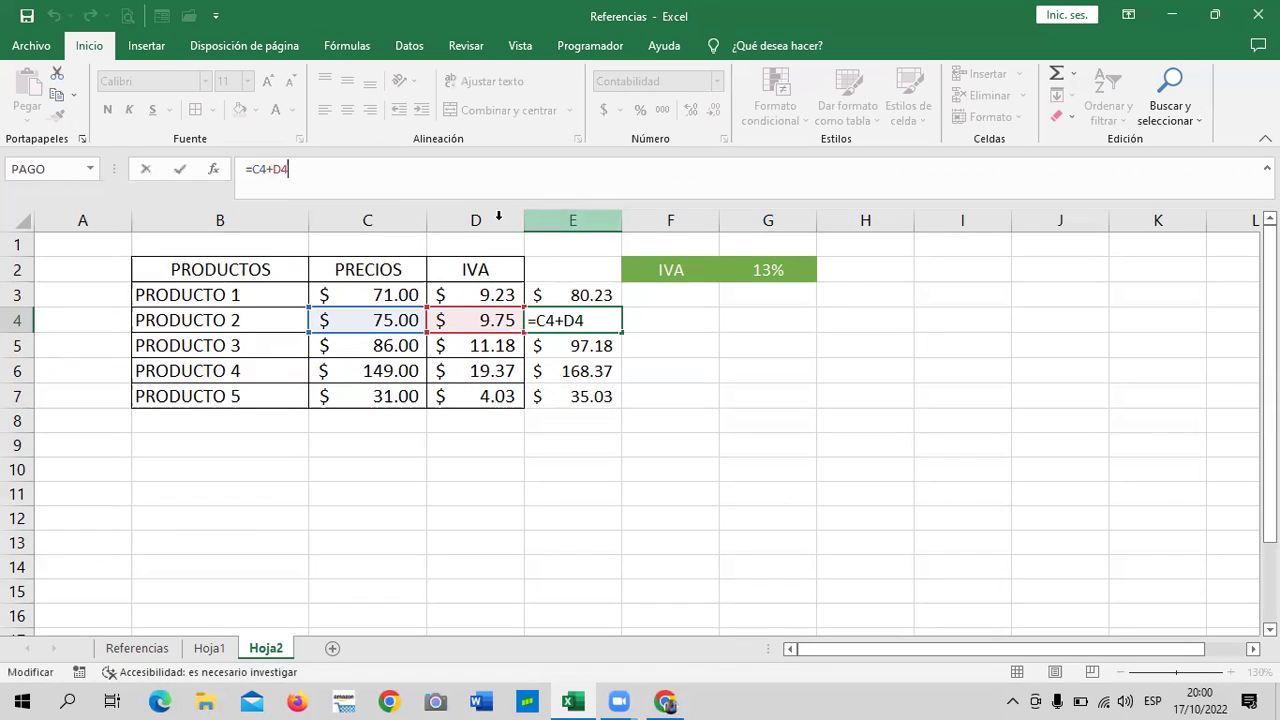
key("BackSpace")
type("5")
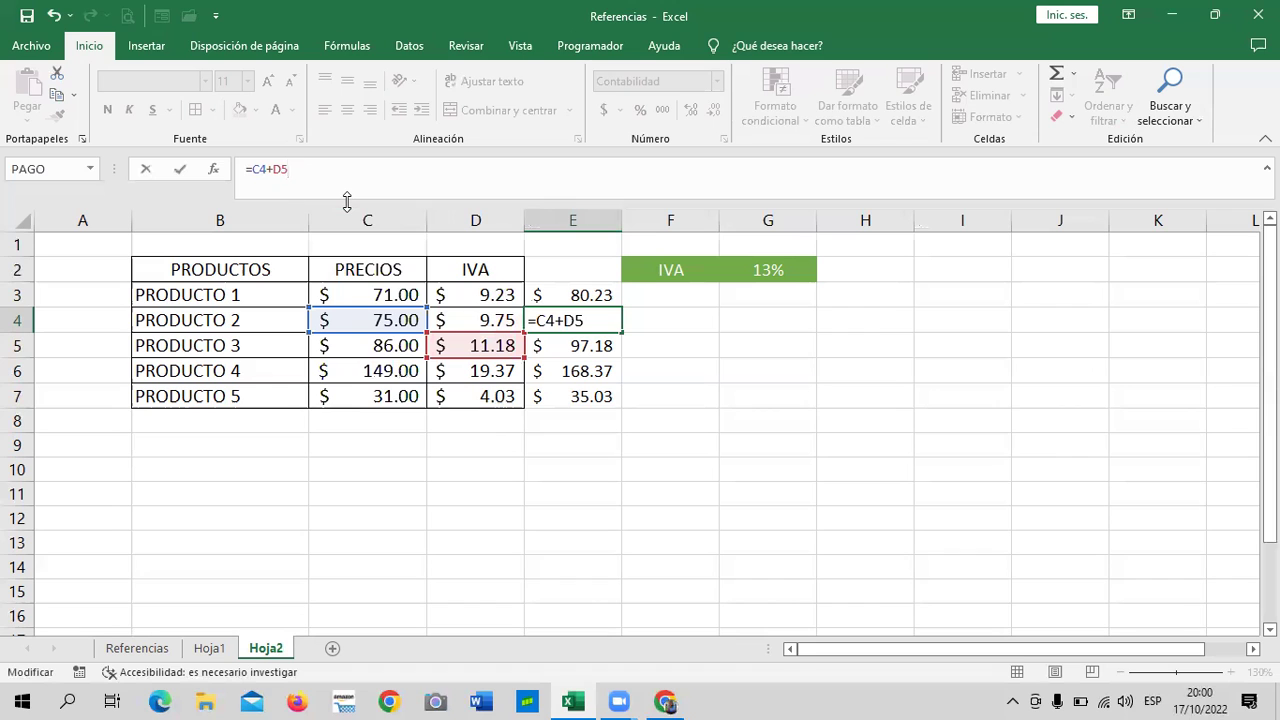
key("Return")
Restore E4 to =C4+D4 ($84.75), then review the E3 formula.
left_click(856, 449)
left_click(600, 320)
left_click(451, 170)
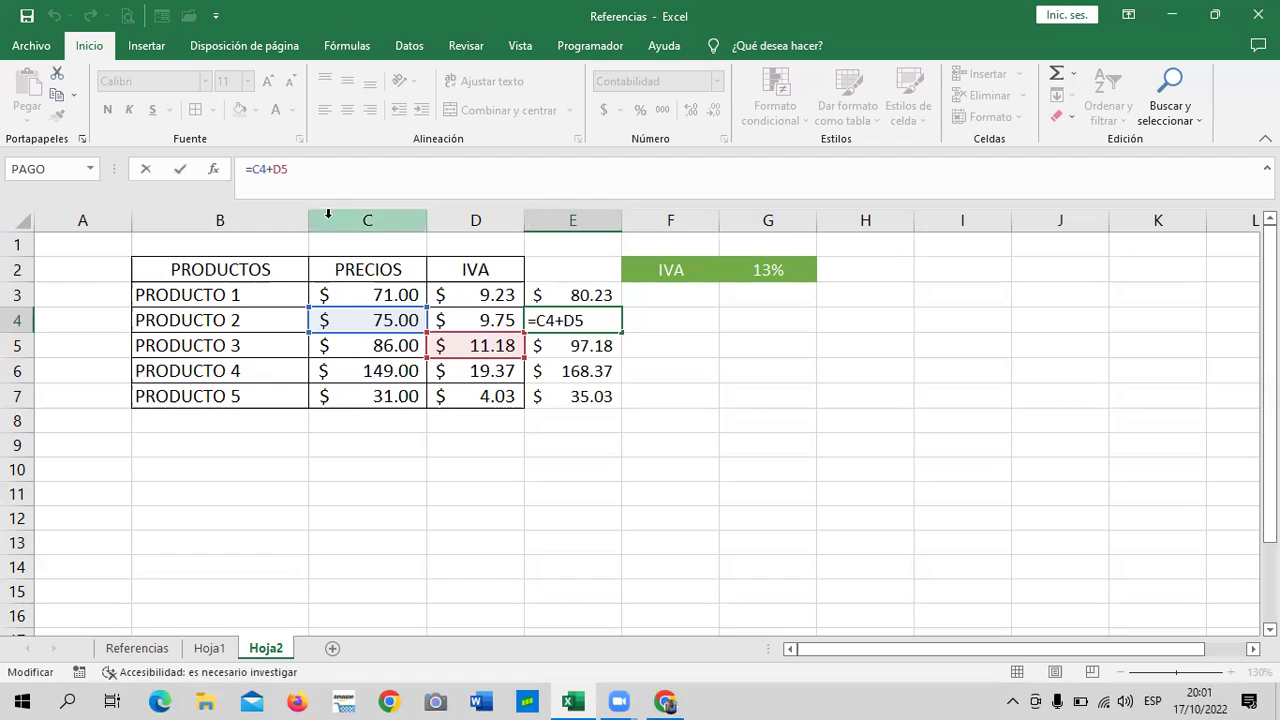
key("BackSpace")
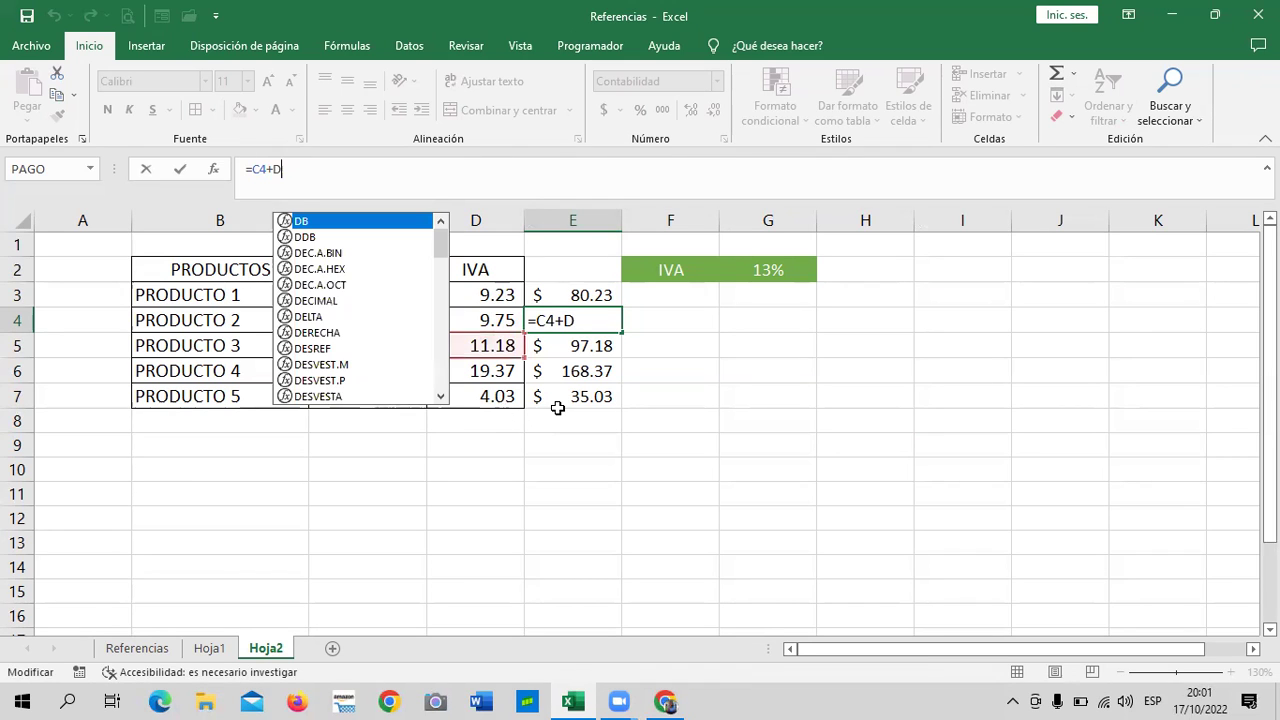
type("4")
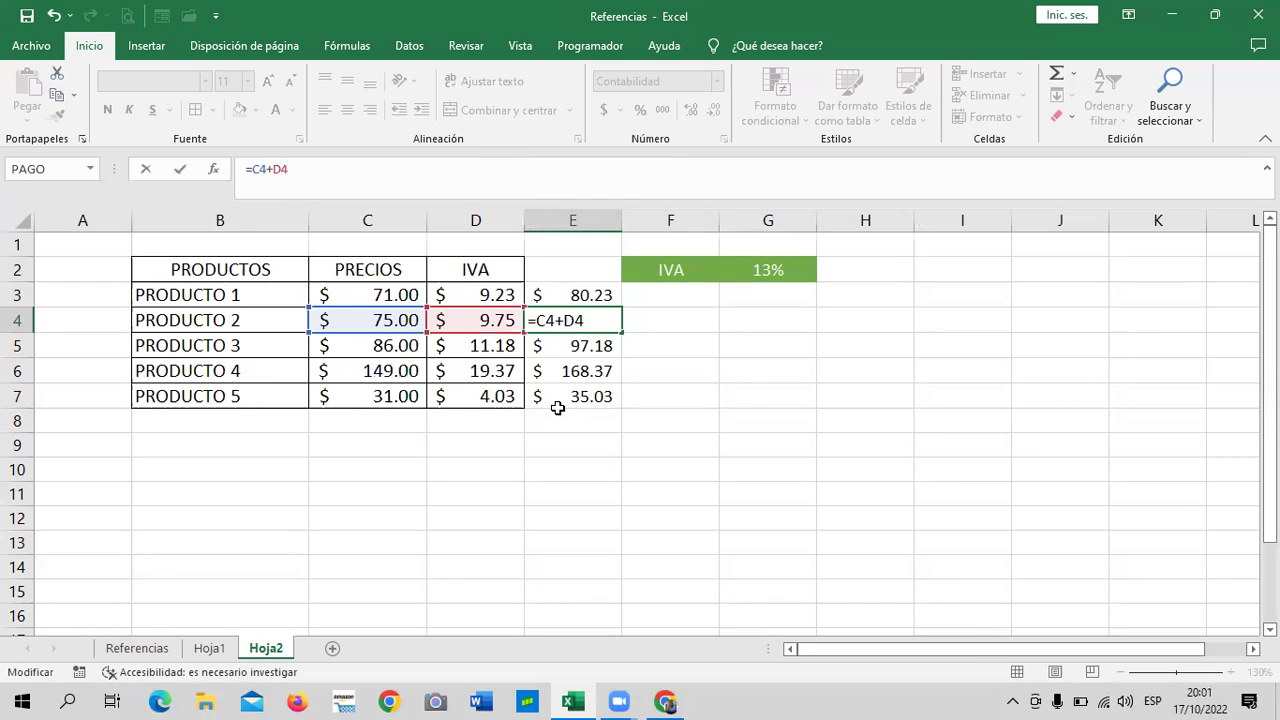
key("Return")
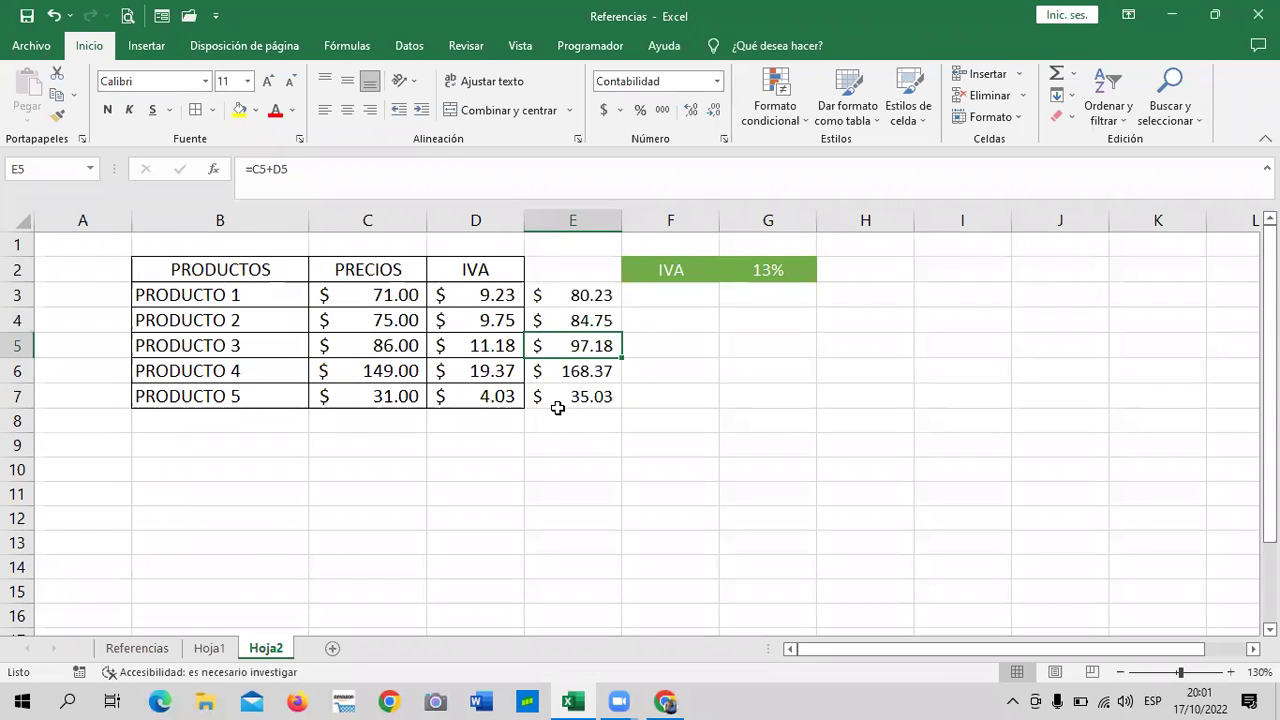
left_click(586, 295)
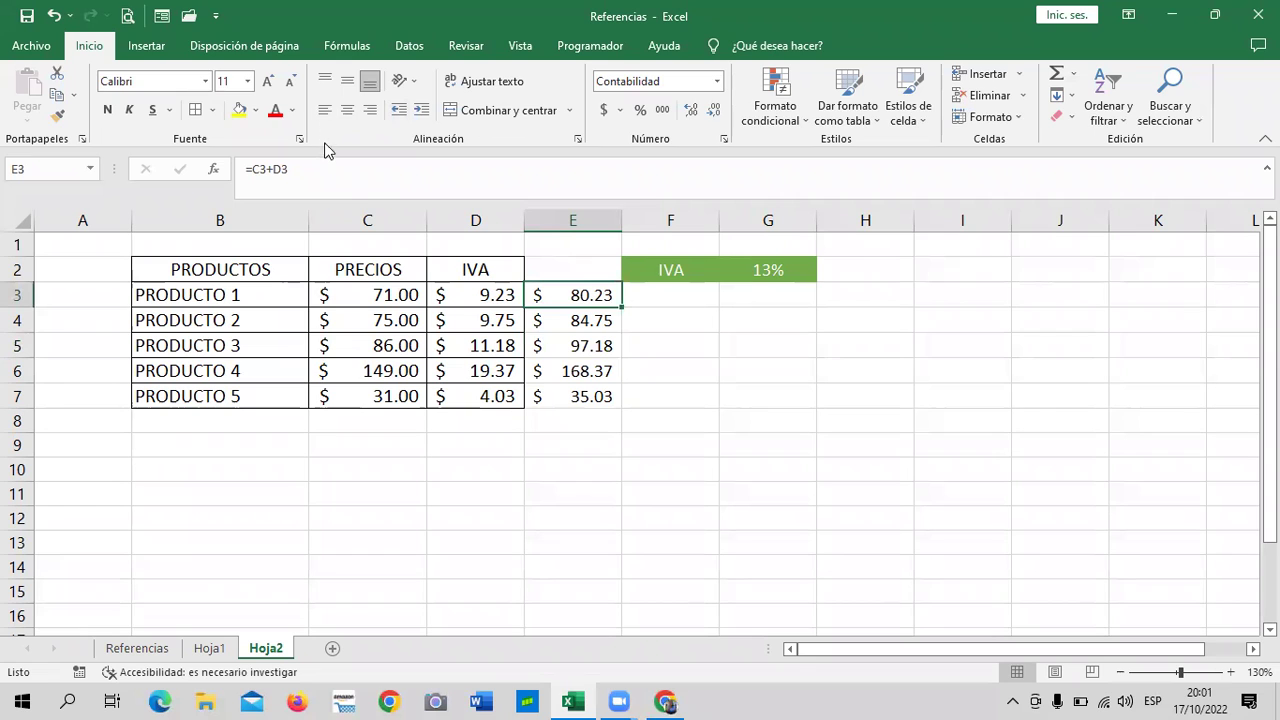
left_click(301, 168)
Change E3's IVA reference to D4 and fill the formula down to E7.
key("BackSpace")
type("4")
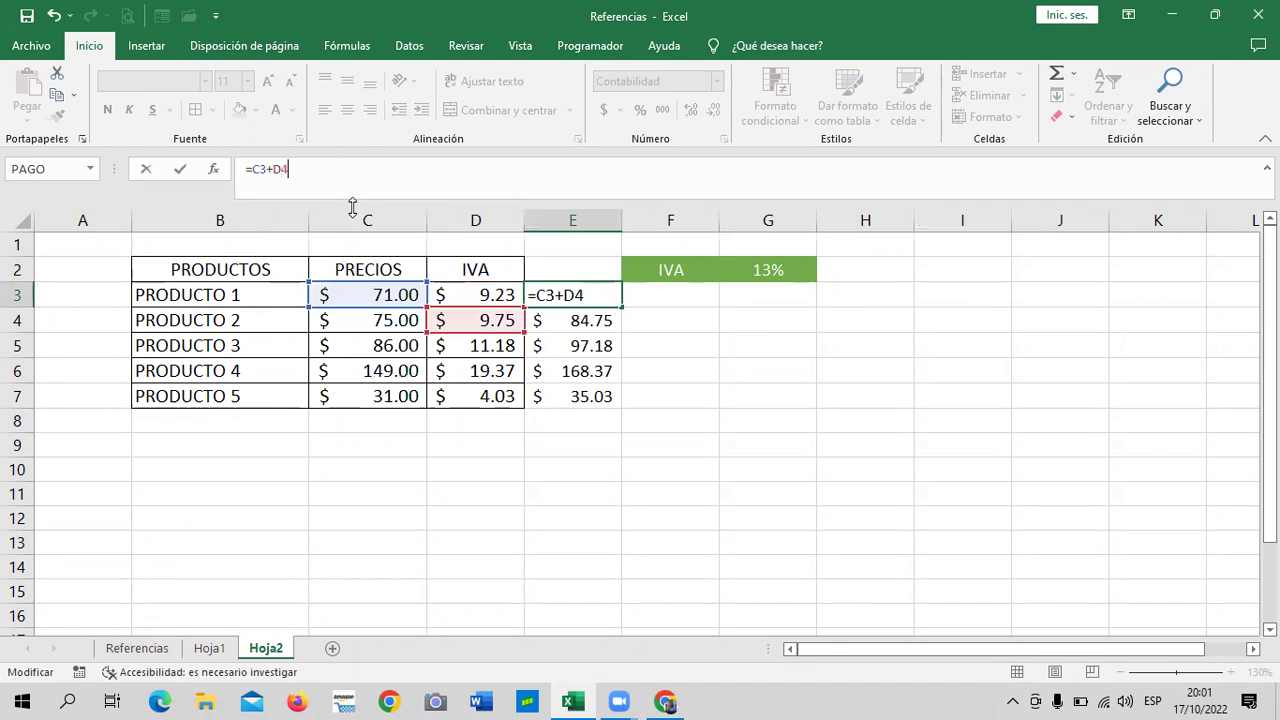
key("Return")
left_click(568, 298)
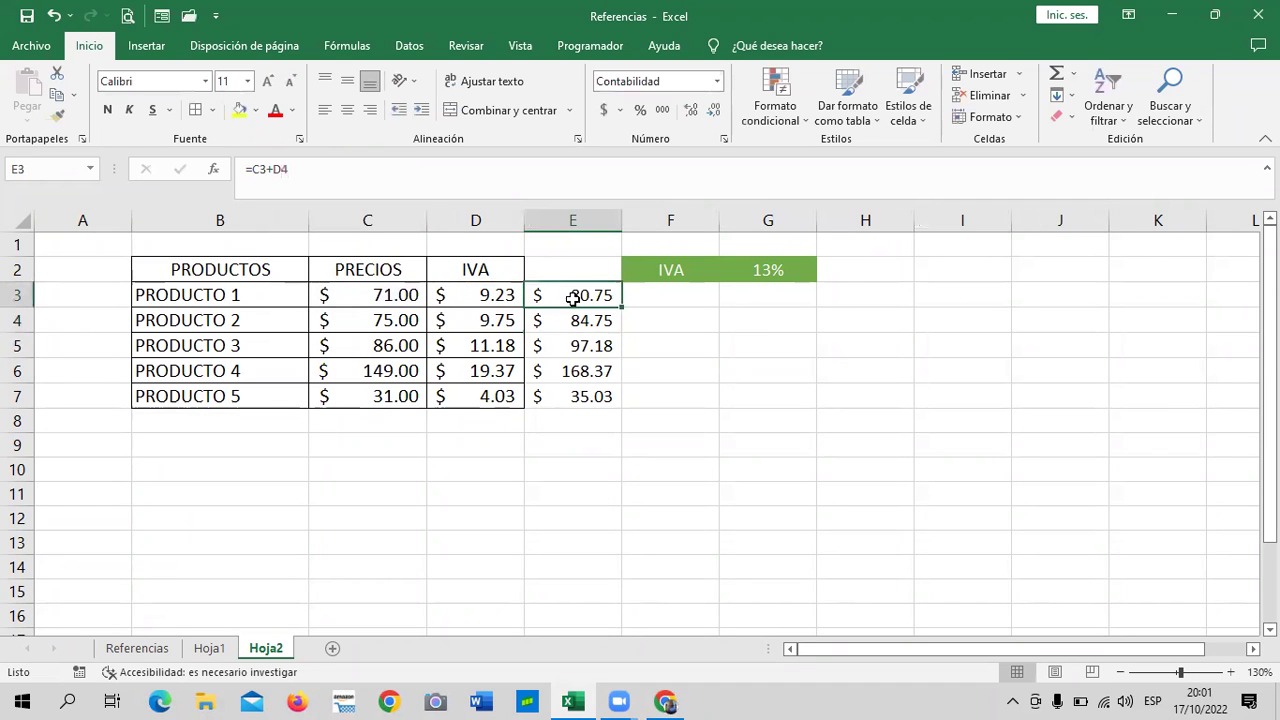
left_click_drag(619, 308, 621, 410)
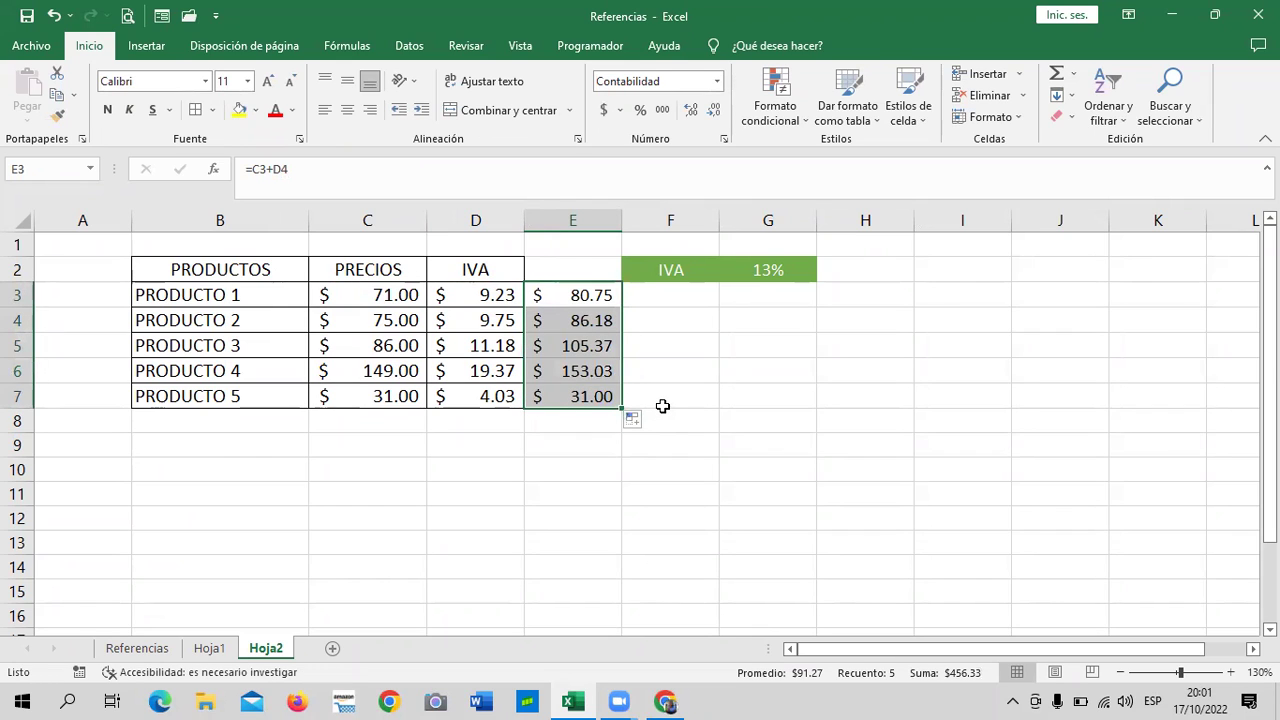
Inspect the filled total formulas in E7 back up through E4.
left_click(358, 394)
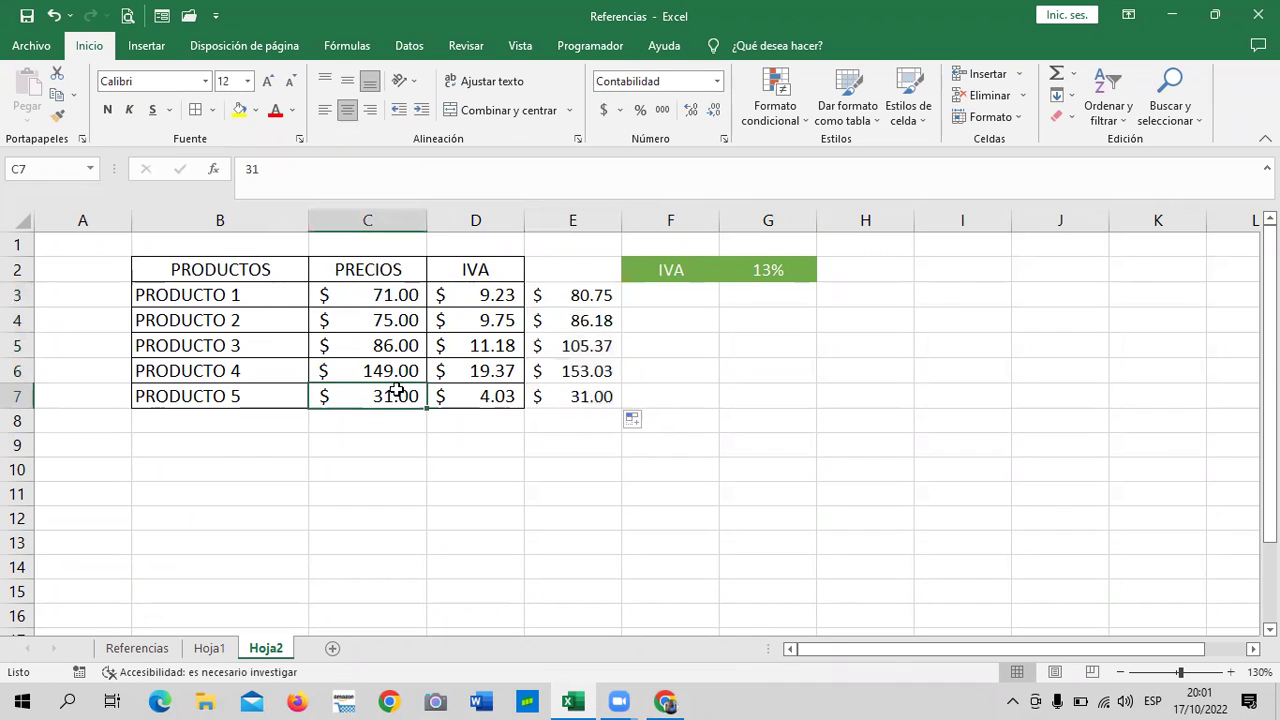
left_click(614, 400)
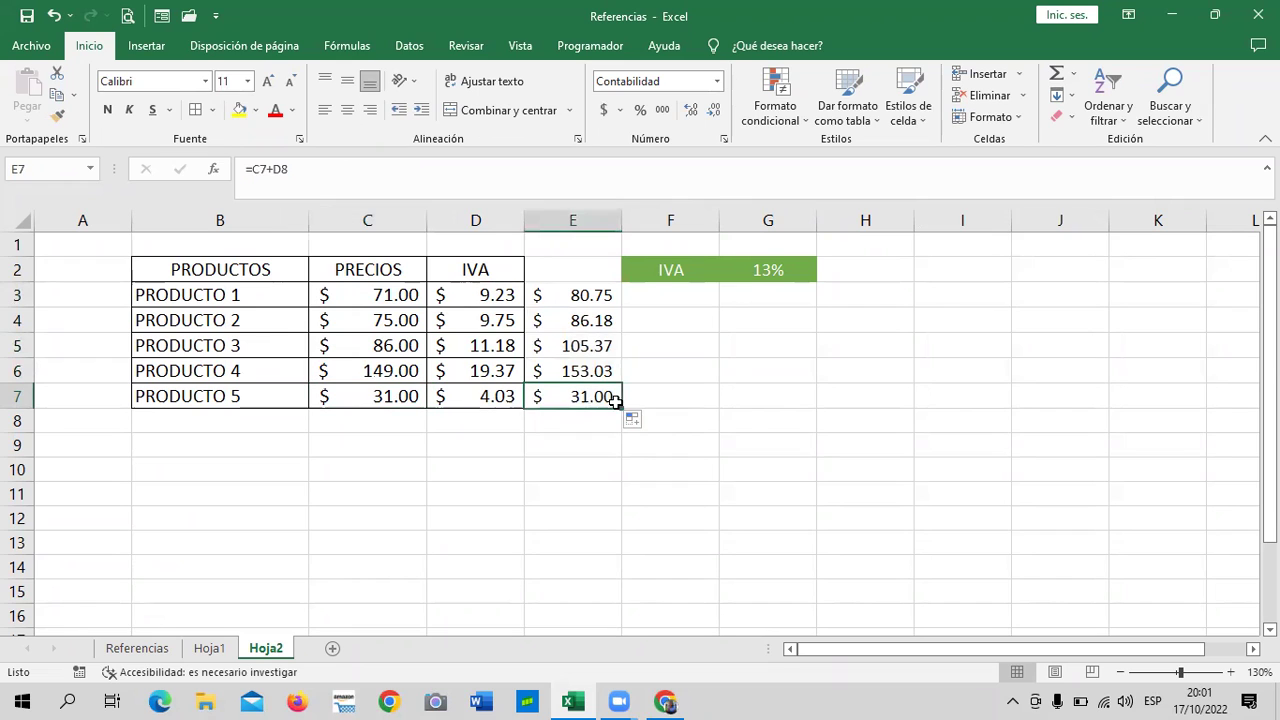
left_click(378, 174)
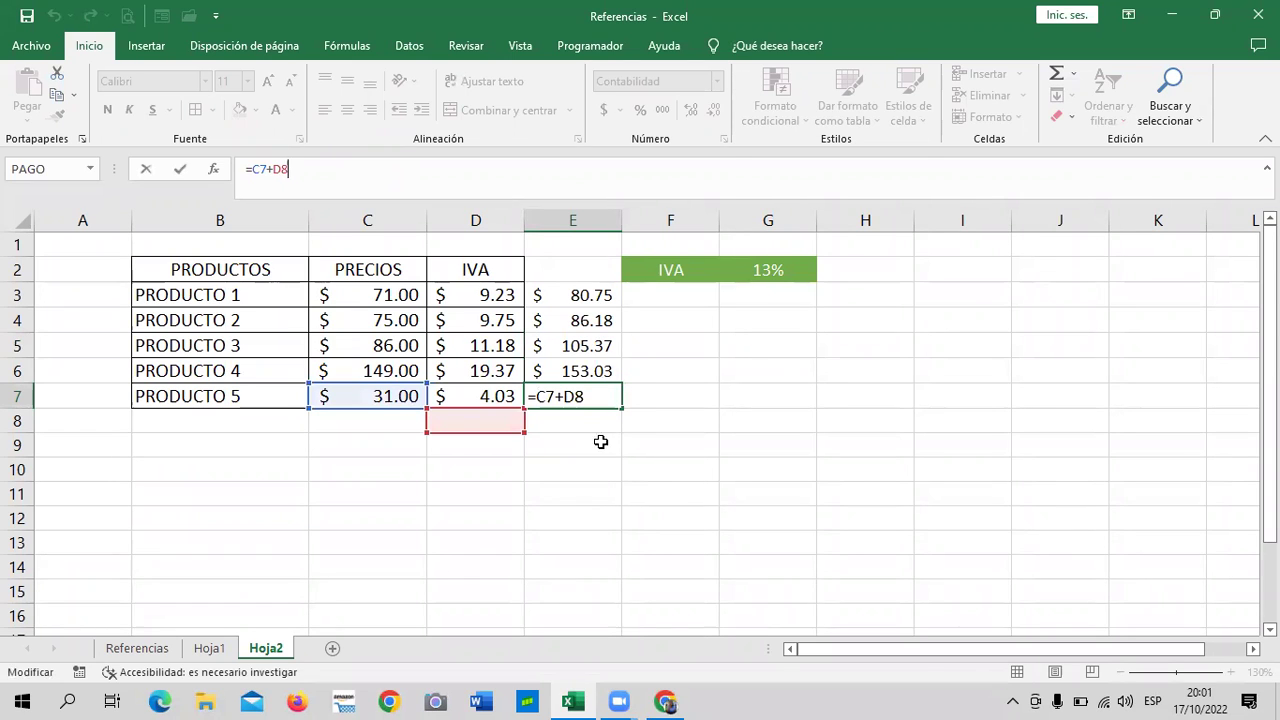
key("Return")
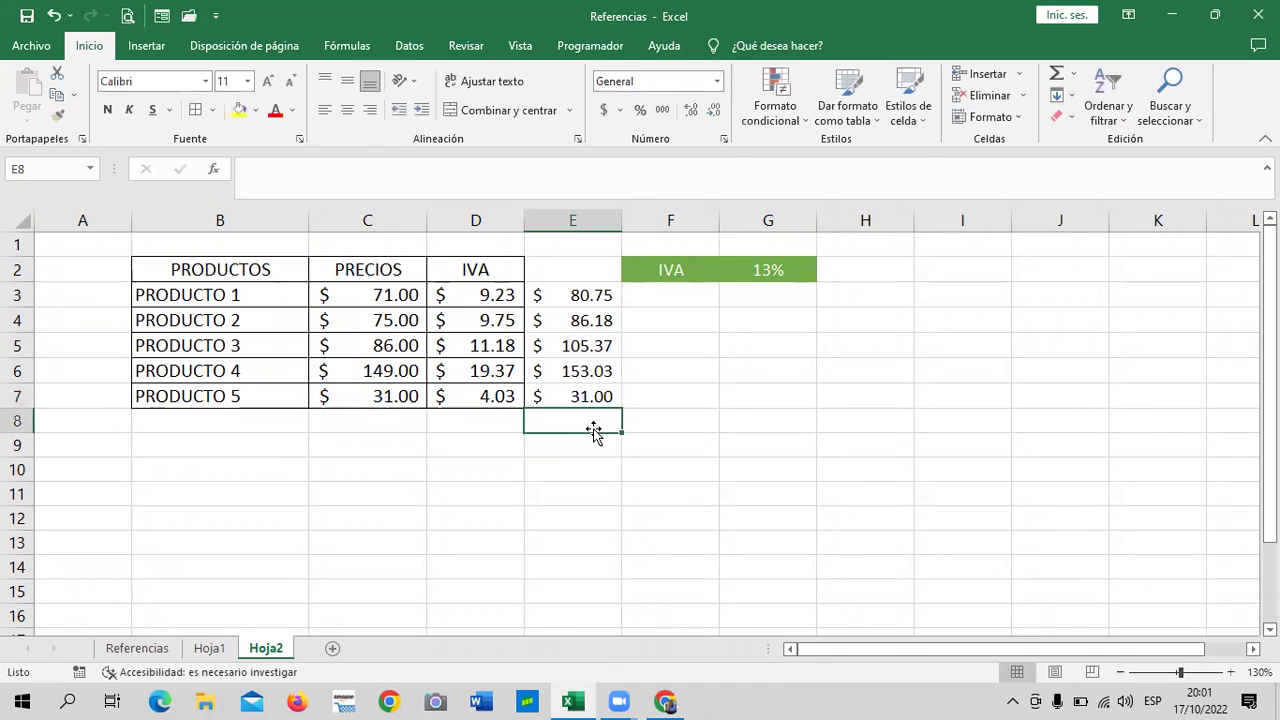
left_click(579, 368)
left_click(575, 347)
left_click(578, 322)
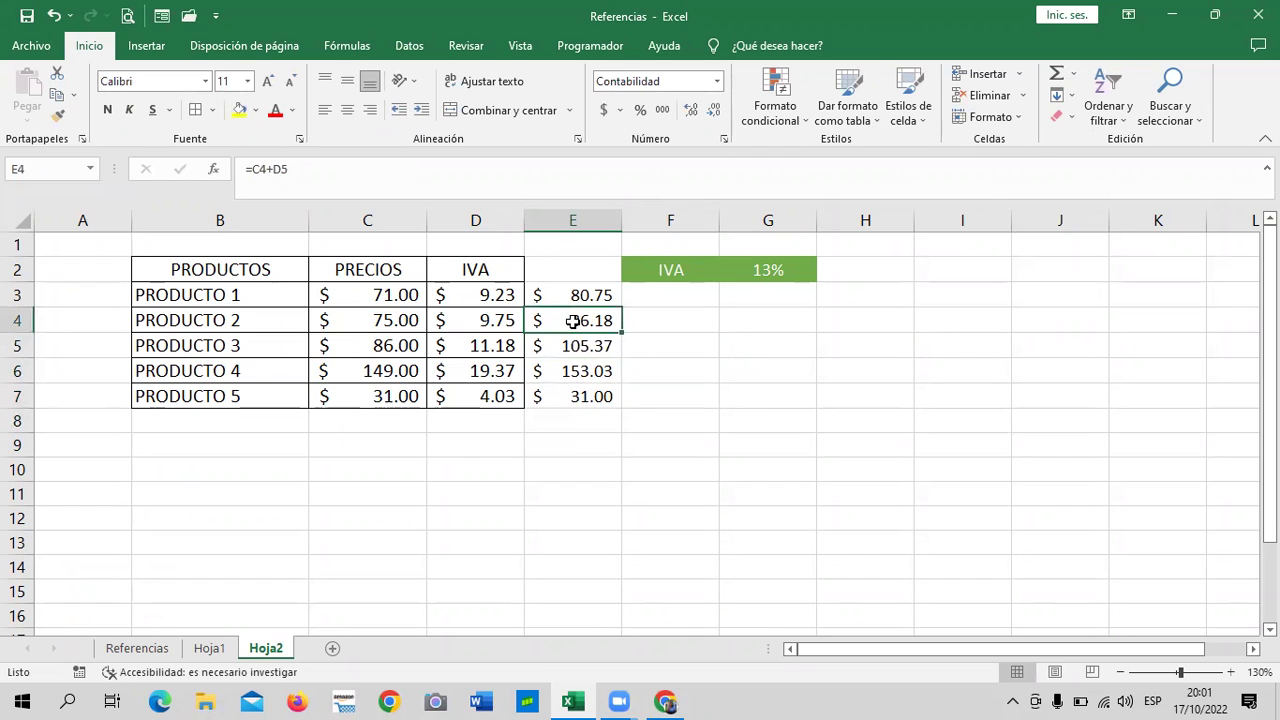
left_click(459, 170)
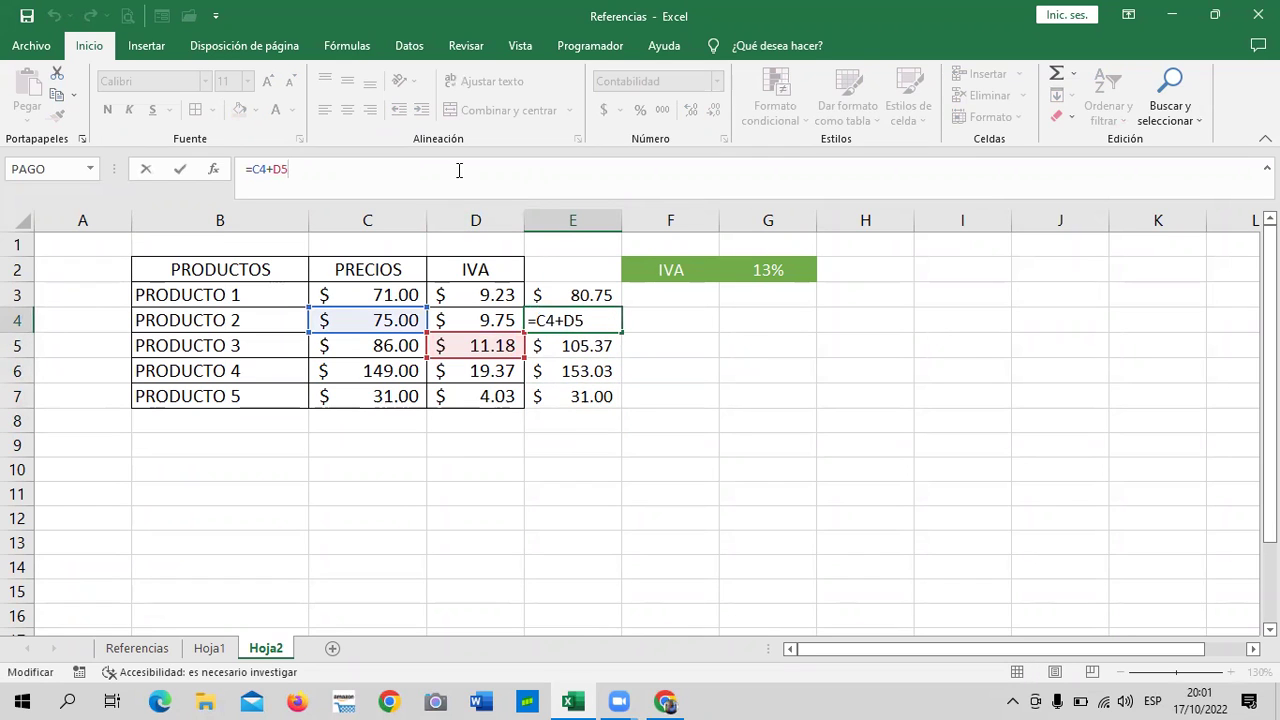
key("Return")
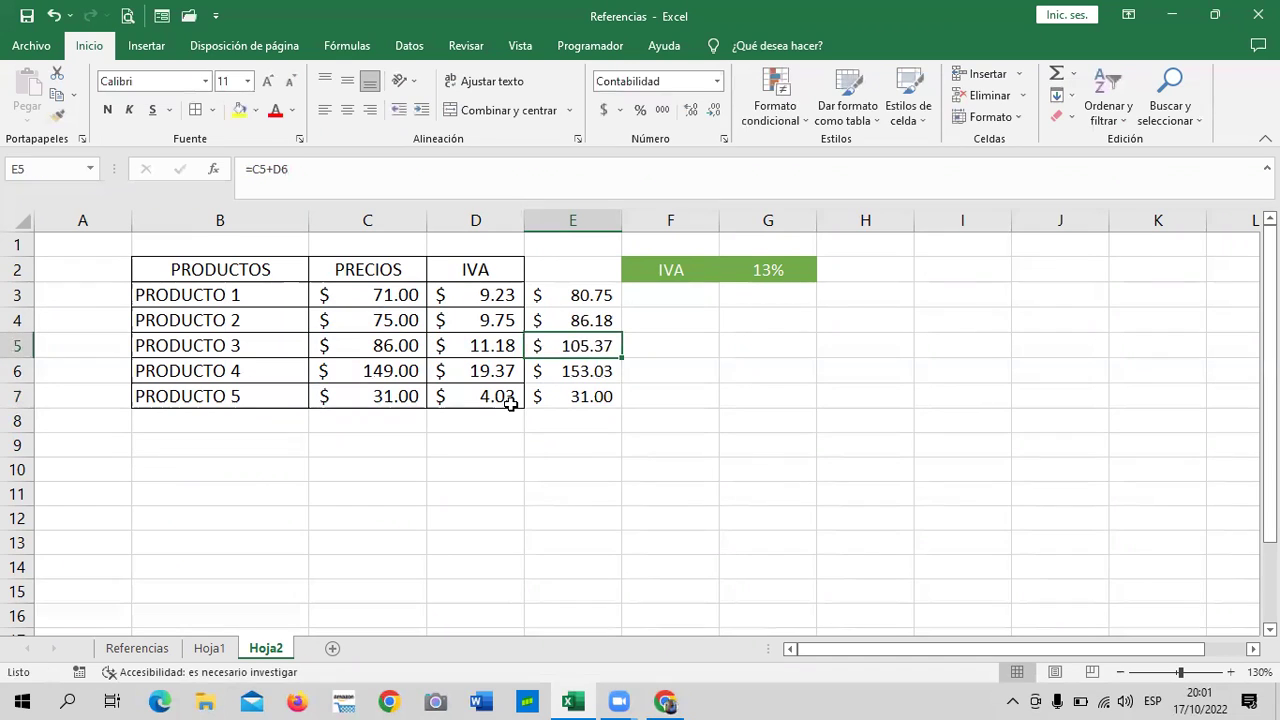
Correct E3 to =C3+D3 and fill the corrected total down to E7.
left_click(579, 296)
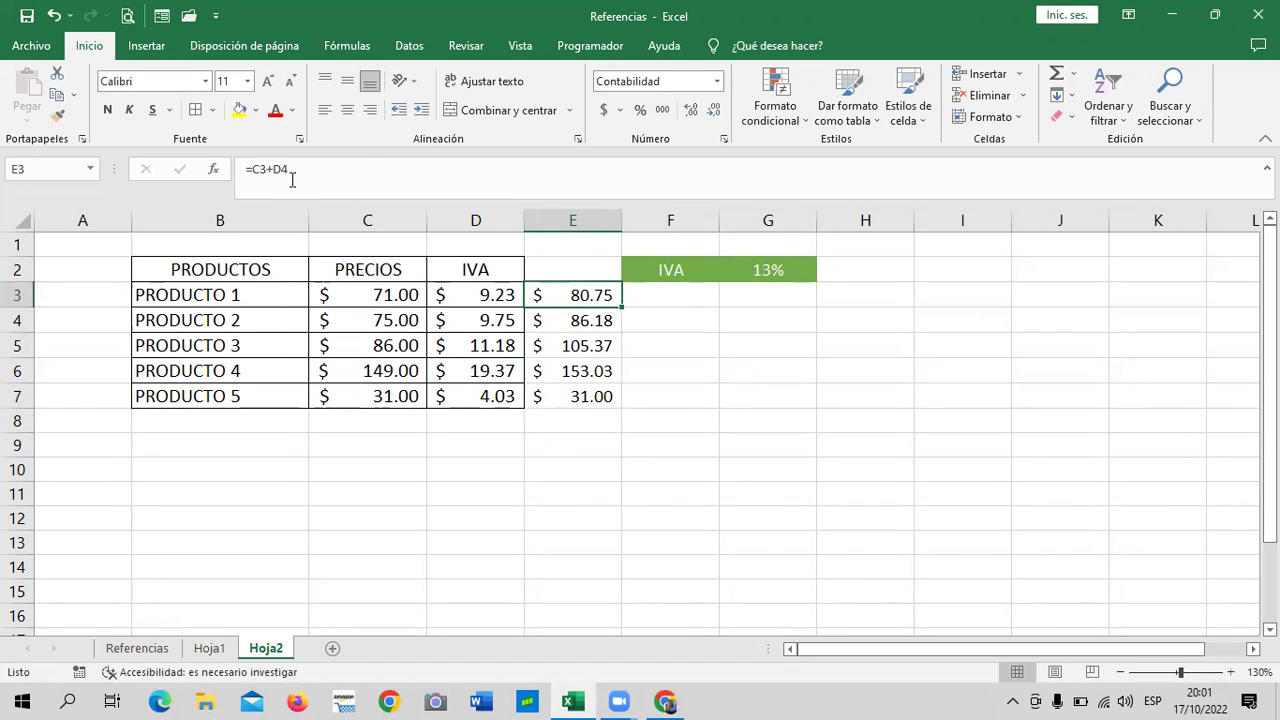
left_click(292, 176)
key("BackSpace")
type("3")
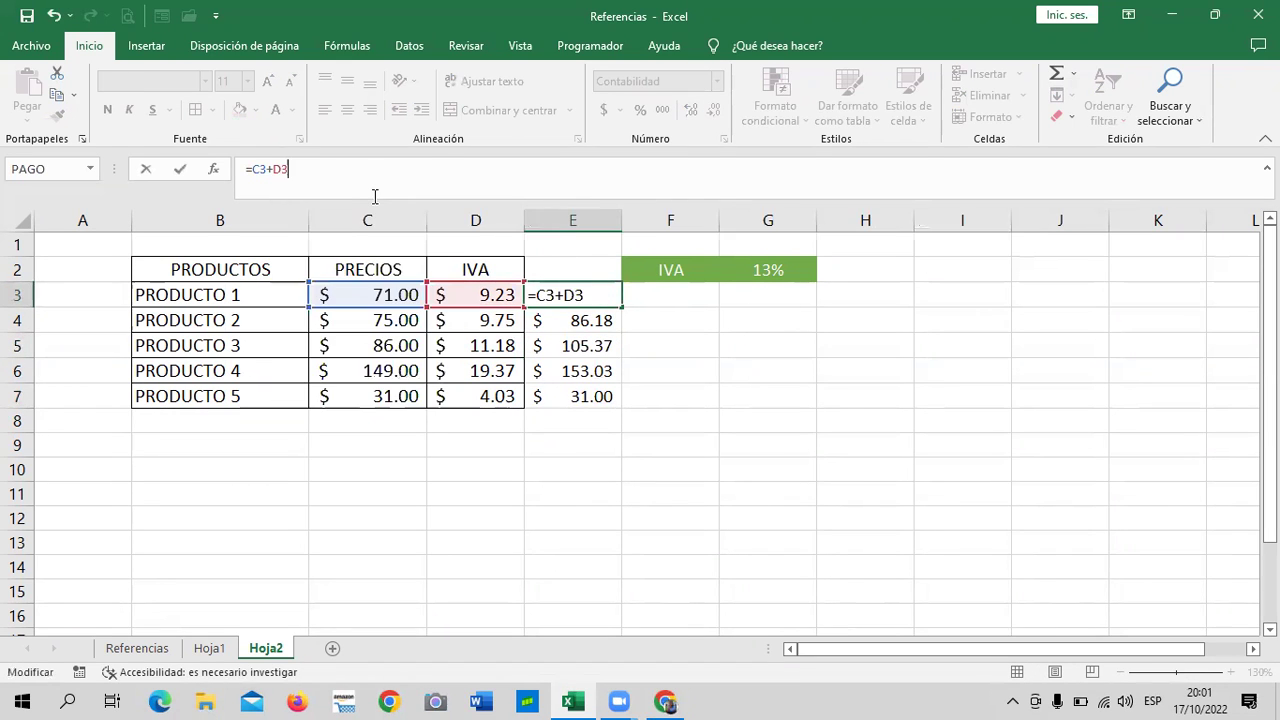
key("Return")
left_click(549, 299)
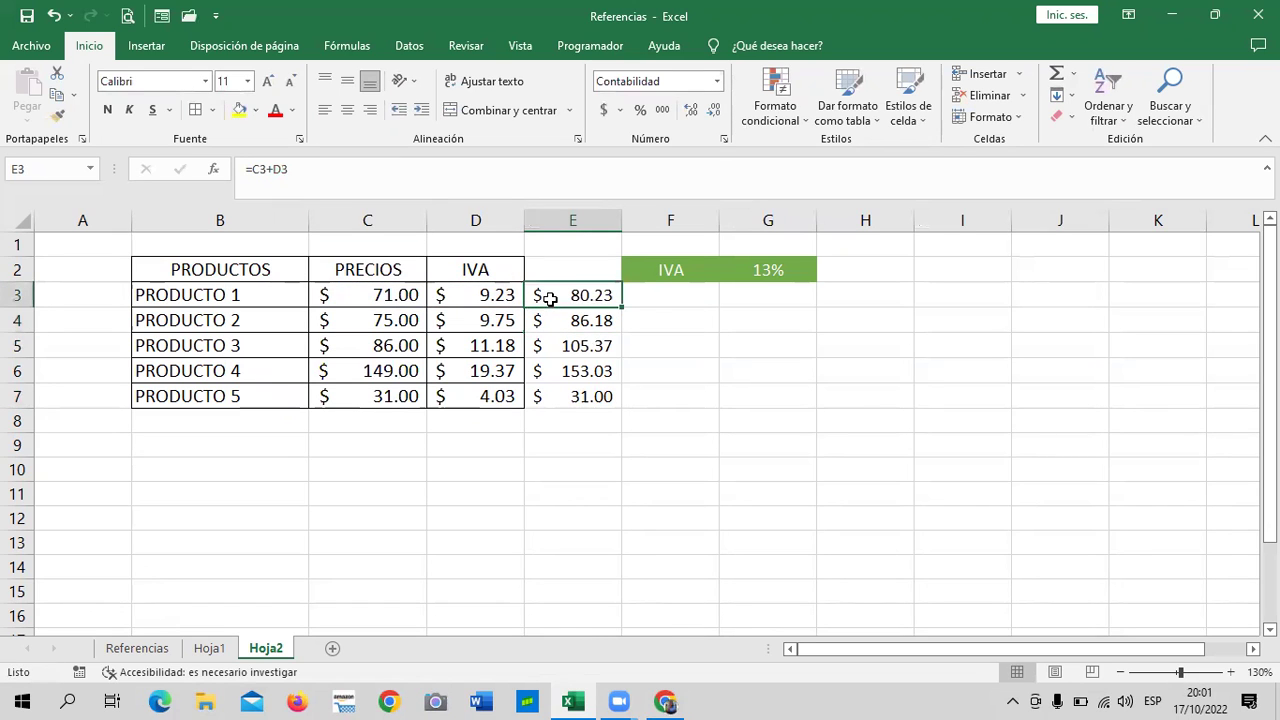
left_click_drag(621, 306, 621, 405)
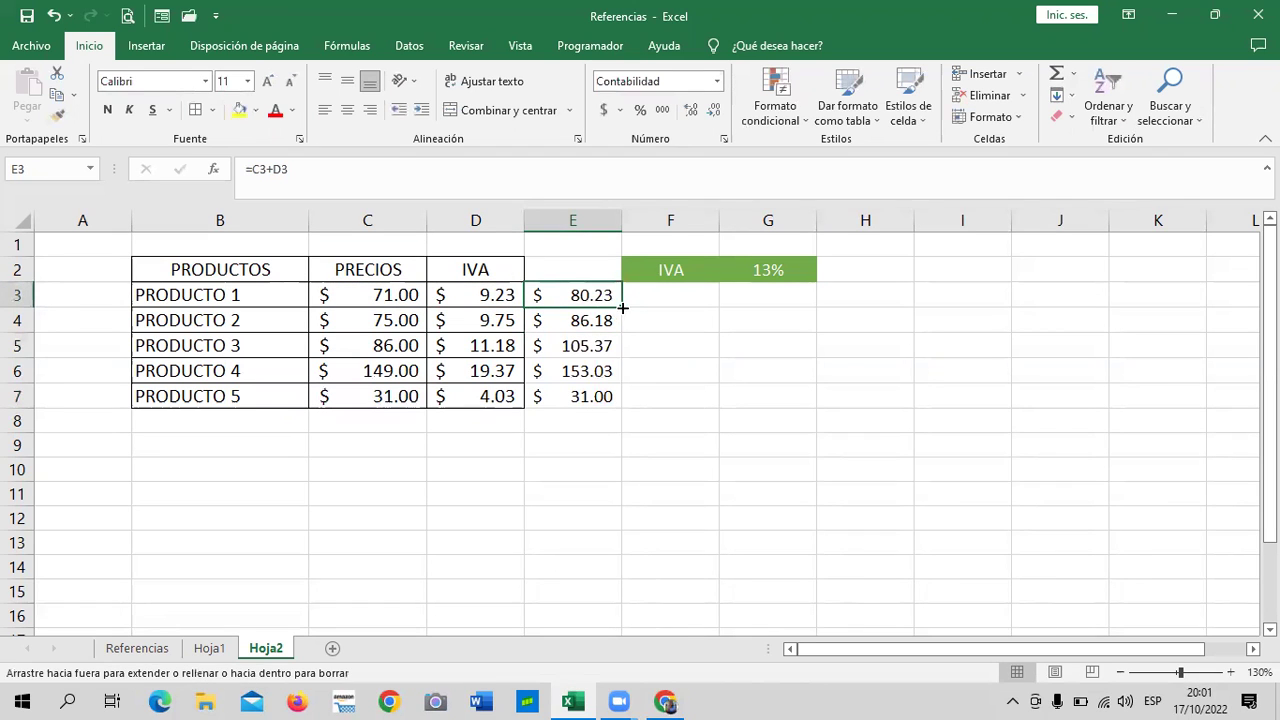
left_click(751, 368)
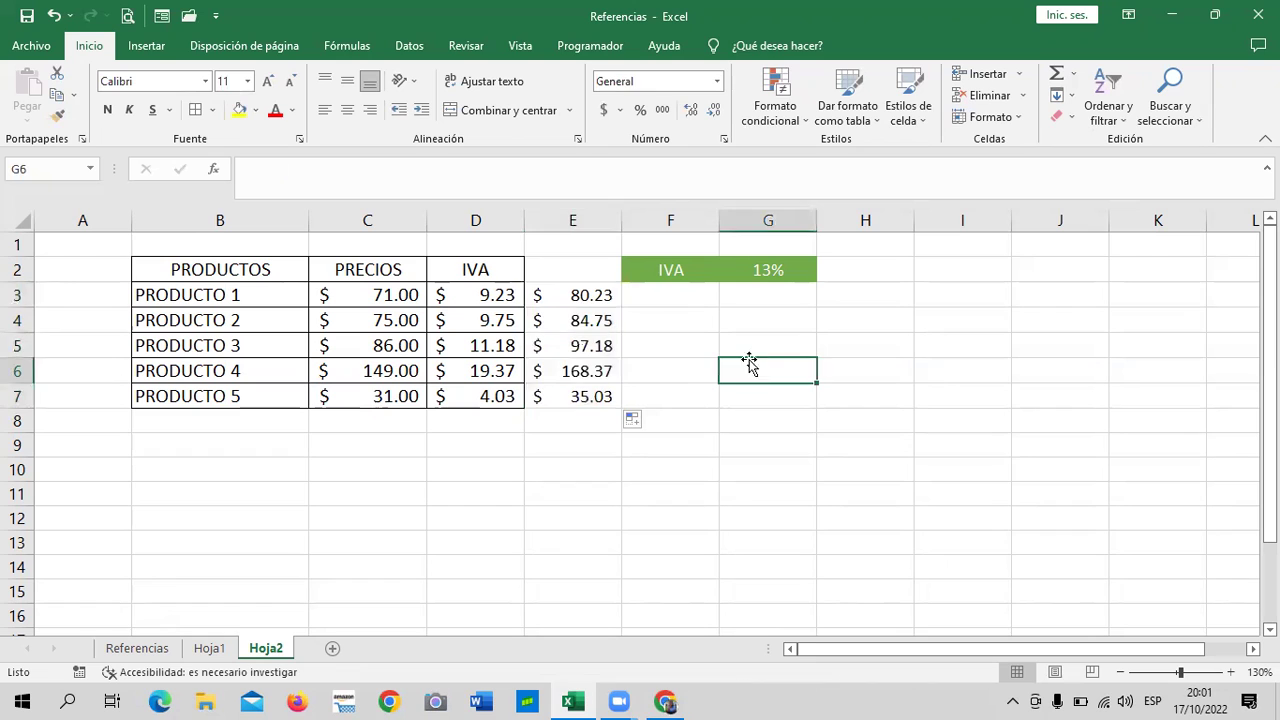
Check the copied total formulas in cells E3 through E7.
left_click(563, 305)
left_click(576, 320)
left_click(572, 345)
left_click(570, 397)
left_click(562, 350)
left_click(560, 300)
left_click(556, 318)
left_click(558, 348)
left_click(558, 398)
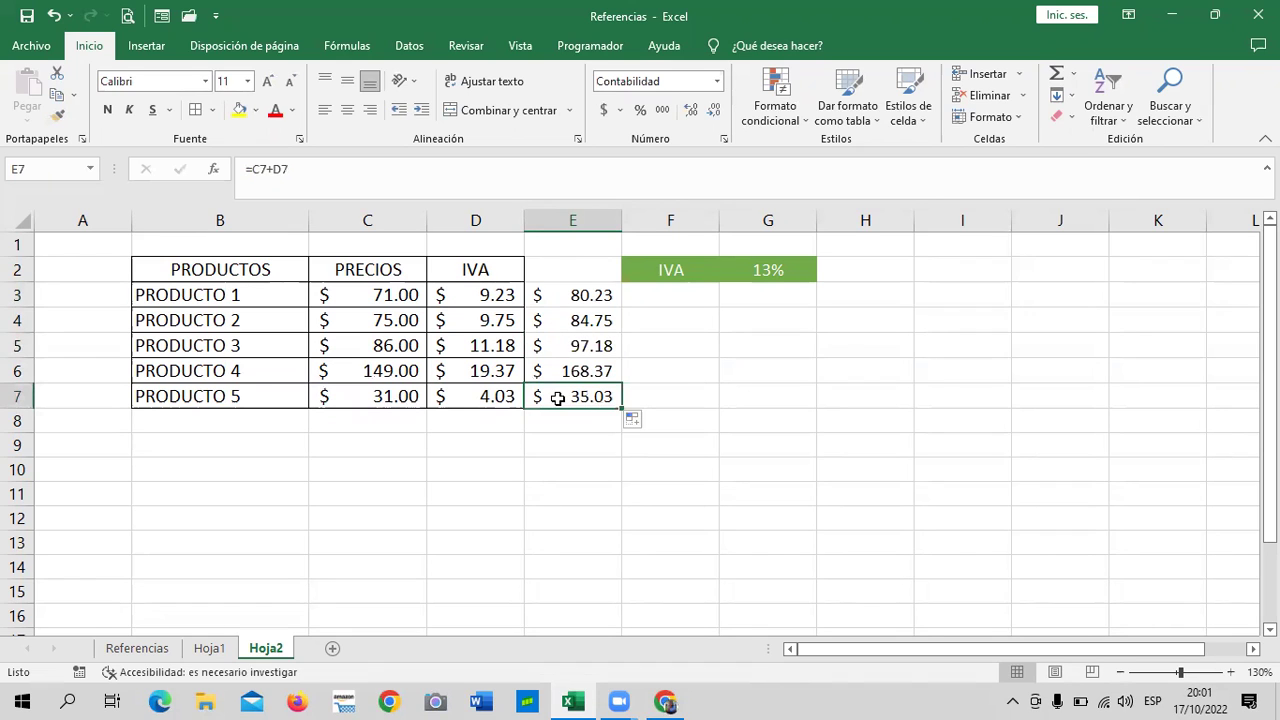
left_click(580, 368)
left_click(576, 340)
left_click(569, 311)
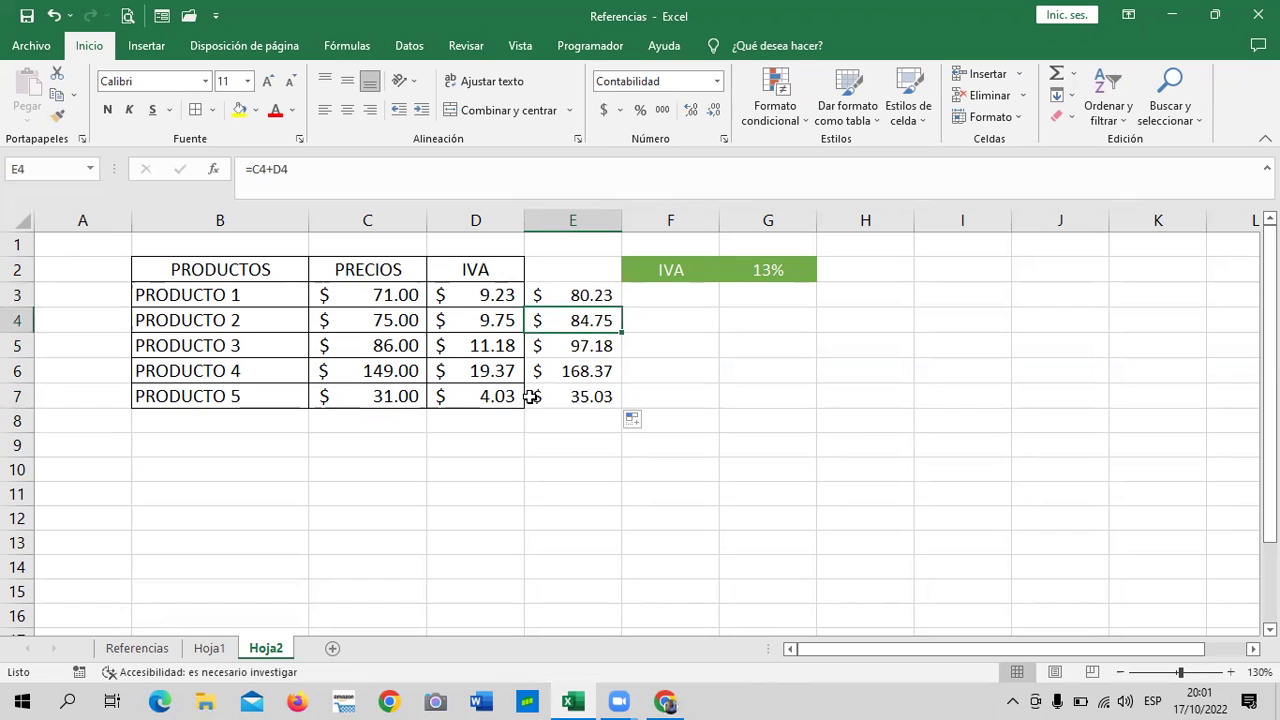
Display E4's formula references to confirm it adds its own row's price and IVA.
left_click(442, 172)
key("Return")
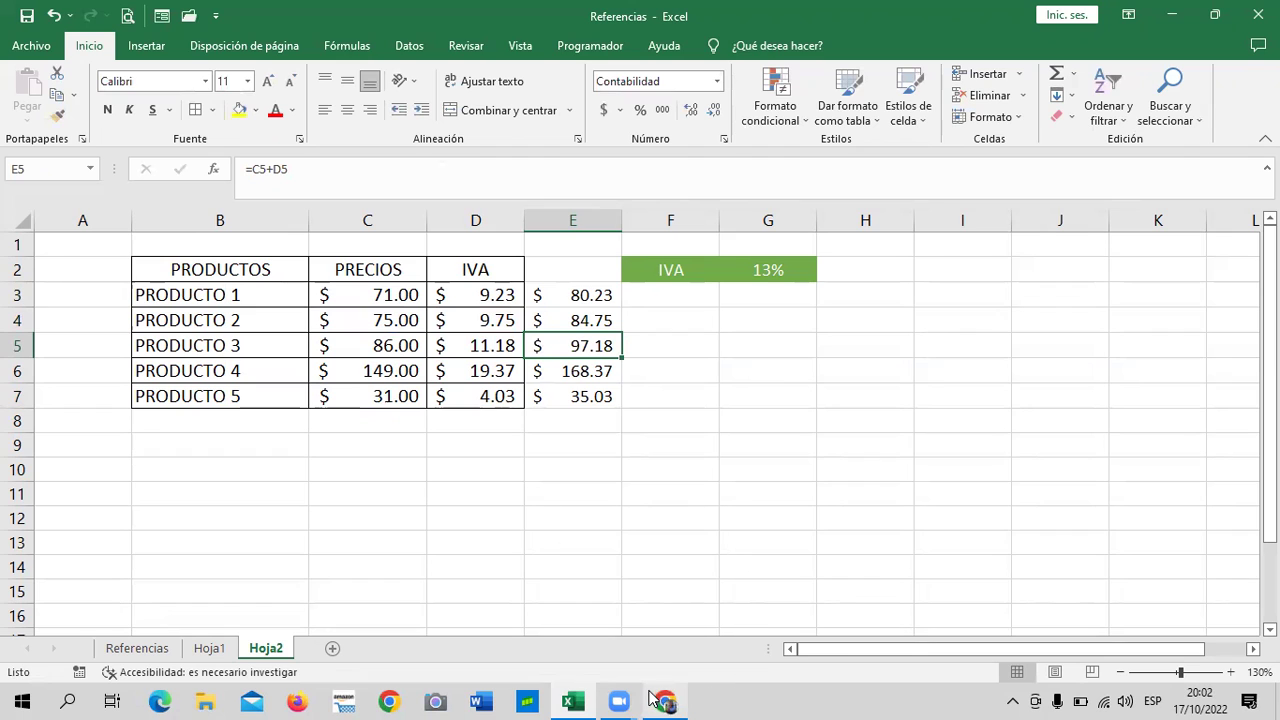
mouse_move(650, 697)
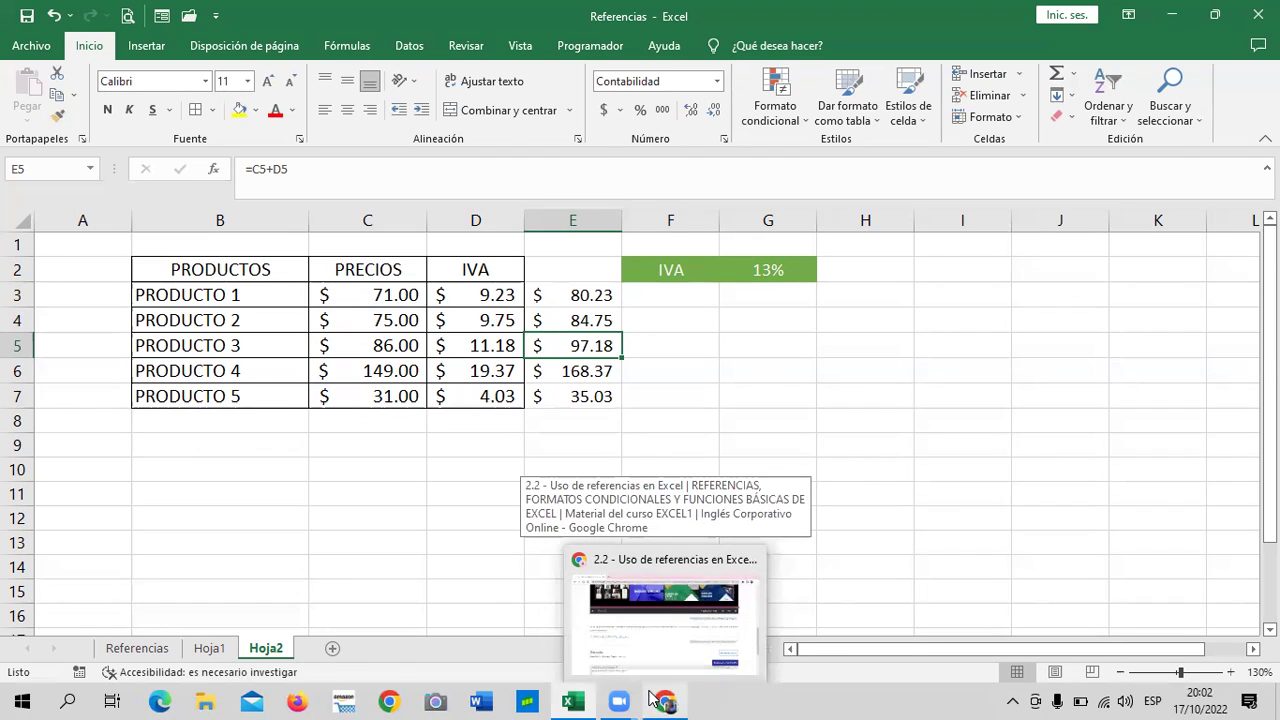
Switch to the Referencias sheet and step through the Media averages from E5 to E7.
left_click(122, 655)
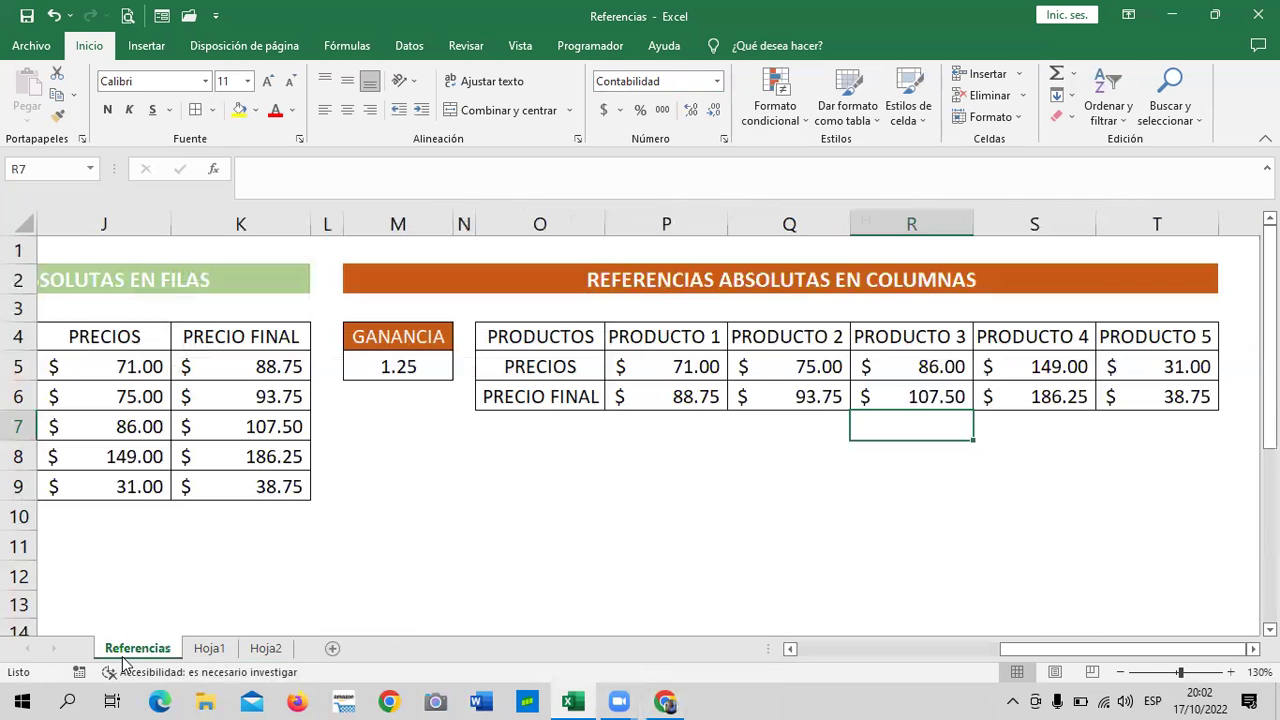
left_click_drag(1127, 655, 925, 655)
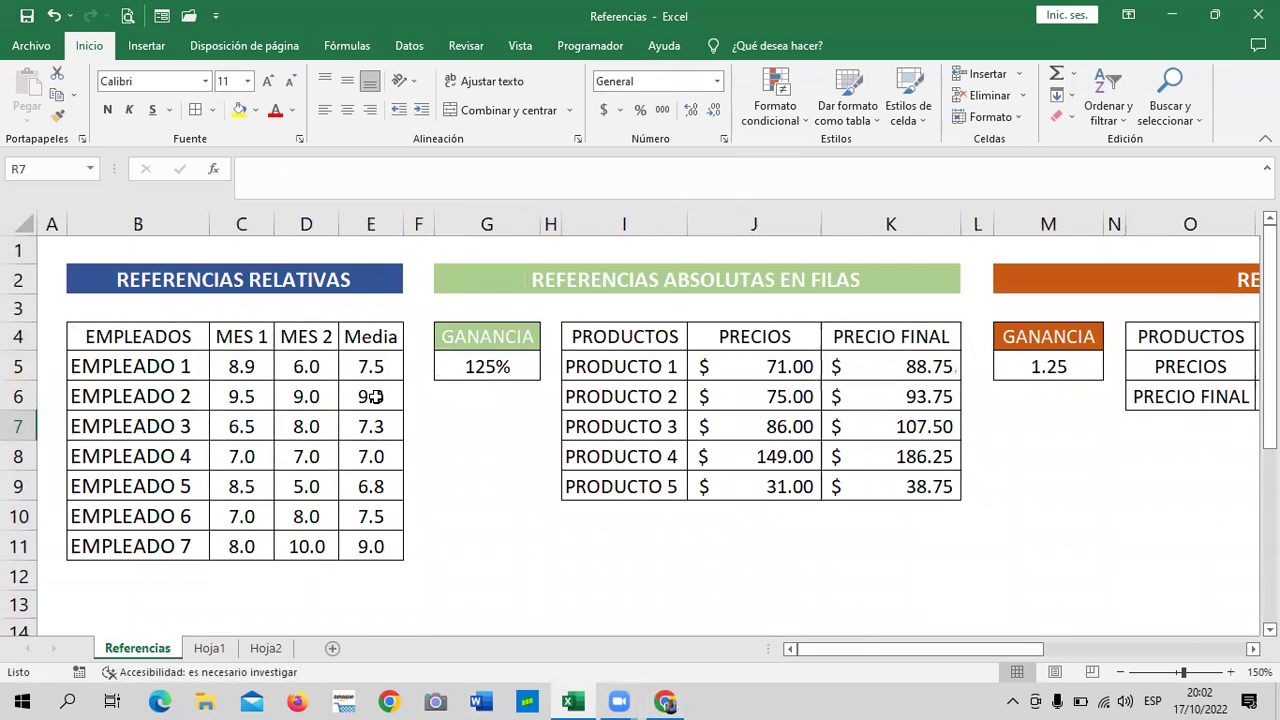
left_click(364, 364)
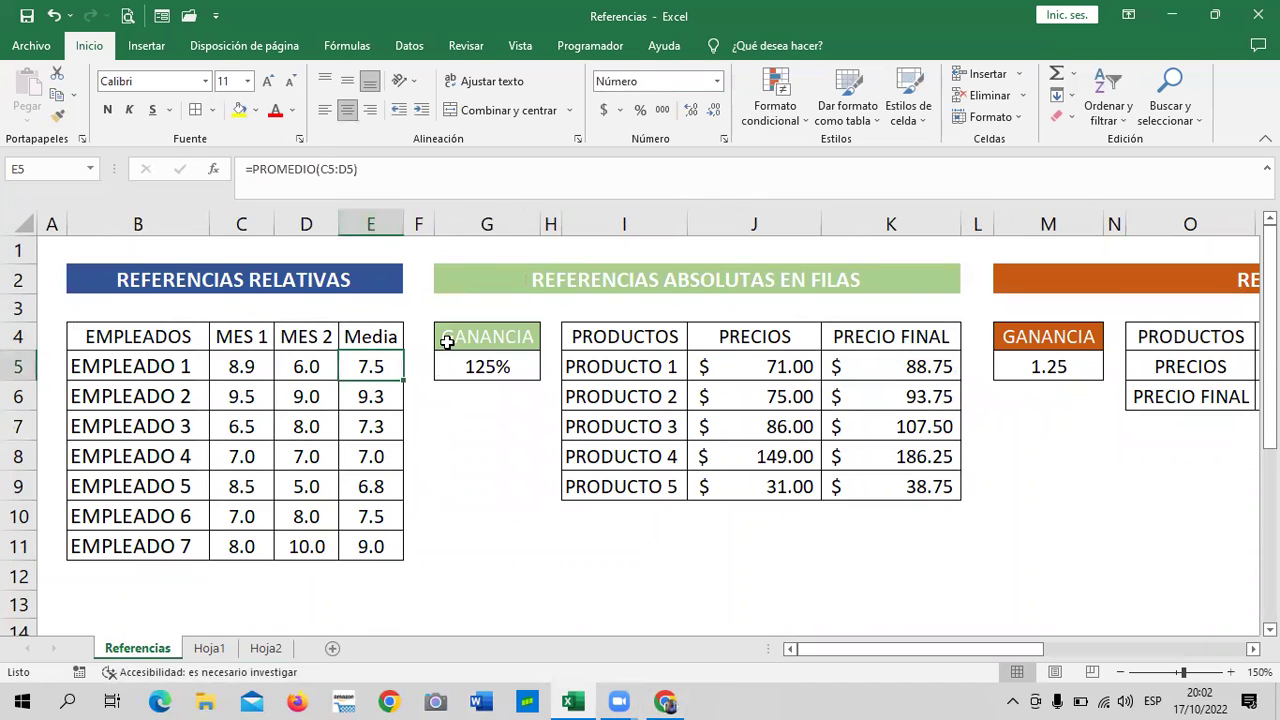
key("Down")
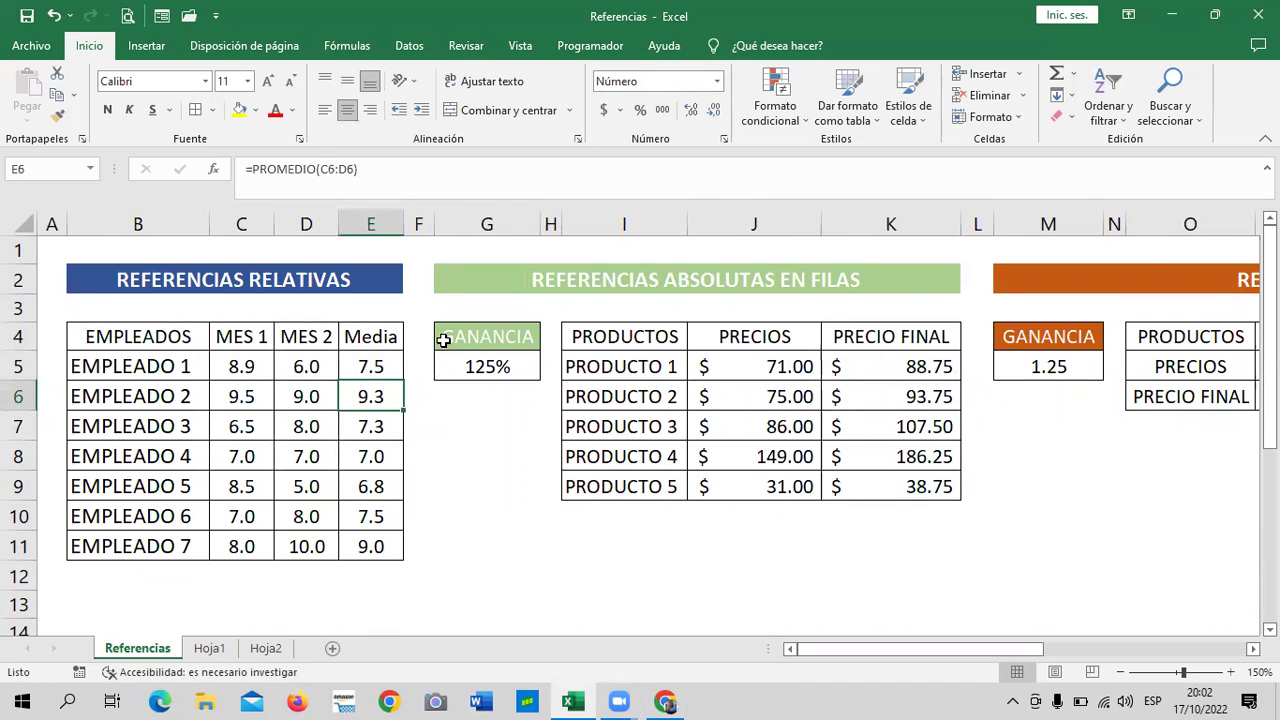
key("Down")
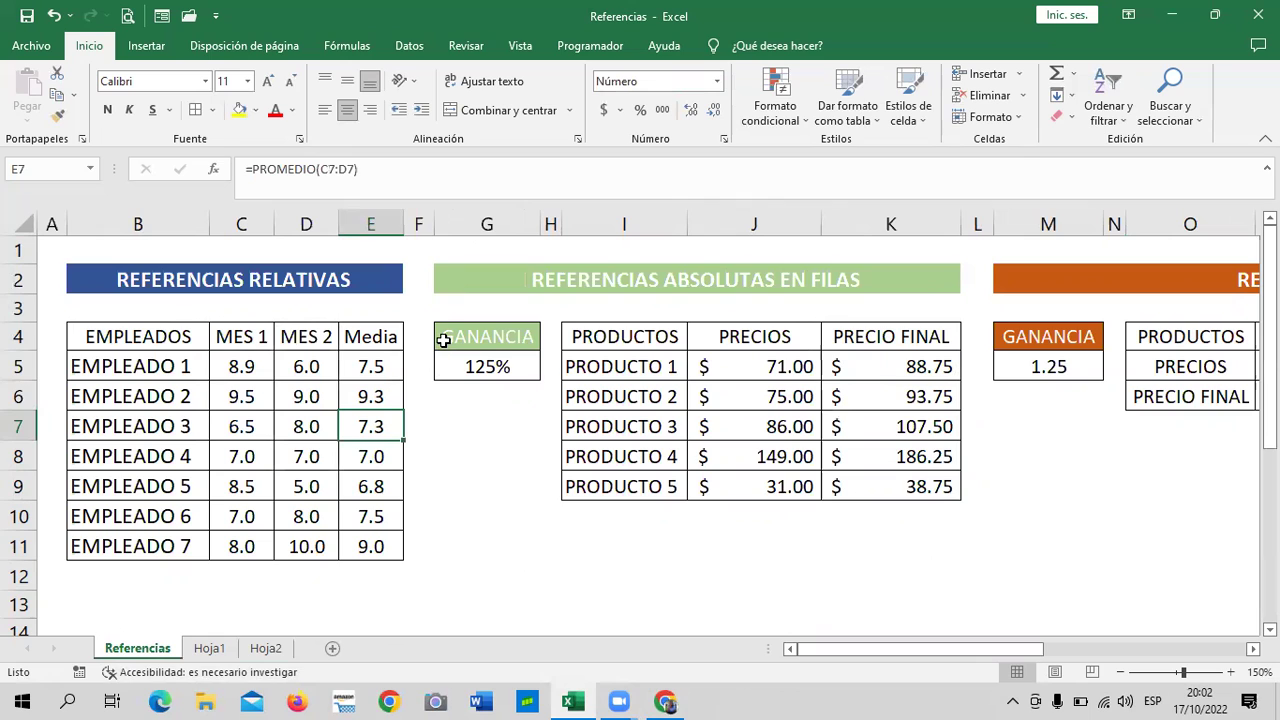
left_click_drag(520, 434, 520, 456)
Open E11's average formula to confirm it reads =PROMEDIO(C11:D11).
left_click(362, 378)
left_click(368, 550)
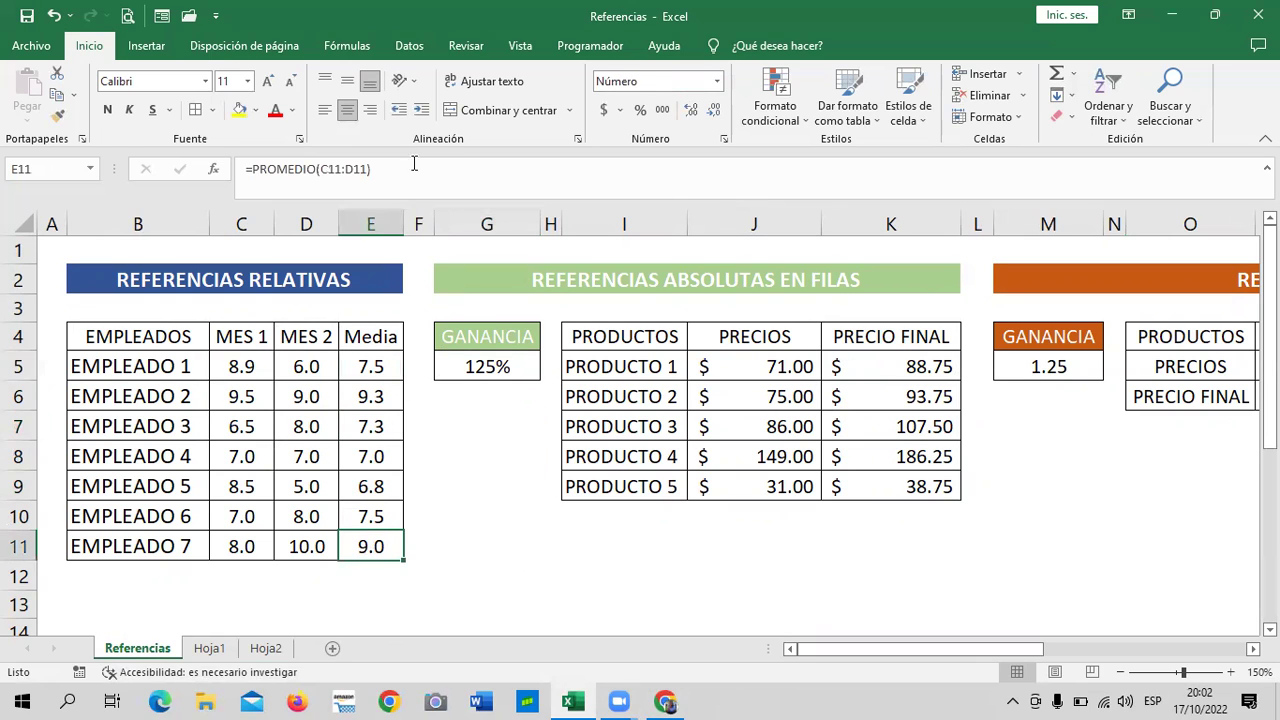
left_click(412, 166)
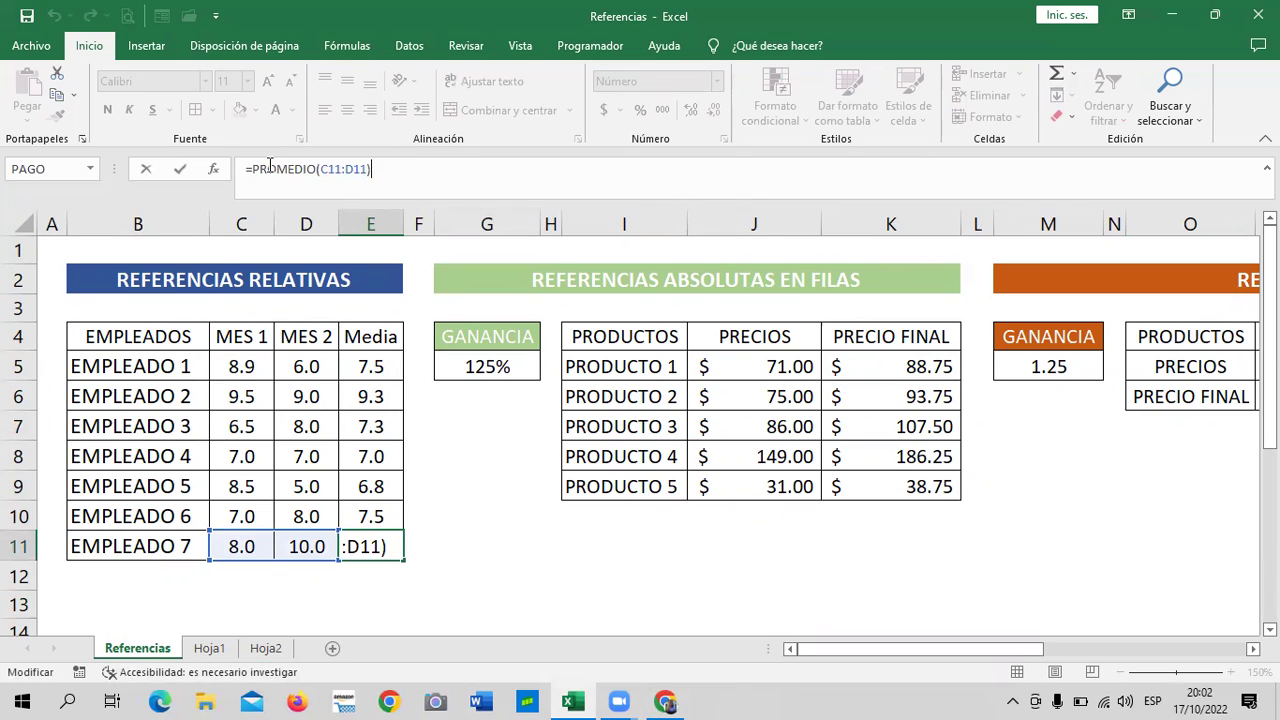
key("Return")
left_click(487, 516)
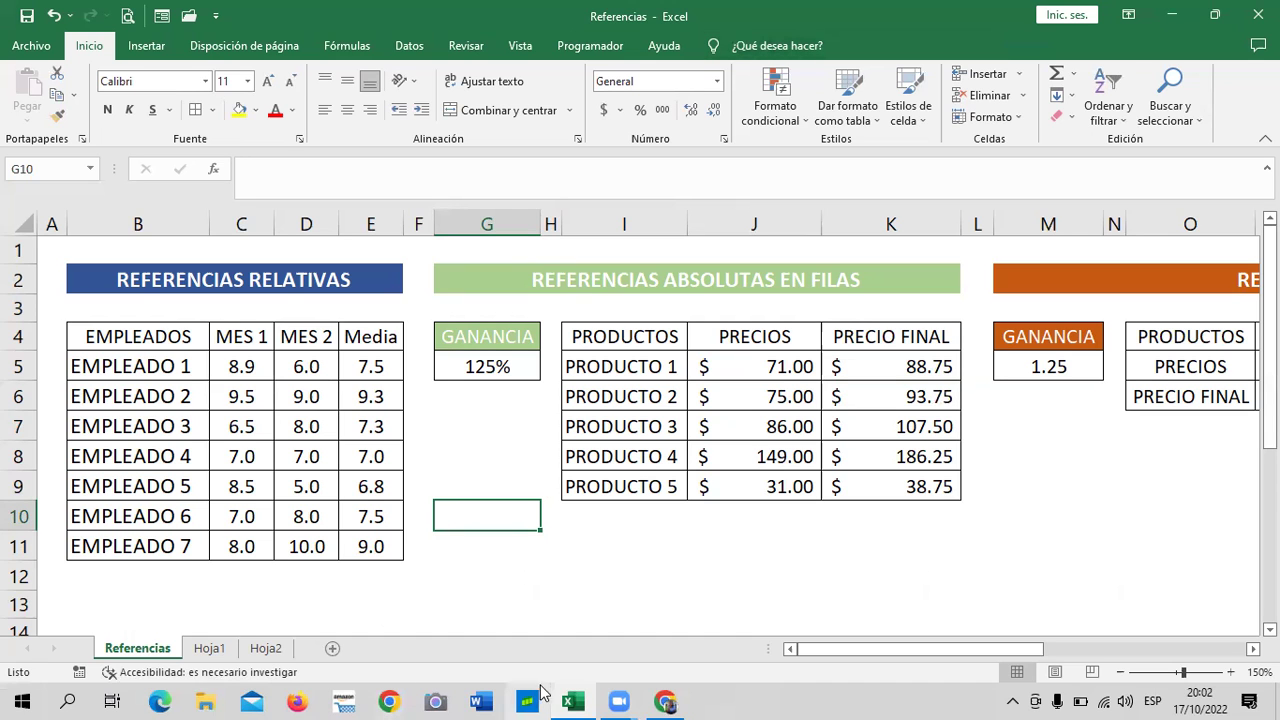
Return to the Chrome course page and open lesson 2.4 - Formatos condicionales, scrolling through it.
left_click(665, 701)
scroll(686, 543, "up", 10)
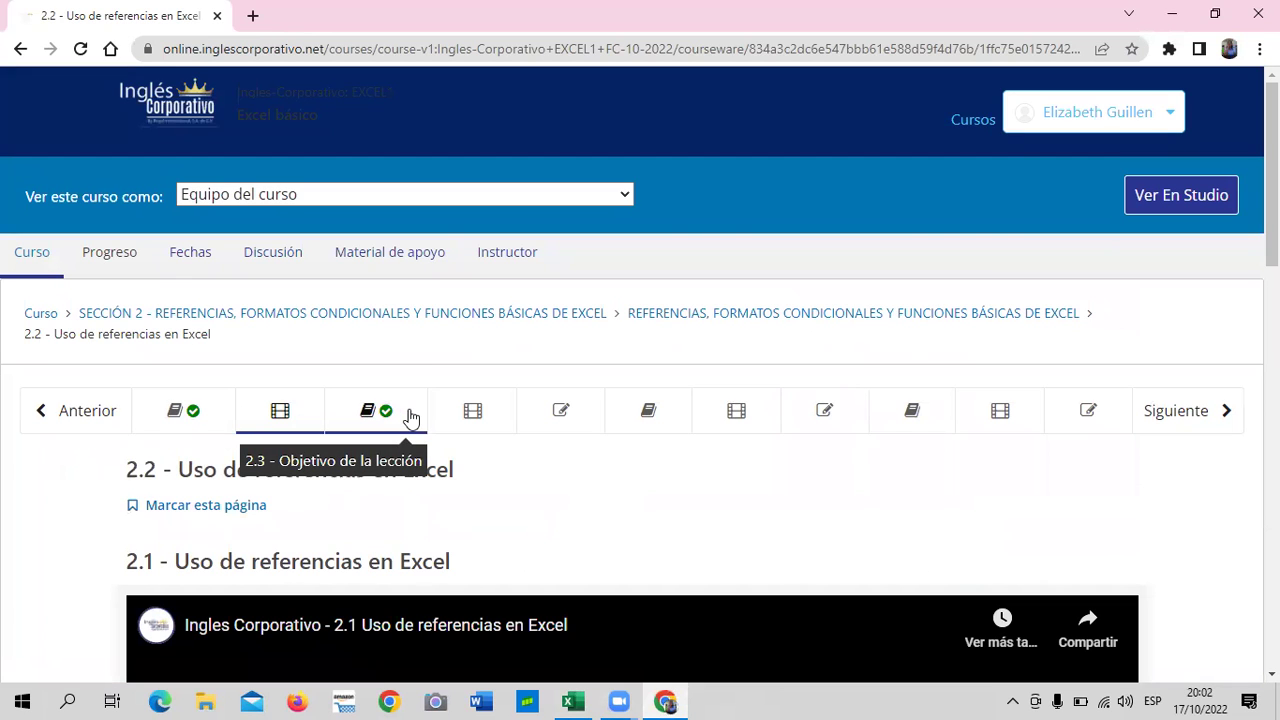
left_click(441, 421)
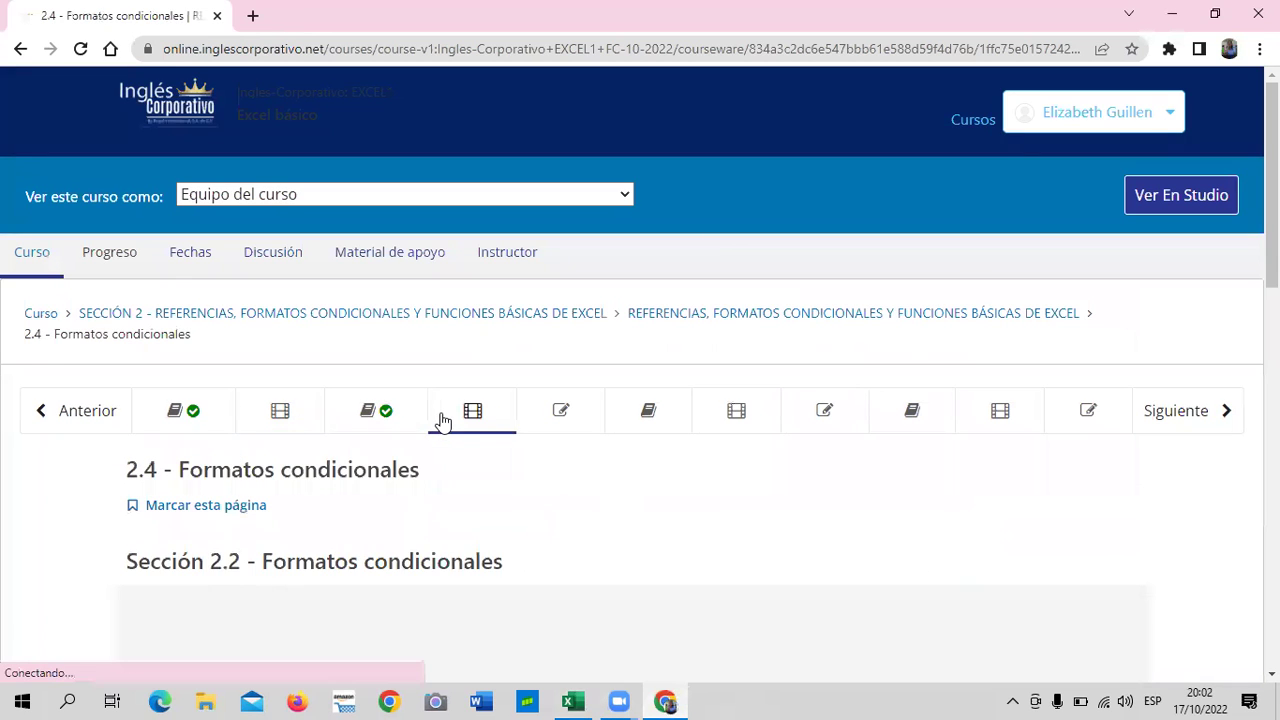
scroll(443, 420, "down", 3)
scroll(443, 420, "down", 4)
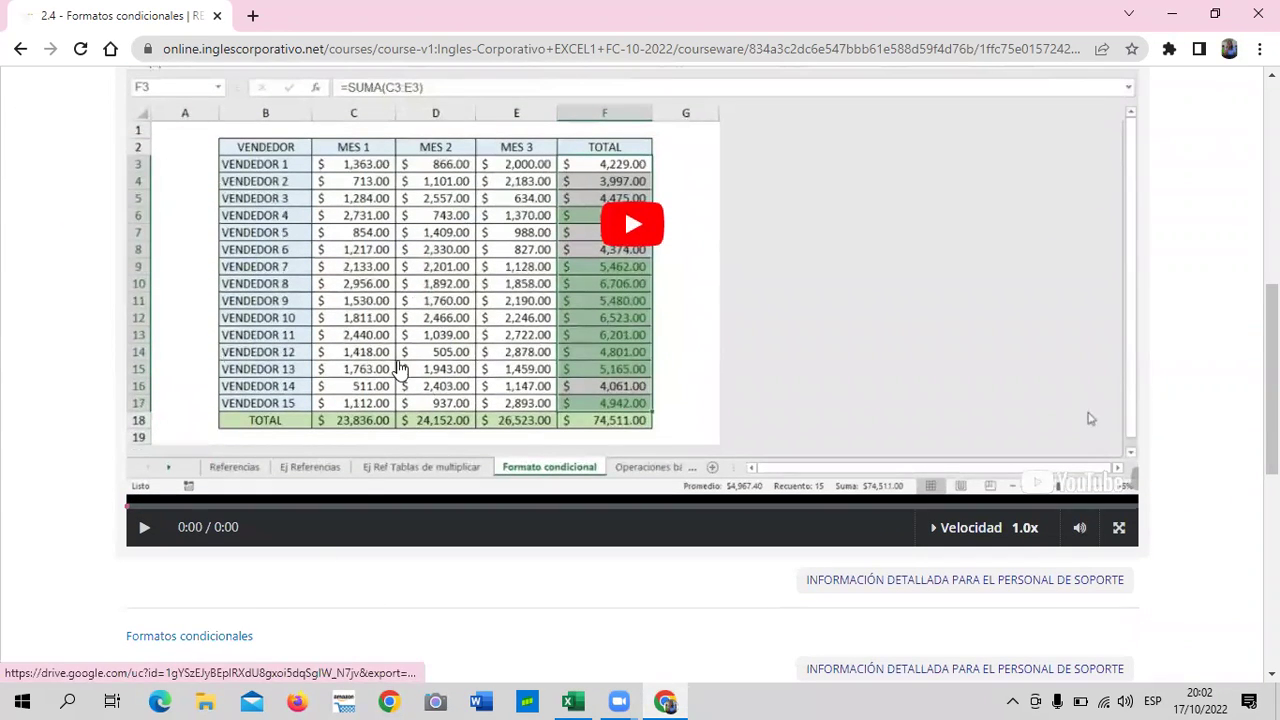
scroll(508, 380, "up", 4)
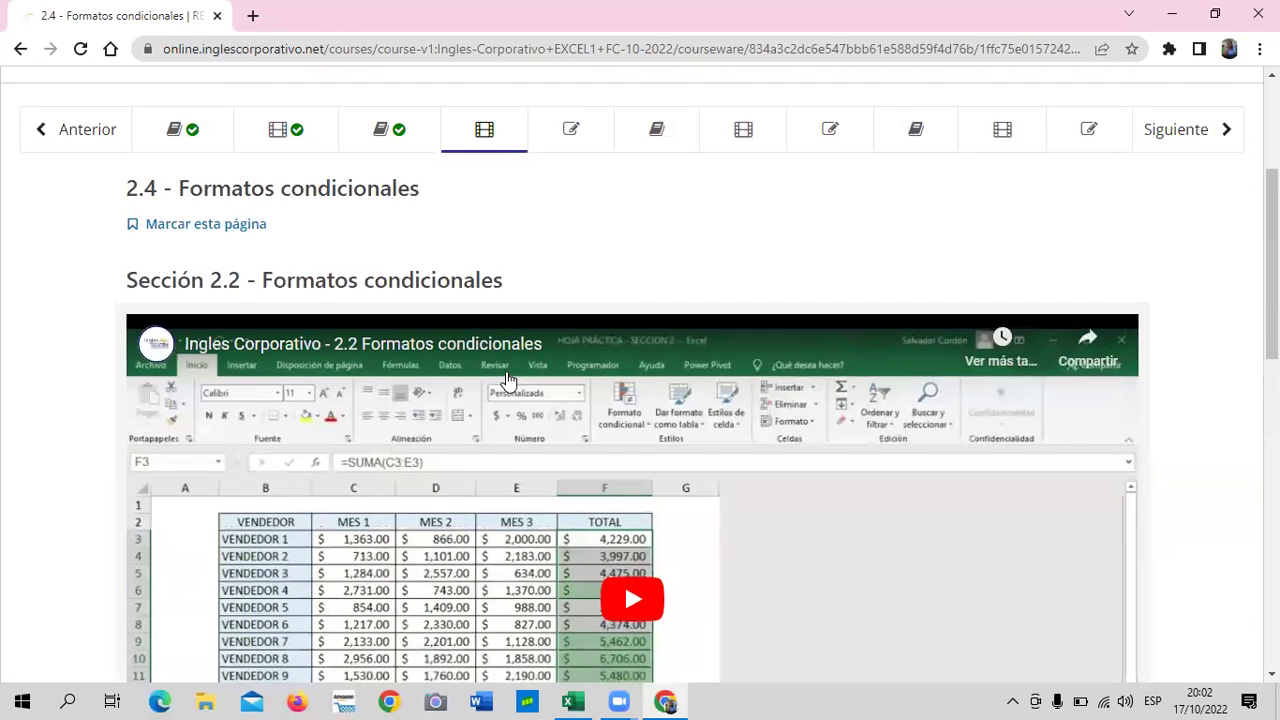
scroll(508, 372, "down", 1)
scroll(510, 375, "up", 2)
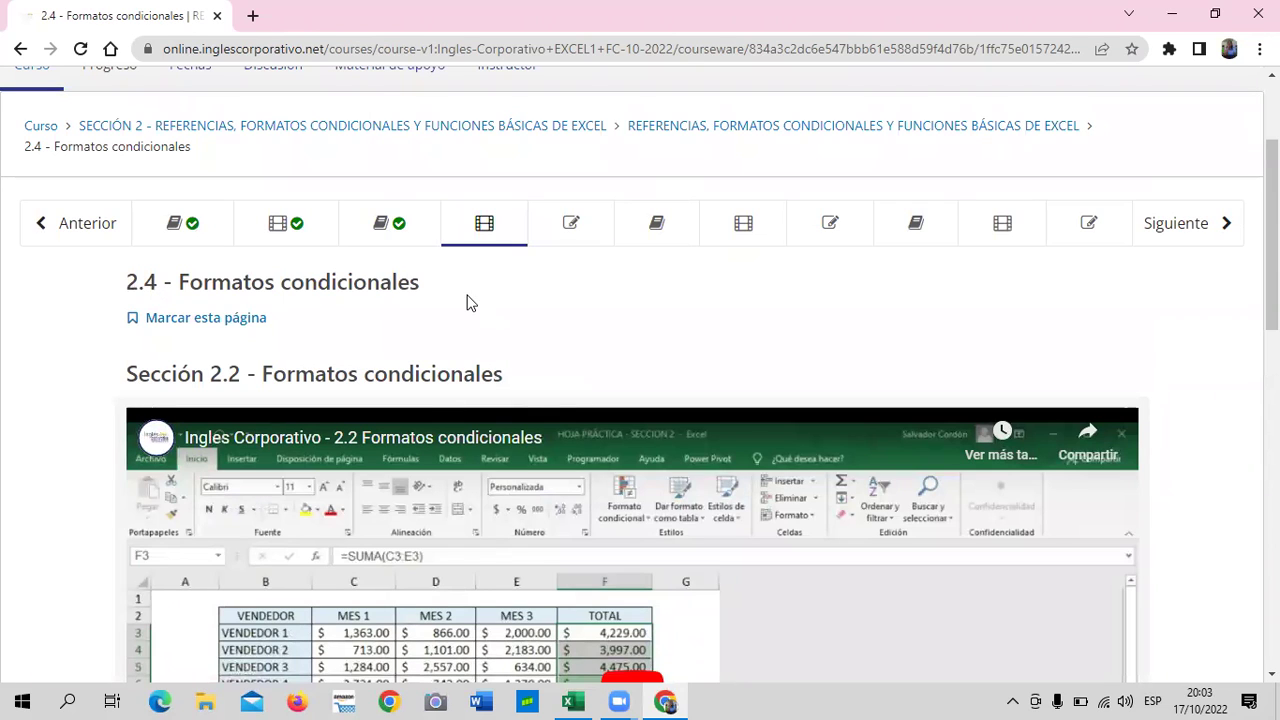
mouse_move(668, 702)
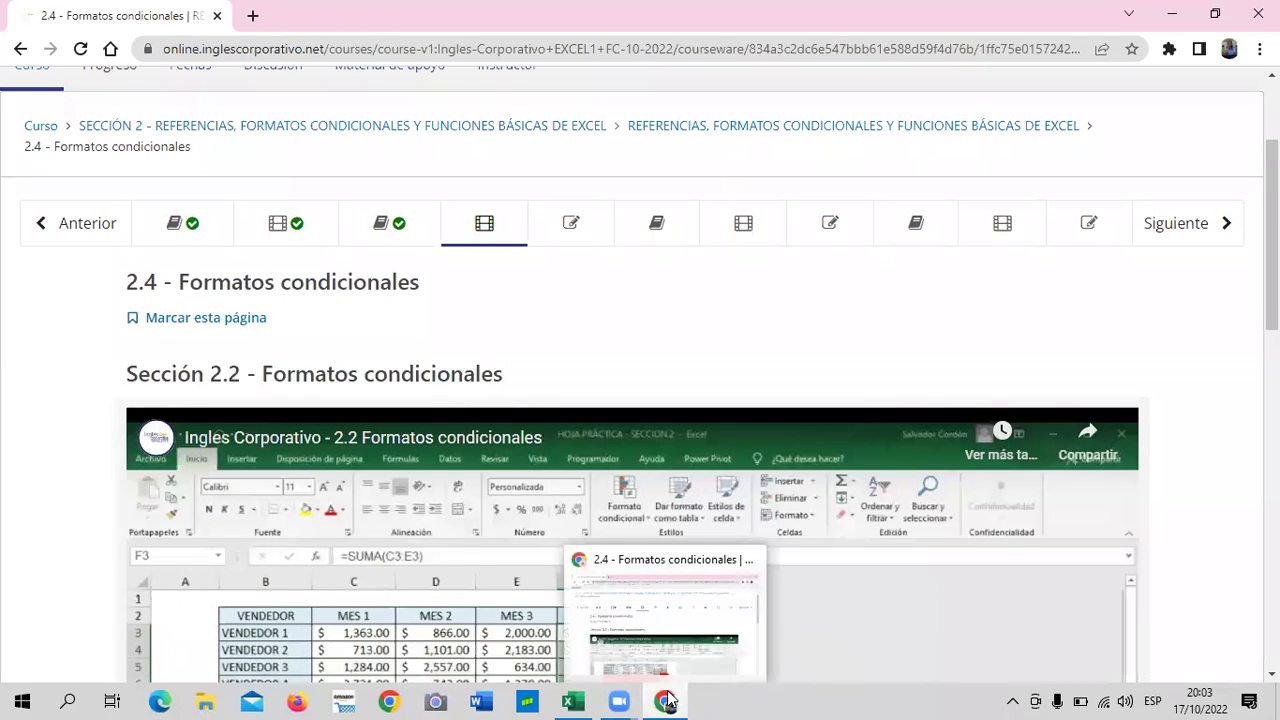